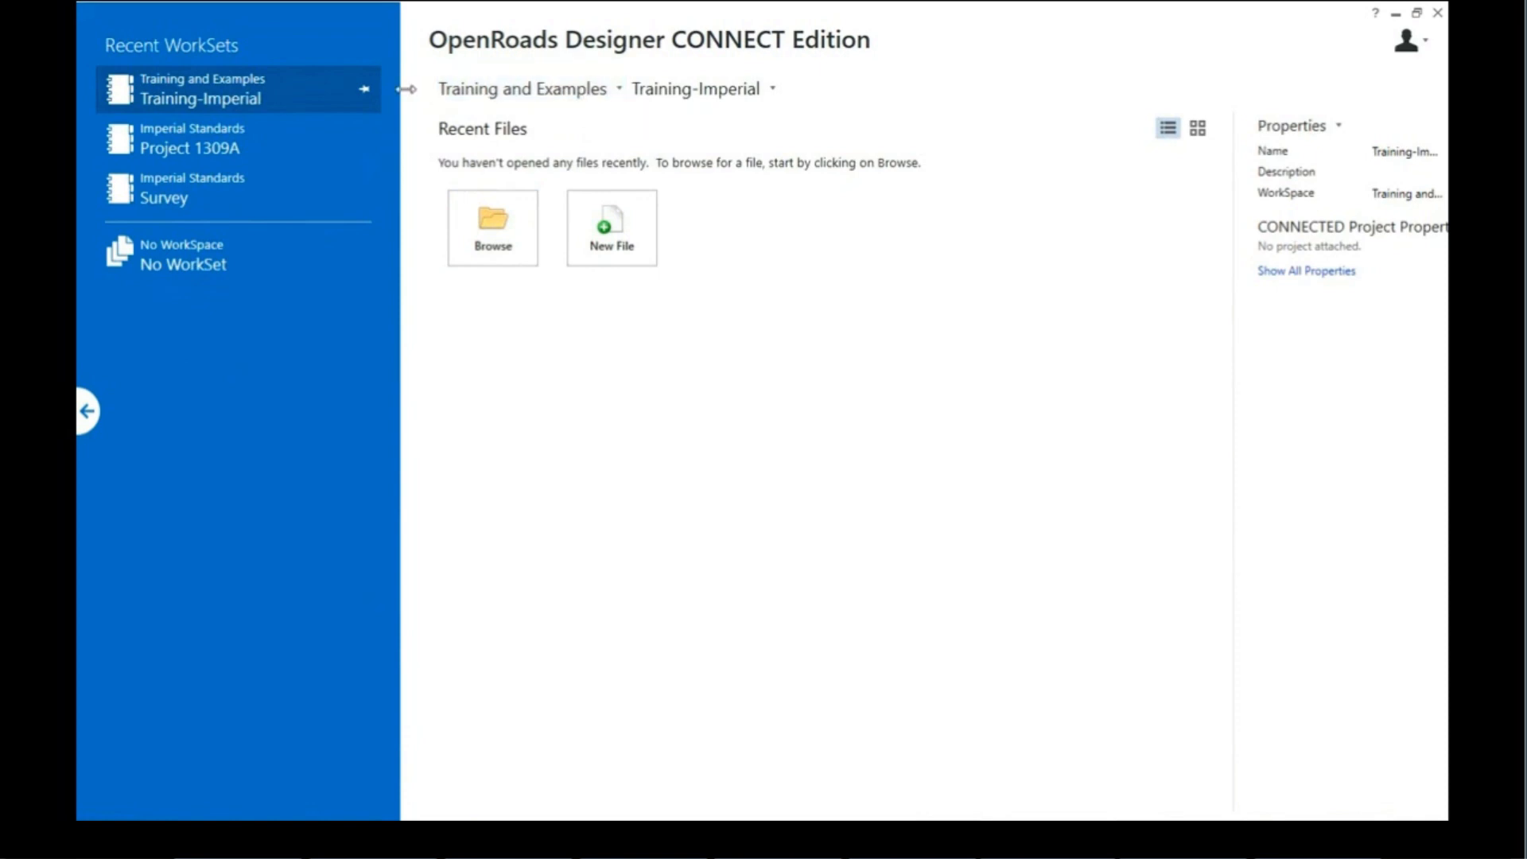
Step: Switch to the Training and Examples workspace with the Training-Imperial workset
click(614, 91)
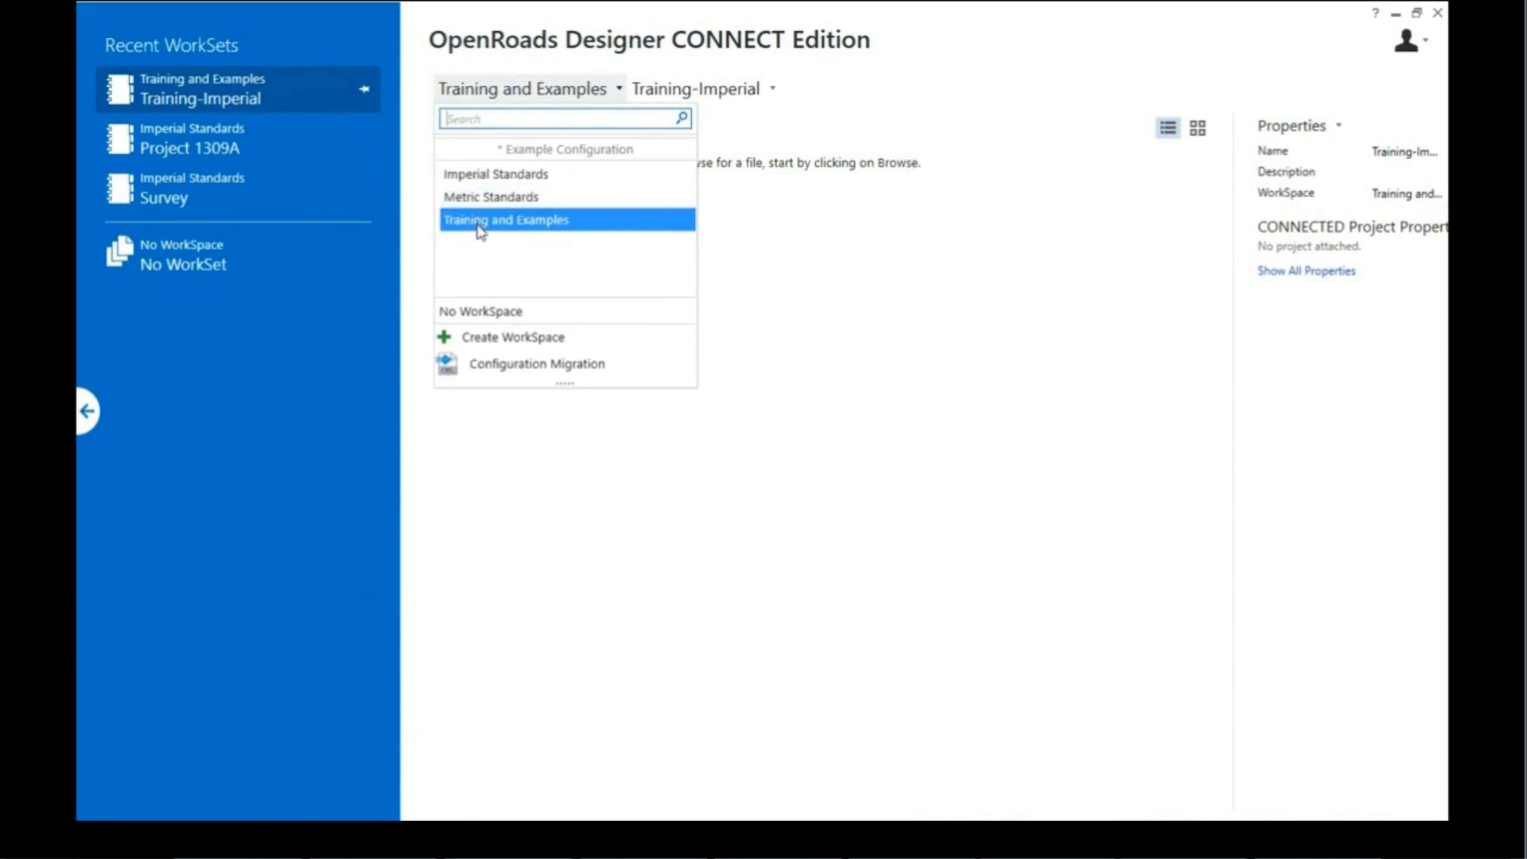
click(529, 221)
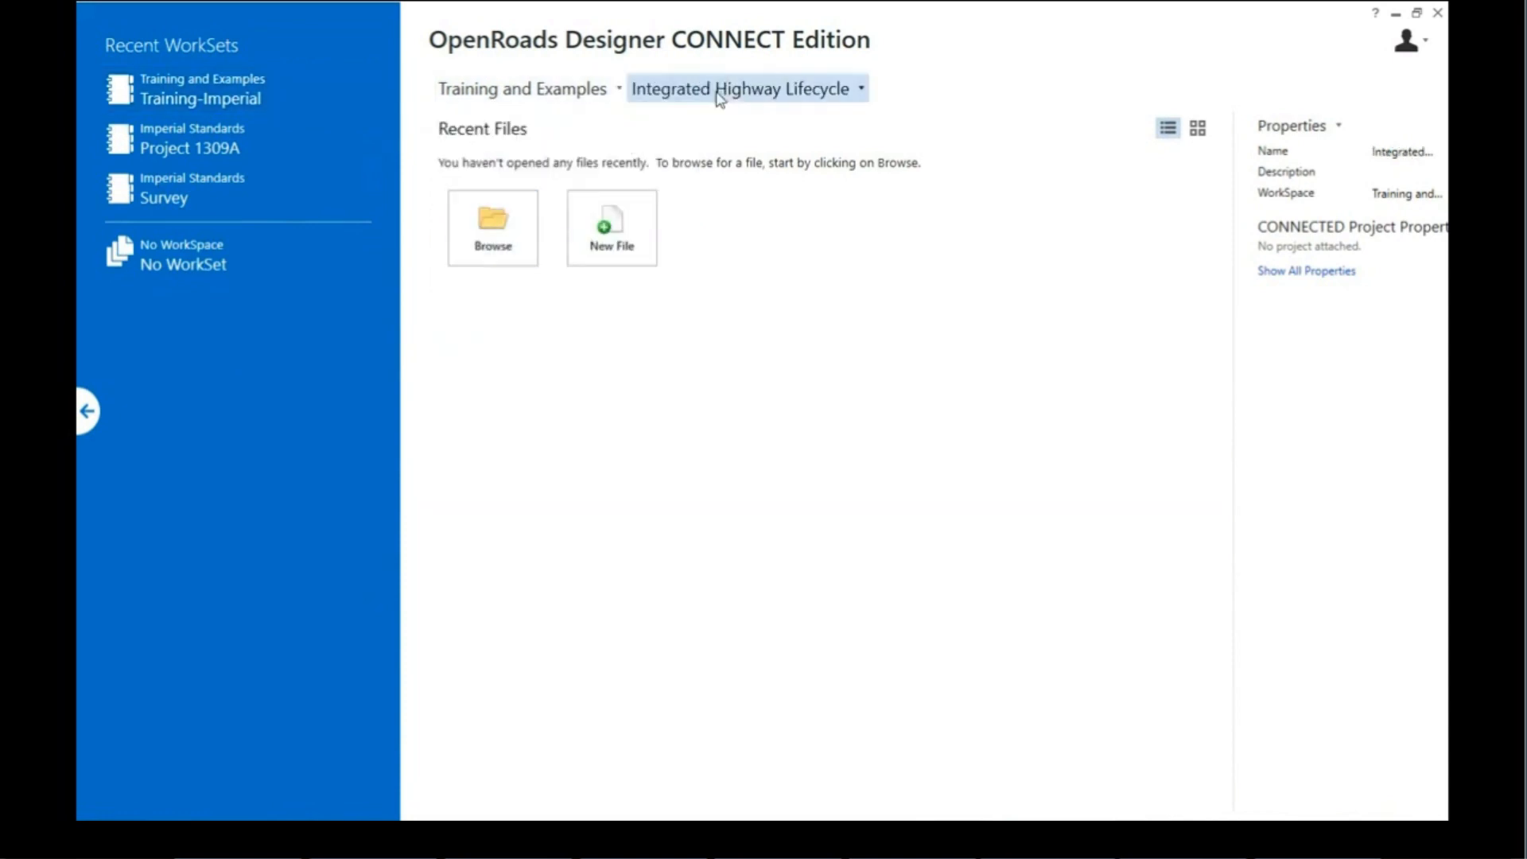
click(861, 92)
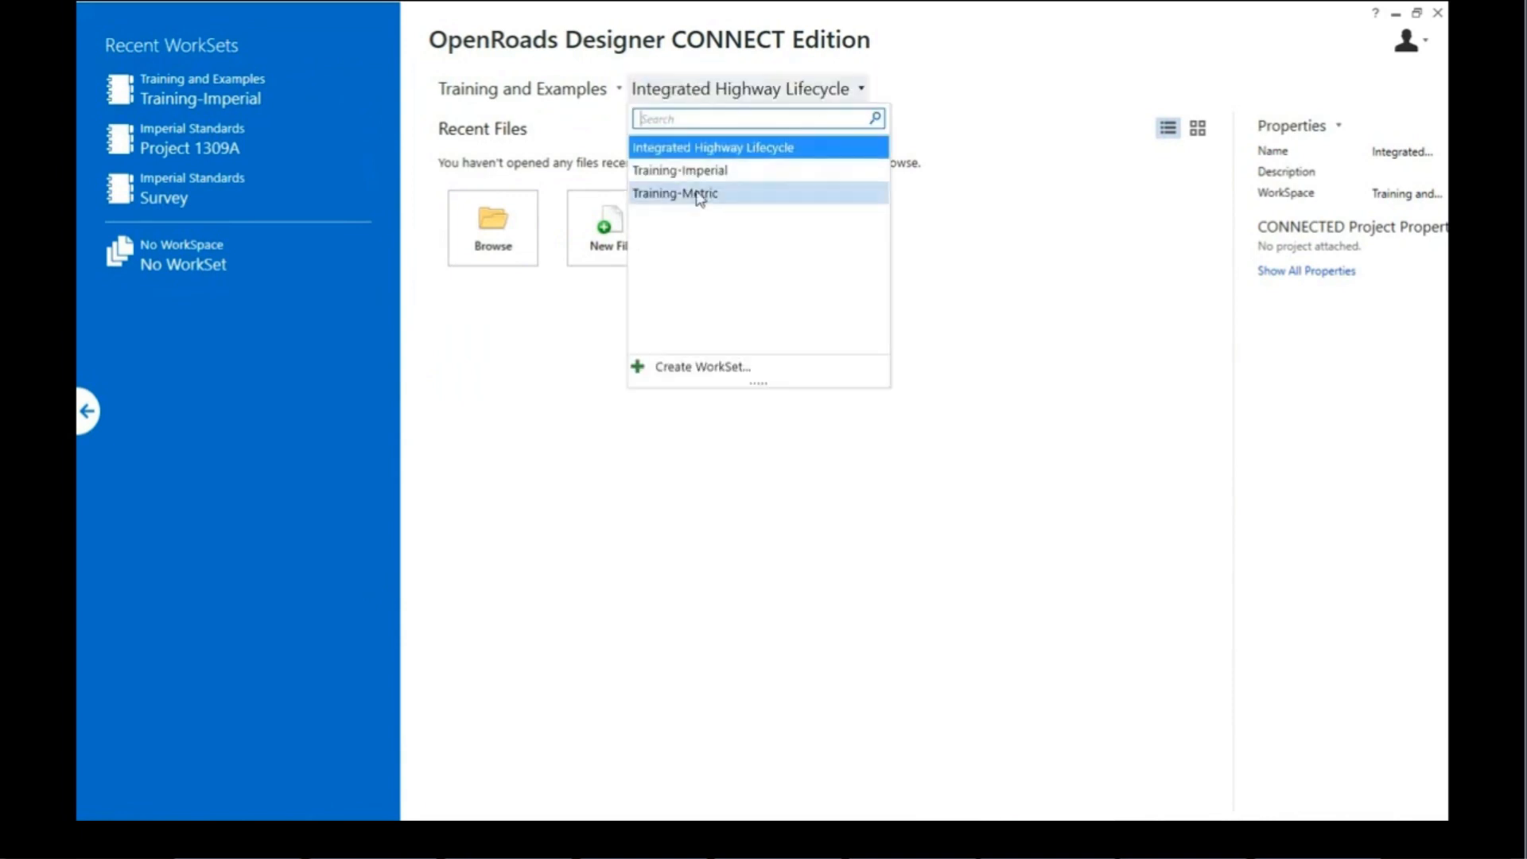
click(652, 172)
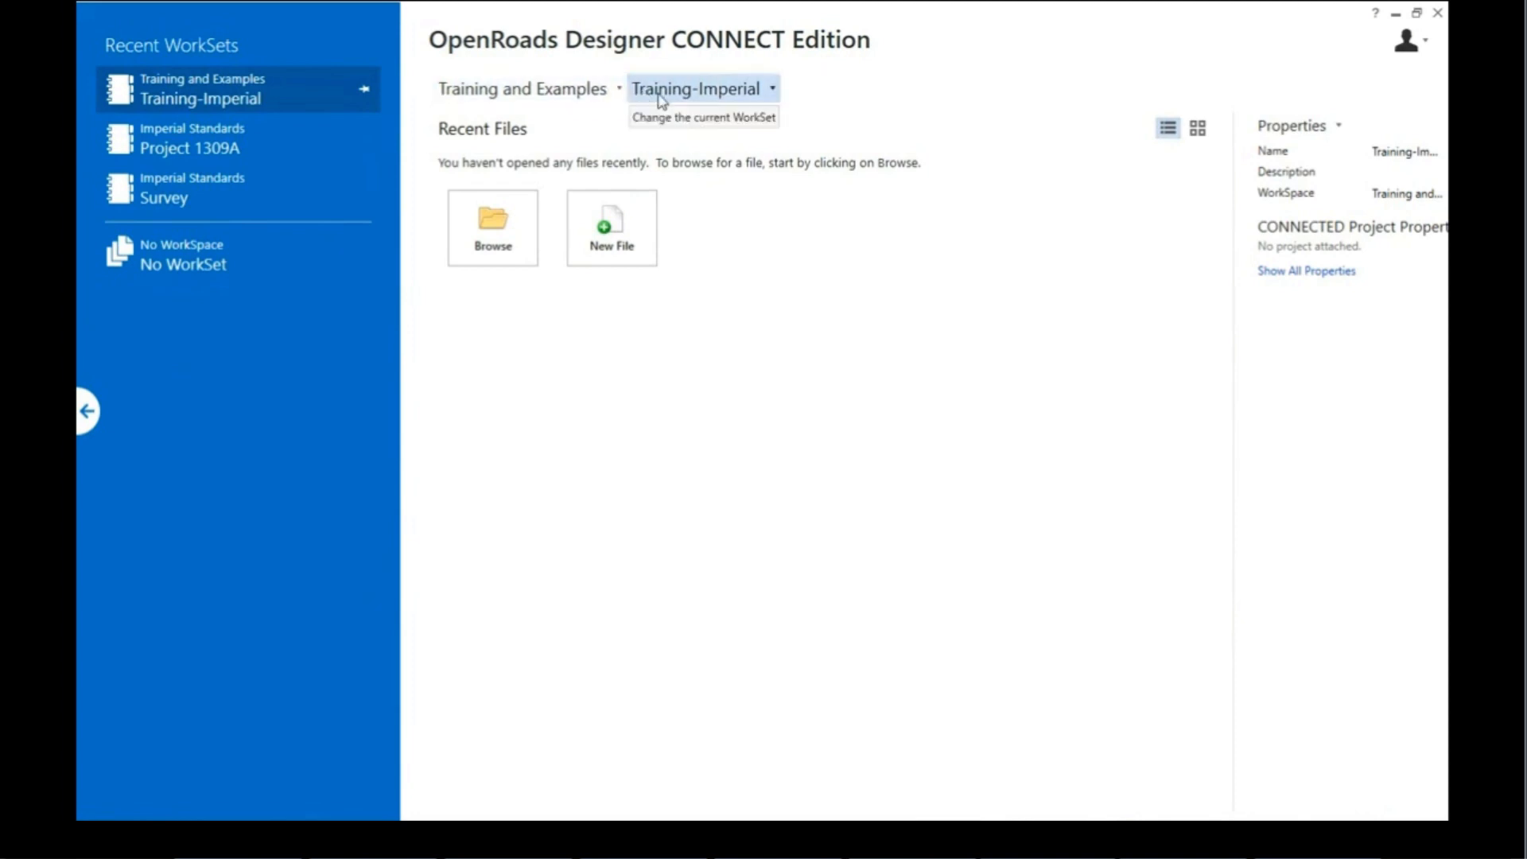
Step: Create Survey.dgn in Session 1 Data using the Seed3D - Imperial Training seed
click(617, 231)
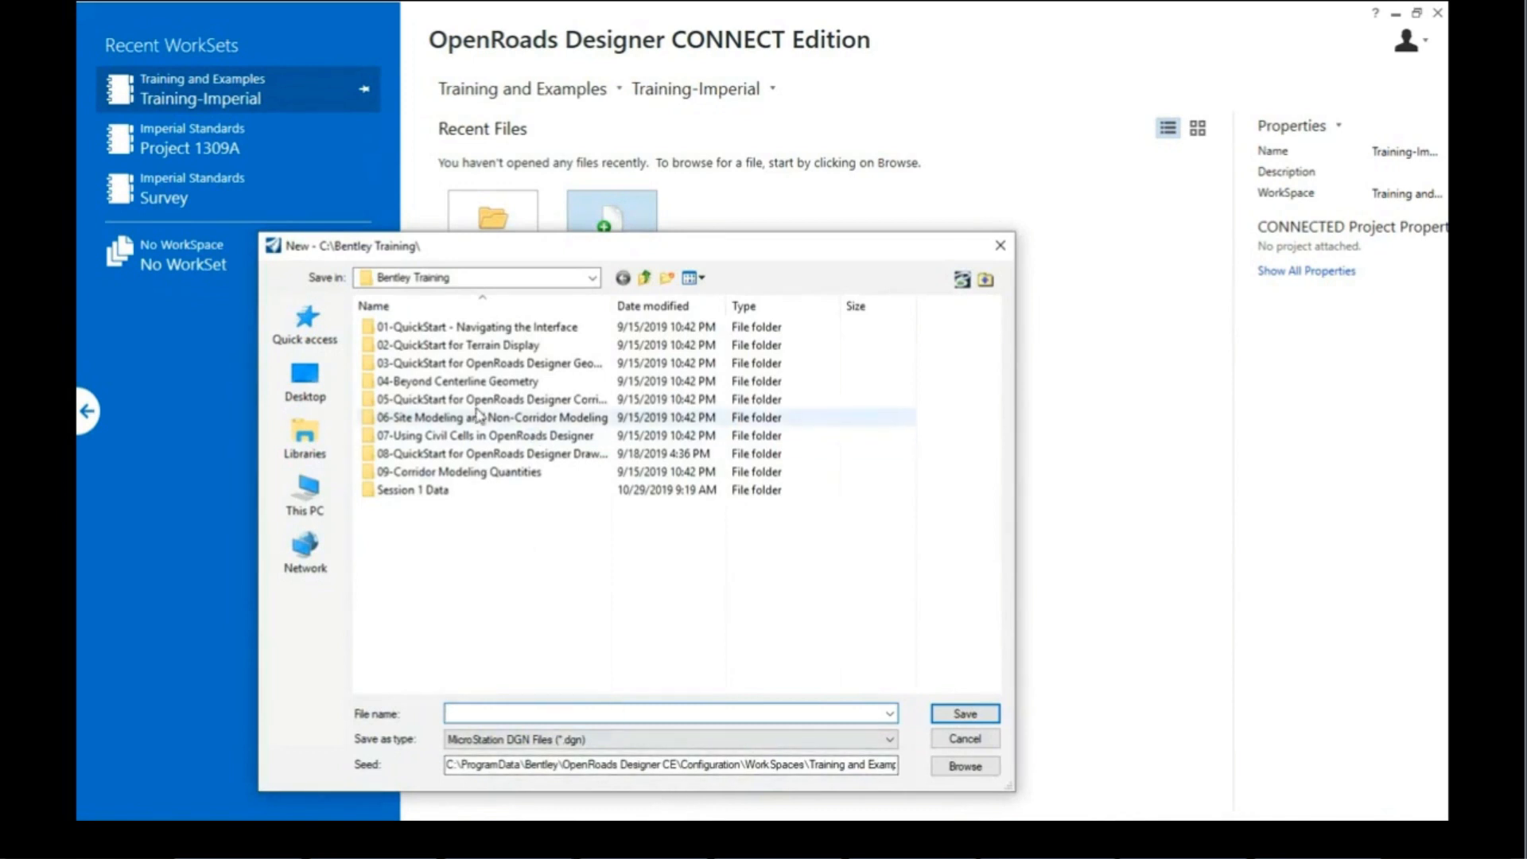
double_click(411, 491)
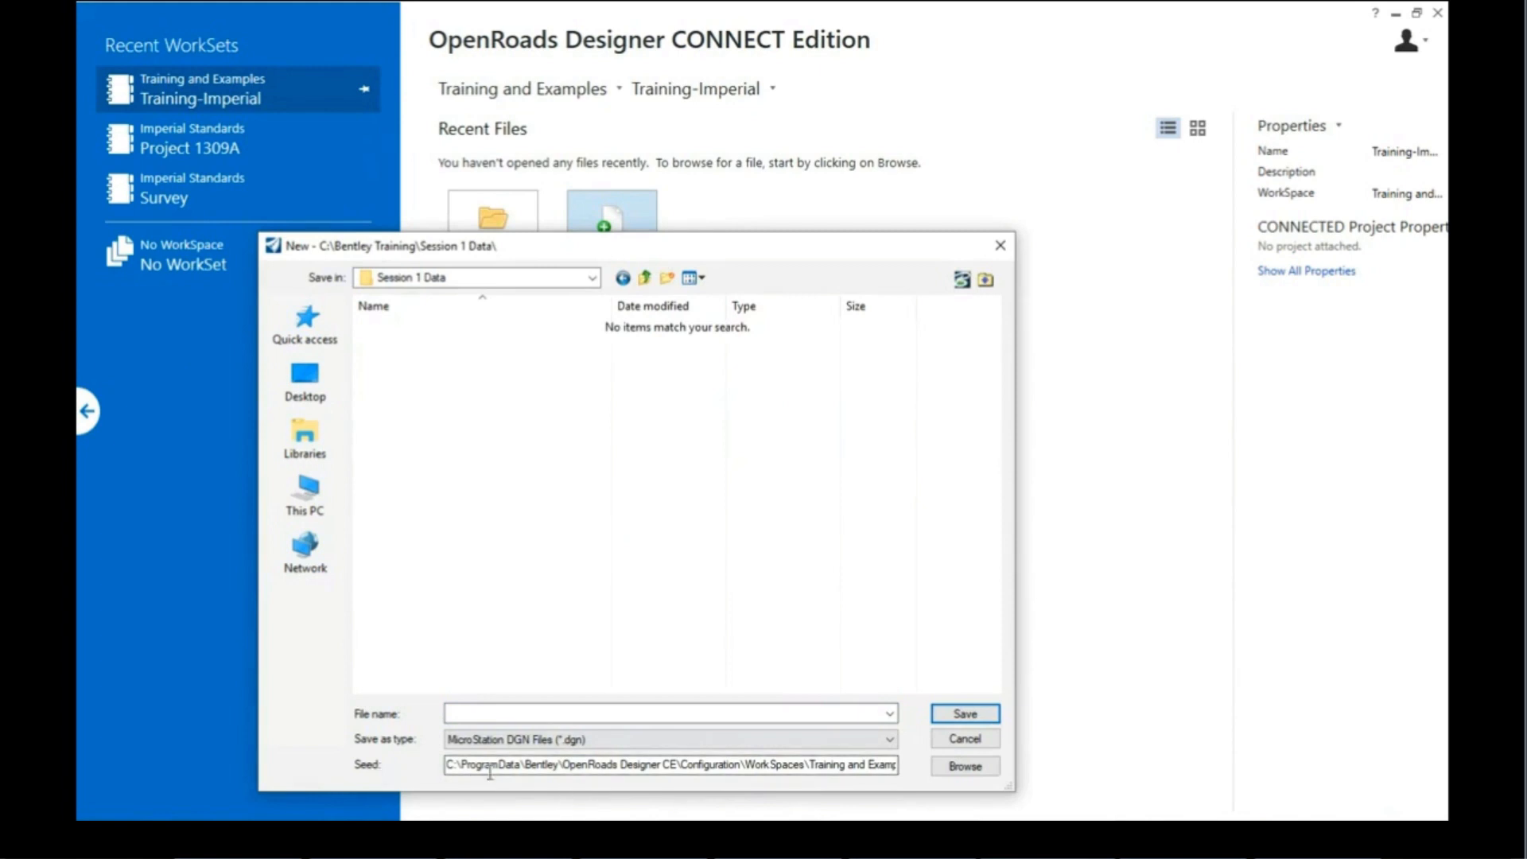
click(799, 765)
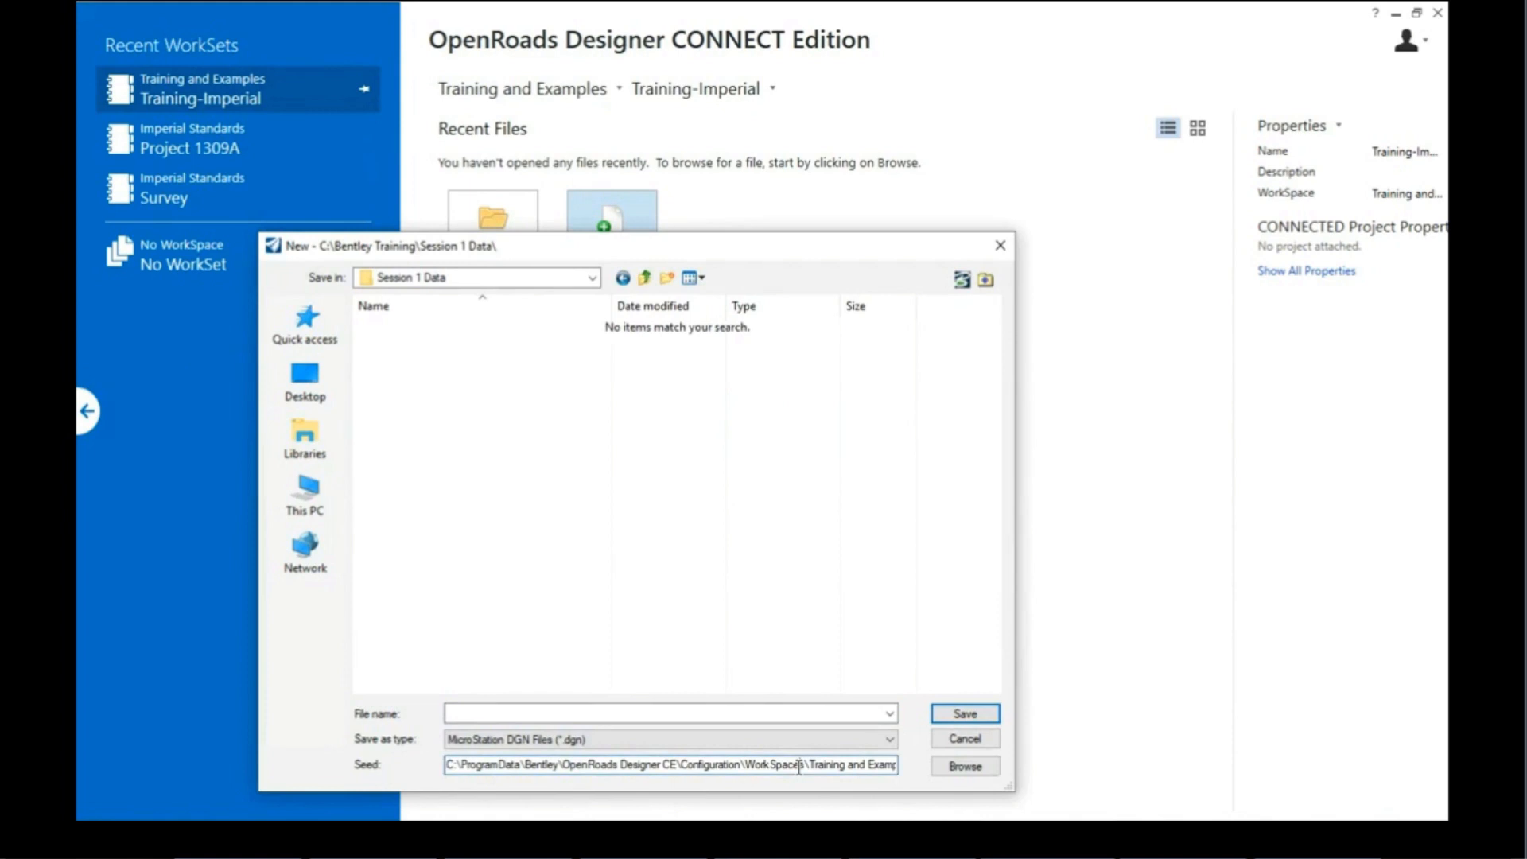
click(960, 768)
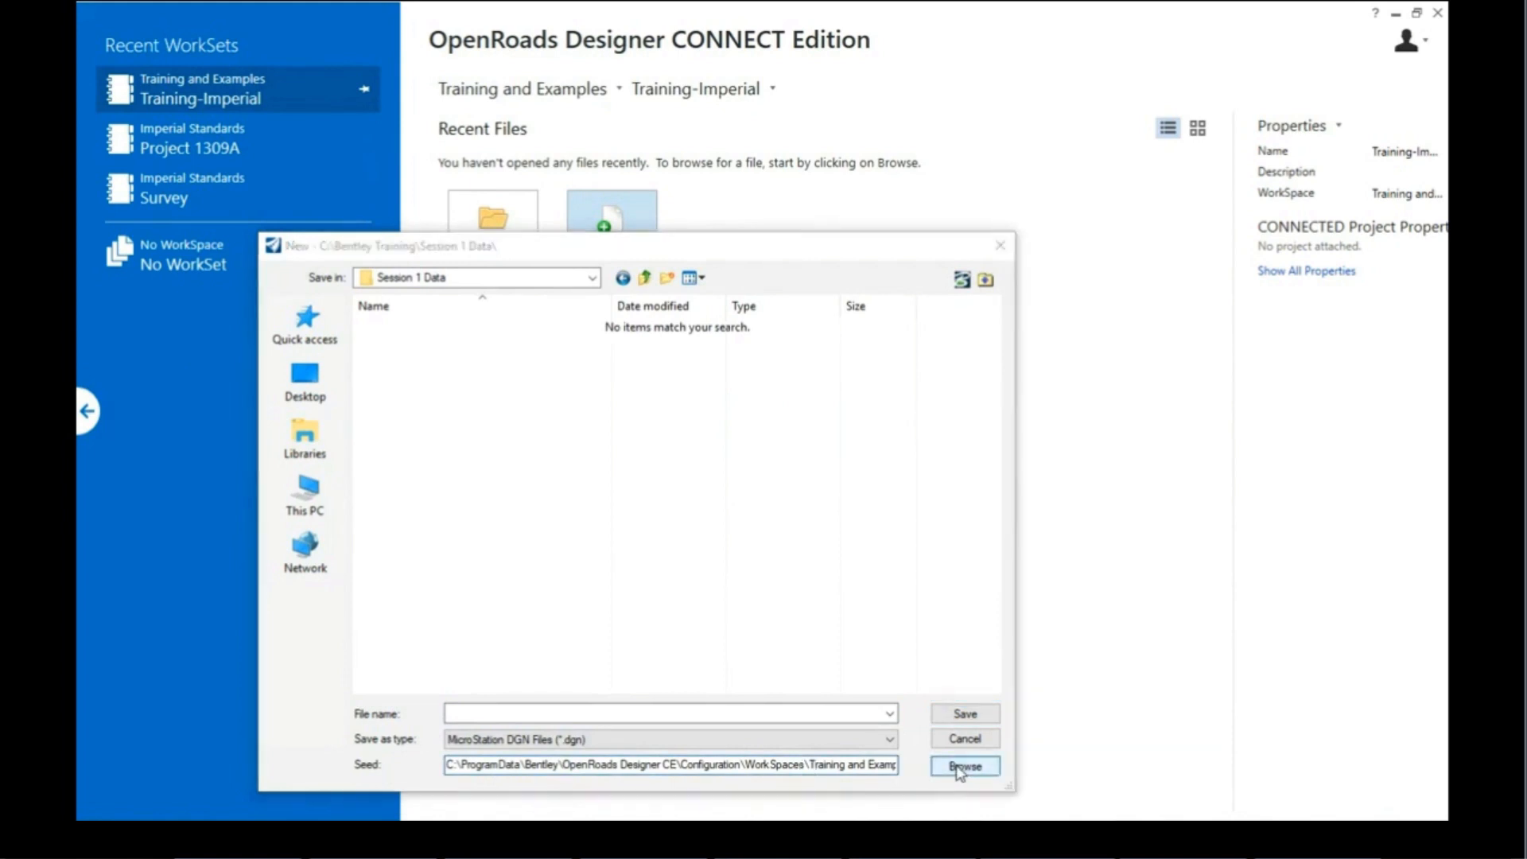
click(278, 156)
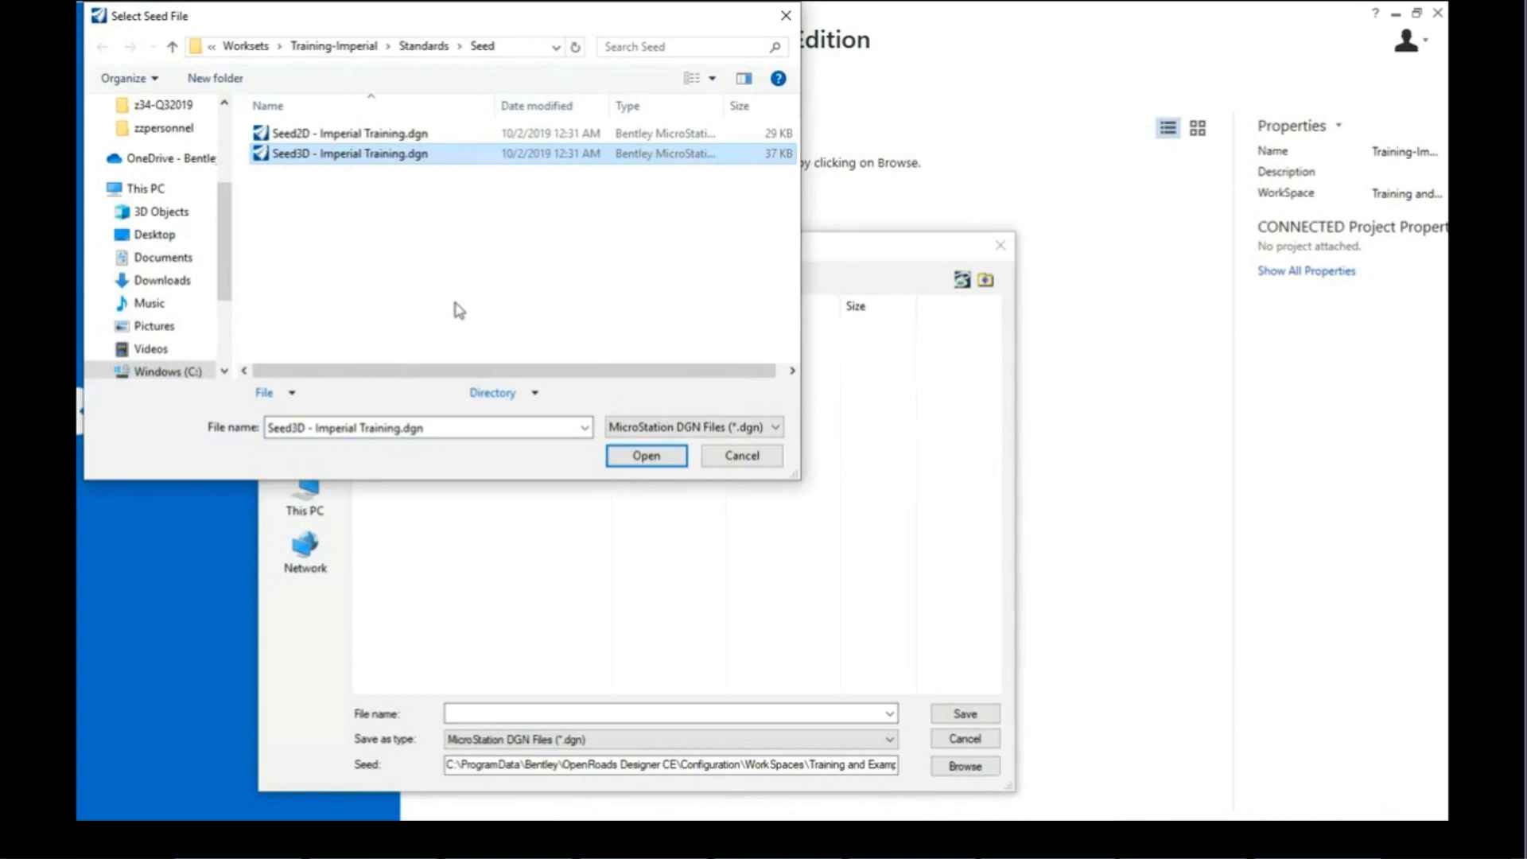
click(645, 456)
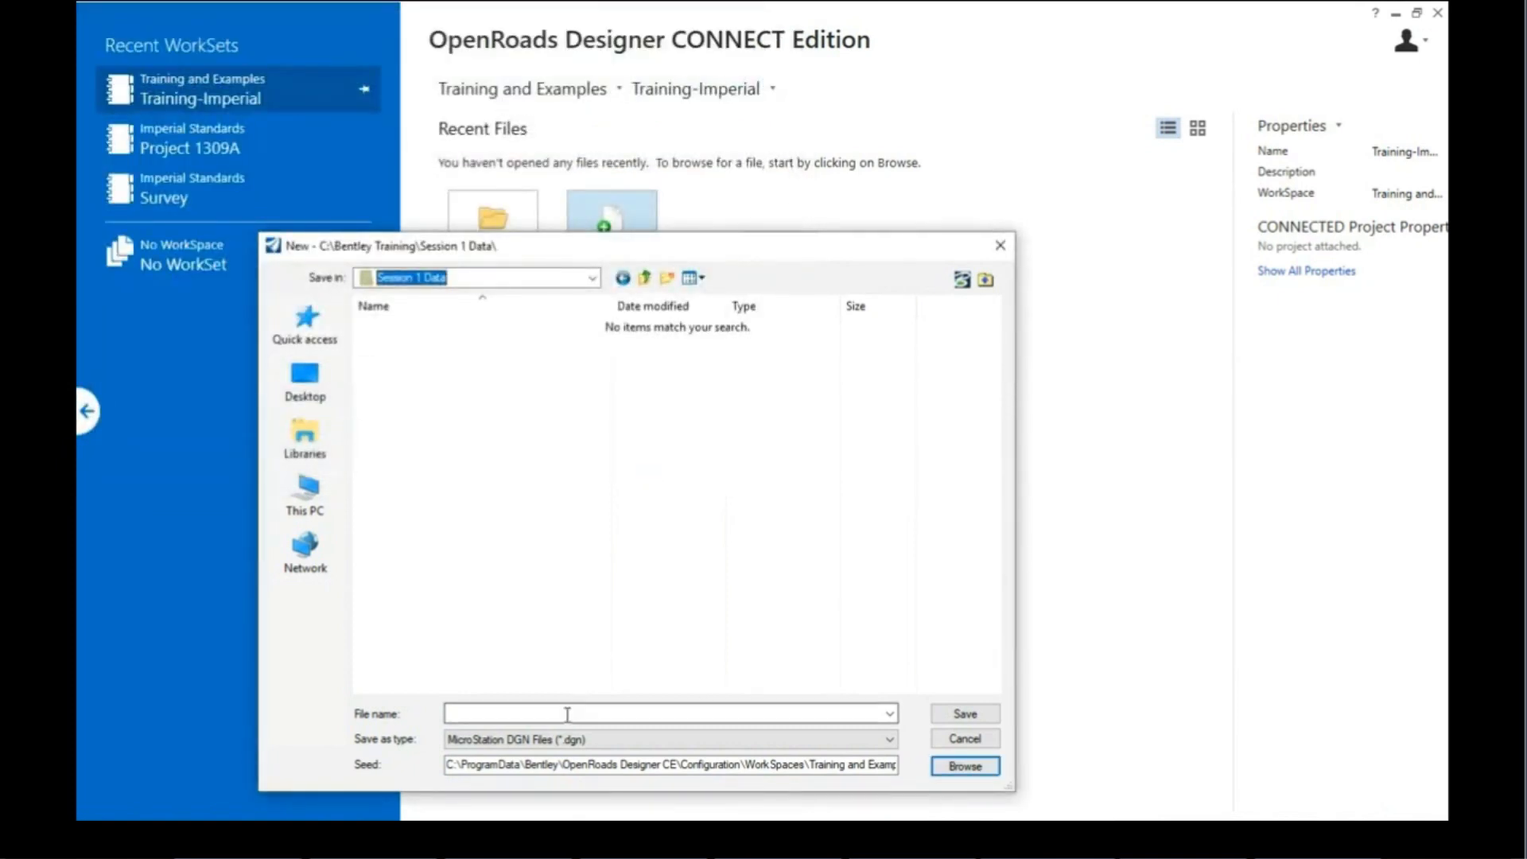
click(512, 713)
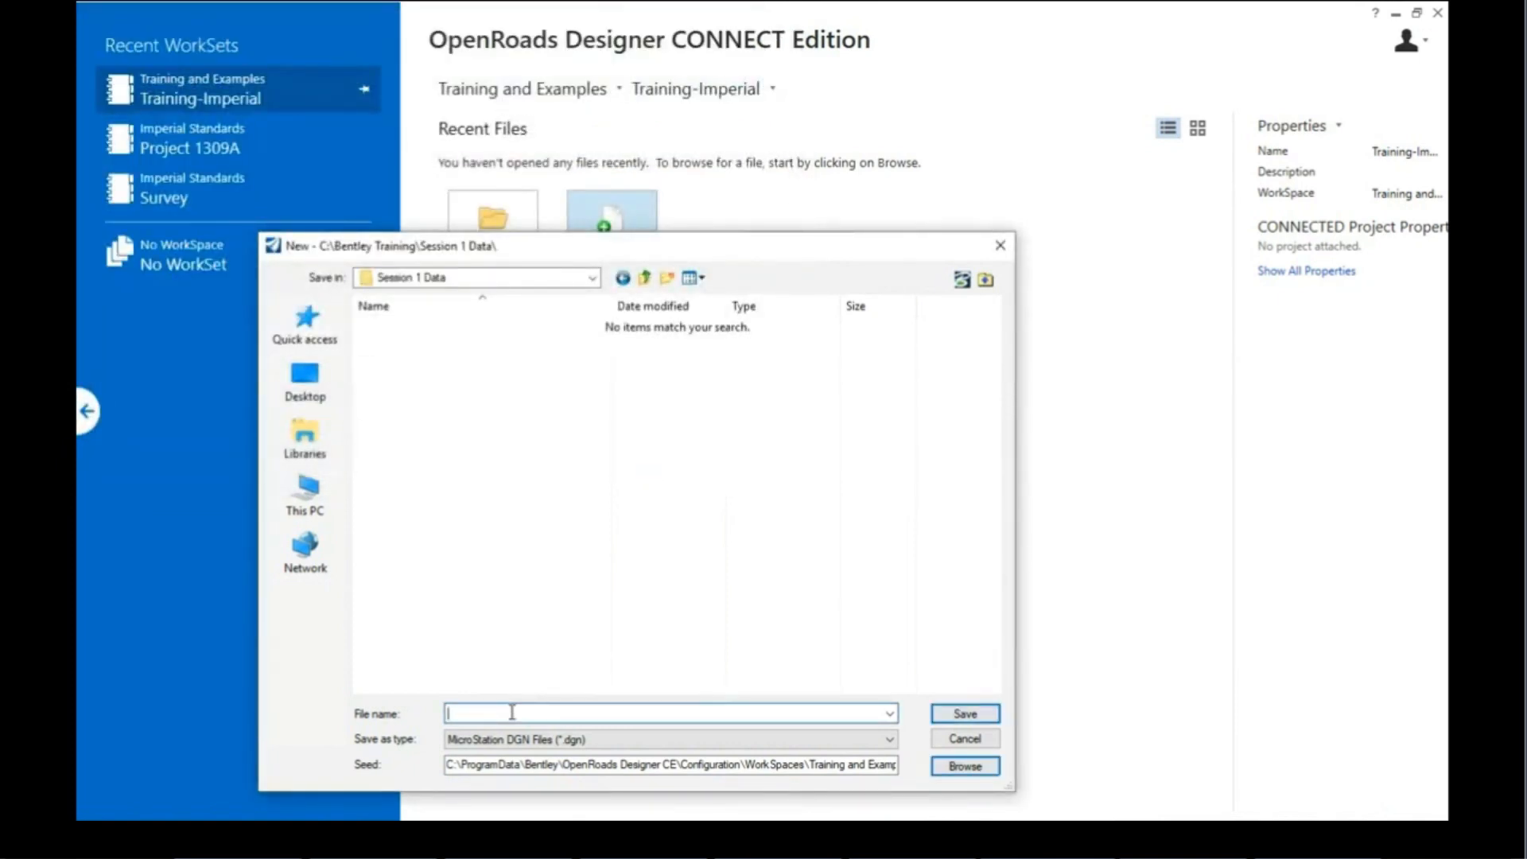
text(Survey)
click(966, 715)
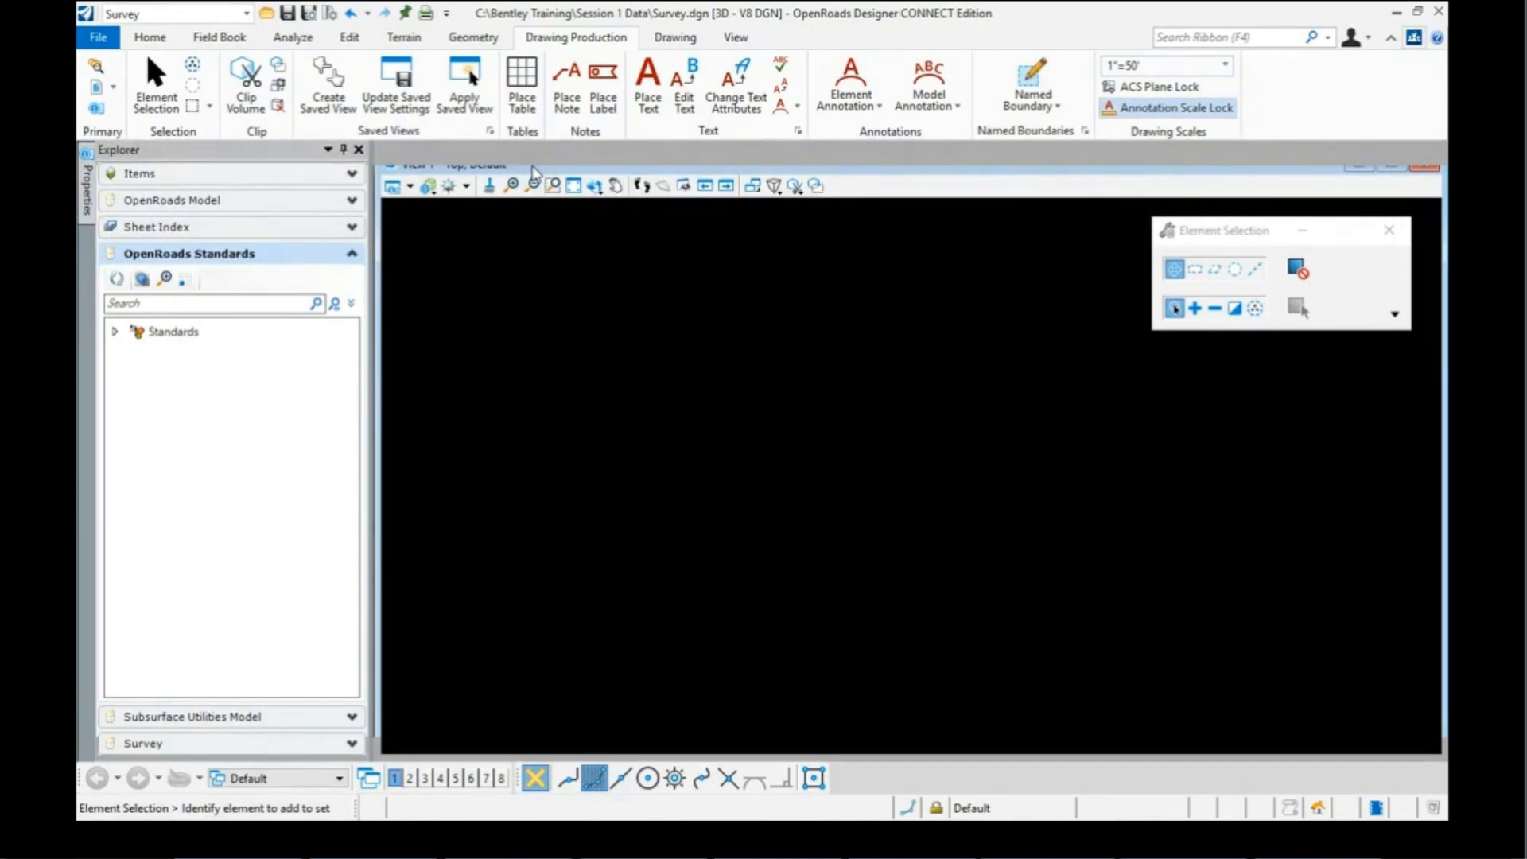
Step: Maximize View 1 so it fills the entire drawing area
click(1393, 165)
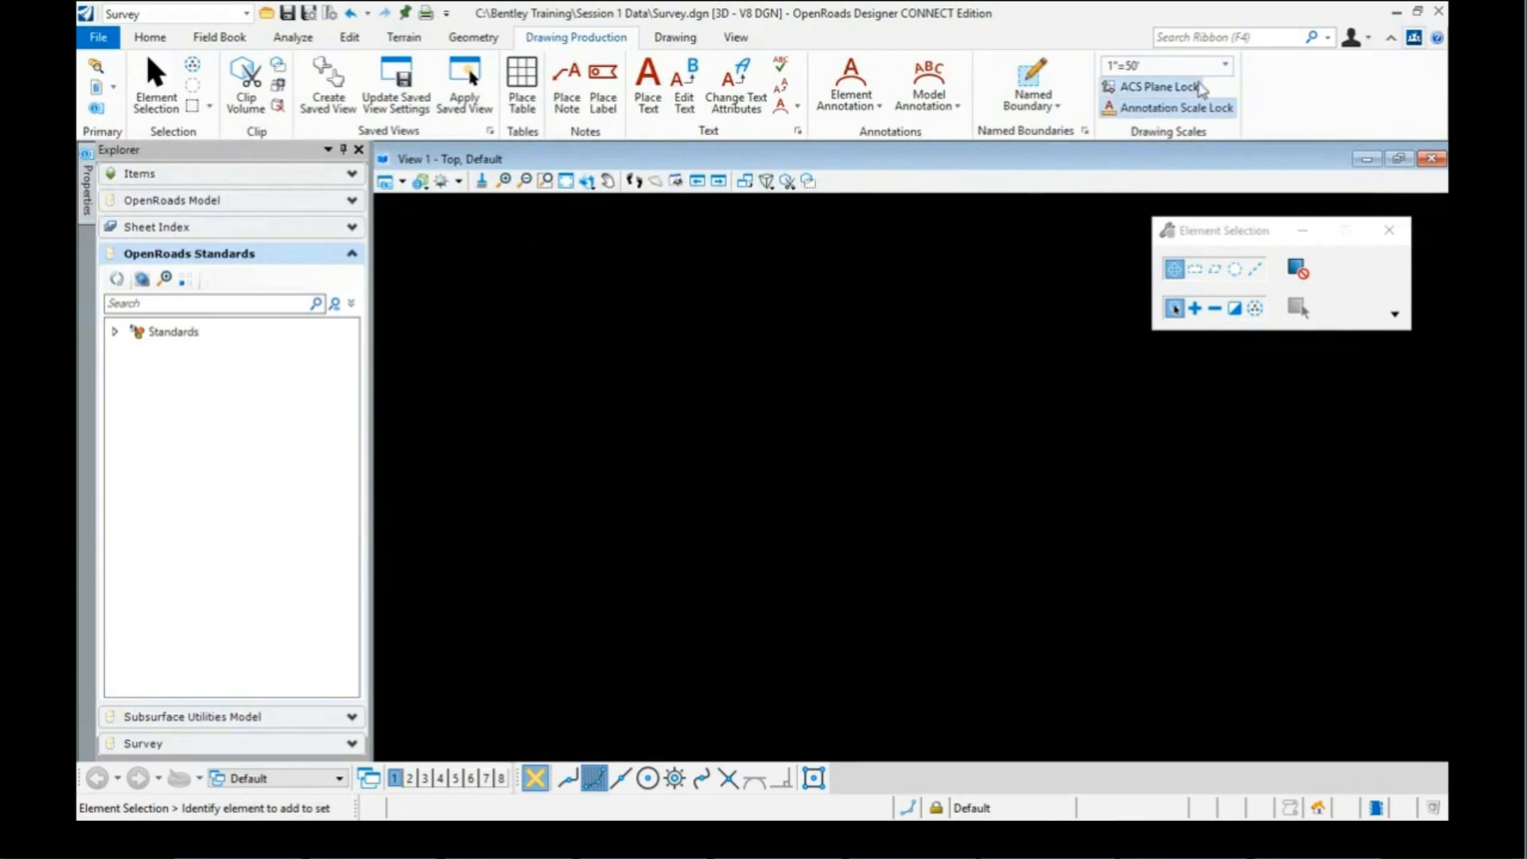
click(1193, 39)
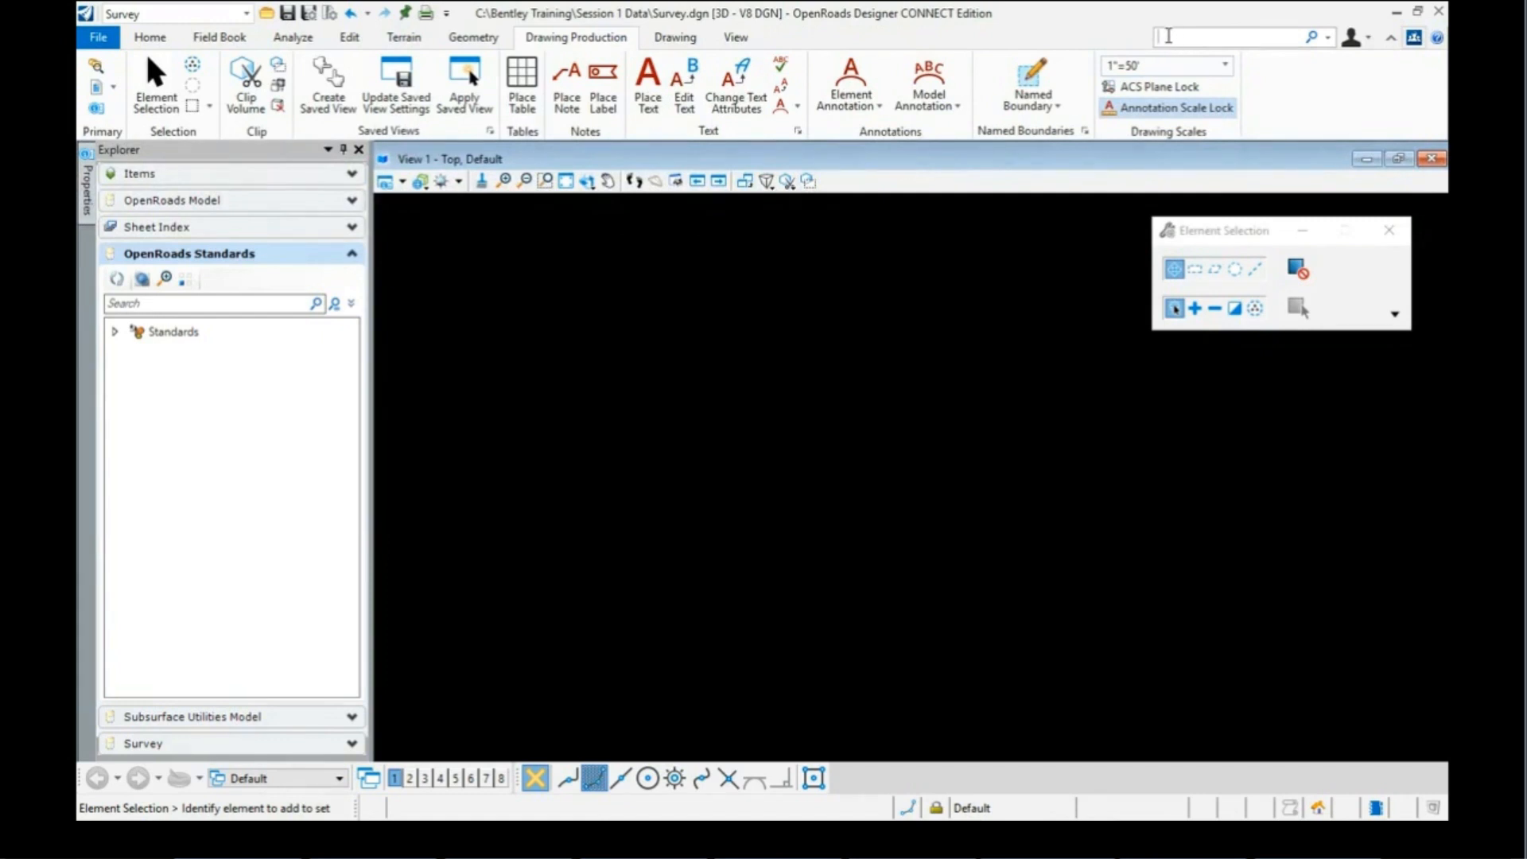
Step: Search the coordinate system library for 'Al 83/2011' and assign AL83/2011-WF to the drawing
text(coor)
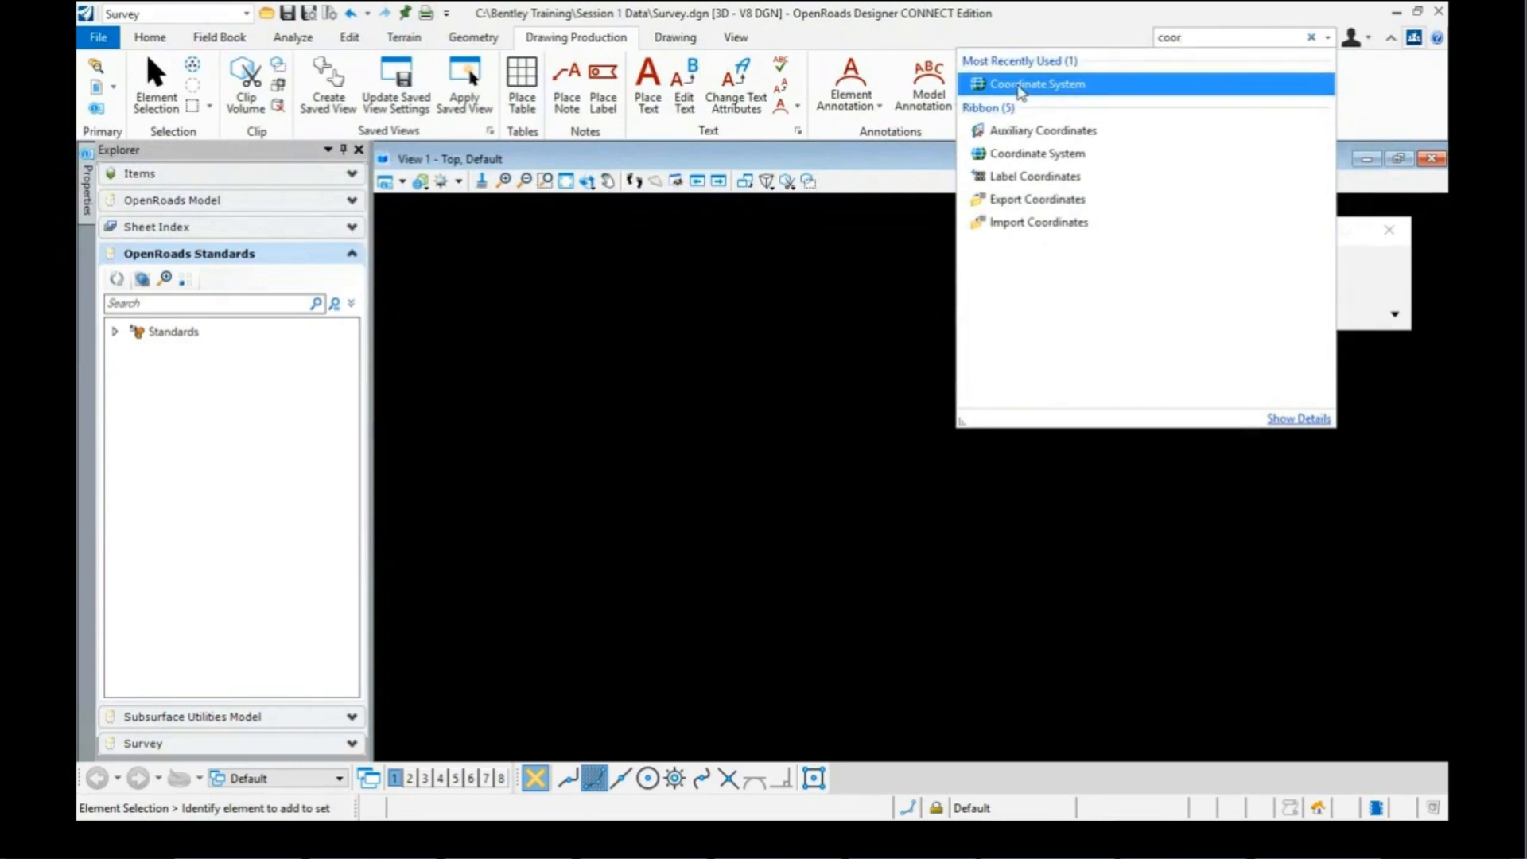
mouse_move(1019, 91)
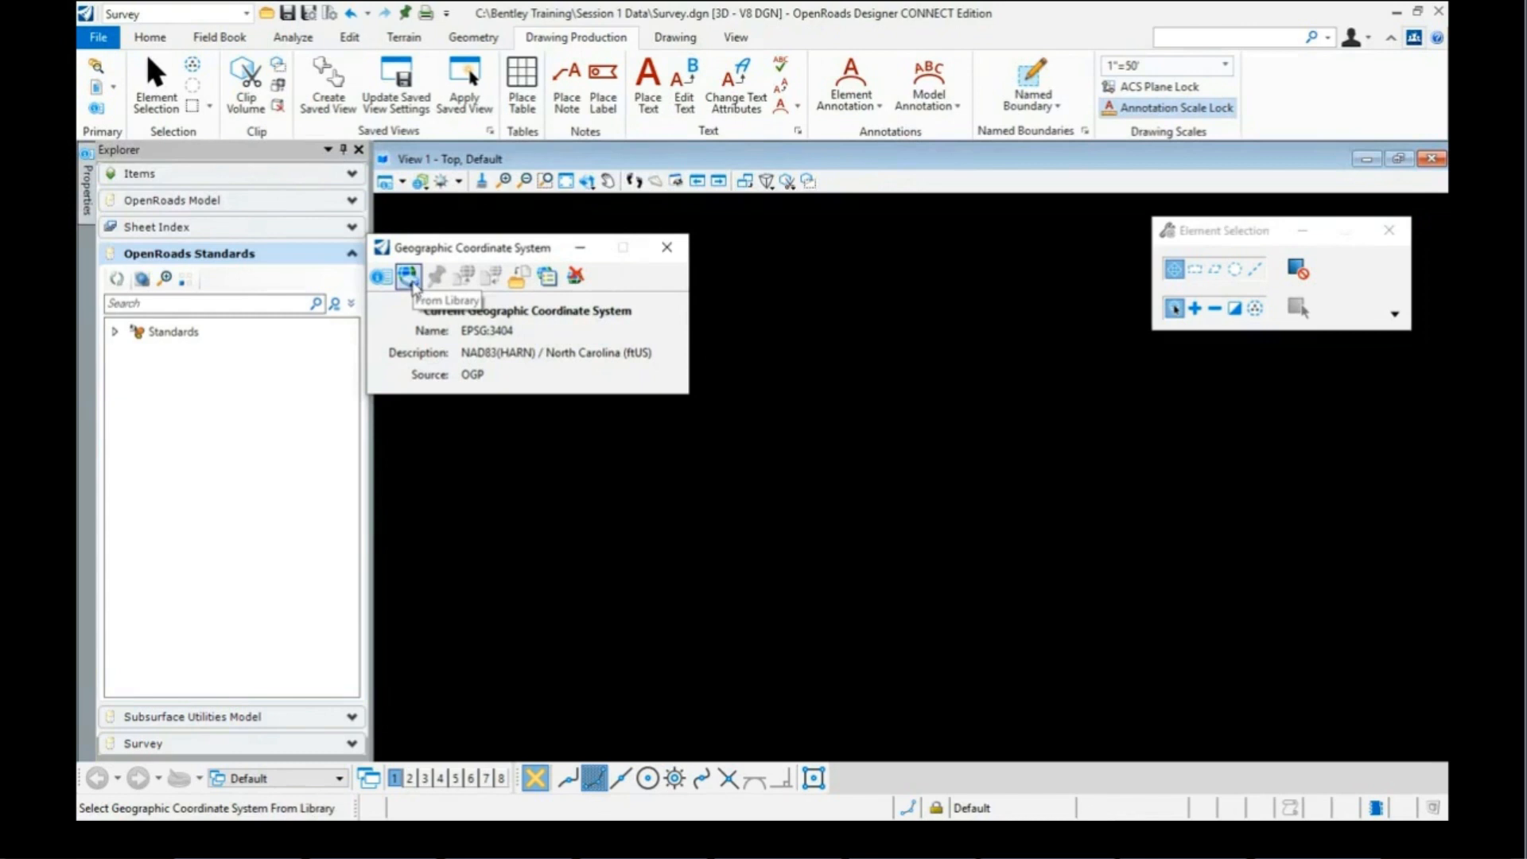
click(410, 280)
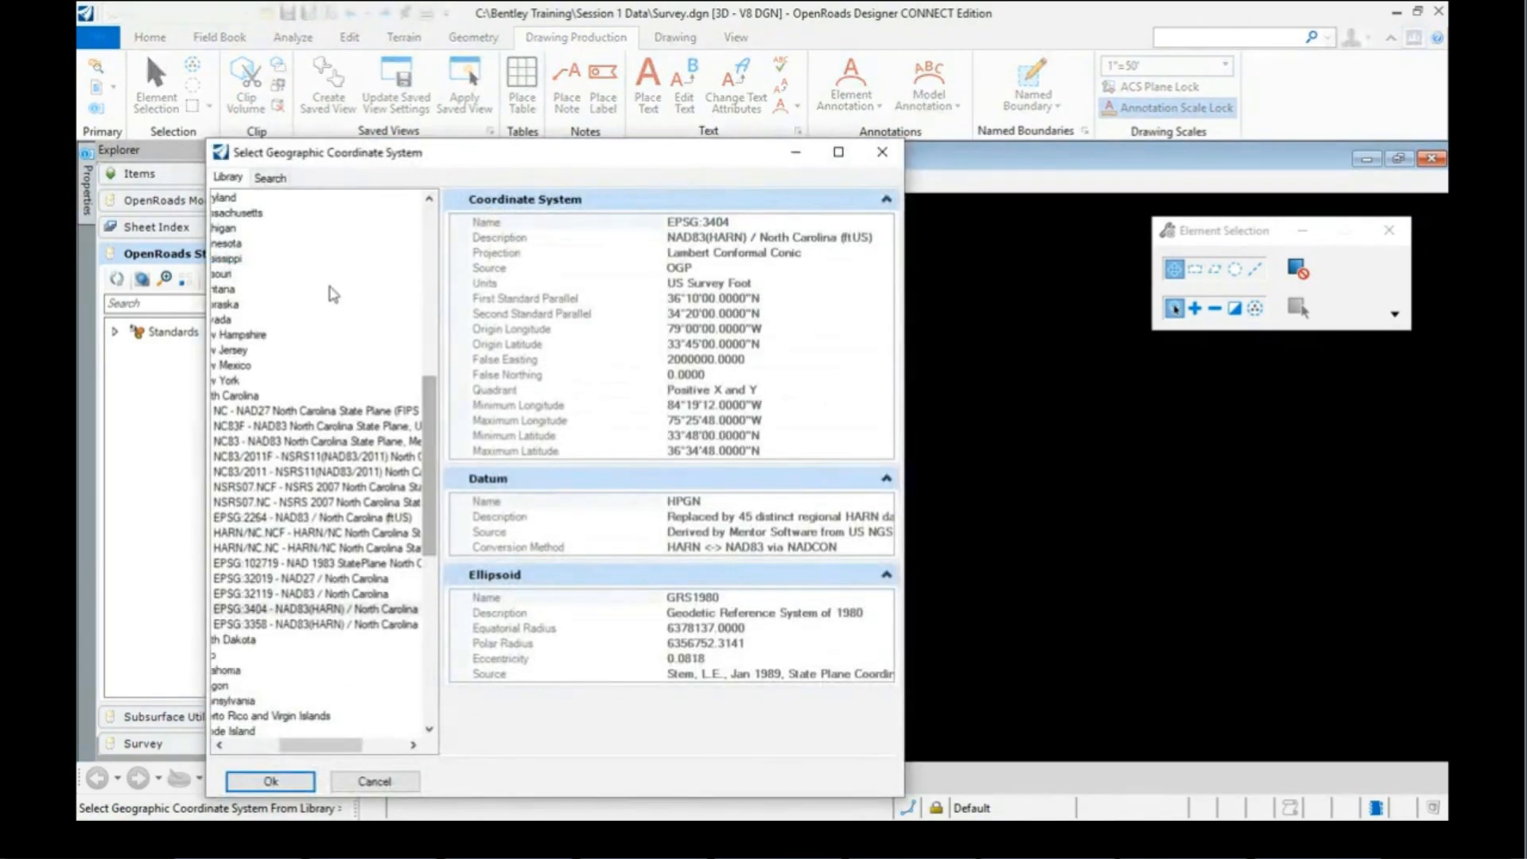
click(271, 178)
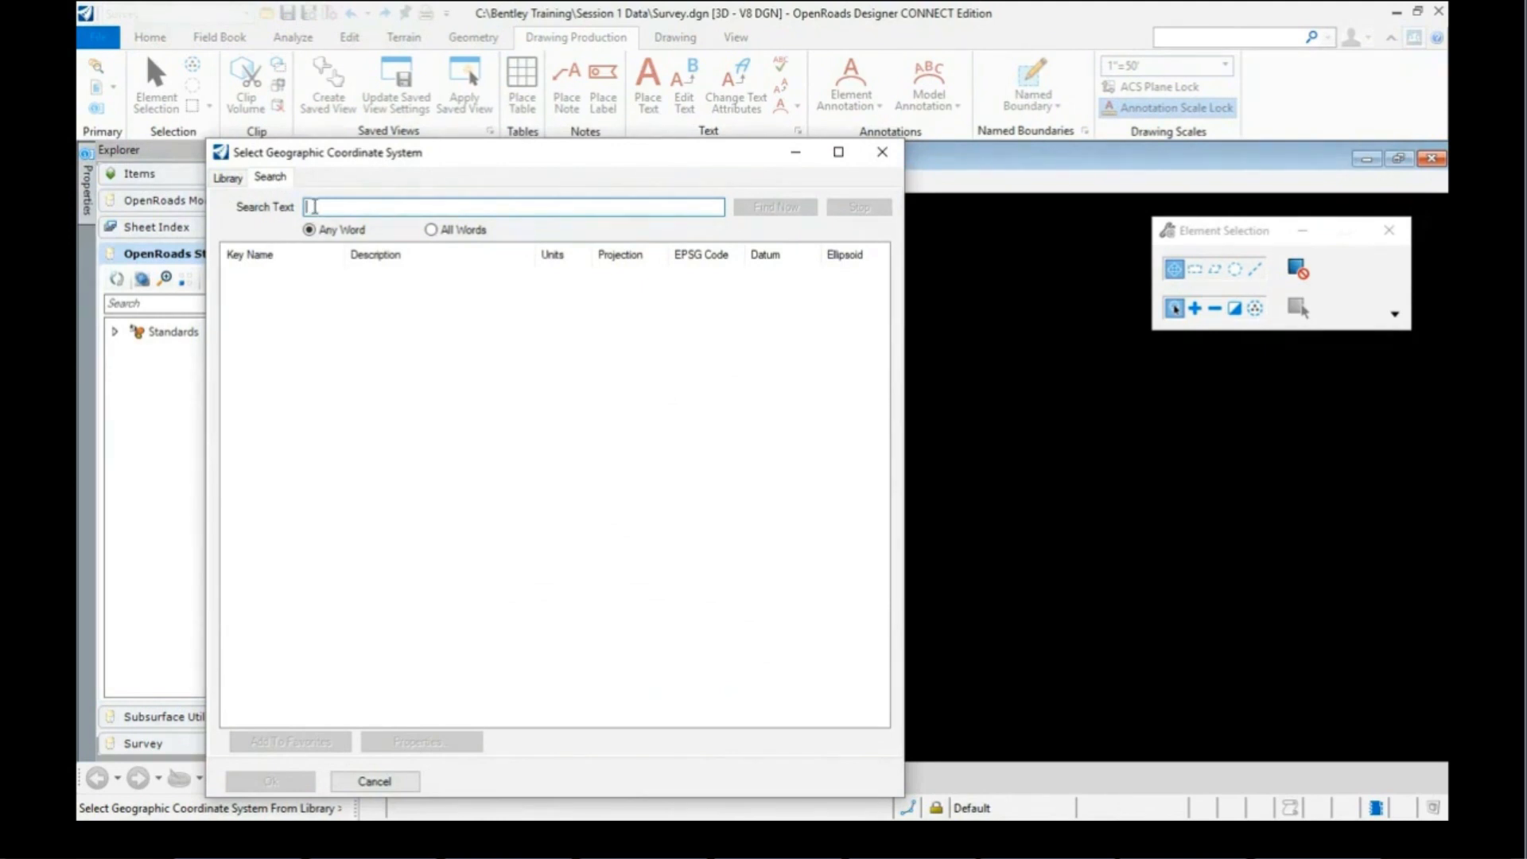
text(Al)
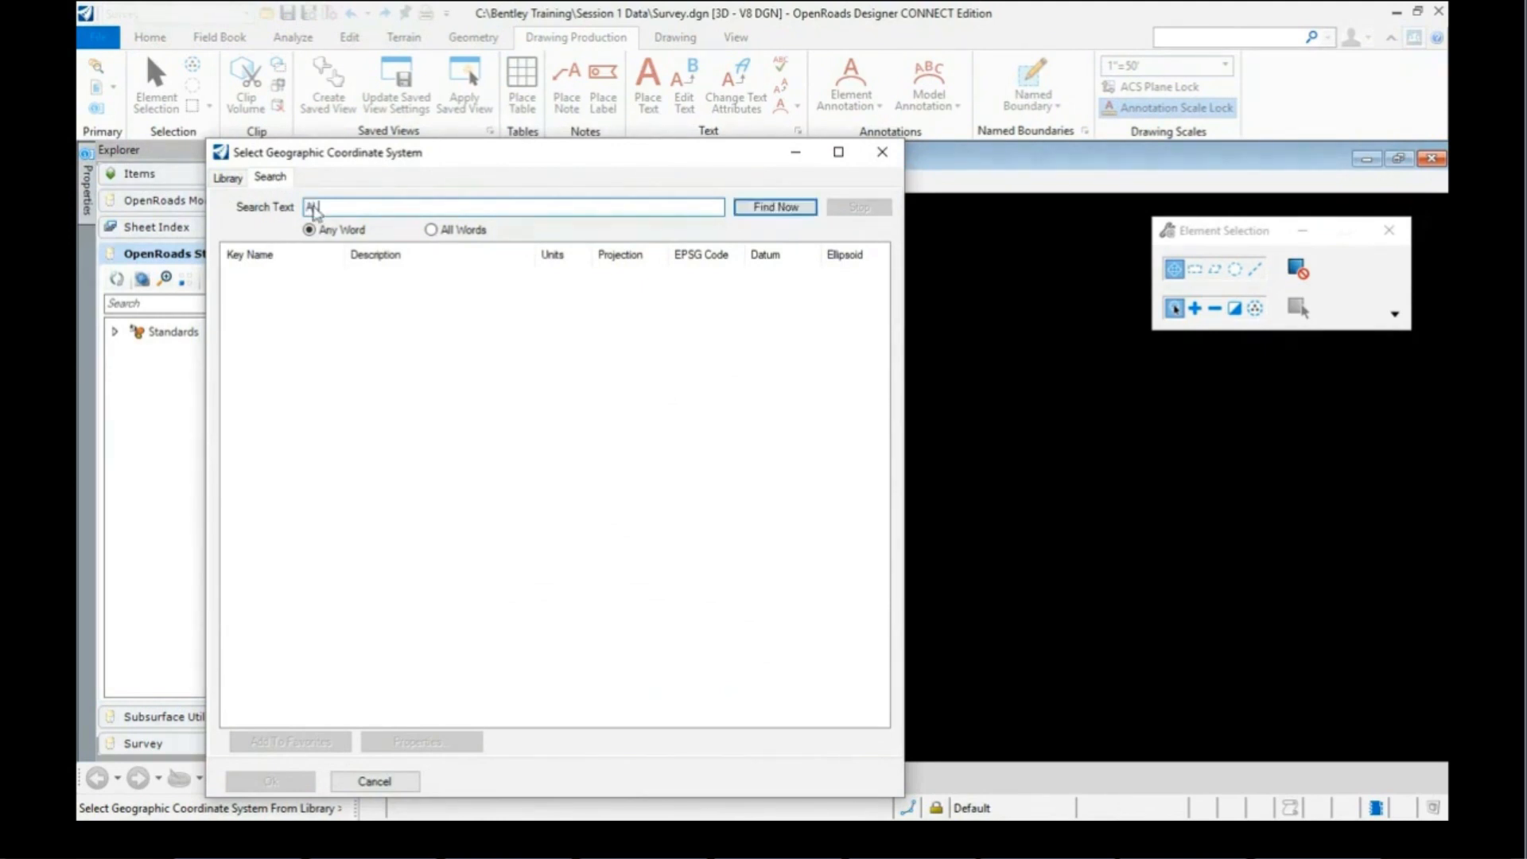
text( 83/2011)
click(775, 207)
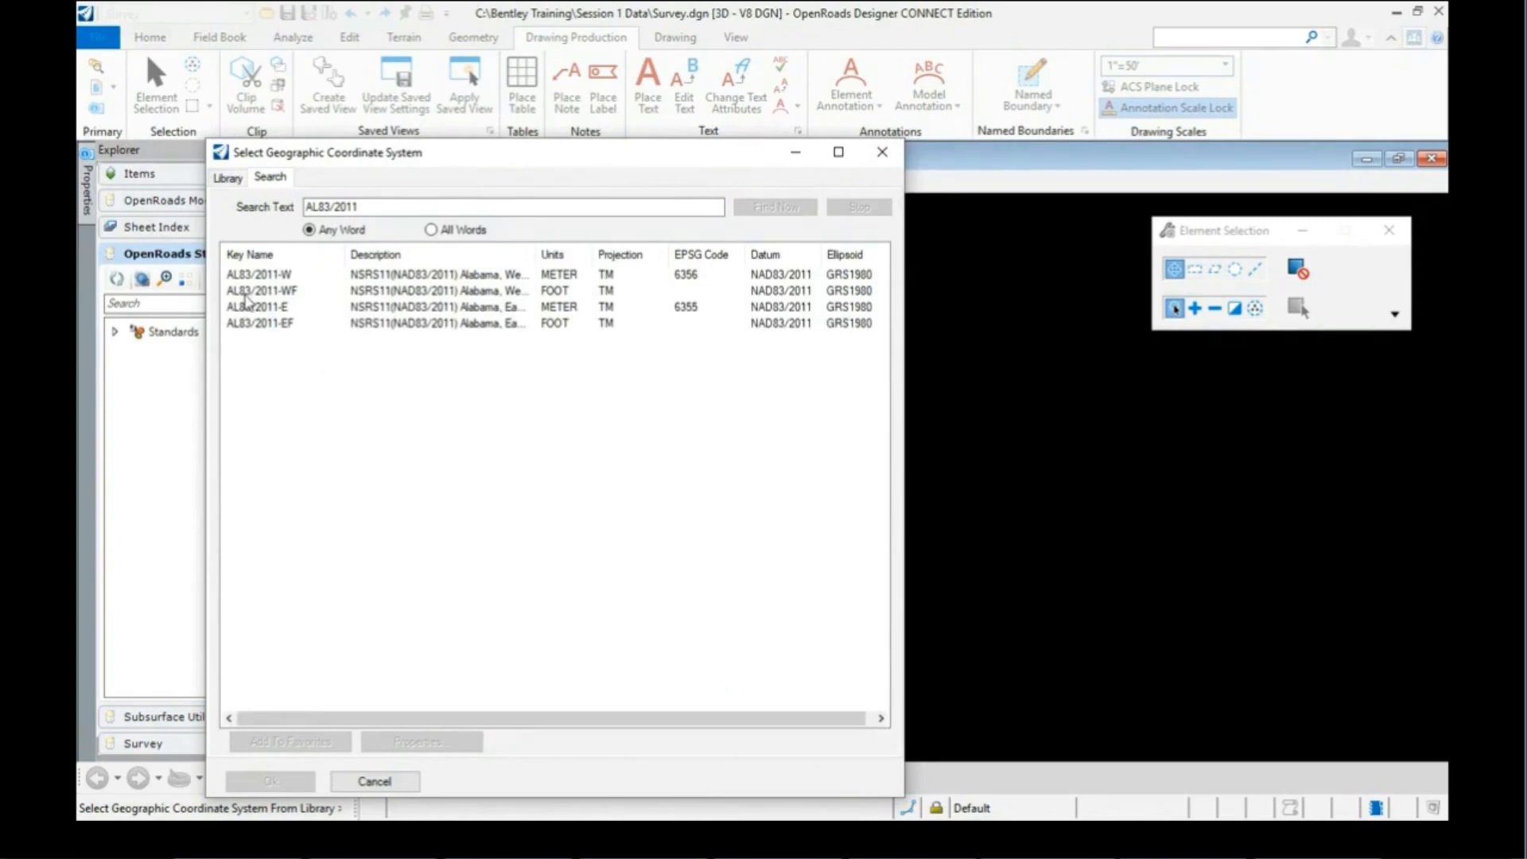
click(294, 293)
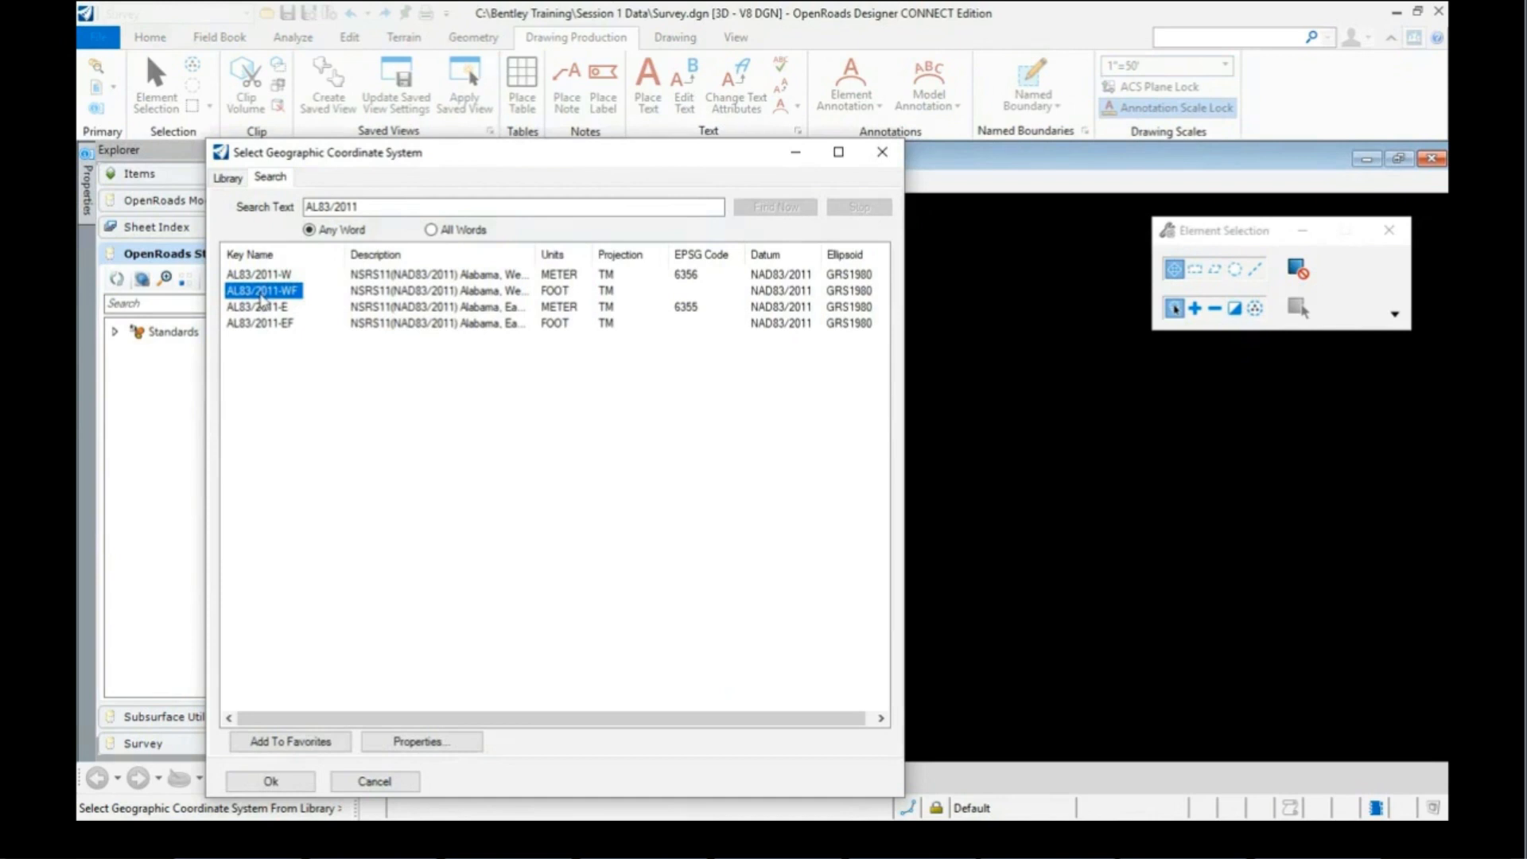
click(271, 781)
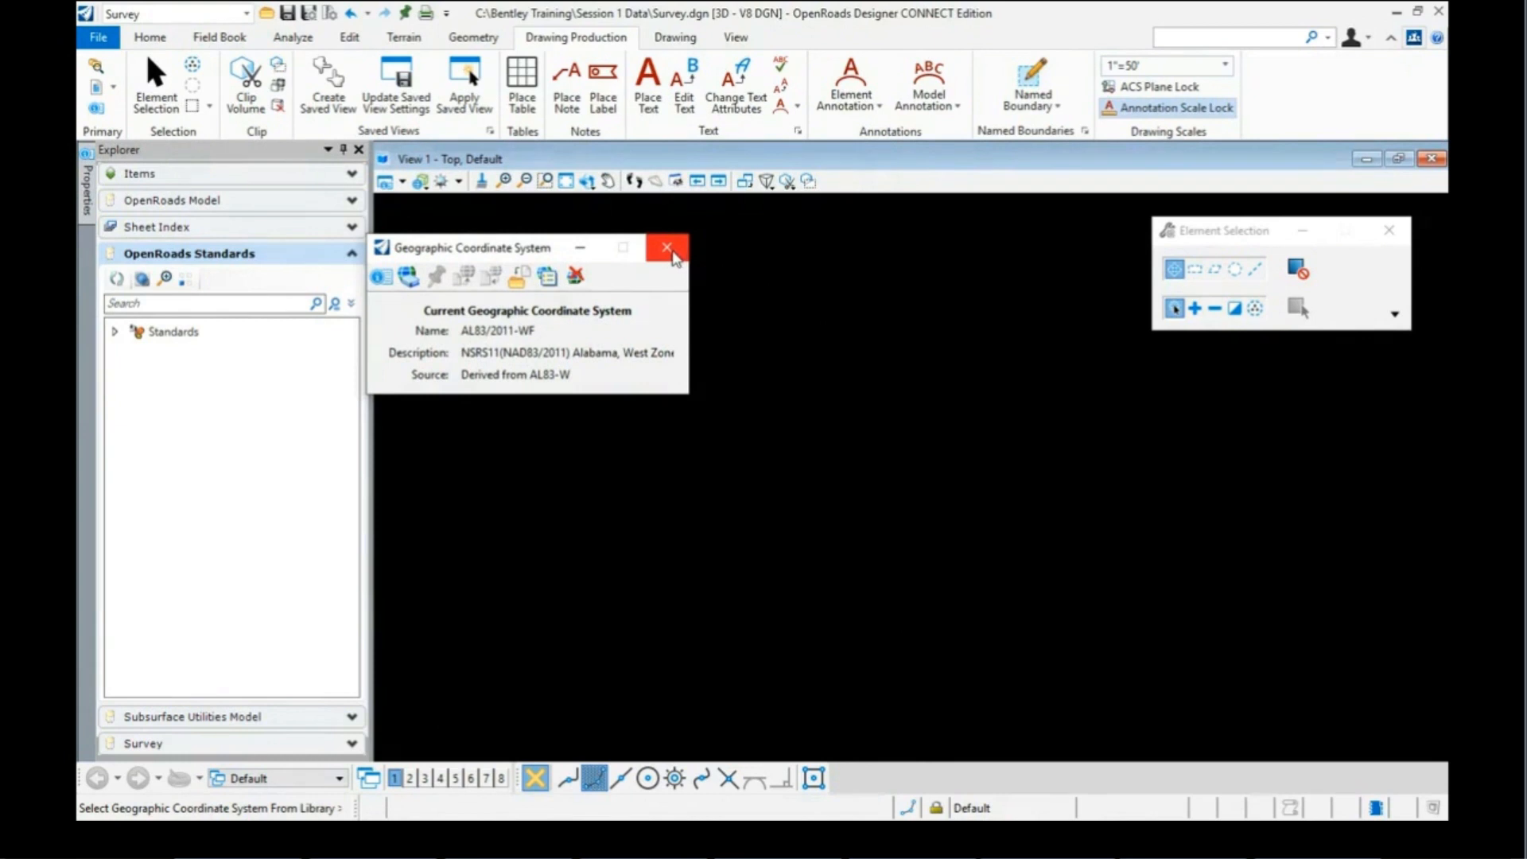
click(673, 251)
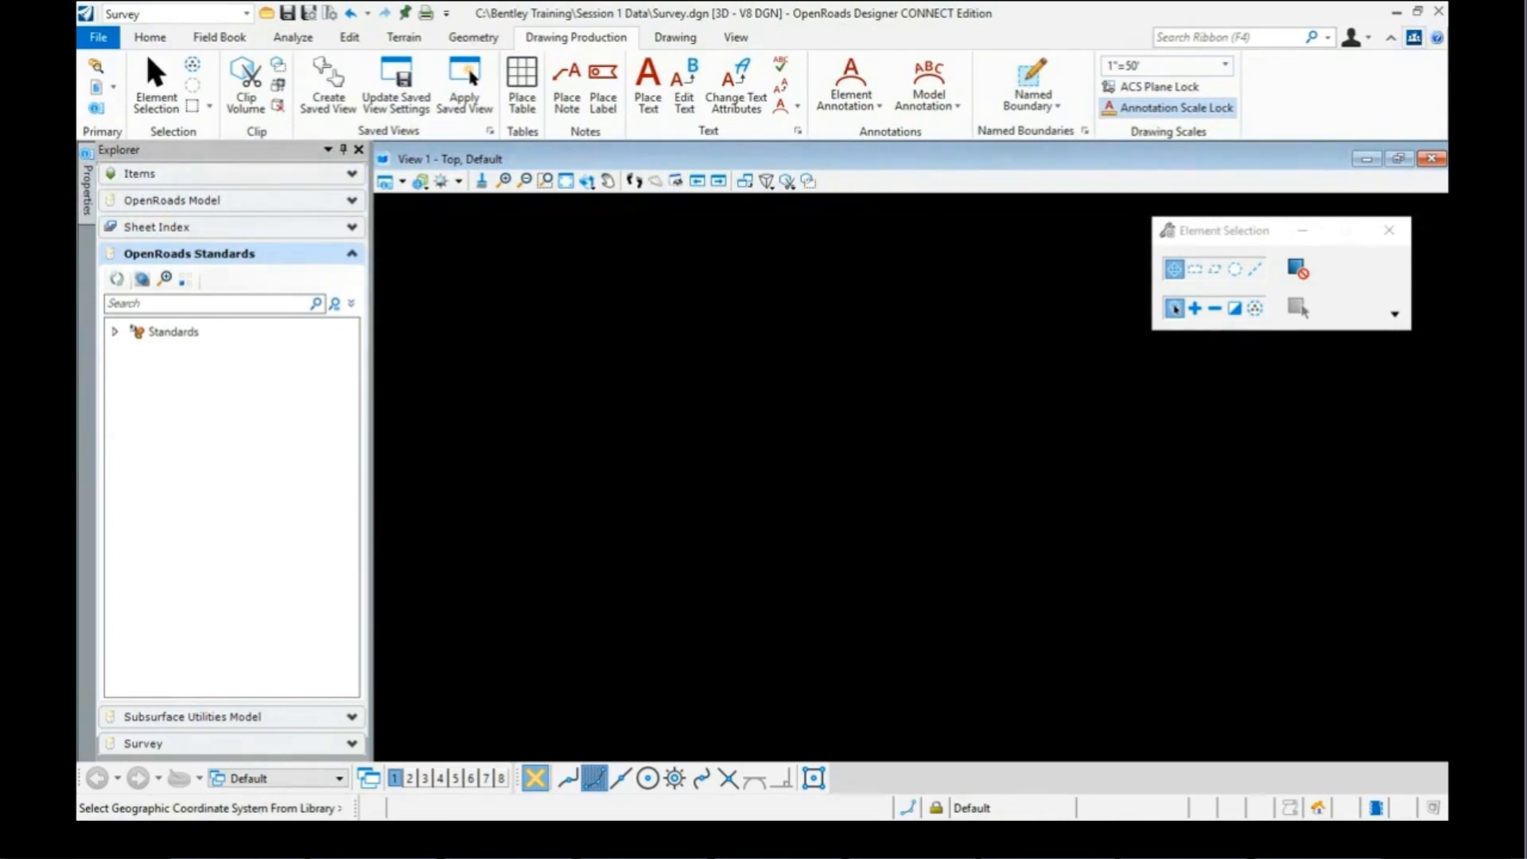
Step: Bring the Session 1 Data File Explorer window to the front
mouse_move(237, 838)
click(277, 772)
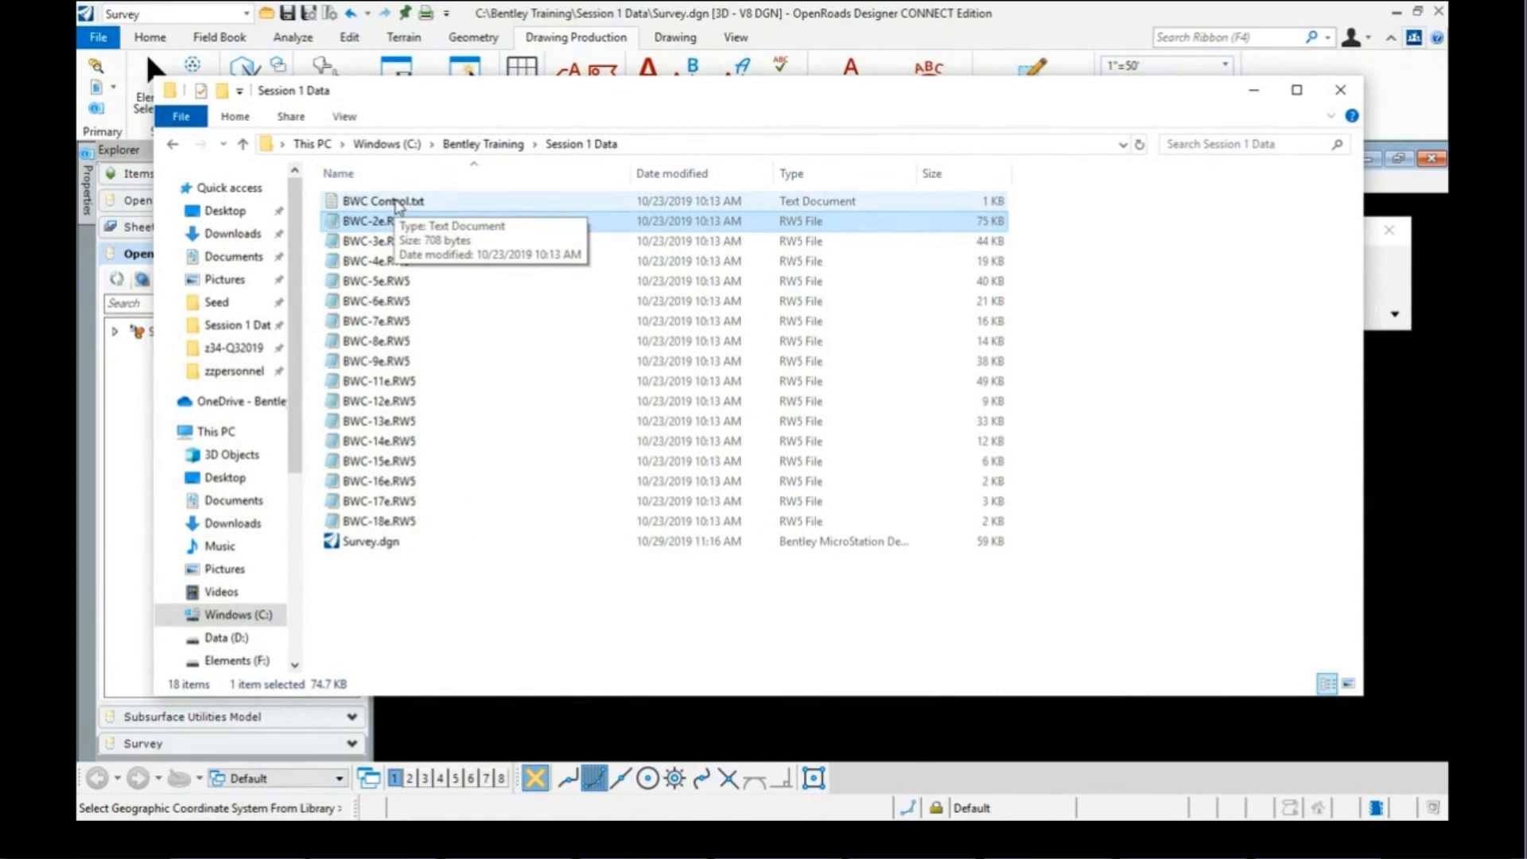
Step: Open BWC Control.txt from Session 1 Data in Notepad
double_click(397, 204)
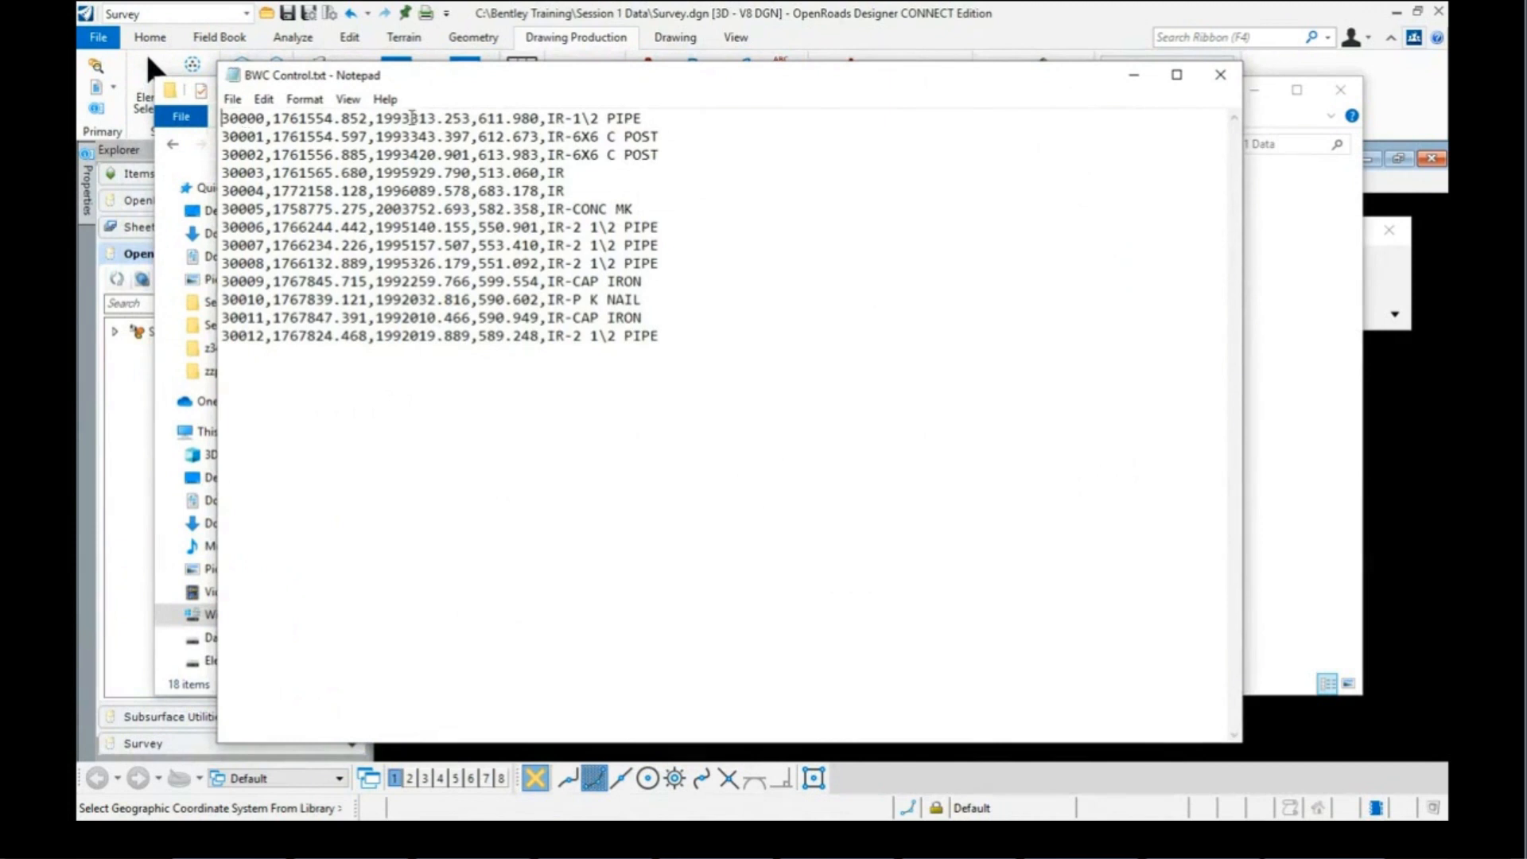
Step: Examine the first point's IR and 1\2 PIPE description, close the file, and select BWC-2e.RW5
drag(548, 118, 565, 119)
drag(565, 118, 573, 118)
drag(572, 118, 645, 119)
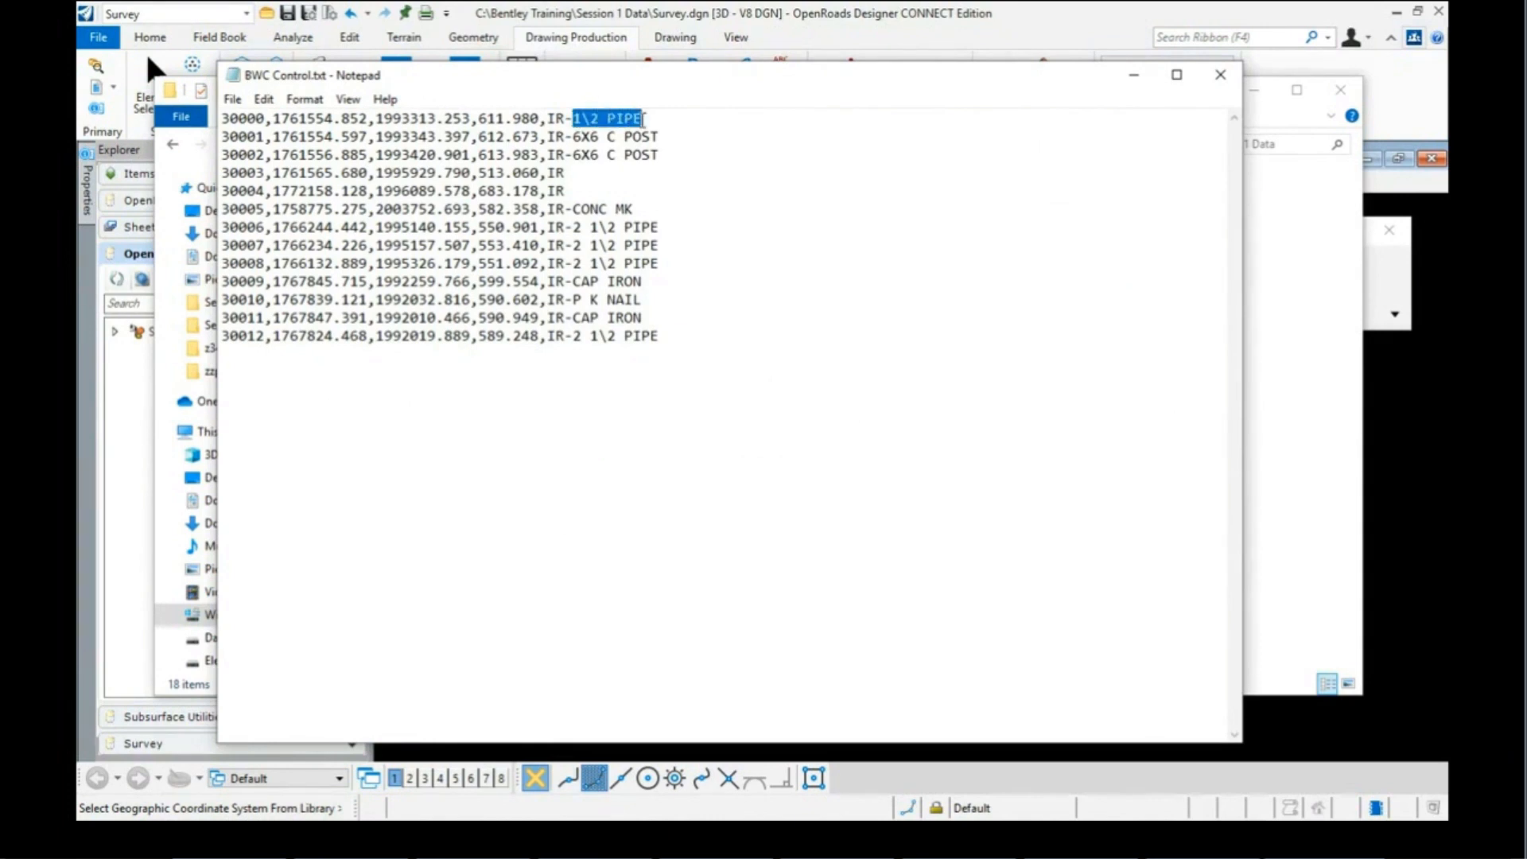
click(567, 119)
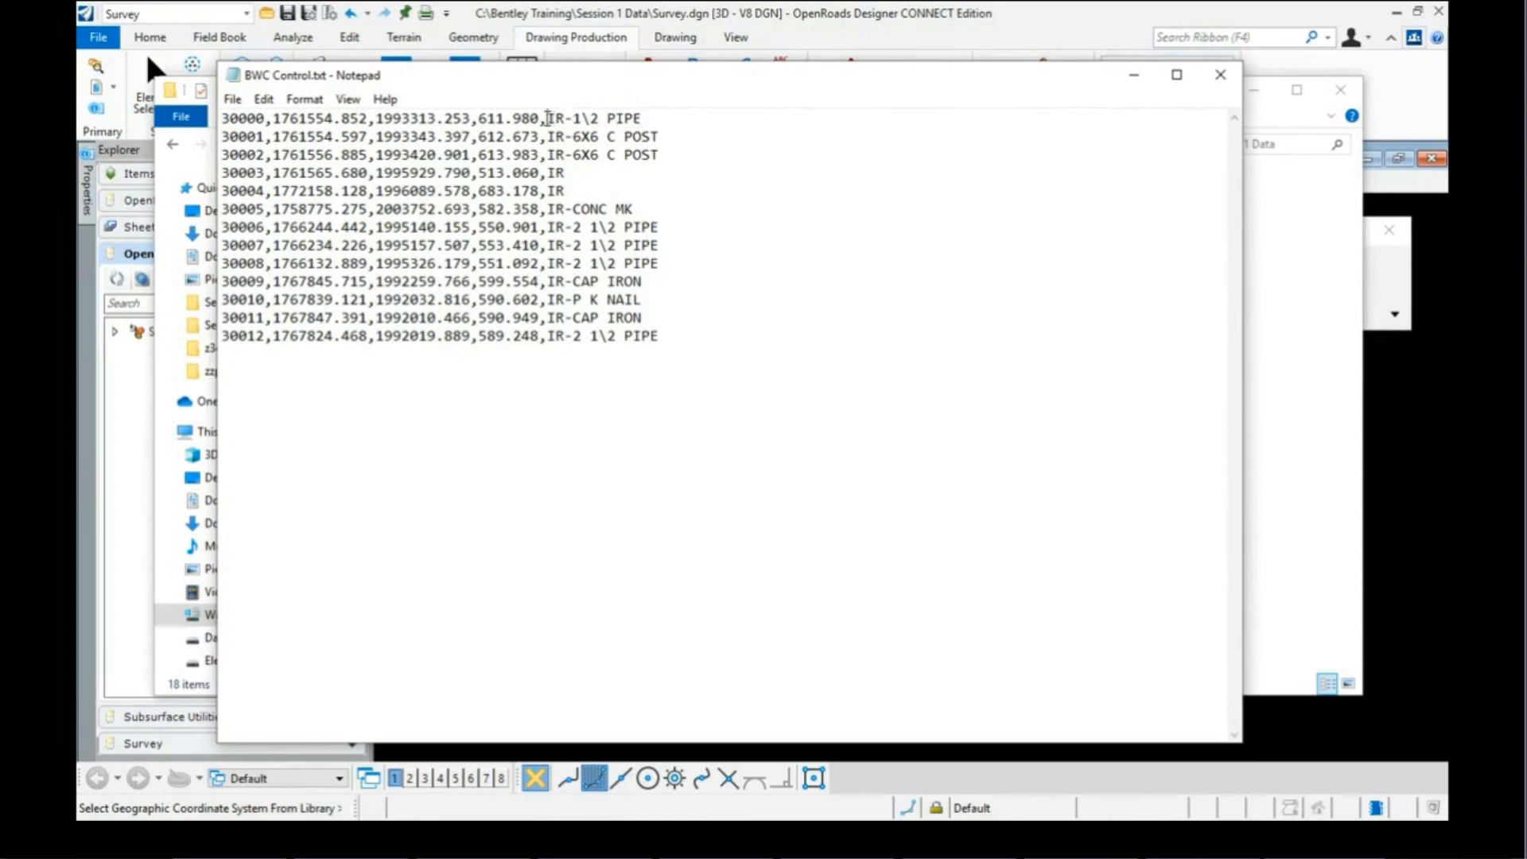
drag(548, 118, 573, 119)
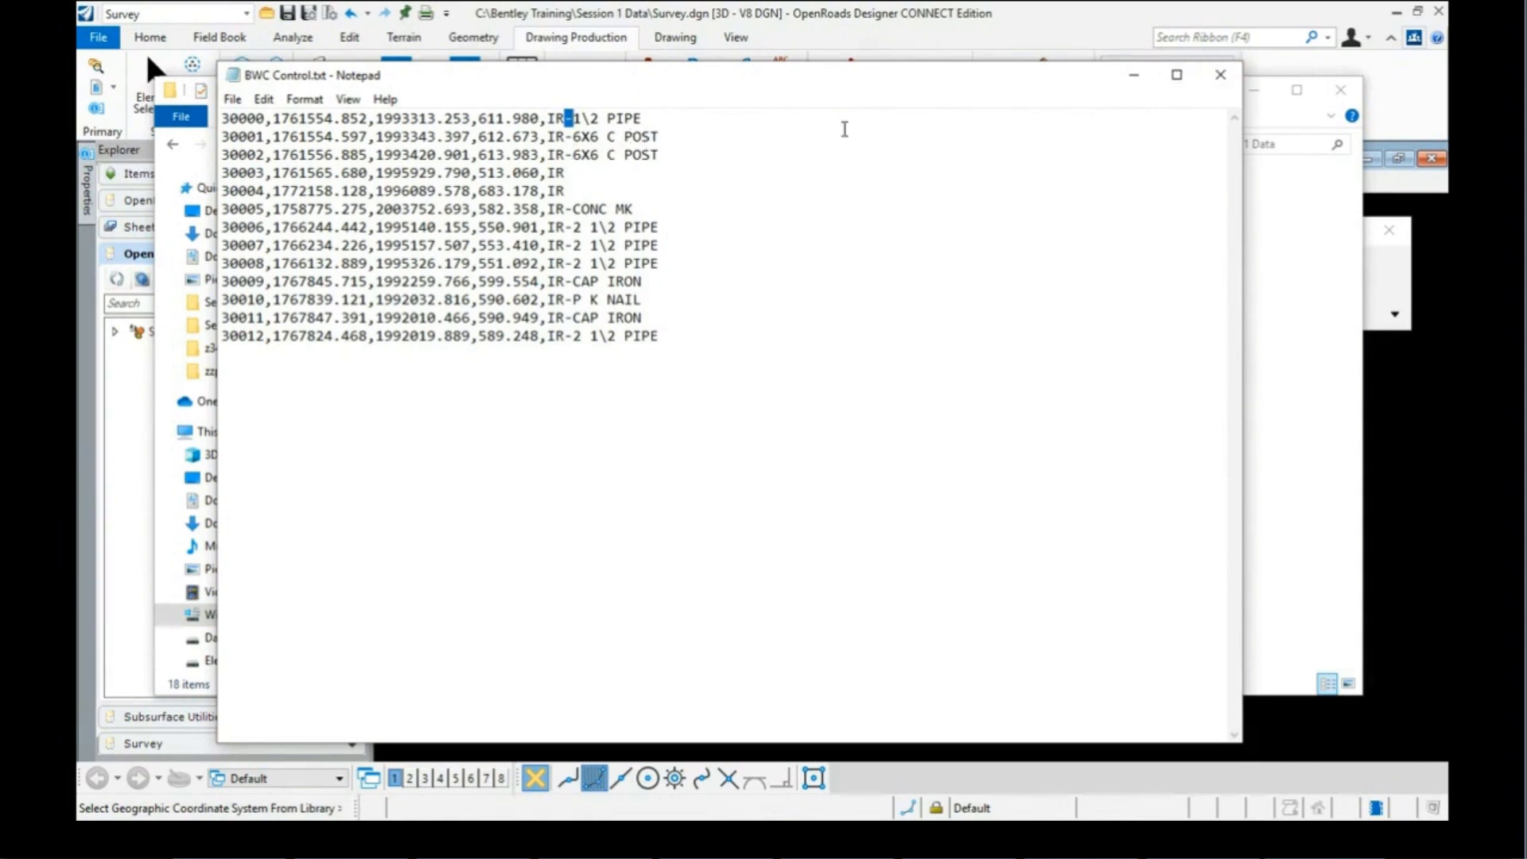
click(1217, 77)
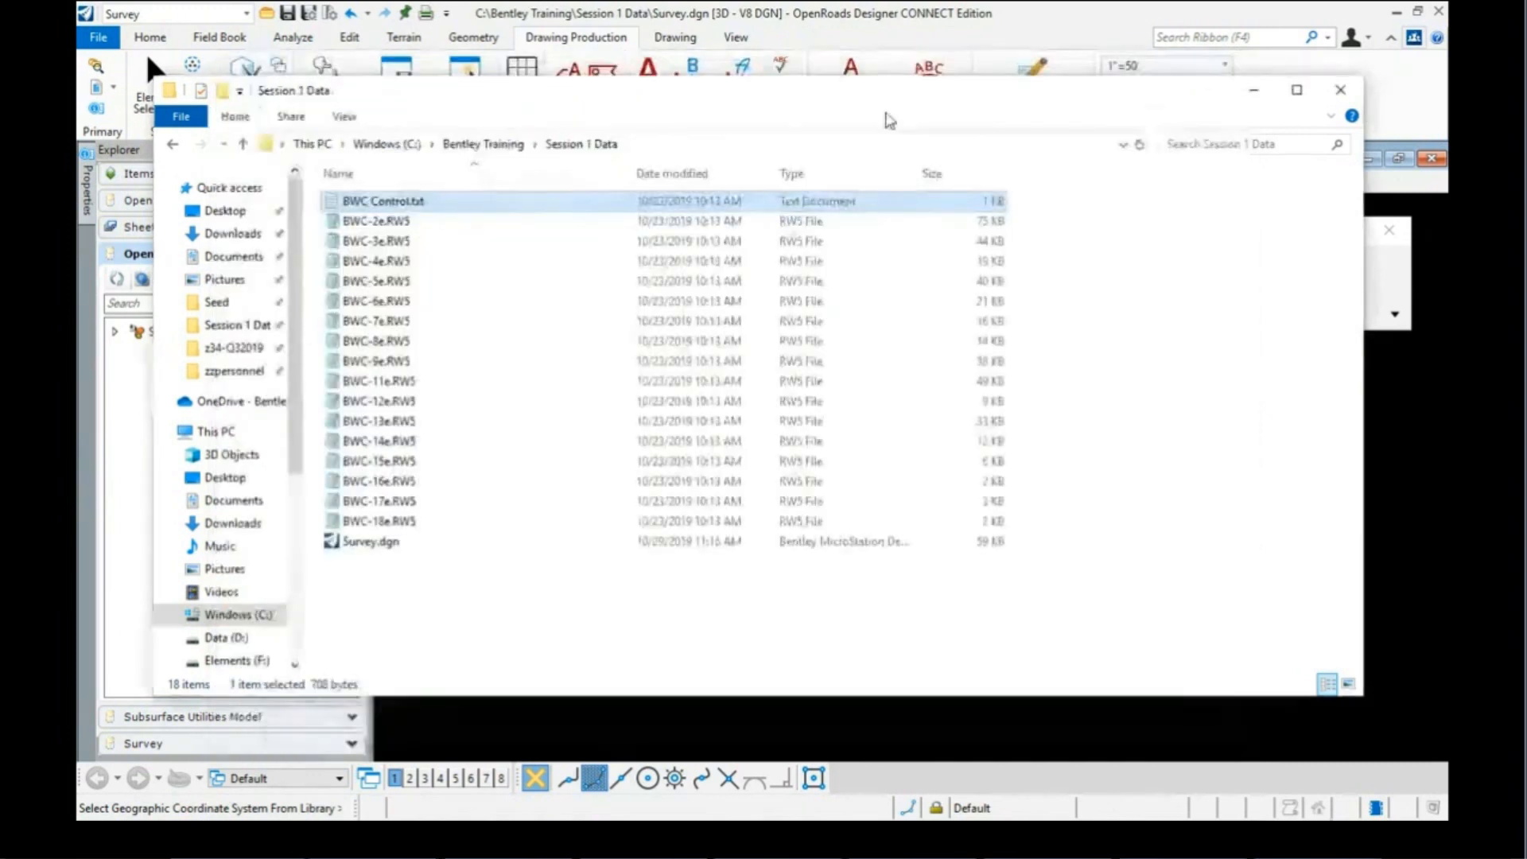
click(363, 225)
Step: Open BWC-2e.RW5 and highlight the EOP, ST, SHLDR, SHLDR1 and SHLDR2 field codes
double_click(363, 226)
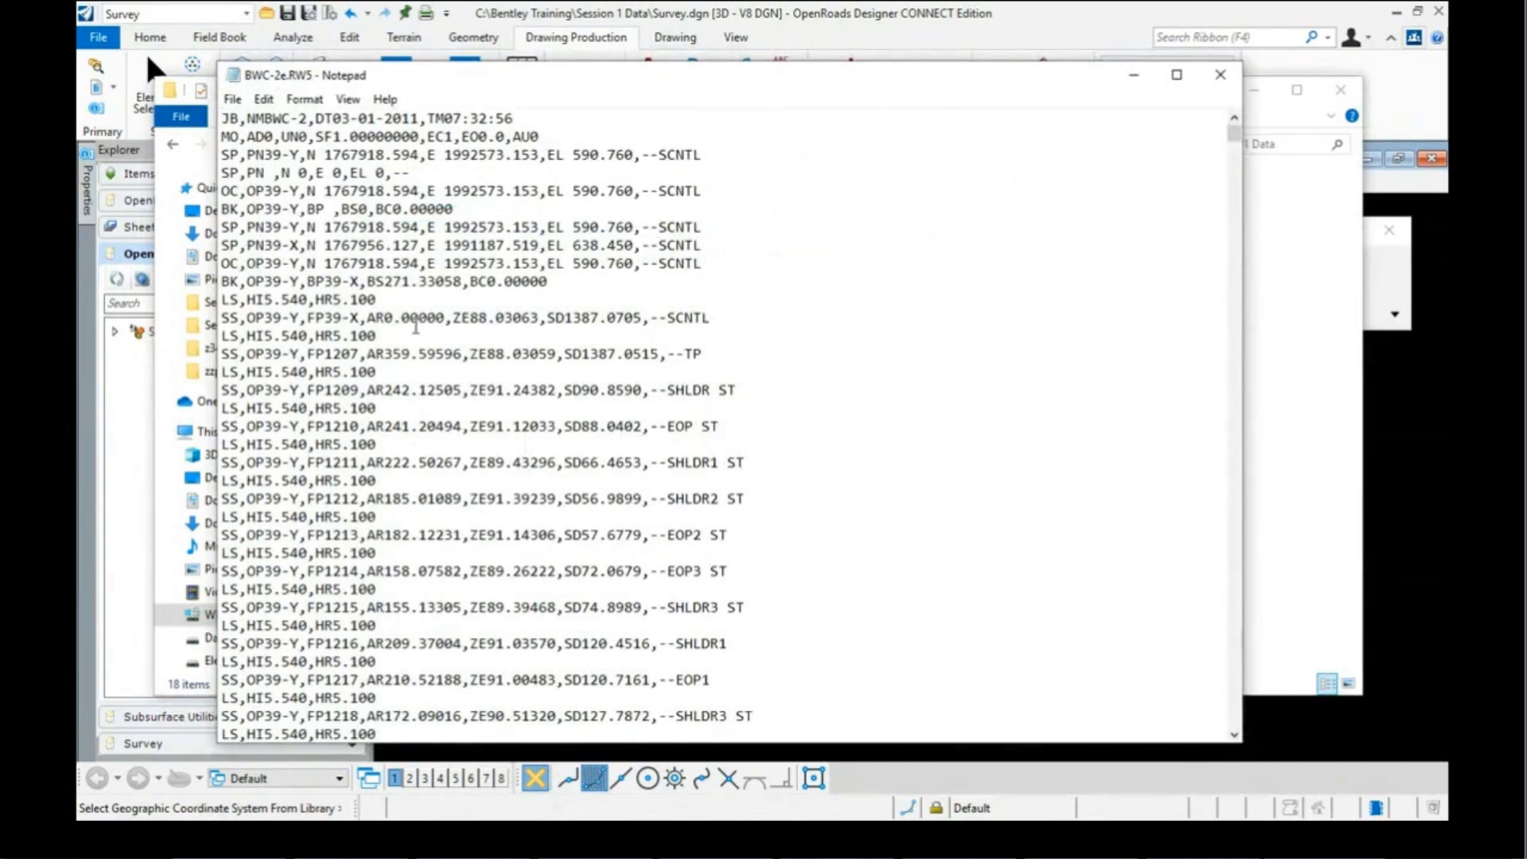
scroll(415, 326, down, 2)
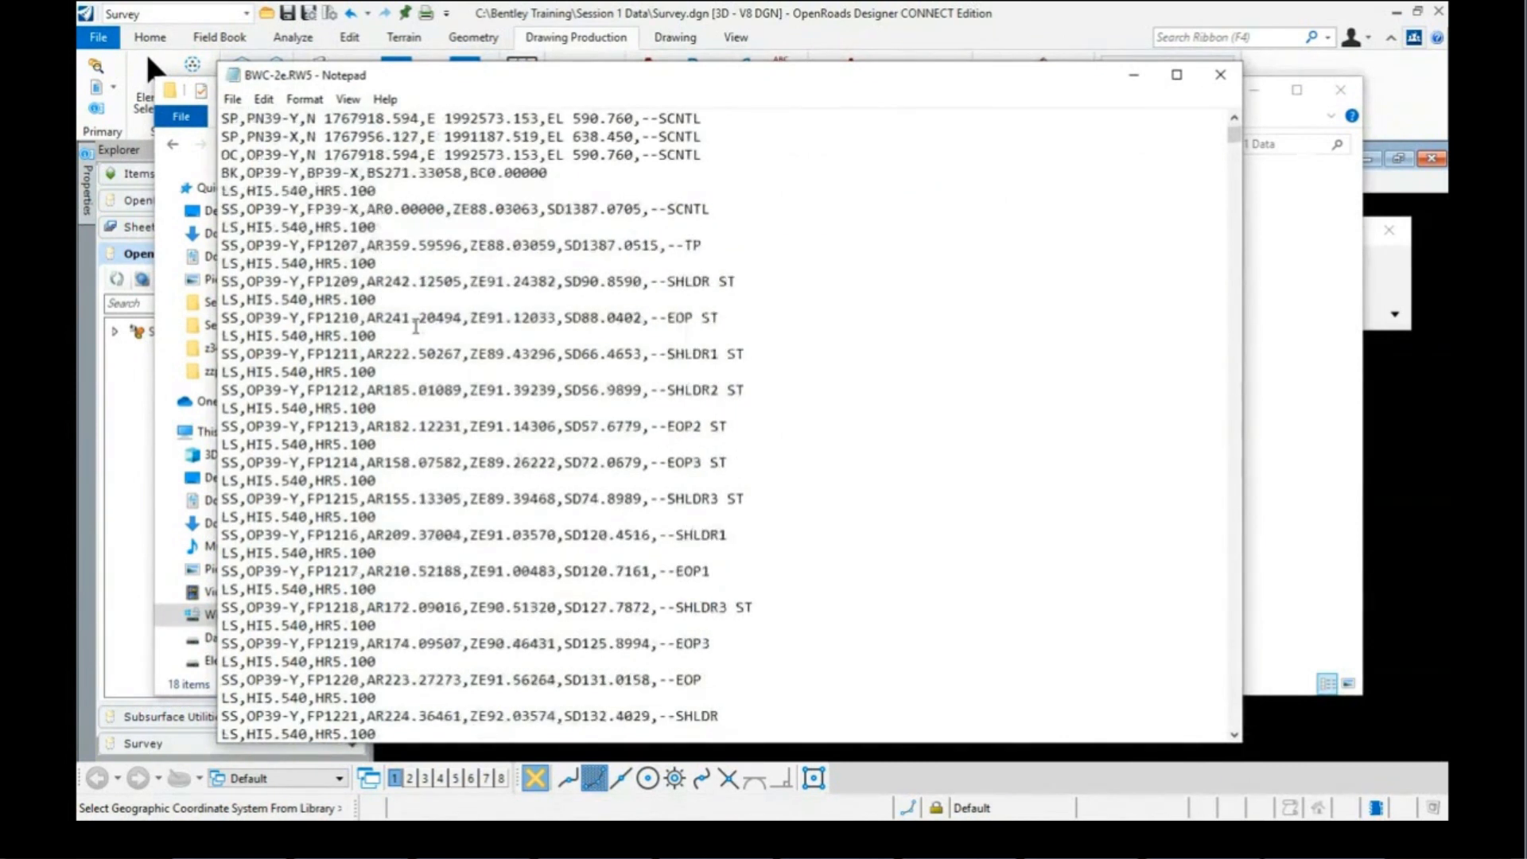
click(671, 318)
double_click(671, 318)
drag(703, 318, 719, 319)
drag(670, 281, 709, 284)
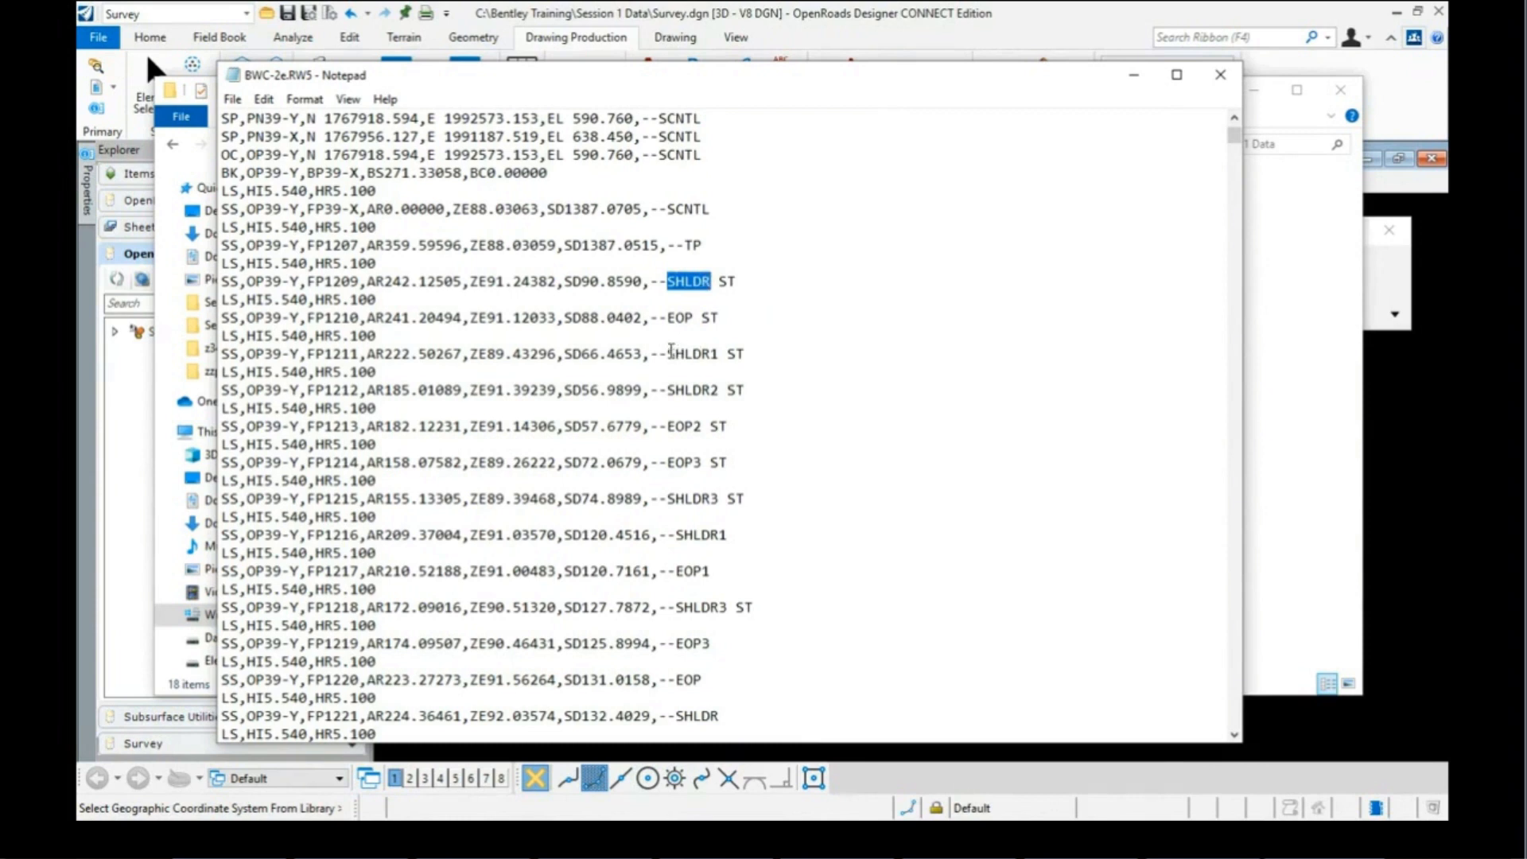
drag(671, 350, 720, 390)
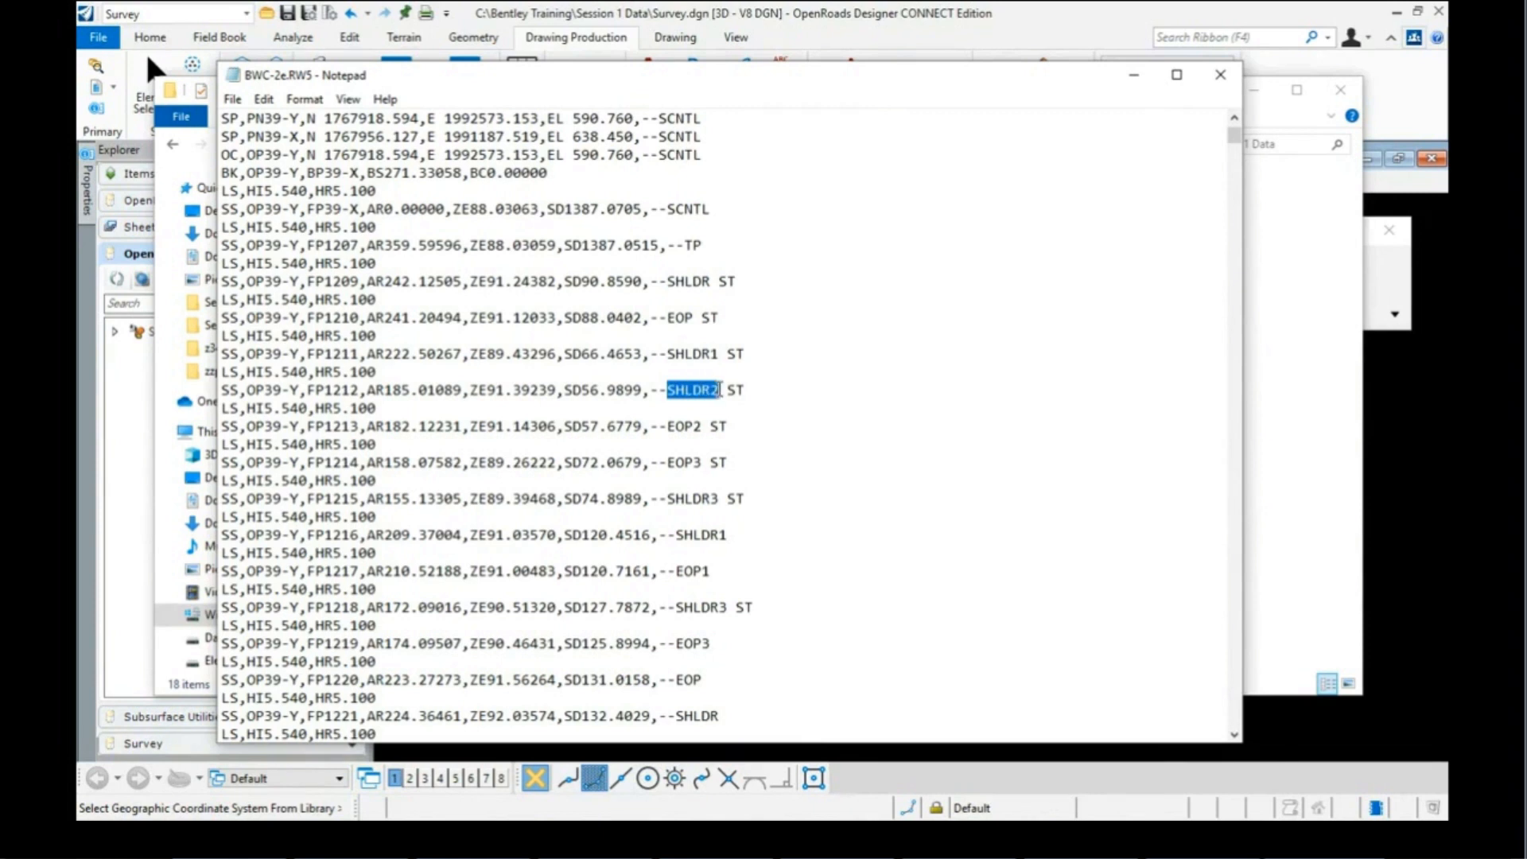
click(718, 389)
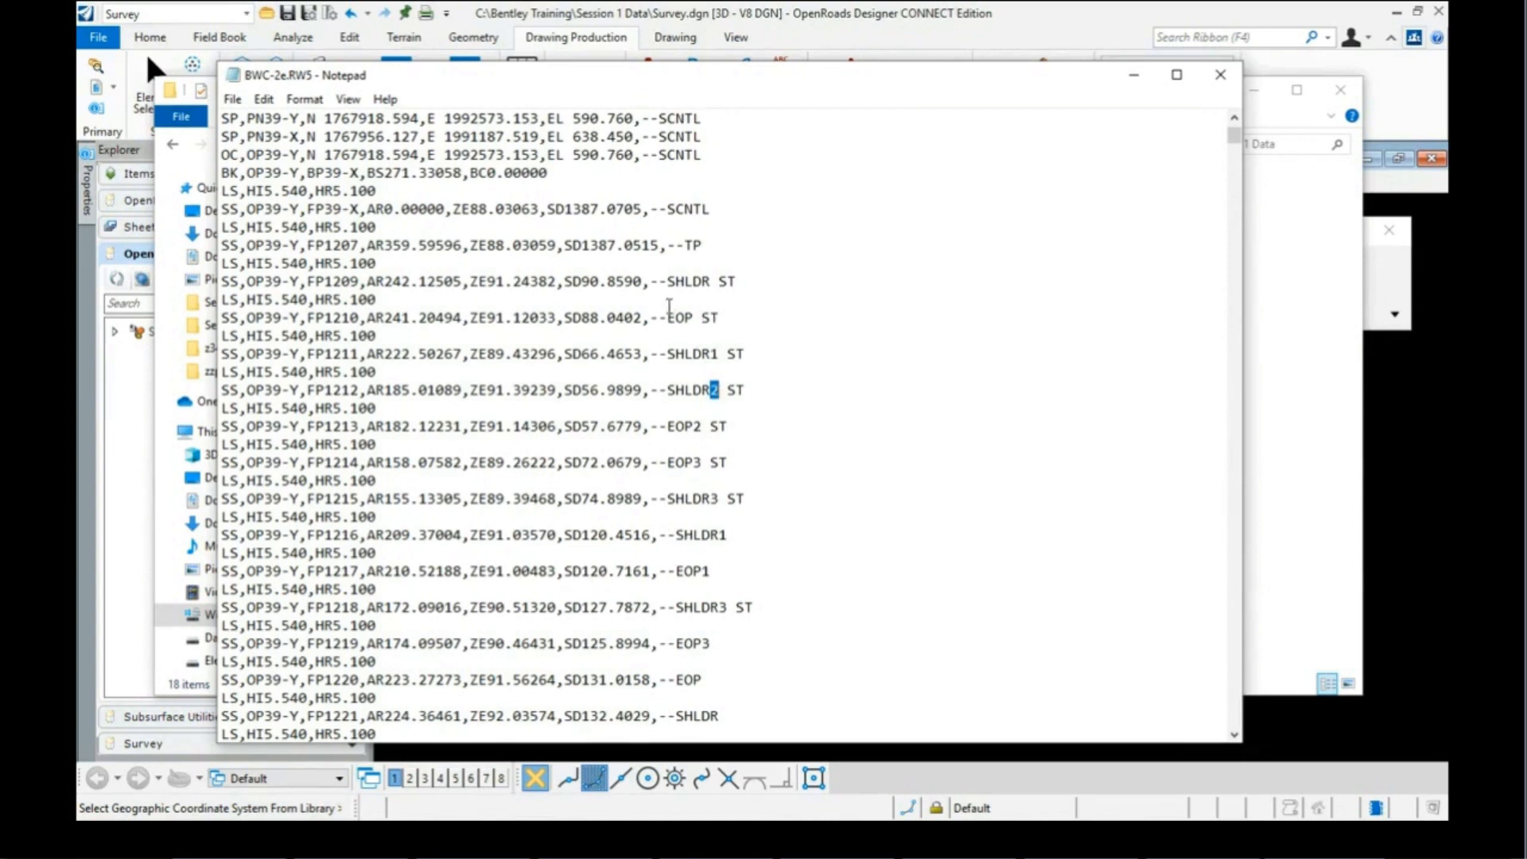
Step: Close Notepad, return to Survey.dgn, and expand Standards in the OpenRoads Standards panel
click(1221, 76)
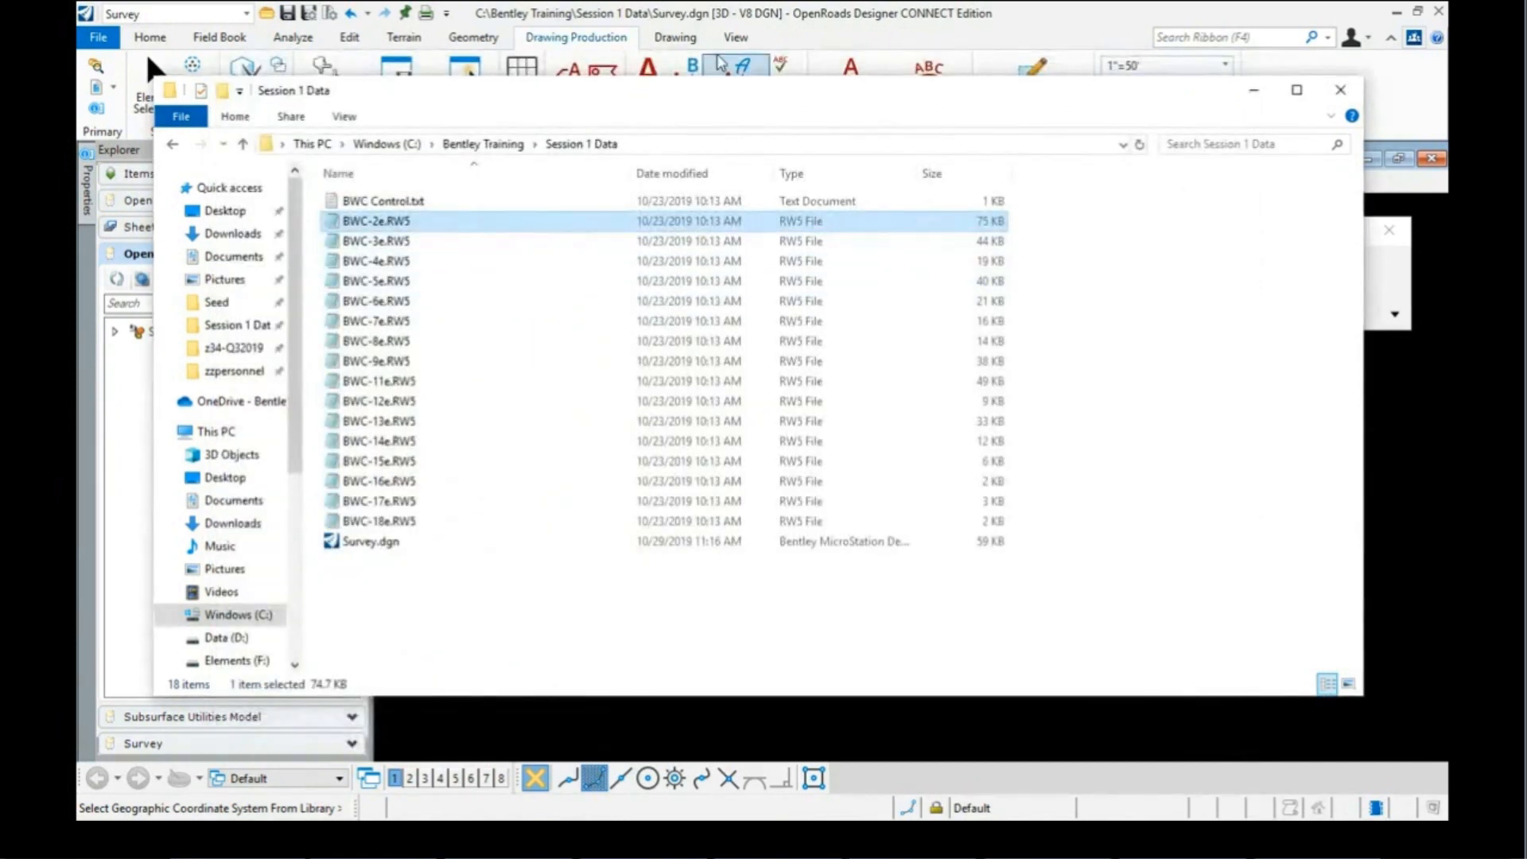
click(1037, 14)
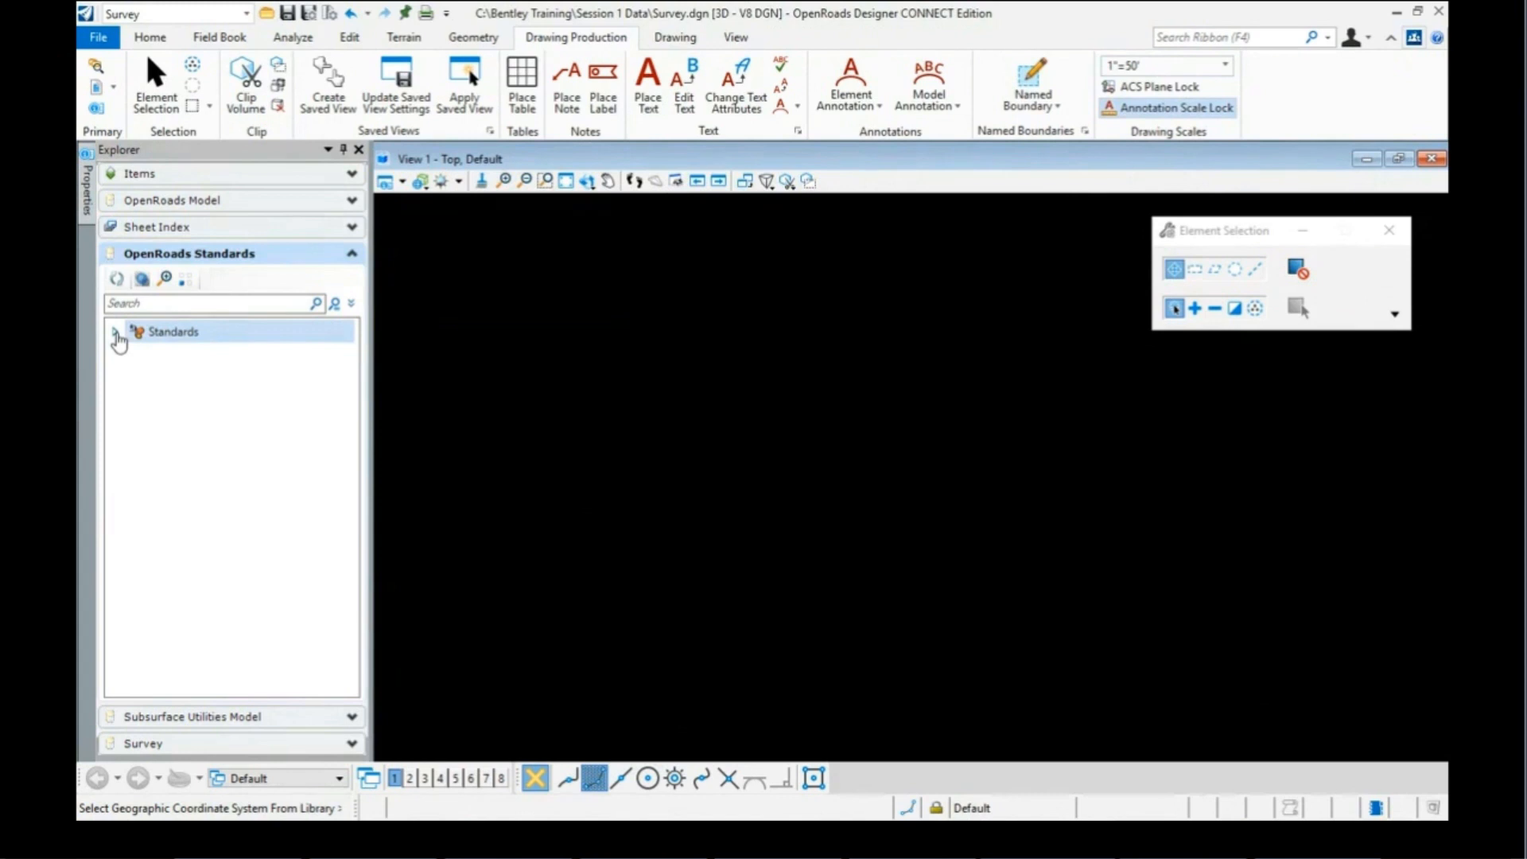
click(116, 332)
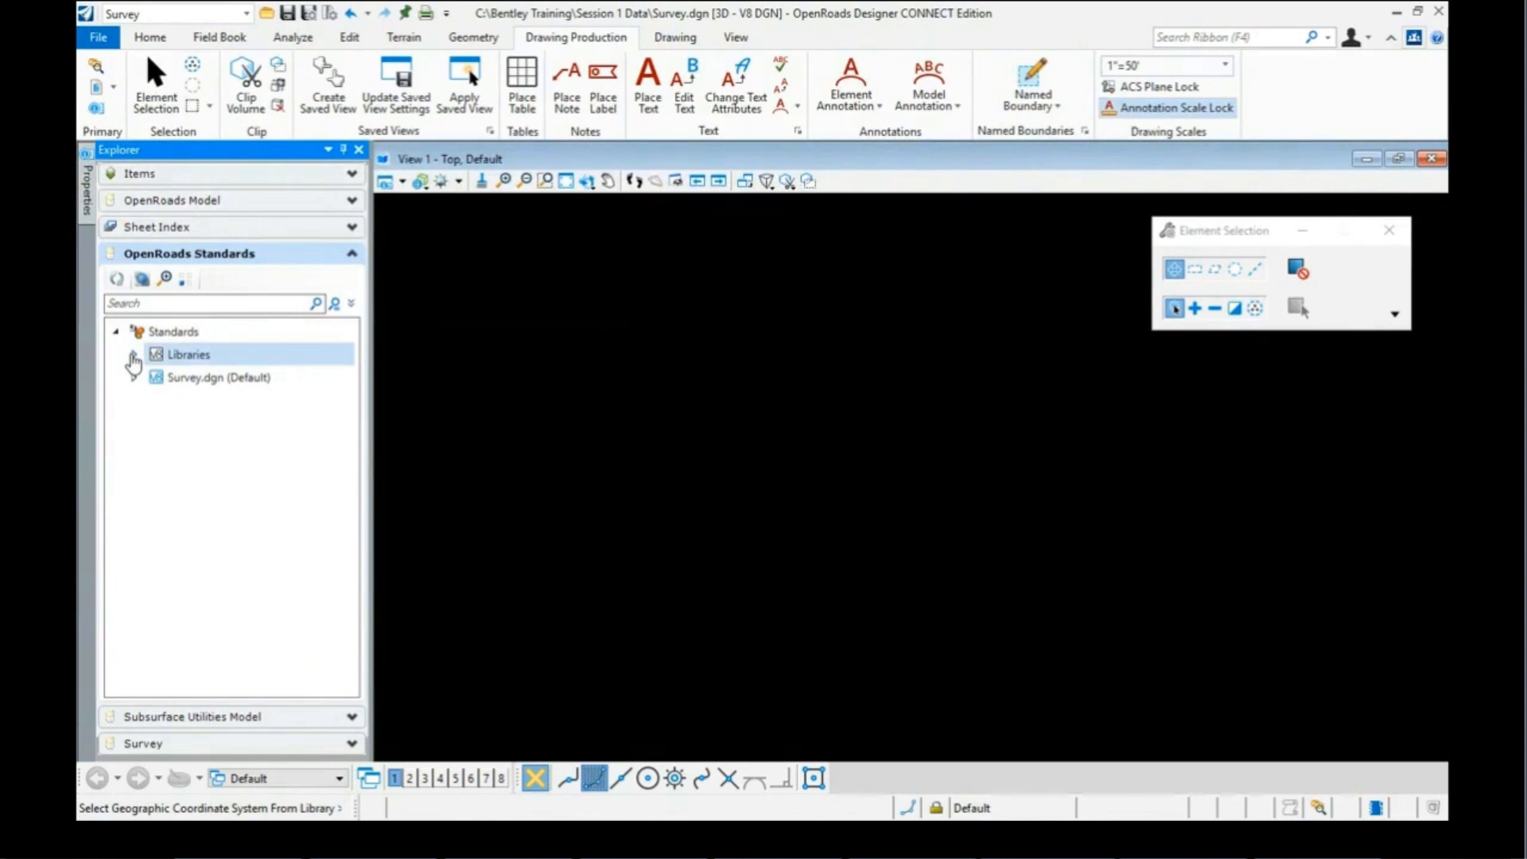
Step: Expand Libraries > Feature Definitions > Survey_Settings definition file > Survey categories
click(132, 356)
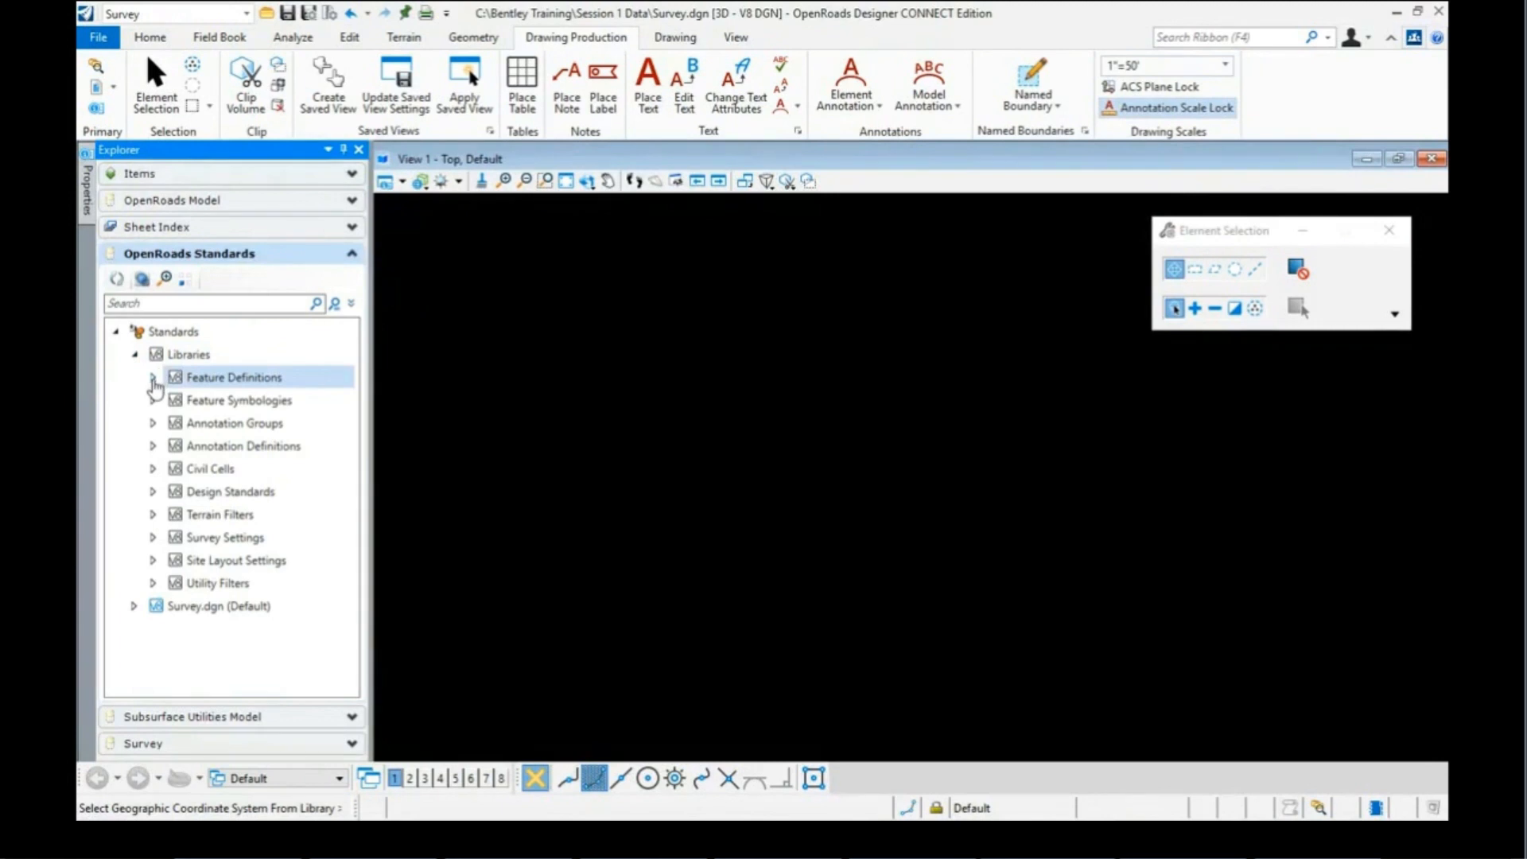
click(153, 378)
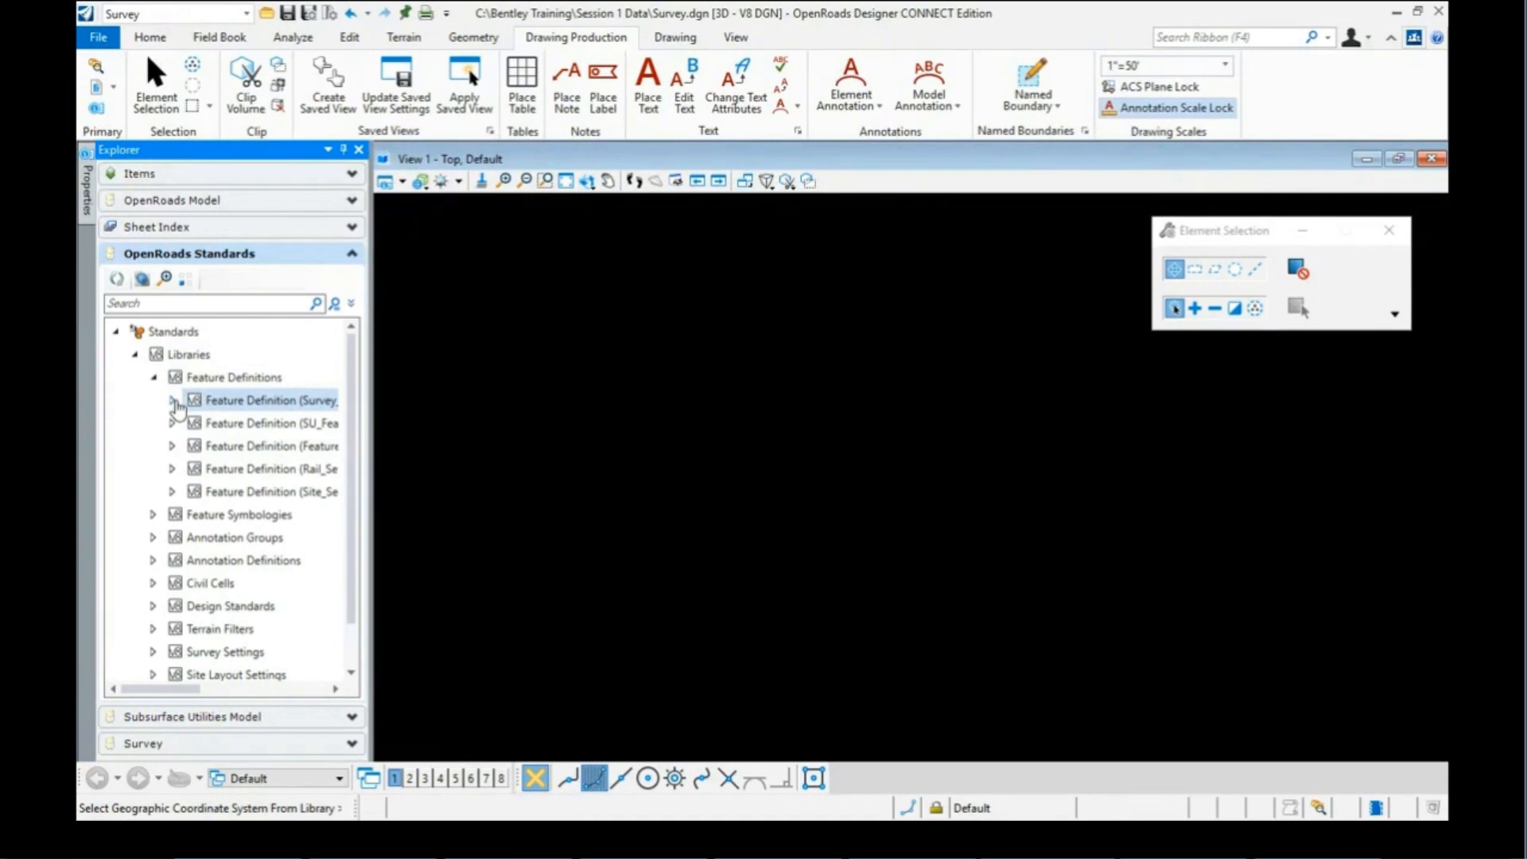
click(173, 401)
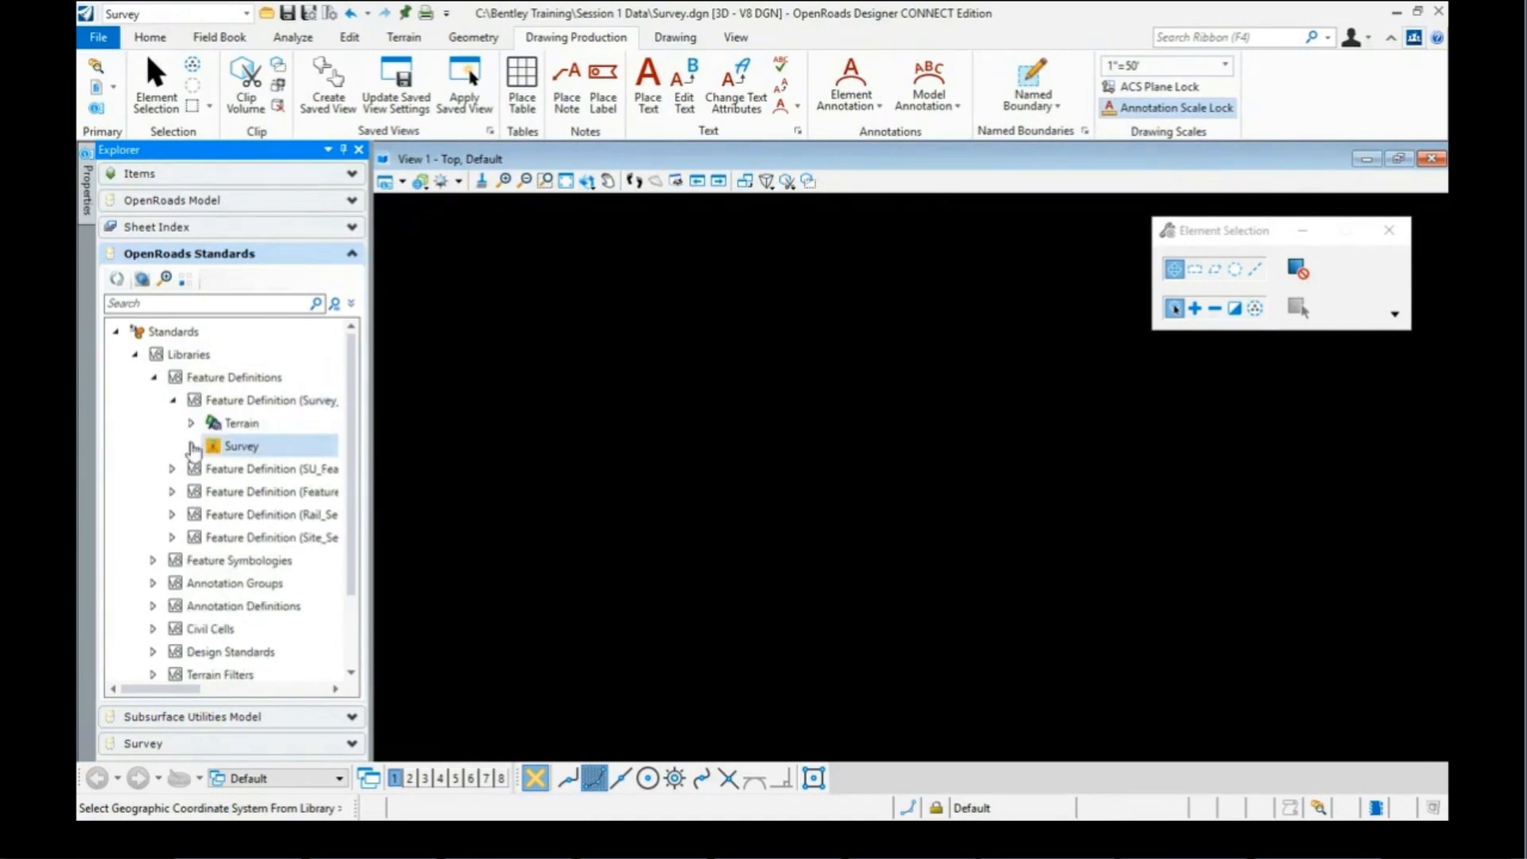
click(191, 447)
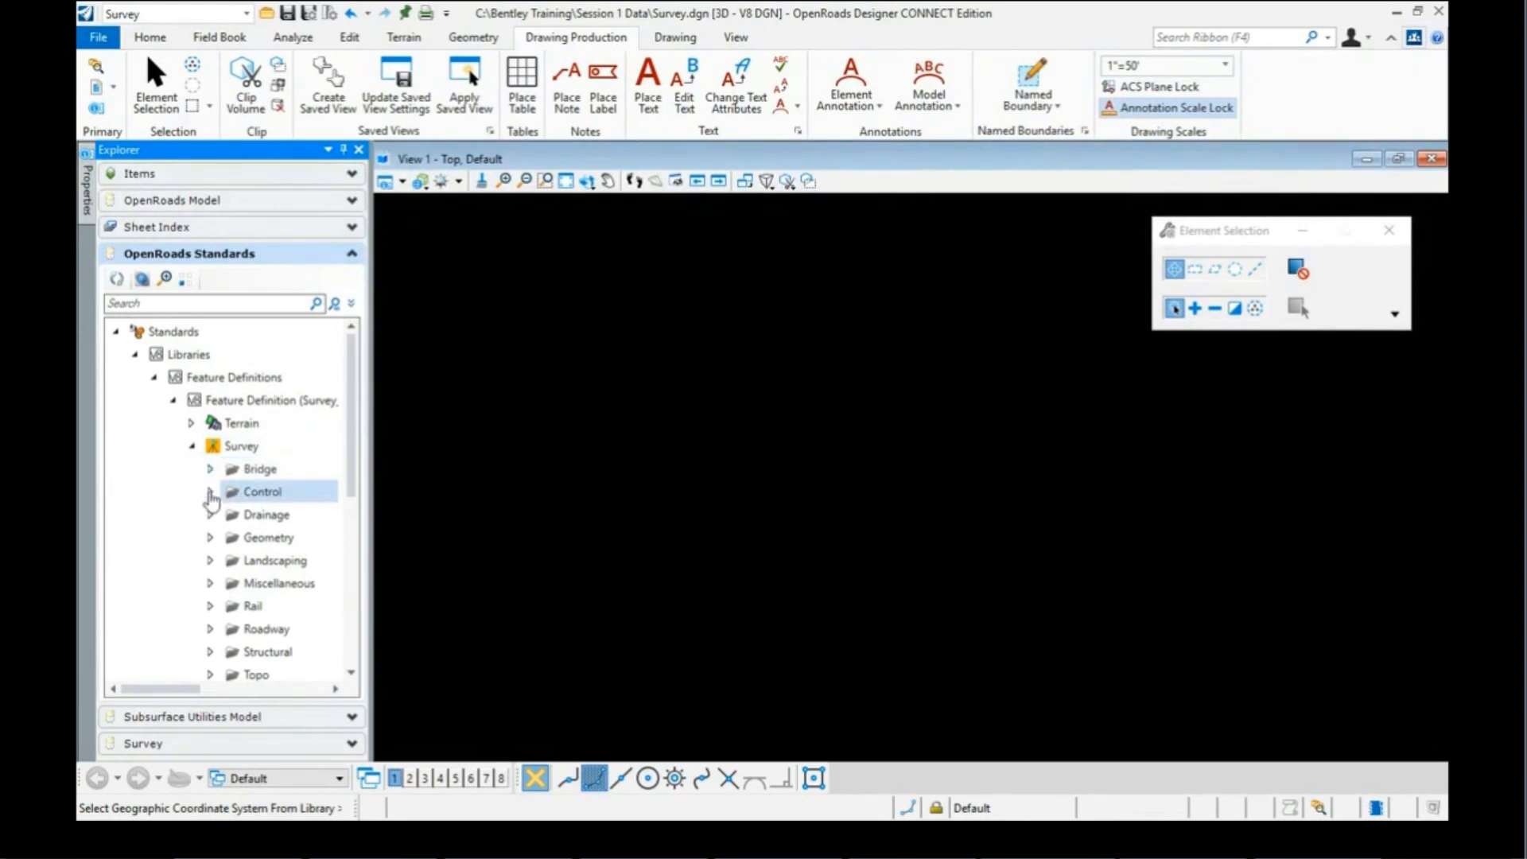
Step: Expand the Control category, select Monument (Iron Rod), and view its properties
click(210, 493)
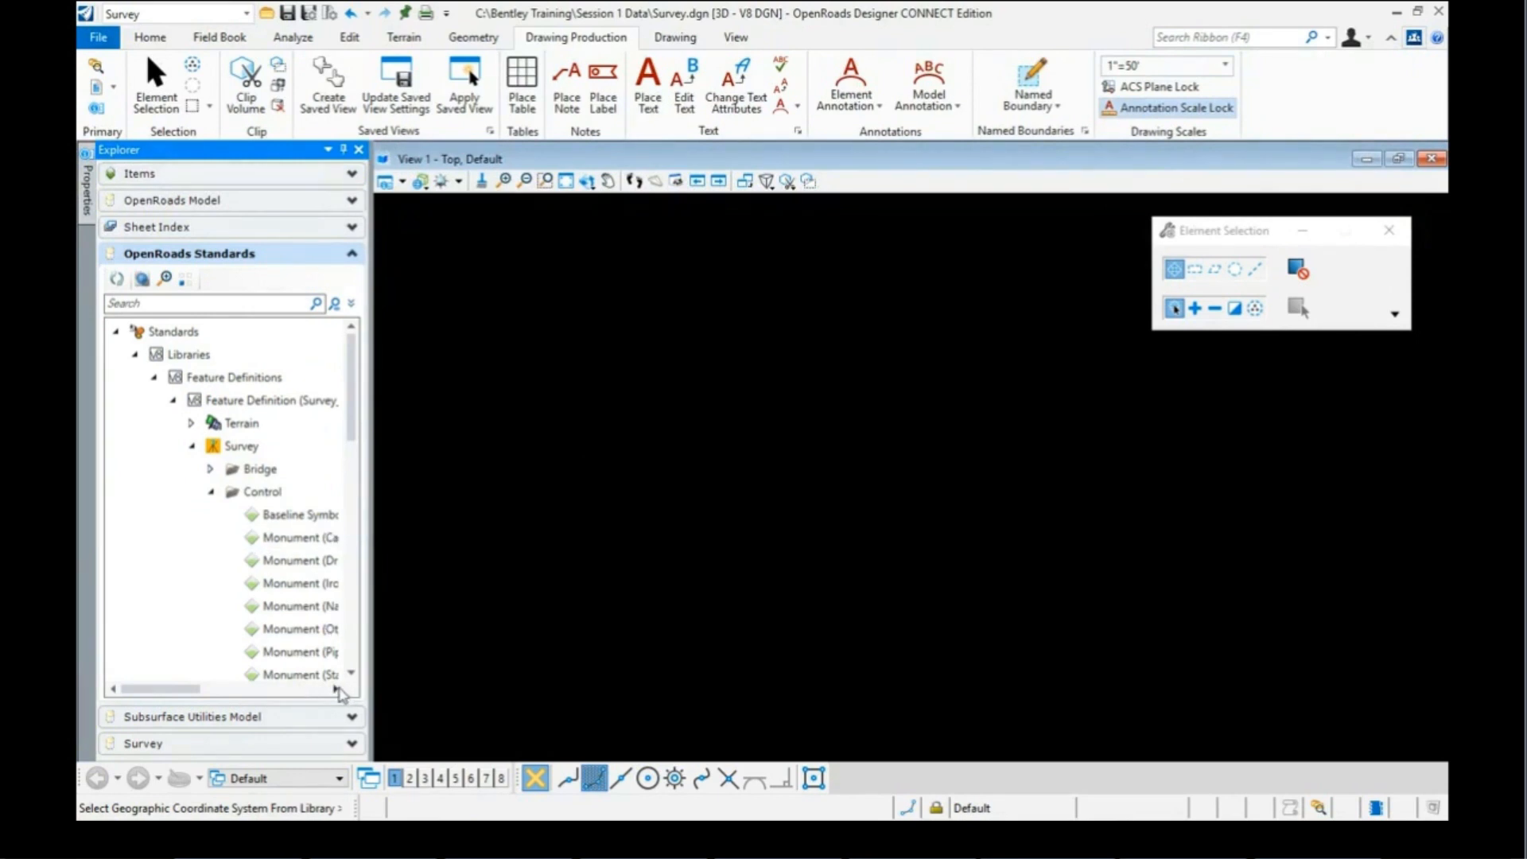
click(336, 688)
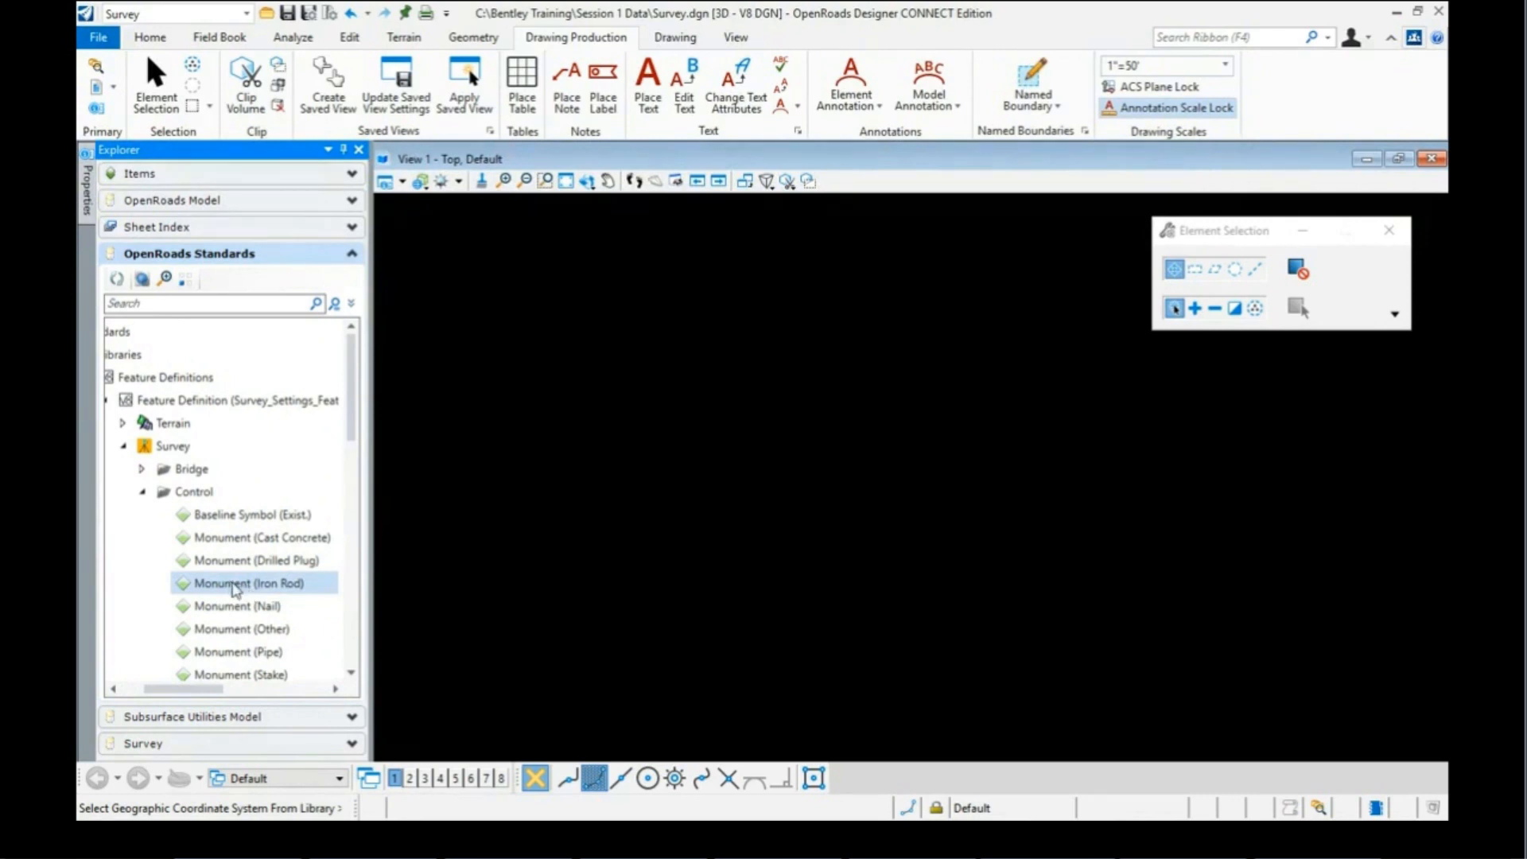
click(234, 588)
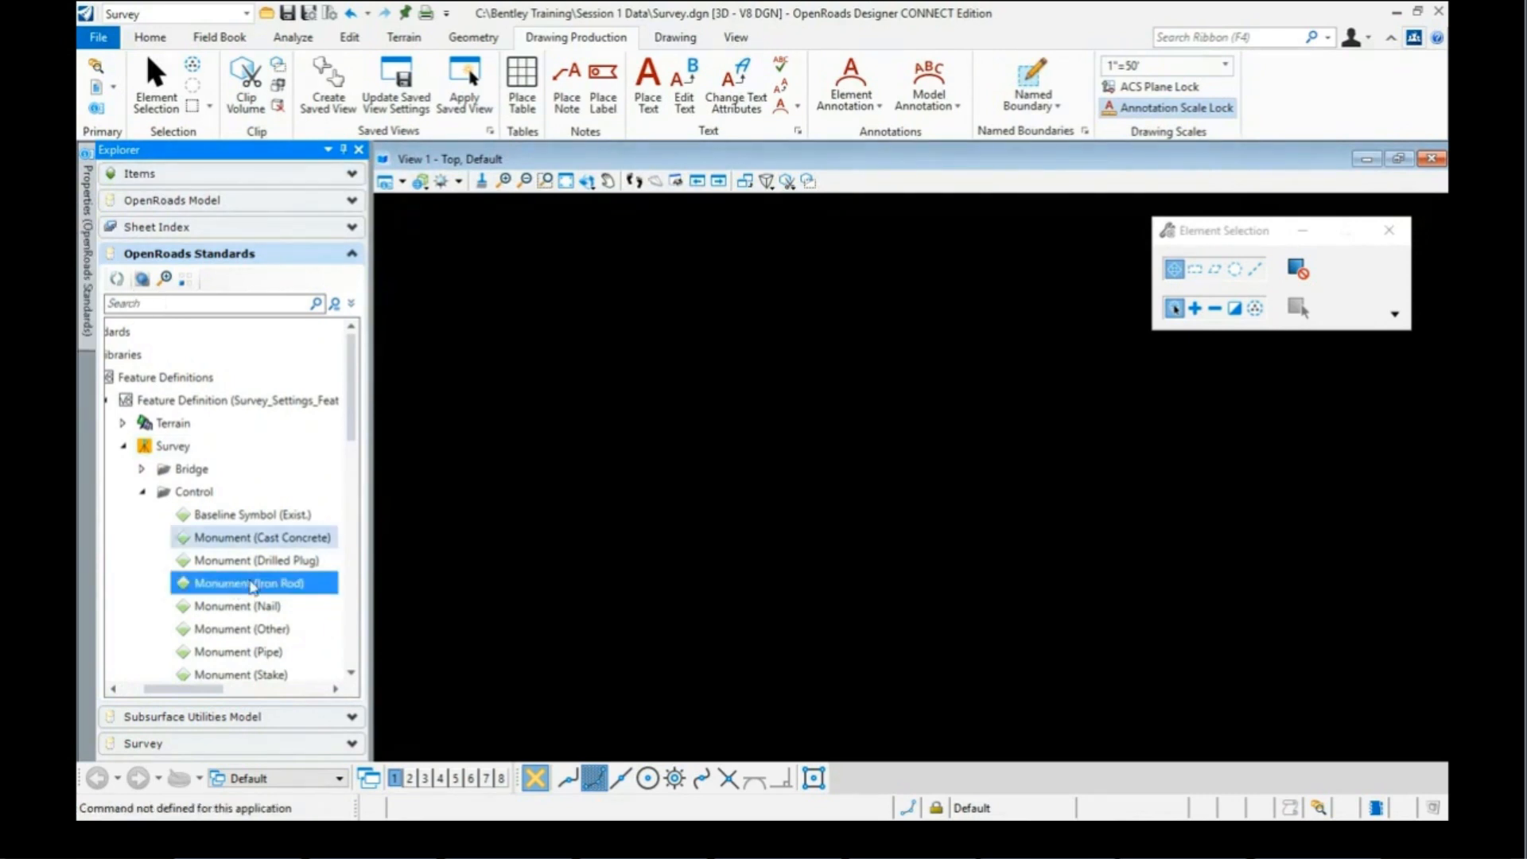
mouse_move(88, 236)
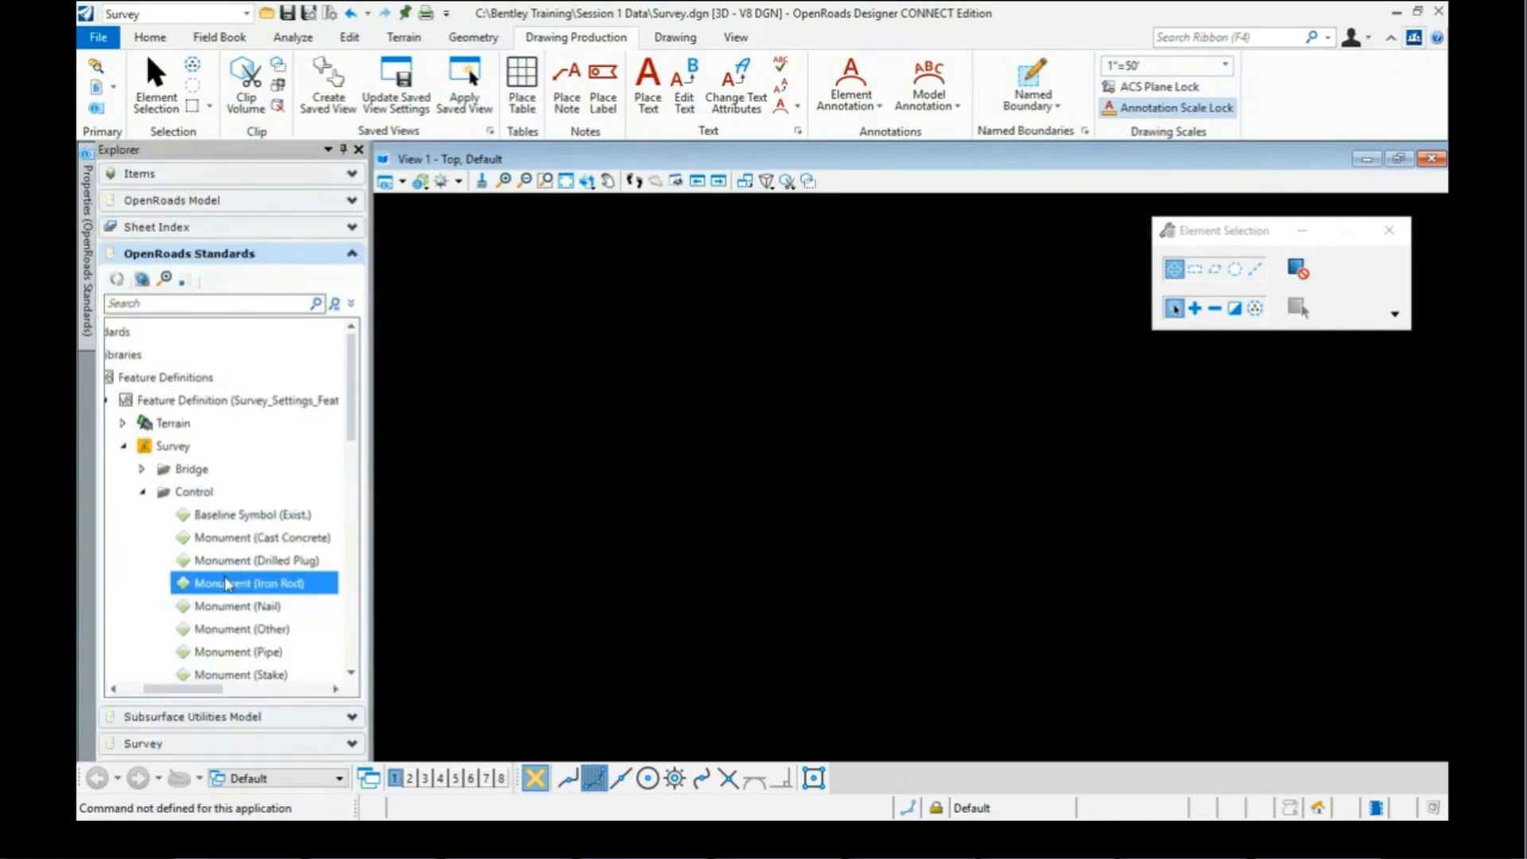
mouse_move(93, 286)
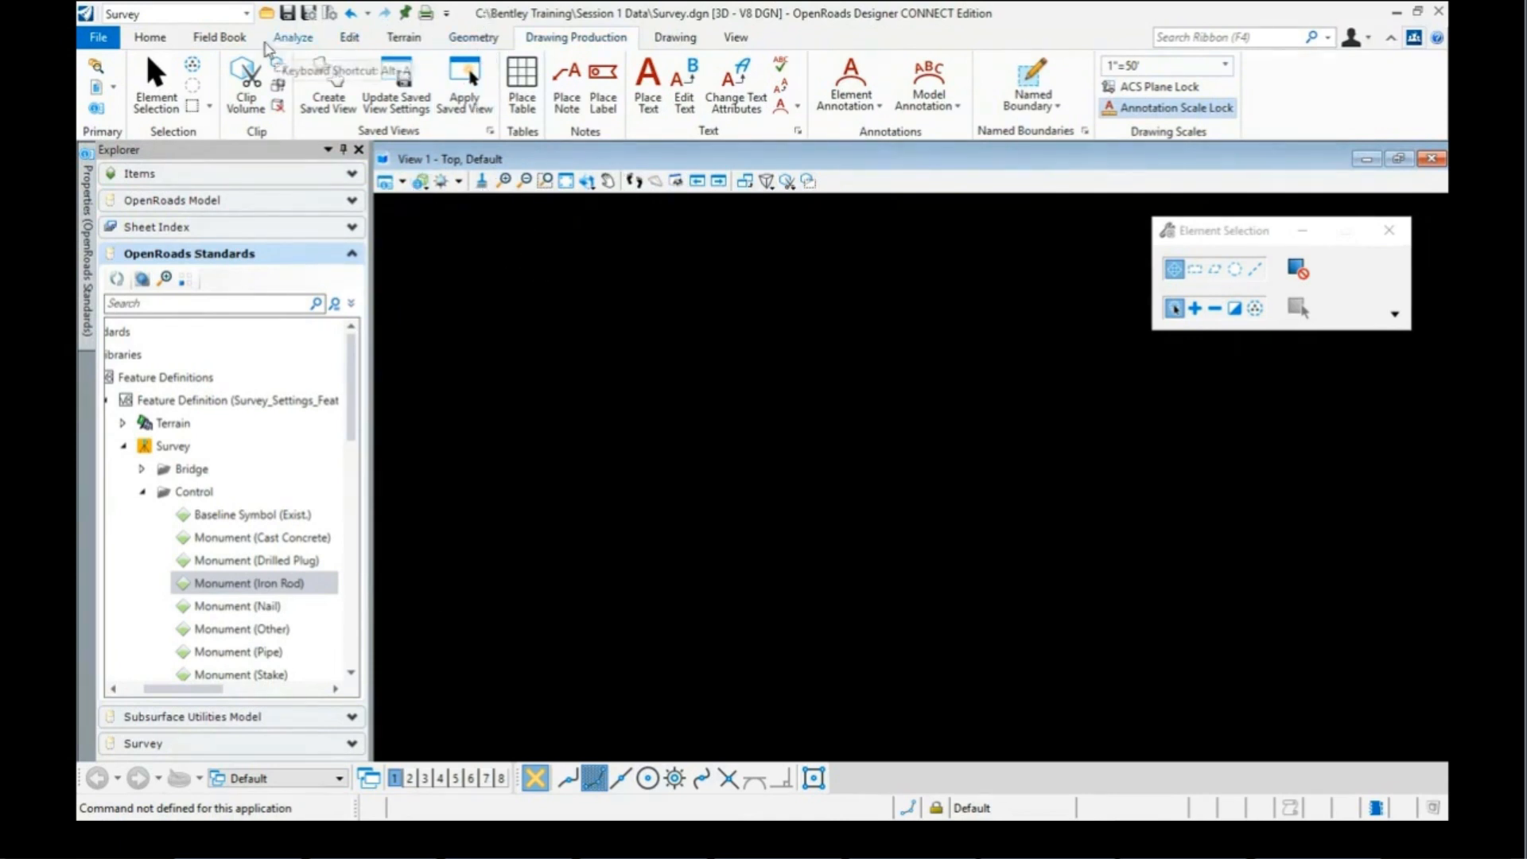
Step: Switch to the Survey workflow and browse its Analyze, Home and Field Book tabs, ending on Analyze
click(247, 14)
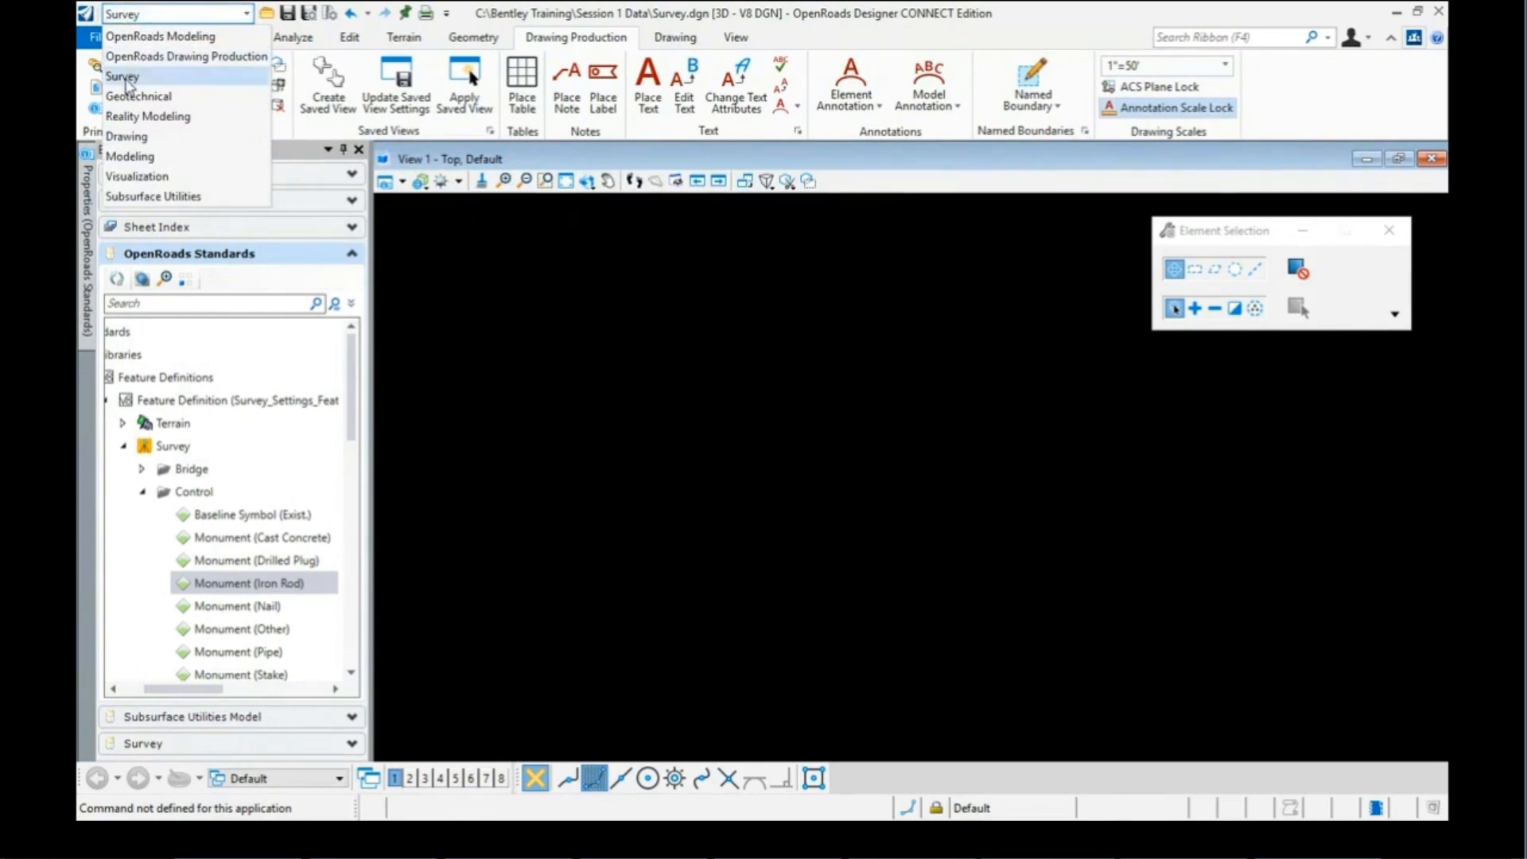
click(123, 77)
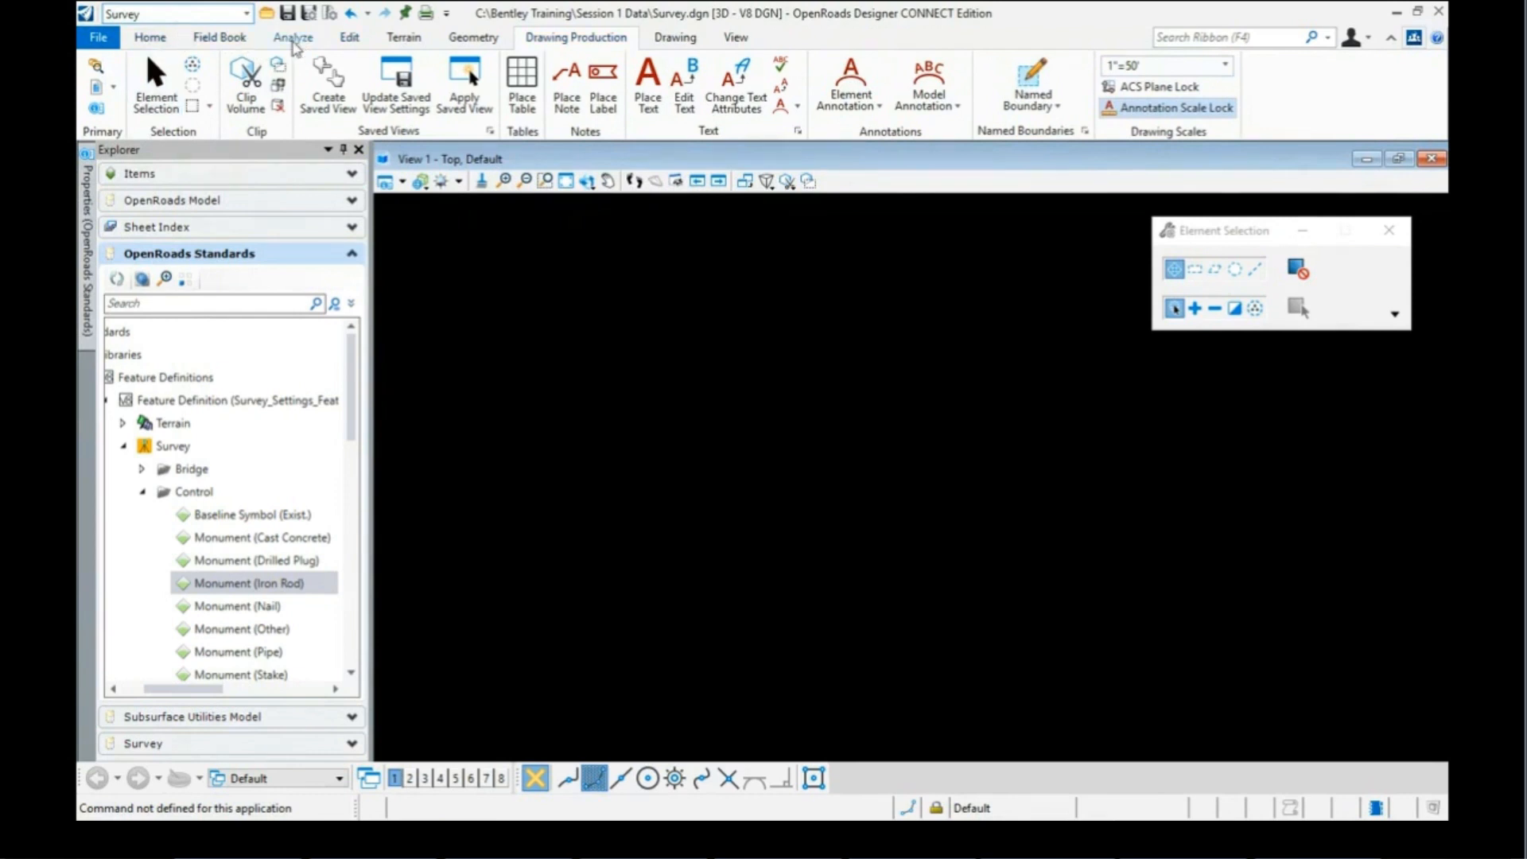
click(292, 44)
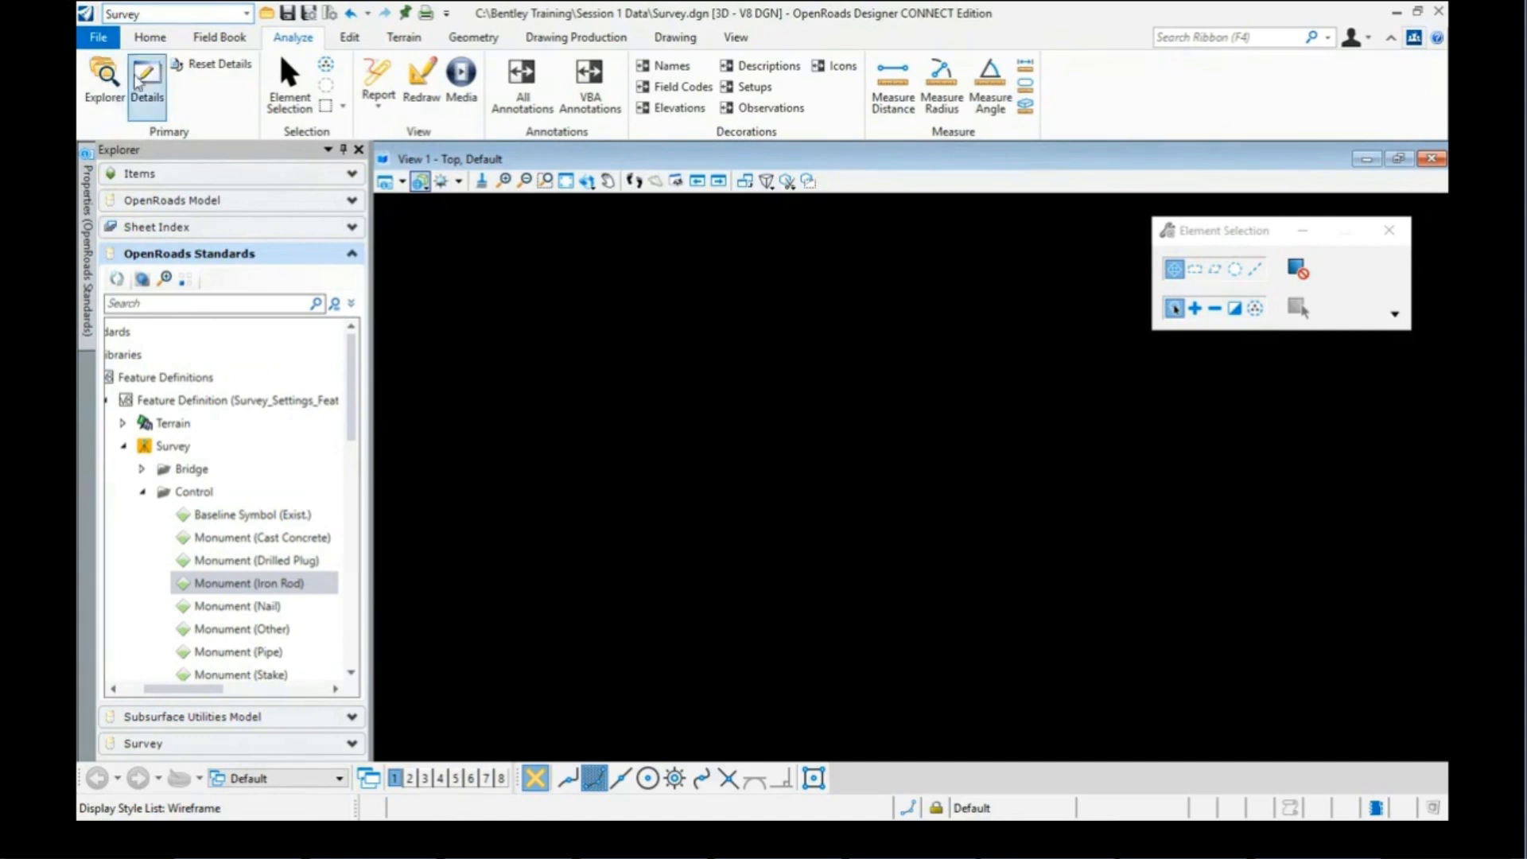
click(149, 39)
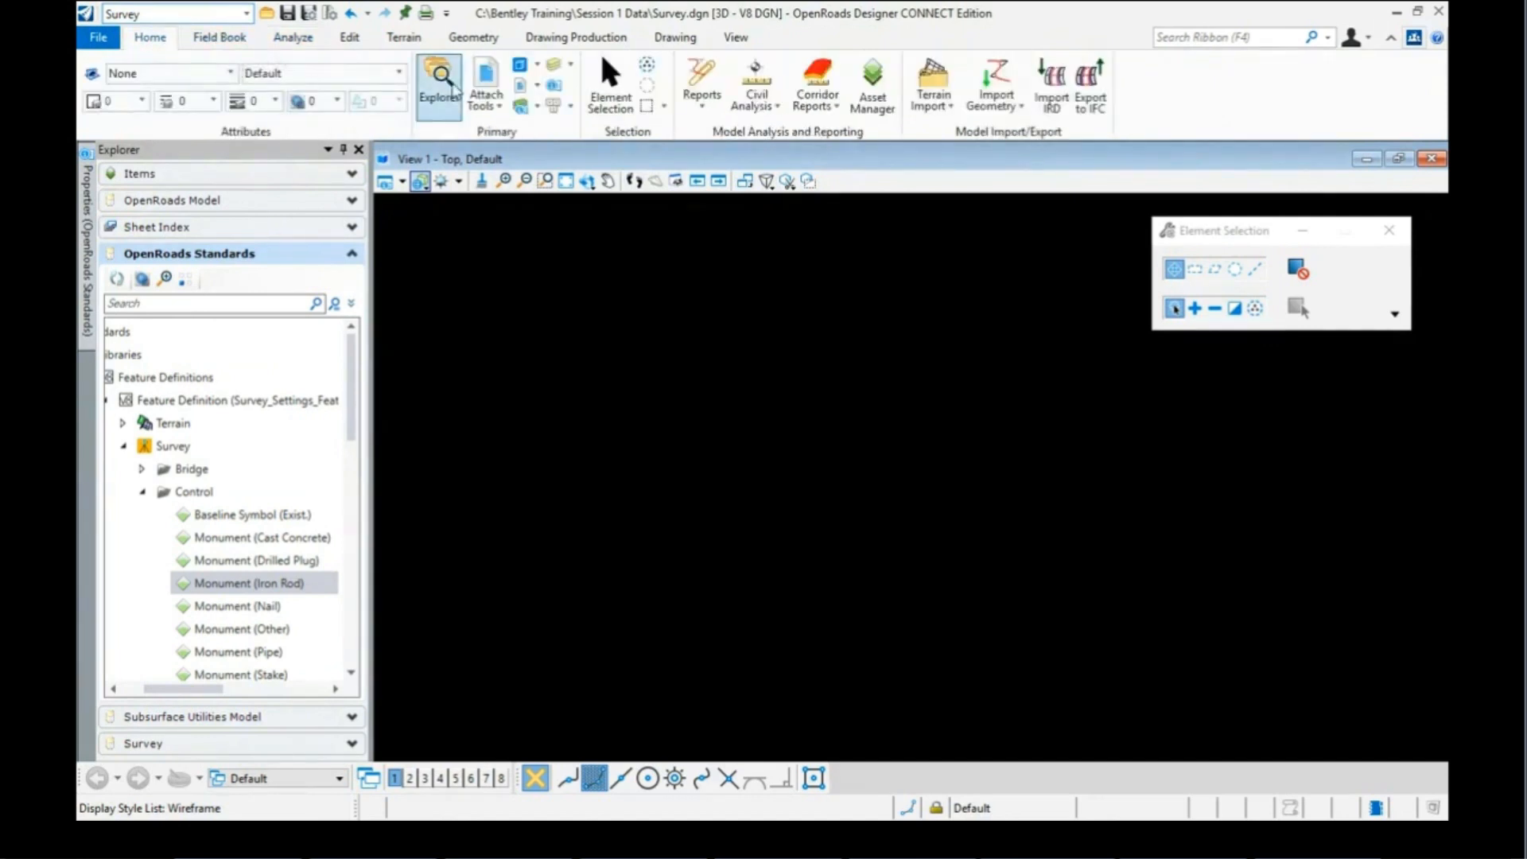
click(219, 37)
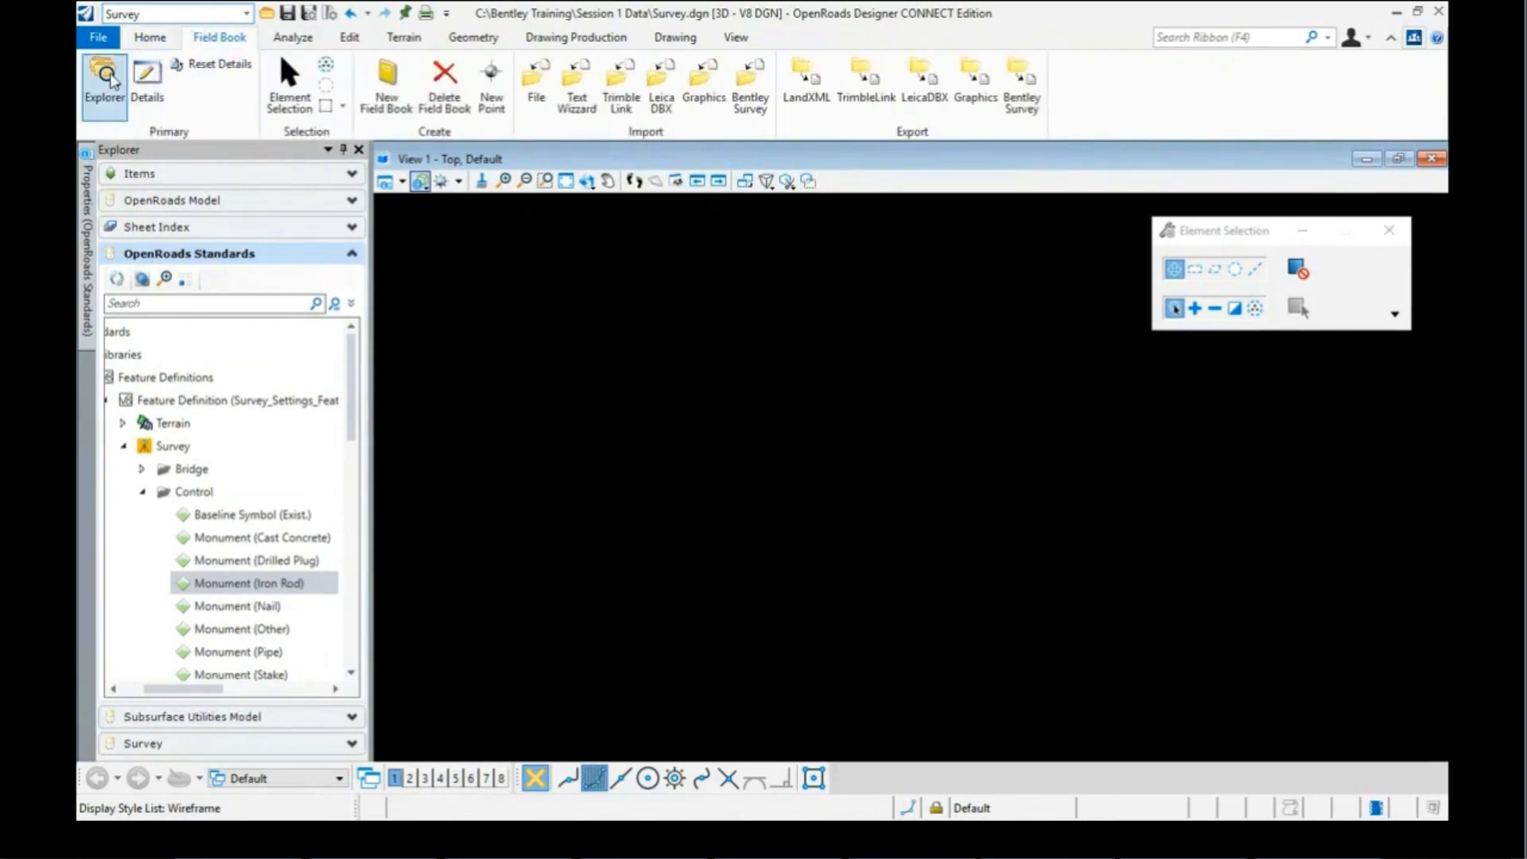
click(293, 42)
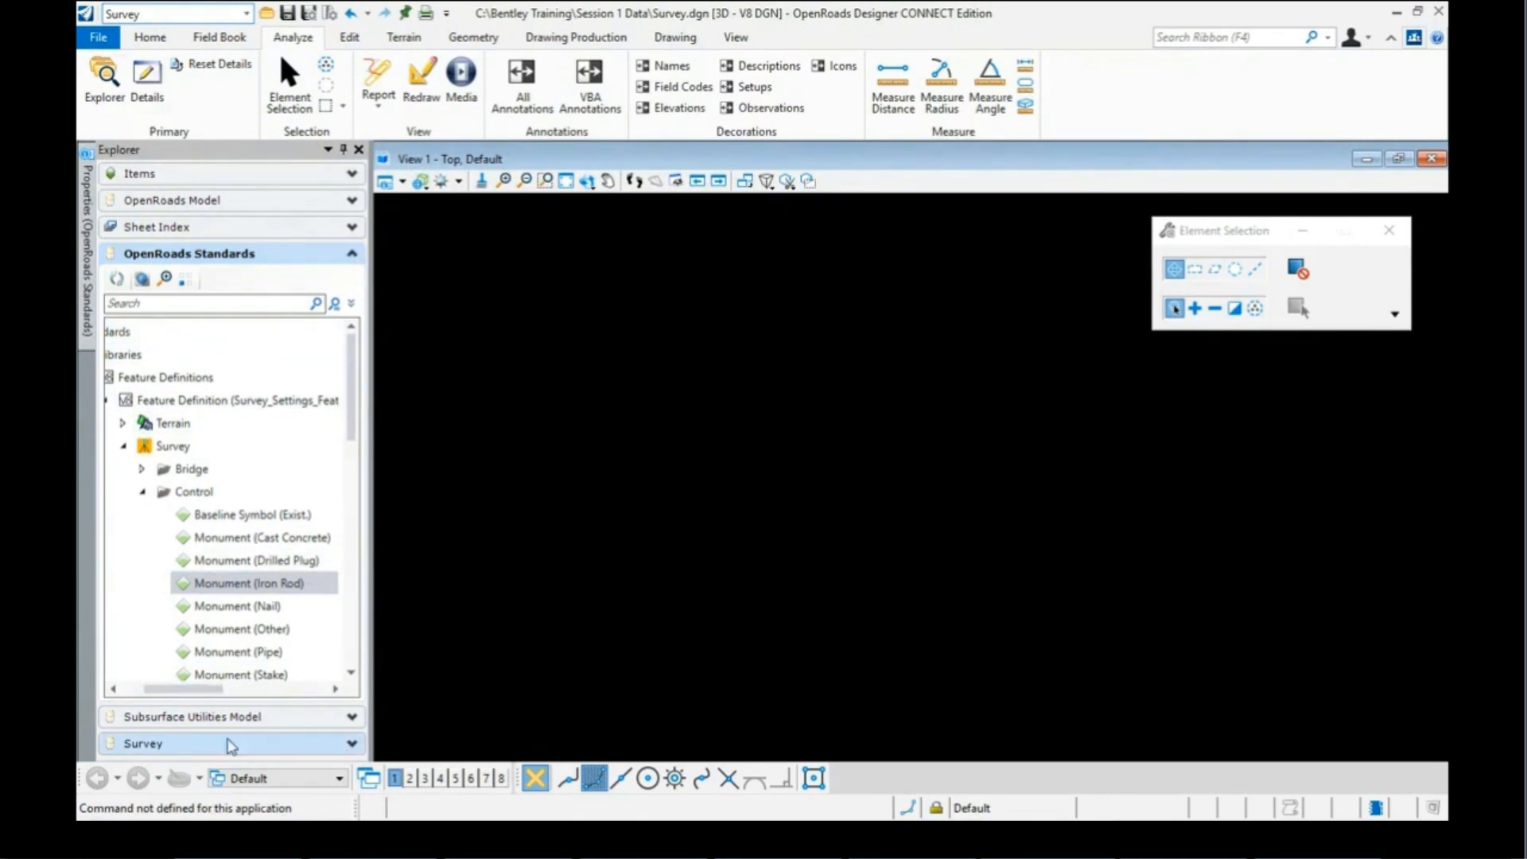
click(352, 746)
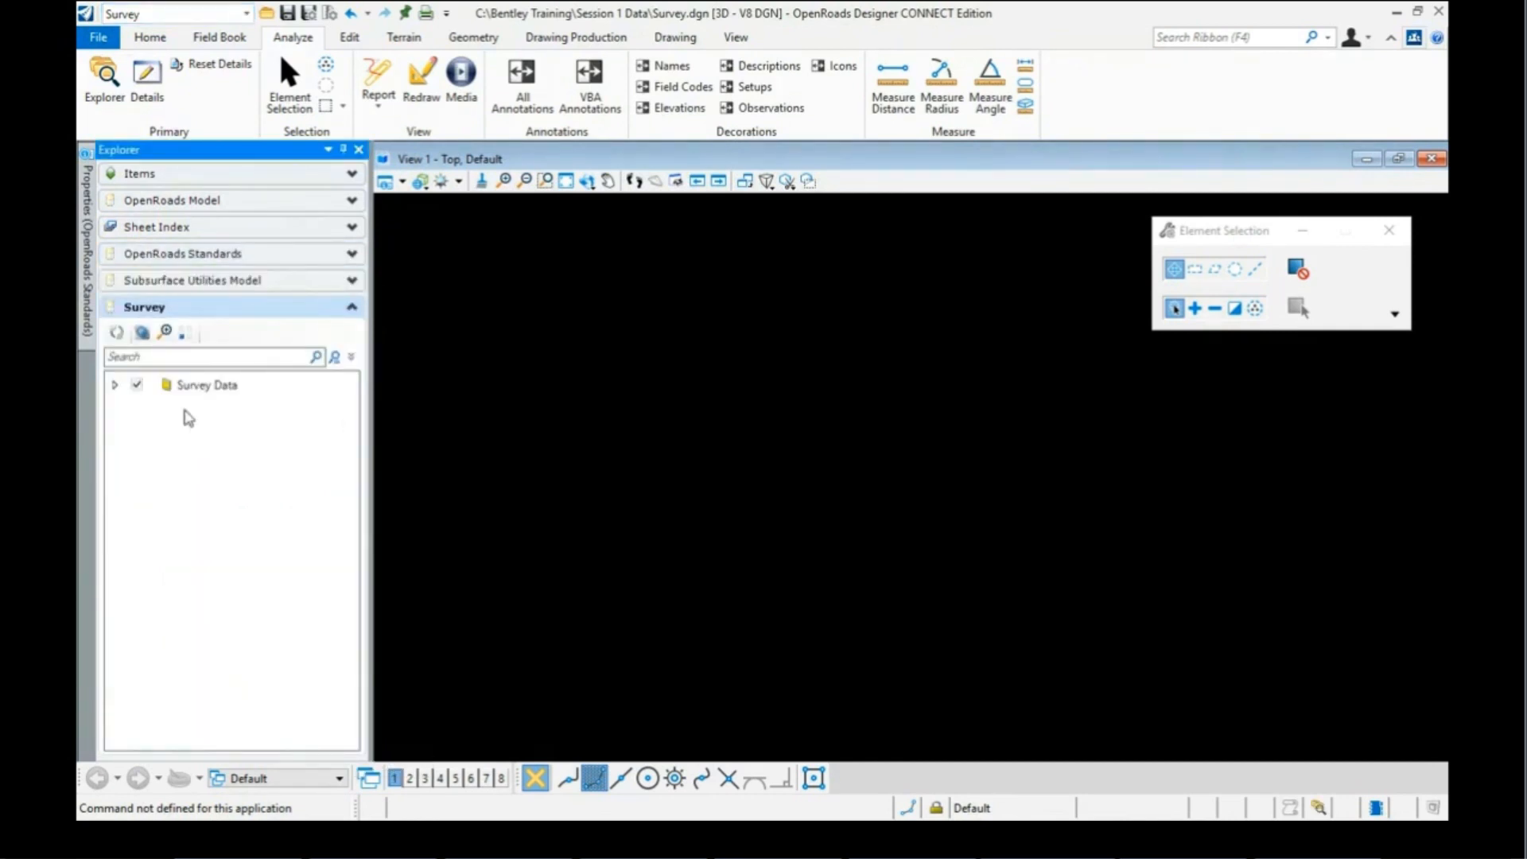
click(115, 385)
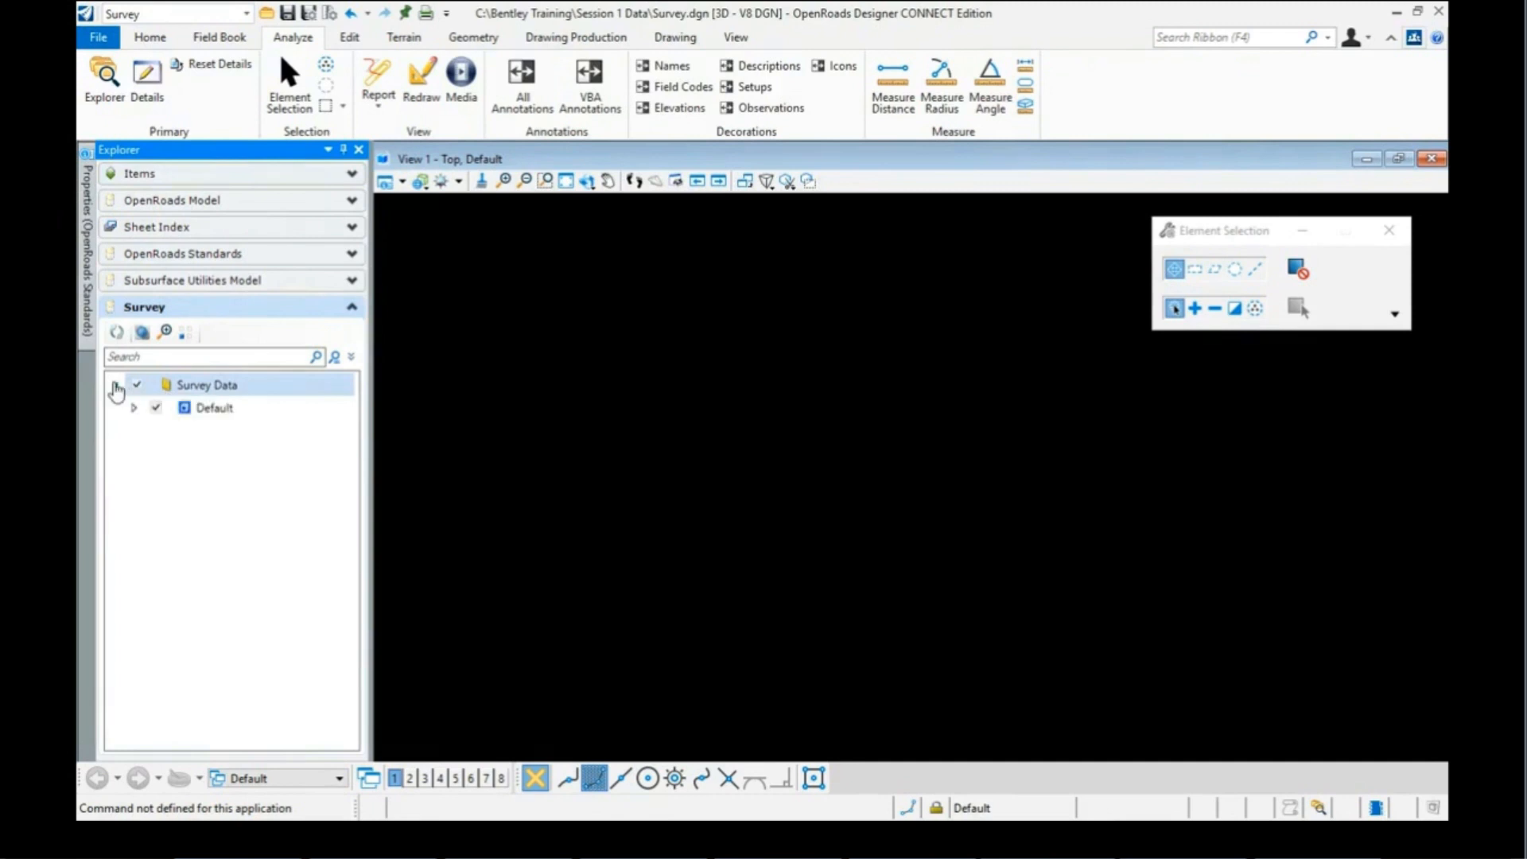
click(133, 408)
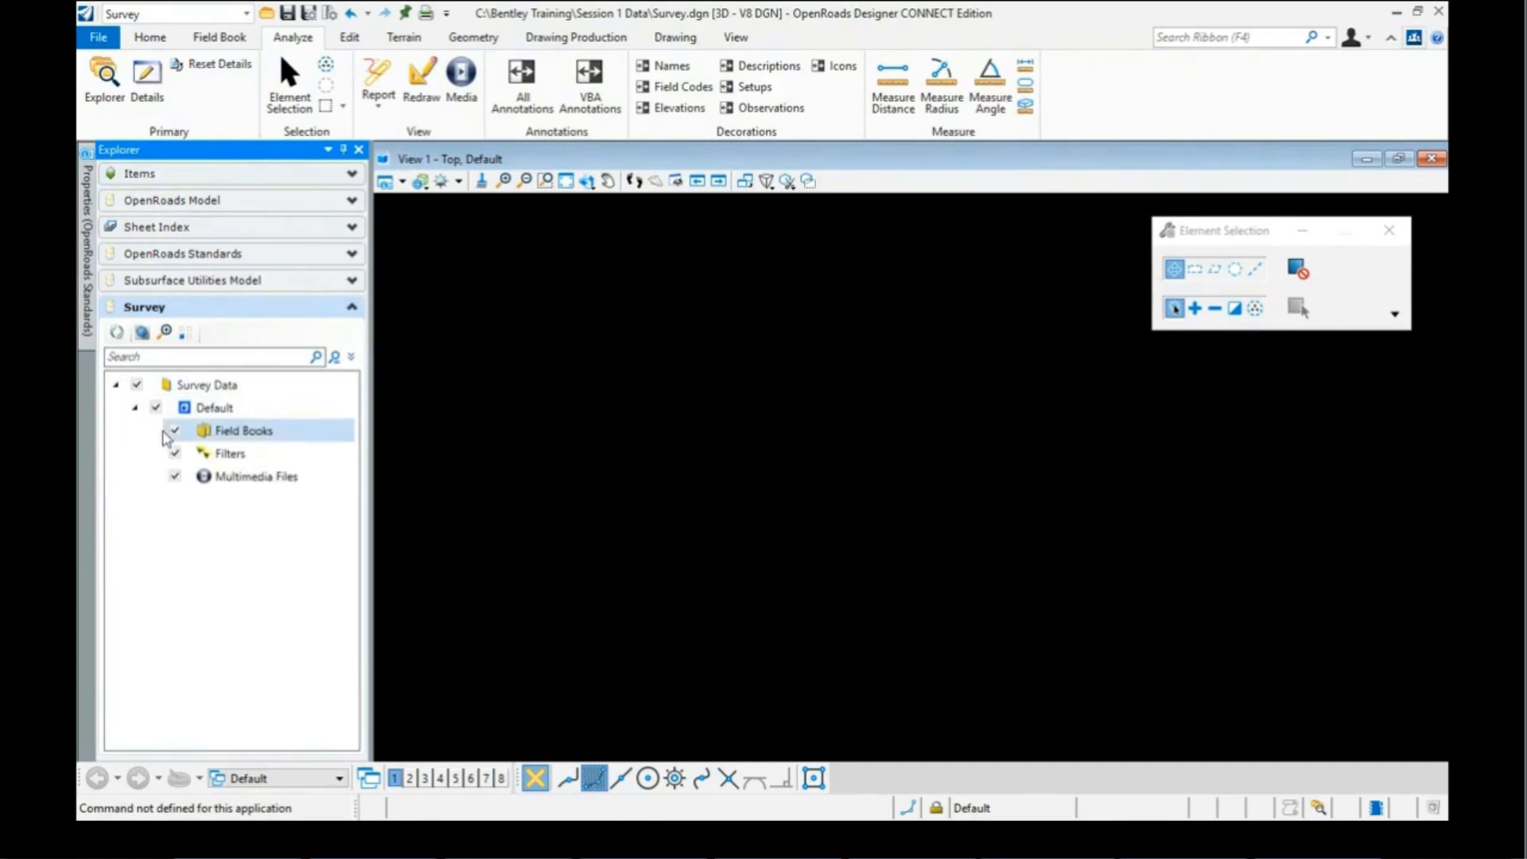
right_click(237, 436)
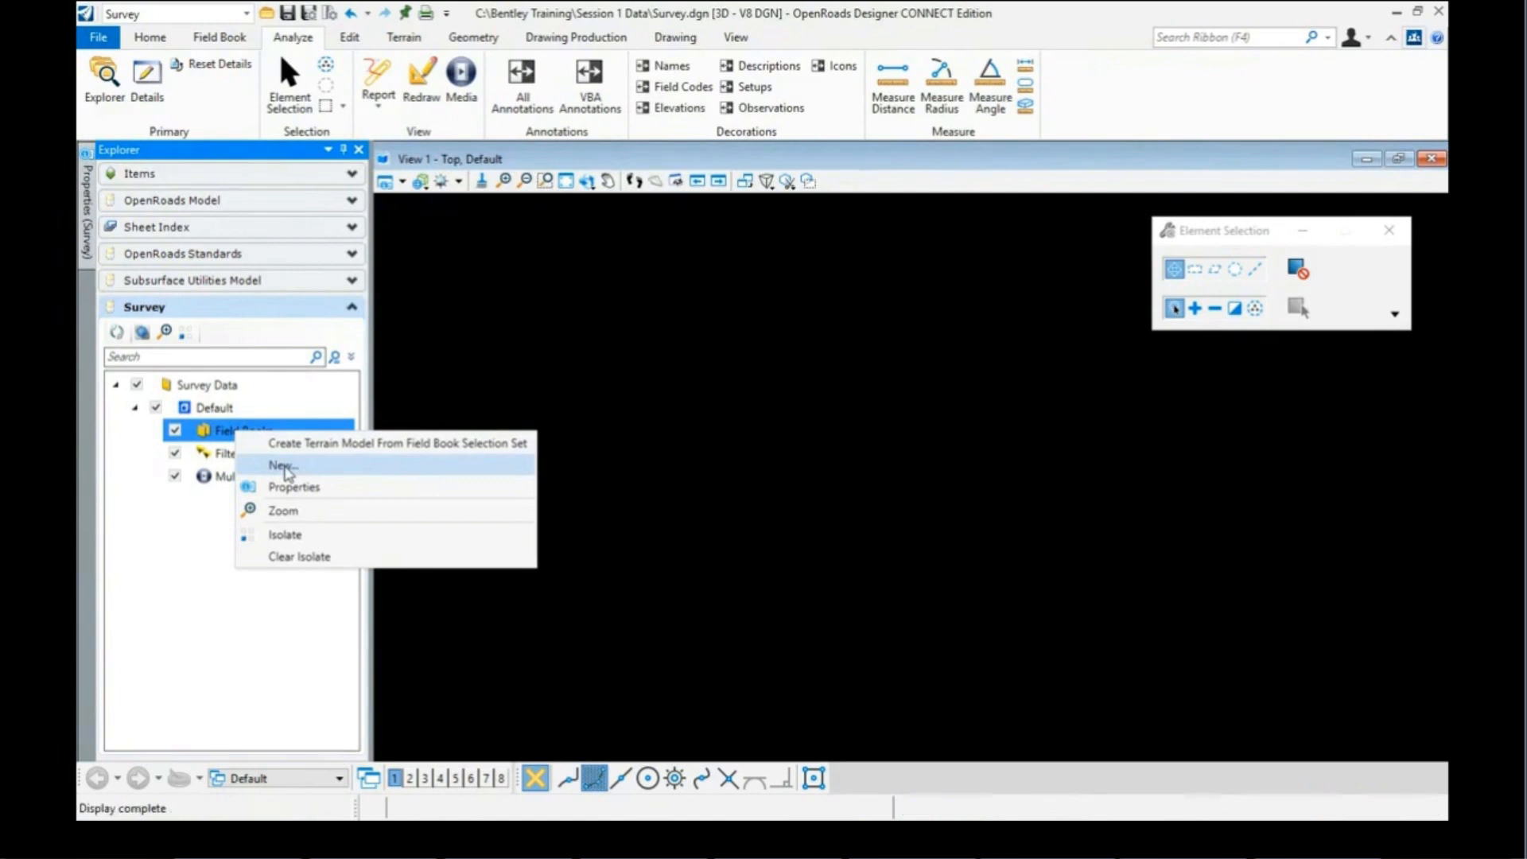
click(286, 467)
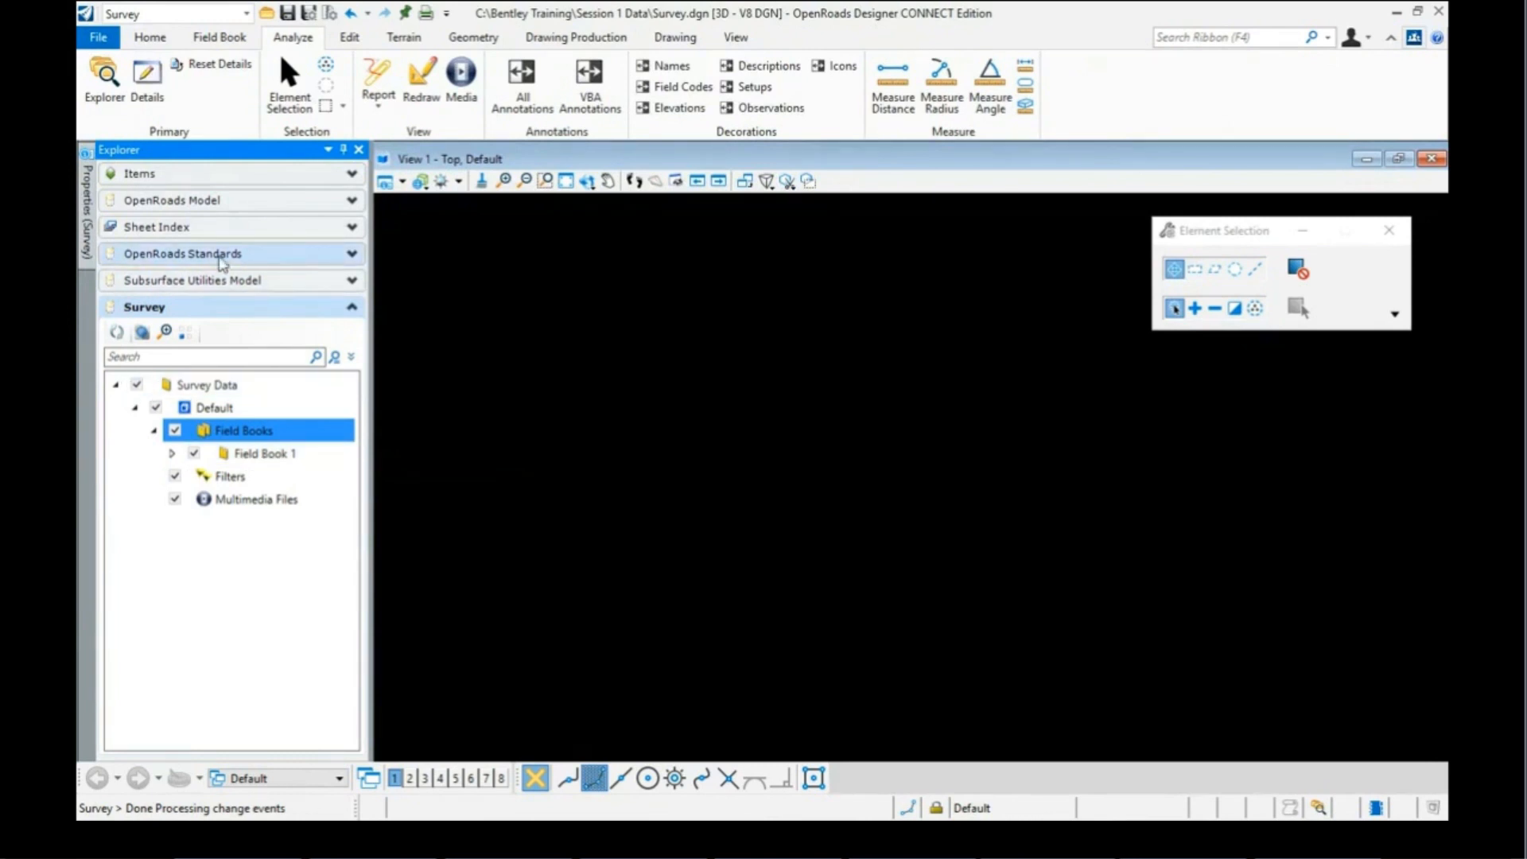
Step: In OpenRoads Standards, expand Survey.dgn > Survey Settings and select Settings to show its properties
click(249, 258)
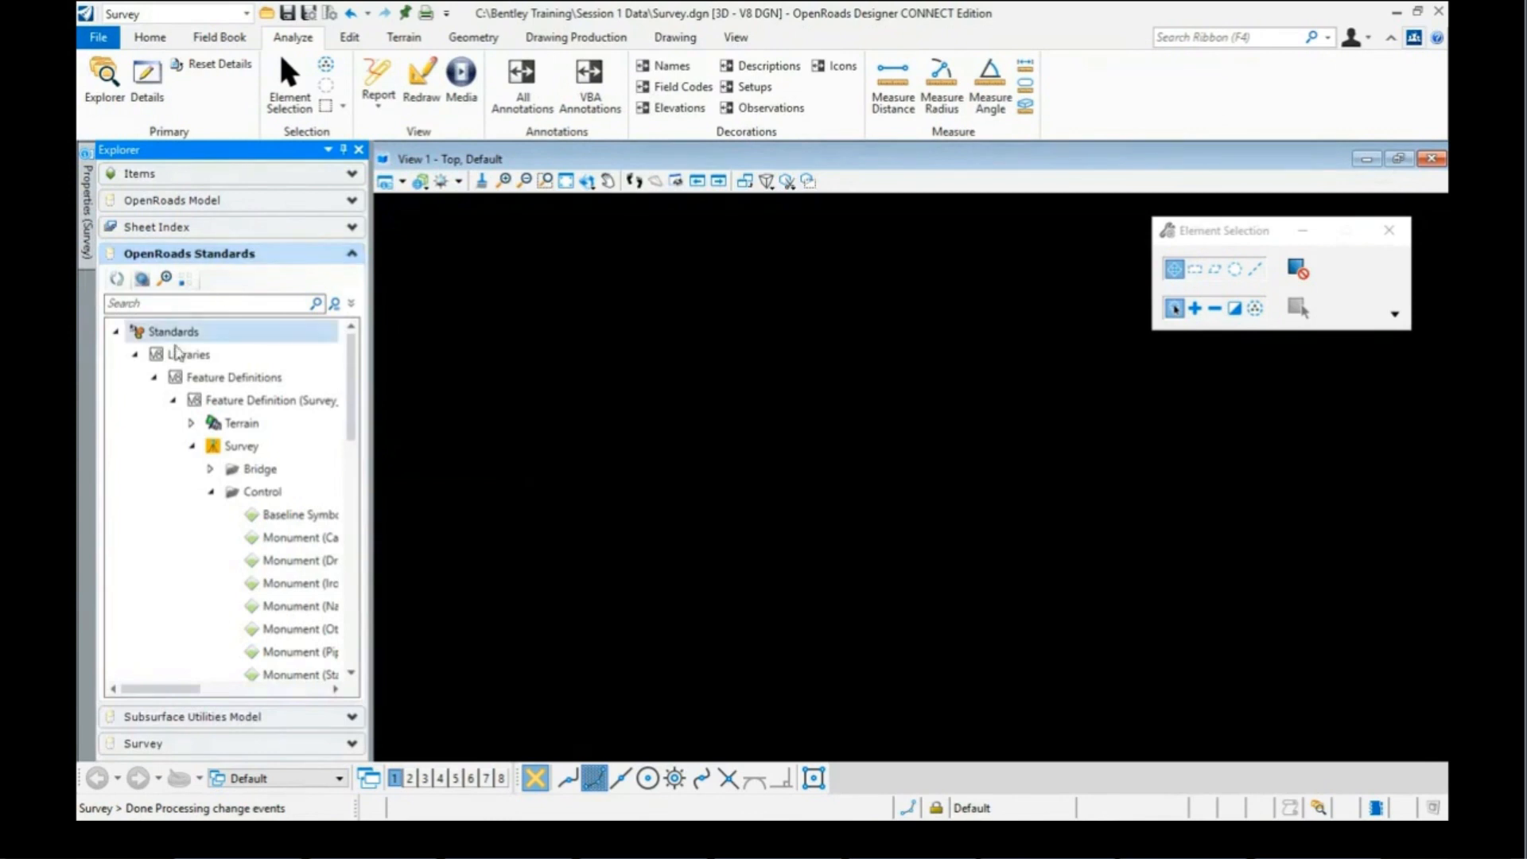
click(133, 355)
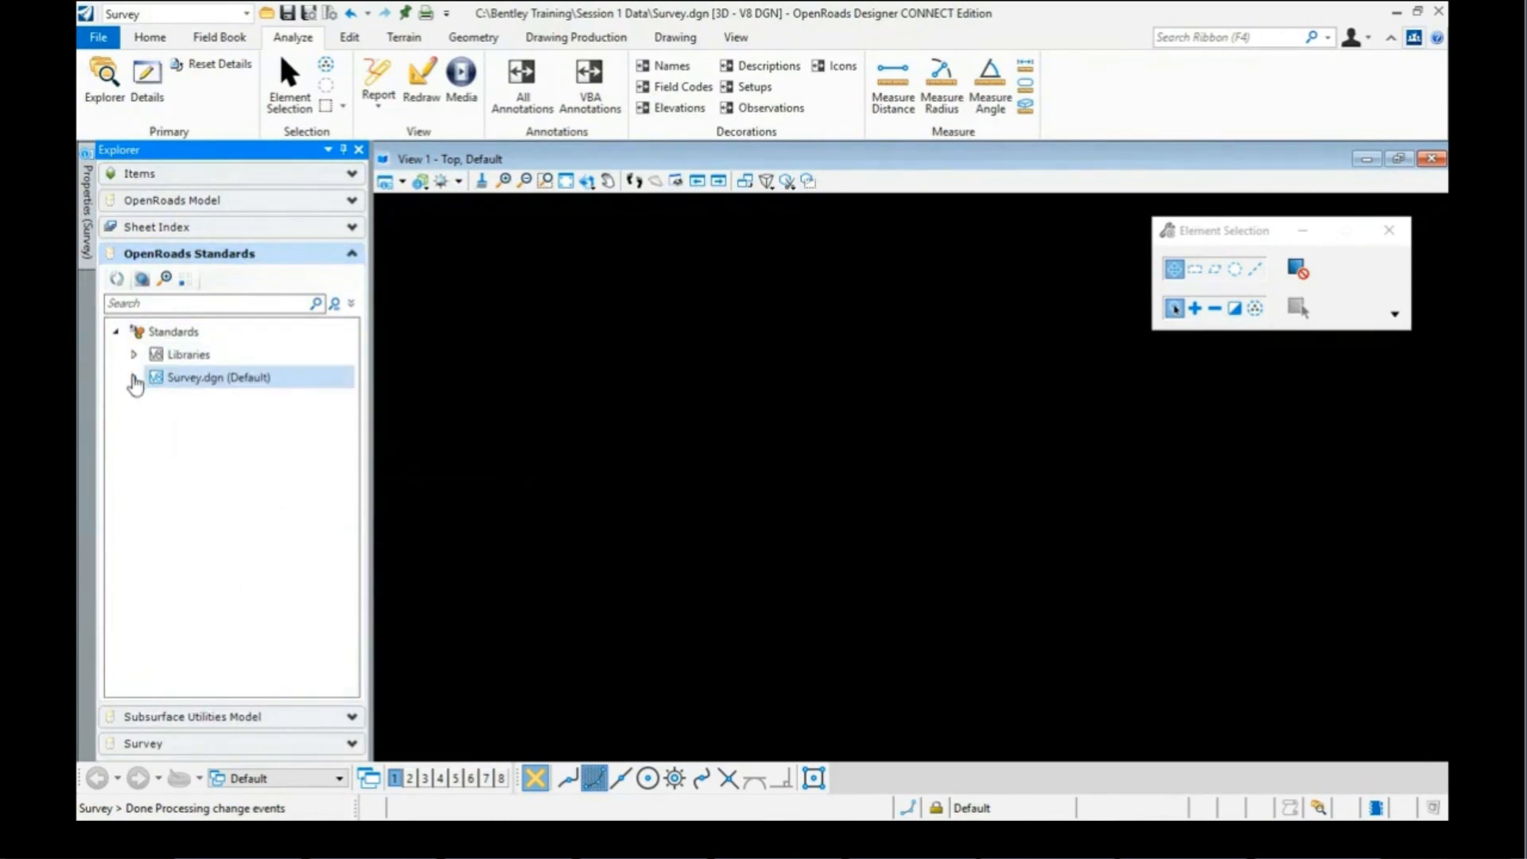
click(135, 378)
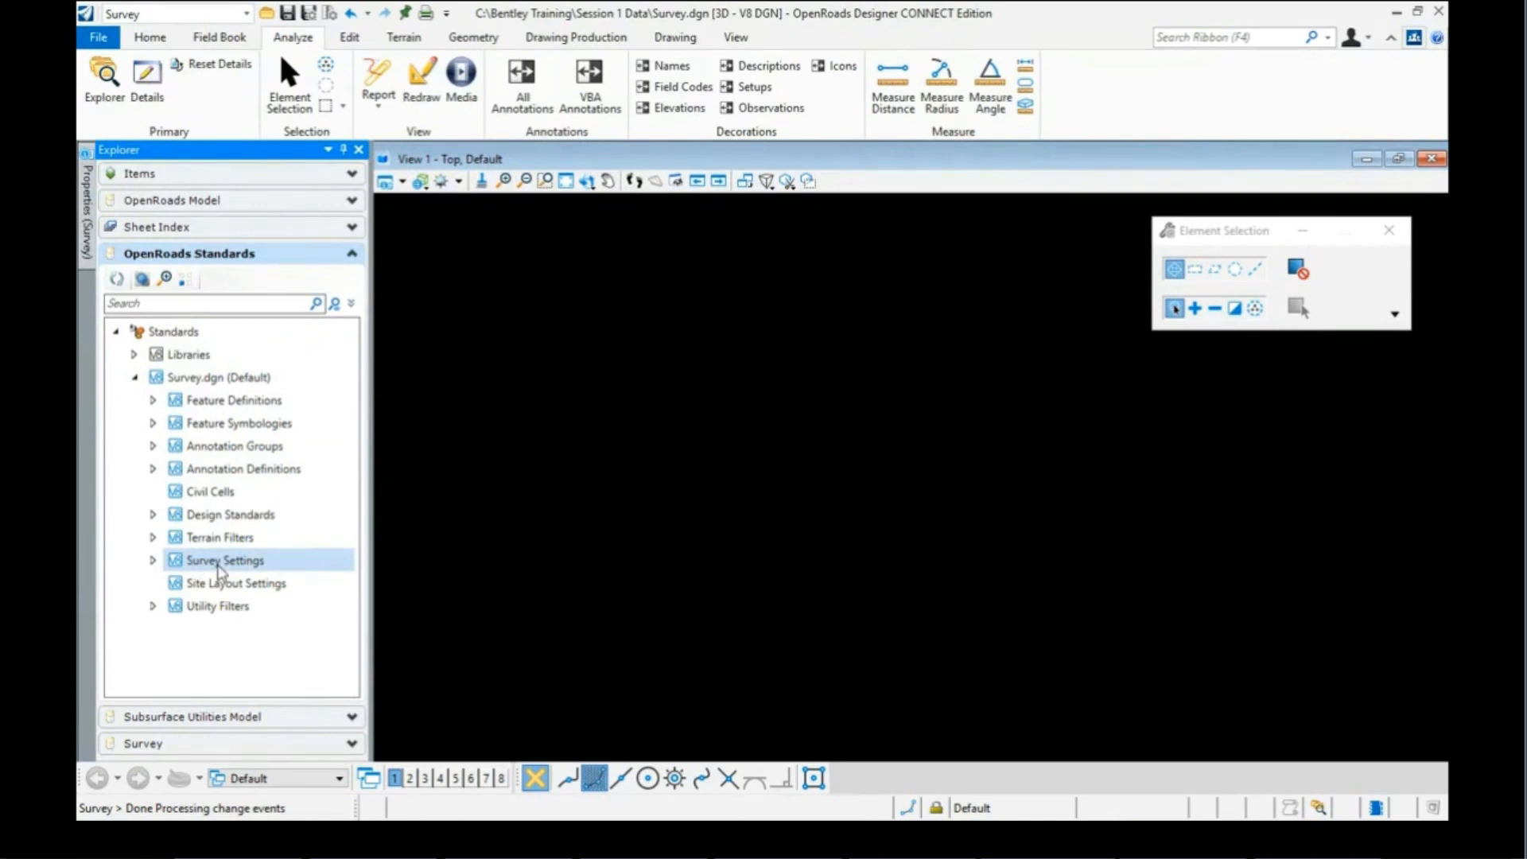
click(152, 560)
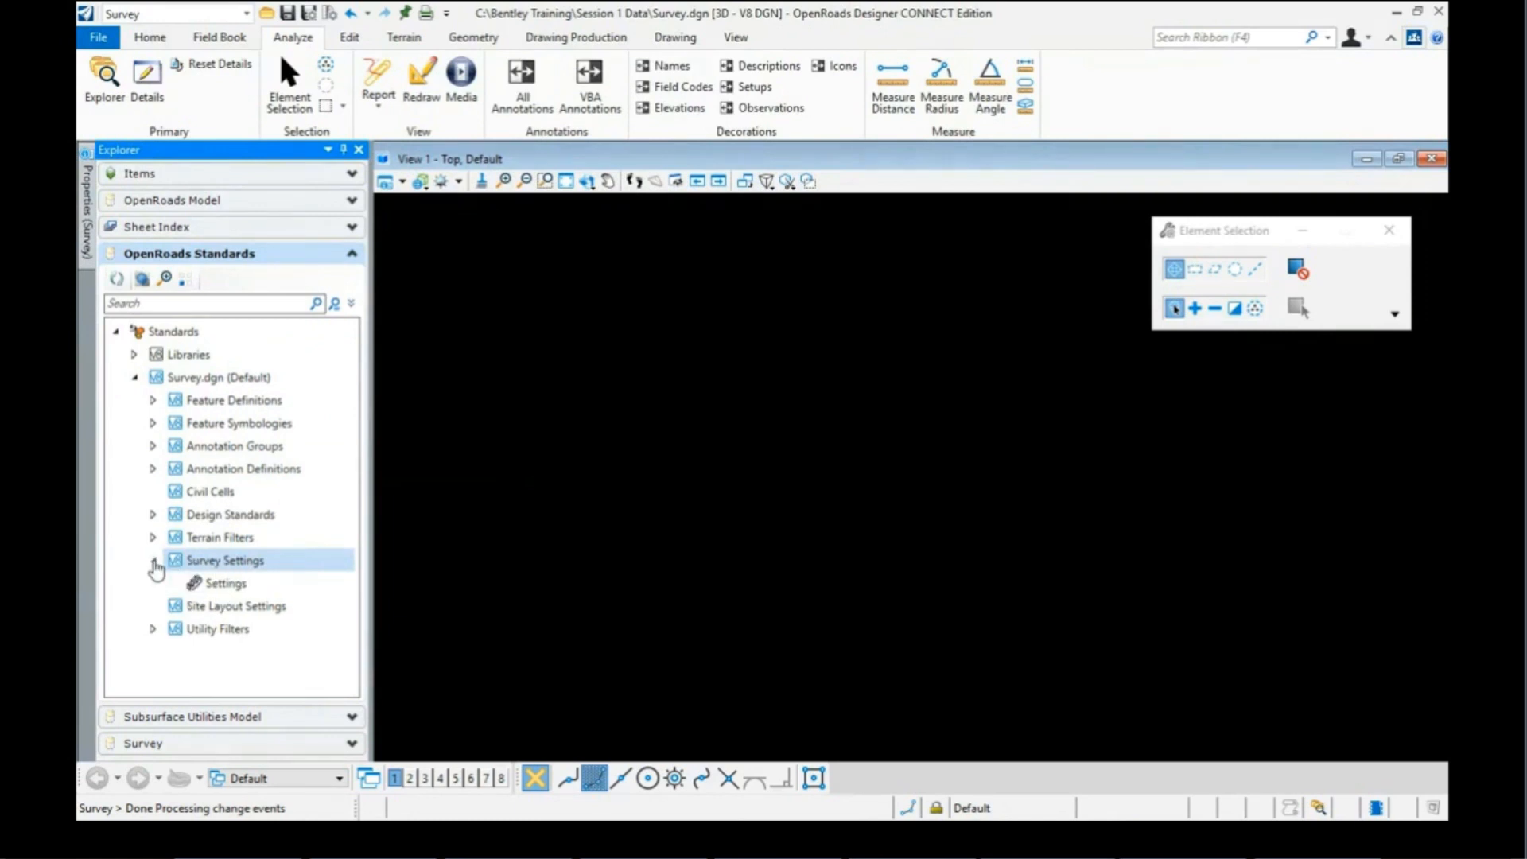
click(229, 587)
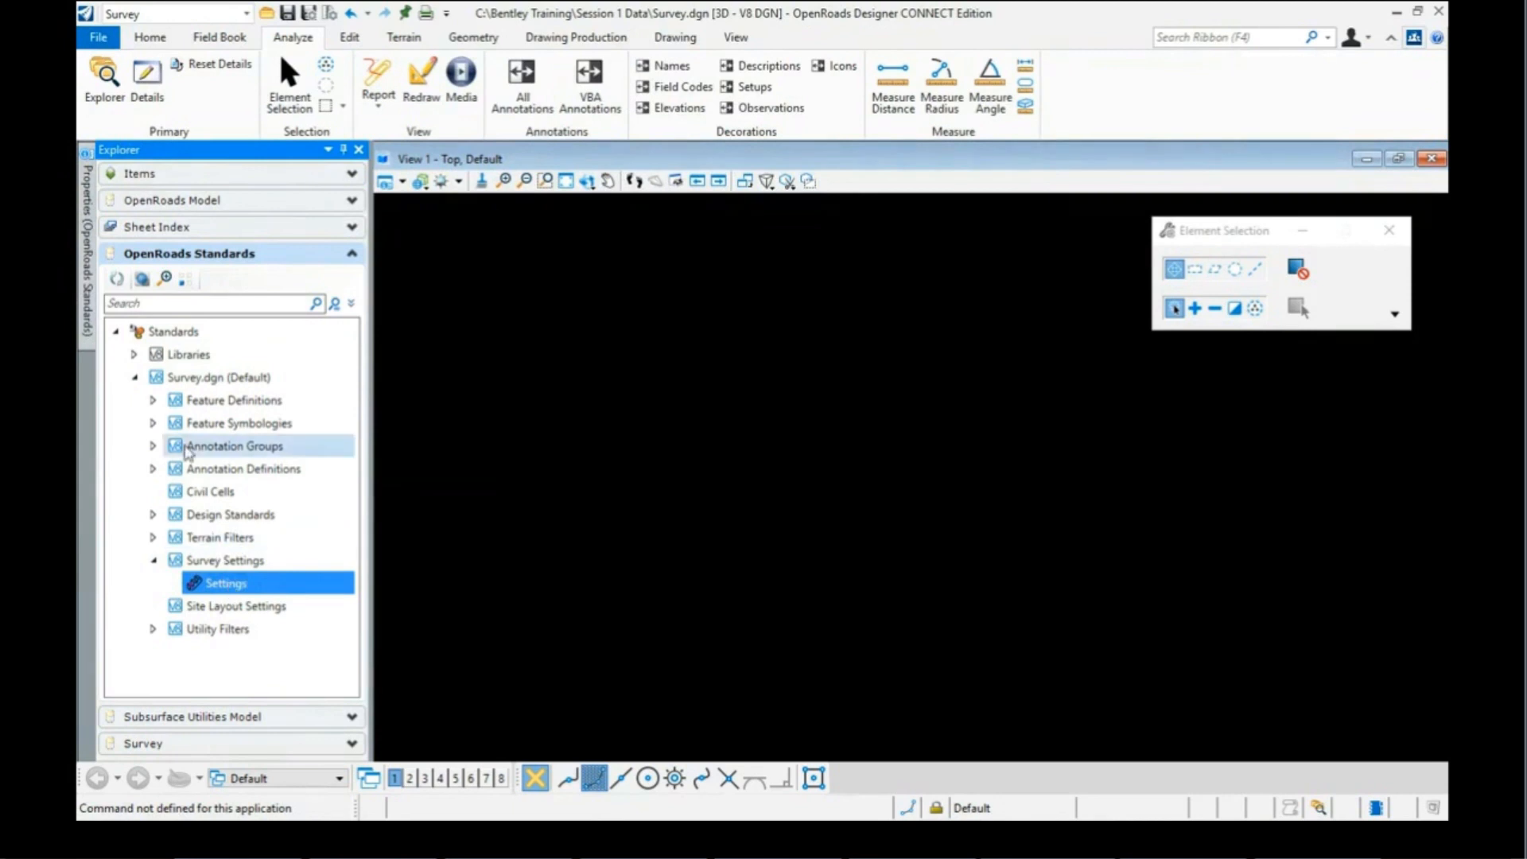
mouse_move(86, 187)
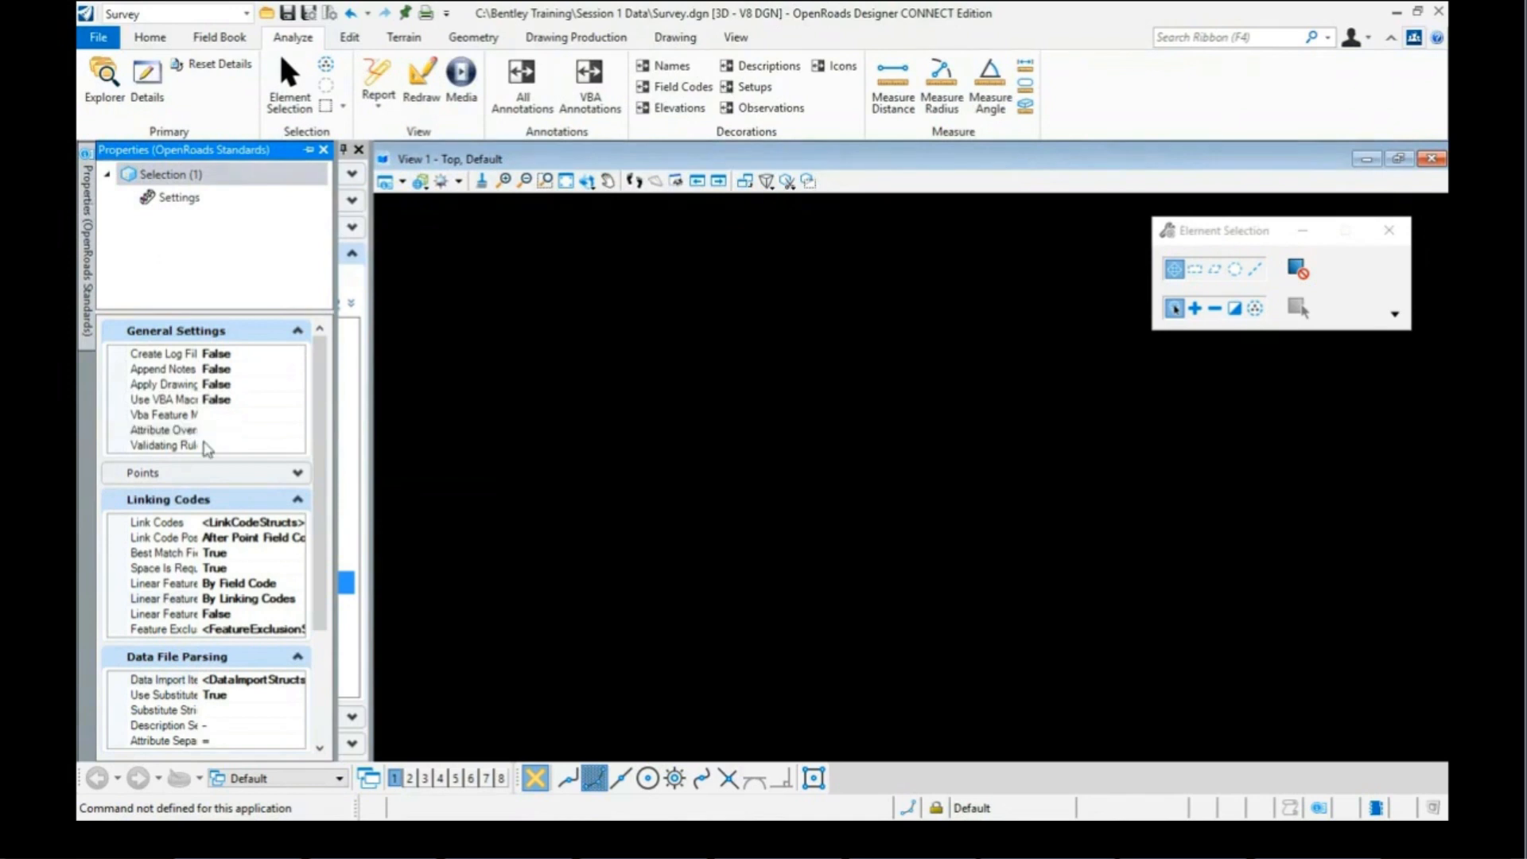
Step: Collapse the General Settings and Points groups, then open the Link Codes table
click(298, 331)
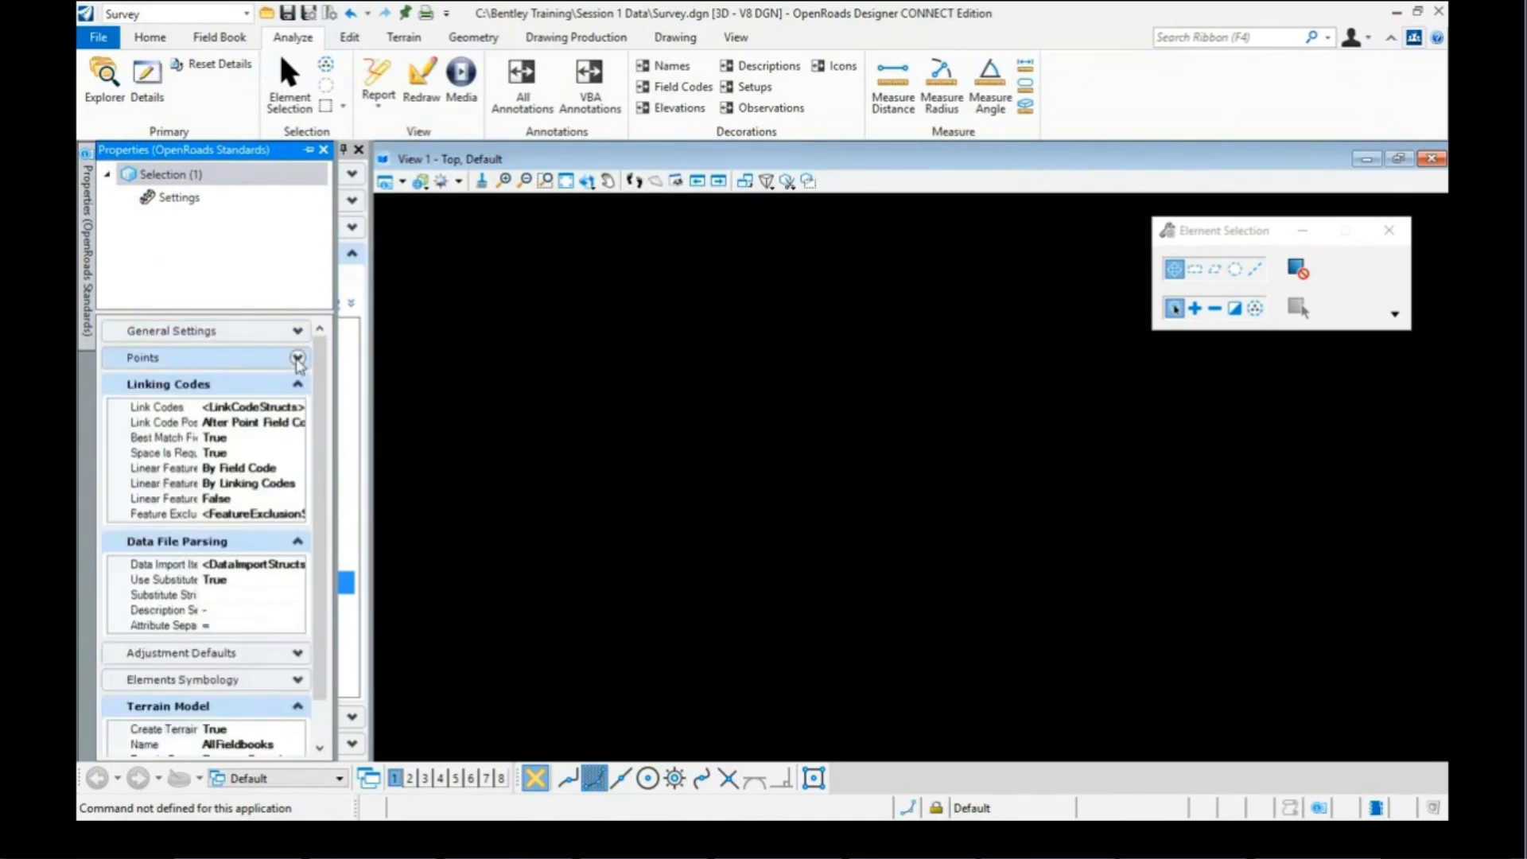
click(297, 357)
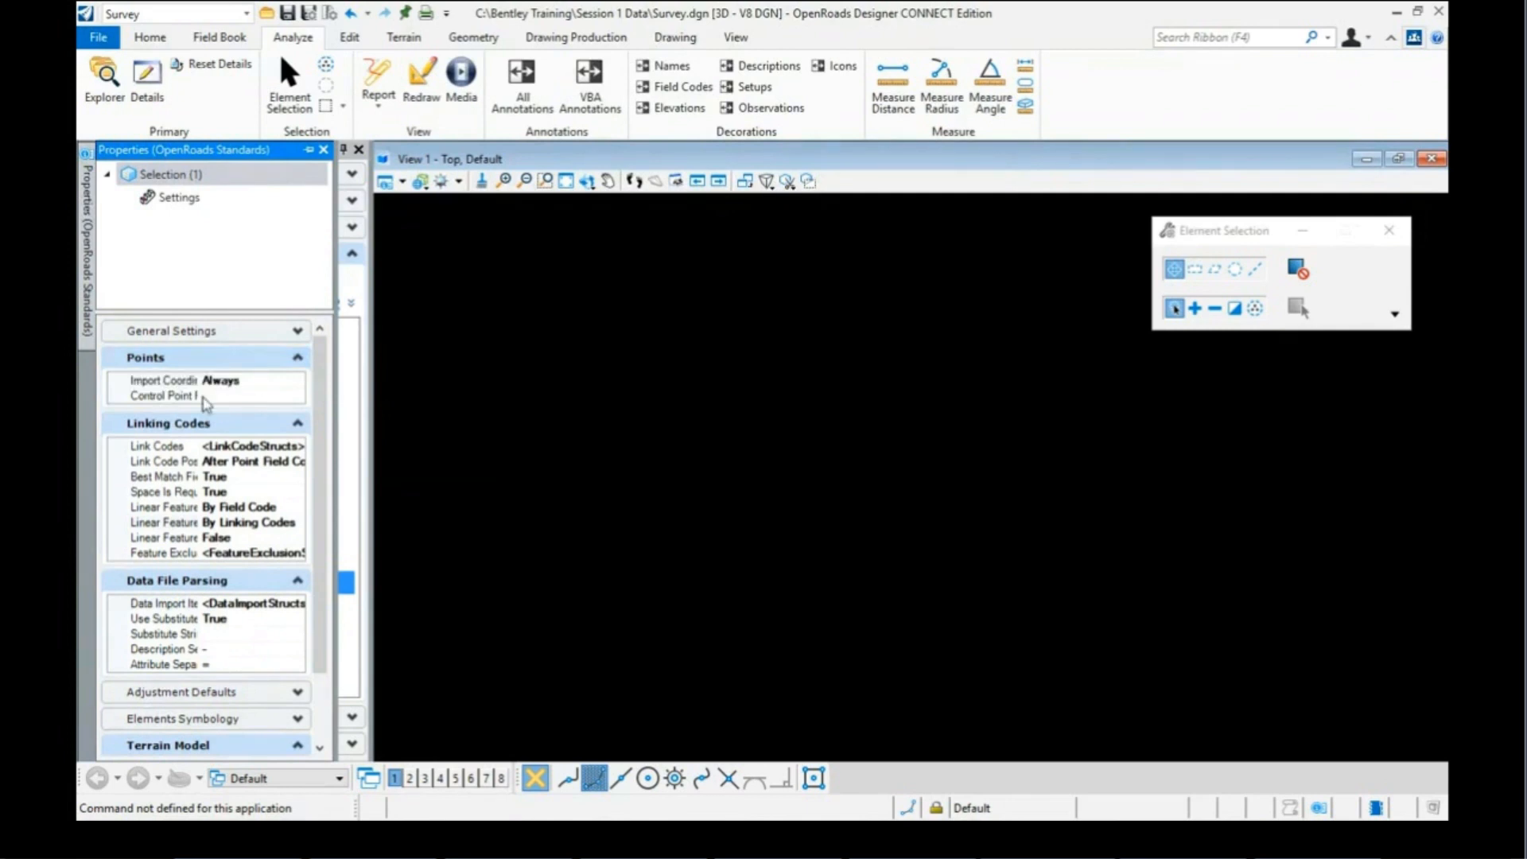
click(298, 358)
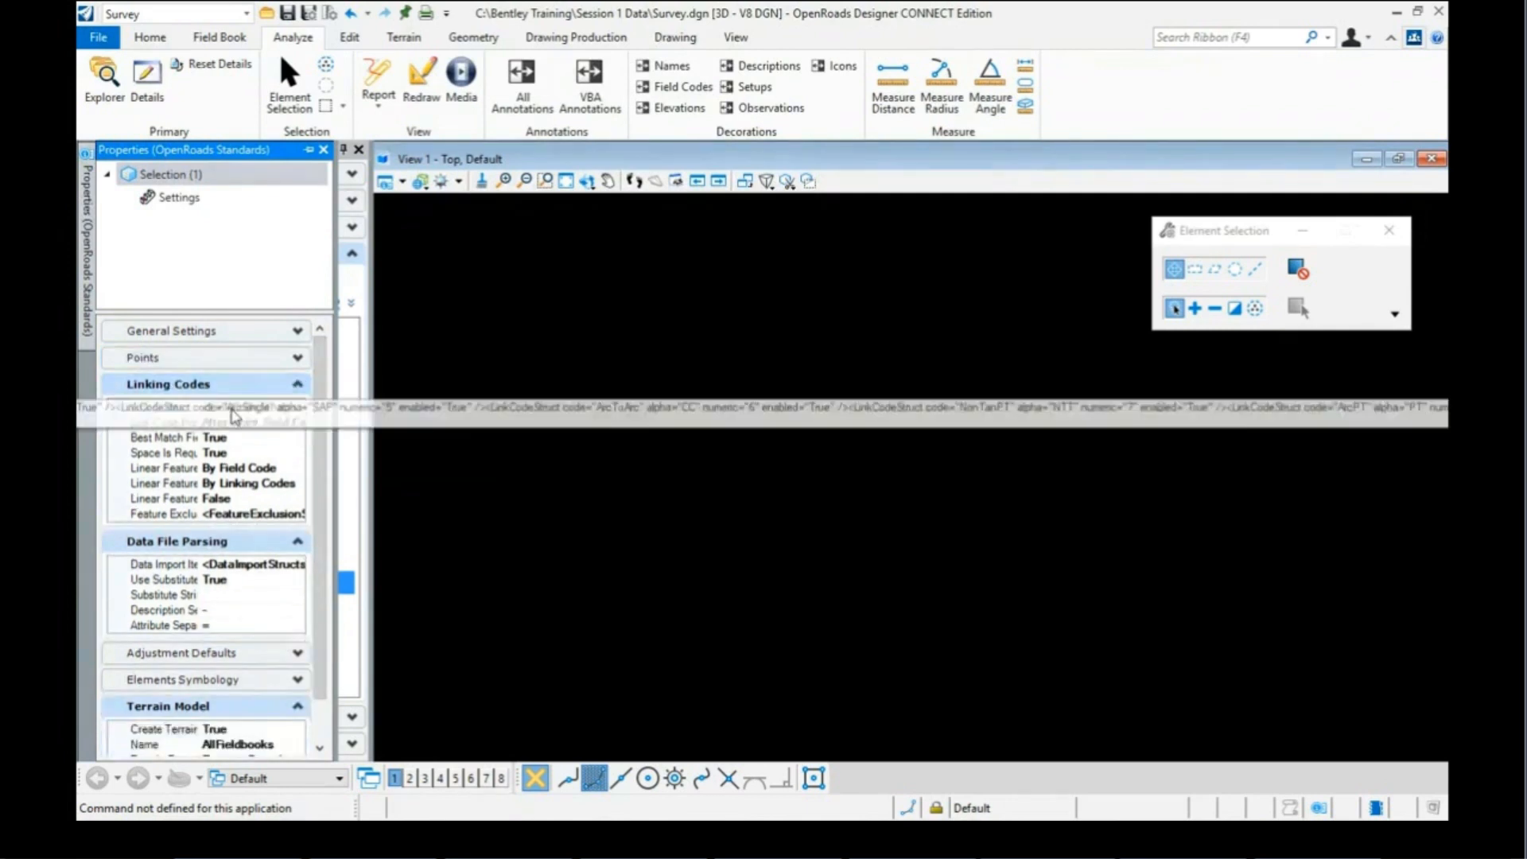
click(243, 410)
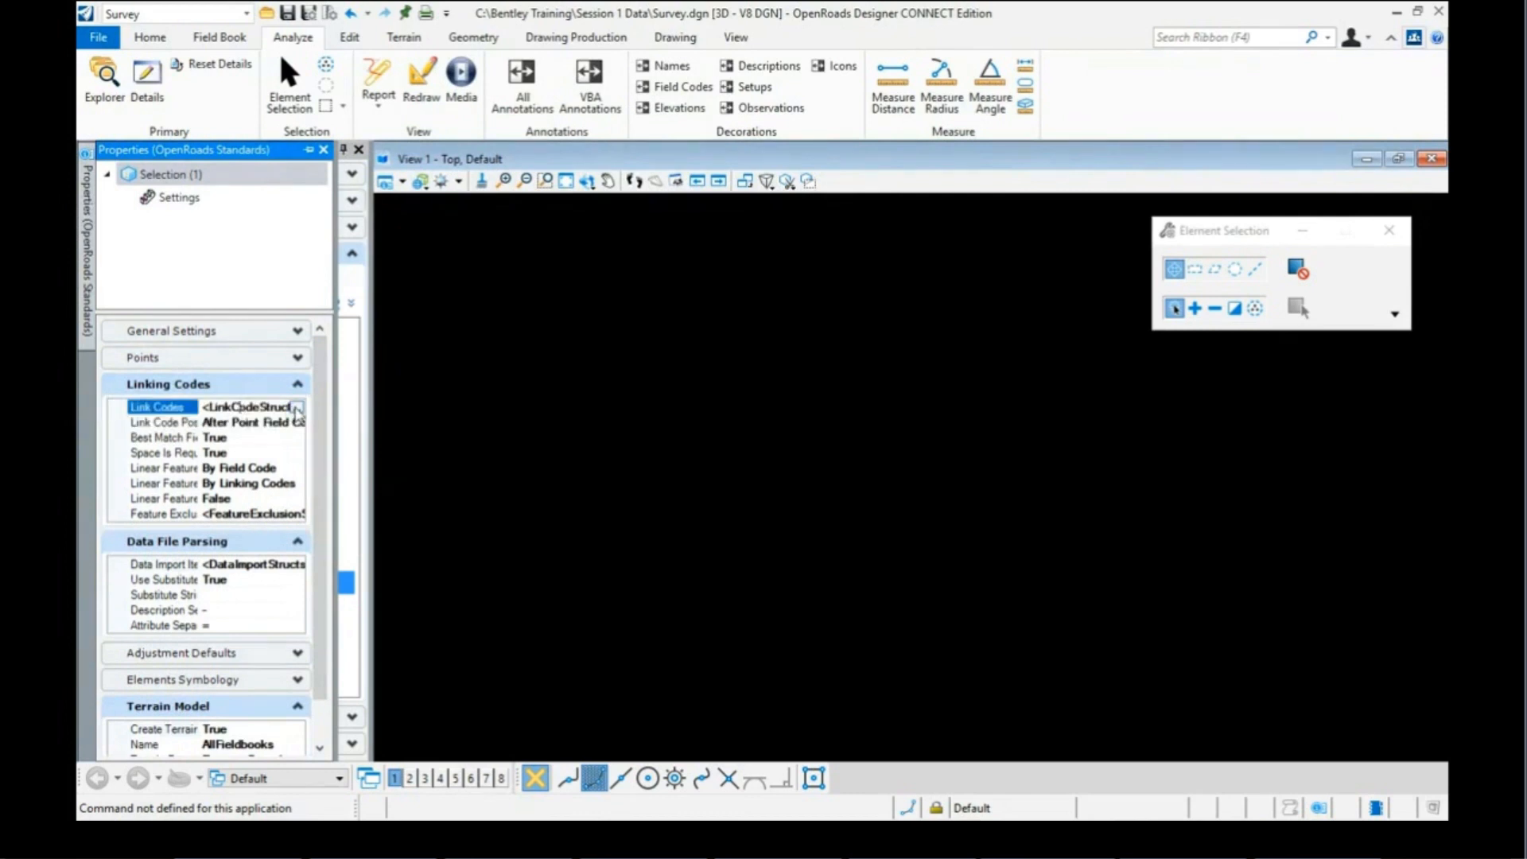
click(297, 410)
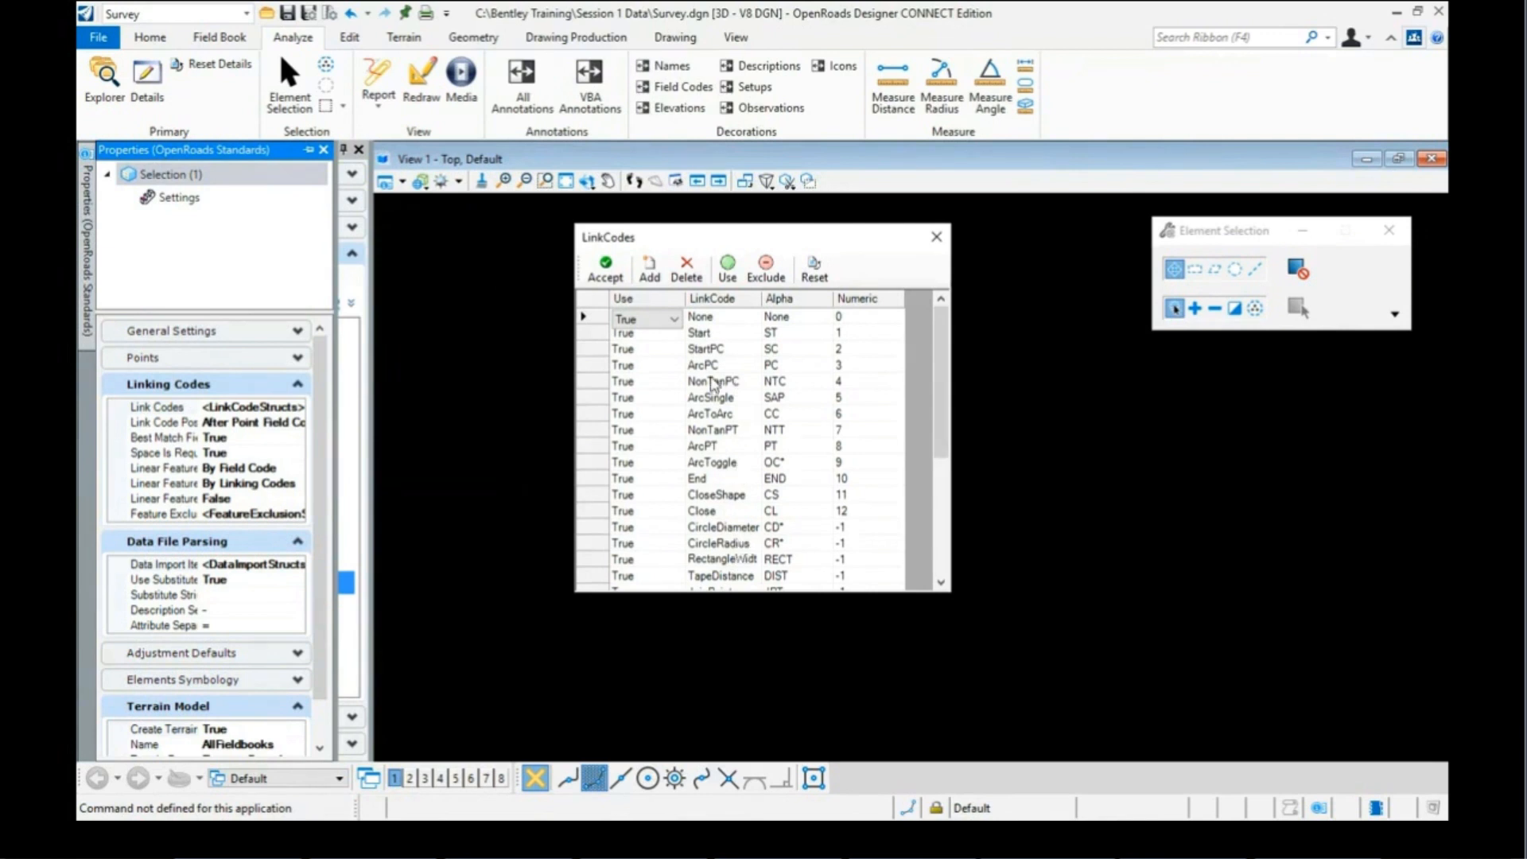
Step: Close the LinkCodes table and leave Linear Feature Linking set to By Linking Codes
click(936, 238)
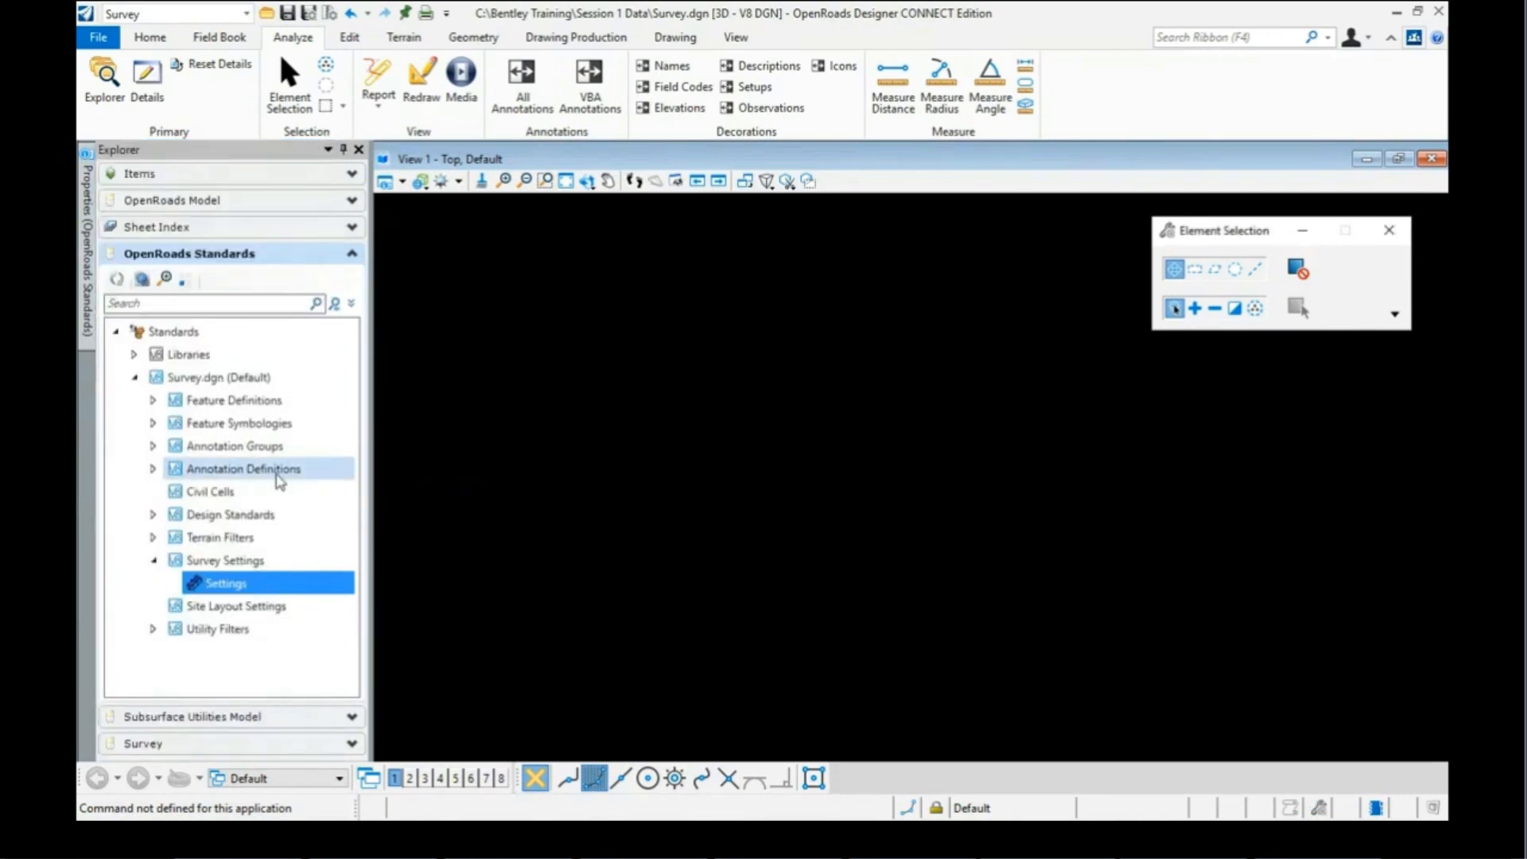
mouse_move(88, 239)
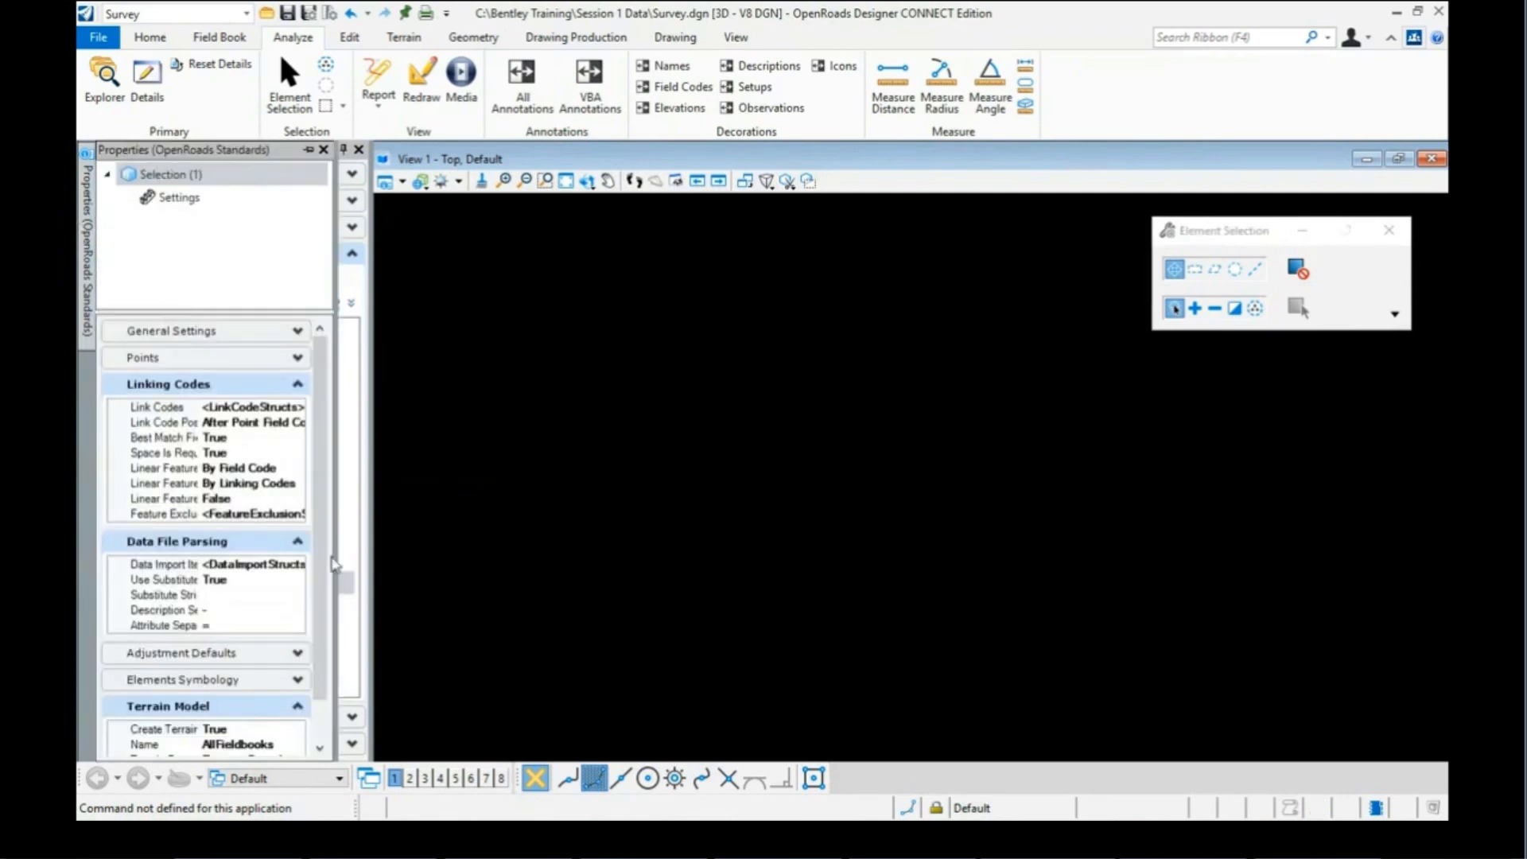
click(284, 487)
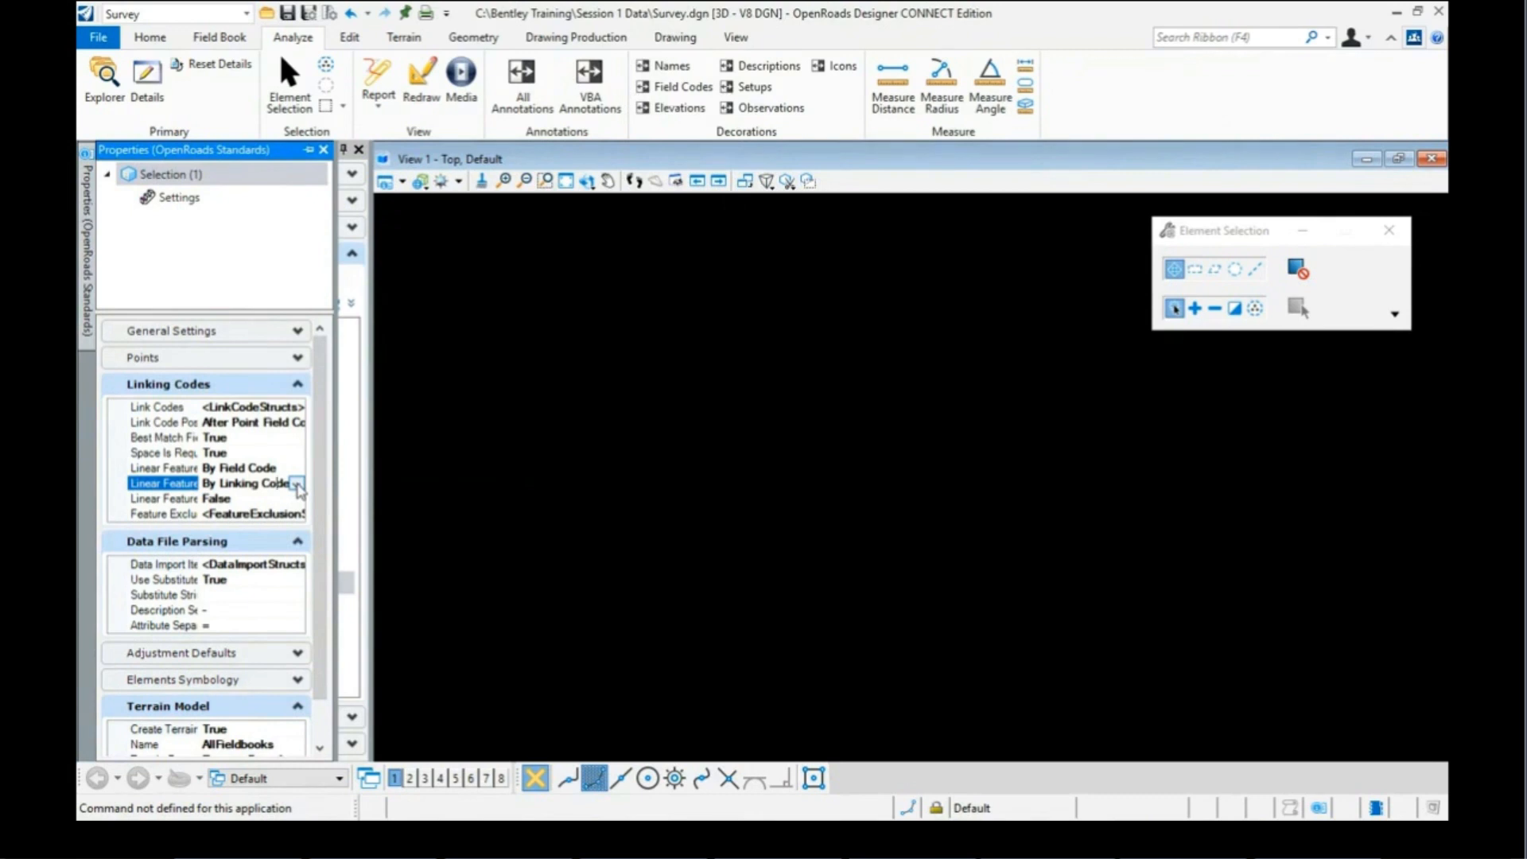
click(297, 484)
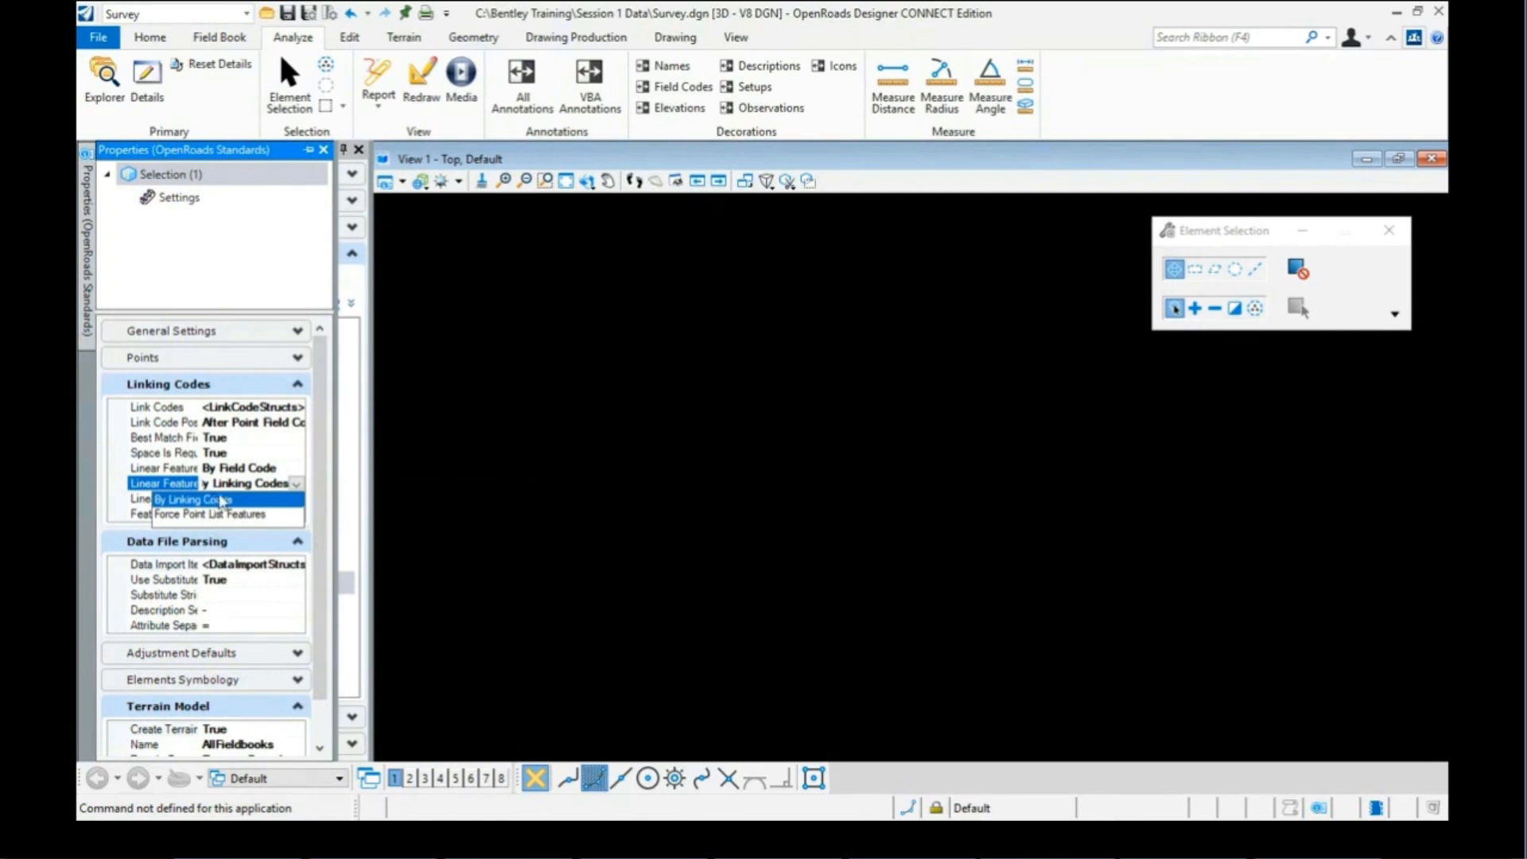
click(208, 500)
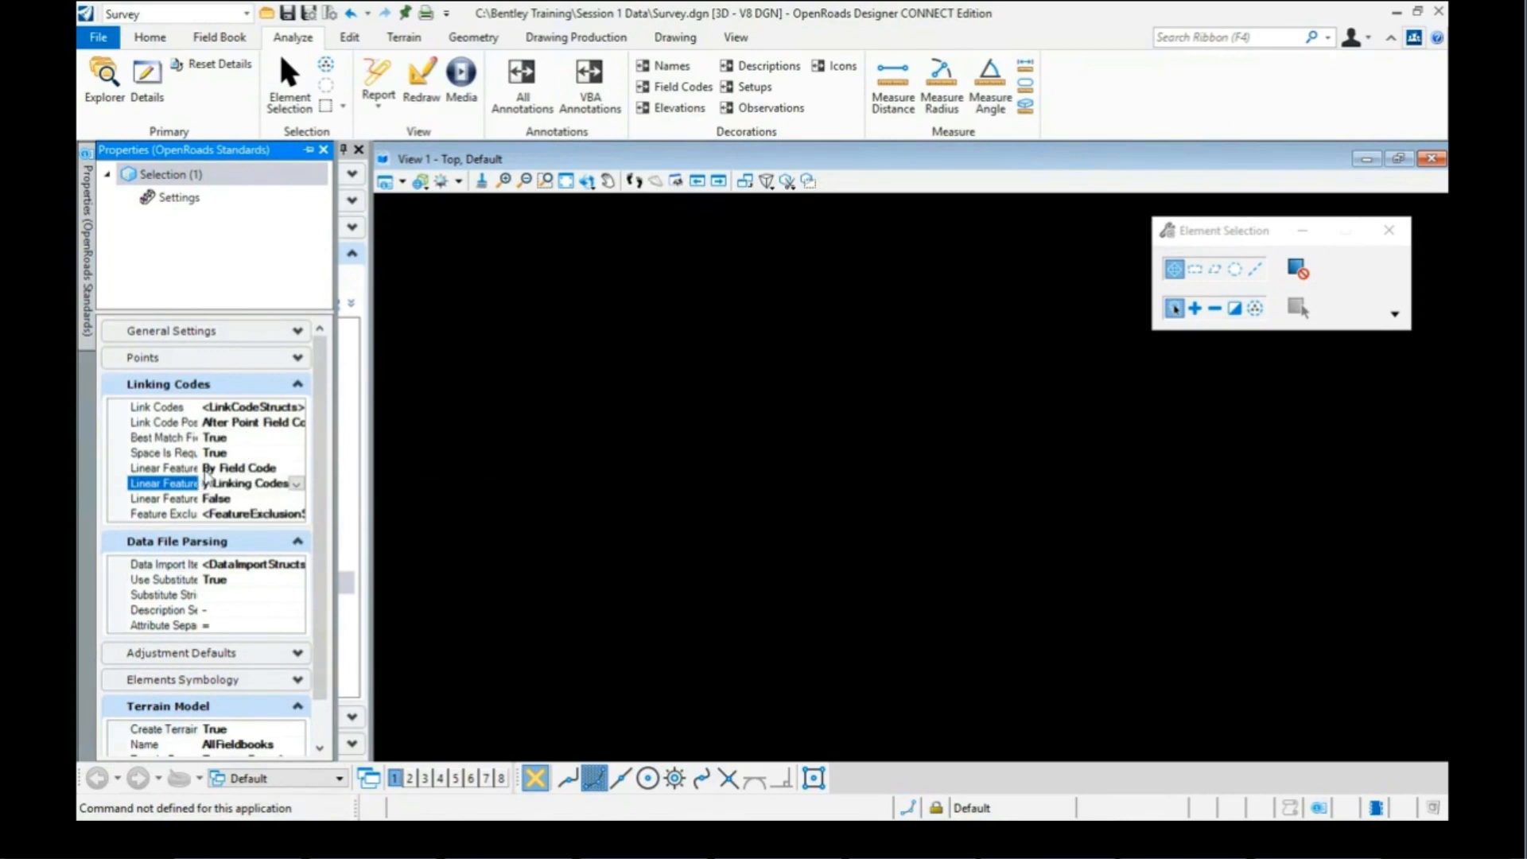
click(192, 488)
scroll(324, 602, down, 3)
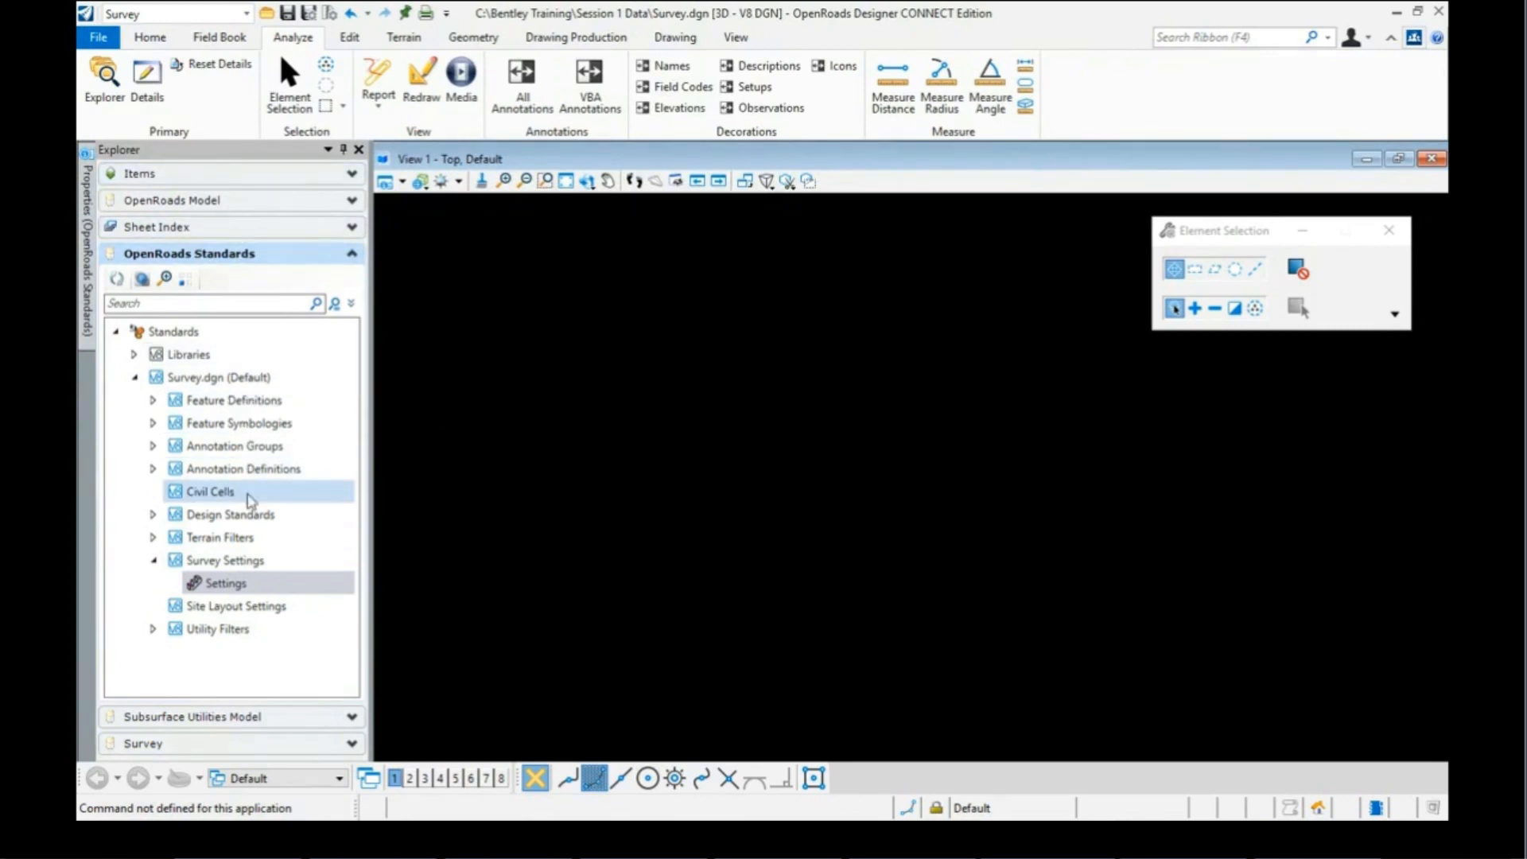
Step: Expand the Survey section to show Field Book 1 under Field Books
click(176, 747)
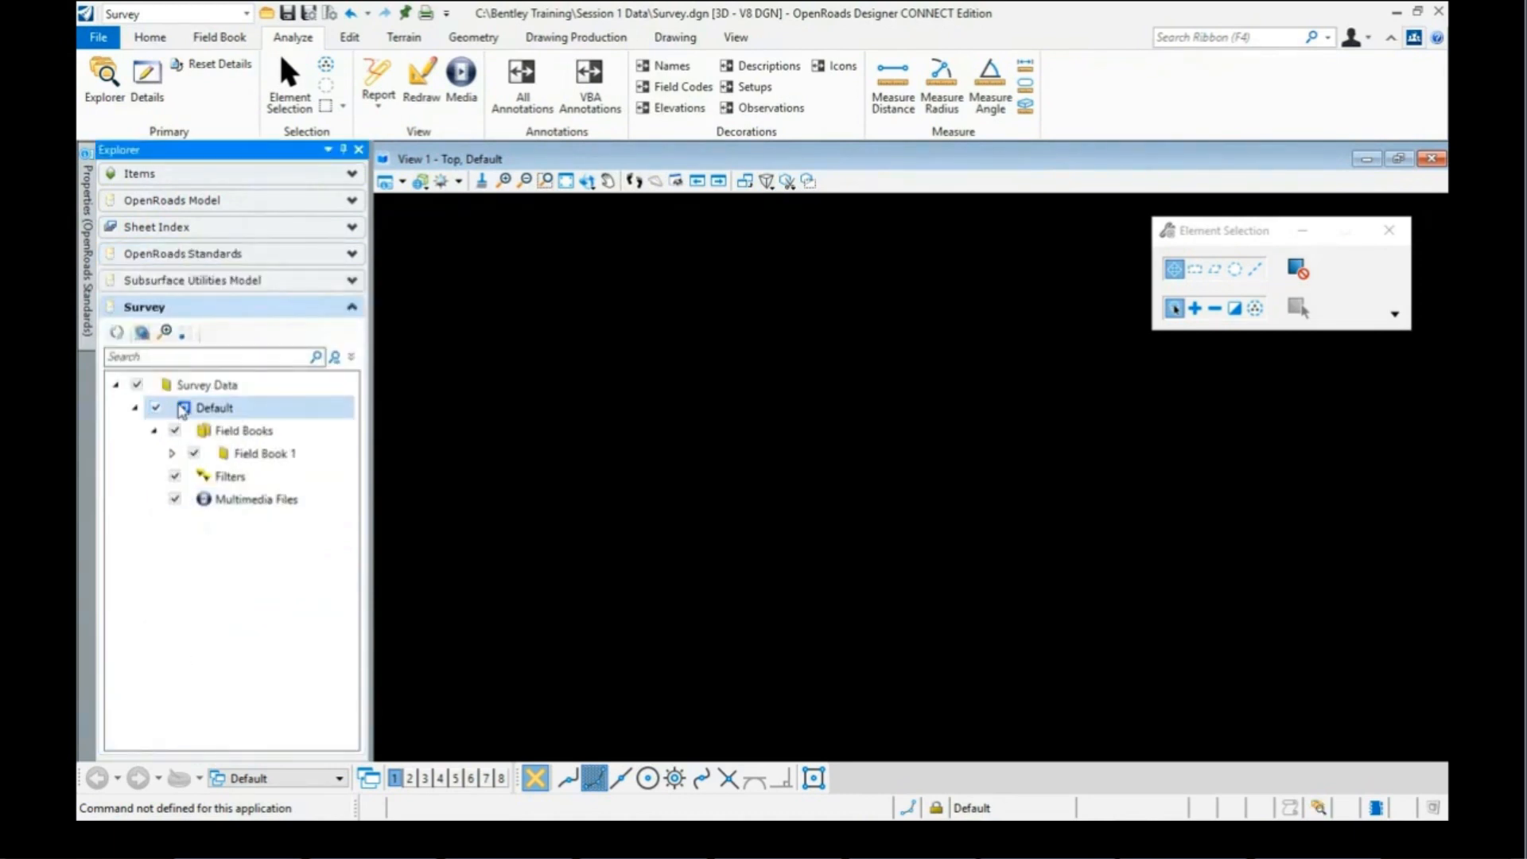
Step: Import the file BWC Control.txt into Field Book 1
right_click(250, 455)
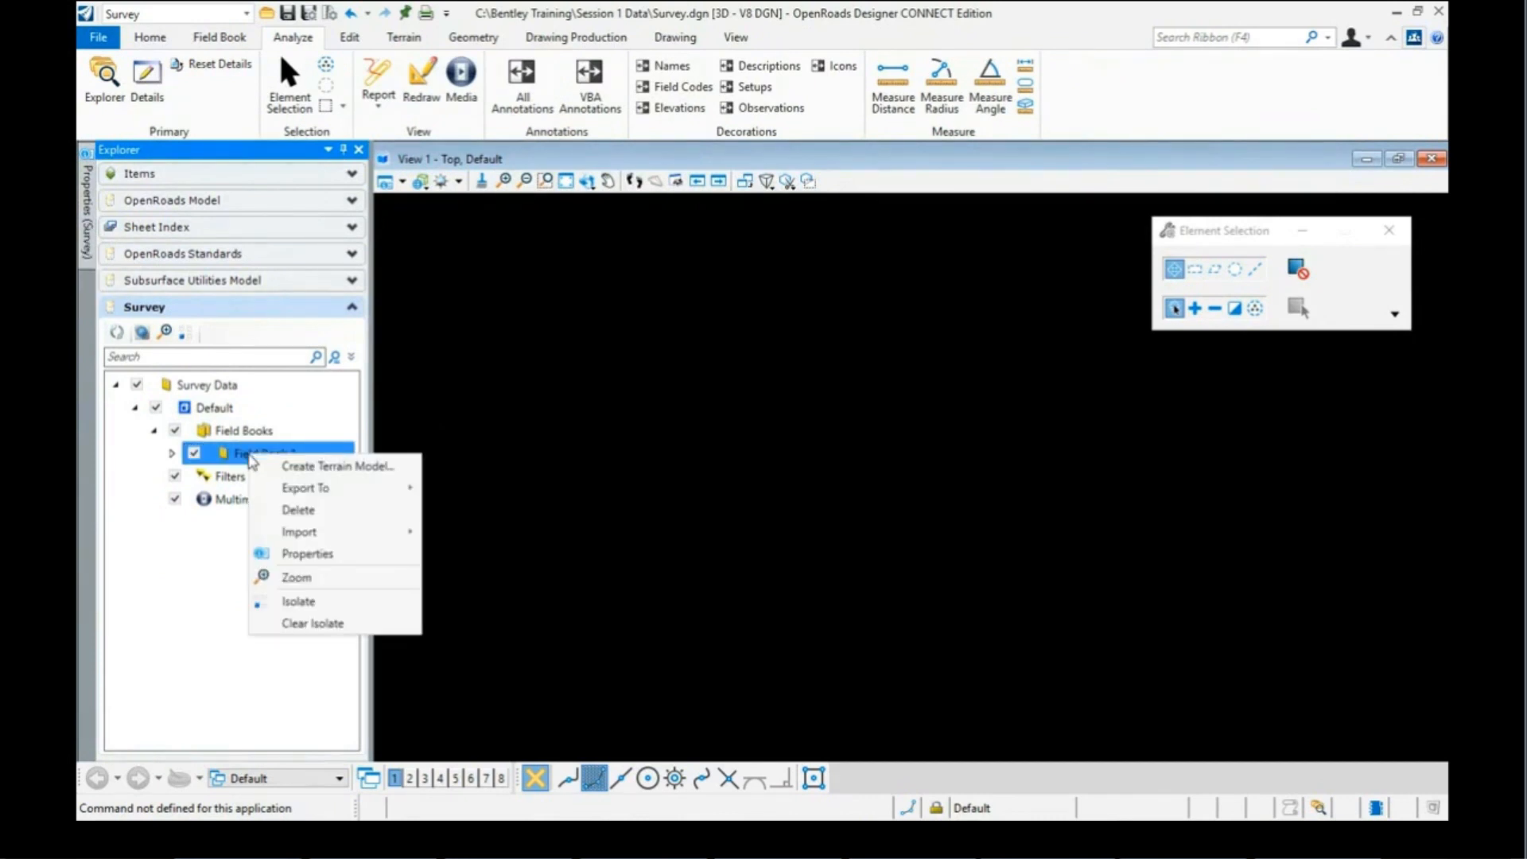
mouse_move(282, 534)
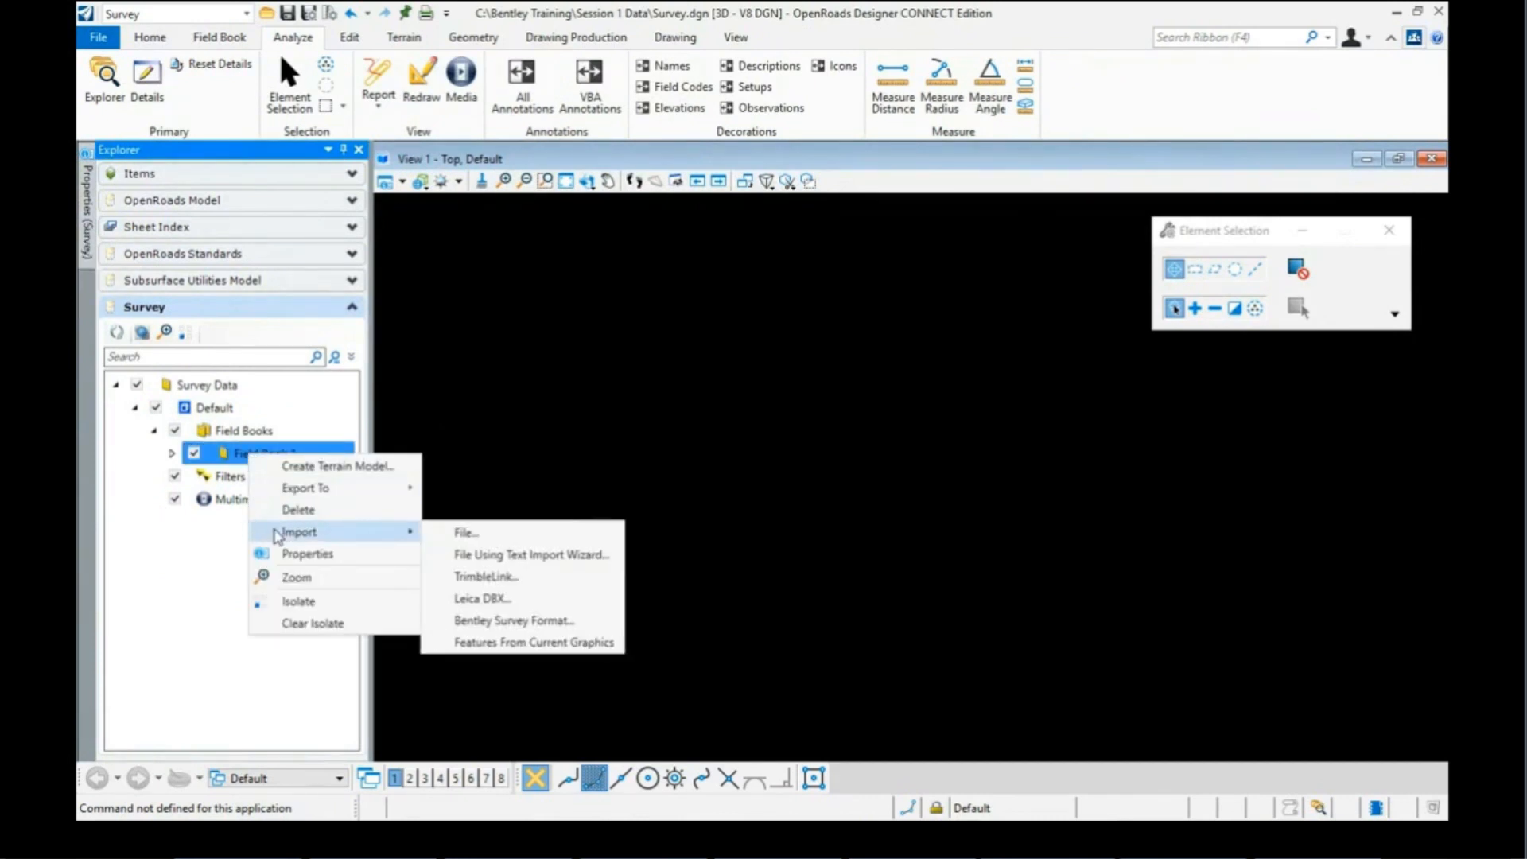
click(465, 533)
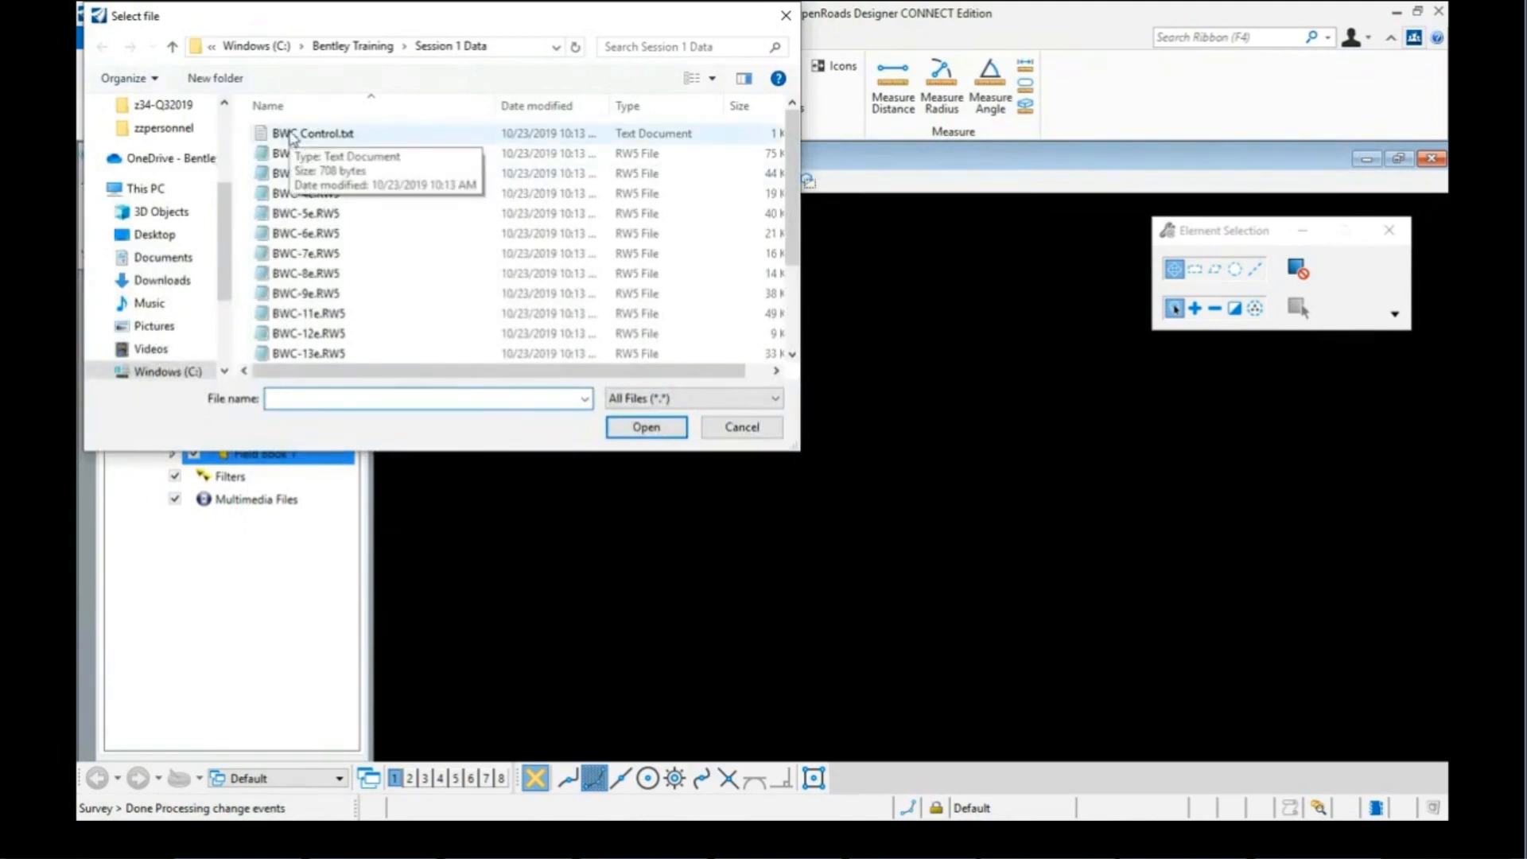
click(290, 137)
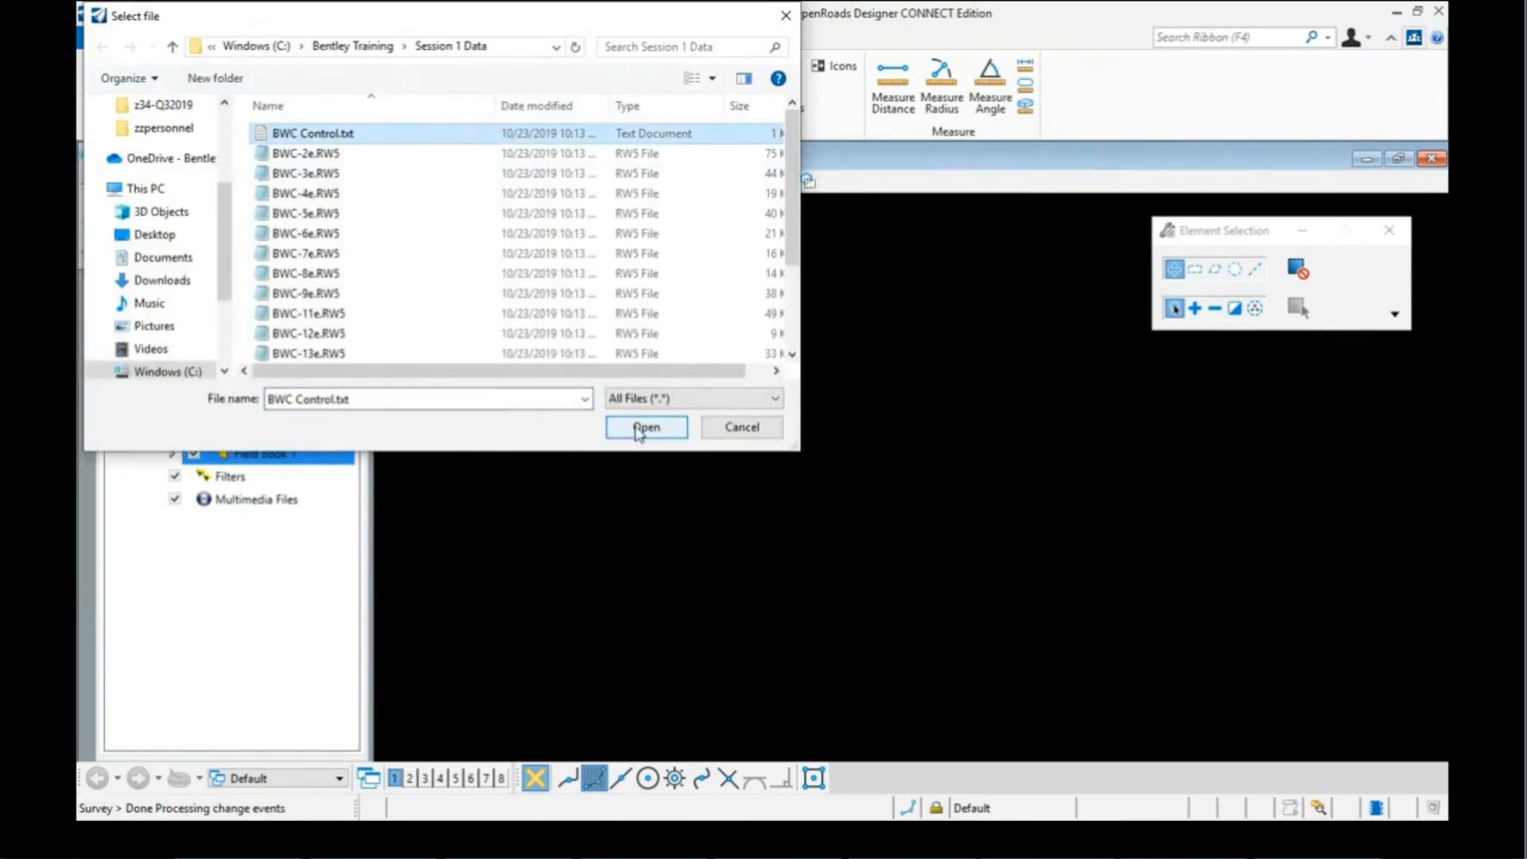
click(645, 427)
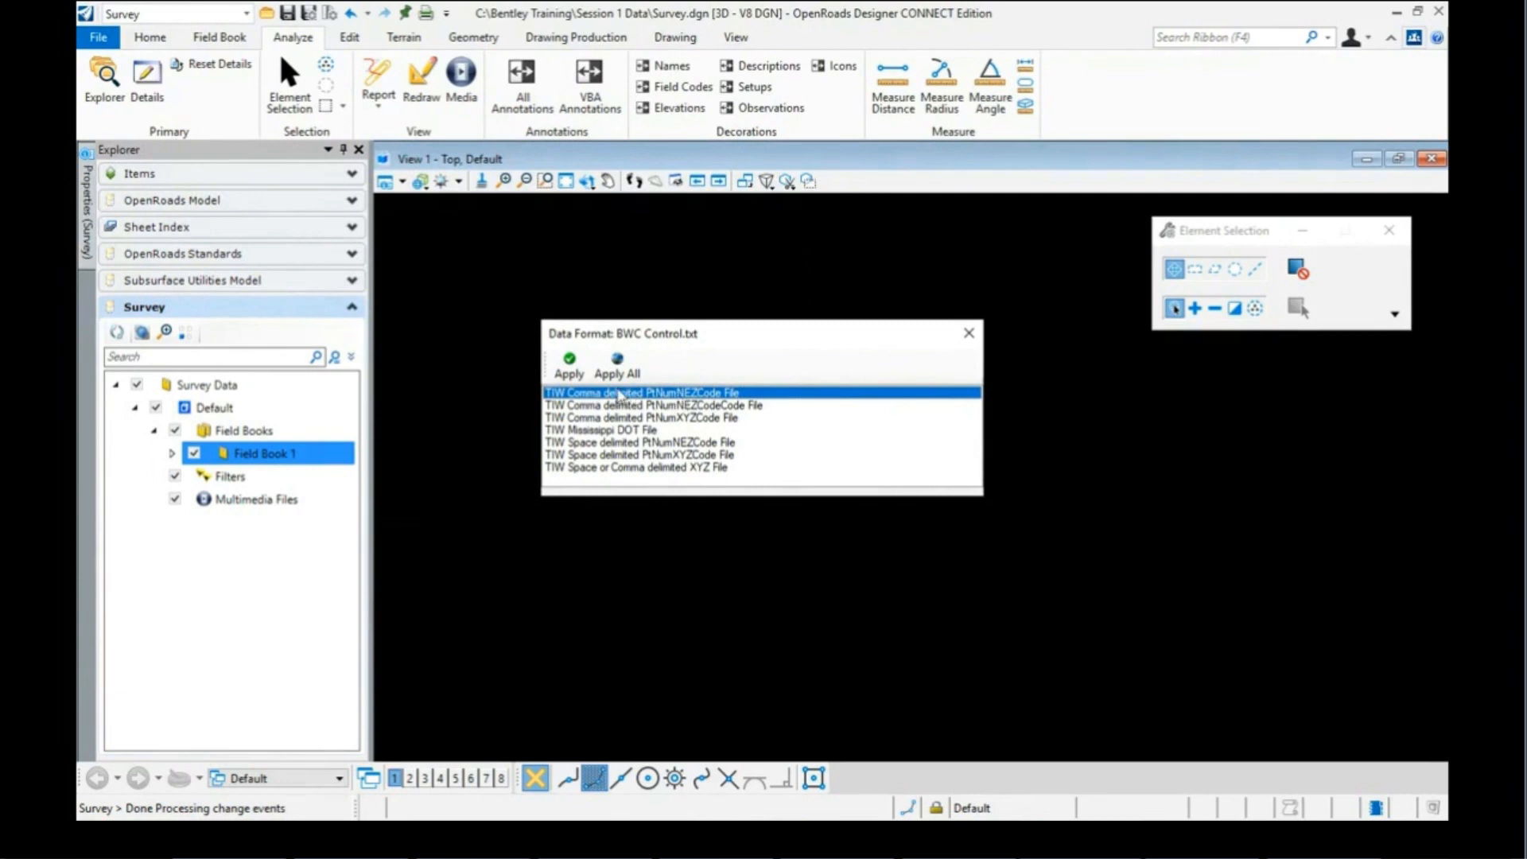
Step: Apply the TIW Comma delimited PtNumNEZCode File format to BWC Control.txt
click(570, 367)
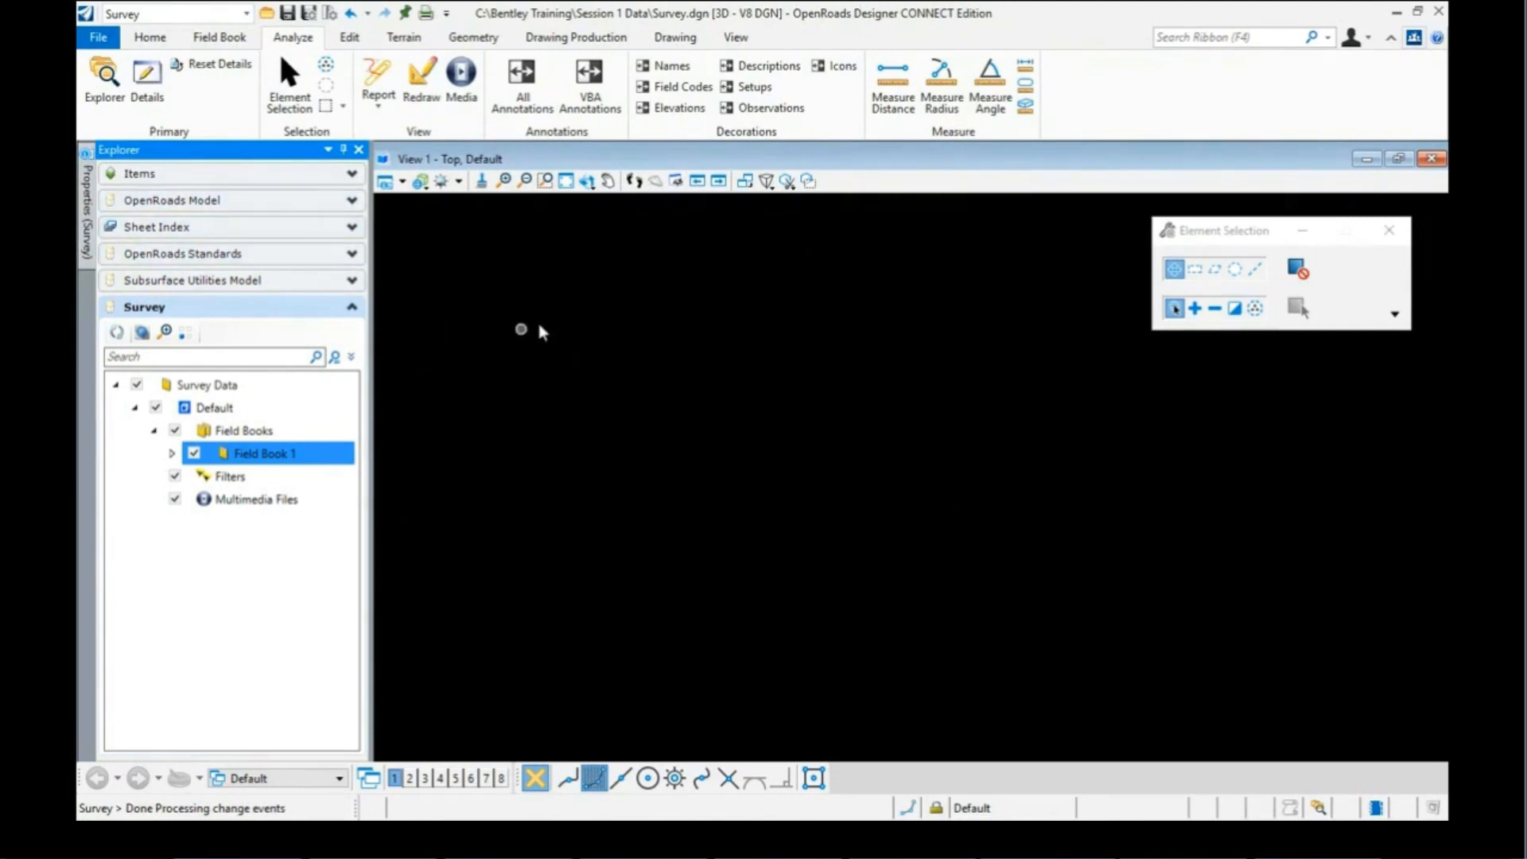
Step: Fit View 1 to all elements and zoom out to show the imported control points
click(566, 182)
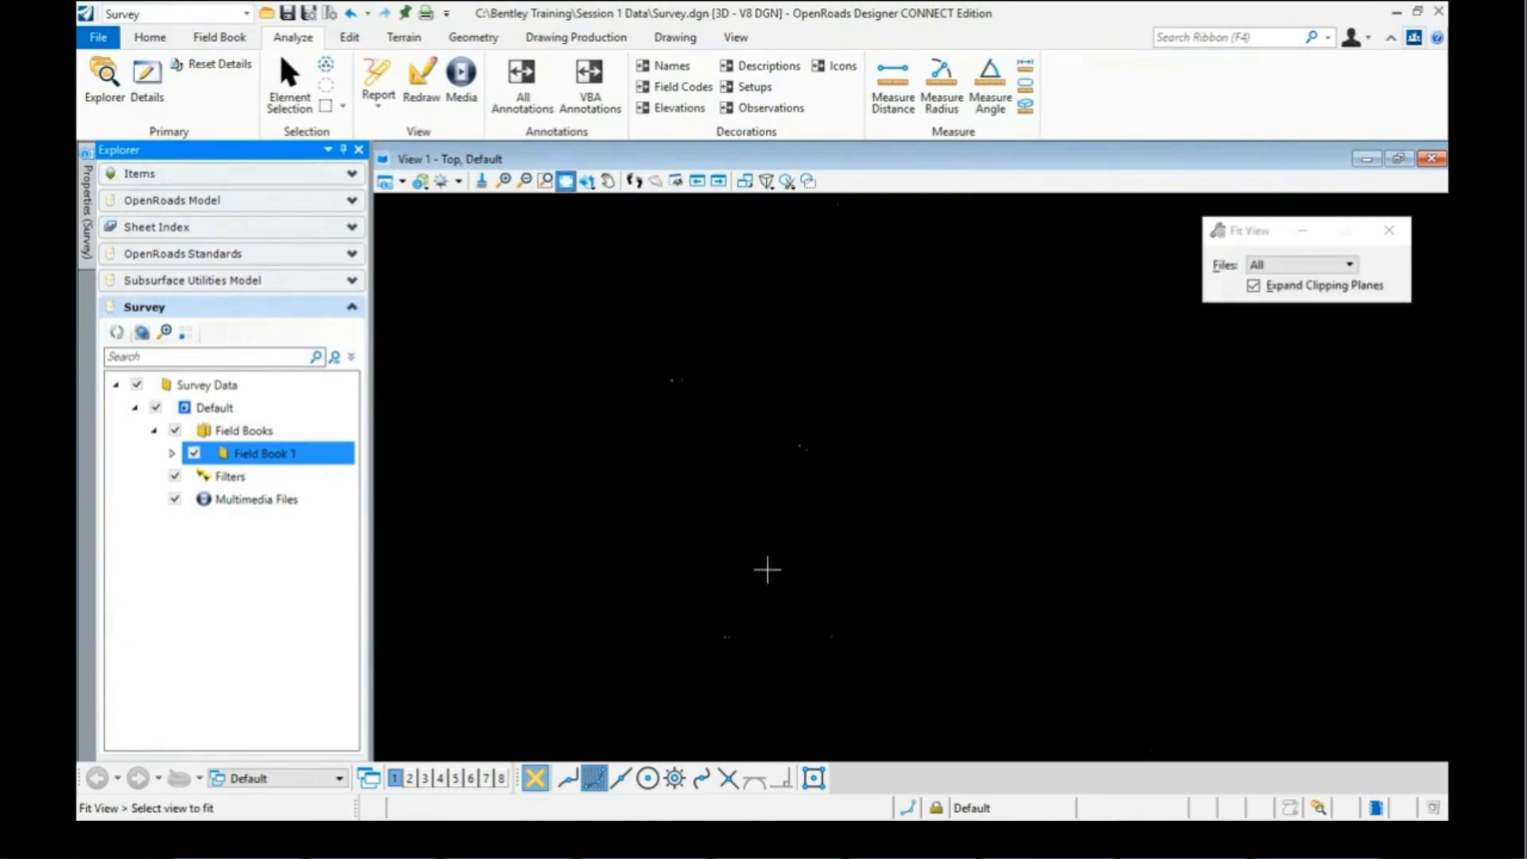
click(671, 380)
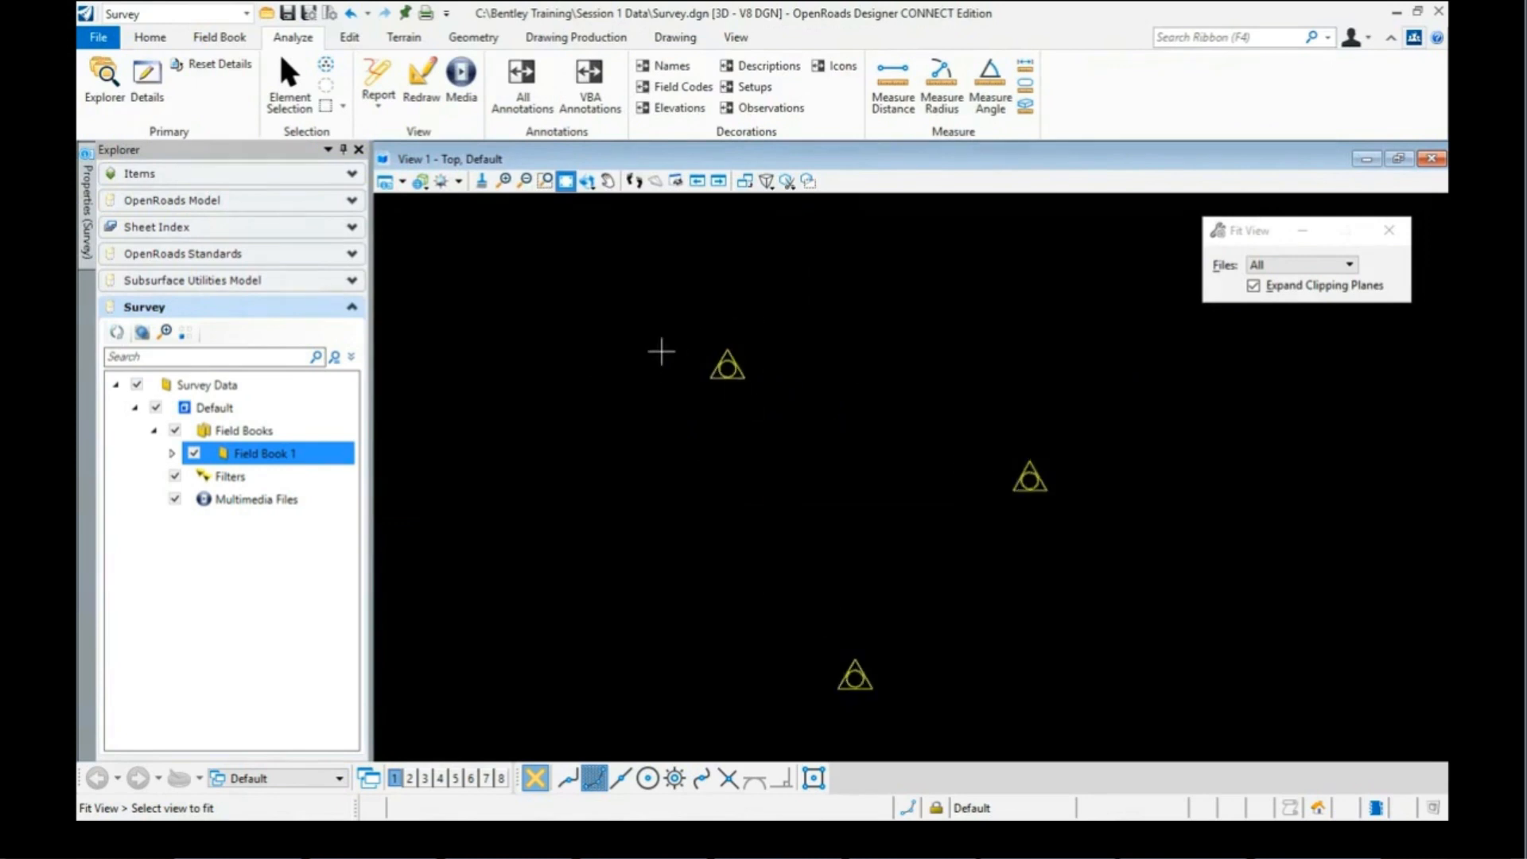
scroll(661, 350, down, 5)
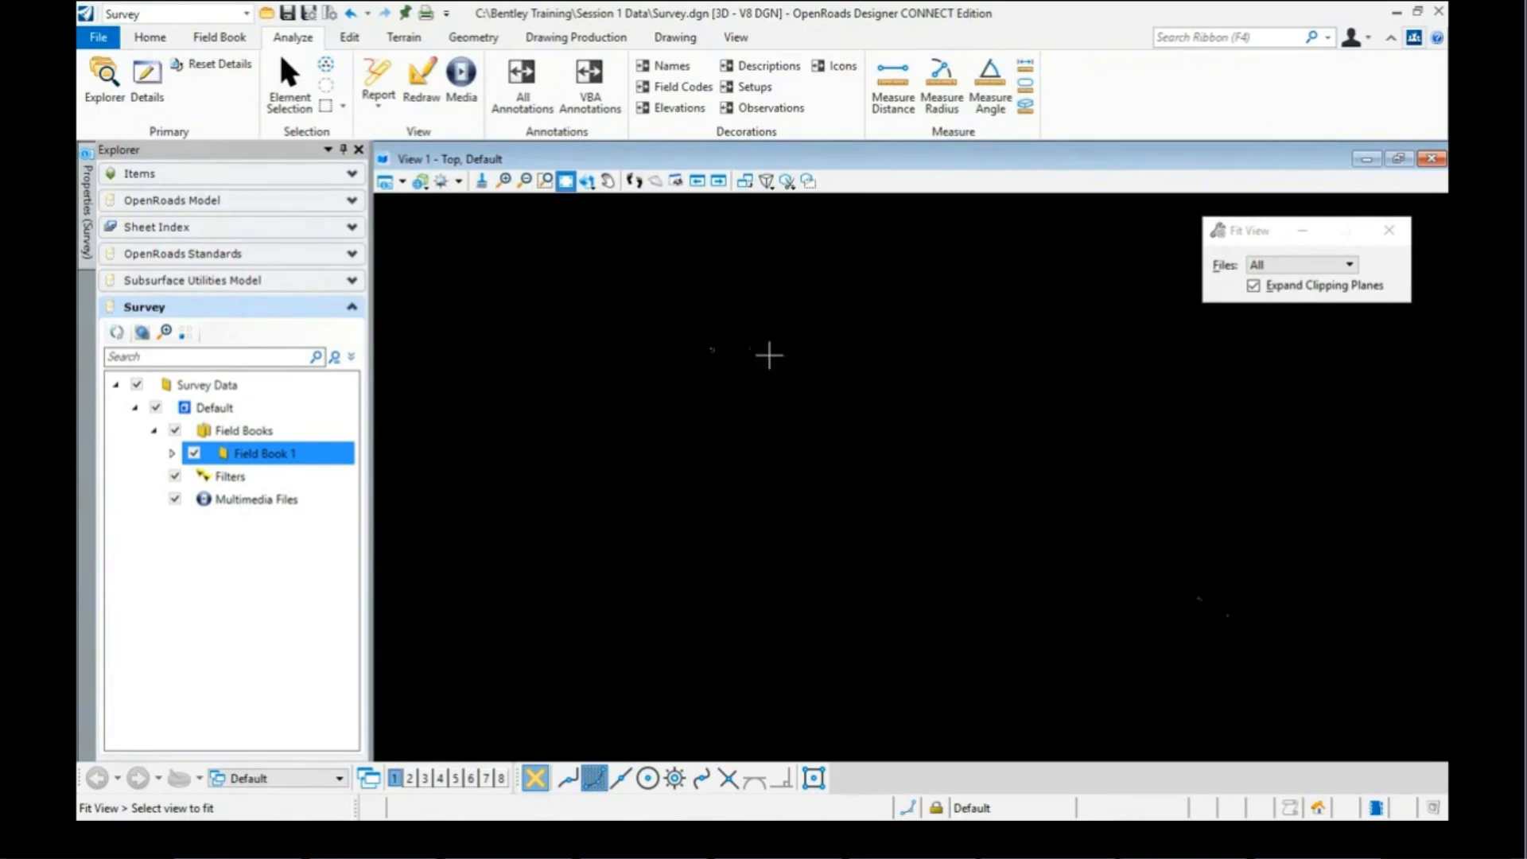
scroll(712, 386, down, 5)
click(255, 460)
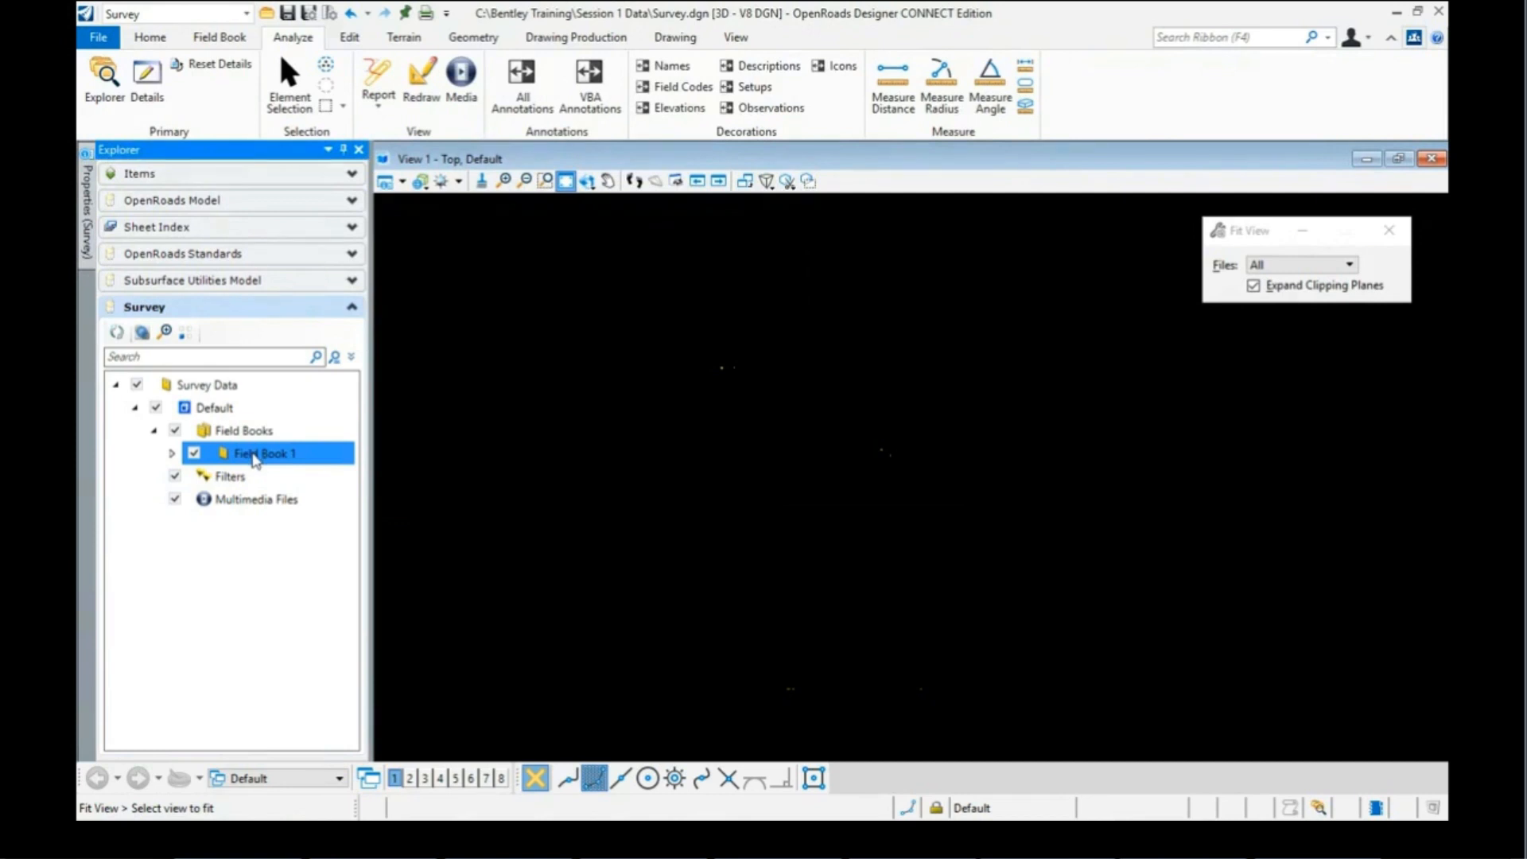
Step: Import the RW5 files BWC-2e through BWC-11e into Field Book 1
right_click(255, 458)
mouse_move(294, 531)
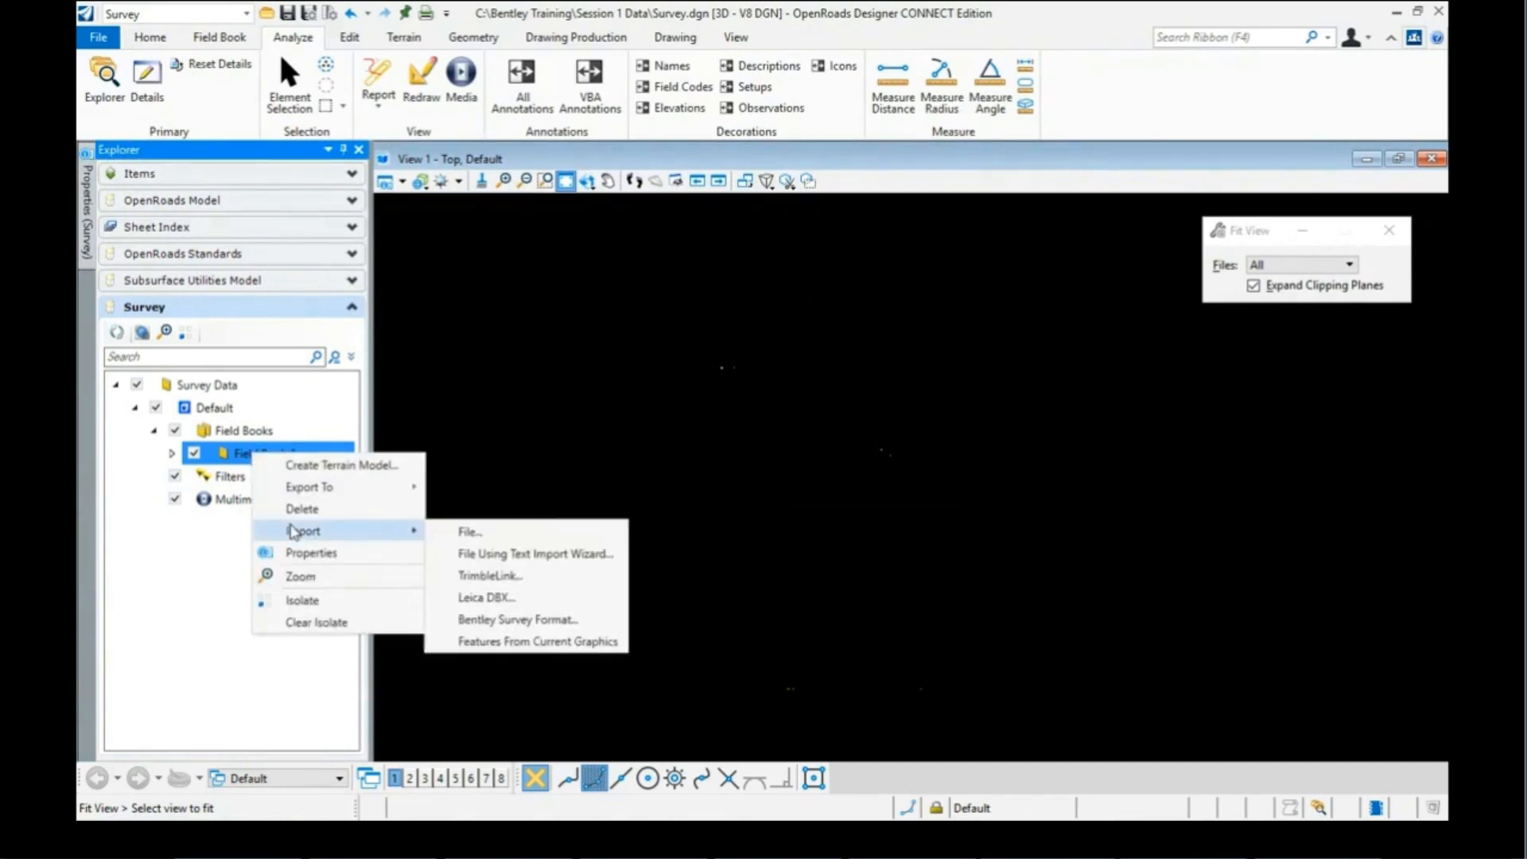
click(475, 534)
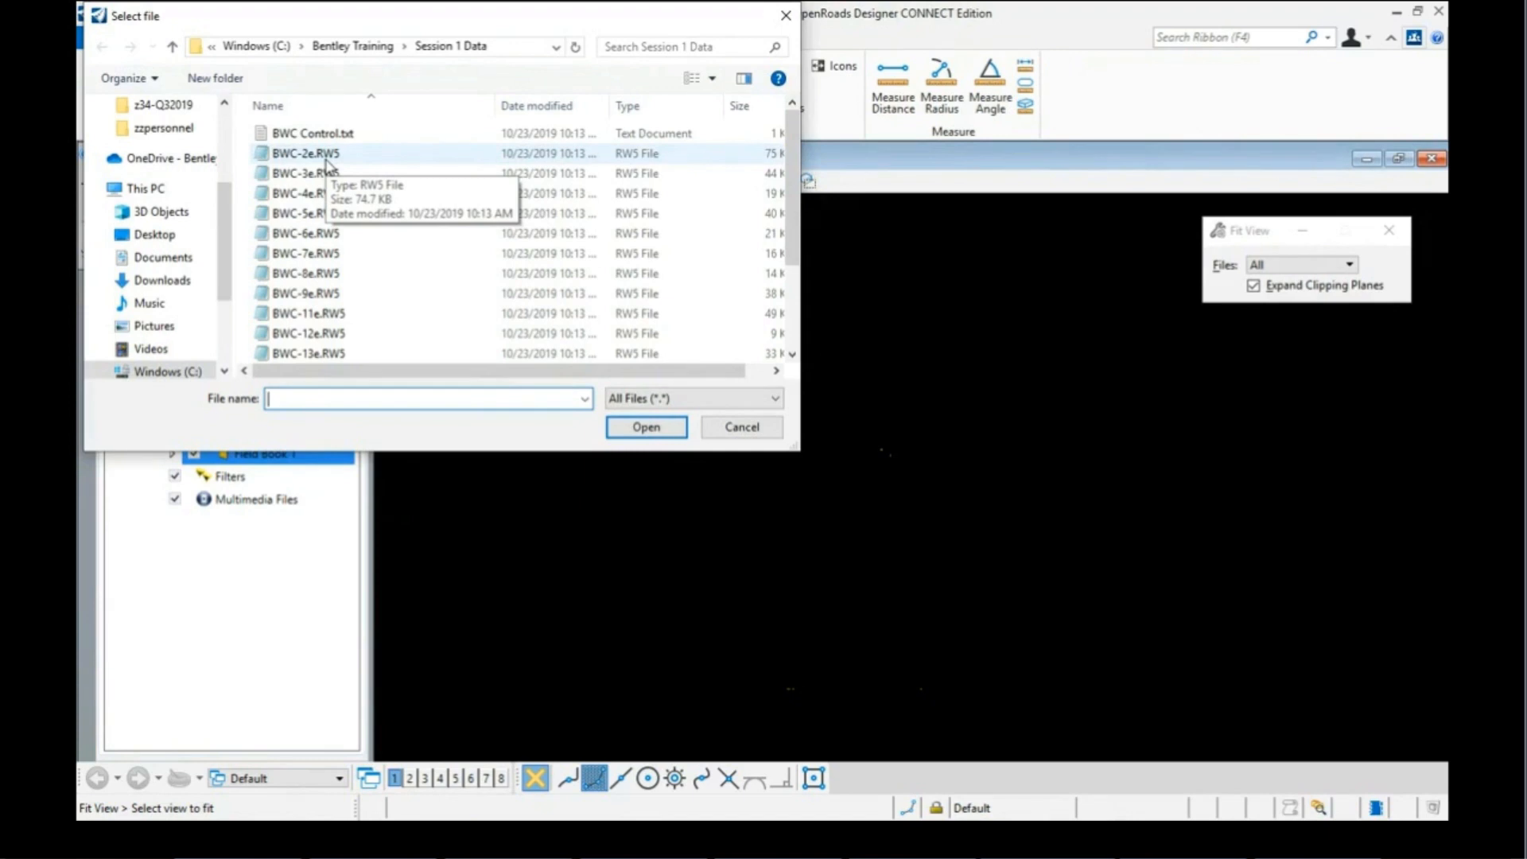
click(326, 159)
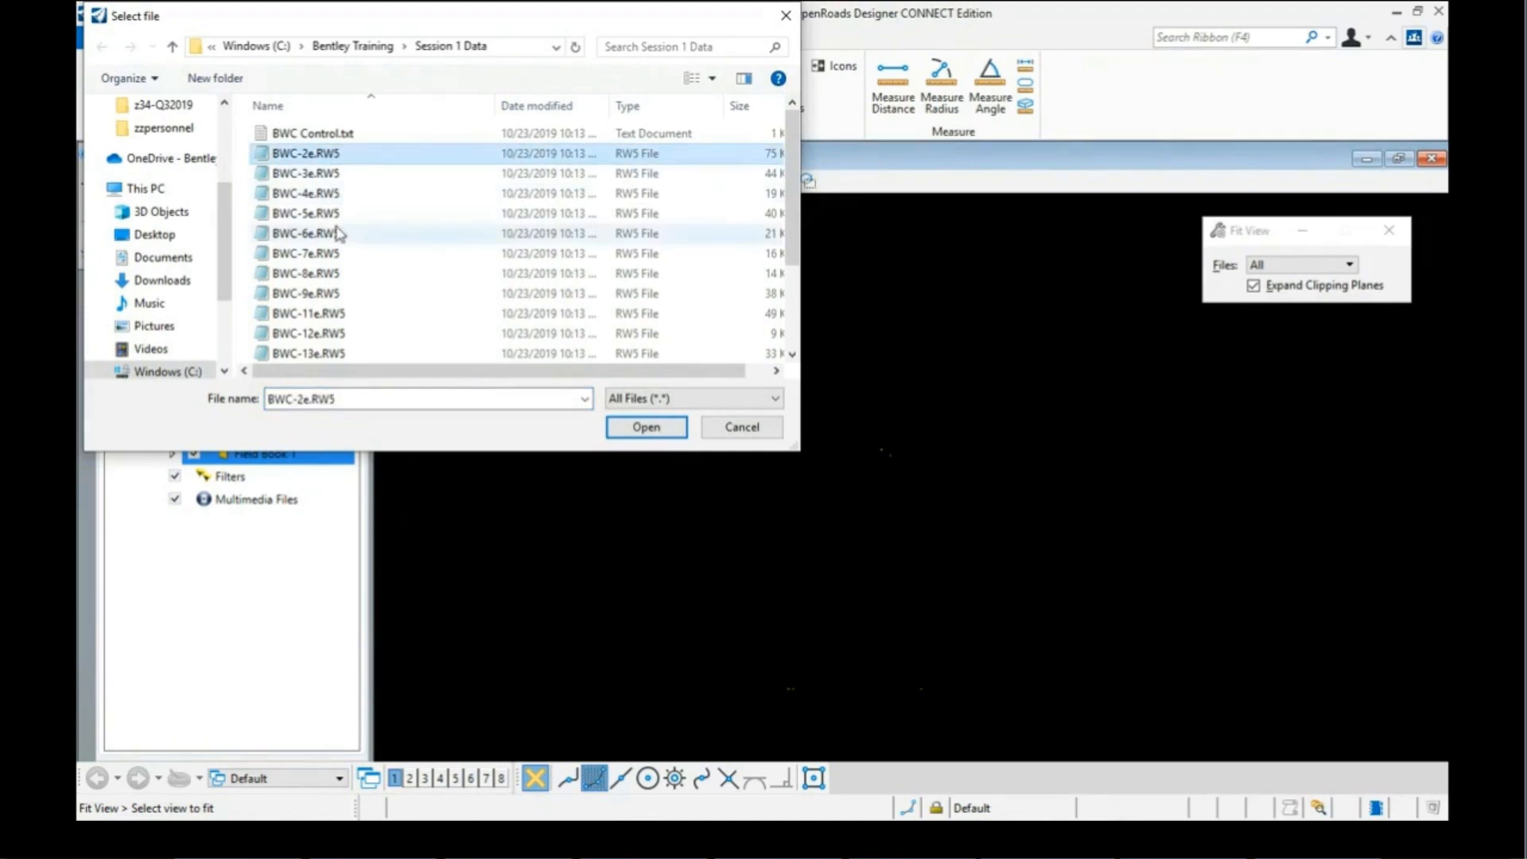
shift+click(326, 313)
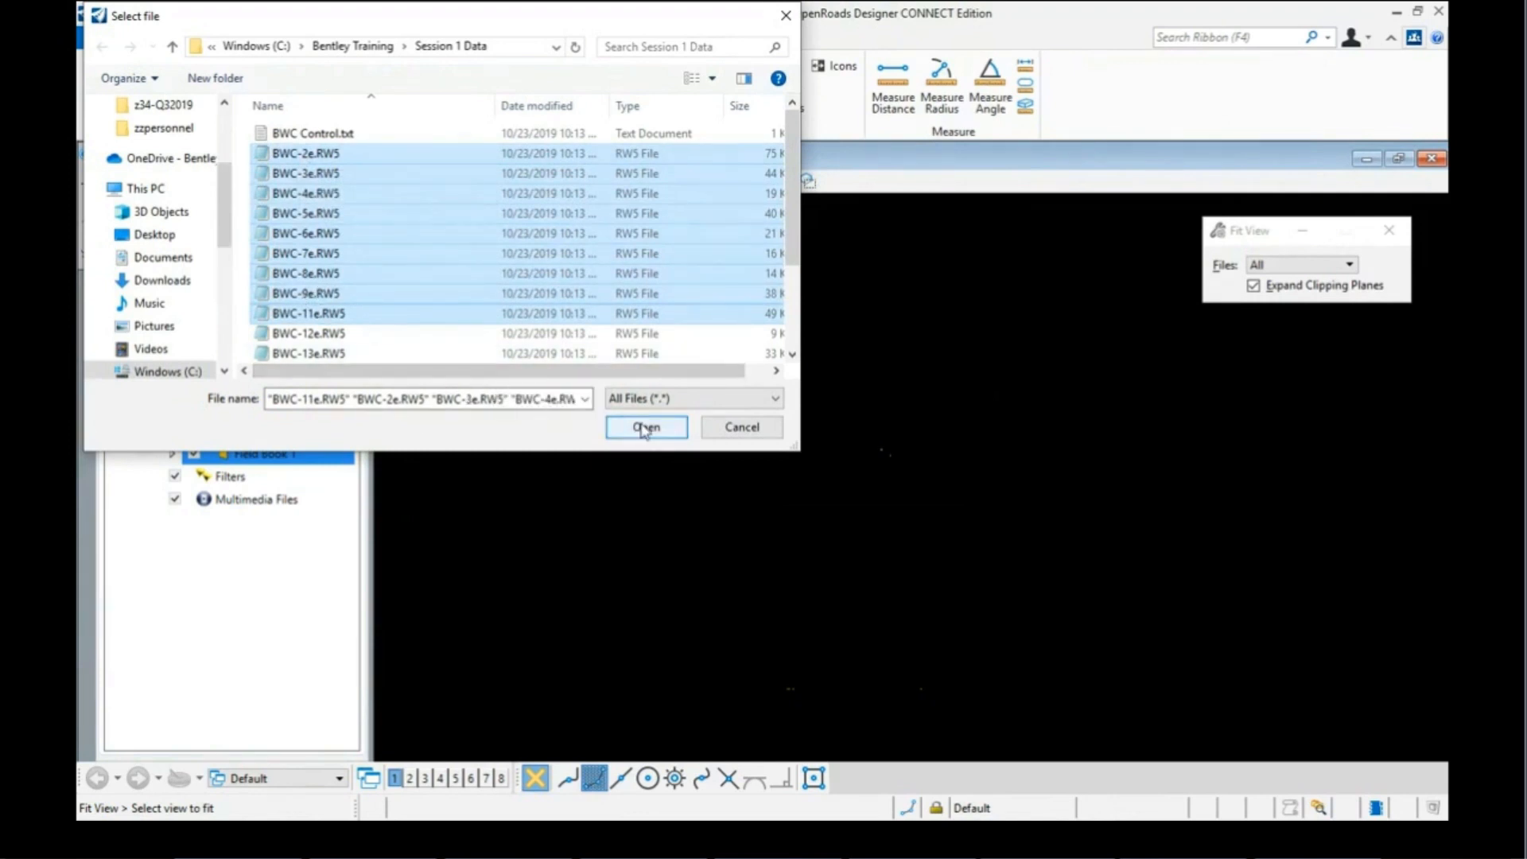
click(644, 427)
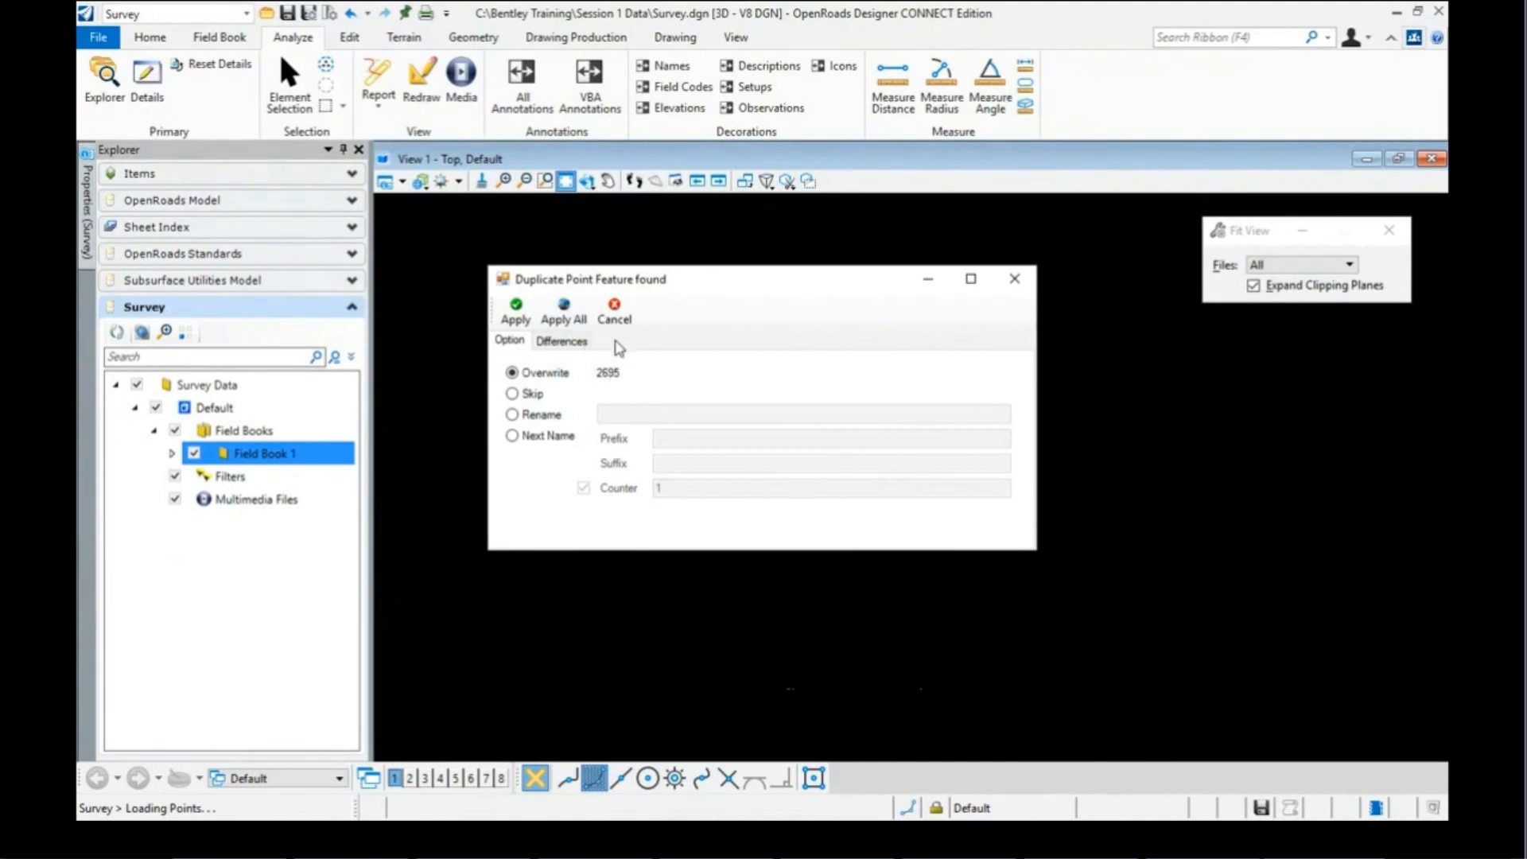
Step: Compare existing and proposed values for duplicate point 2695, then overwrite it
click(566, 343)
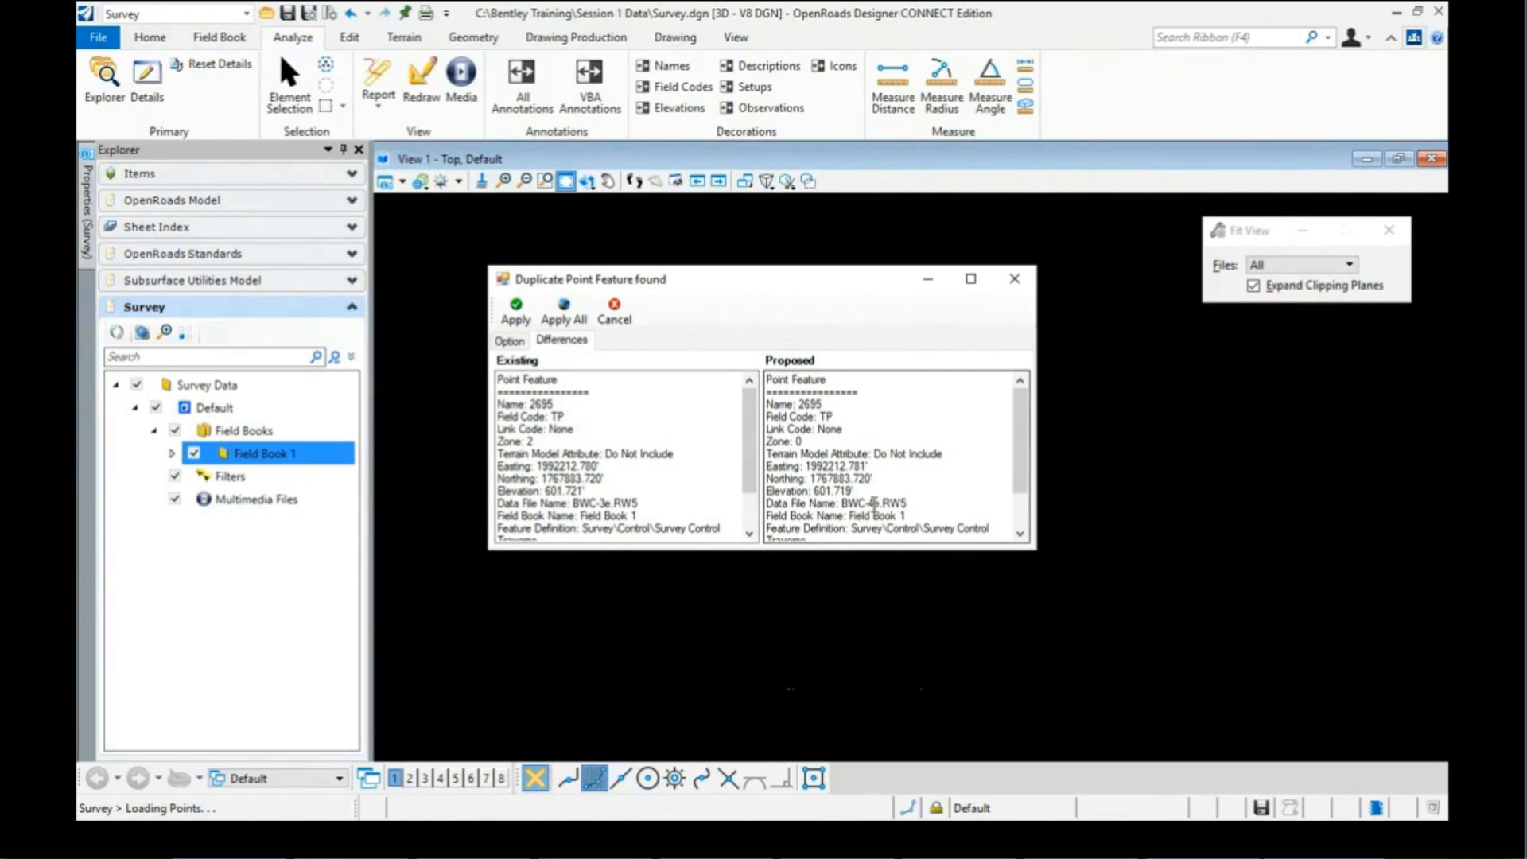
click(518, 347)
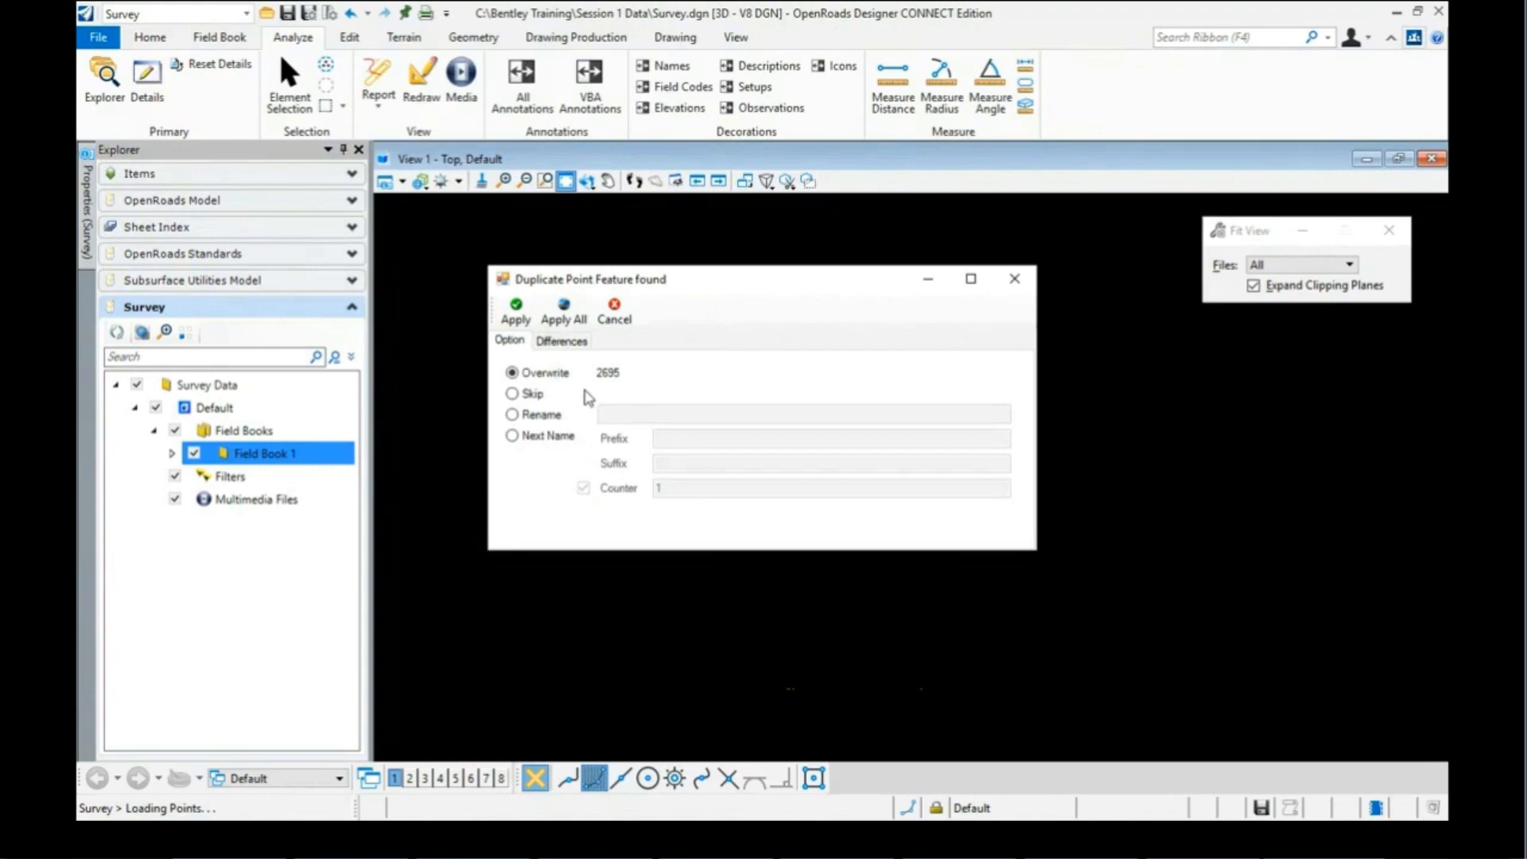
click(562, 341)
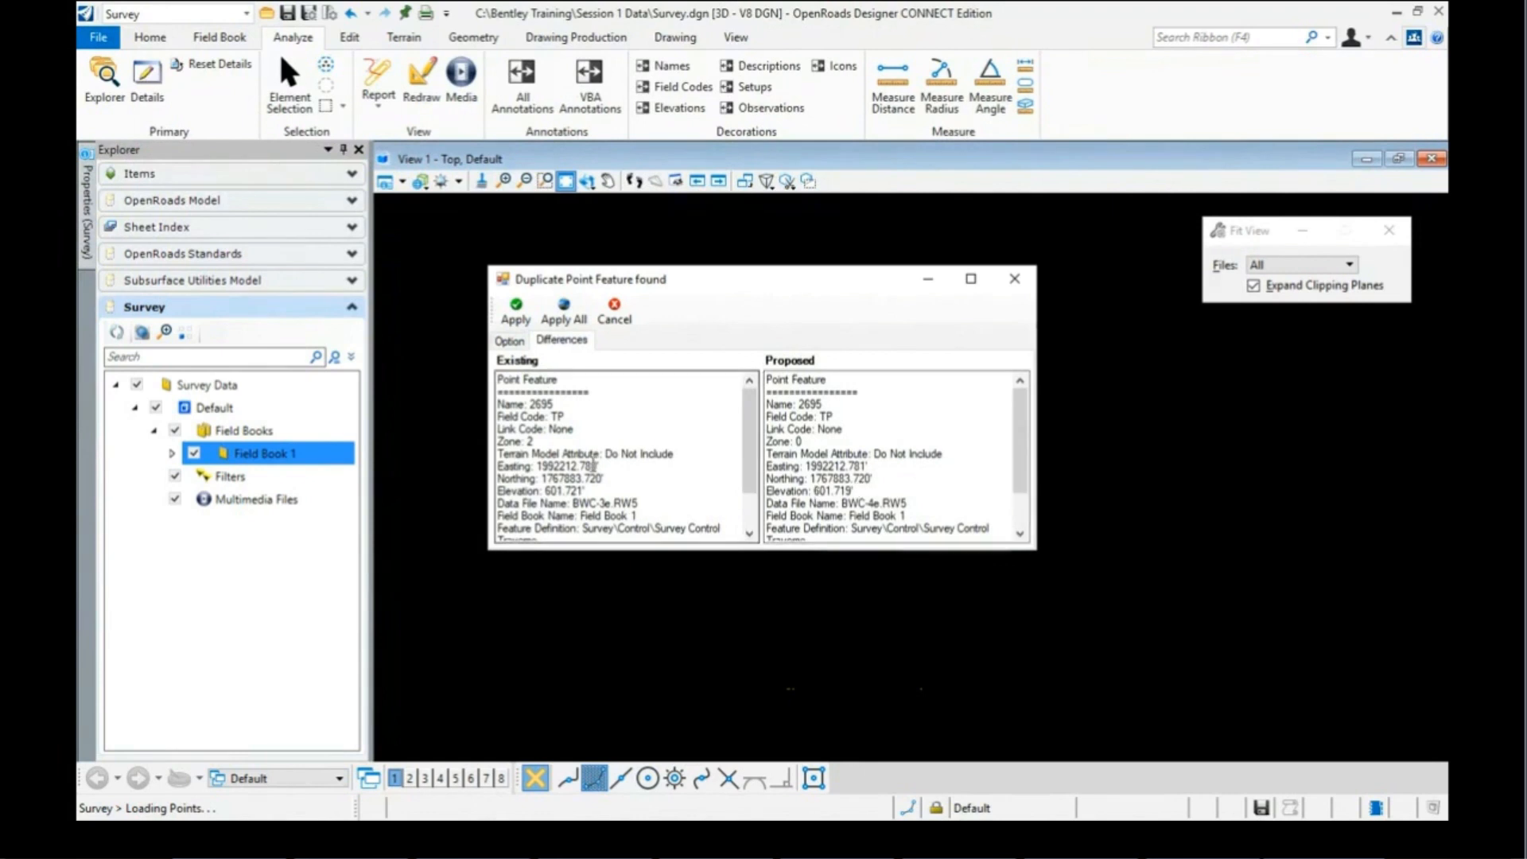
click(527, 320)
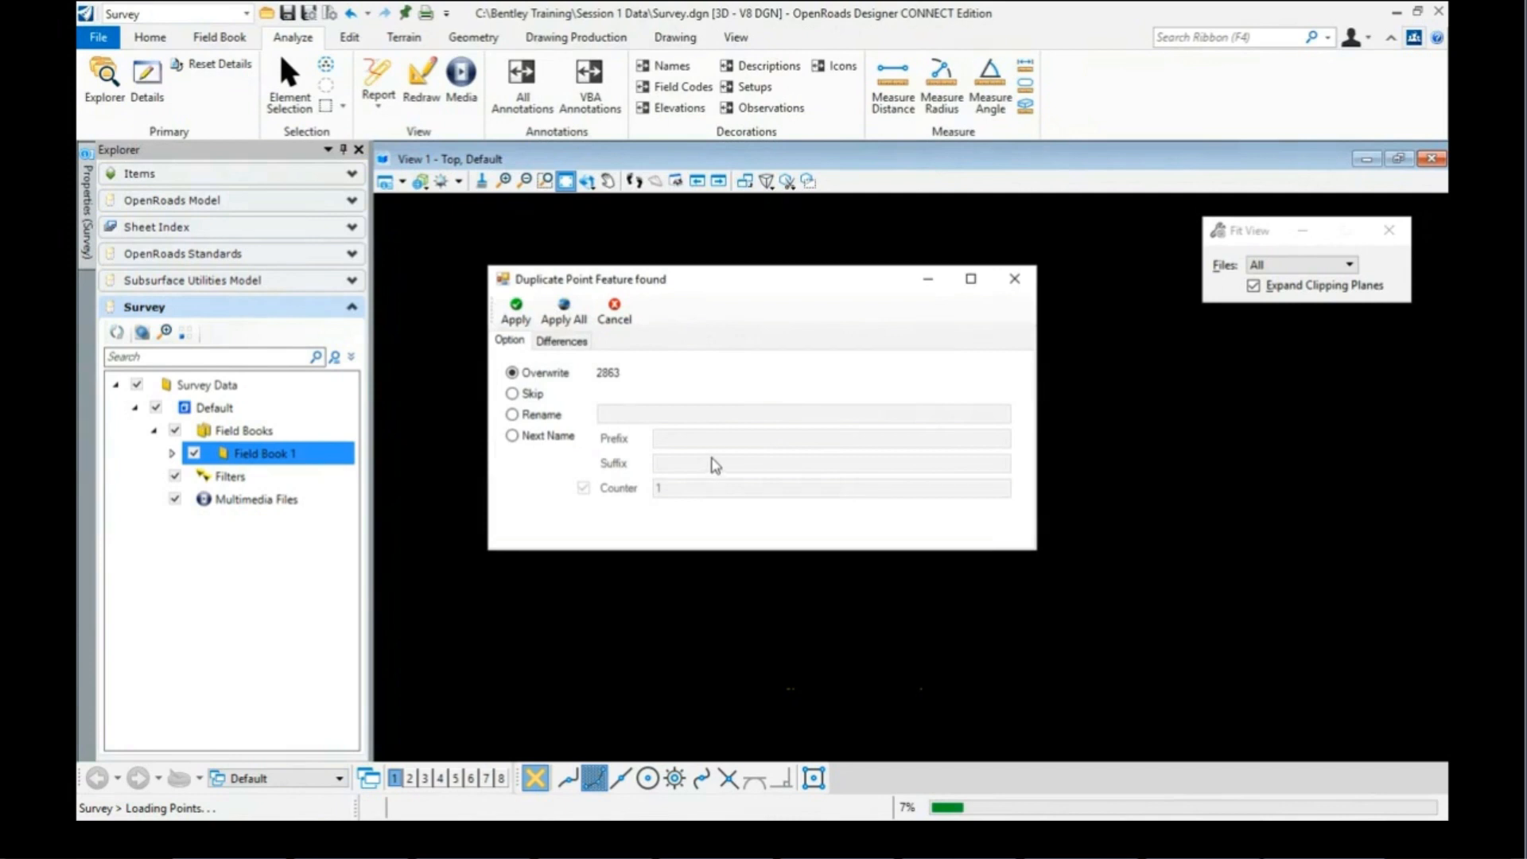
Step: Review duplicate point 2863's differences, then overwrite all remaining duplicates with Apply All
click(556, 343)
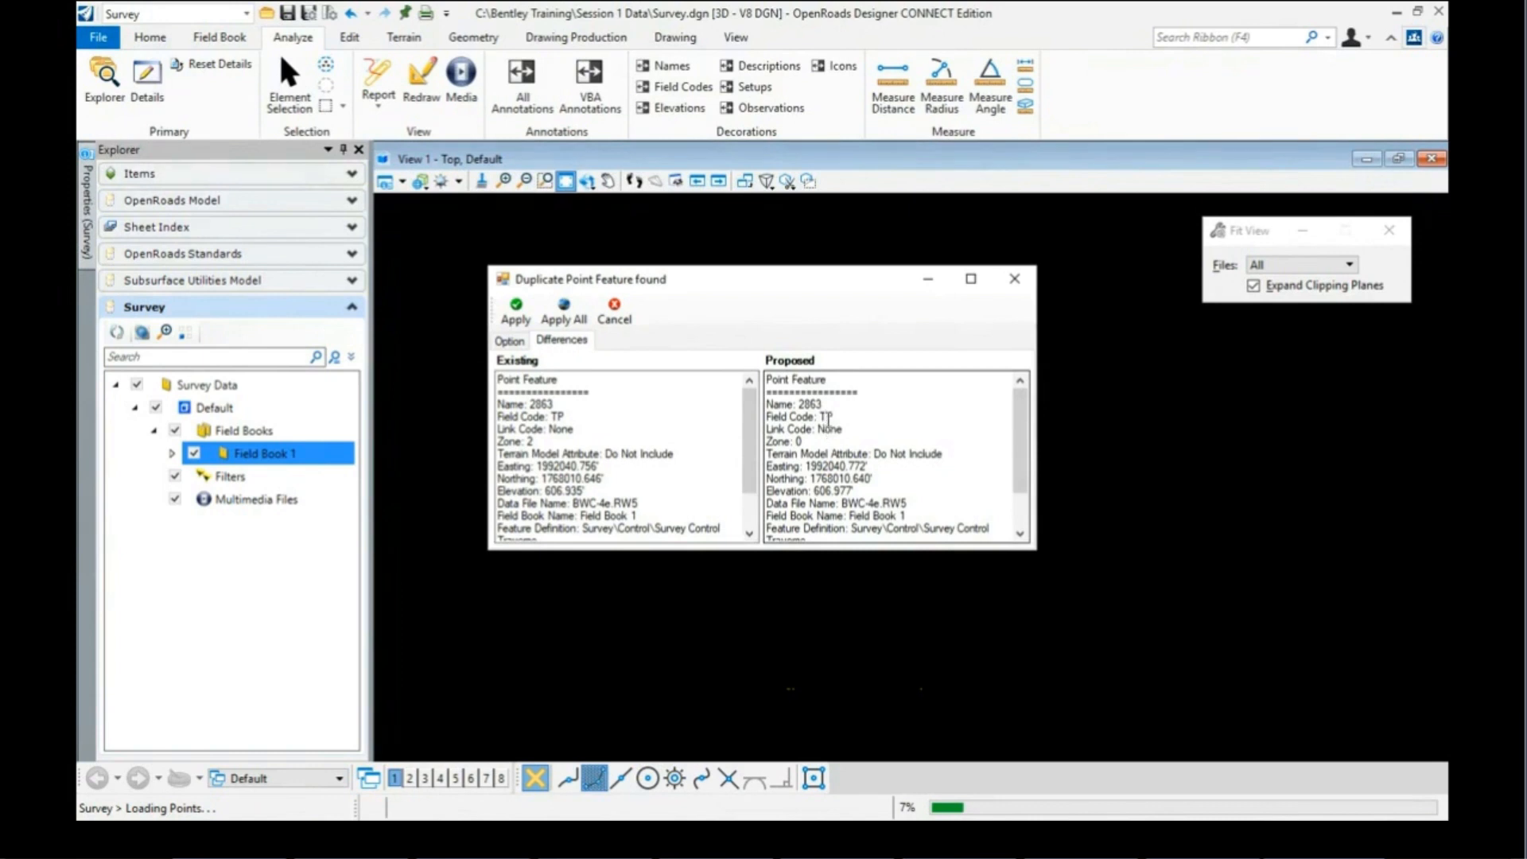
click(515, 343)
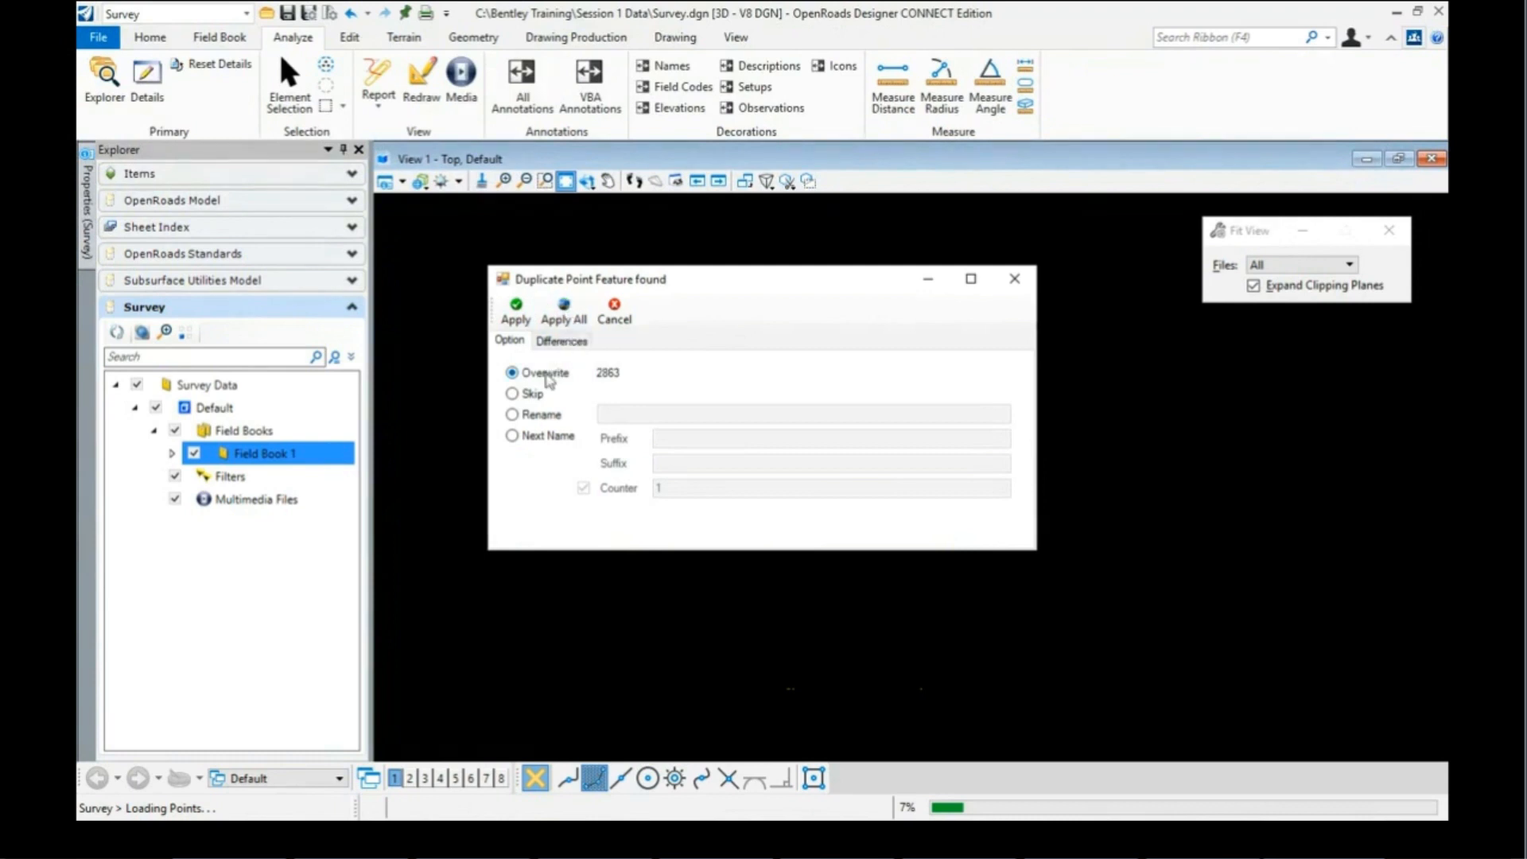
click(564, 319)
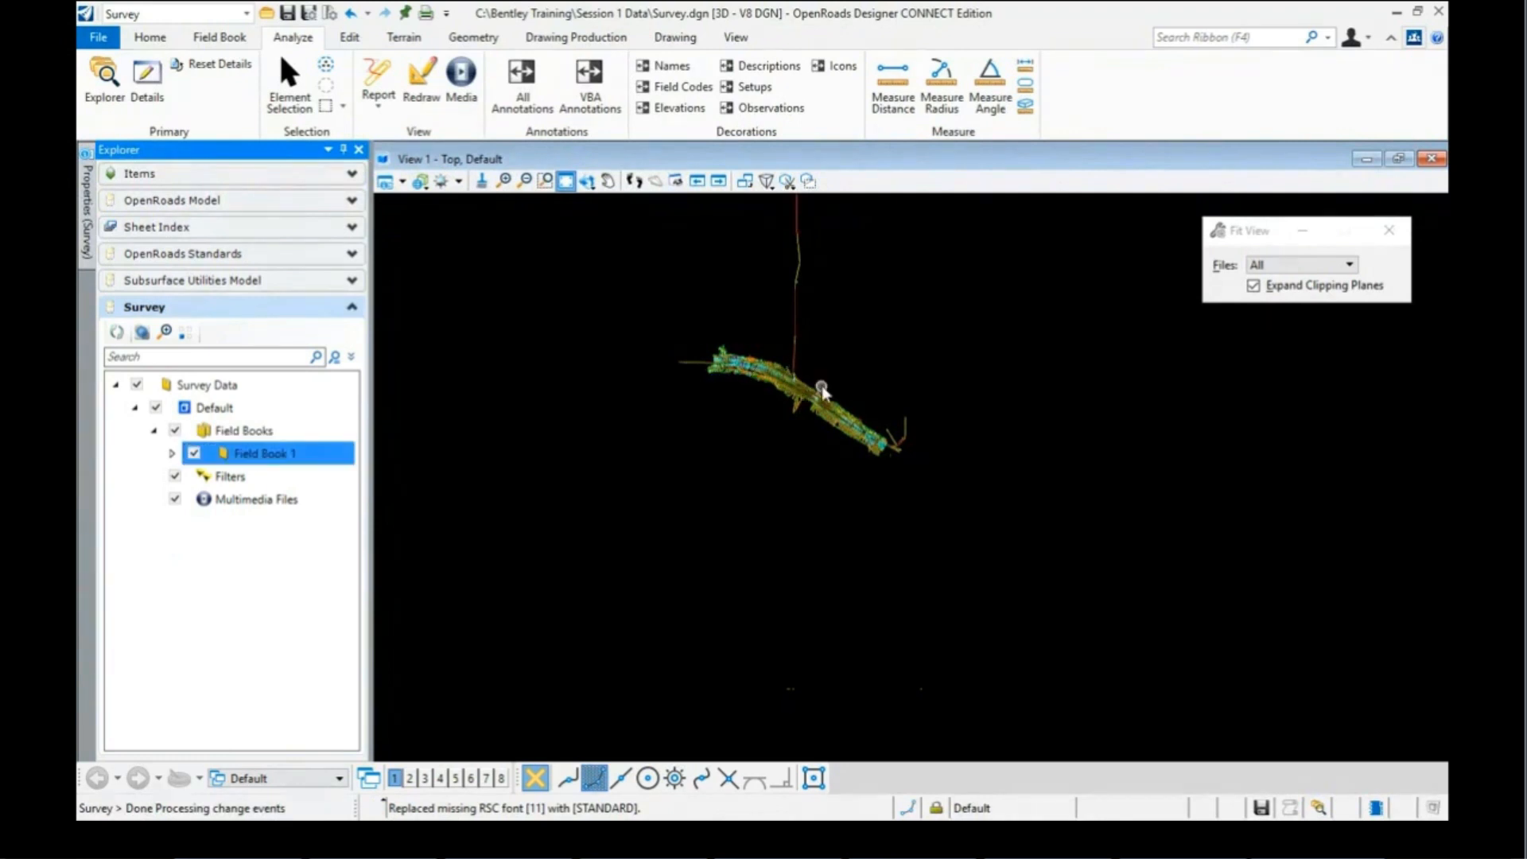
Step: Zoom into the dense observation lines and read observation 3624's field data (COMM, 7.000' rod height, BWC-6e.RW5)
scroll(819, 389, up, 6)
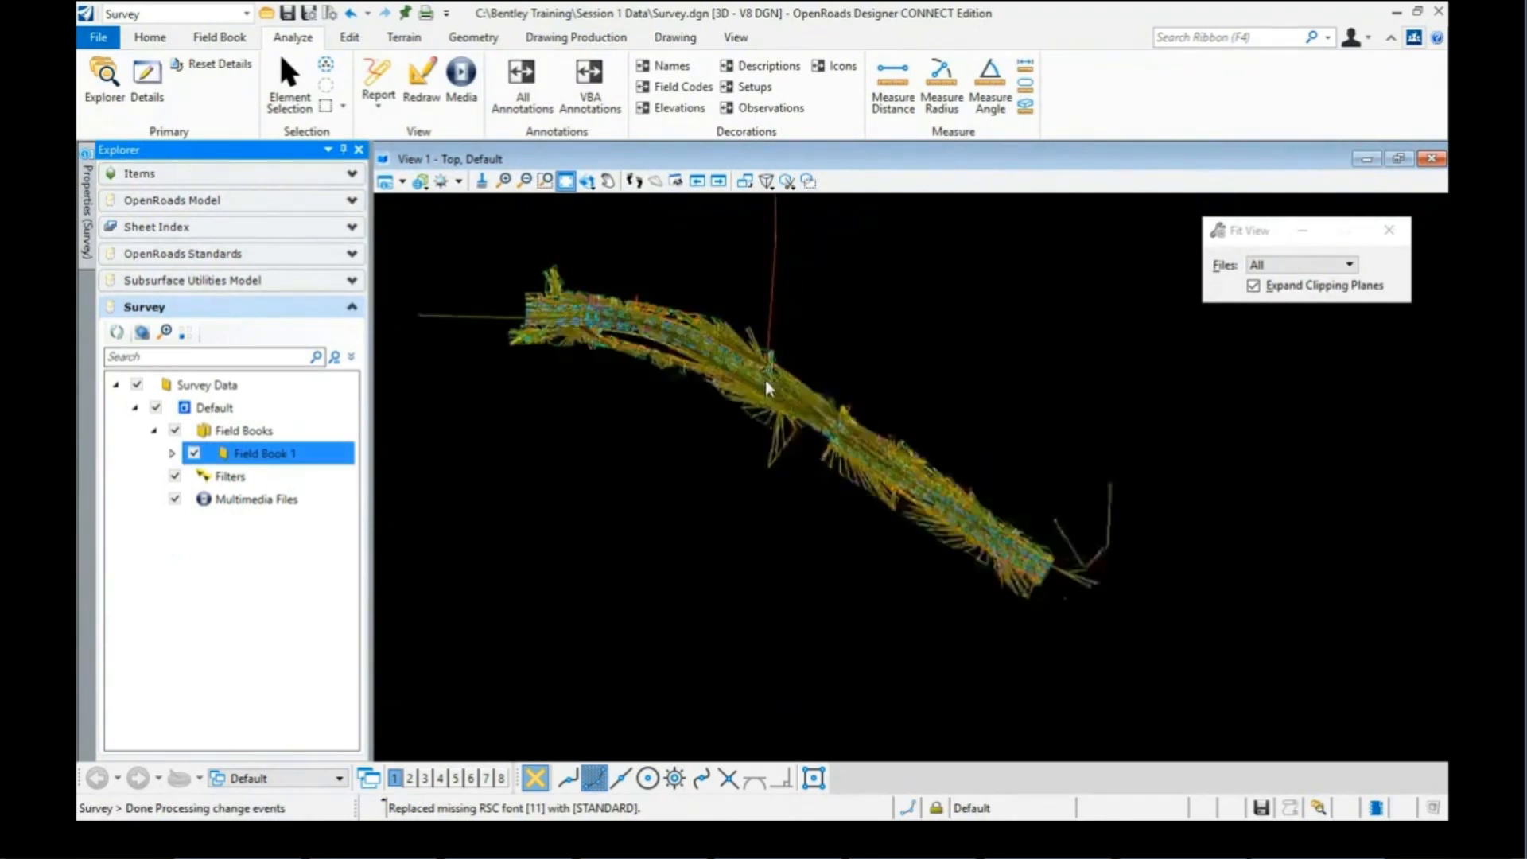
scroll(700, 334, up, 2)
scroll(739, 327, up, 2)
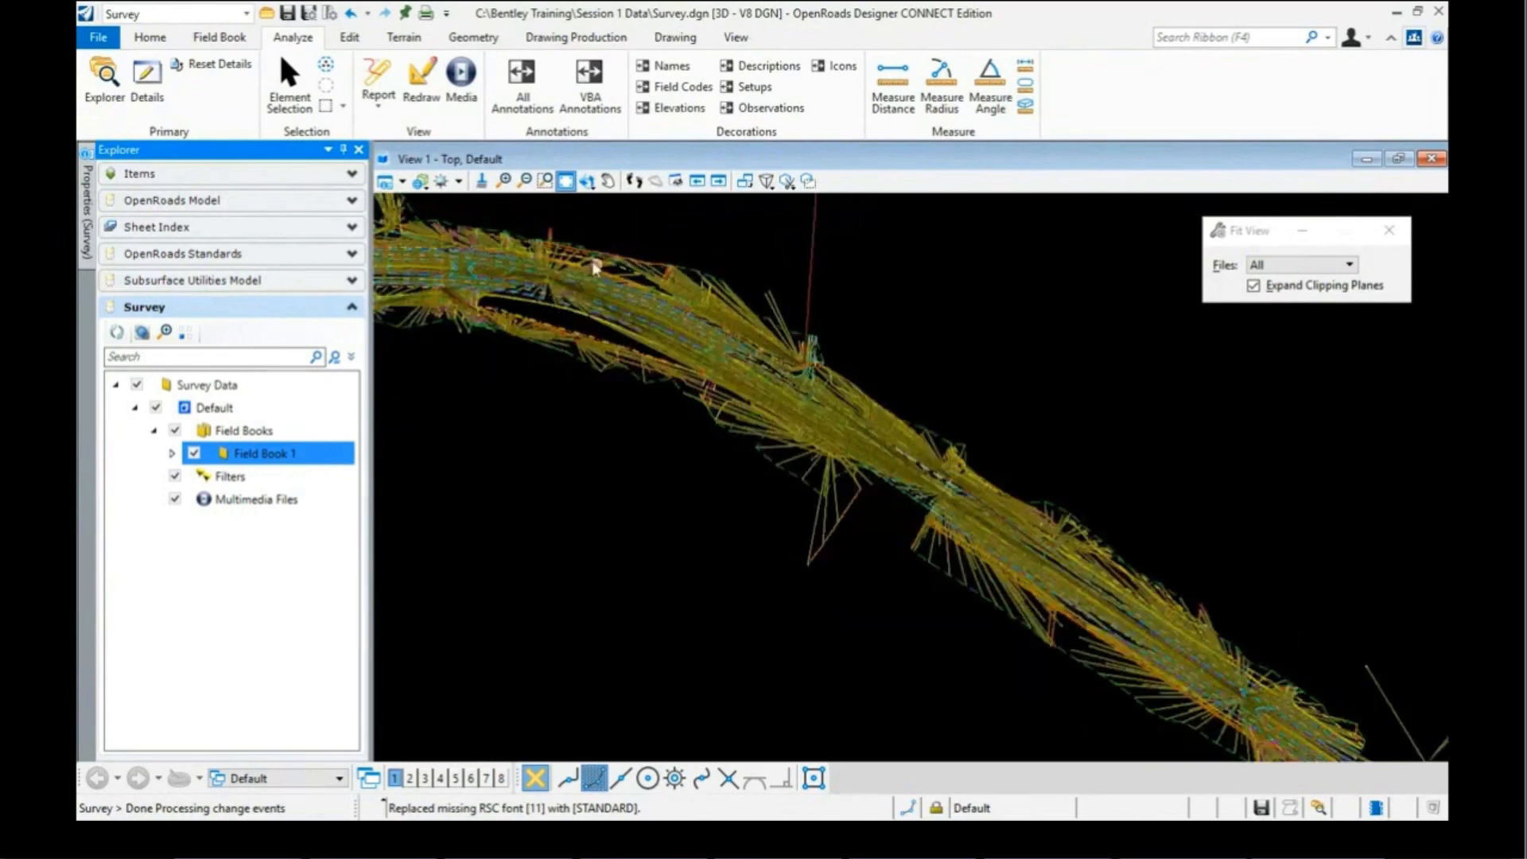
scroll(719, 314, up, 3)
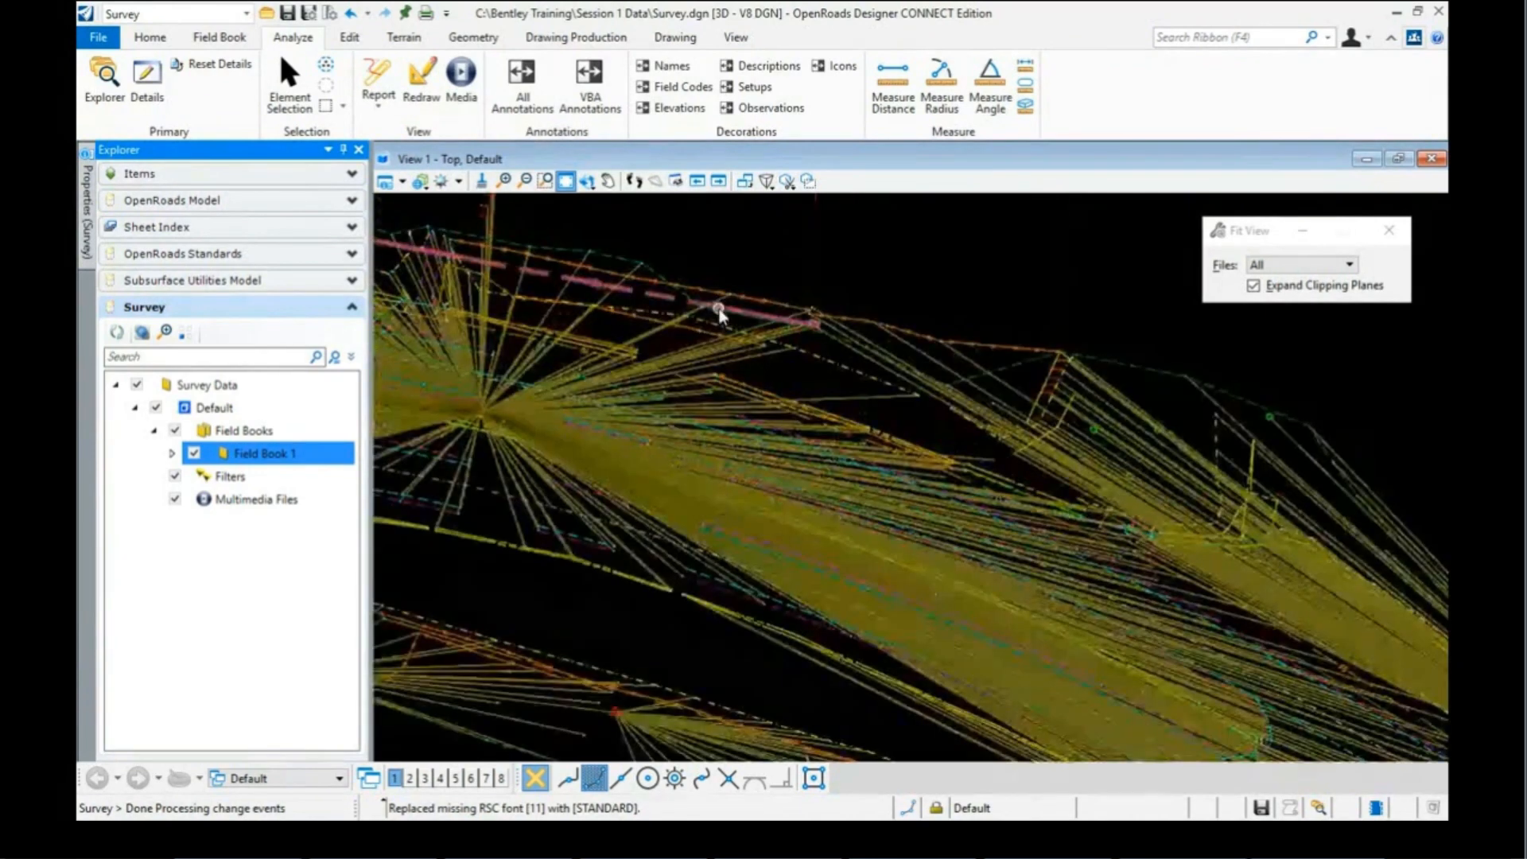
scroll(719, 314, up, 1)
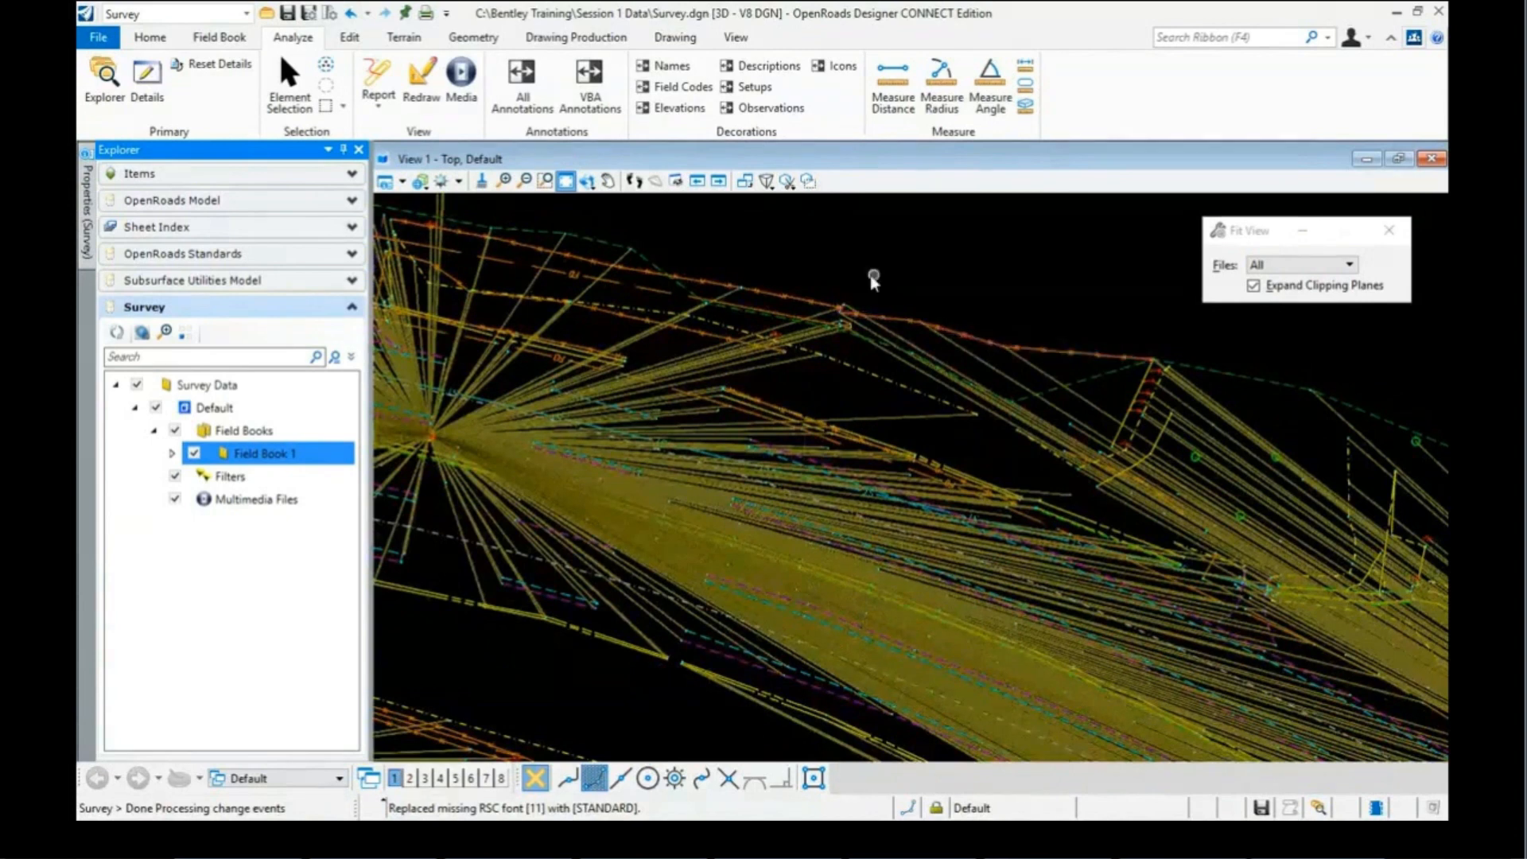
scroll(873, 278, down, 4)
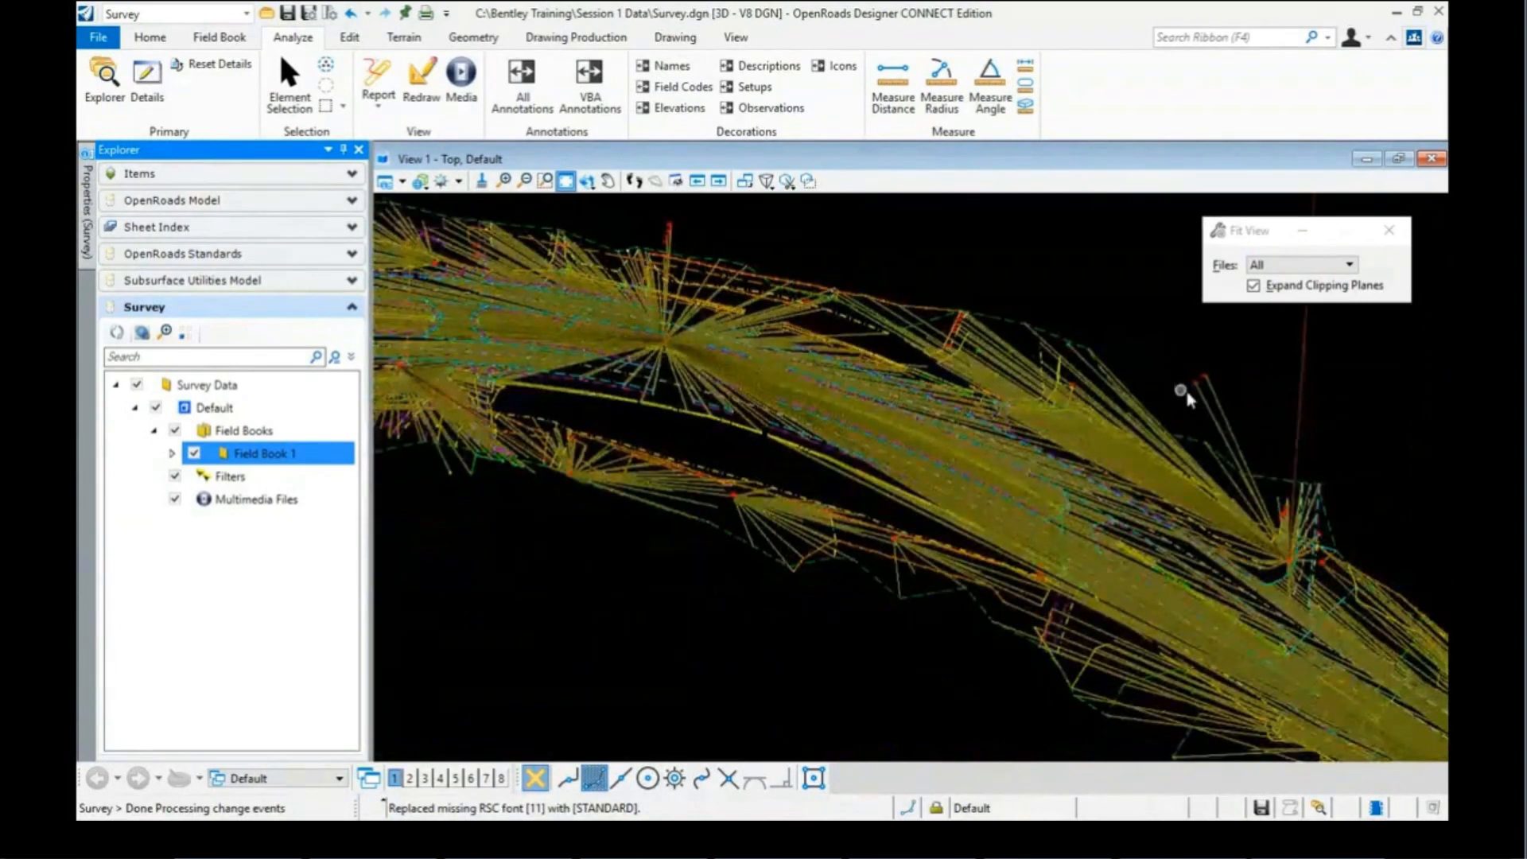
scroll(825, 328, down, 2)
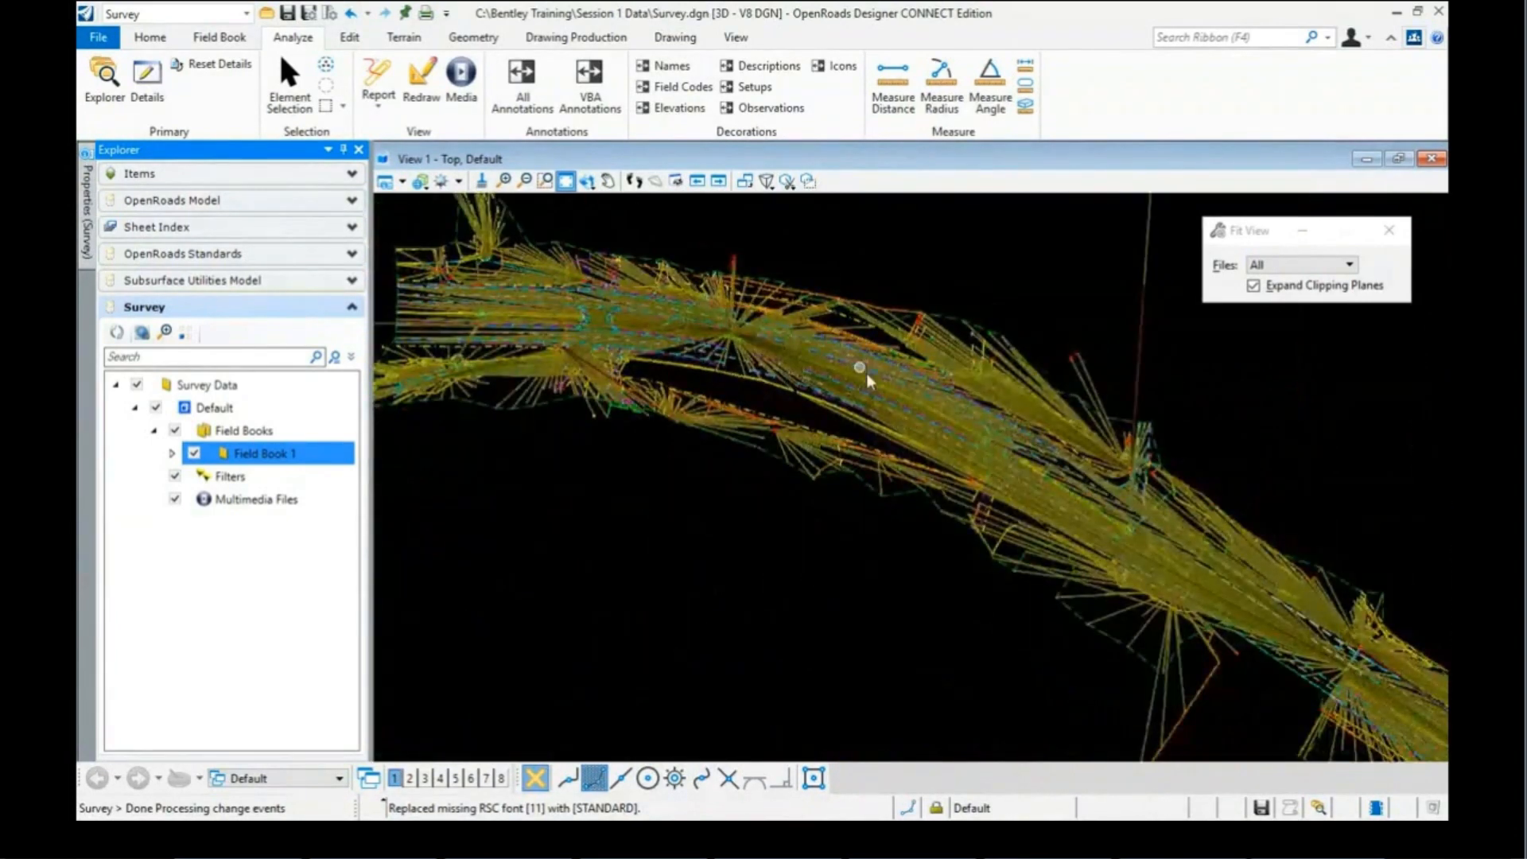
scroll(865, 374, down, 1)
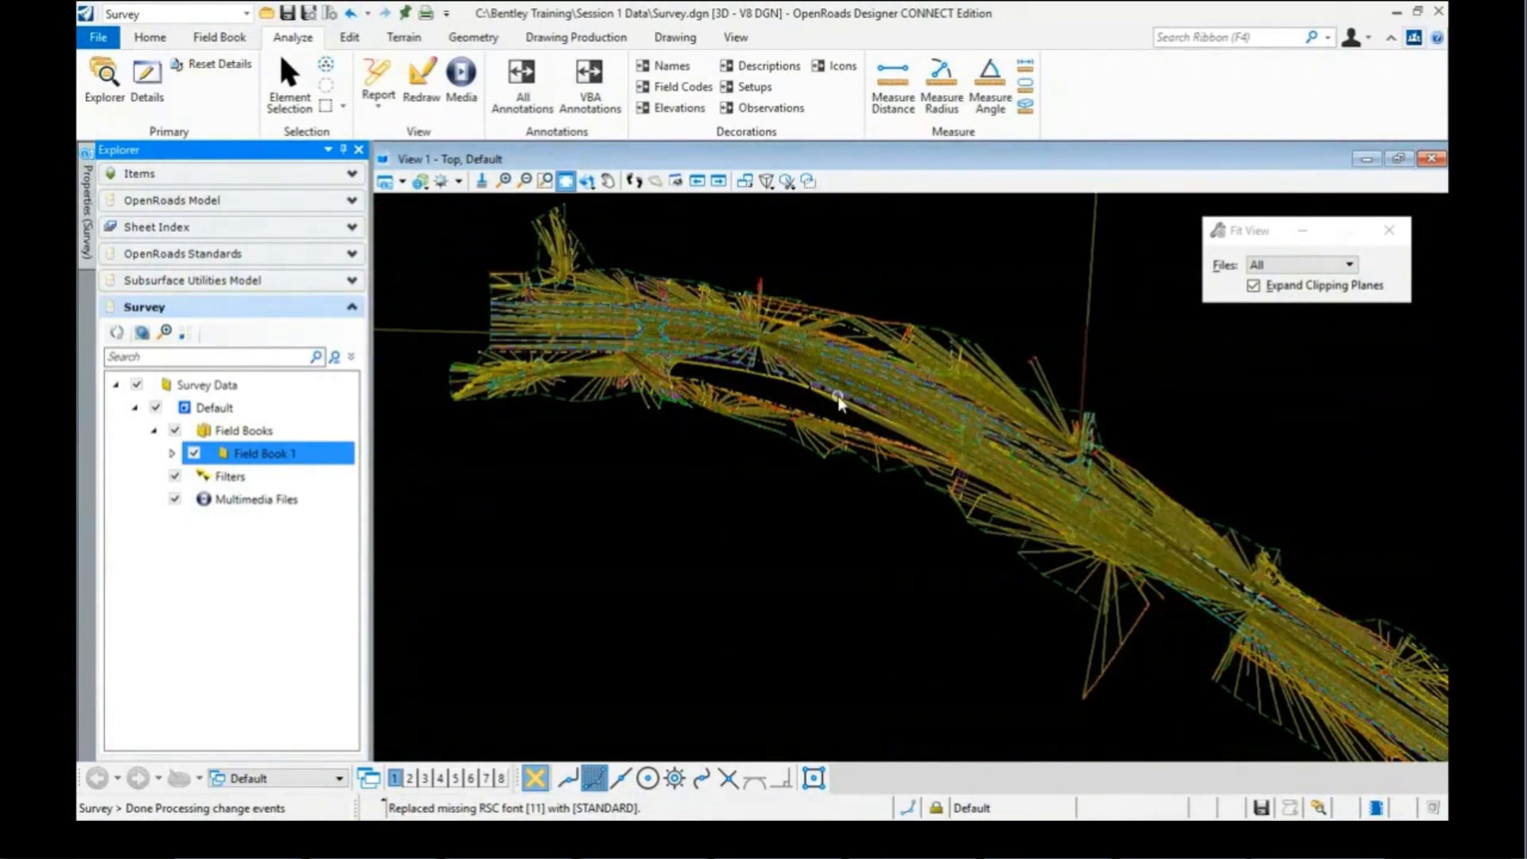
mouse_move(839, 402)
mouse_move(828, 358)
Step: Fit the whole survey in View 1, switch to element selection, and zoom back into the observations
scroll(869, 327, up, 4)
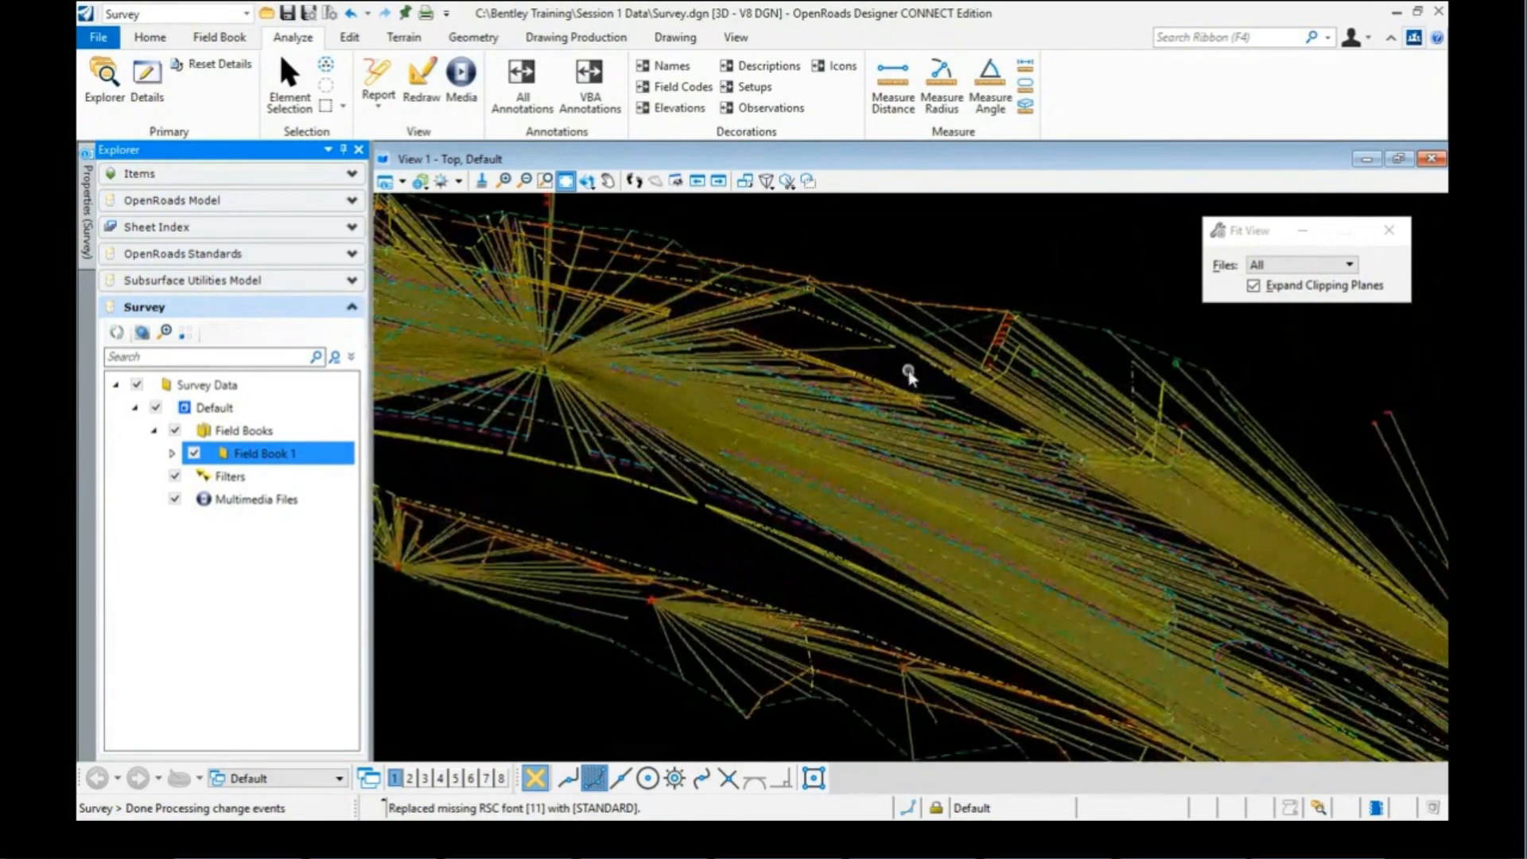
scroll(896, 352, up, 2)
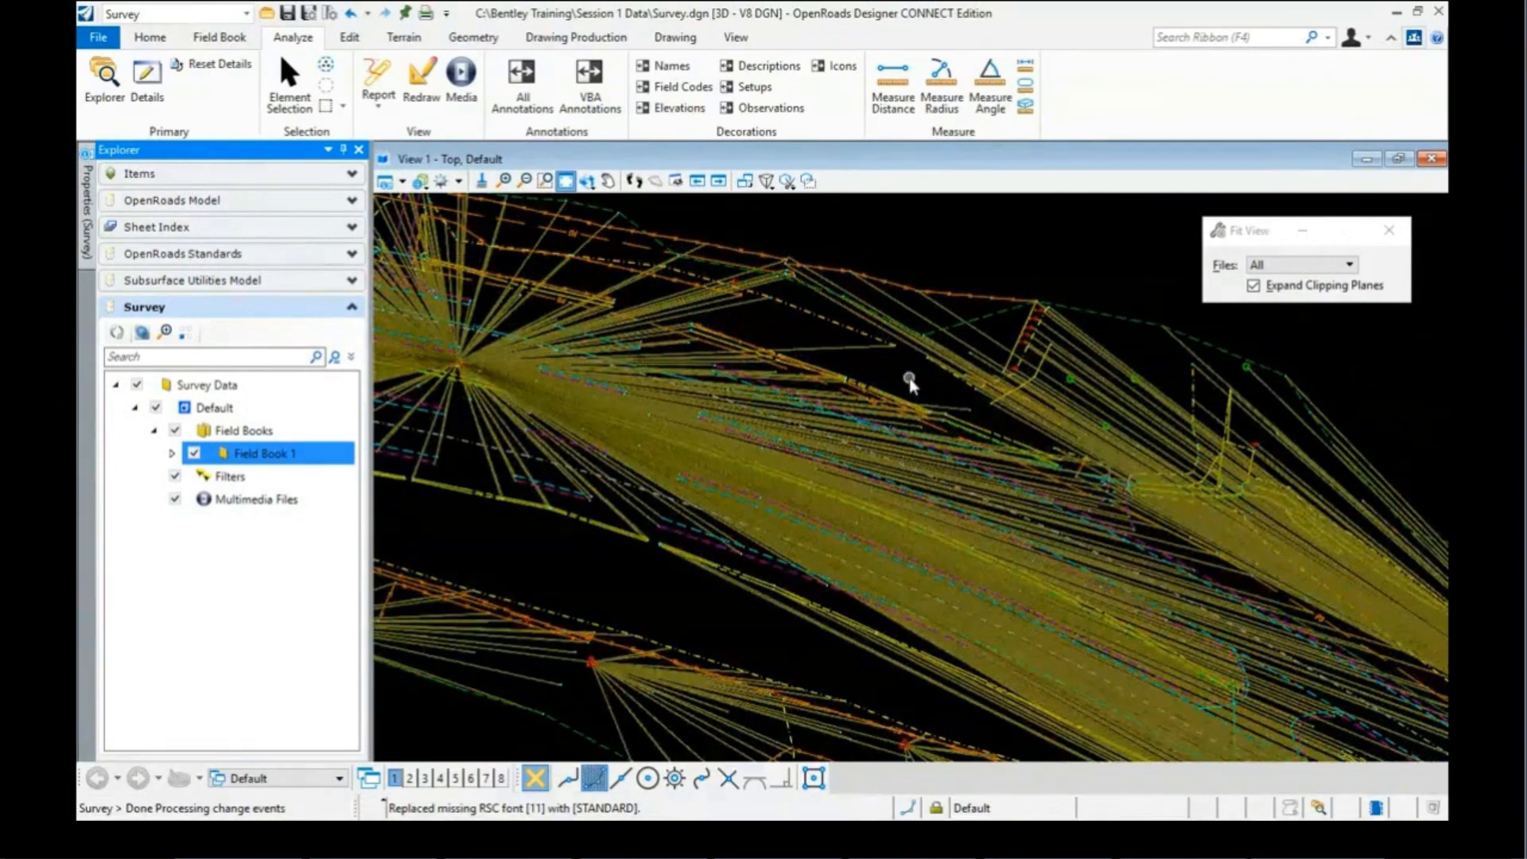
scroll(911, 379, down, 1)
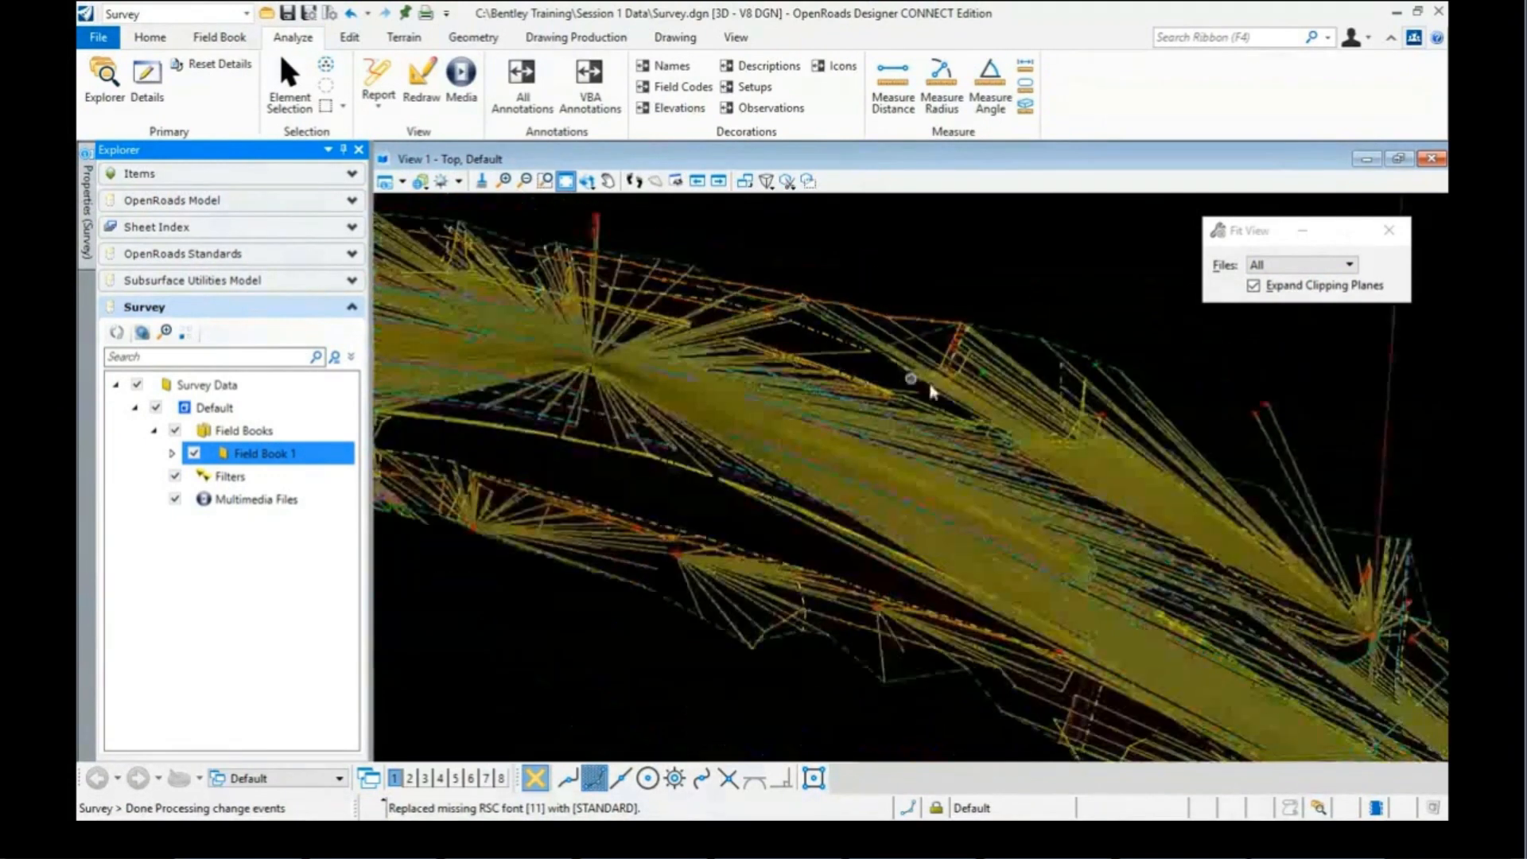
scroll(1079, 458, up, 2)
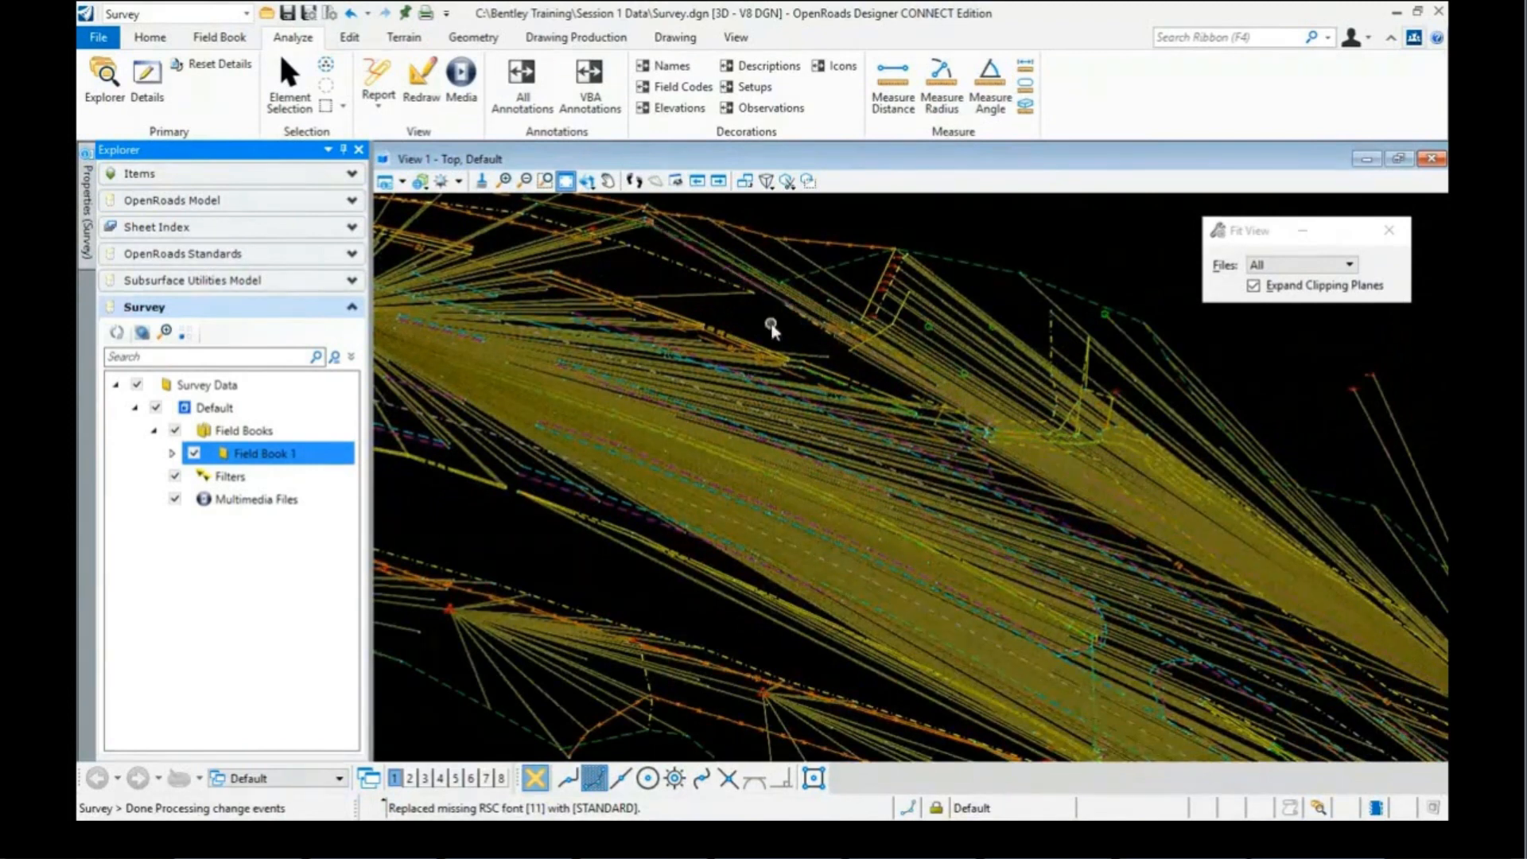
click(771, 306)
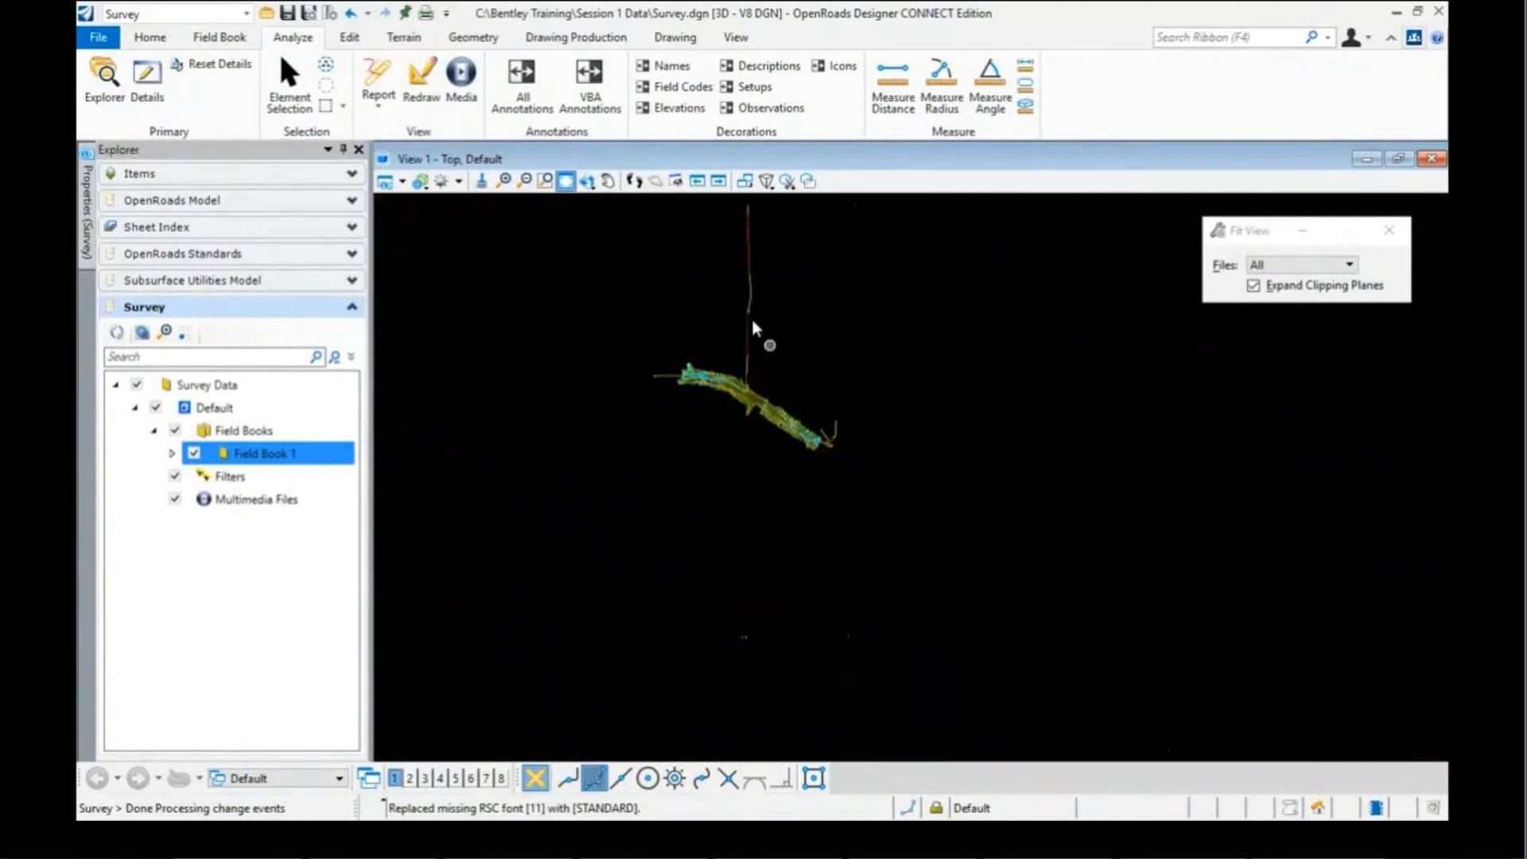
click(289, 89)
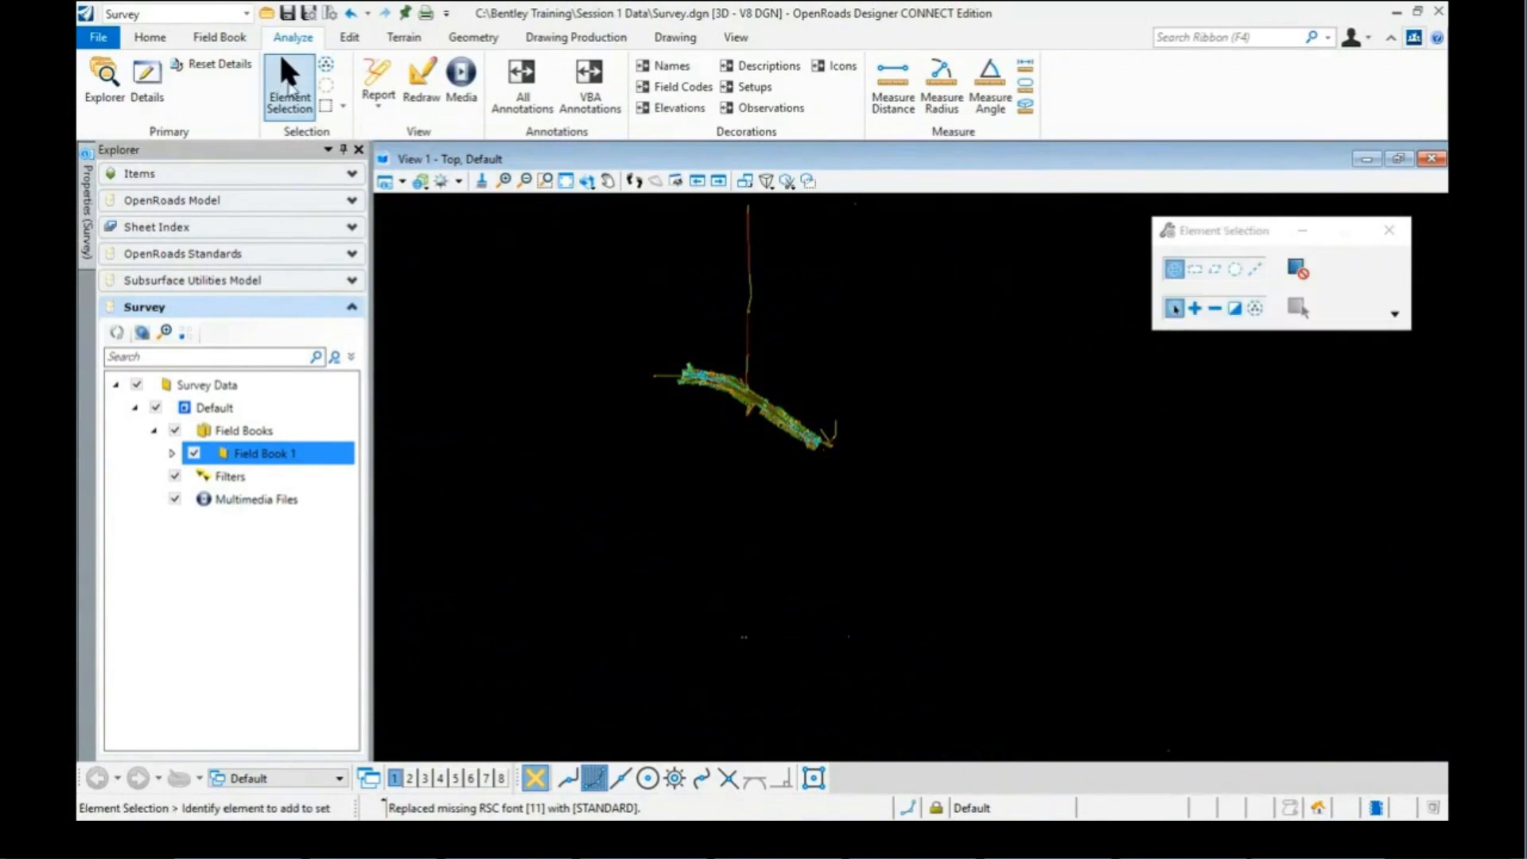
scroll(755, 397, up, 5)
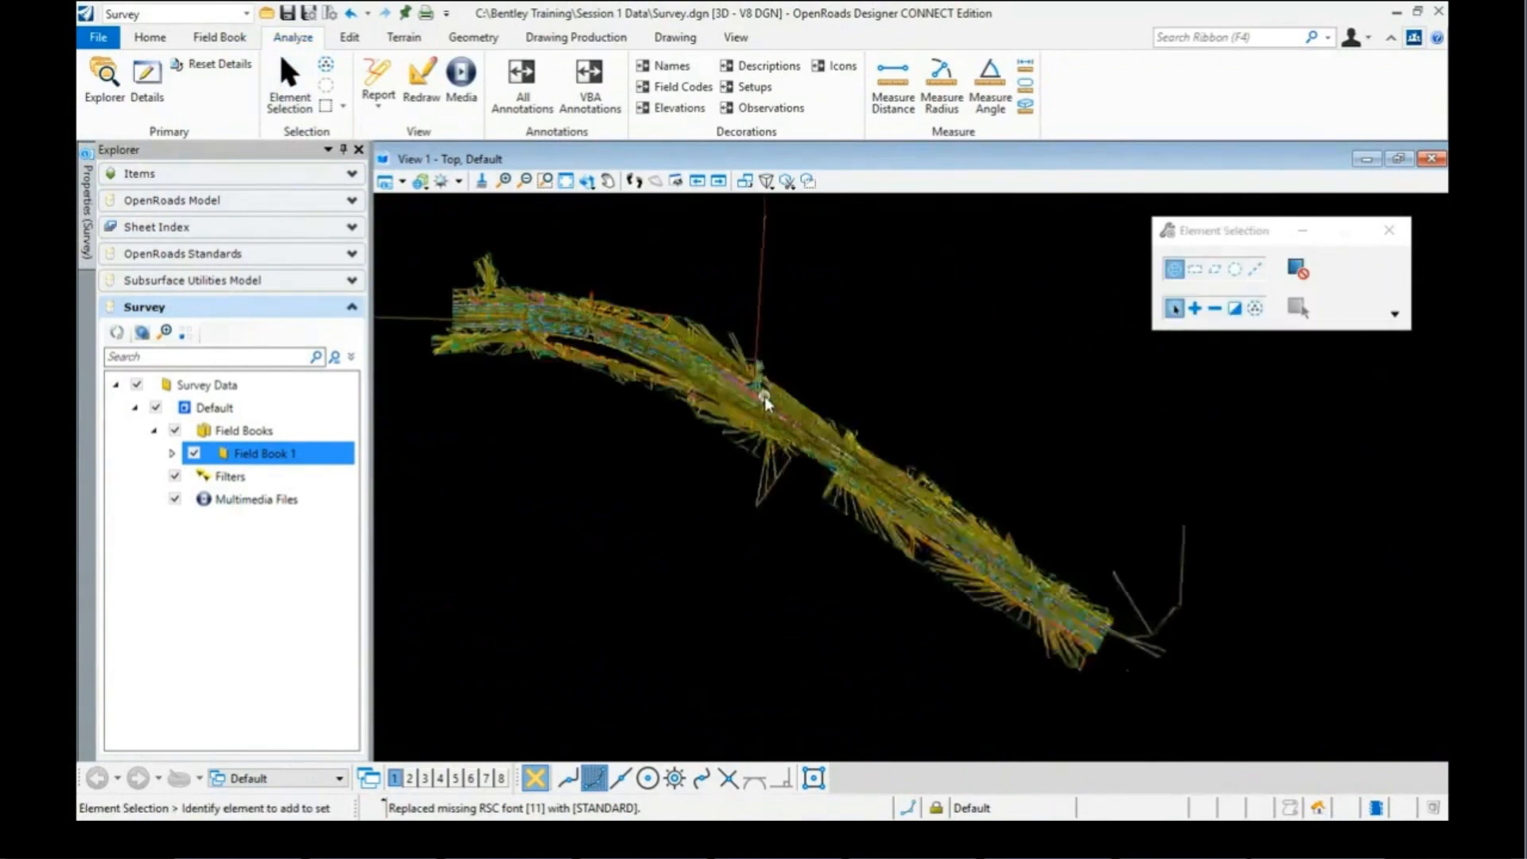
scroll(764, 396, up, 3)
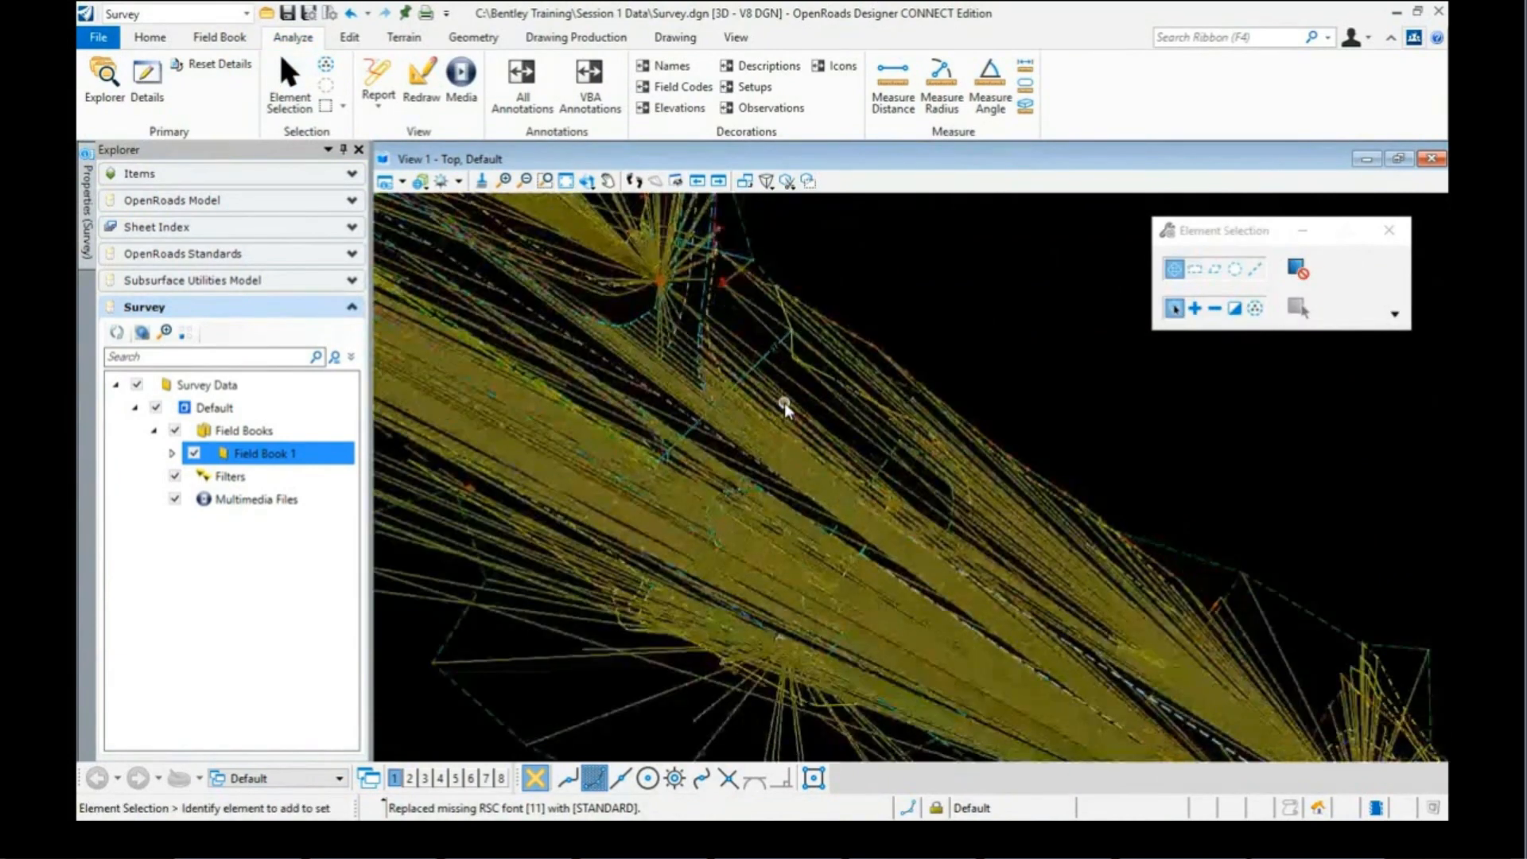
scroll(786, 344, down, 3)
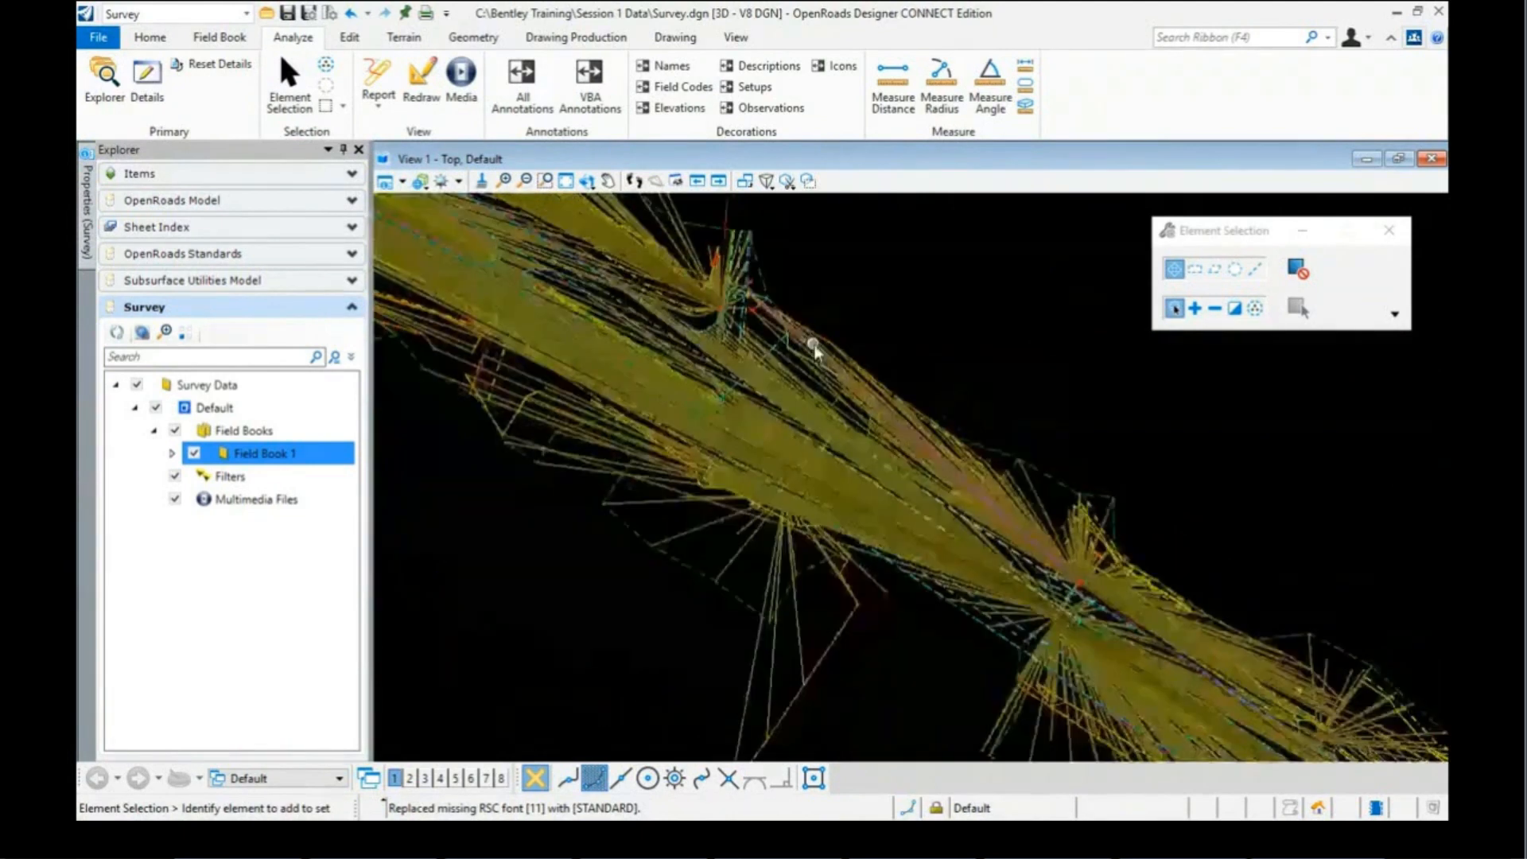
scroll(819, 350, down, 5)
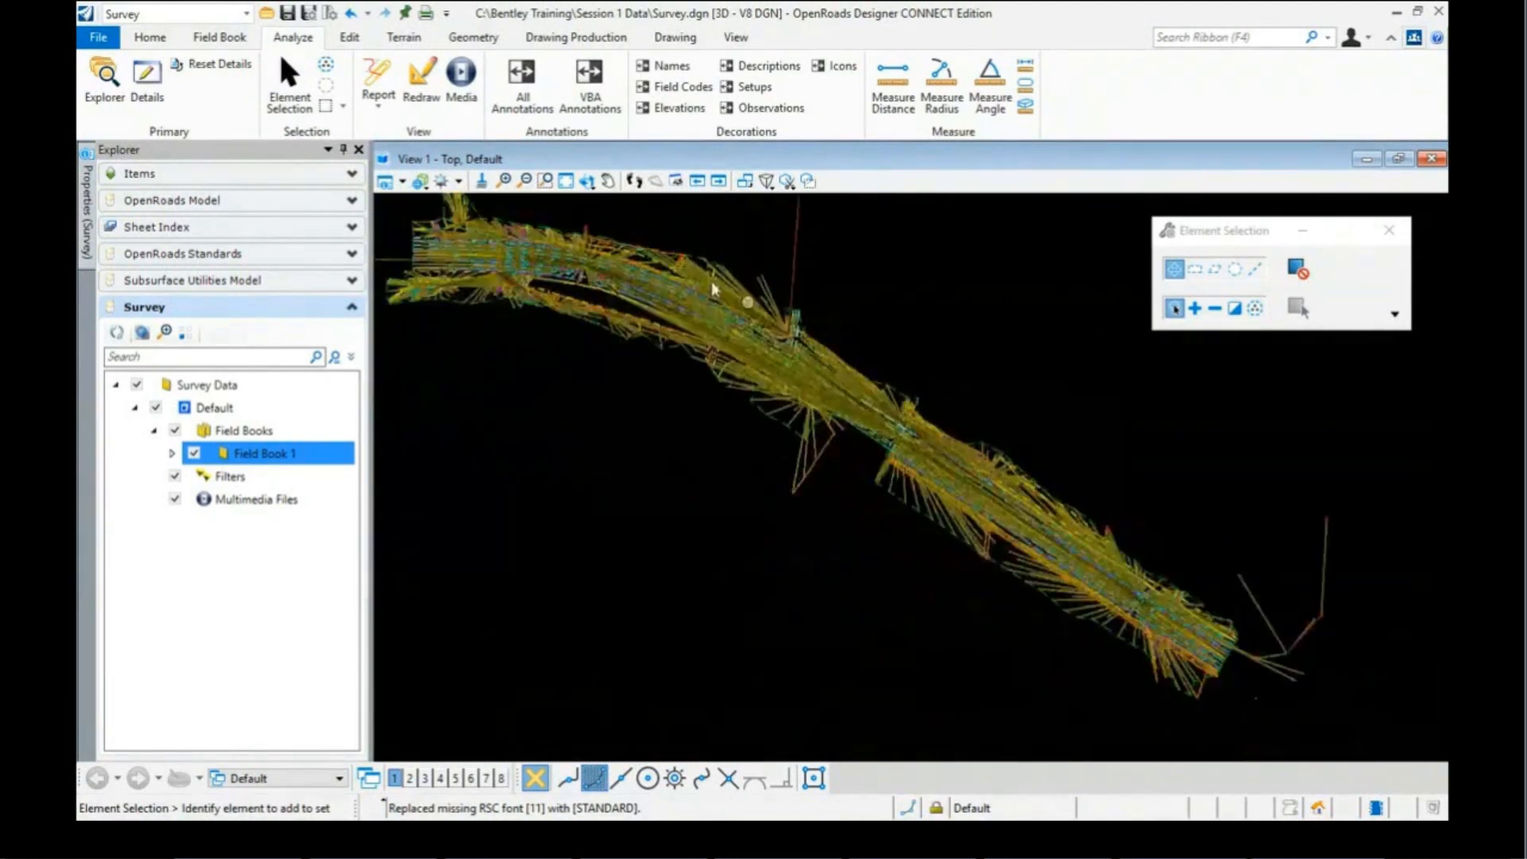
scroll(642, 244, up, 3)
scroll(641, 256, up, 3)
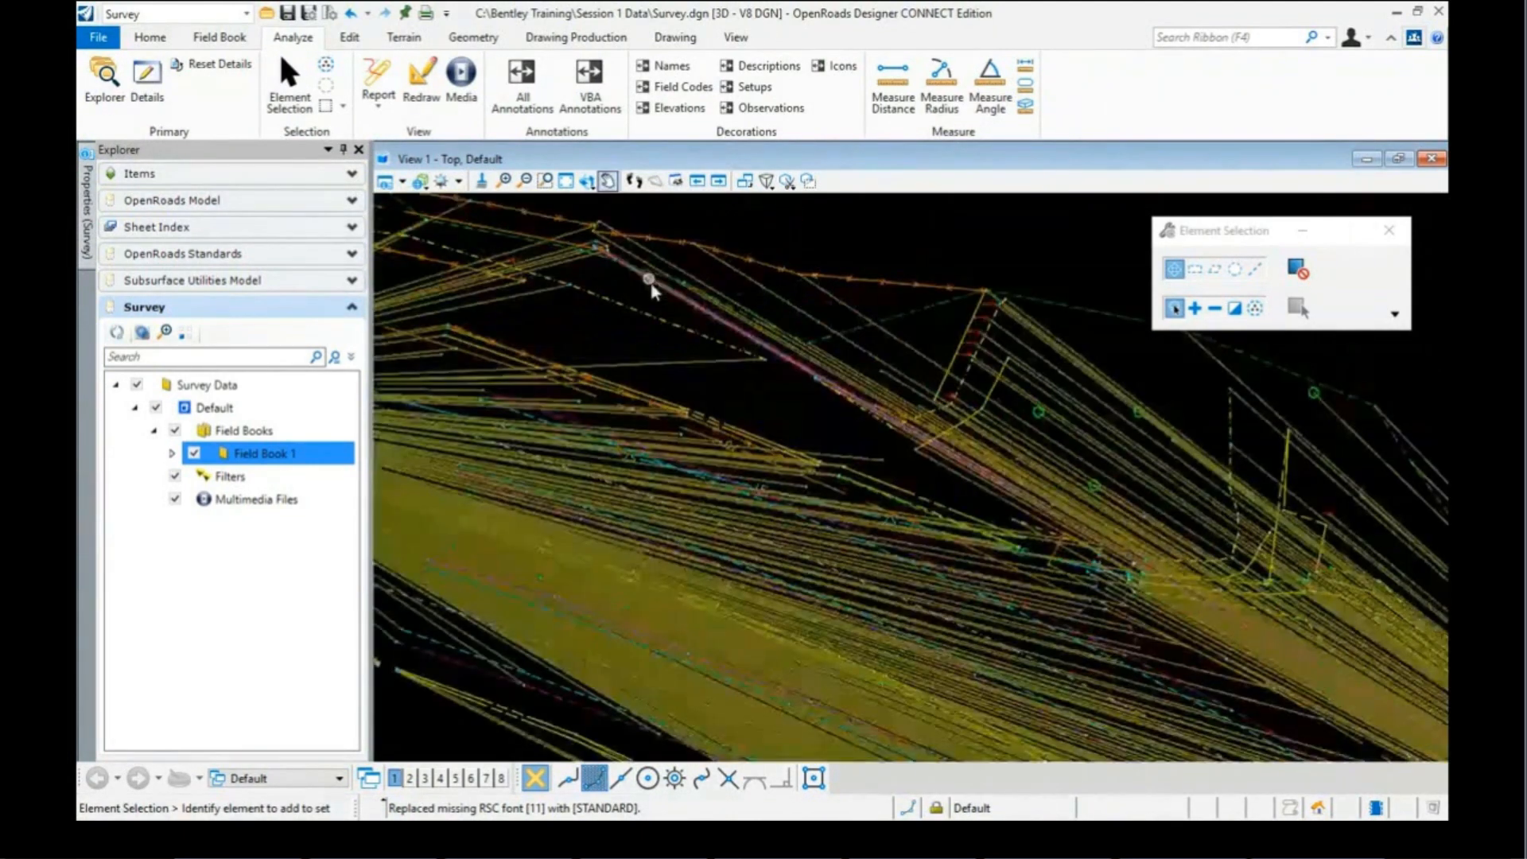
Step: Select observation 3624 and change its slope distance to 700.000'
mouse_move(685, 303)
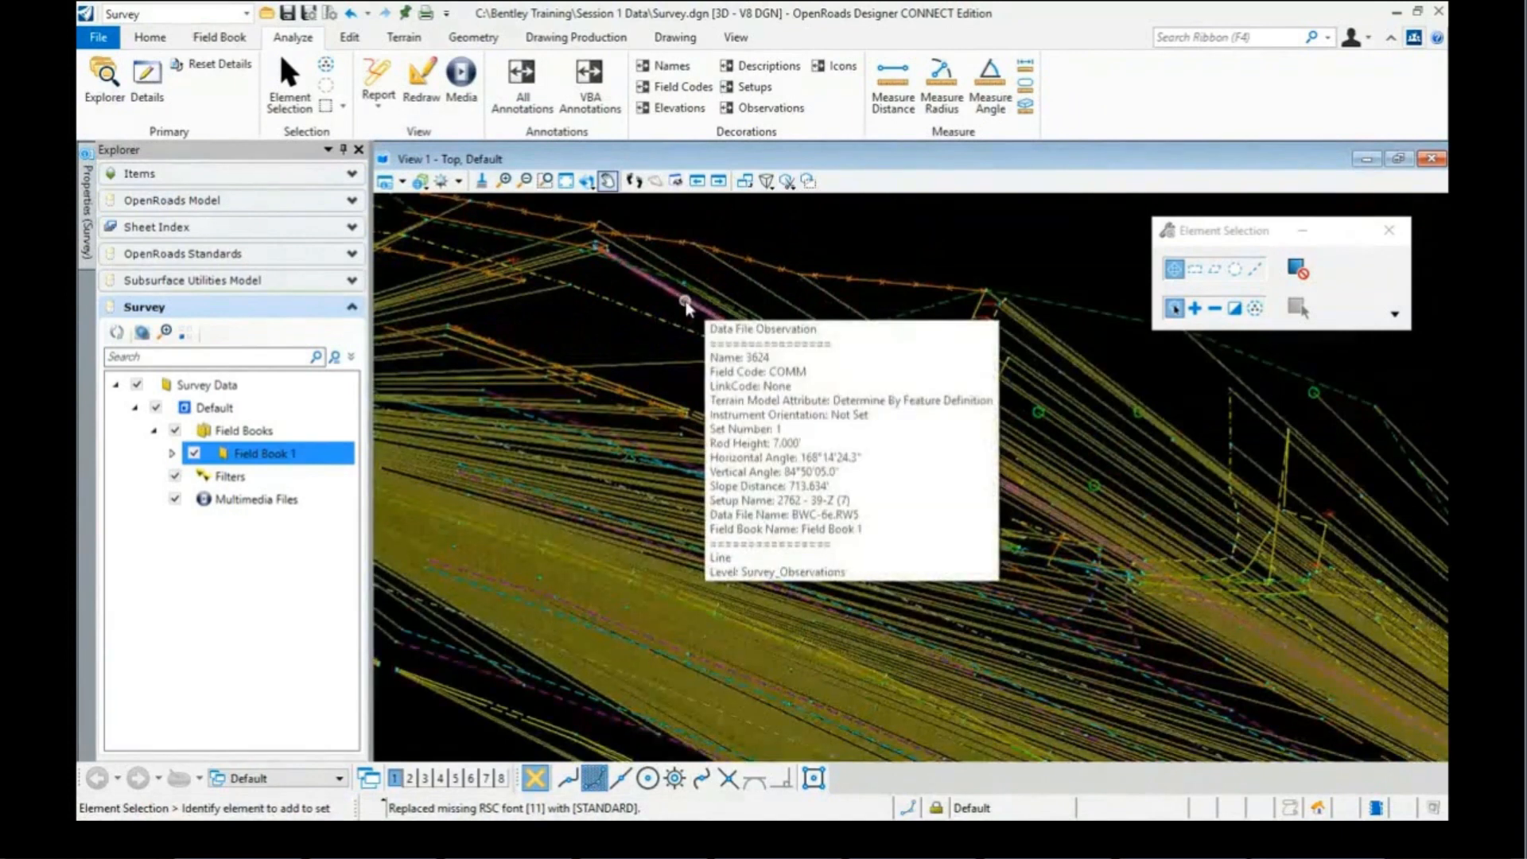
click(686, 303)
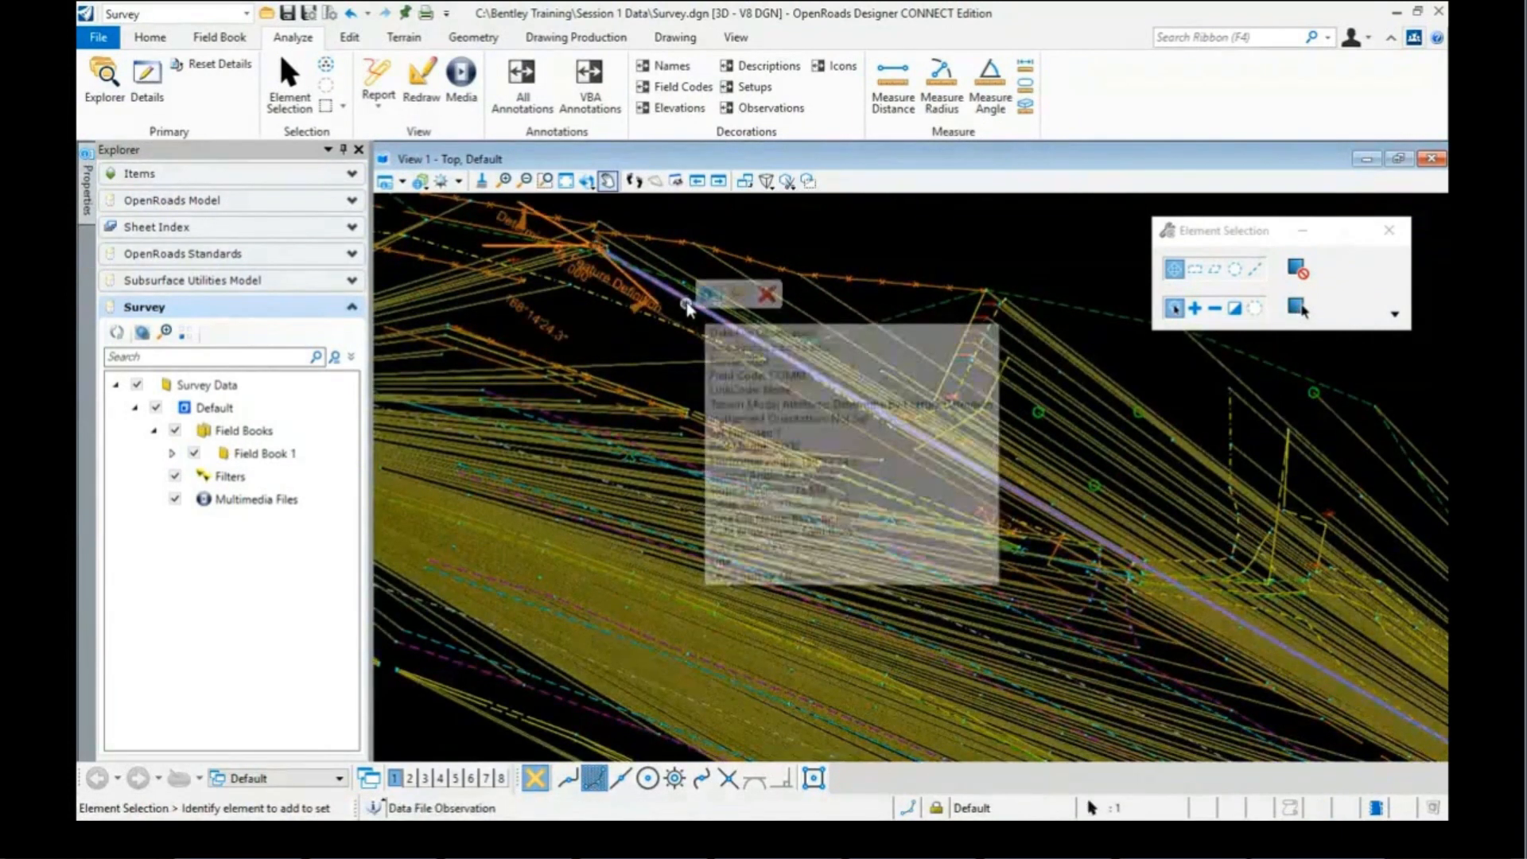
mouse_move(709, 308)
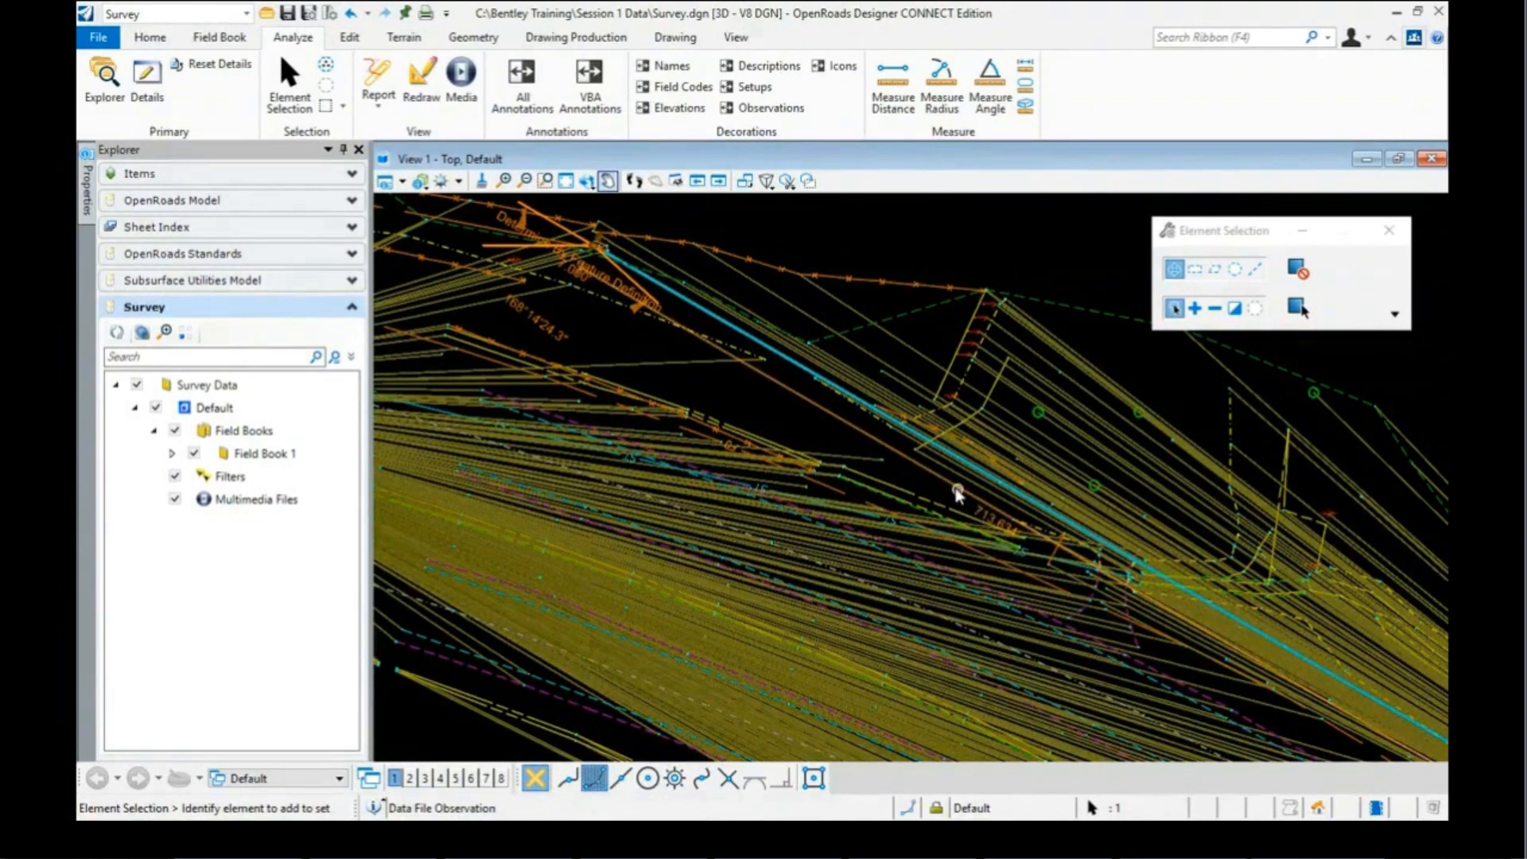
click(981, 511)
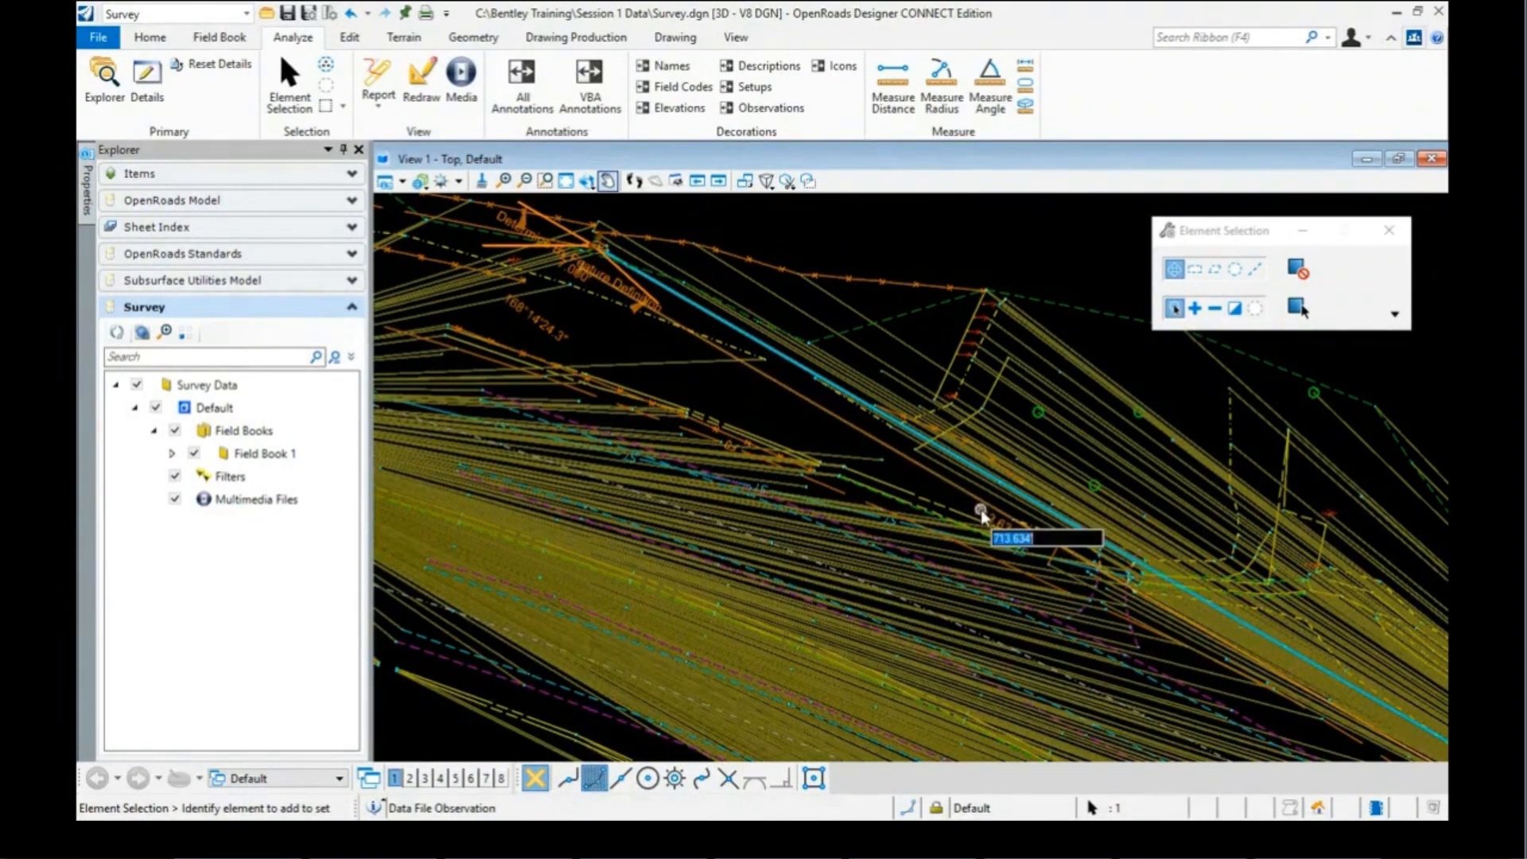
text(700)
key(Return)
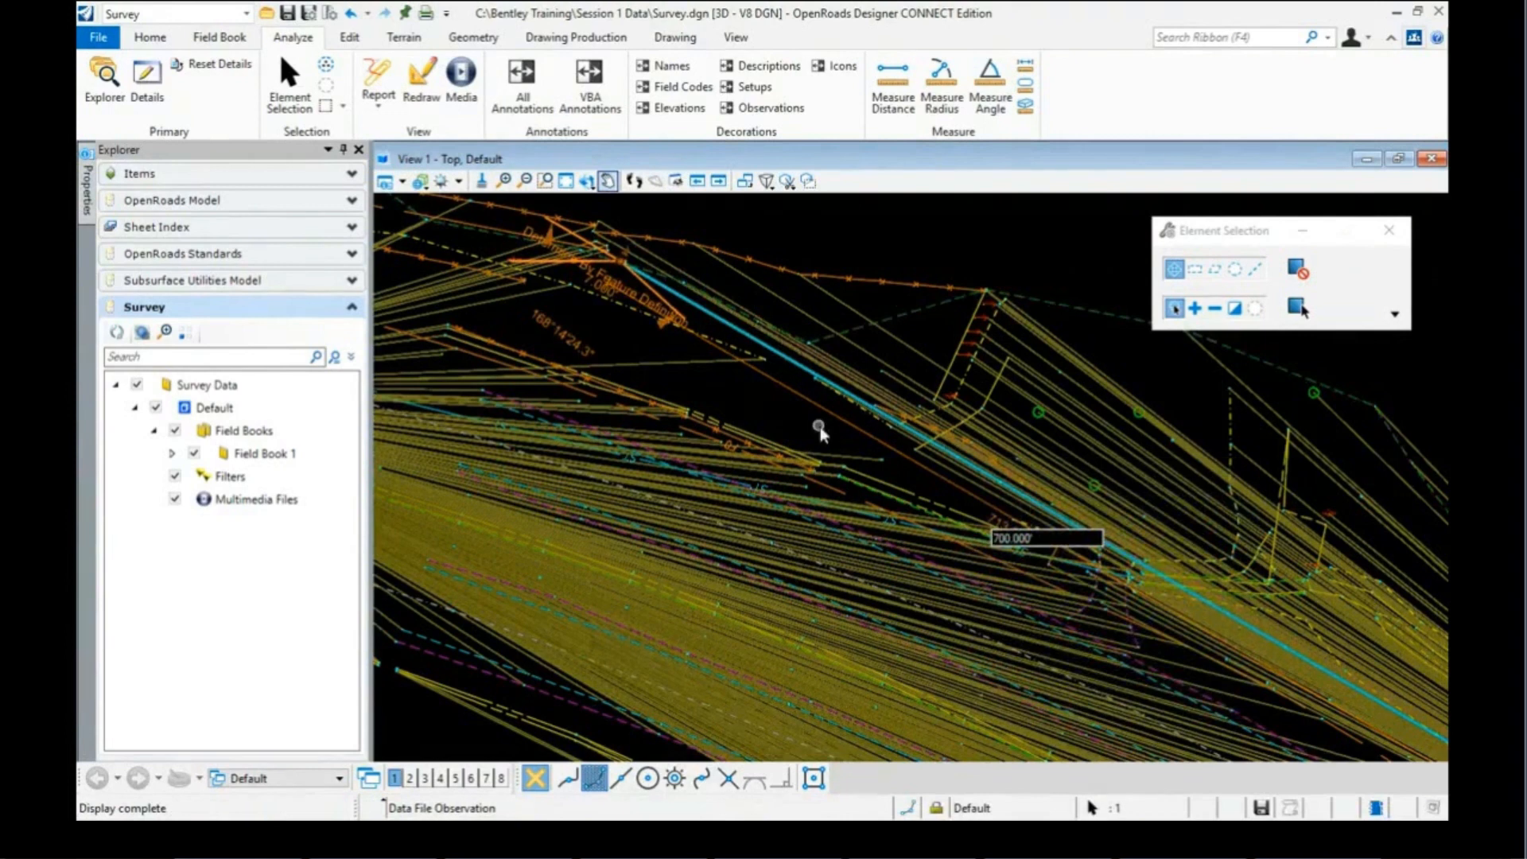
Step: Correct its horizontal angle to 168°00'00.0", then reselect the line to verify the edits
click(562, 334)
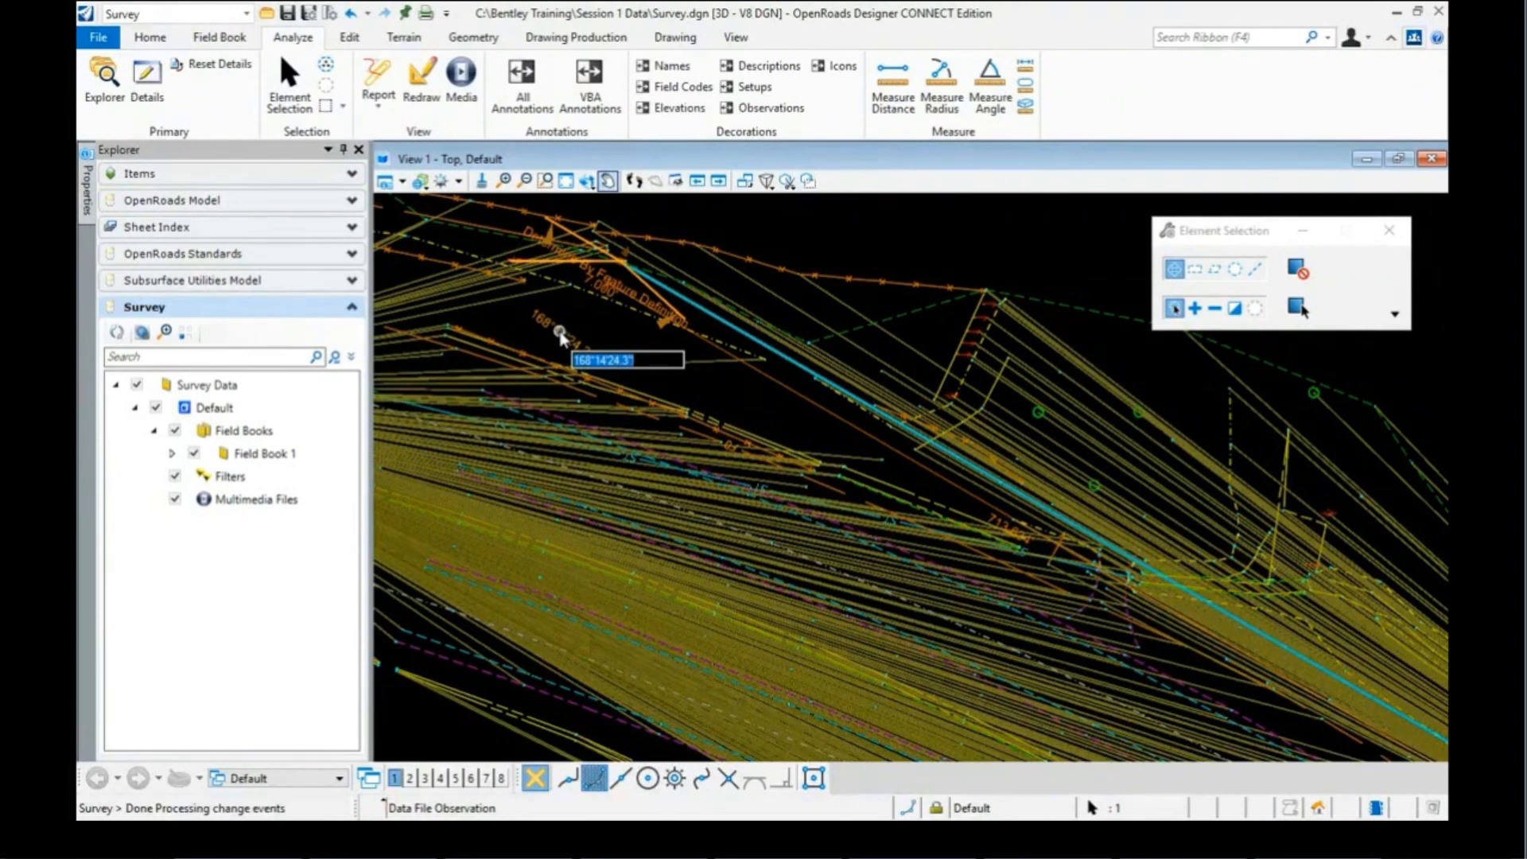
text(165)
key(Return)
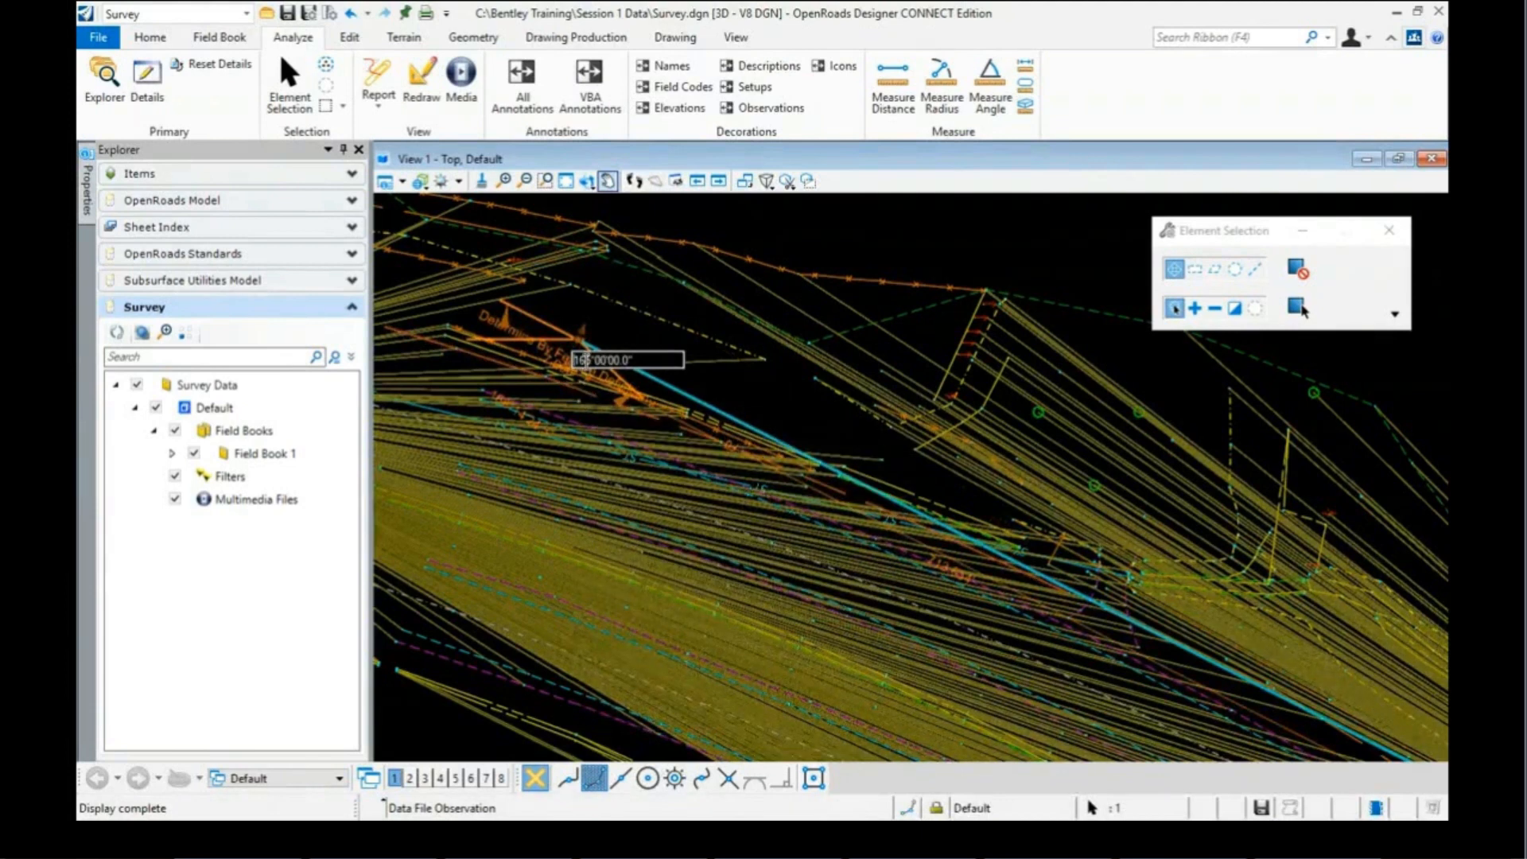
double_click(585, 359)
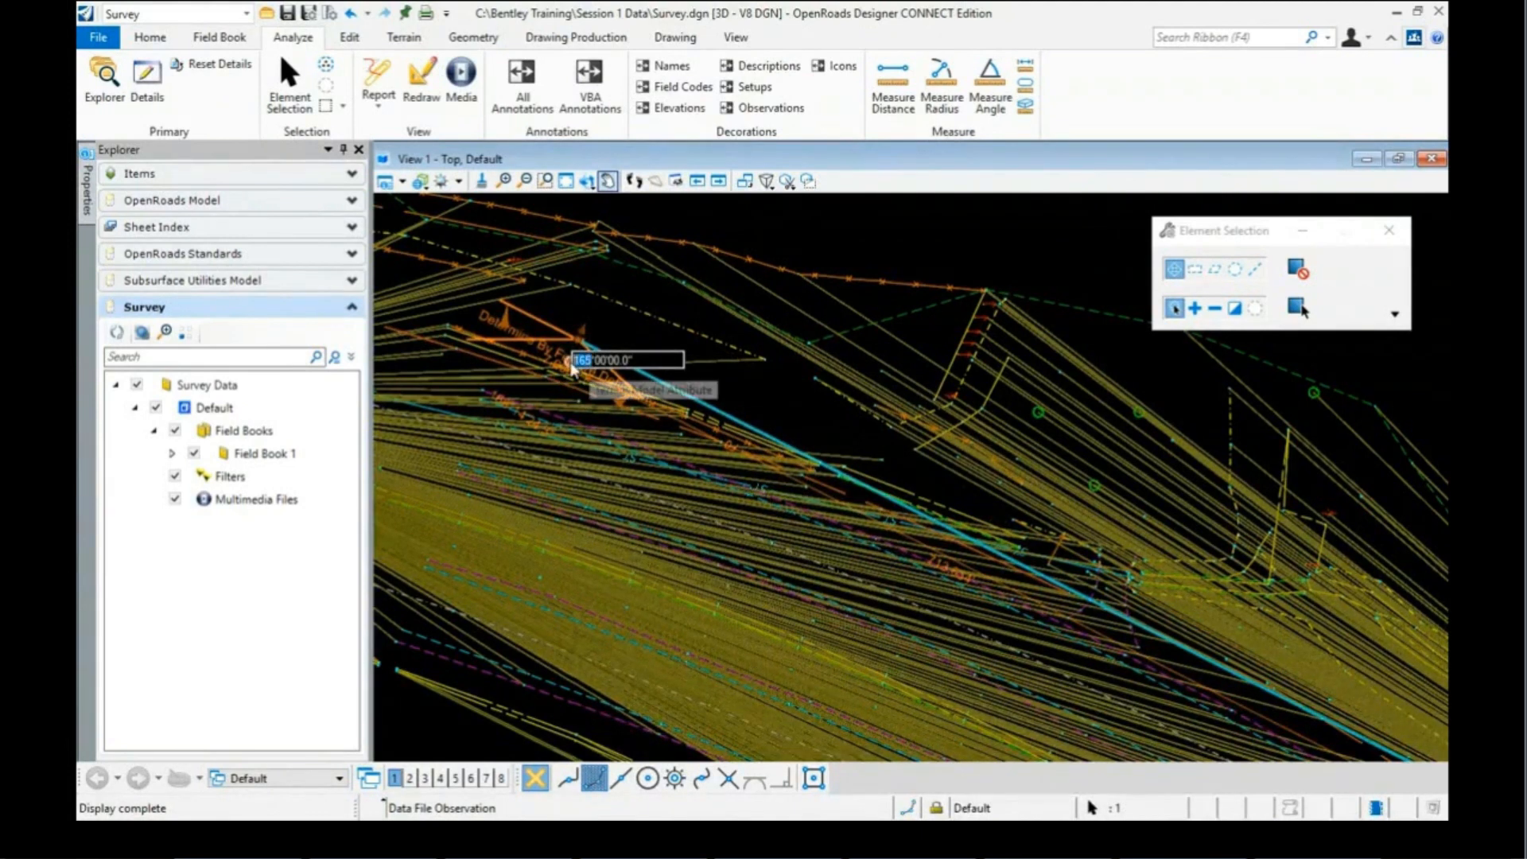
text(168)
key(Return)
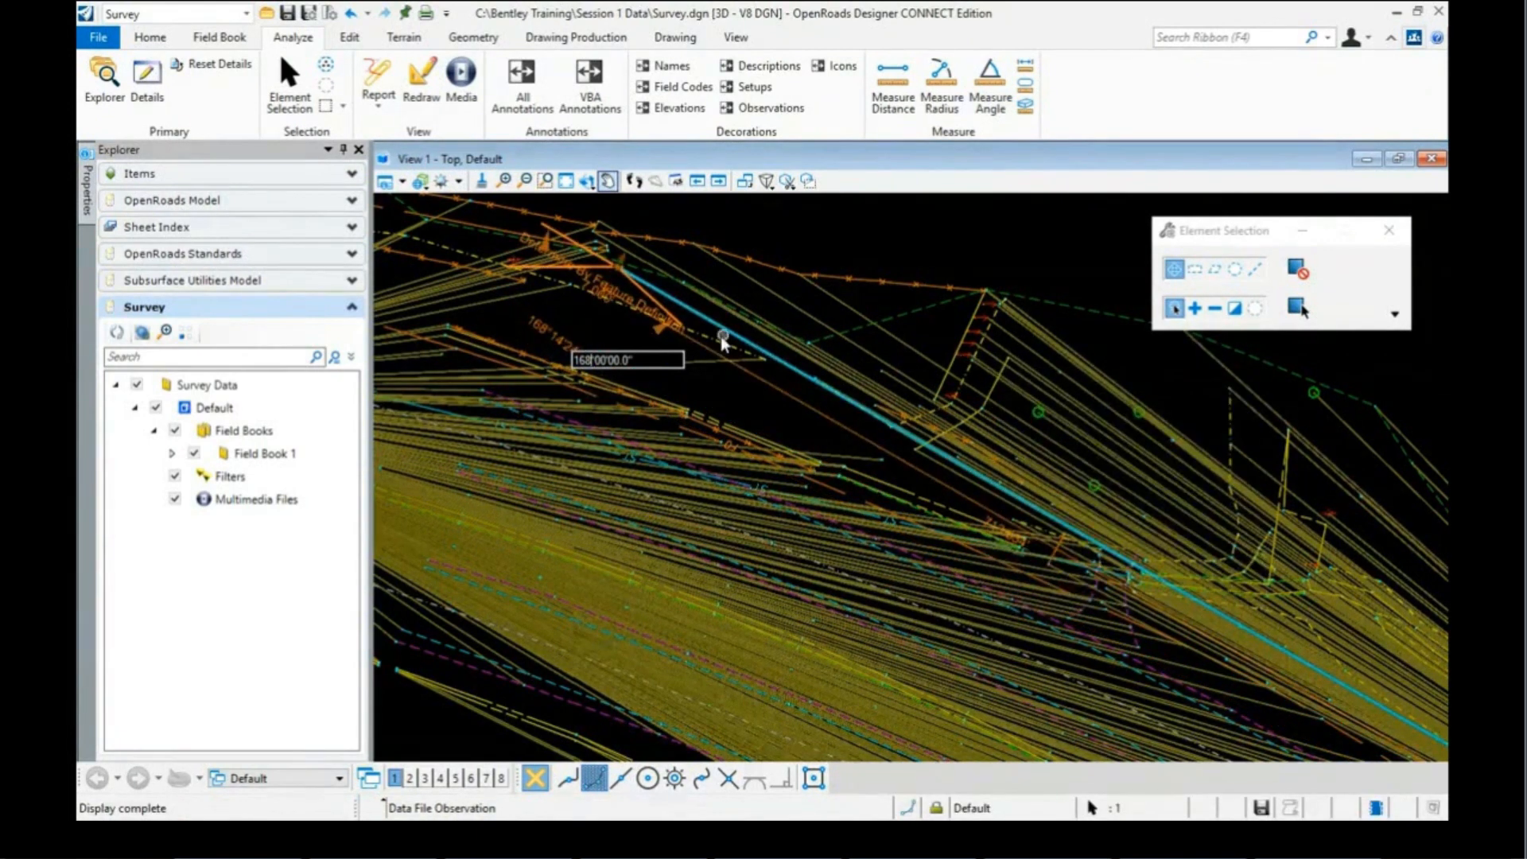
mouse_move(711, 338)
click(761, 406)
click(709, 328)
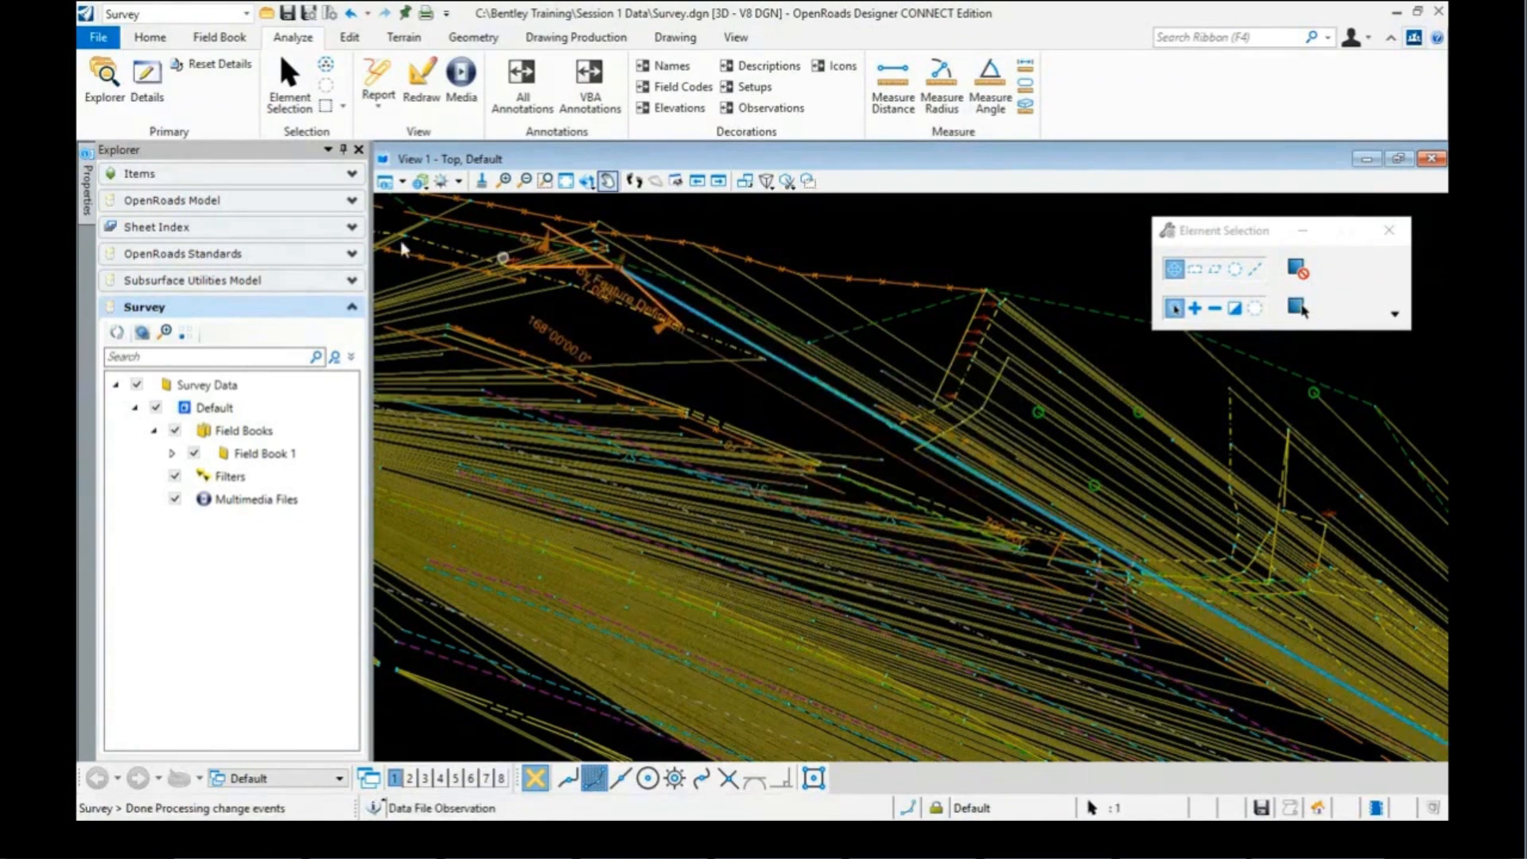
mouse_move(84, 201)
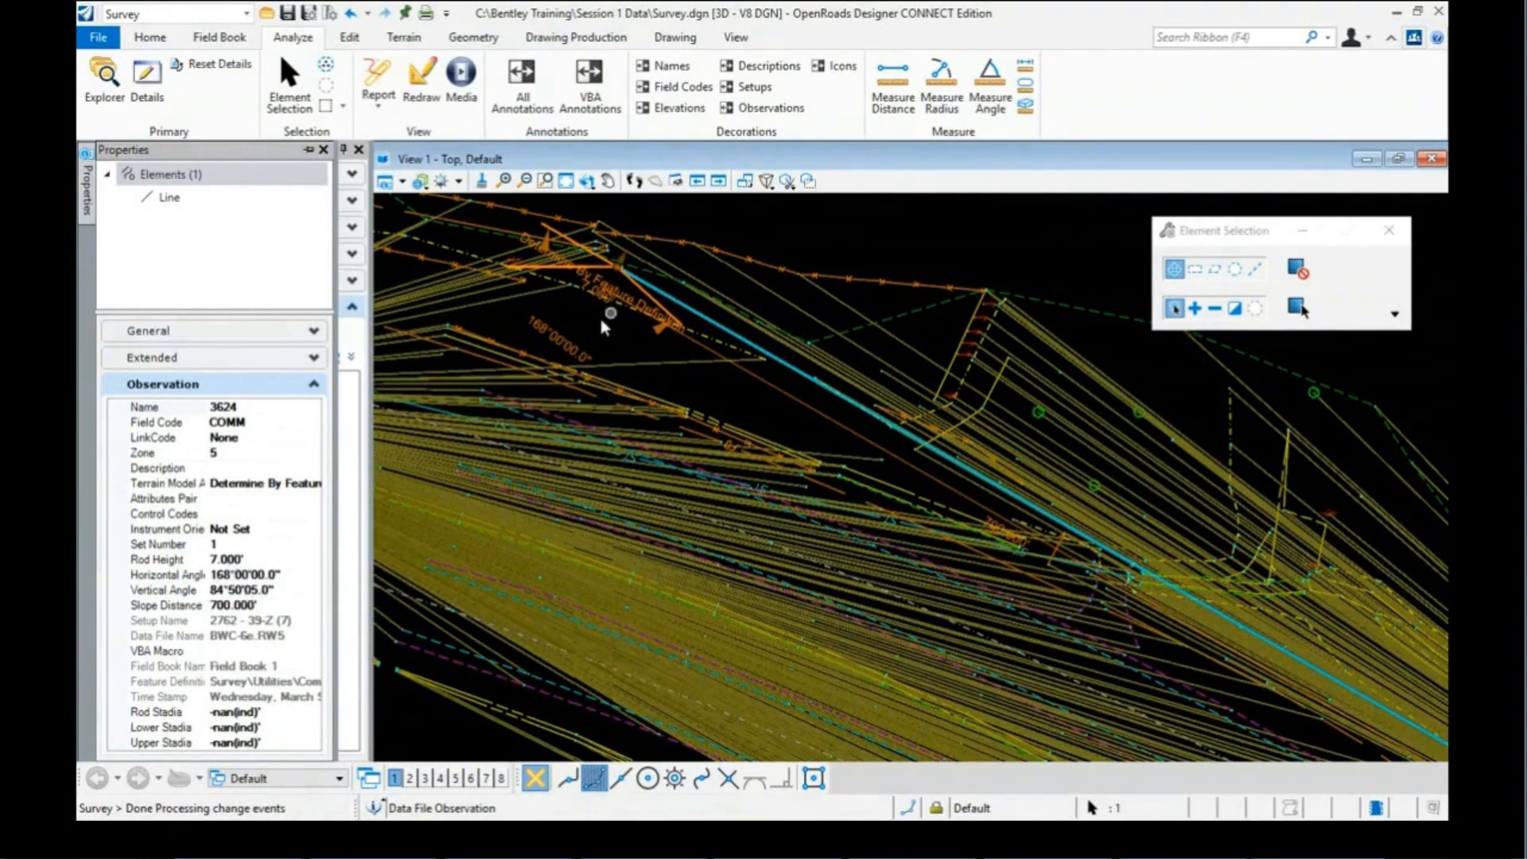
Step: Close the Properties flyout and expand Field Book 1 > Data Files > BWC-2e.RW5 to select its Observations
click(576, 333)
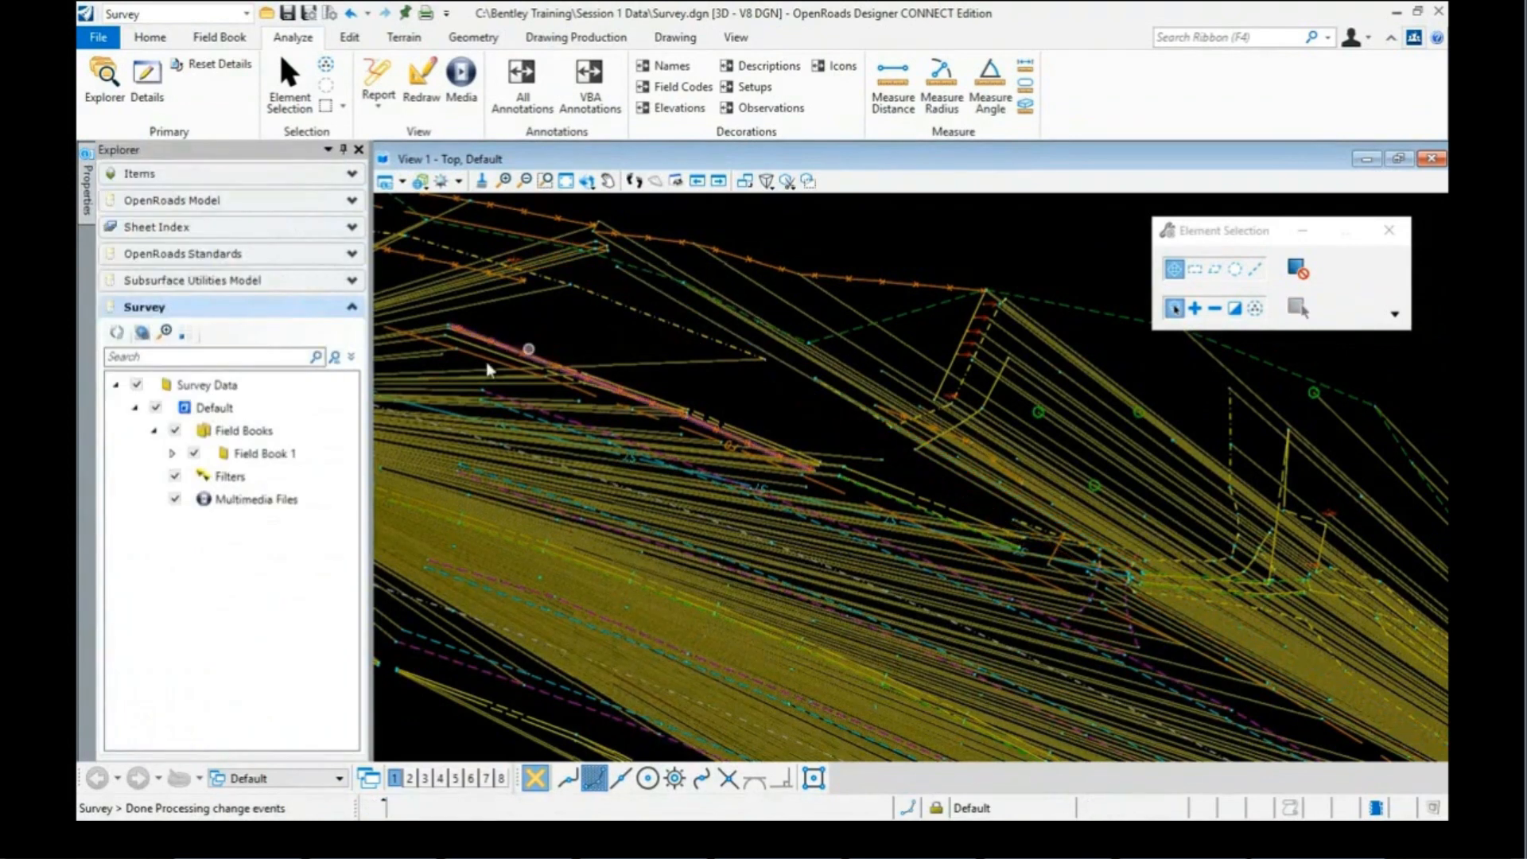
click(171, 454)
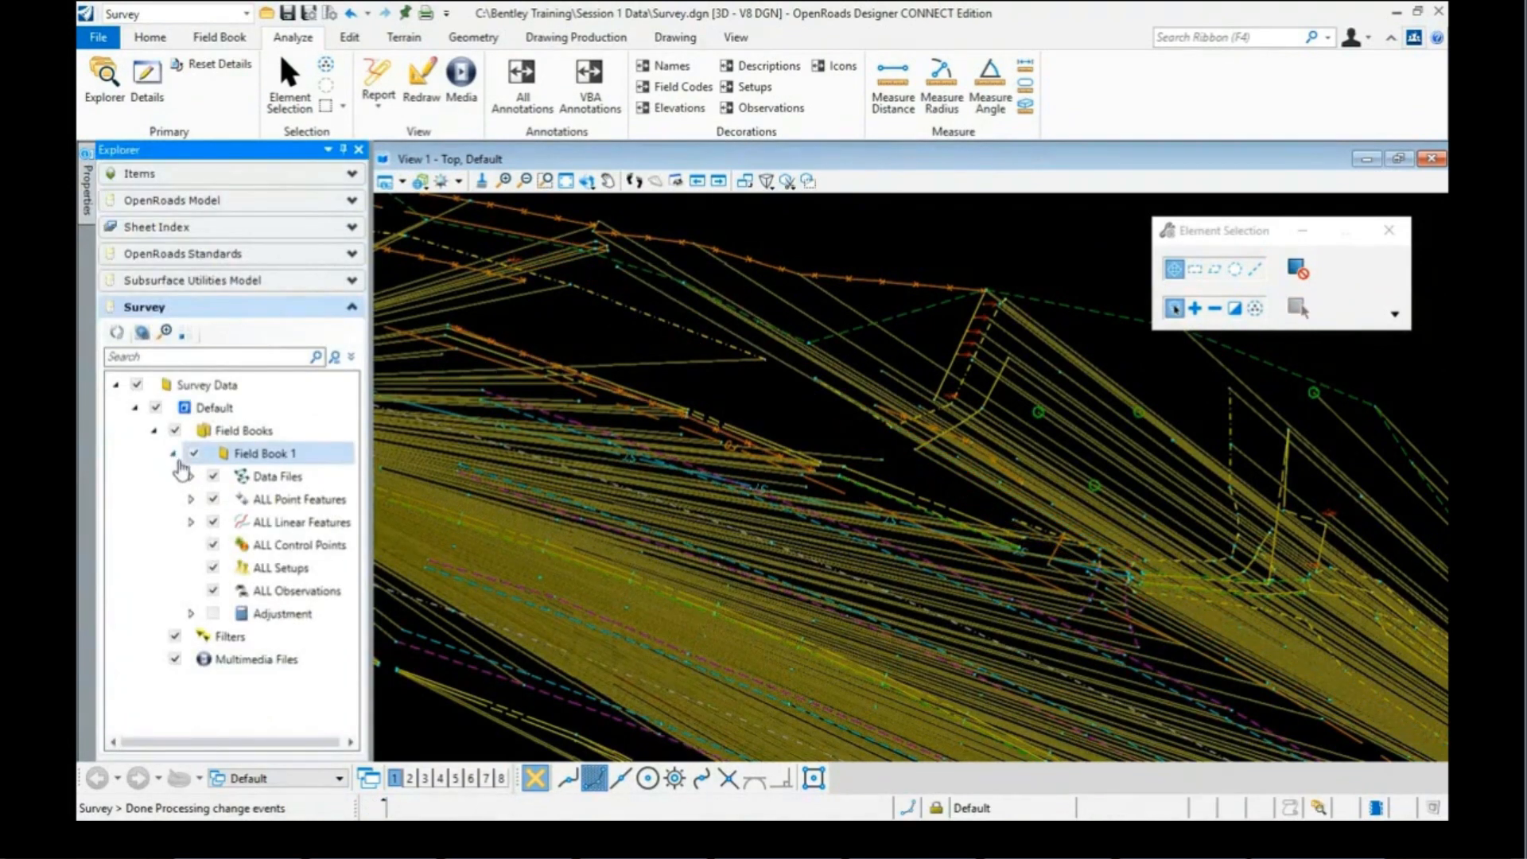
click(191, 476)
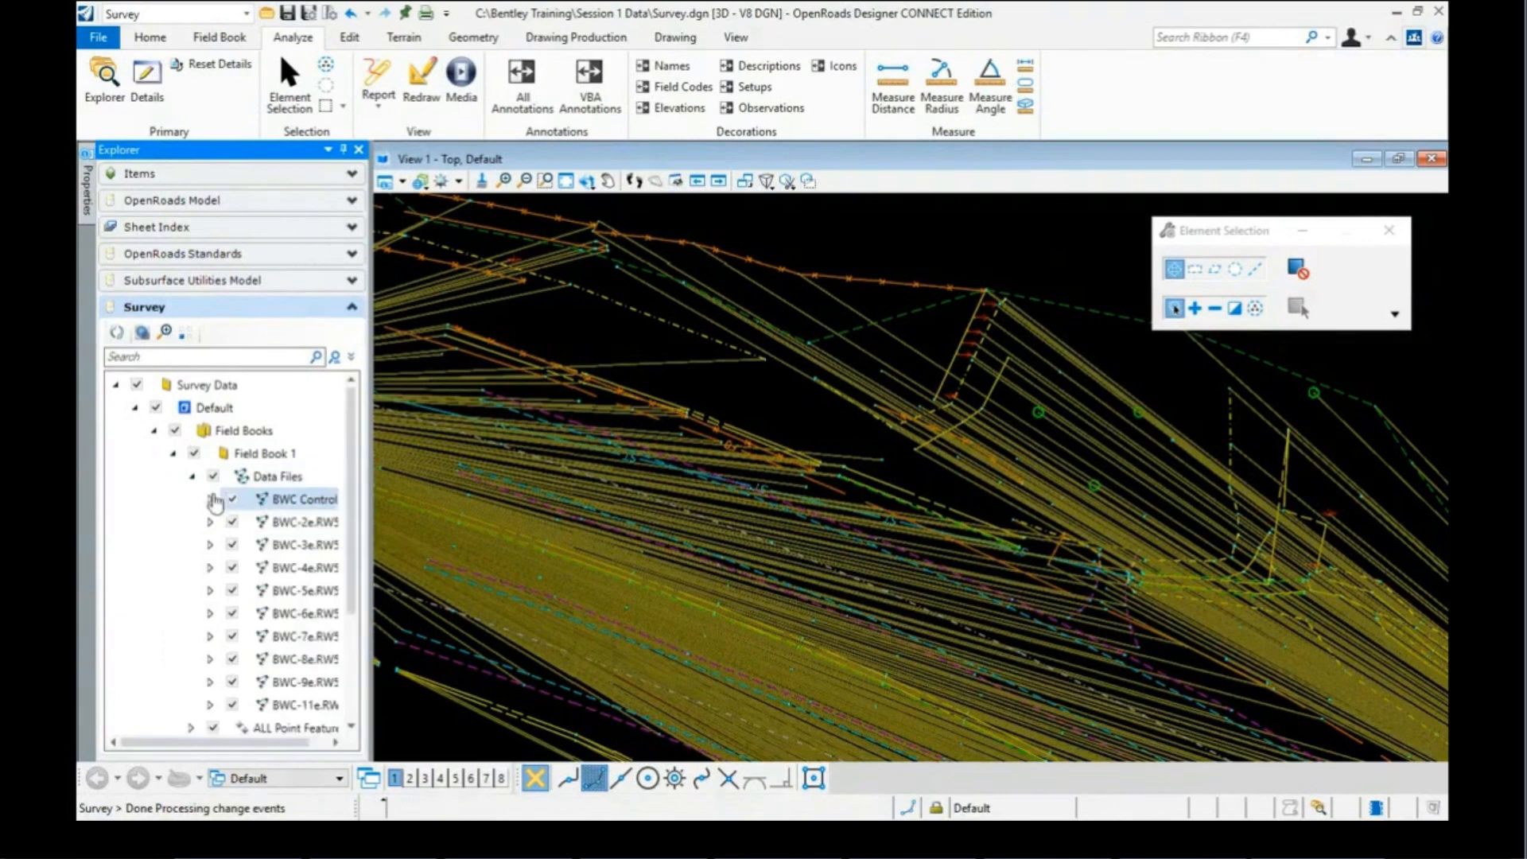
click(221, 524)
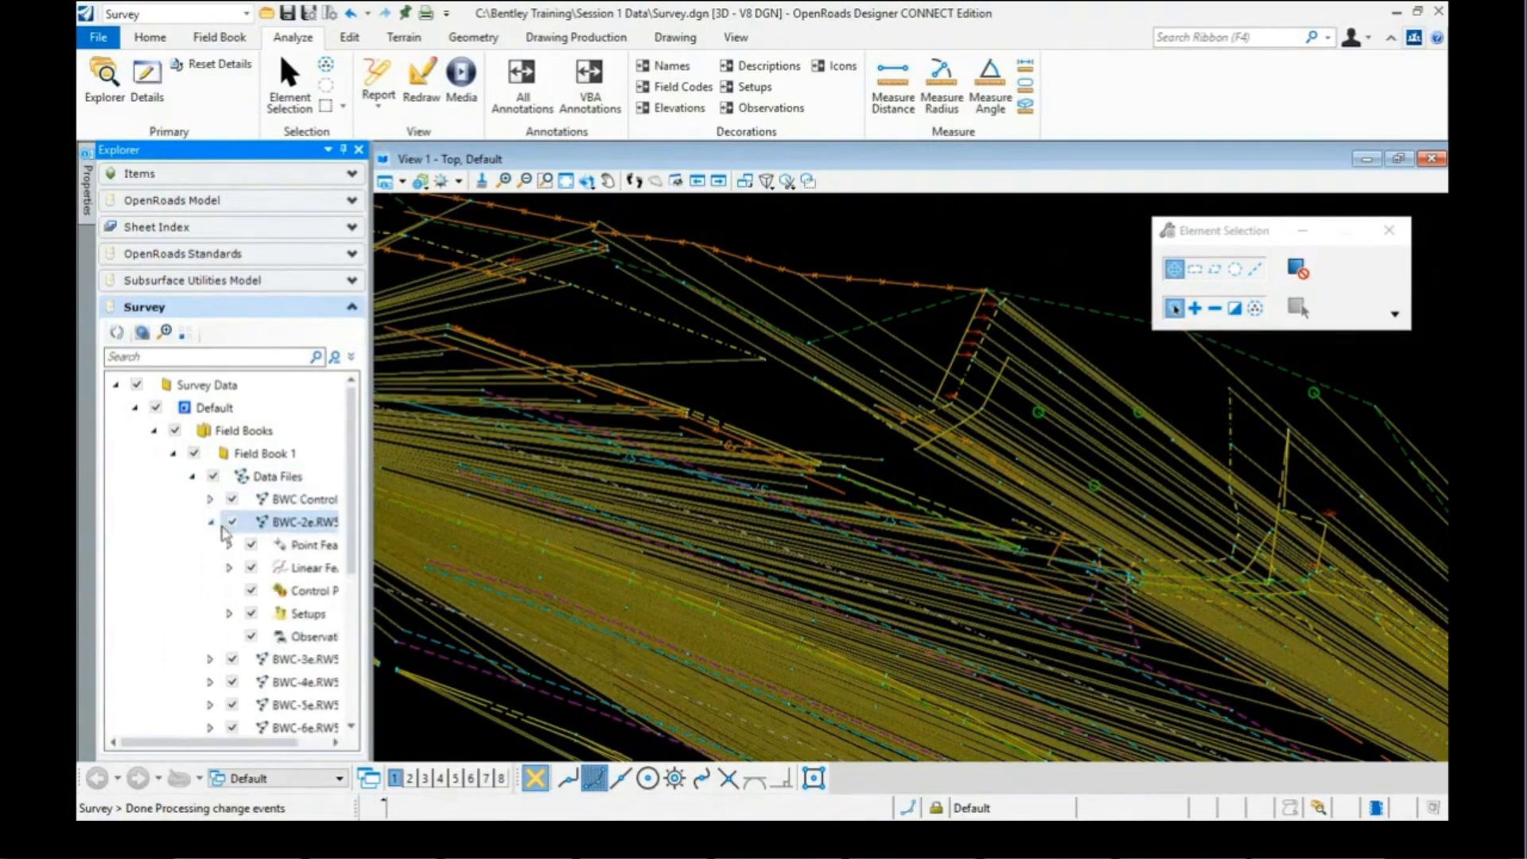
click(307, 637)
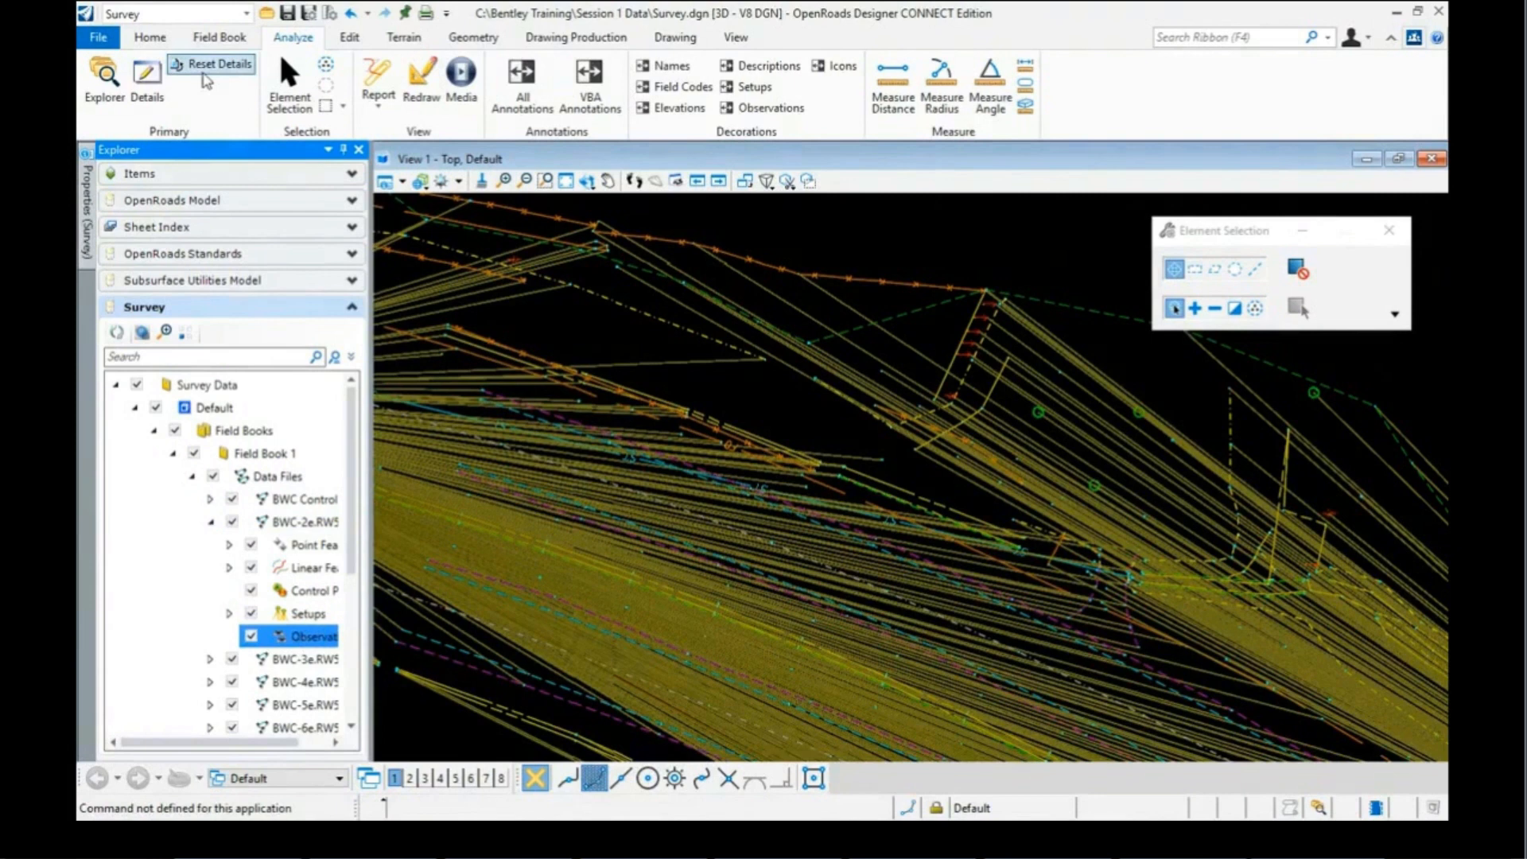
click(155, 86)
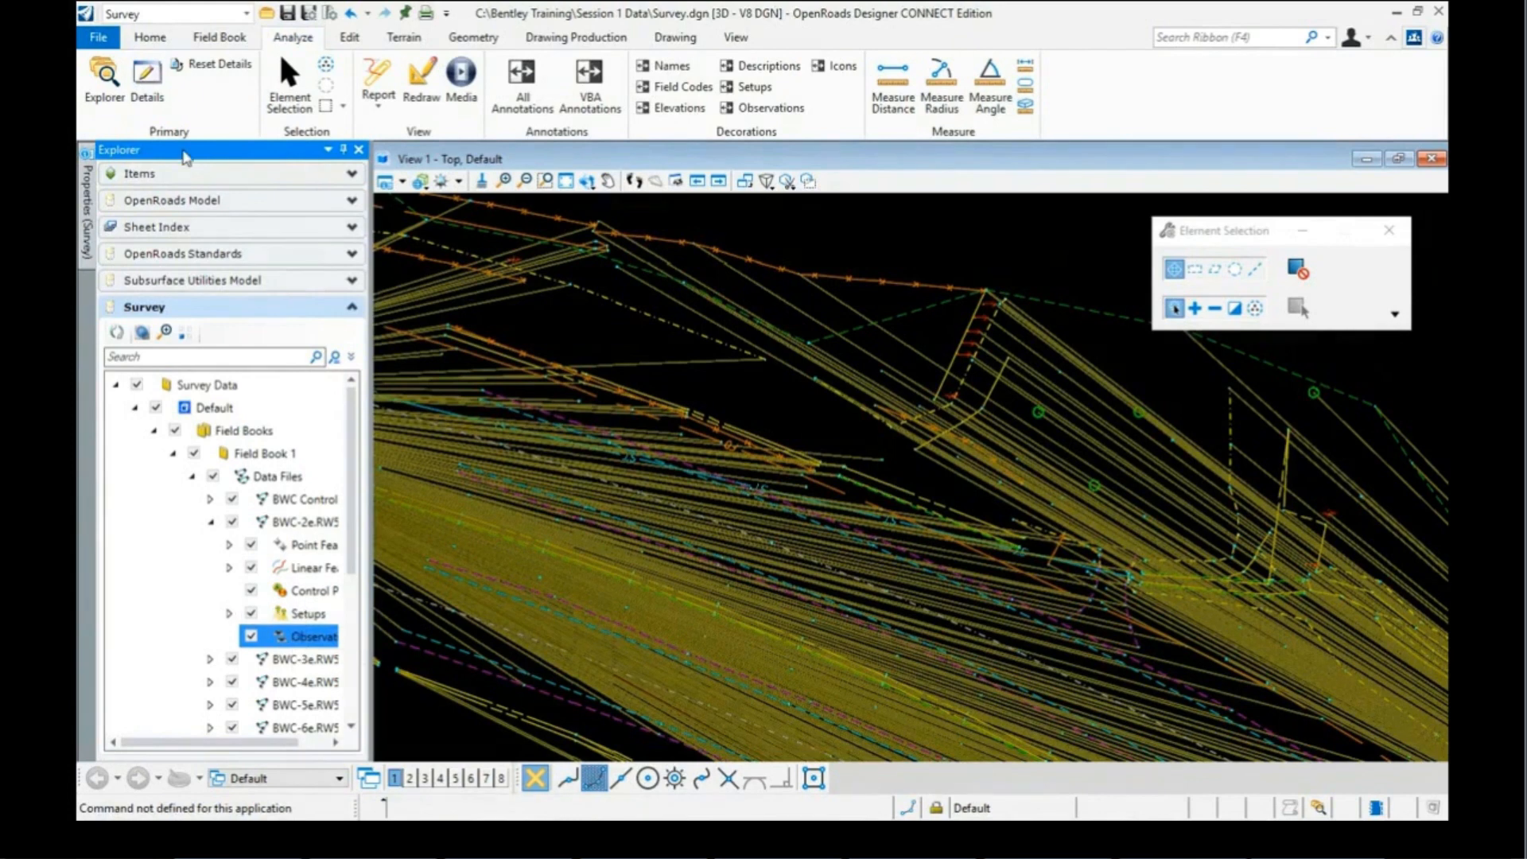
click(150, 87)
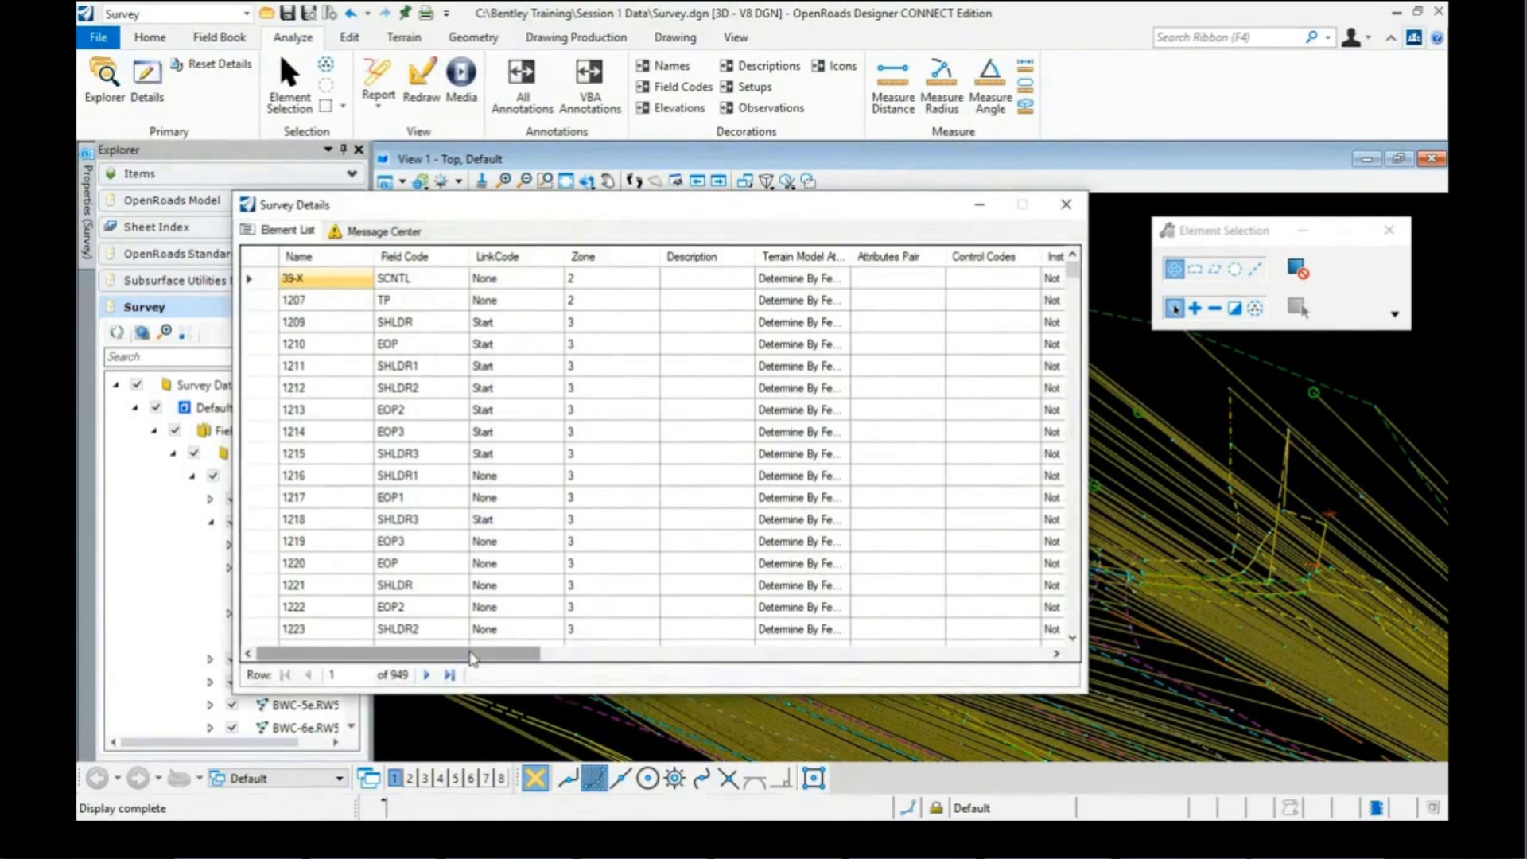
drag(467, 658, 721, 657)
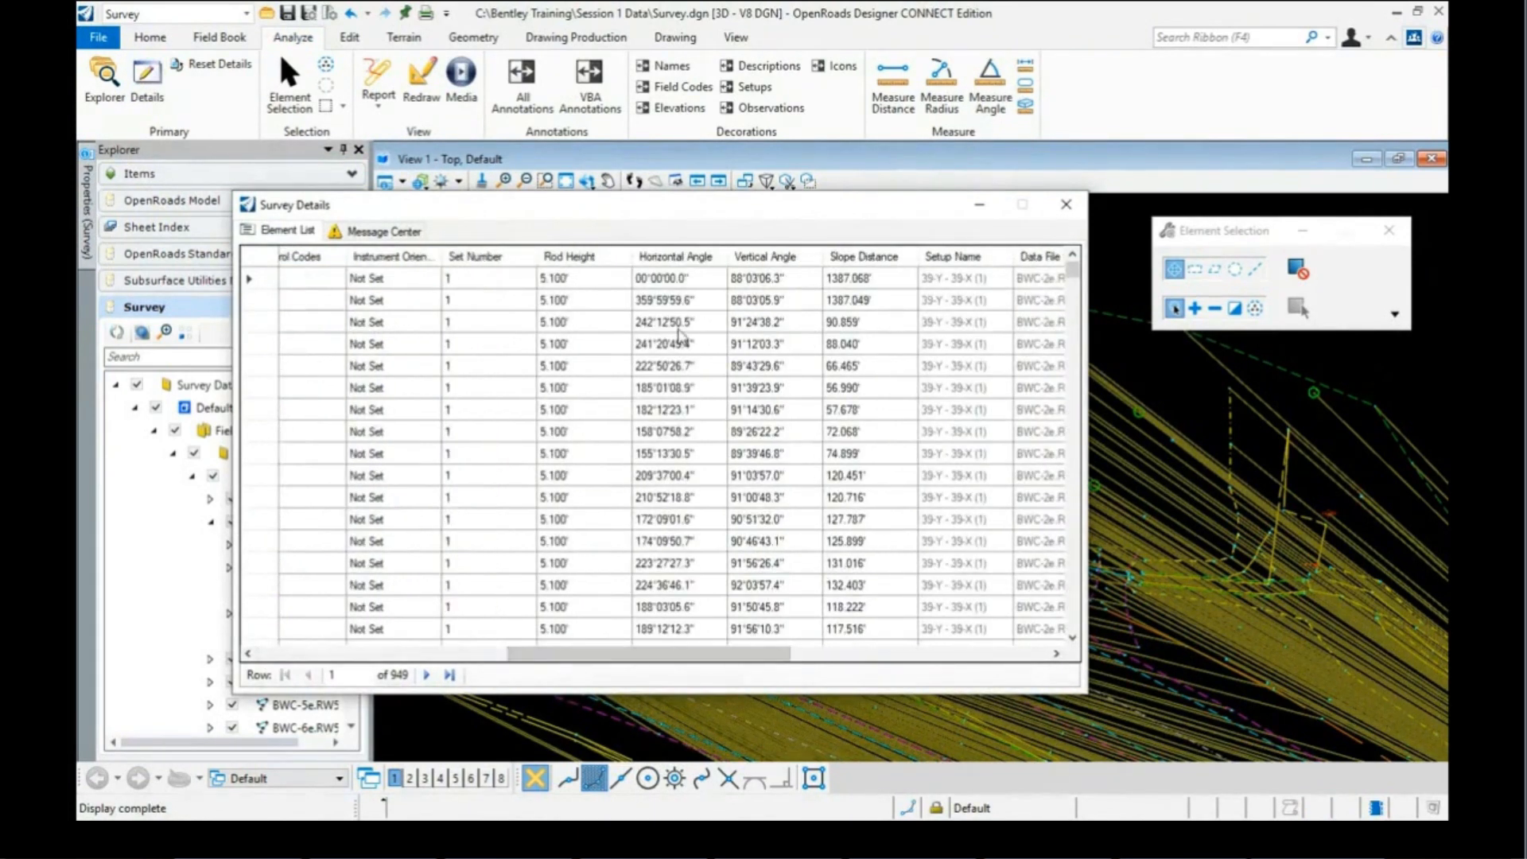
click(690, 371)
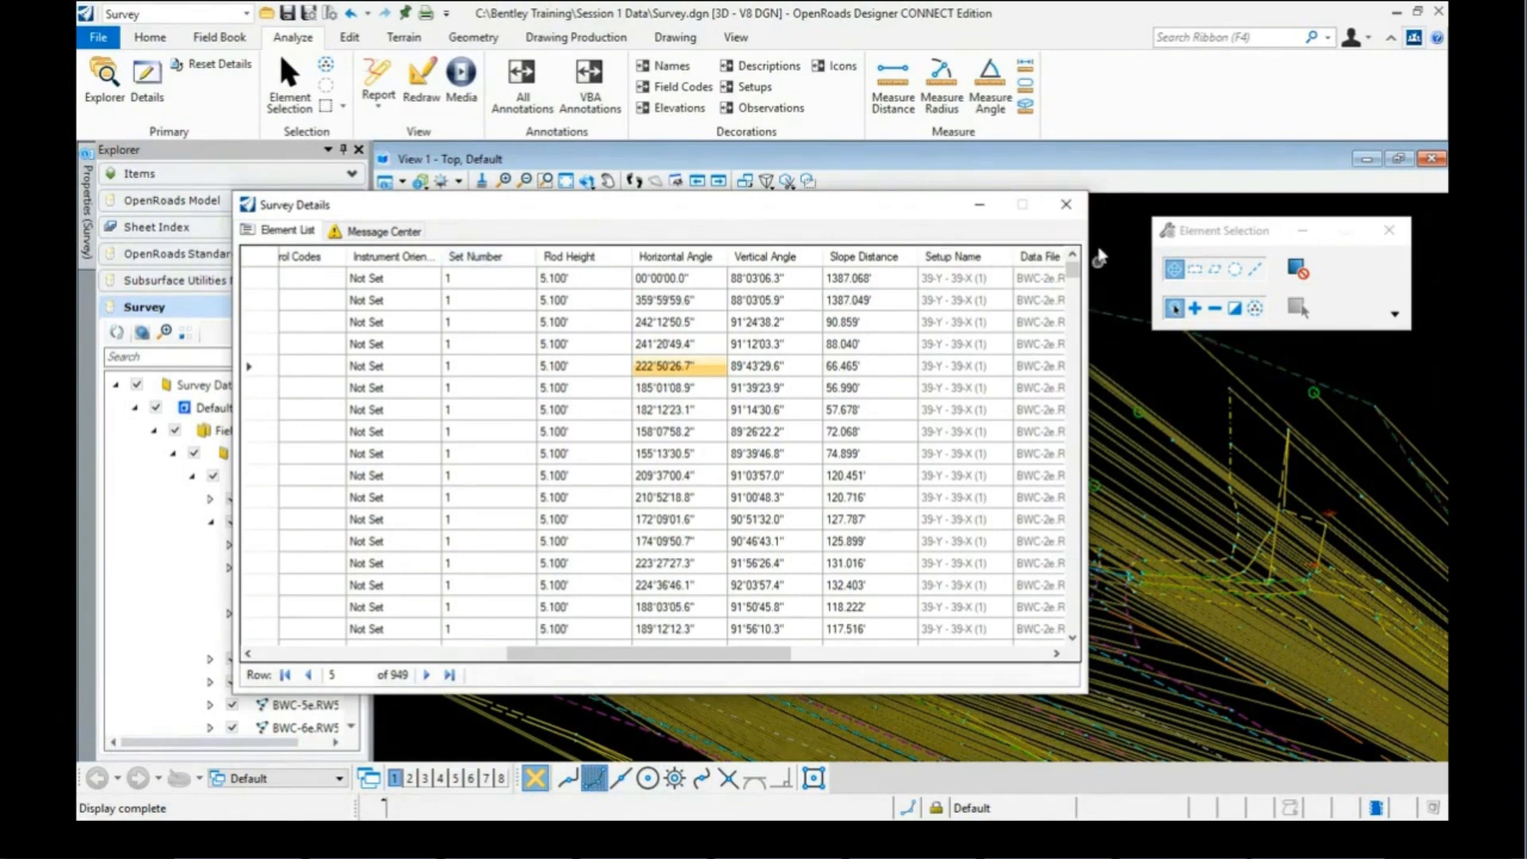
click(1066, 207)
mouse_move(674, 372)
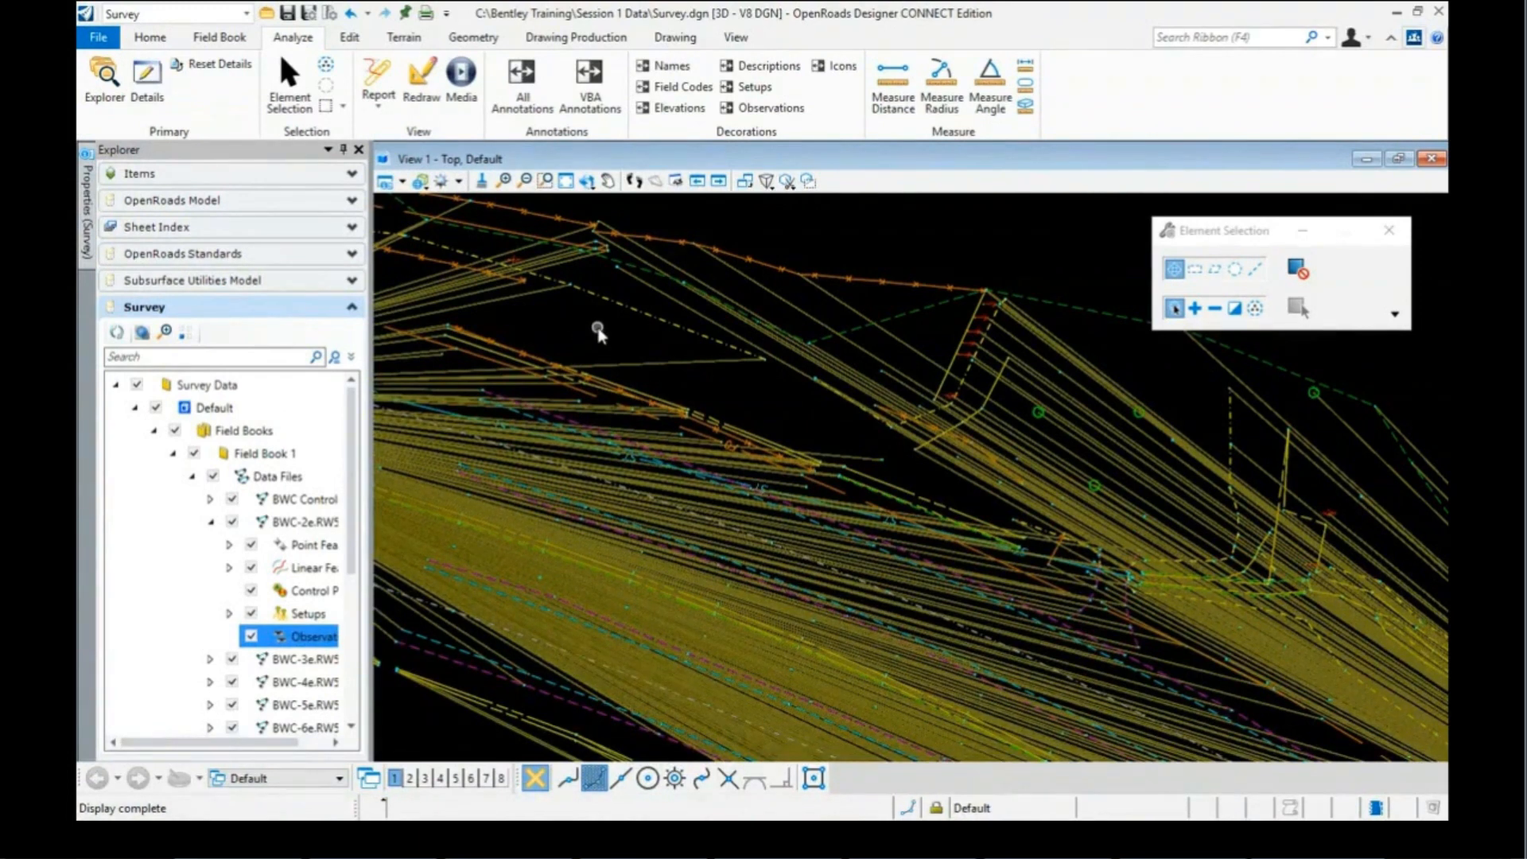
Step: Collapse Data Files, turn off ALL Observations and ALL Setups, and zoom out to the corridor
scroll(597, 333, up, 1)
scroll(602, 326, up, 1)
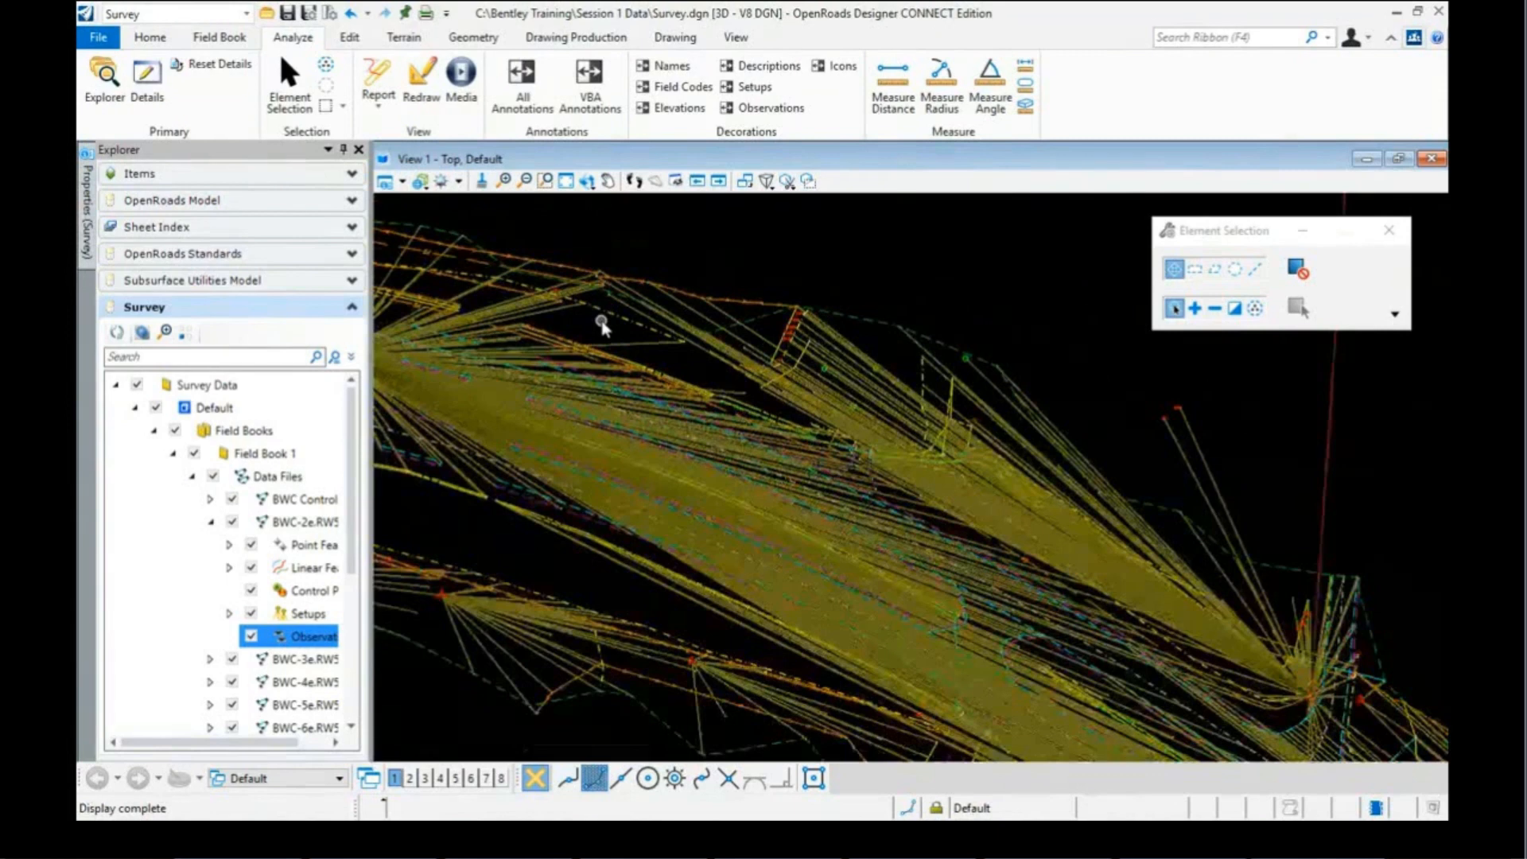
click(192, 477)
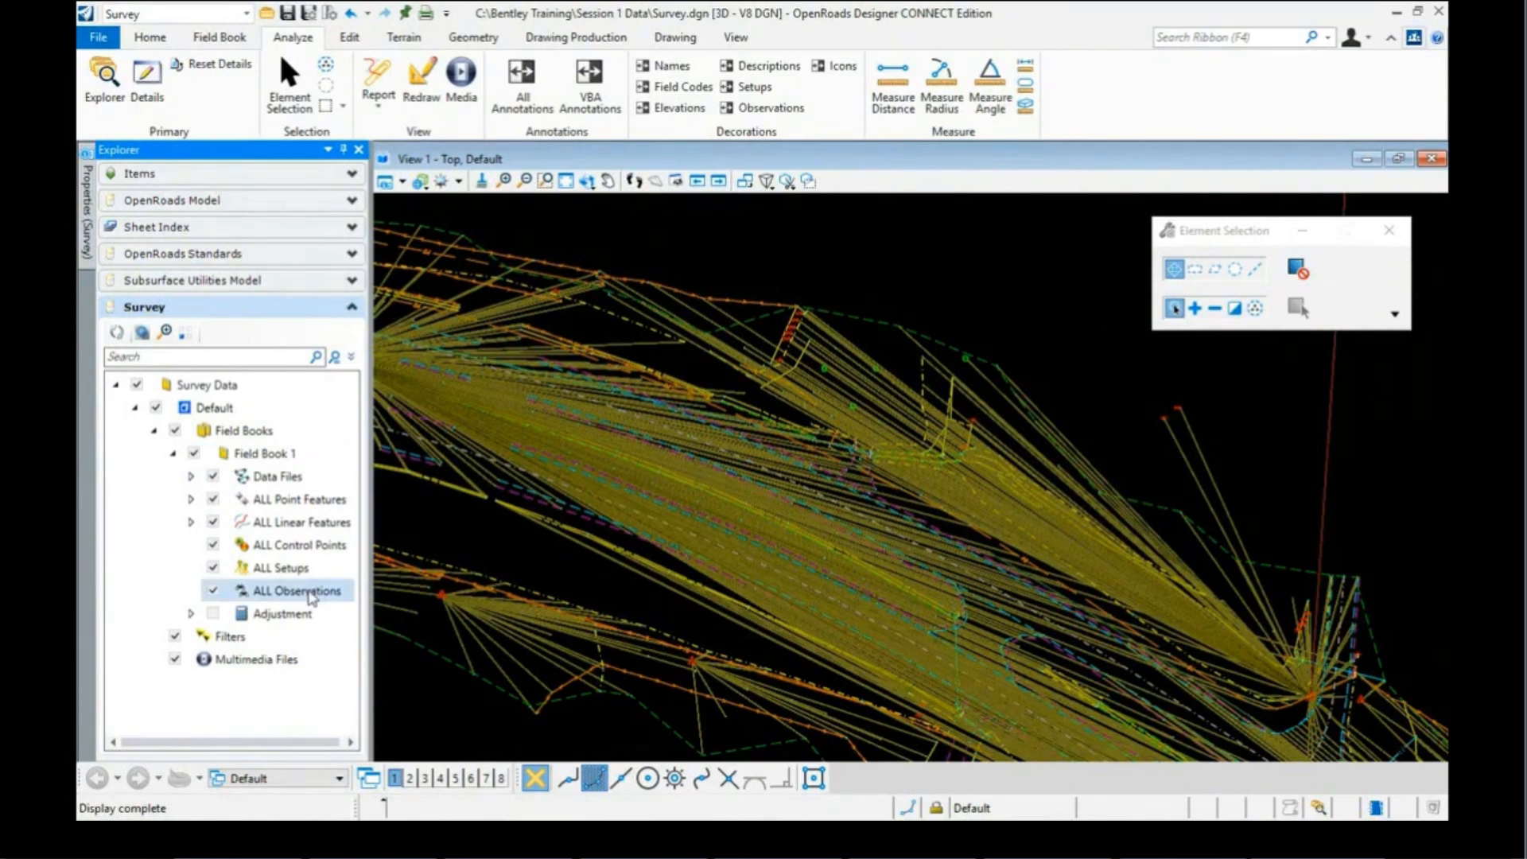
click(212, 591)
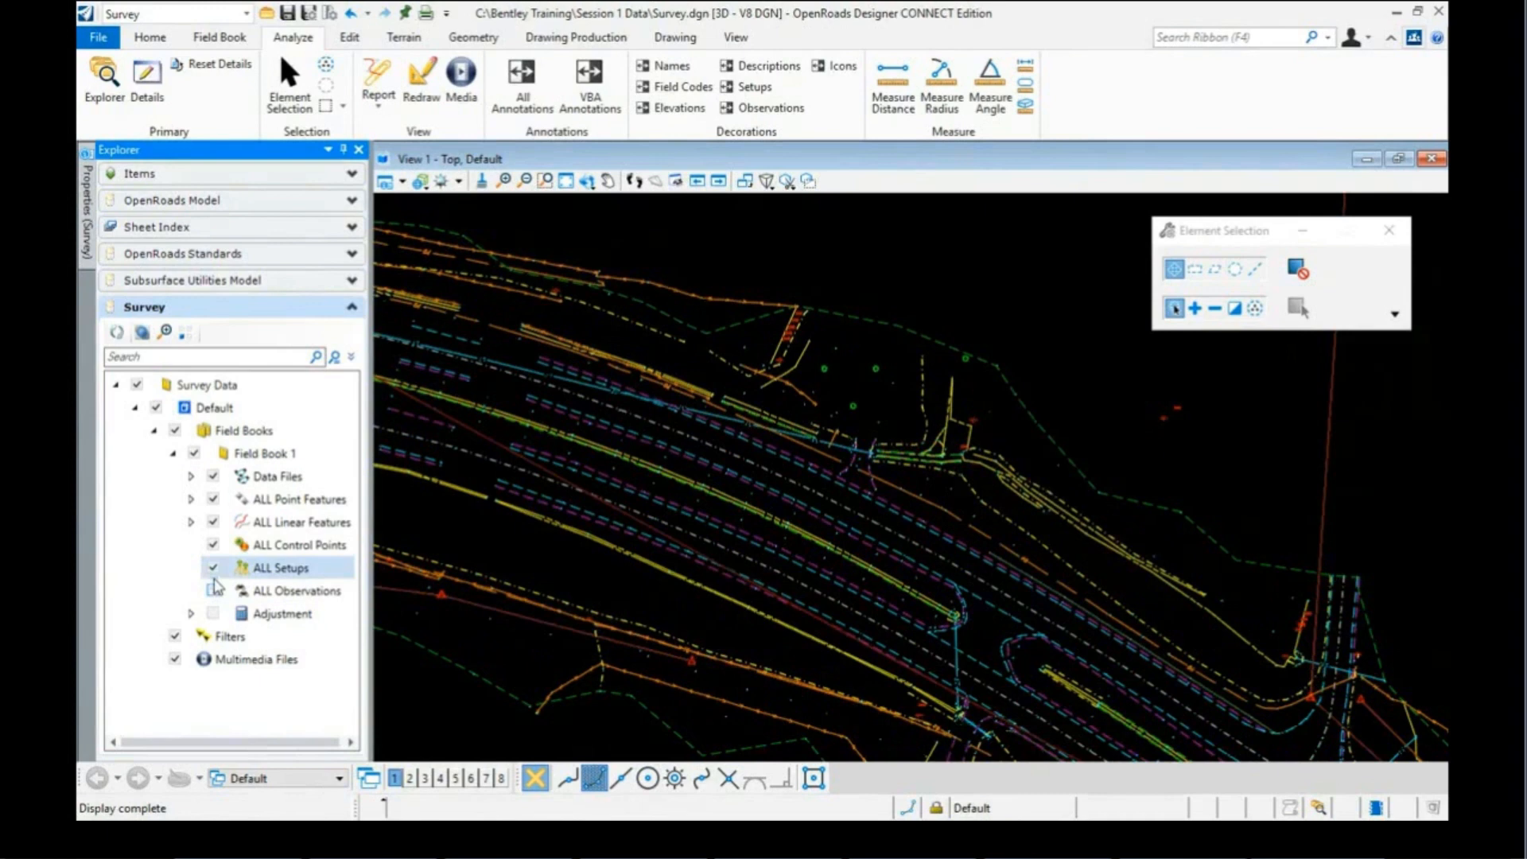
click(212, 568)
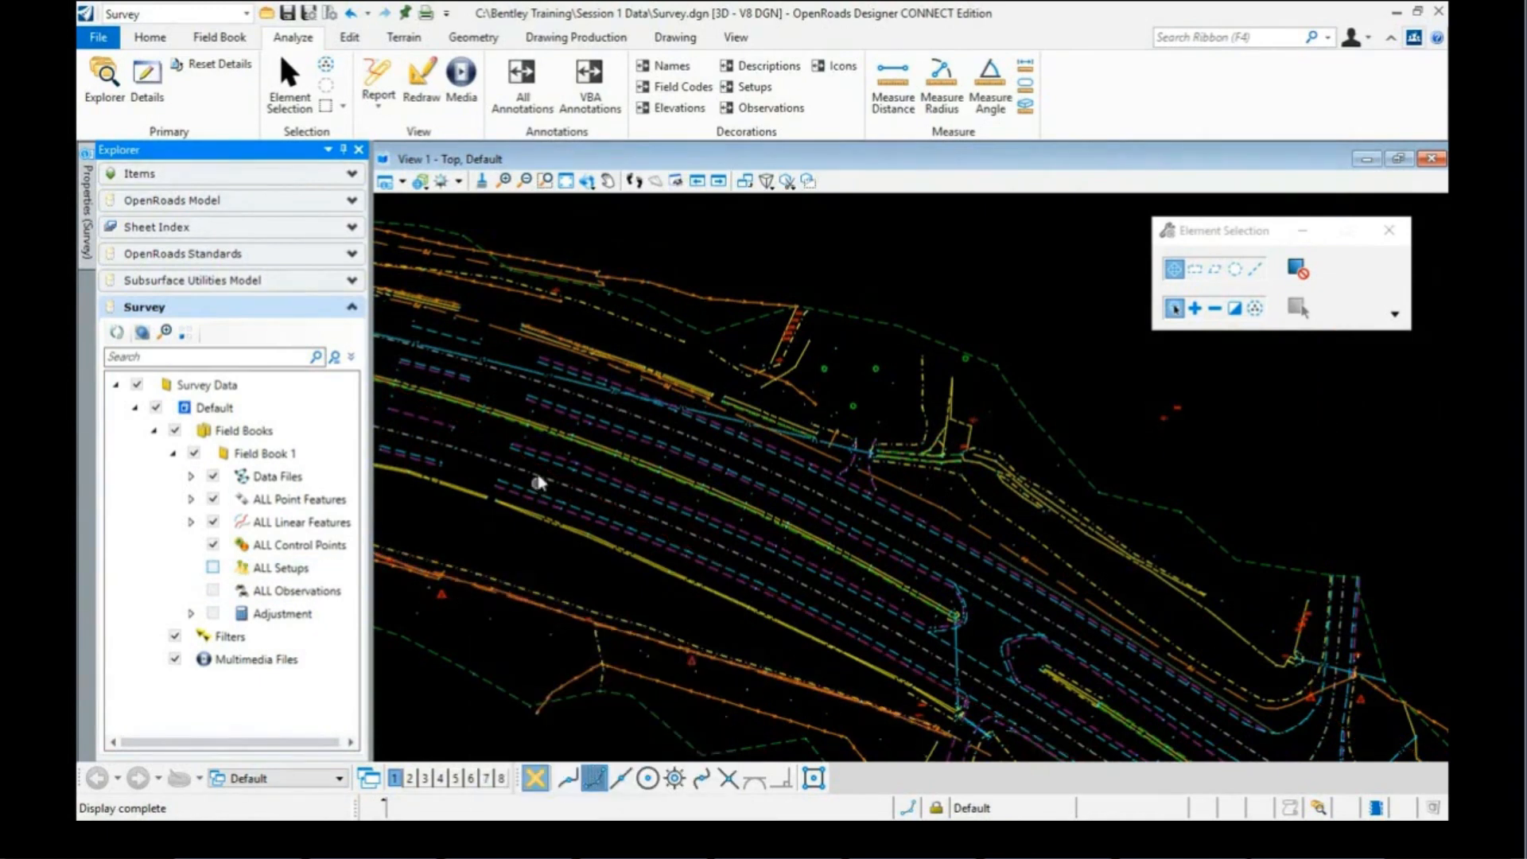
scroll(570, 452, down, 5)
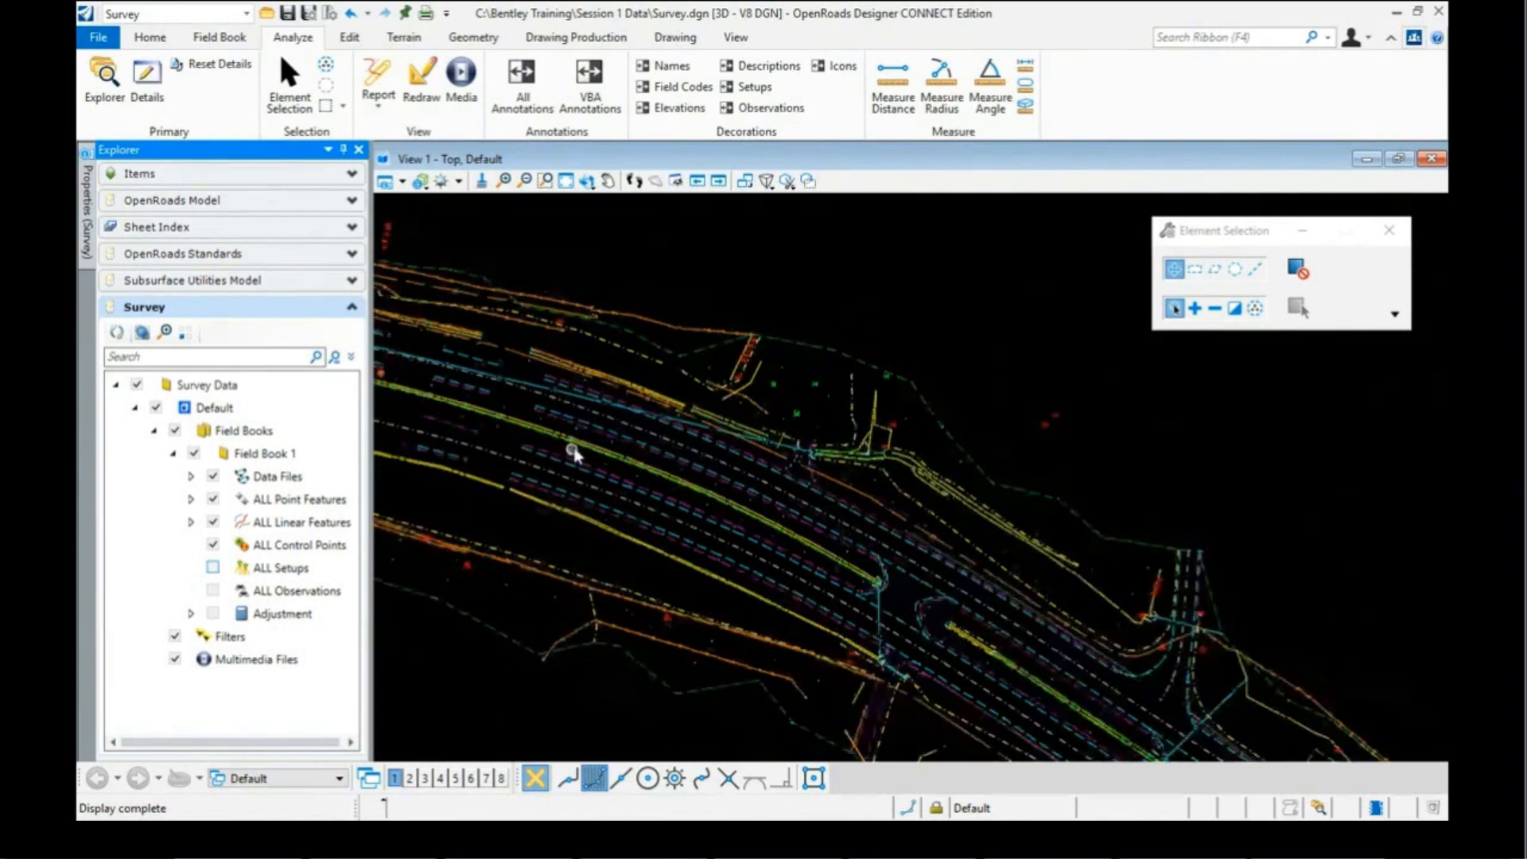
scroll(834, 425, down, 4)
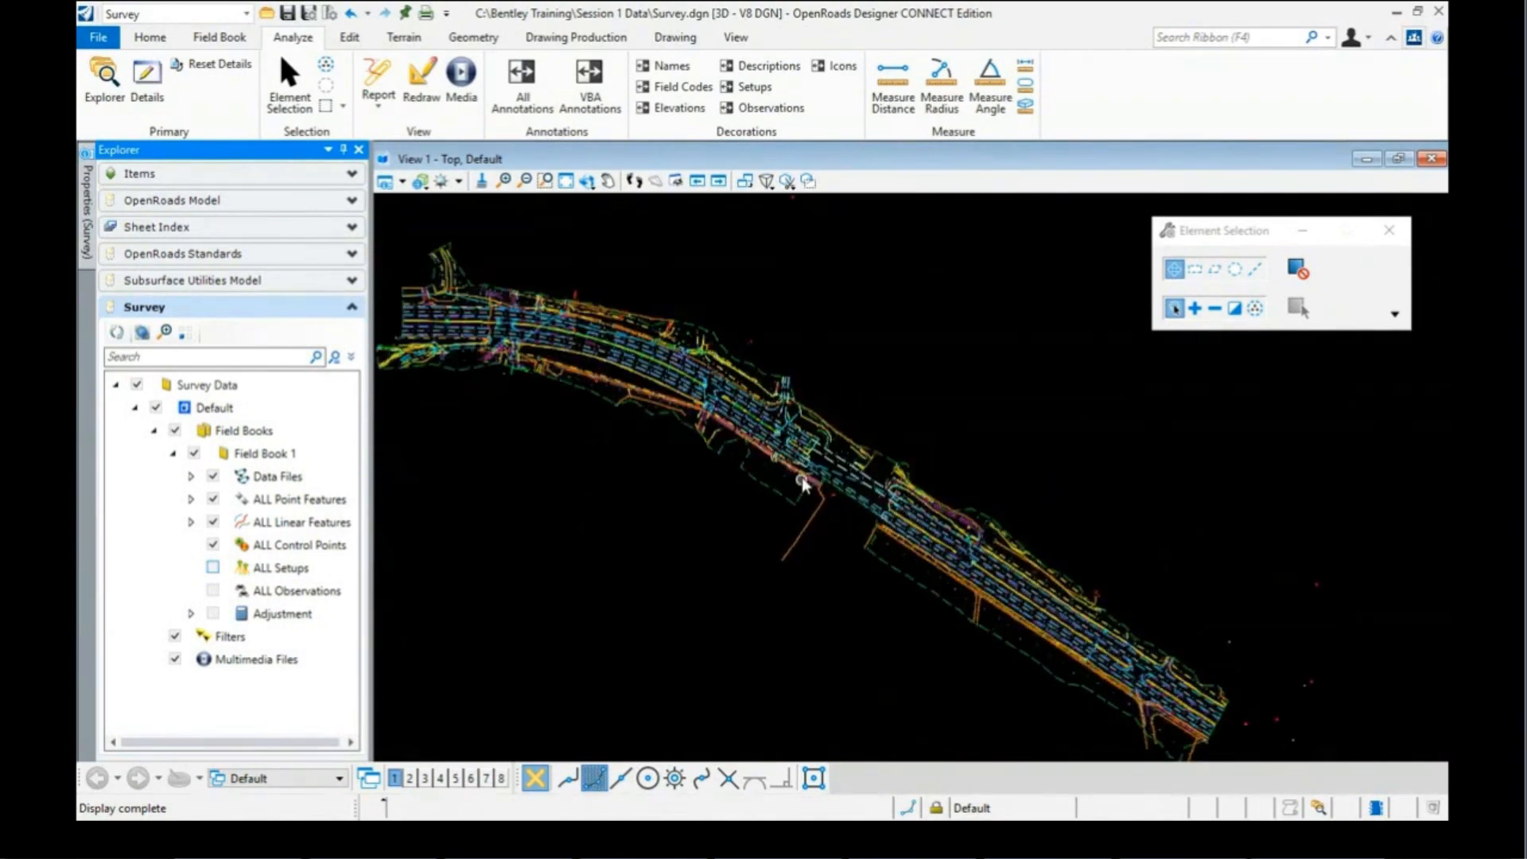
scroll(802, 477, up, 1)
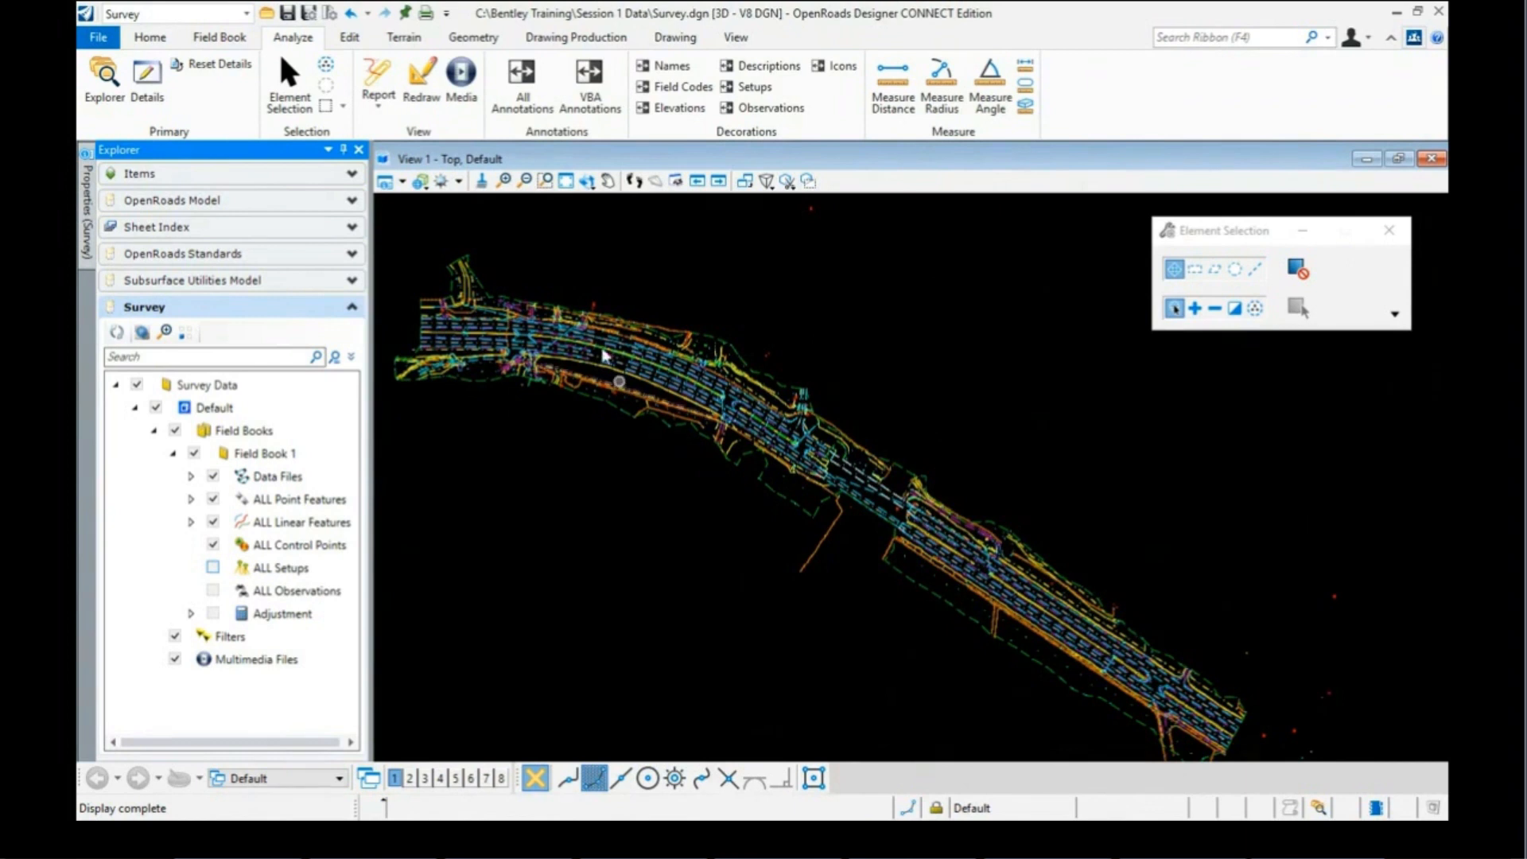
Step: Set View 1's Background Map Type to Hybrid in View Attributes
click(403, 183)
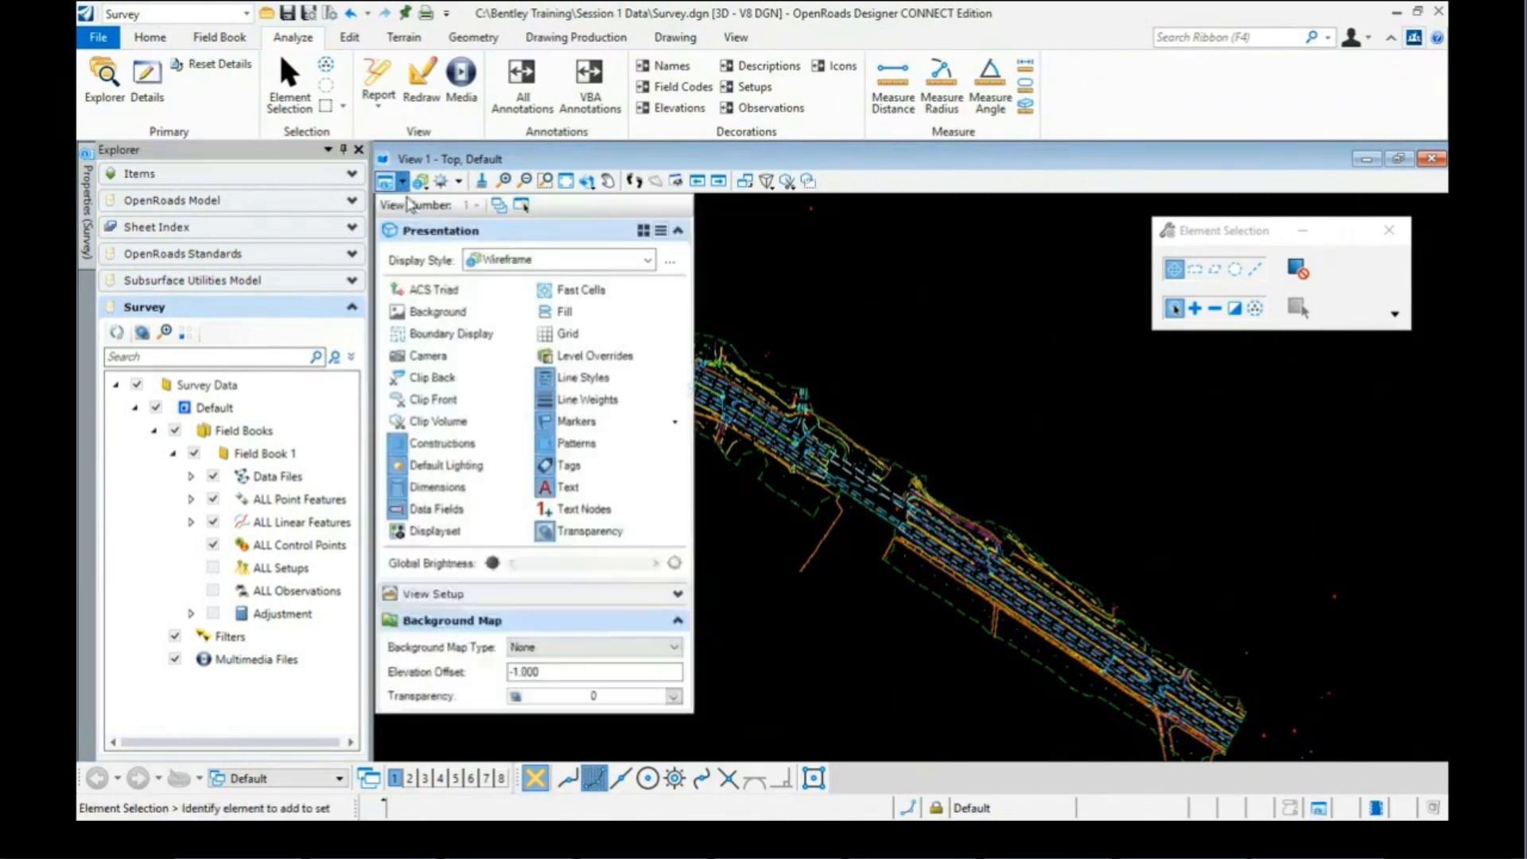
click(673, 648)
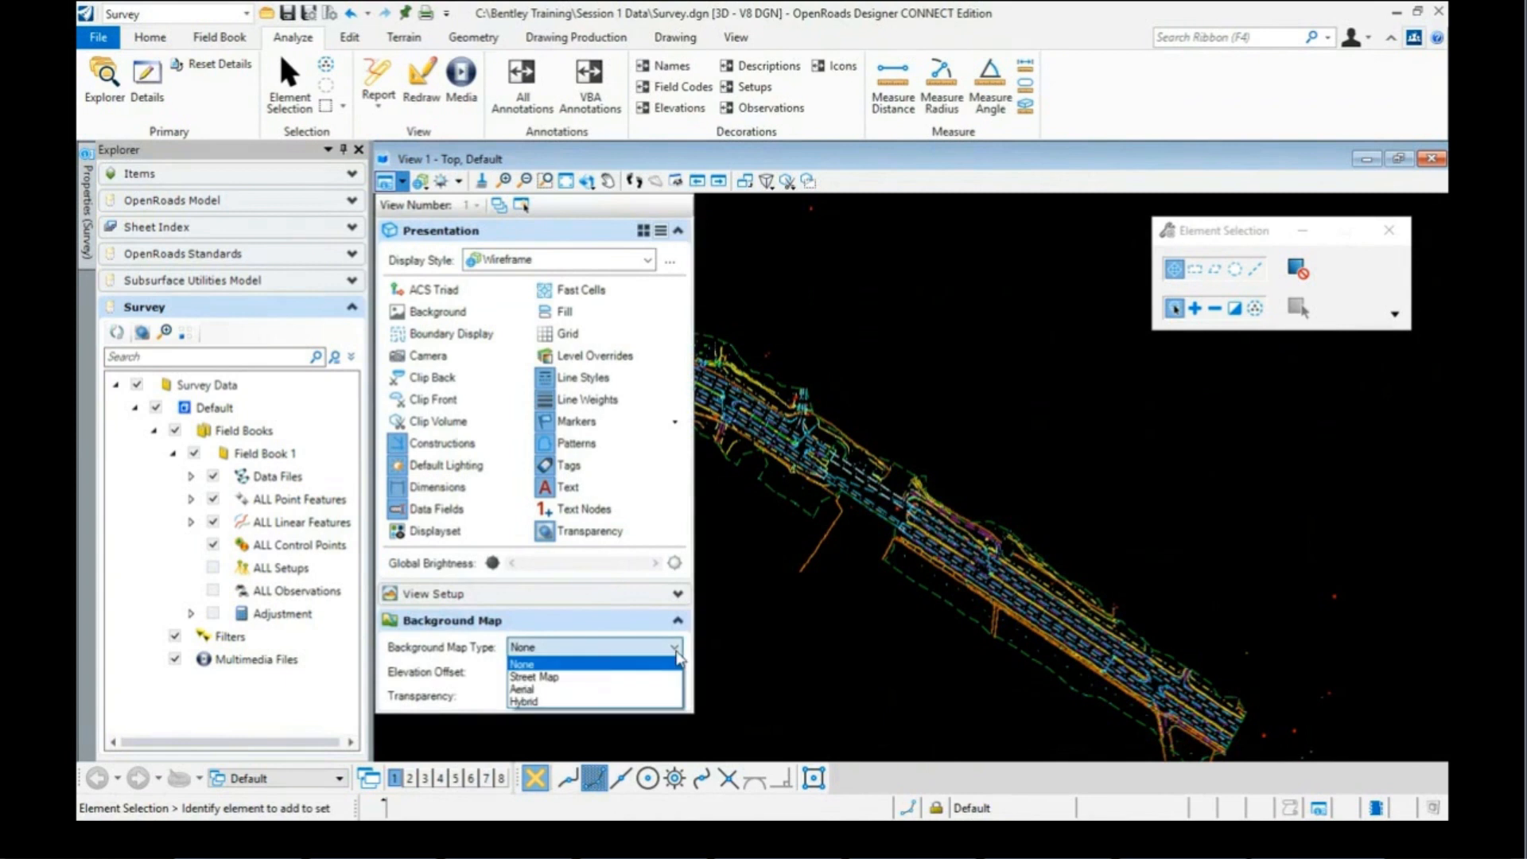
click(552, 703)
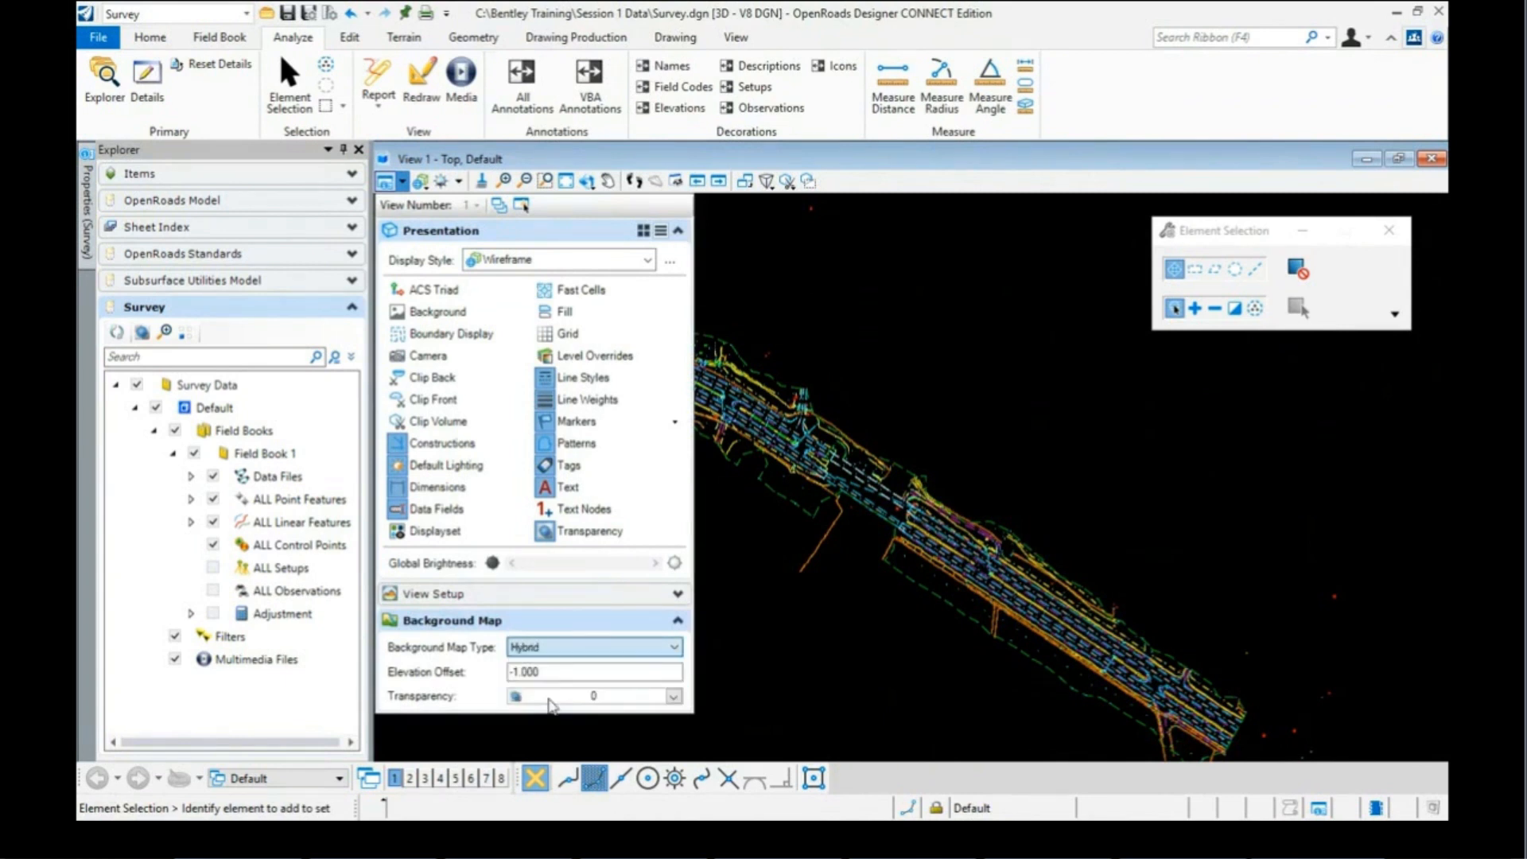
click(844, 617)
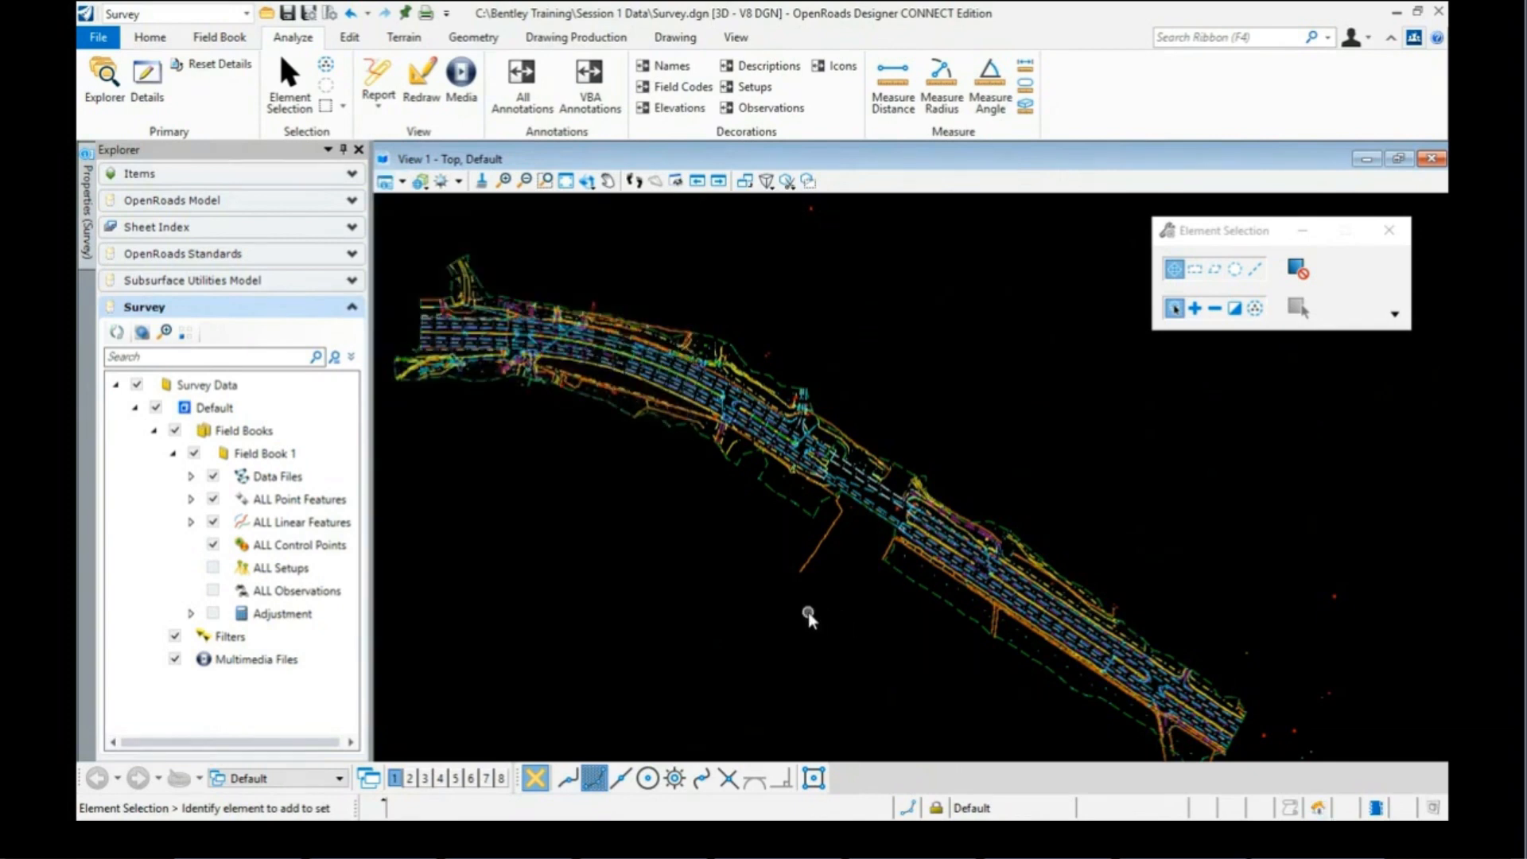
Step: Zoom around Highway 72 to inspect the survey linework over the aerial imagery
scroll(690, 534, down, 1)
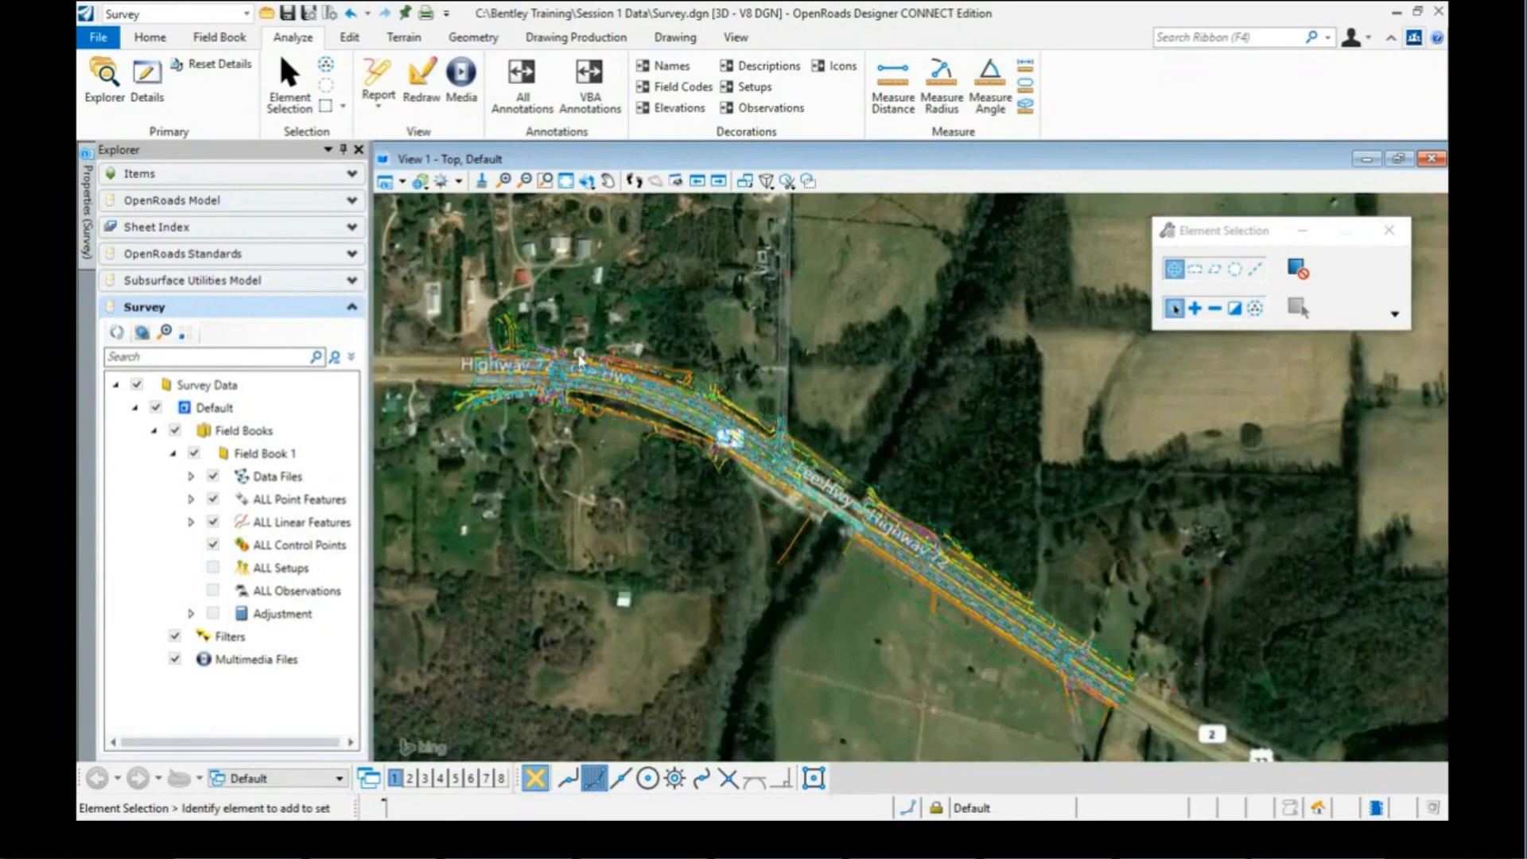
scroll(578, 353, down, 1)
scroll(781, 497, up, 1)
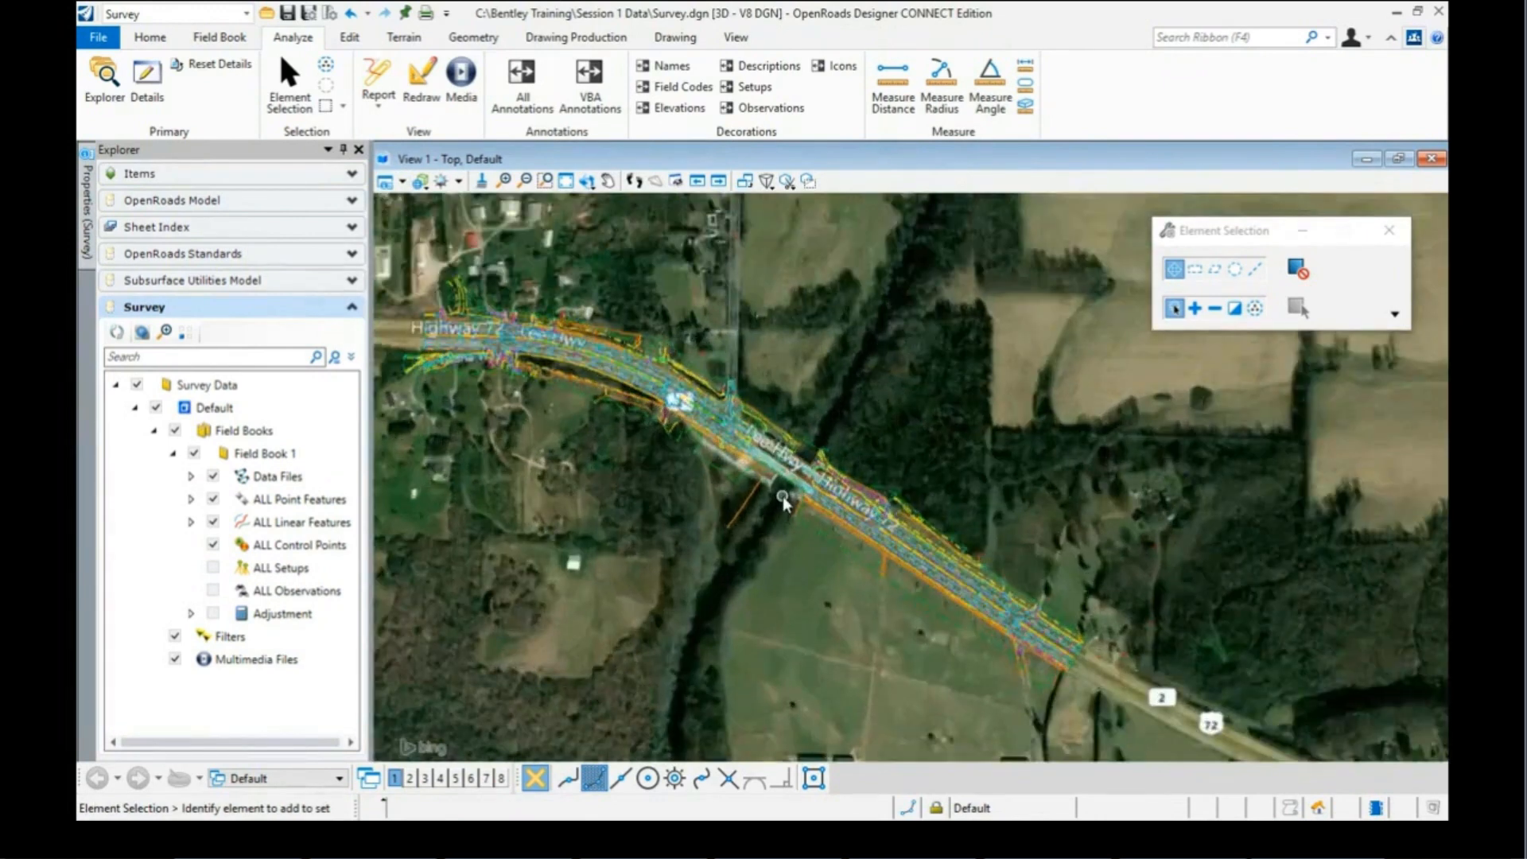
scroll(776, 491, down, 1)
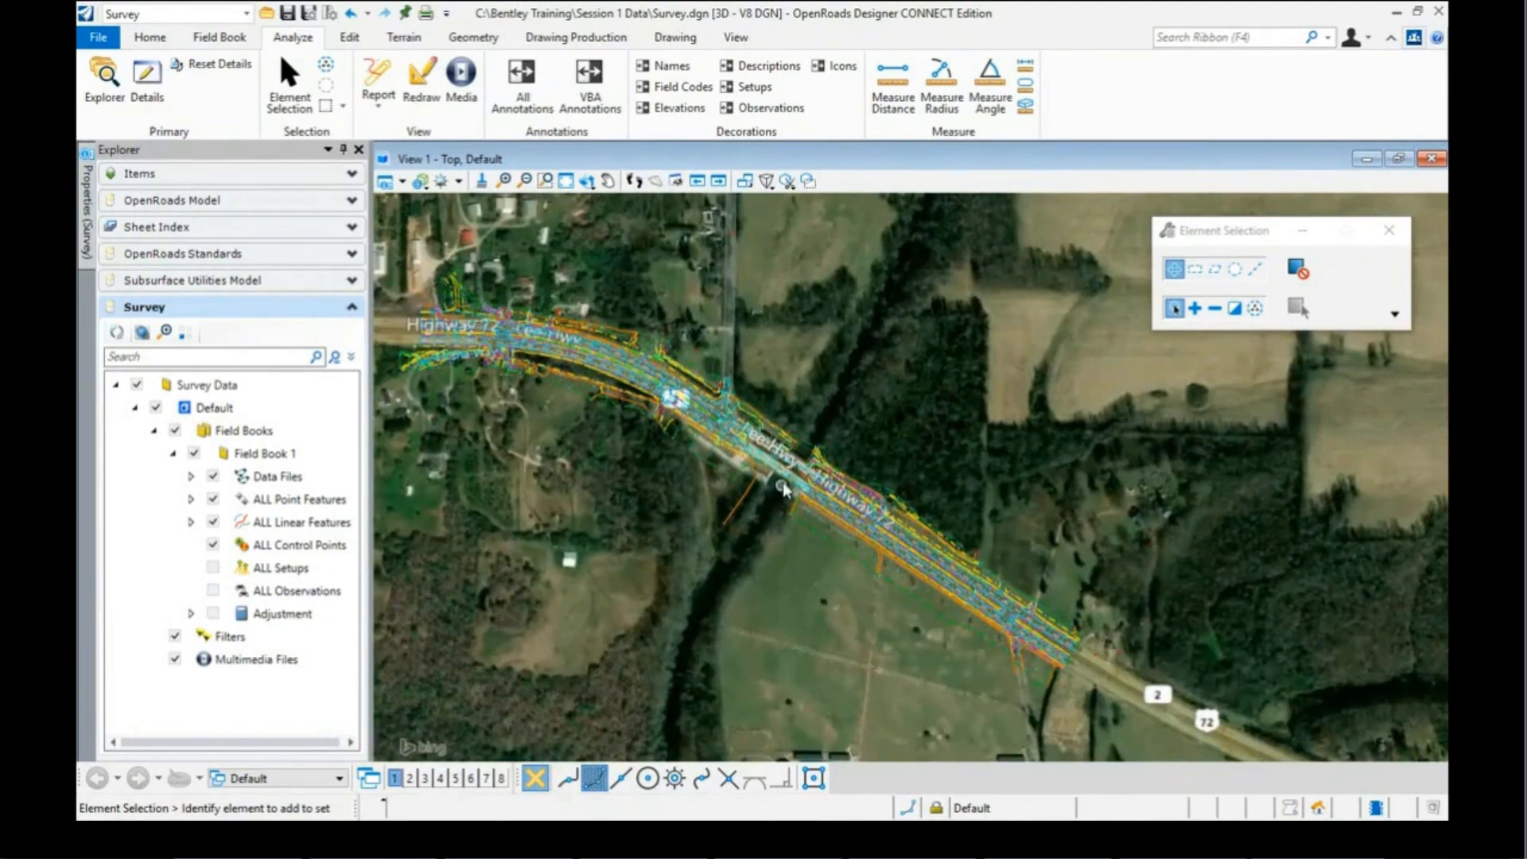
scroll(782, 486, up, 2)
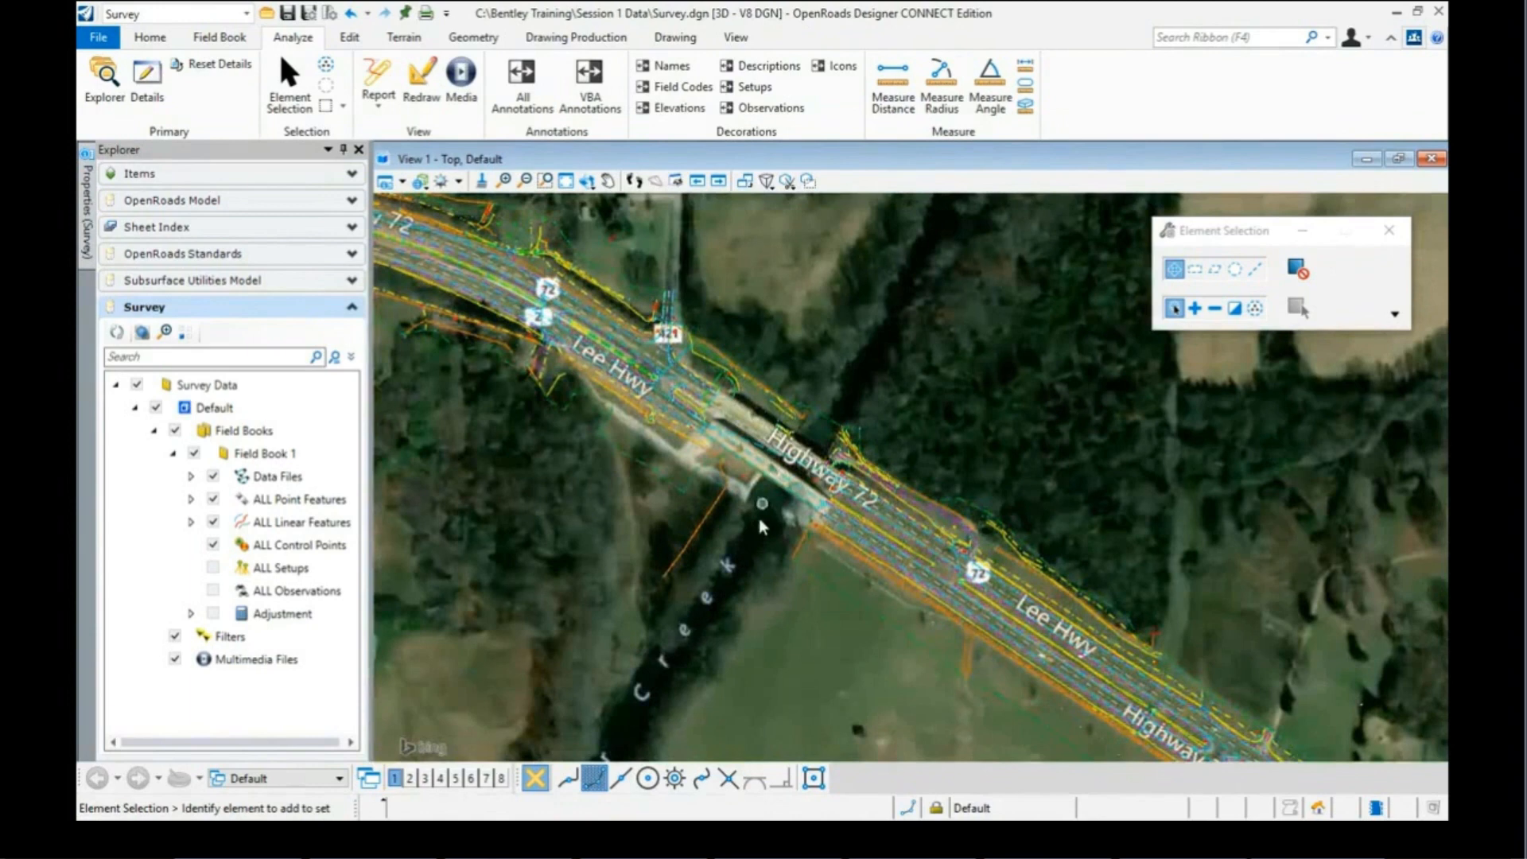
scroll(859, 476, down, 3)
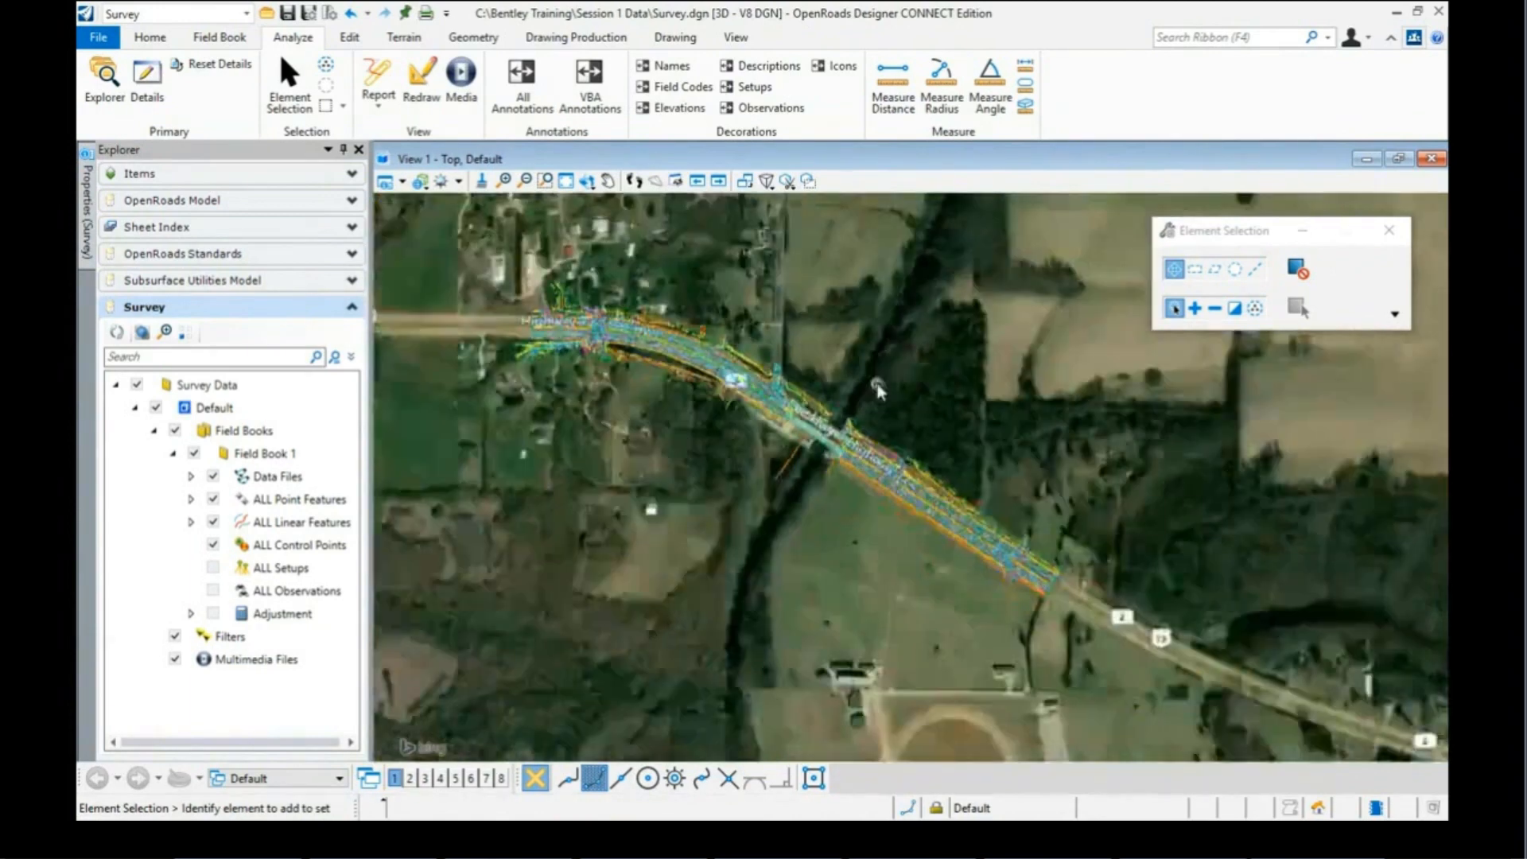
scroll(608, 336, up, 2)
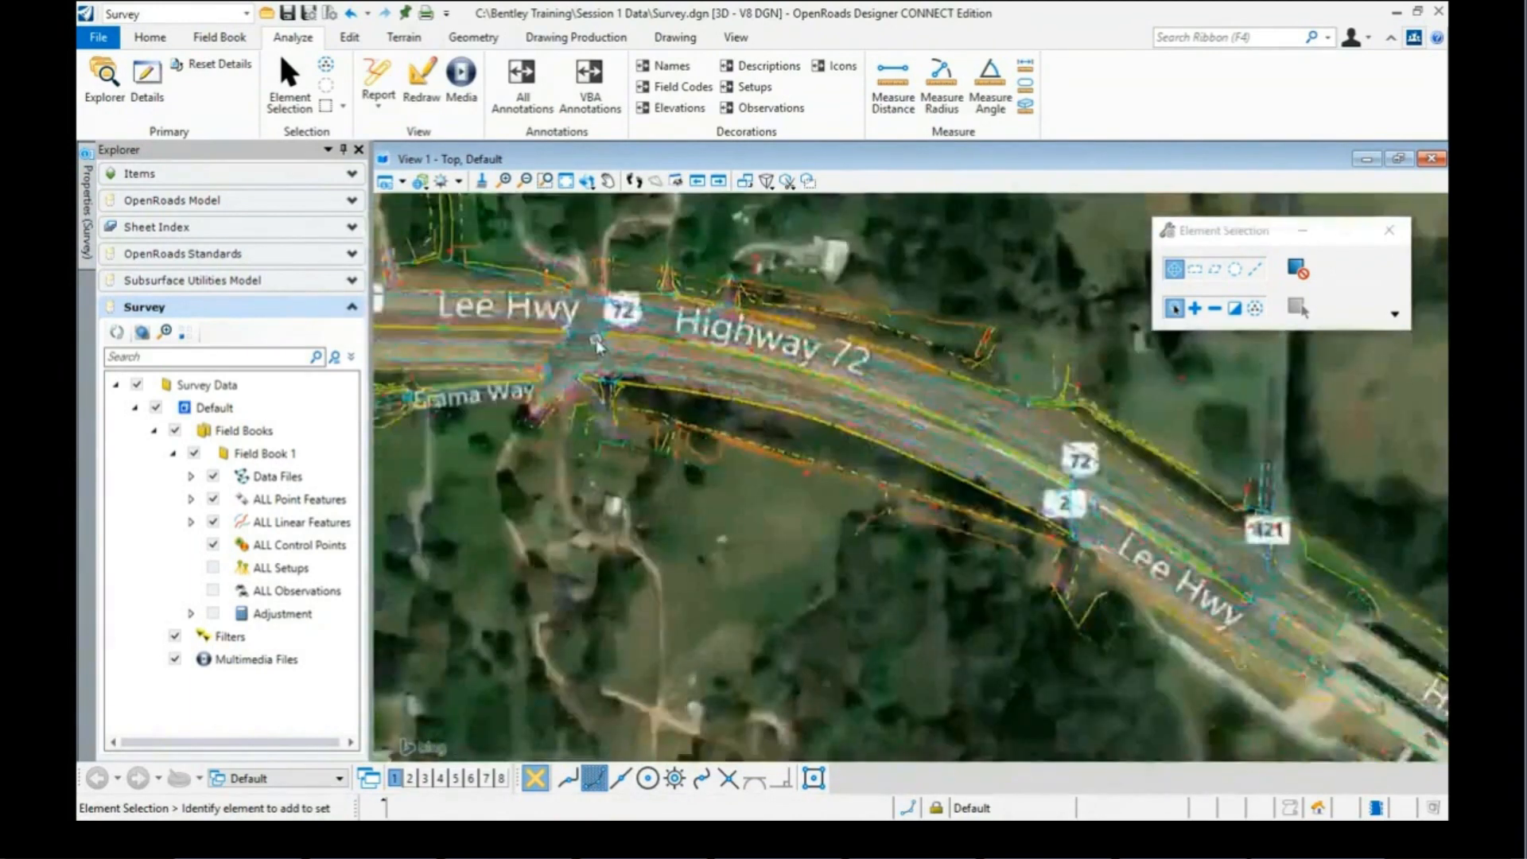
scroll(598, 344, down, 2)
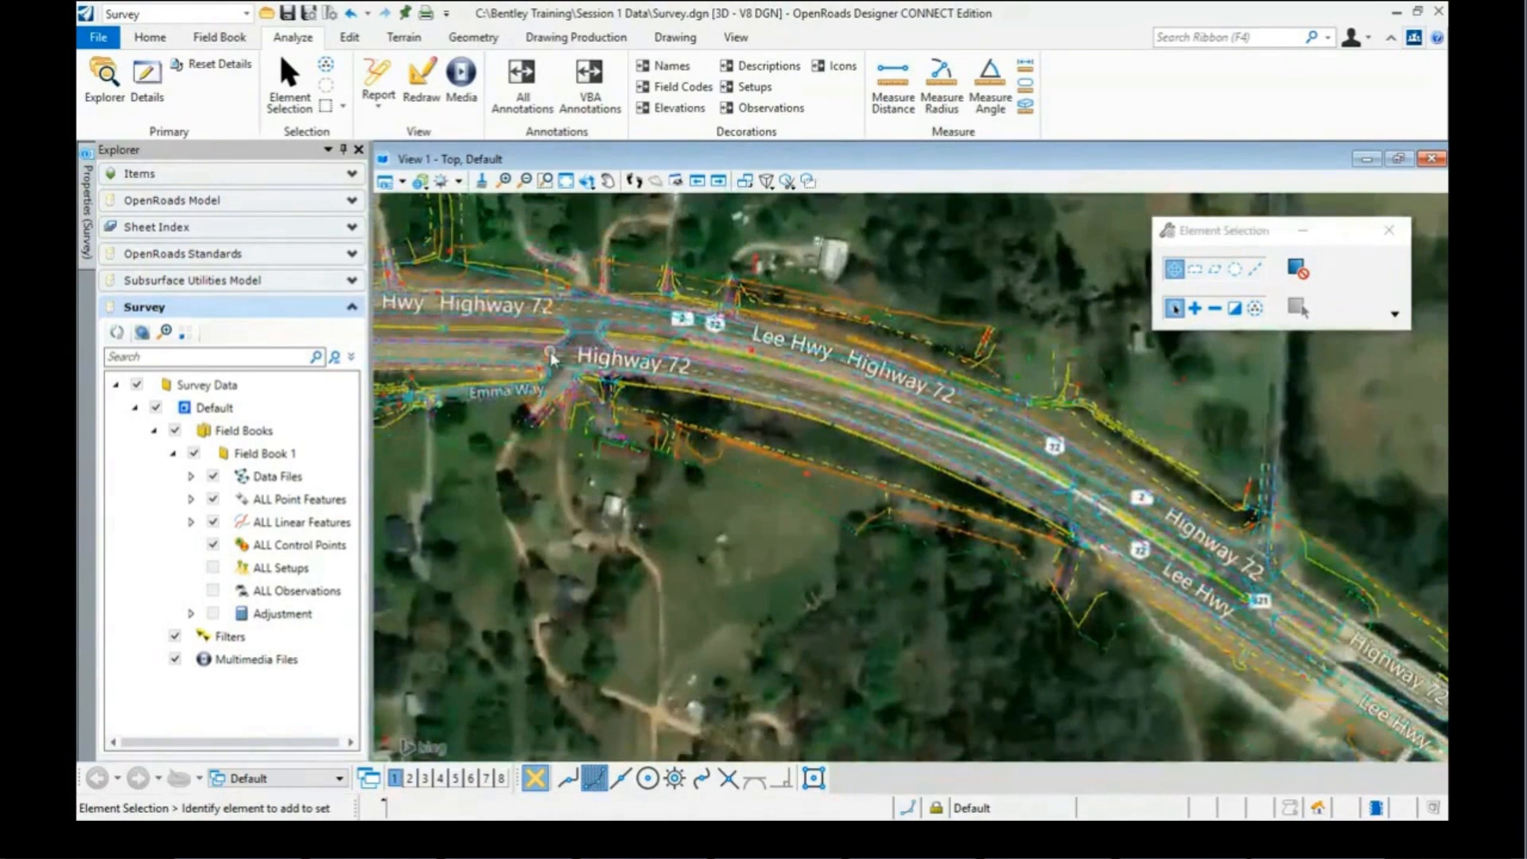
scroll(550, 356, down, 2)
scroll(795, 486, down, 1)
scroll(958, 516, up, 1)
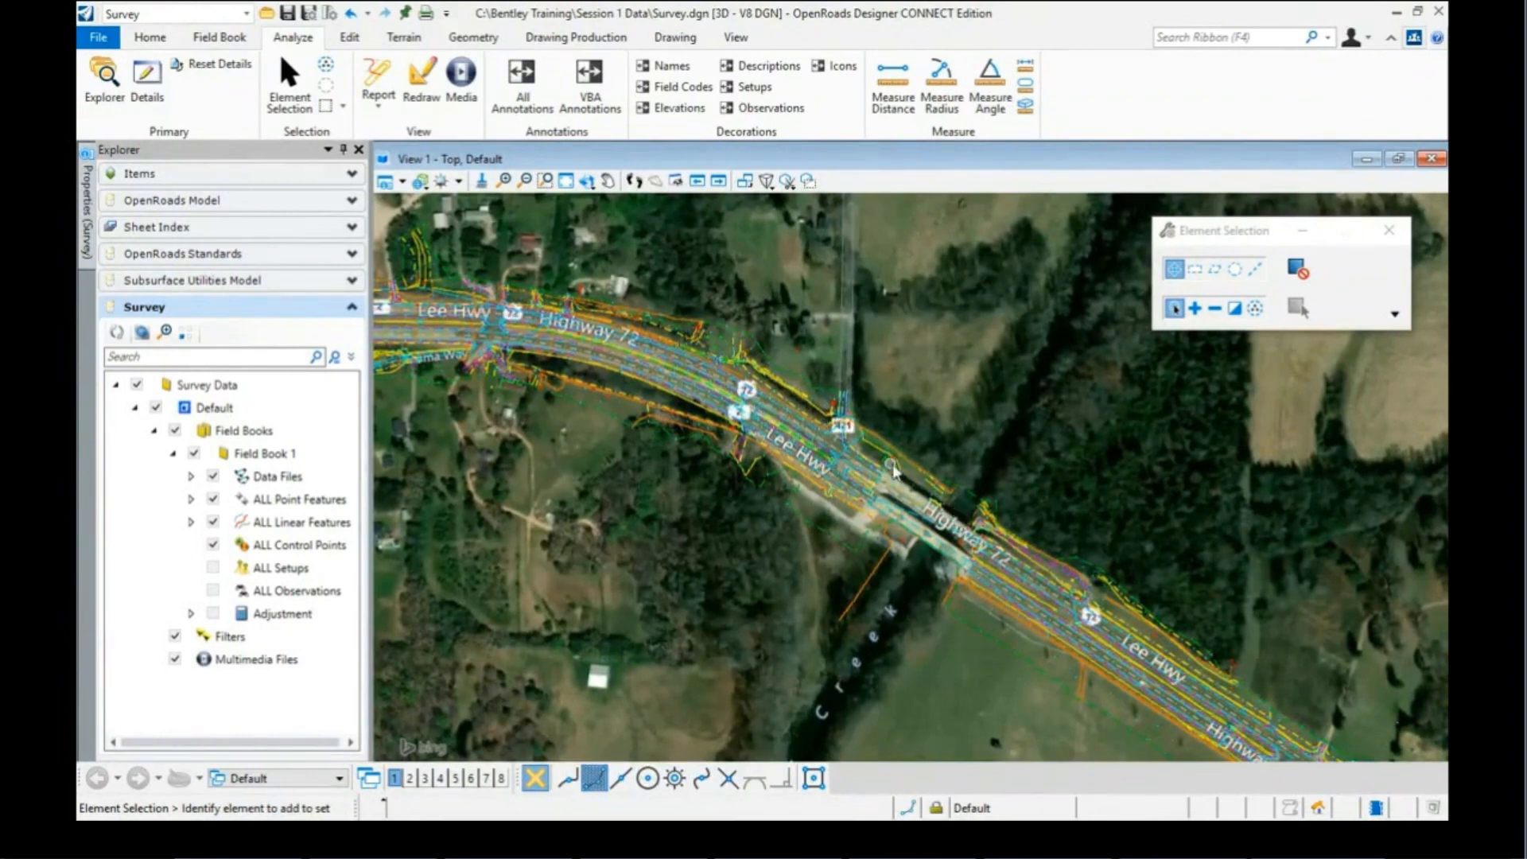
mouse_move(896, 469)
scroll(842, 415, down, 2)
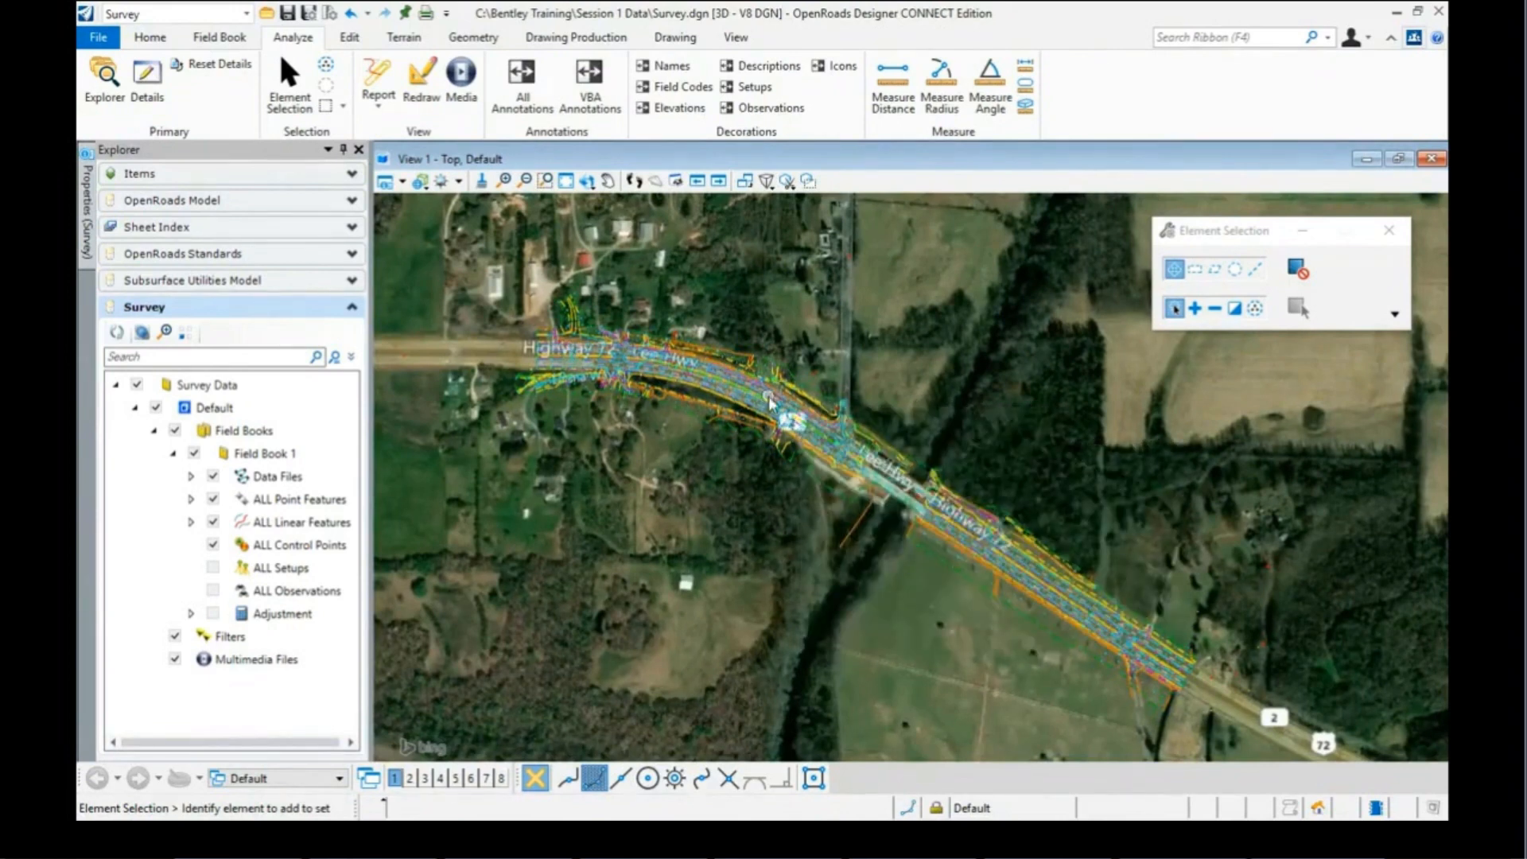
mouse_move(763, 396)
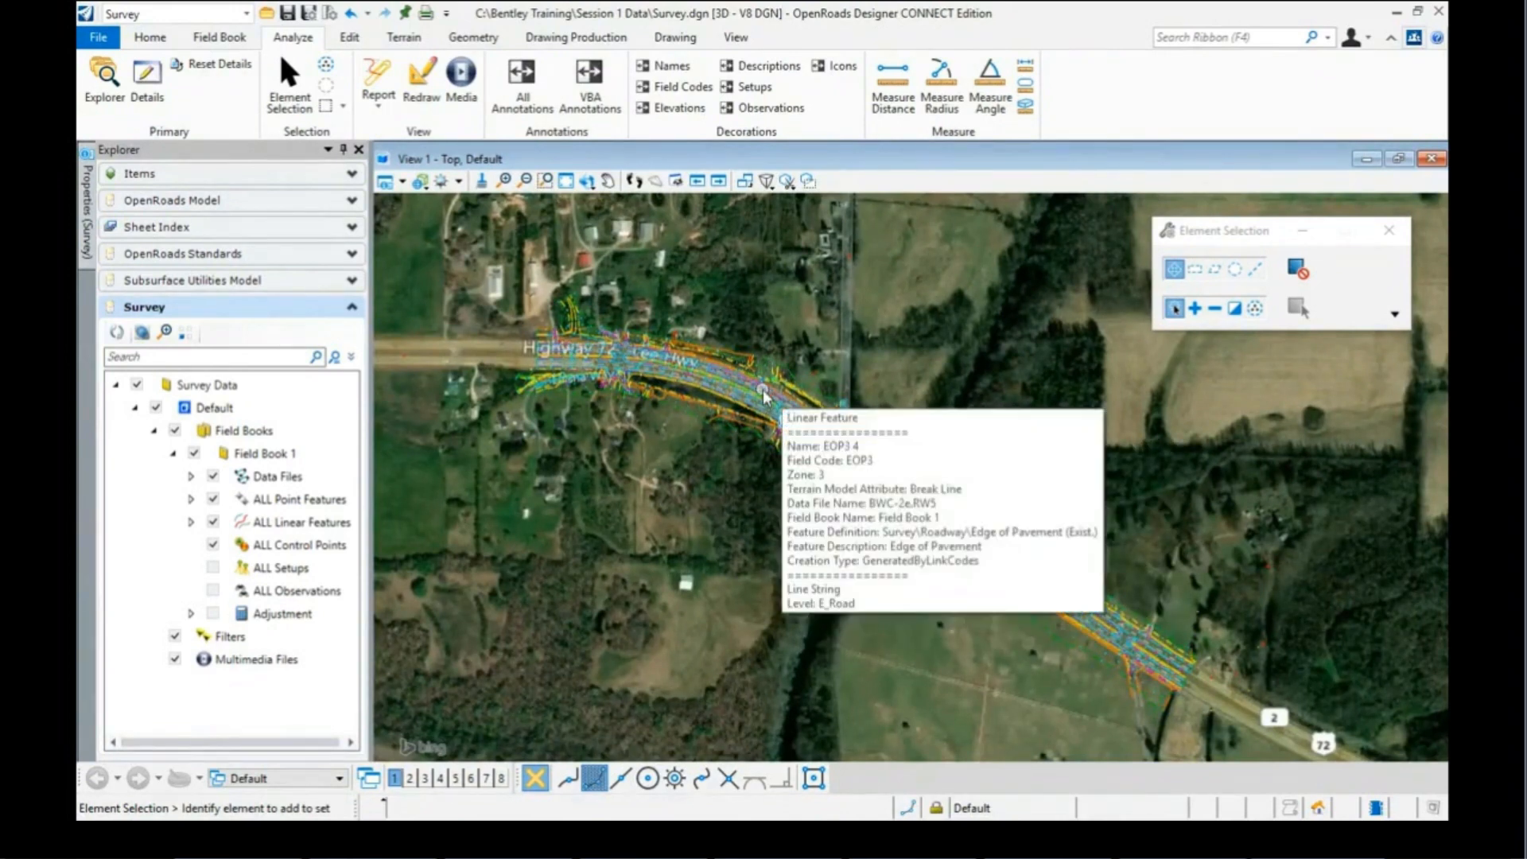
Step: Set View 1's Background Map Type back to None in View Attributes
click(403, 182)
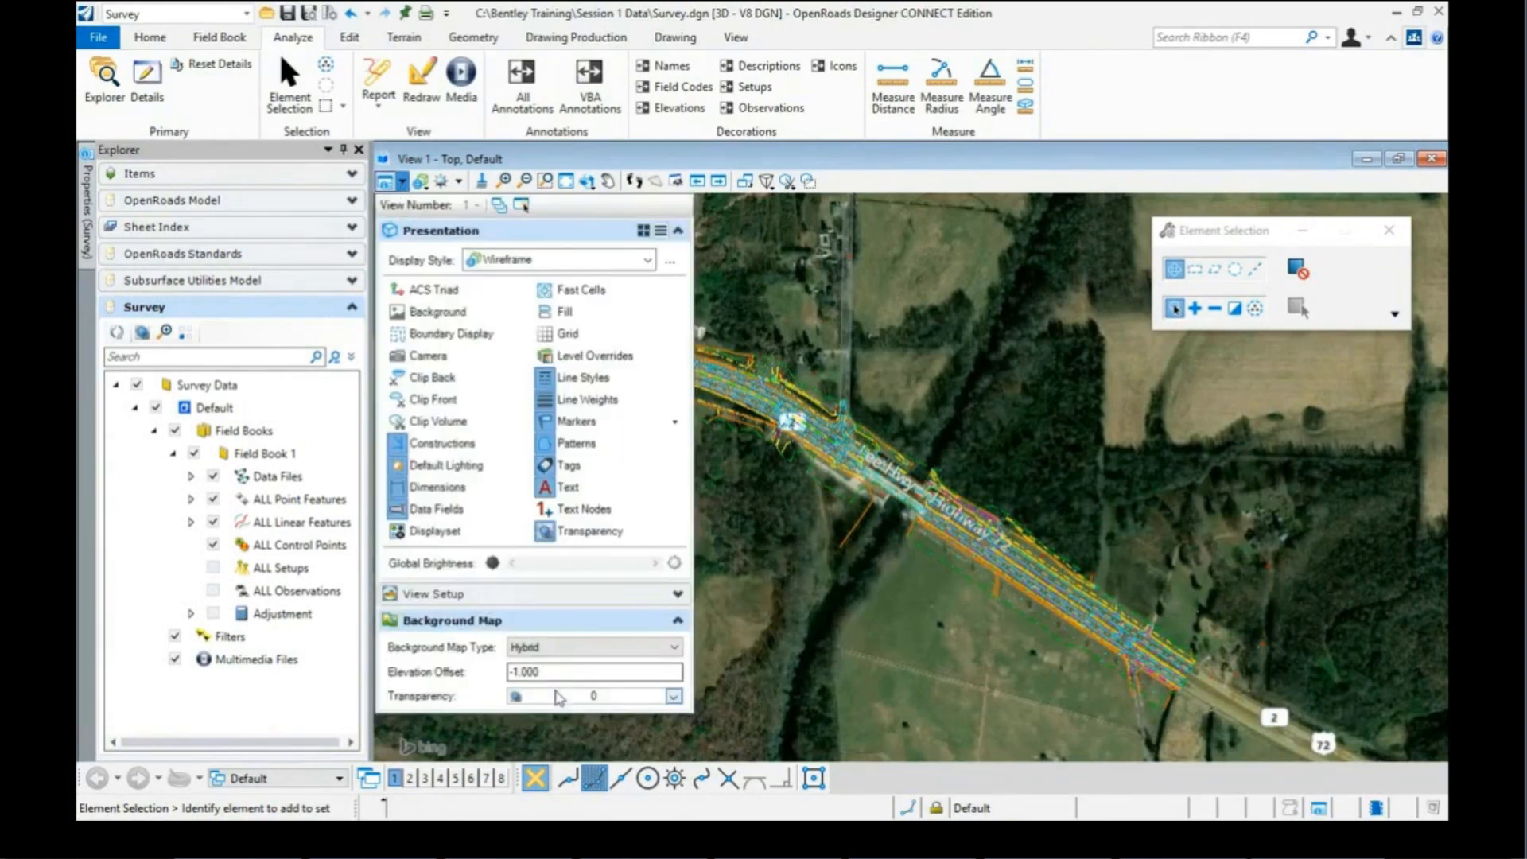
click(565, 651)
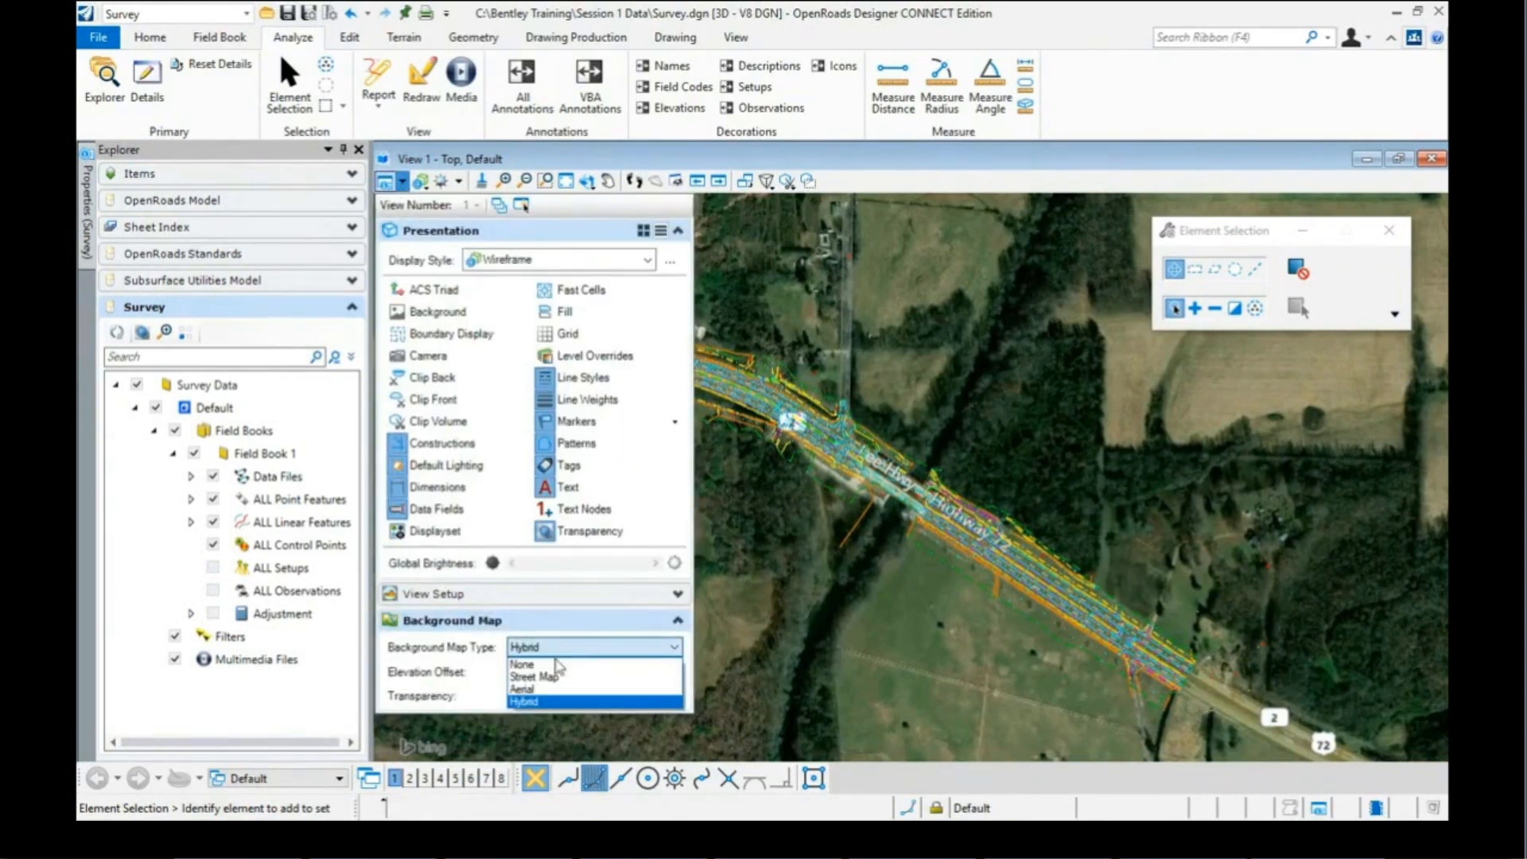
click(540, 666)
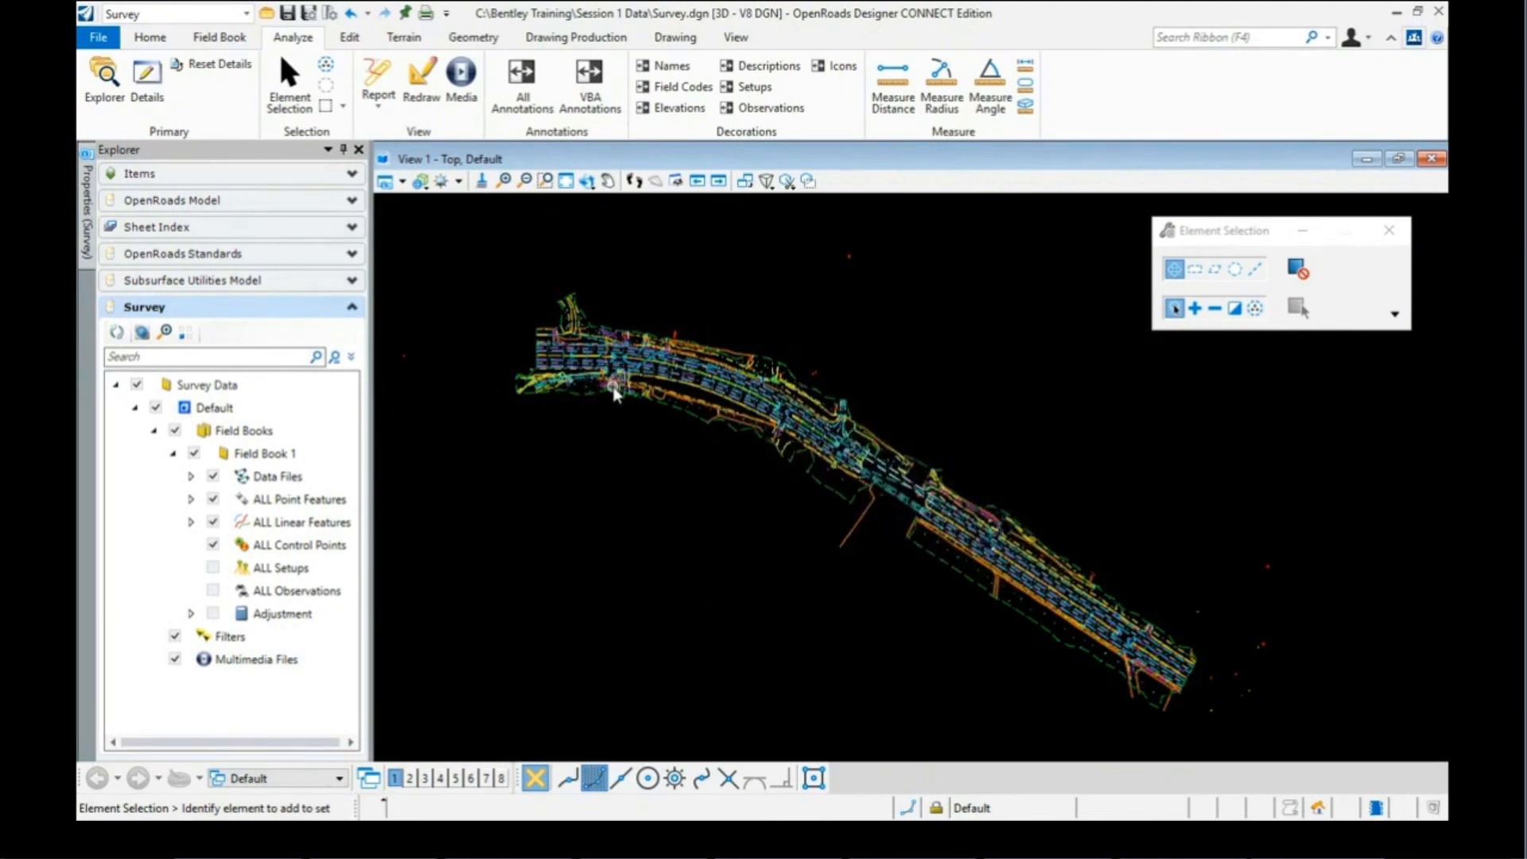
Step: Zoom into the pink DWY driveway linework near the side-road intersection and check its feature info
scroll(606, 387, up, 2)
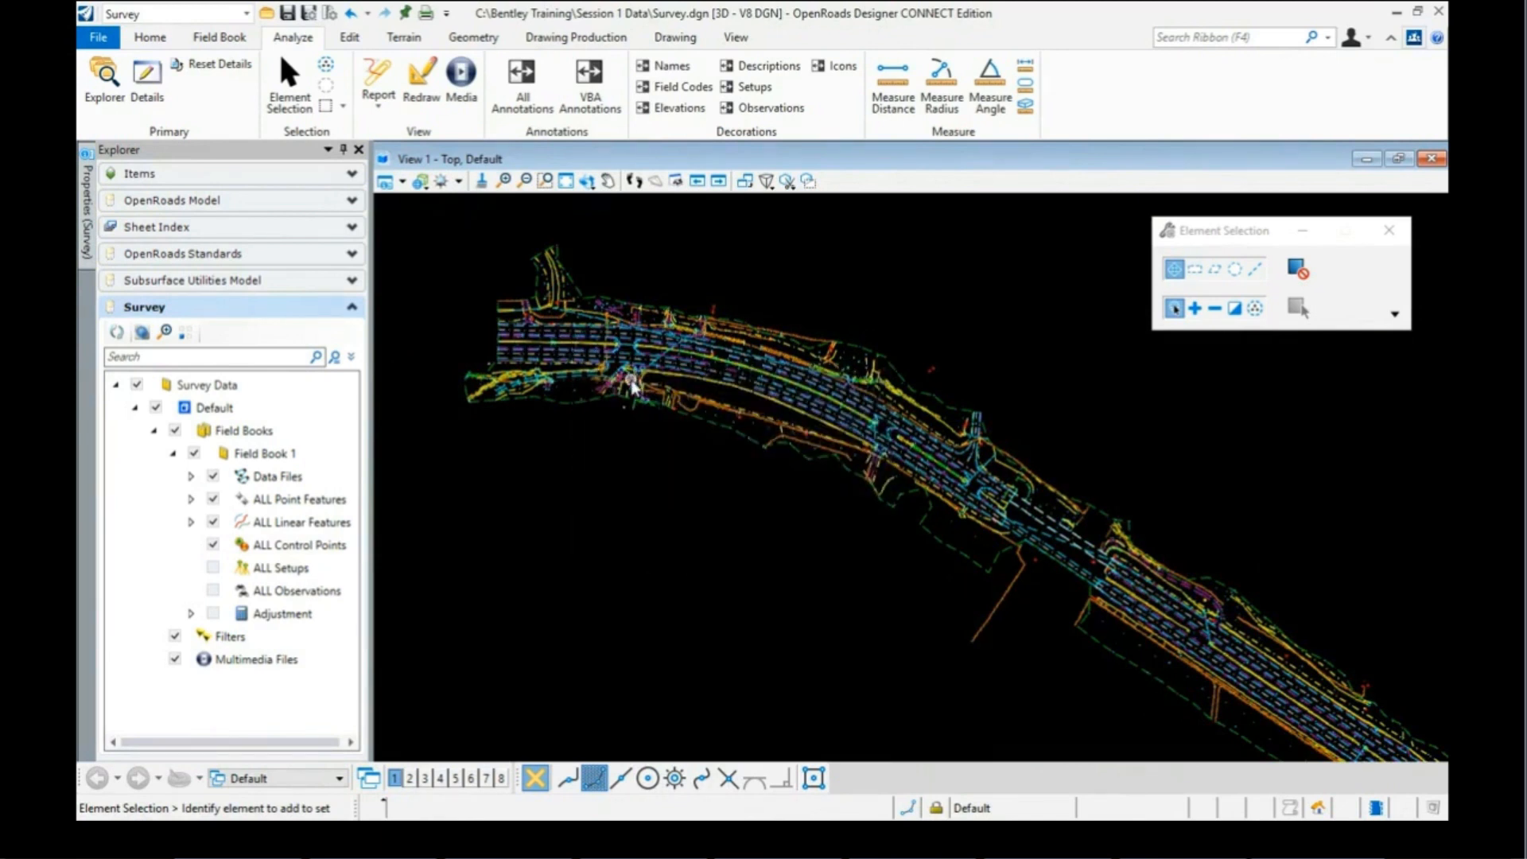
scroll(624, 372, up, 3)
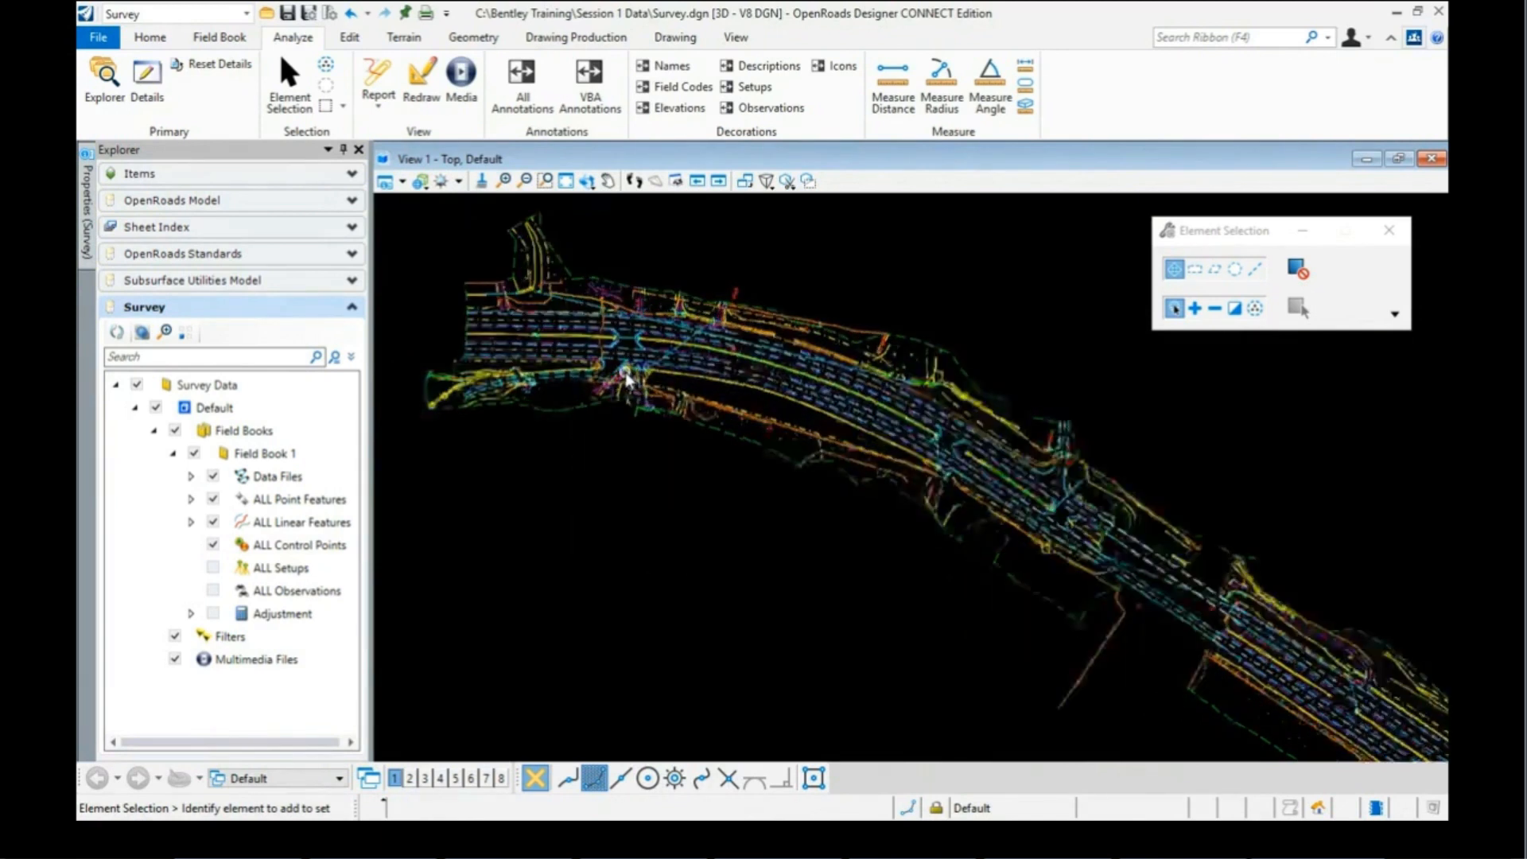
scroll(623, 386, up, 4)
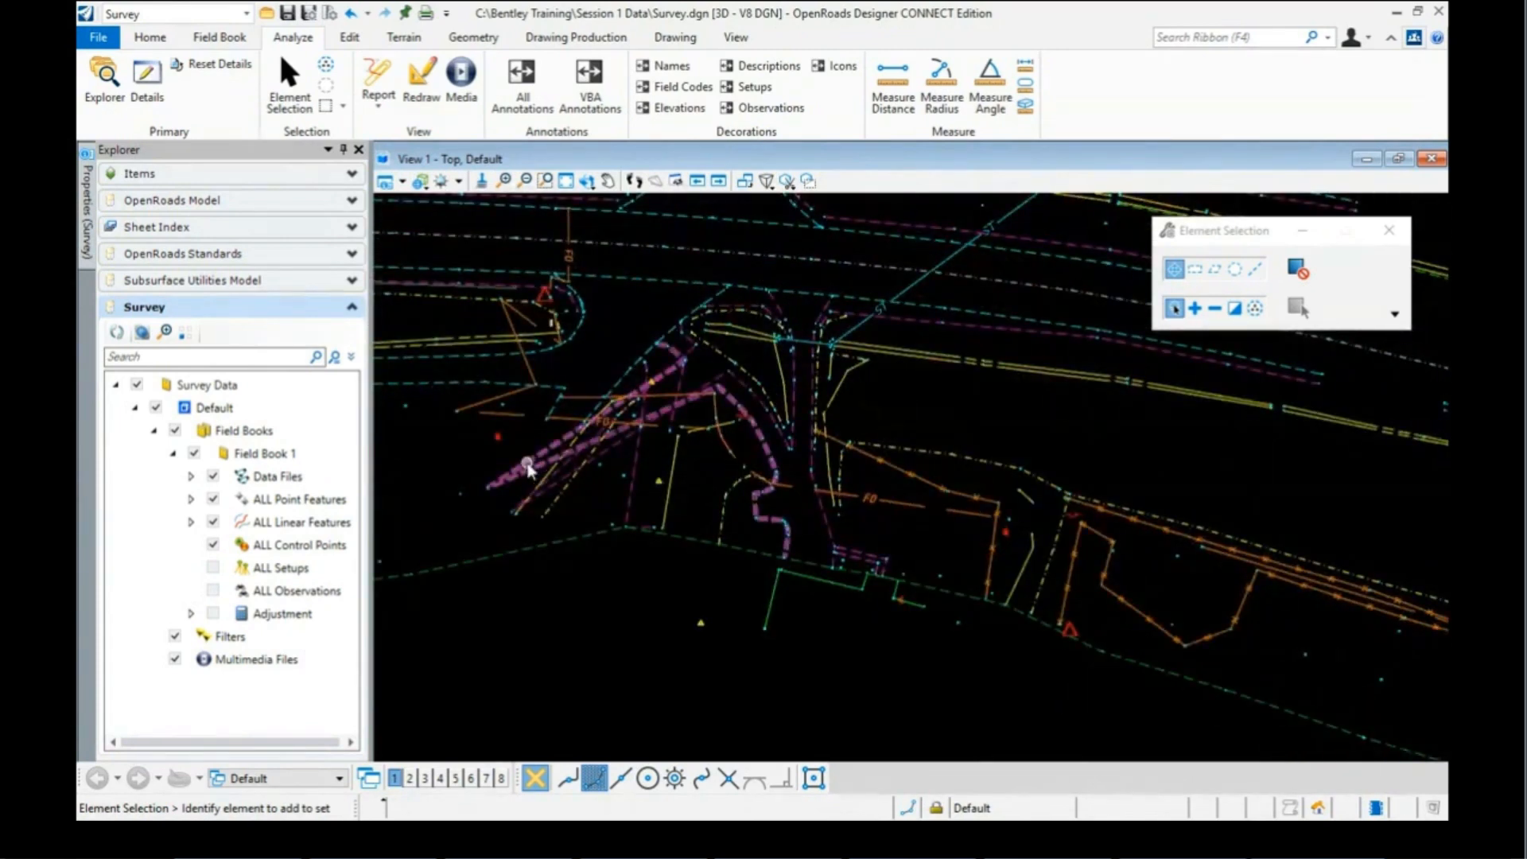
mouse_move(543, 465)
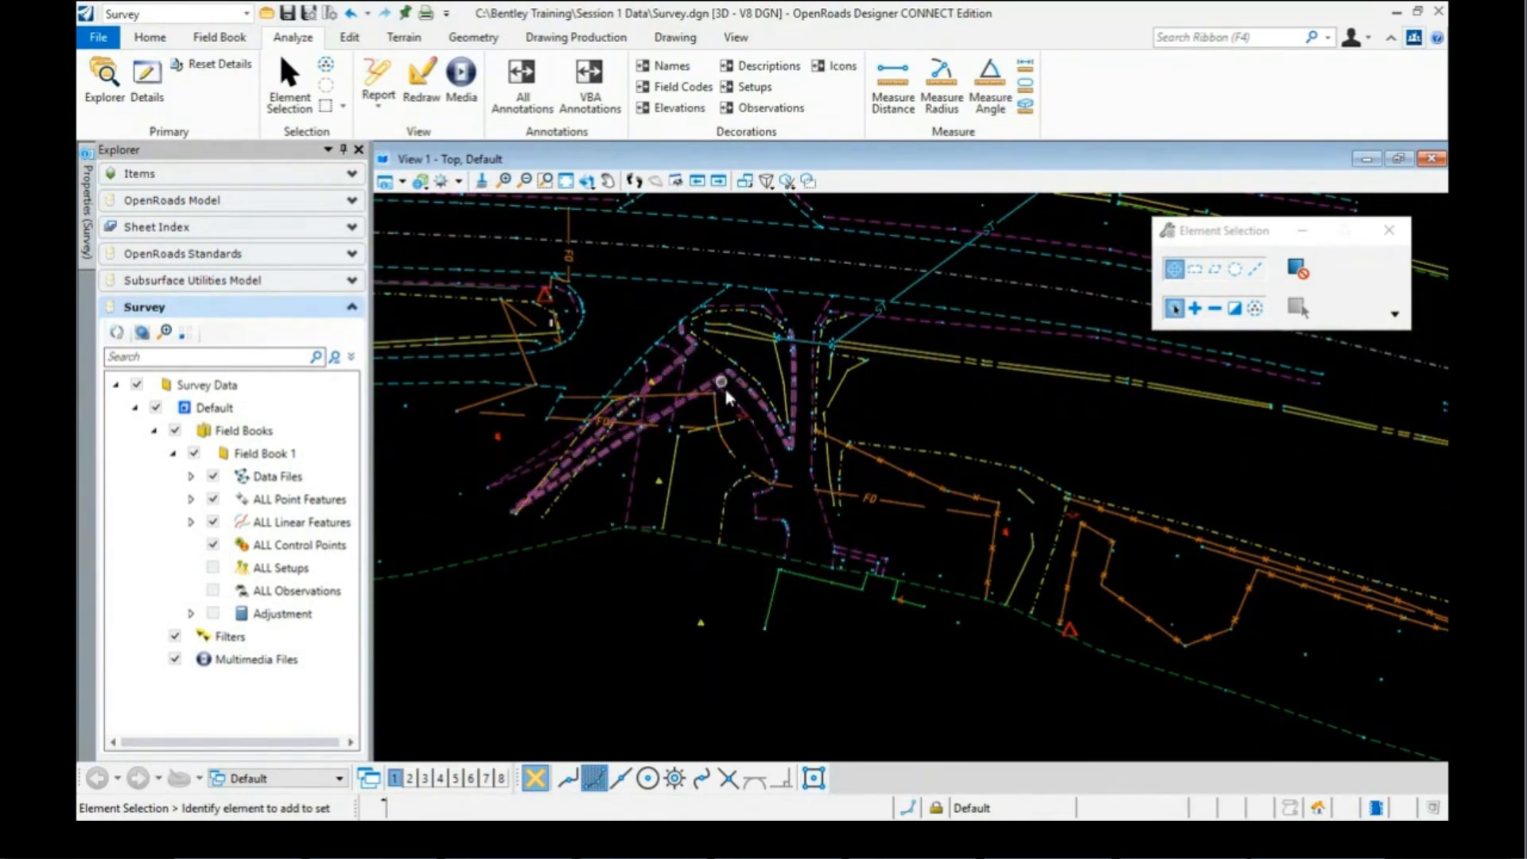
scroll(720, 391, up, 2)
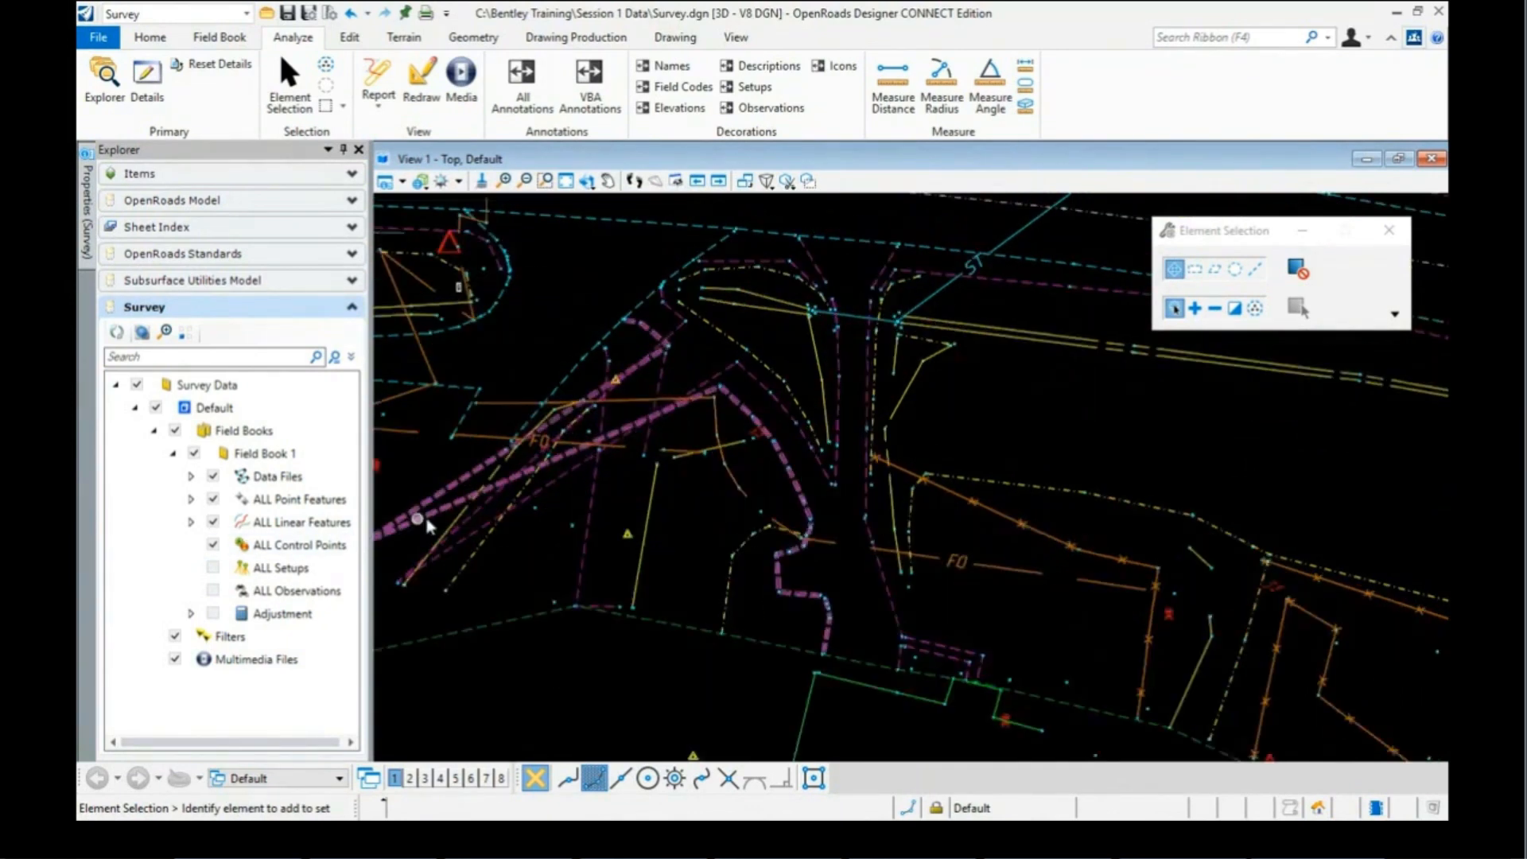
scroll(427, 525, down, 1)
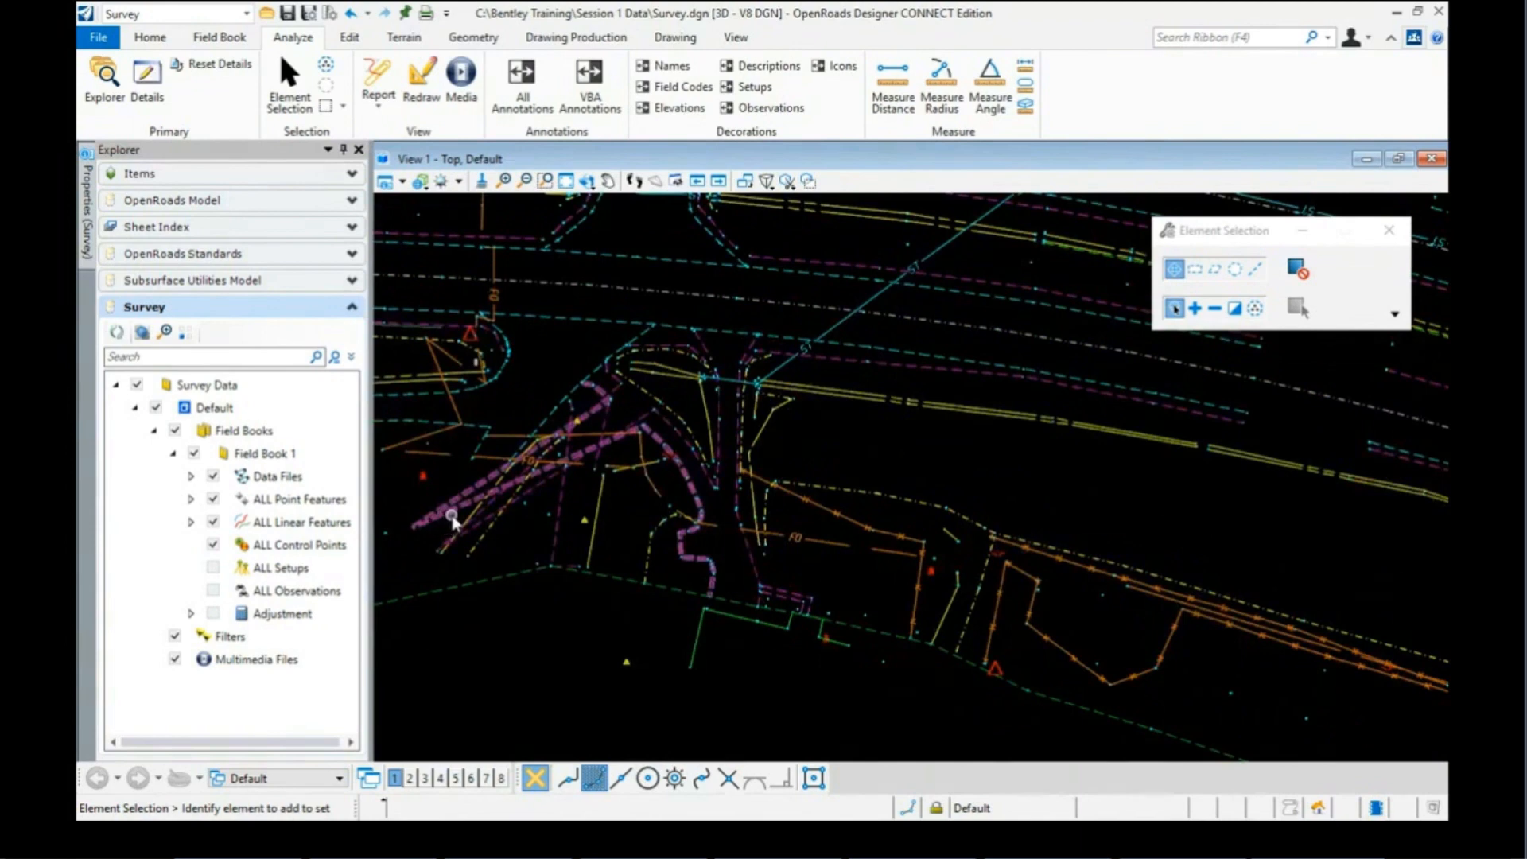
scroll(452, 520, down, 1)
mouse_move(632, 338)
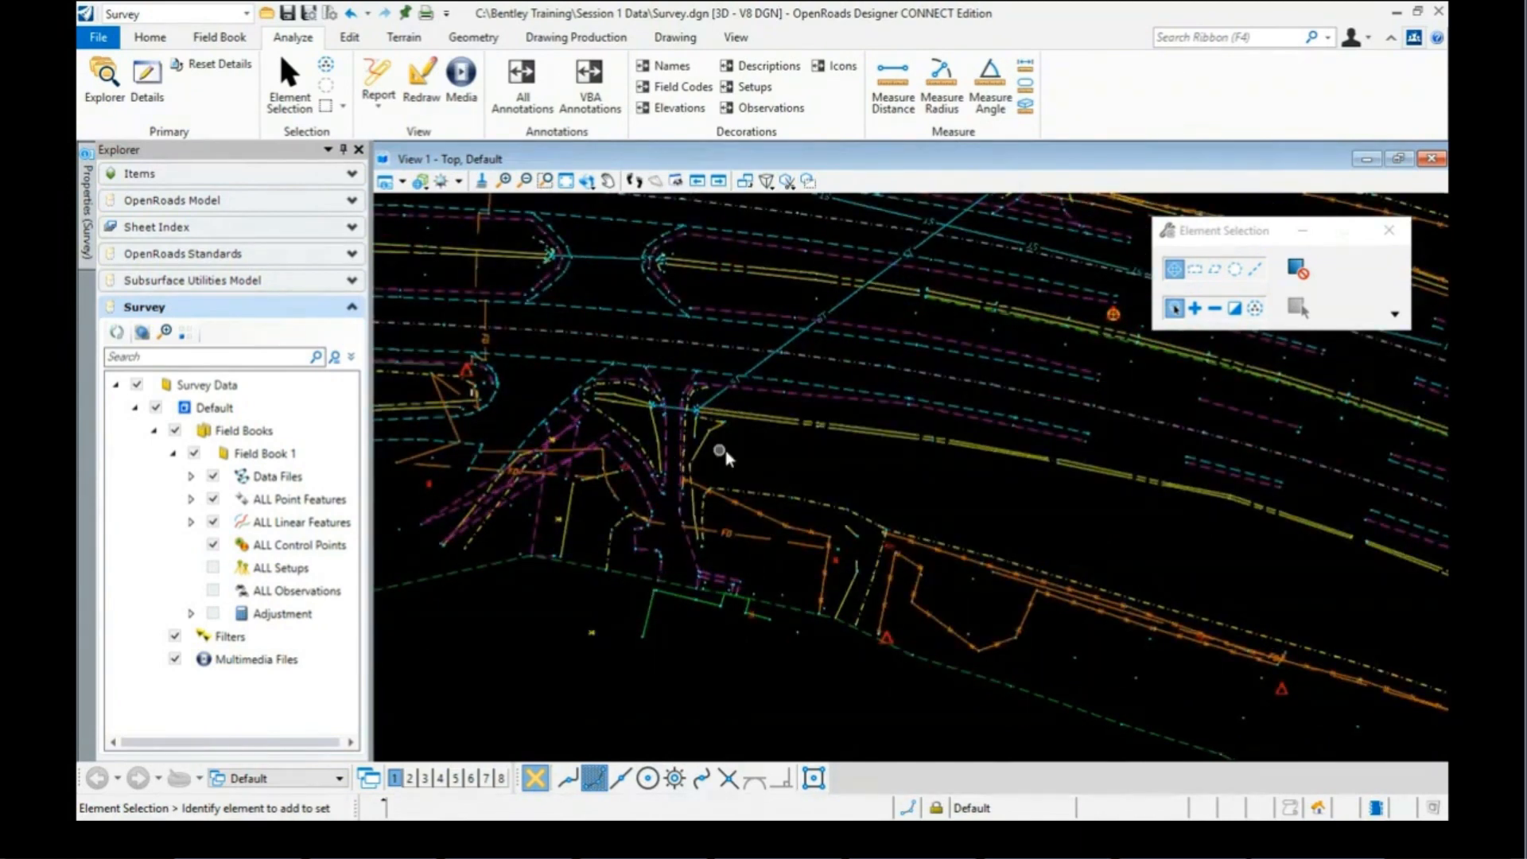
scroll(720, 451, down, 1)
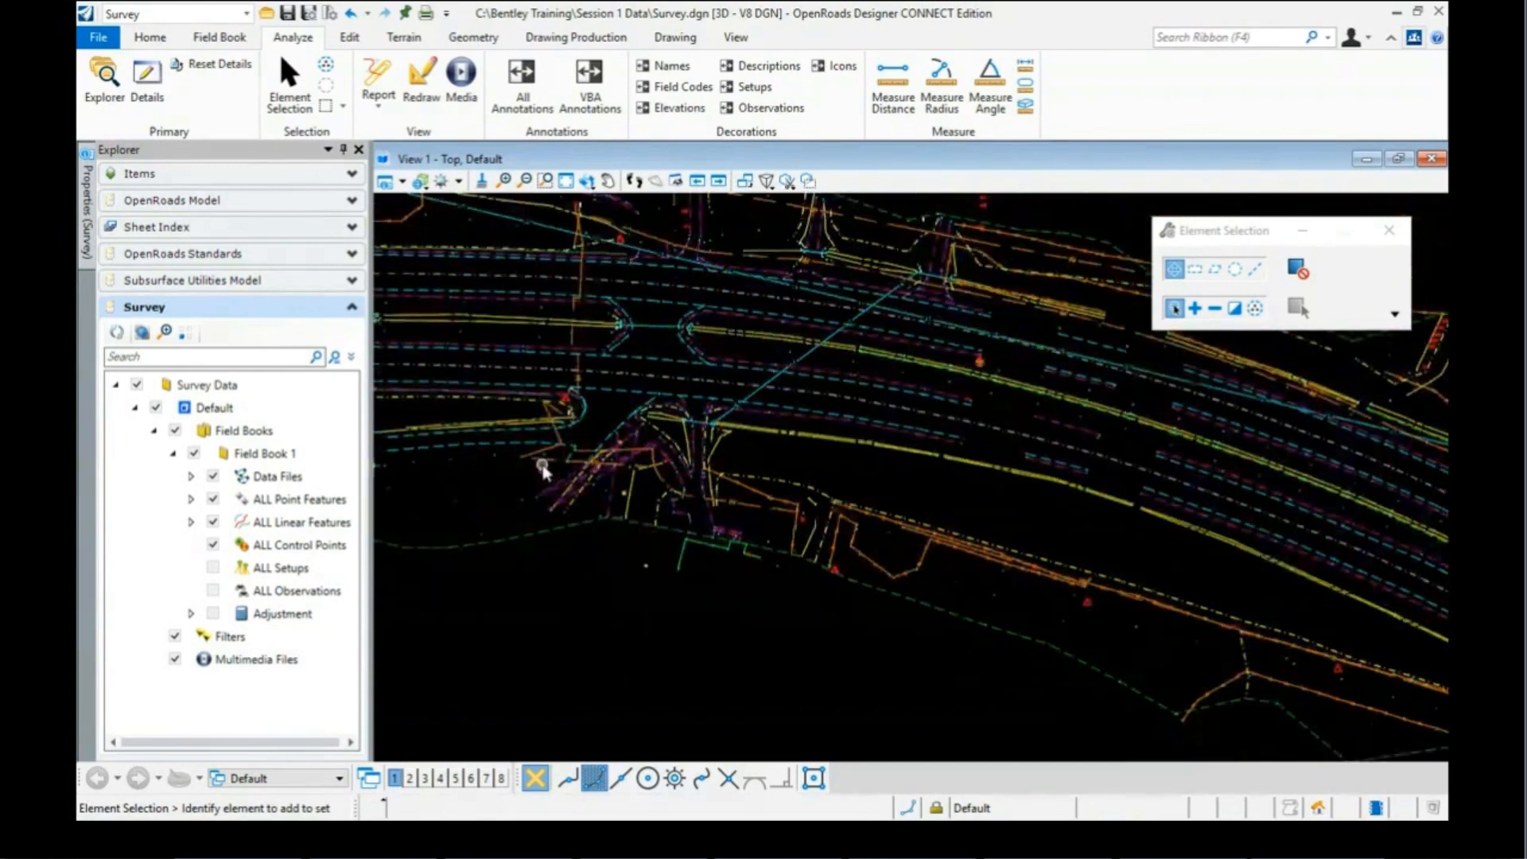
scroll(773, 416, up, 2)
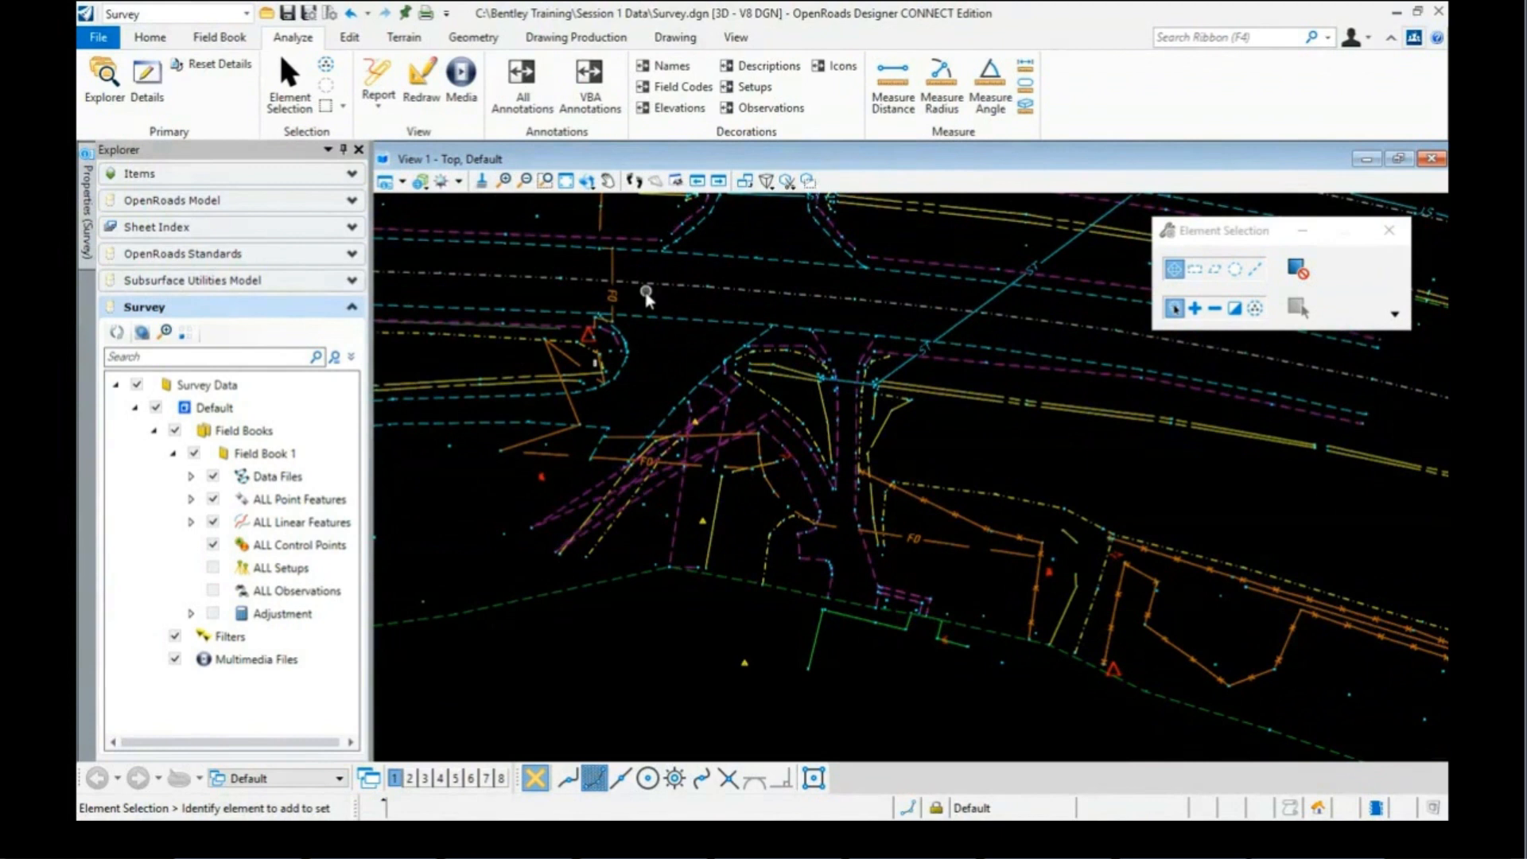
mouse_move(783, 425)
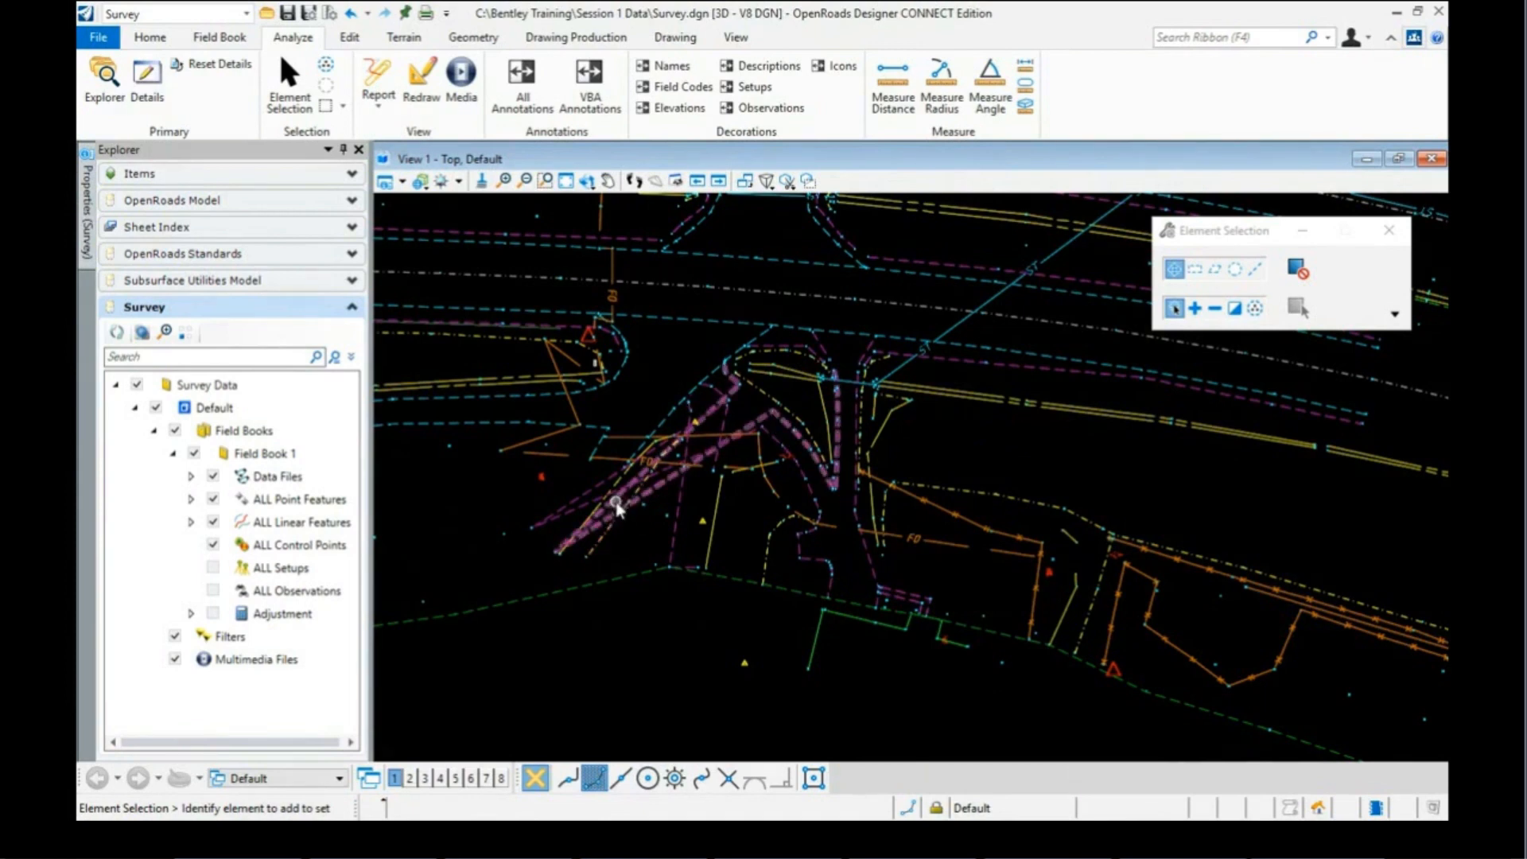
scroll(526, 525, up, 2)
scroll(523, 532, up, 2)
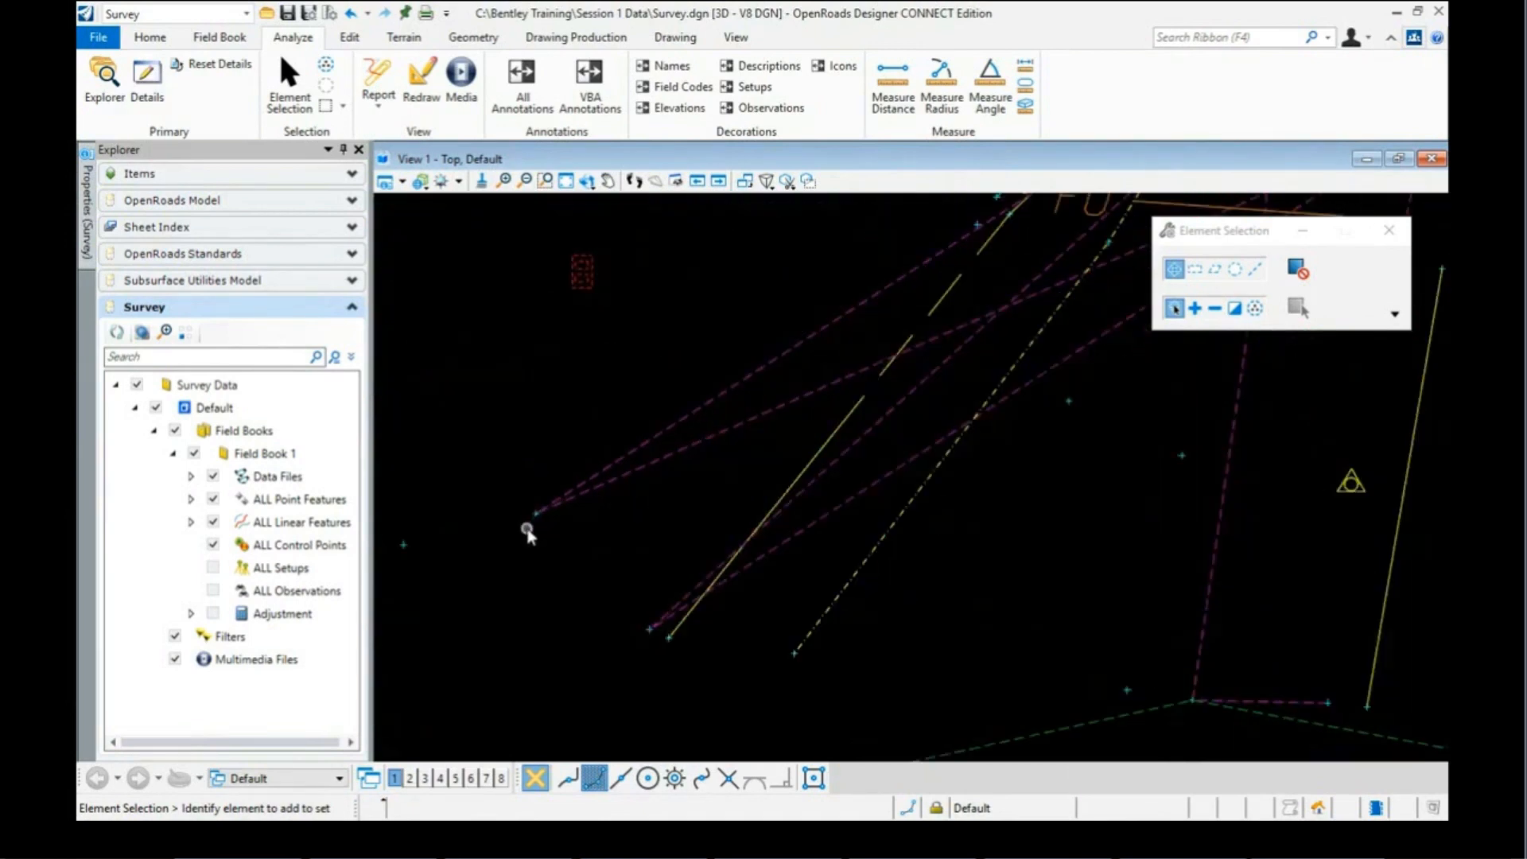
mouse_move(537, 519)
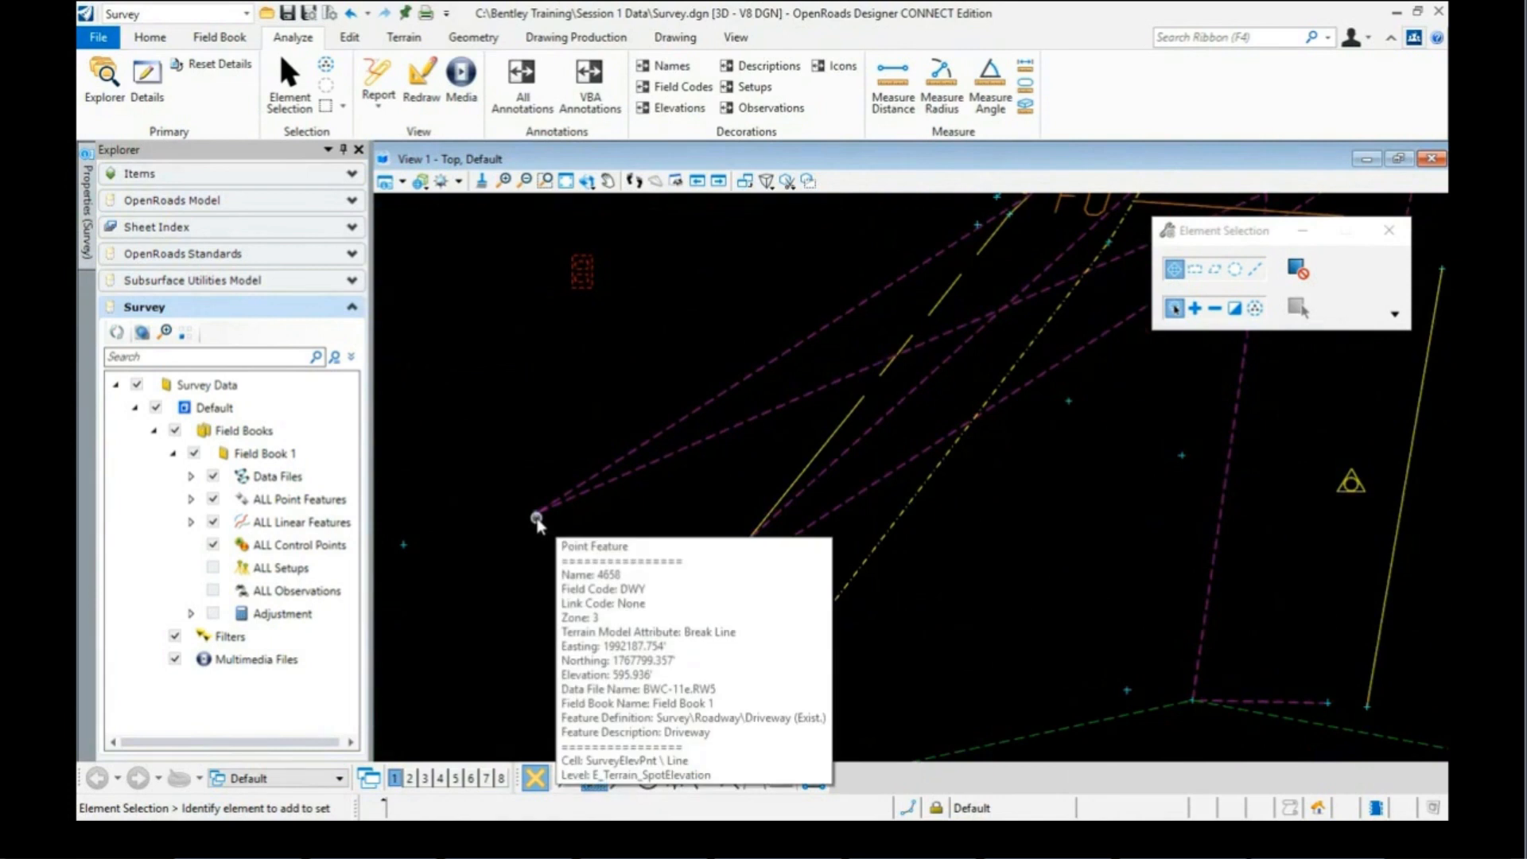
mouse_move(645, 630)
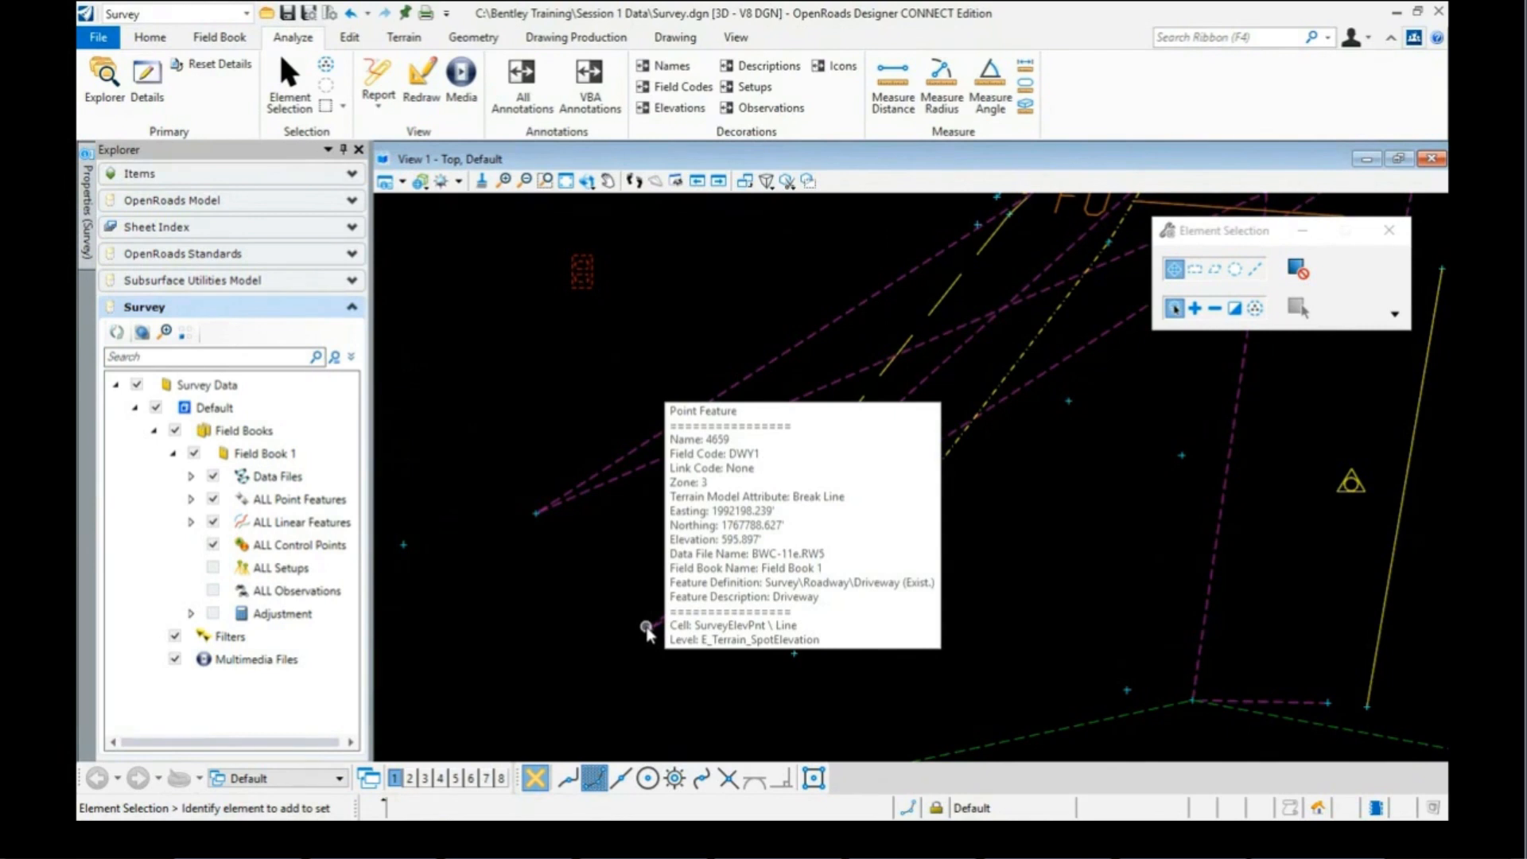
scroll(649, 634, down, 3)
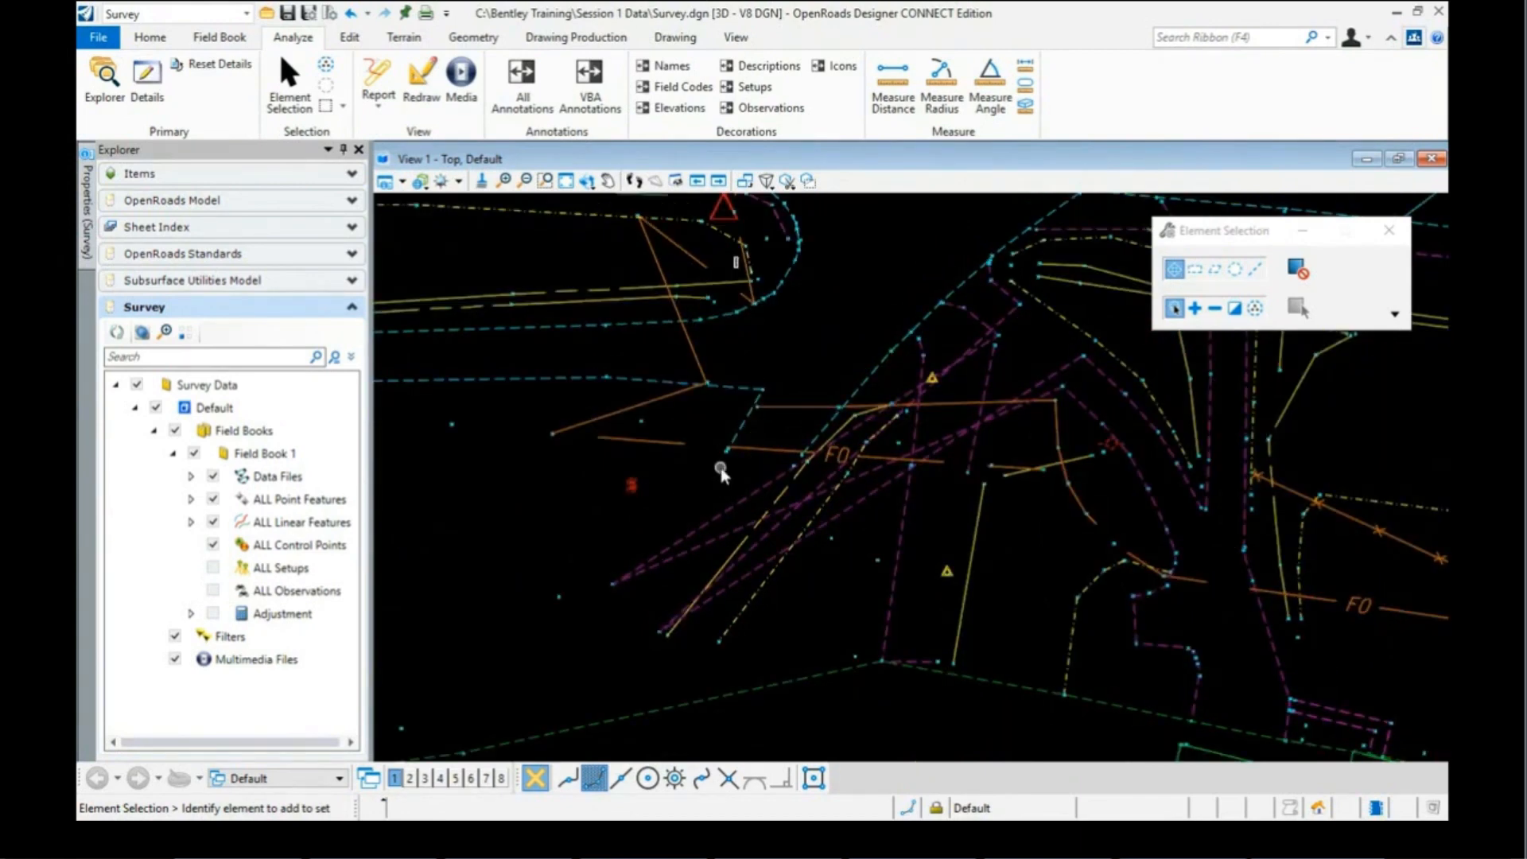
scroll(720, 471, up, 3)
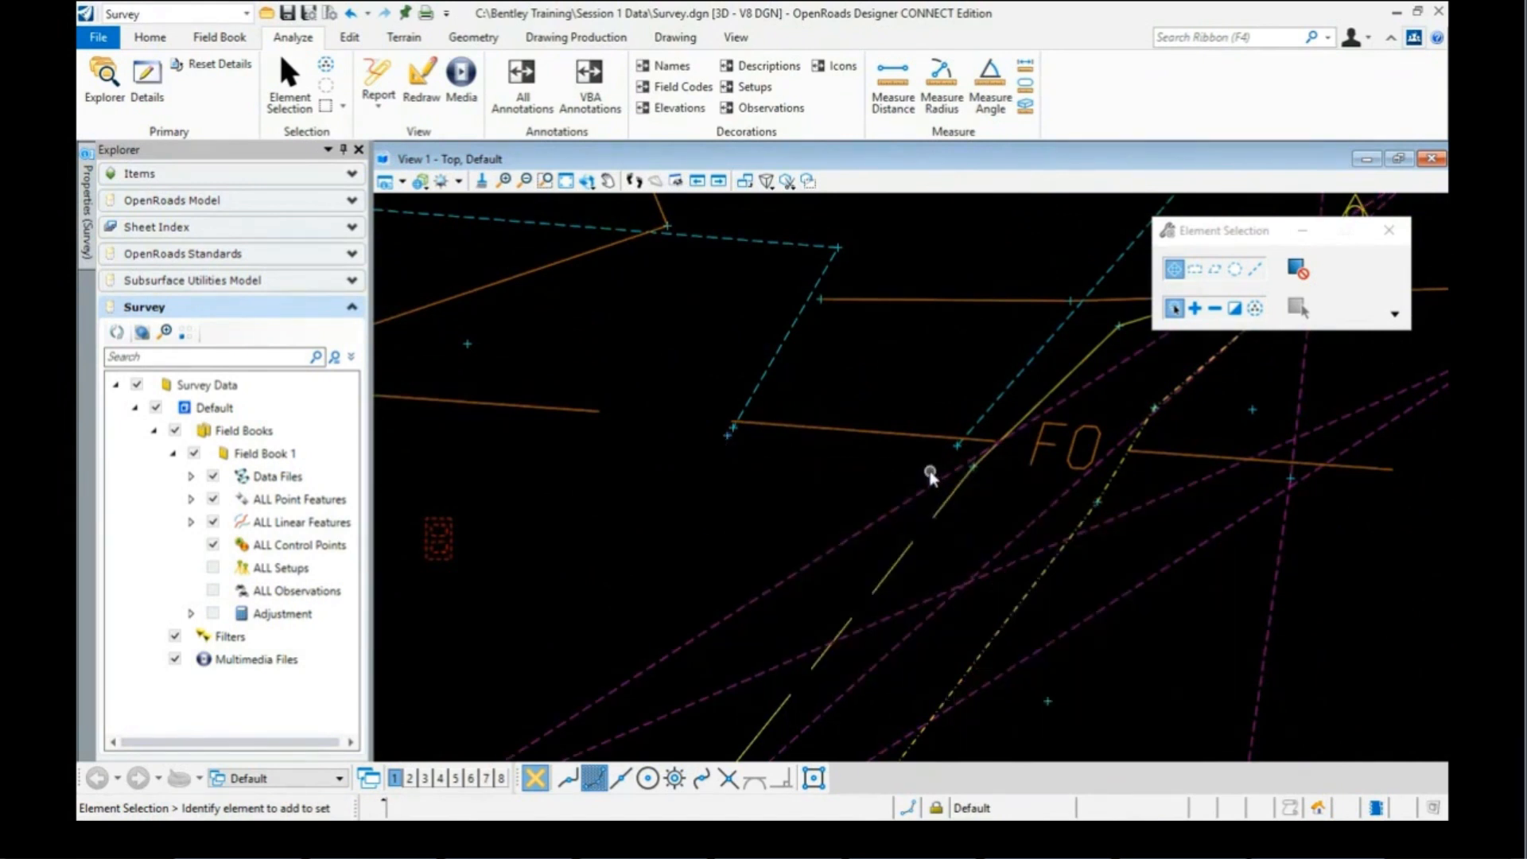
scroll(798, 458, down, 5)
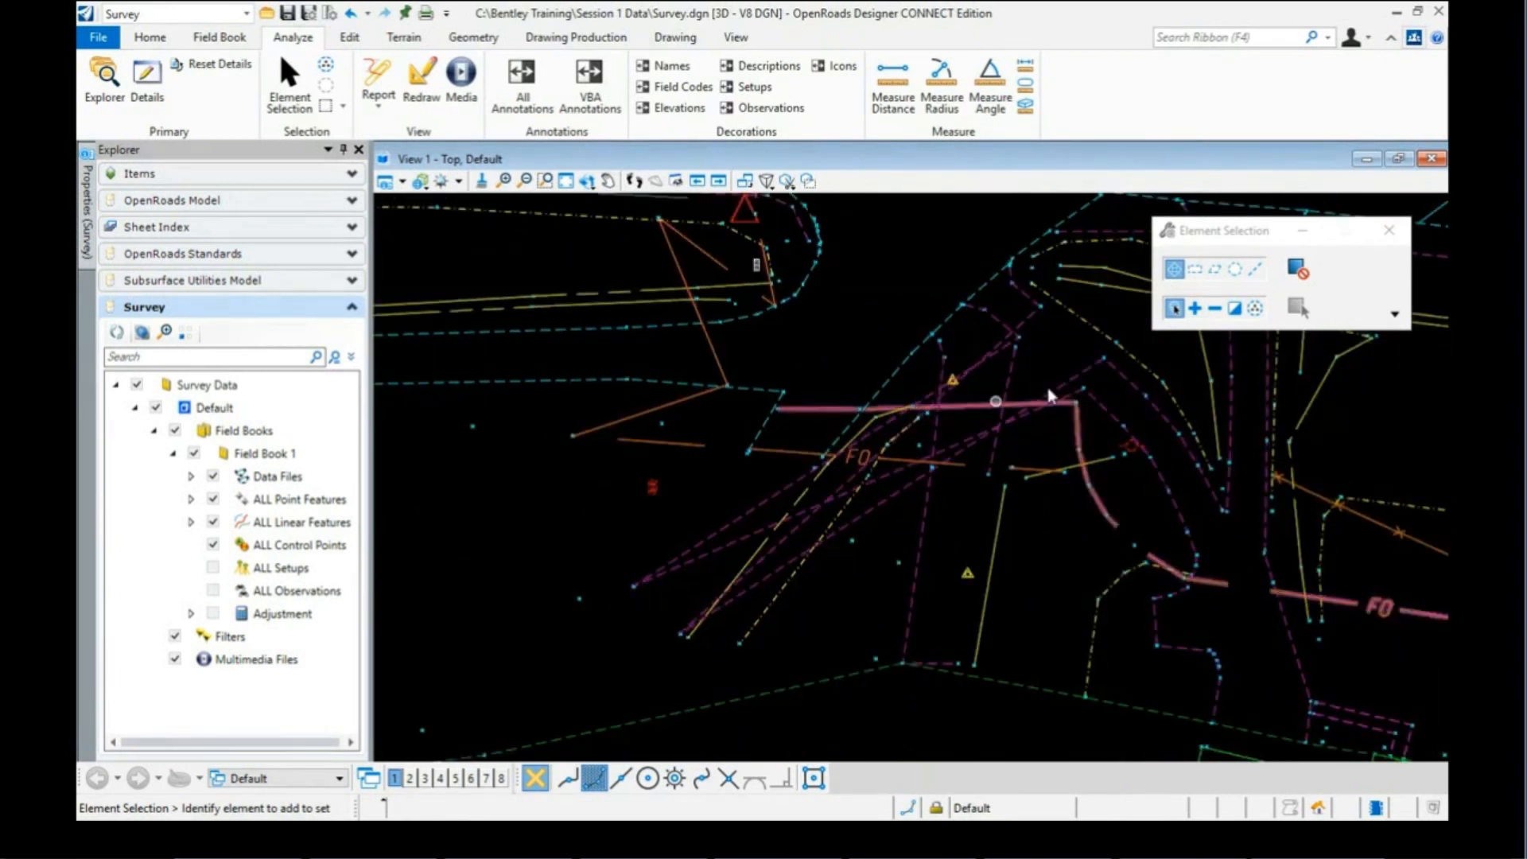
mouse_move(793, 518)
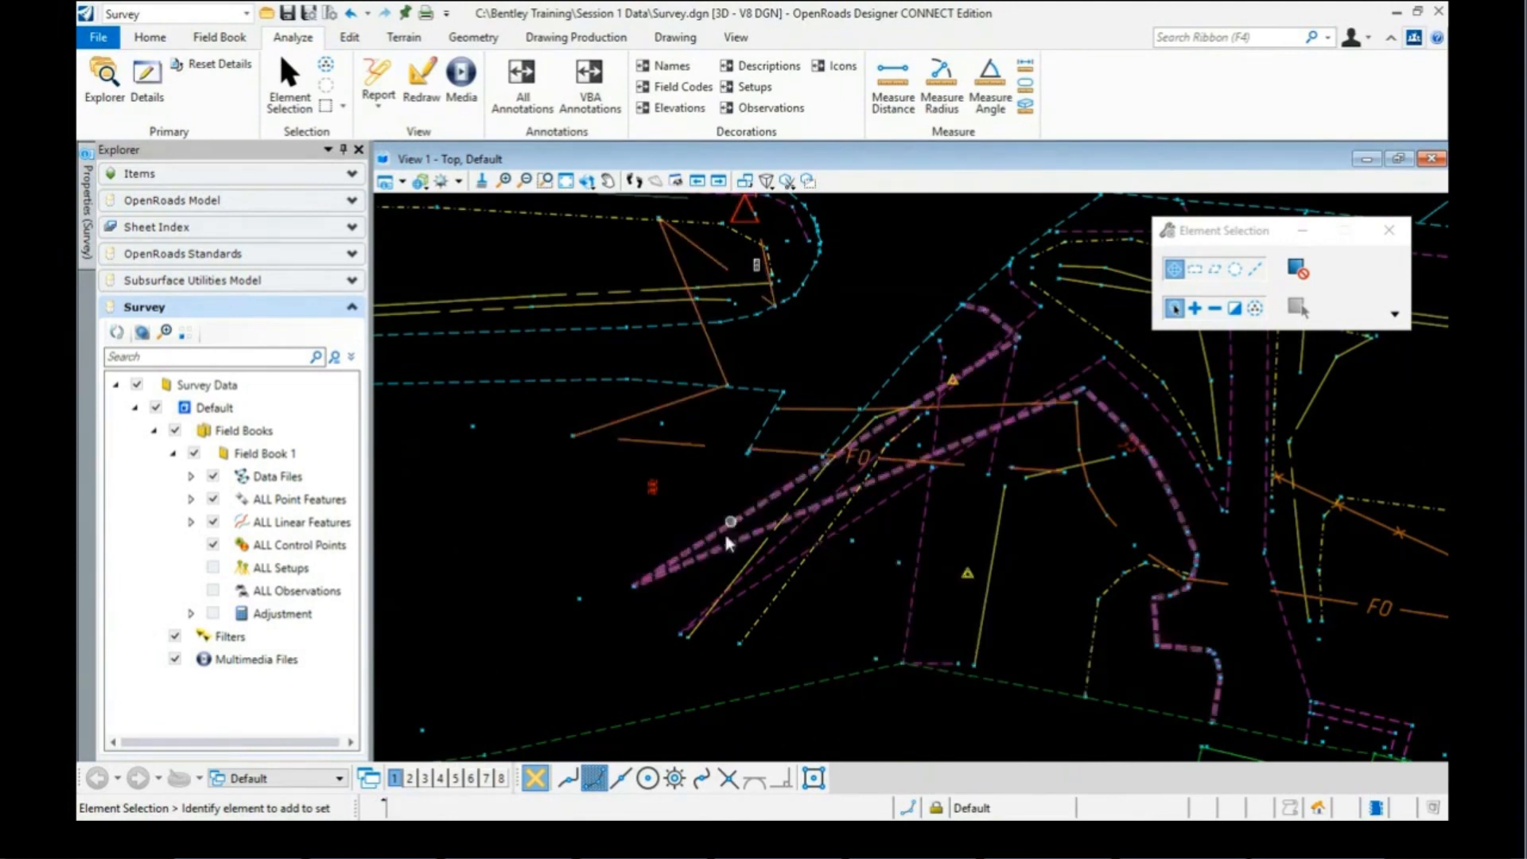
scroll(745, 467, up, 3)
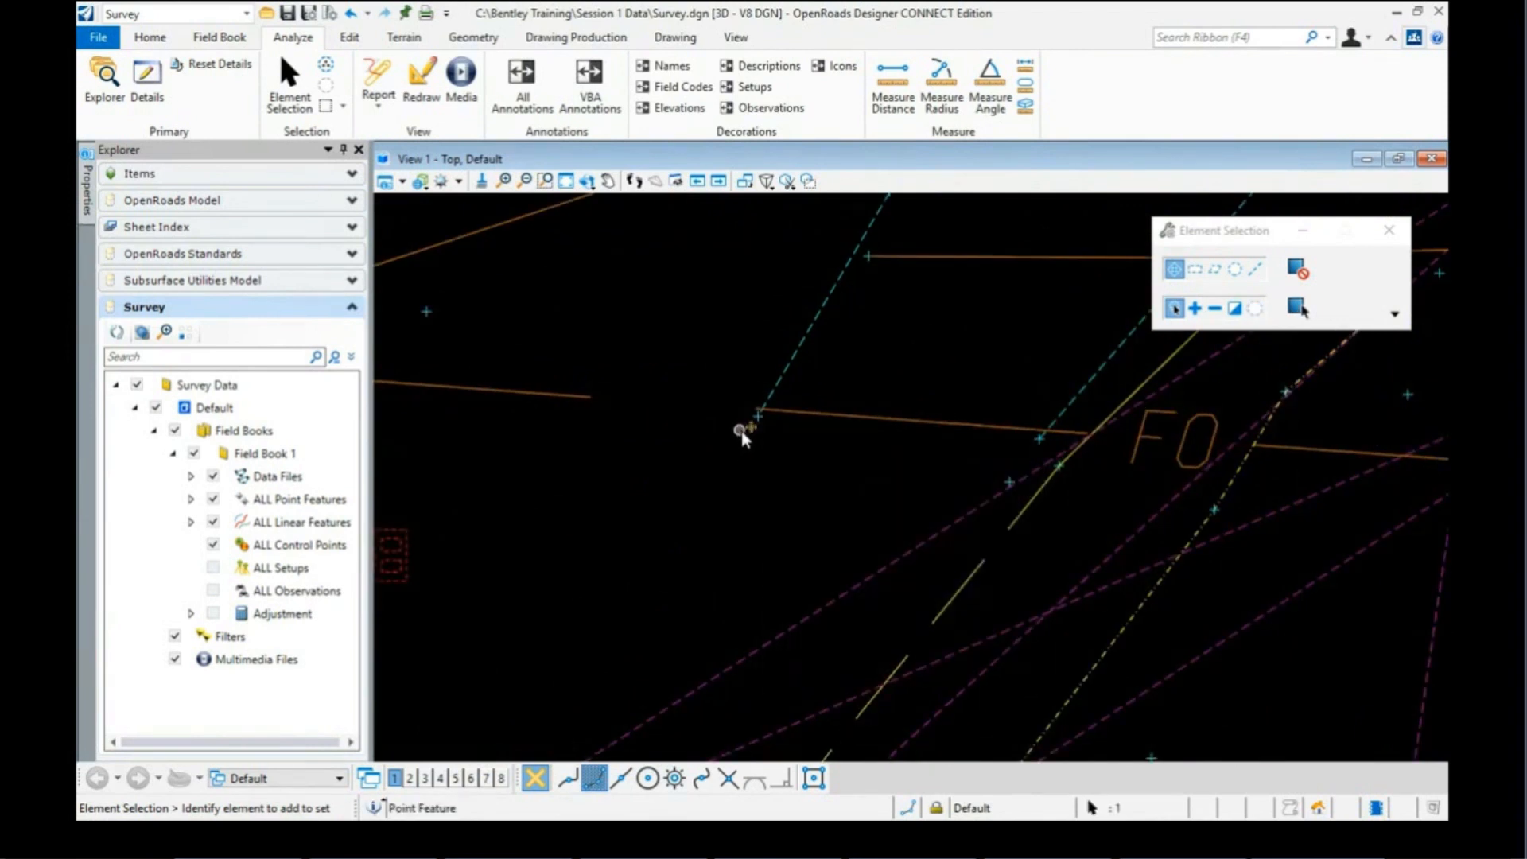
Step: In Properties, change point 4617's field code from DWY to DWY7
mouse_move(88, 195)
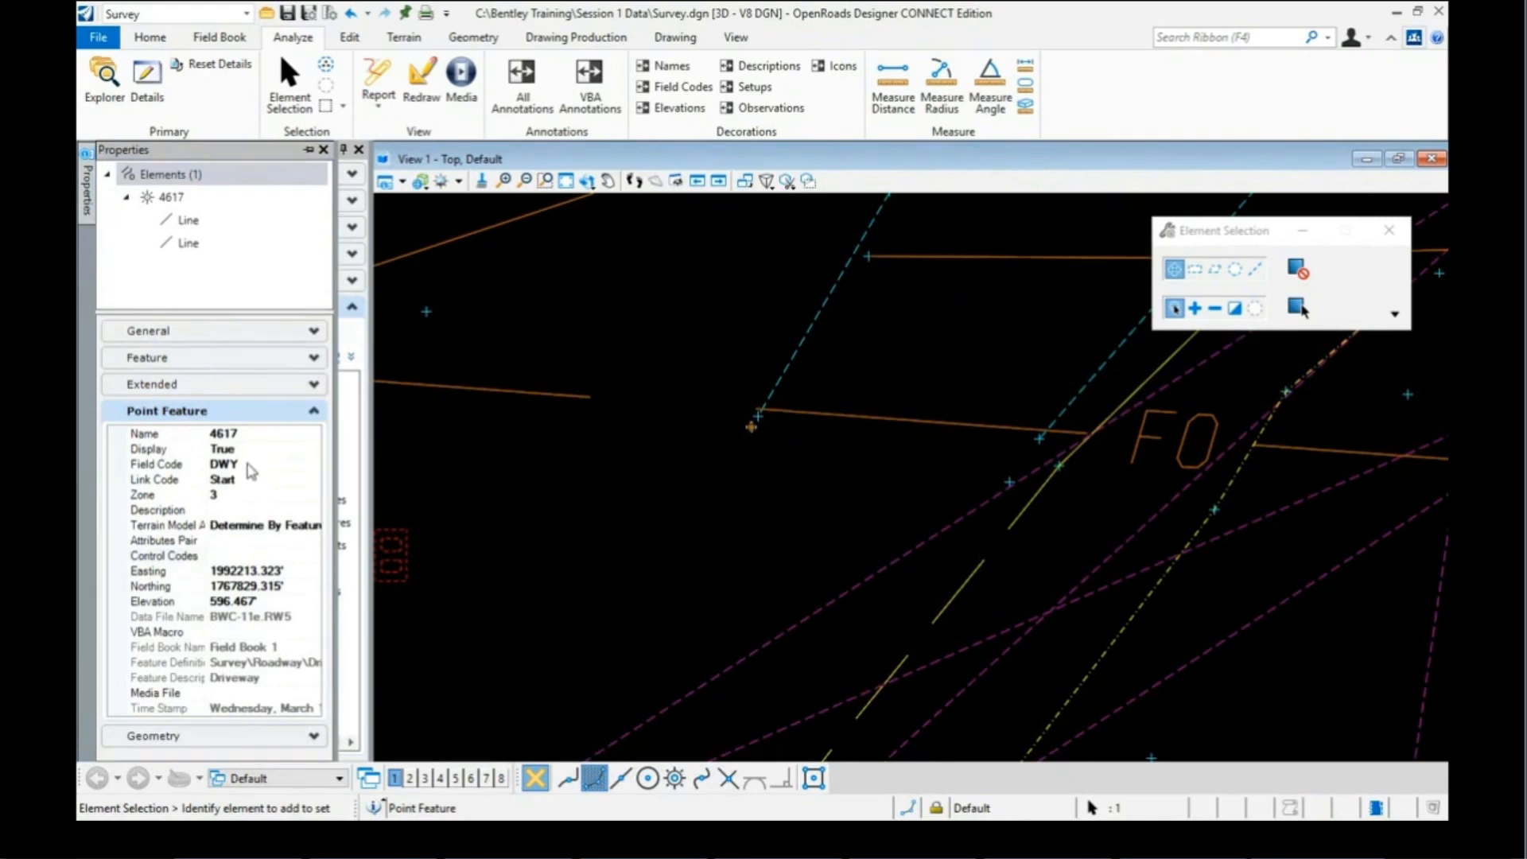
click(249, 464)
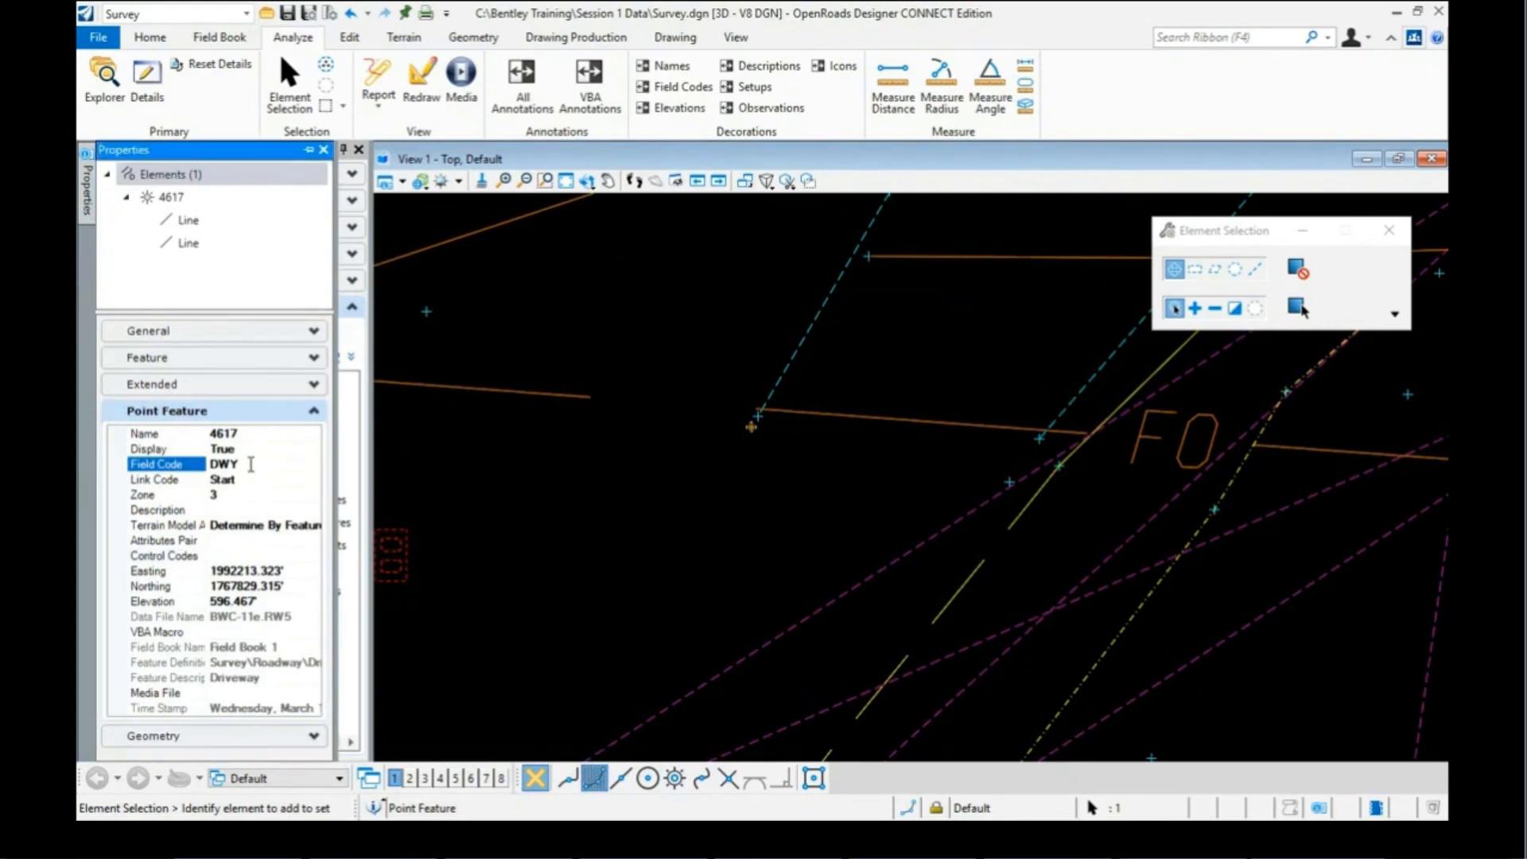
text(7)
key(Return)
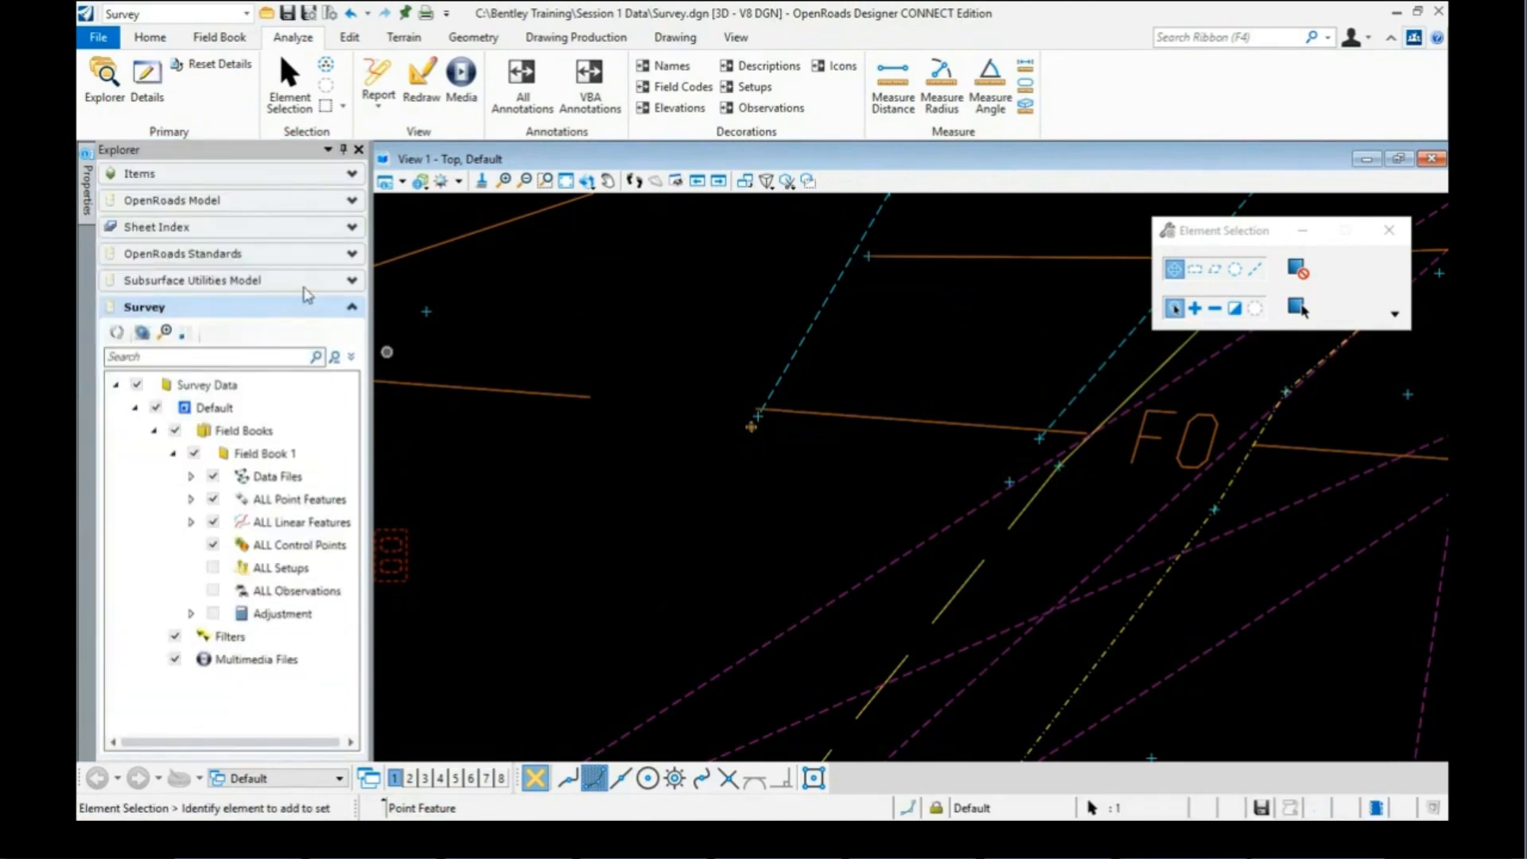
Step: Change point 4658's field code to DWY7
mouse_move(89, 188)
scroll(746, 428, down, 2)
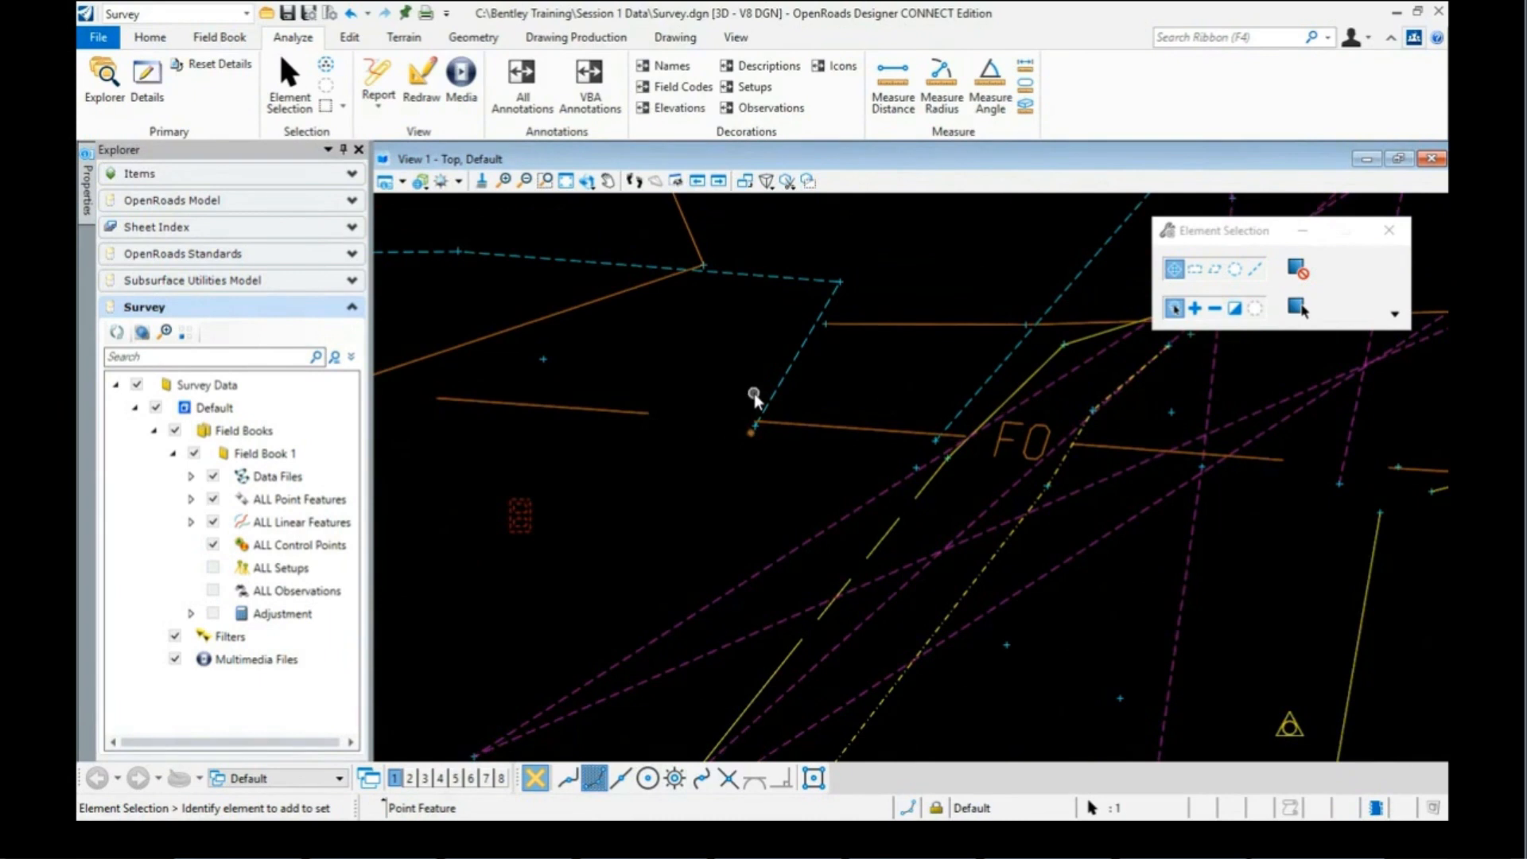
scroll(754, 395, down, 1)
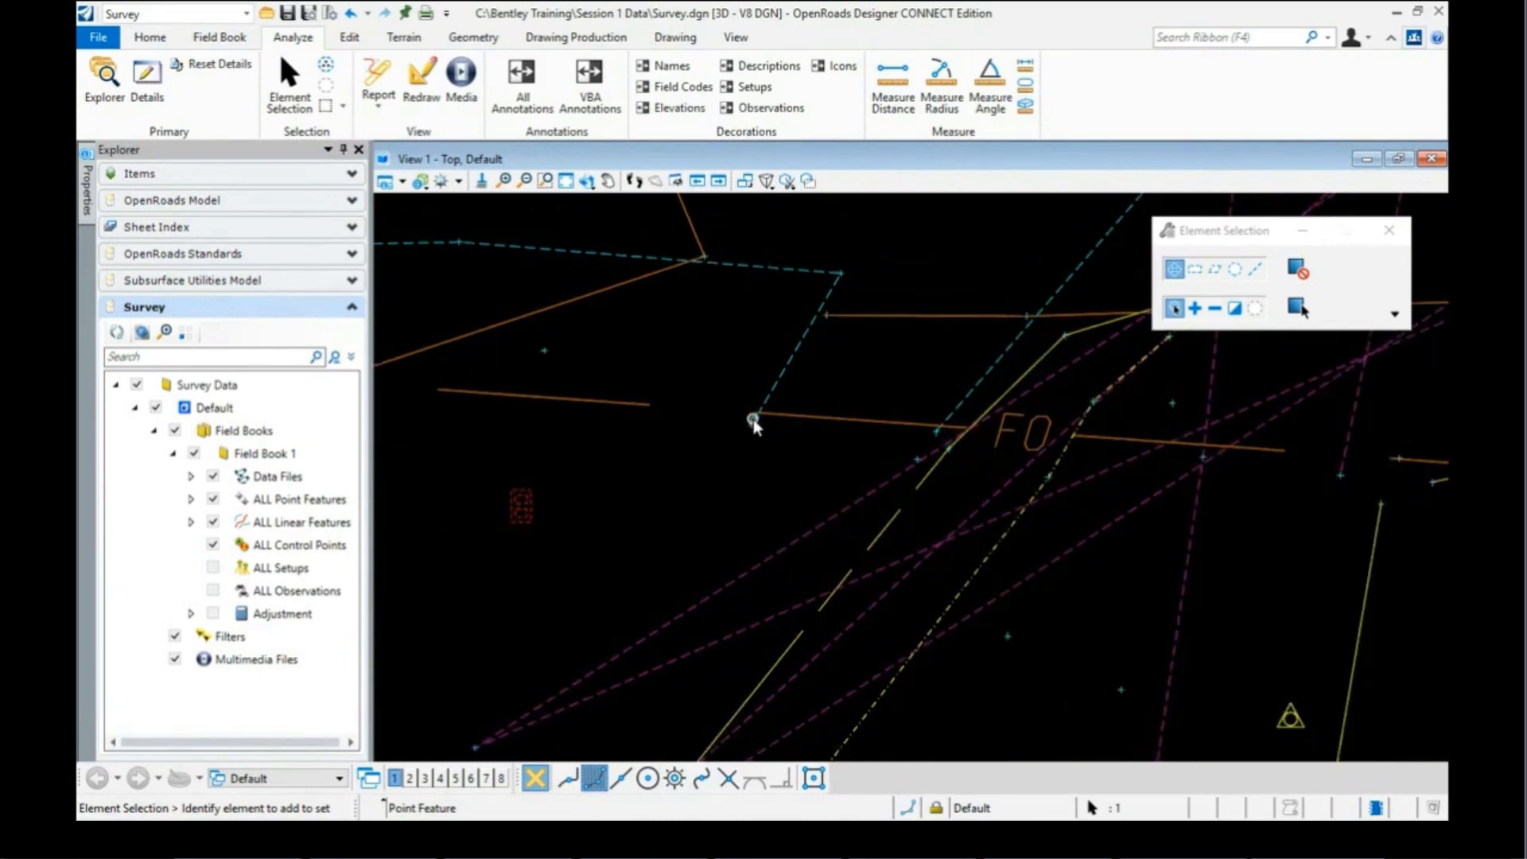
scroll(536, 696, up, 3)
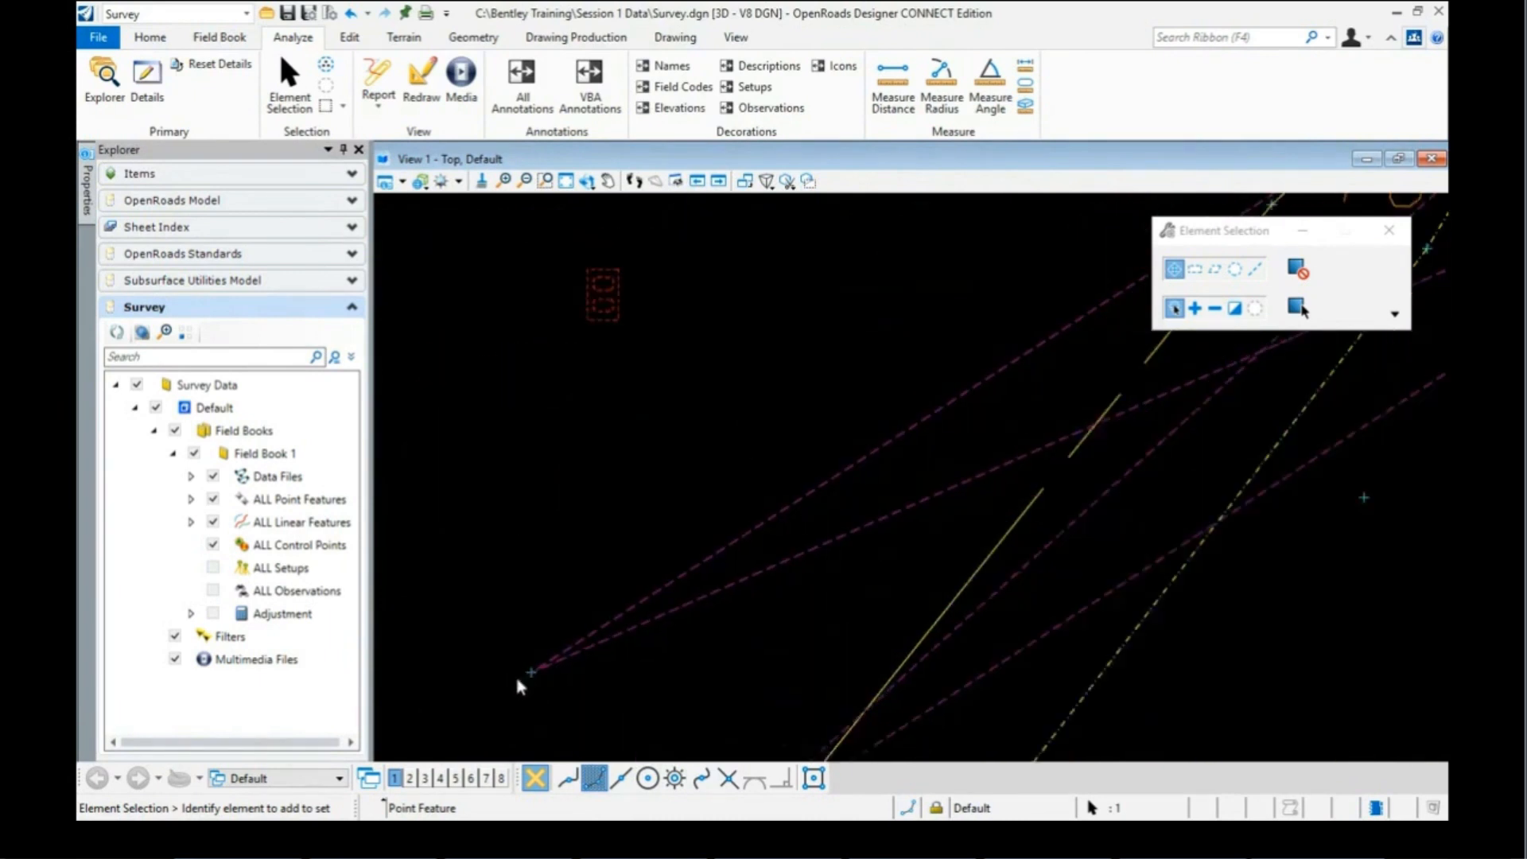
mouse_move(528, 676)
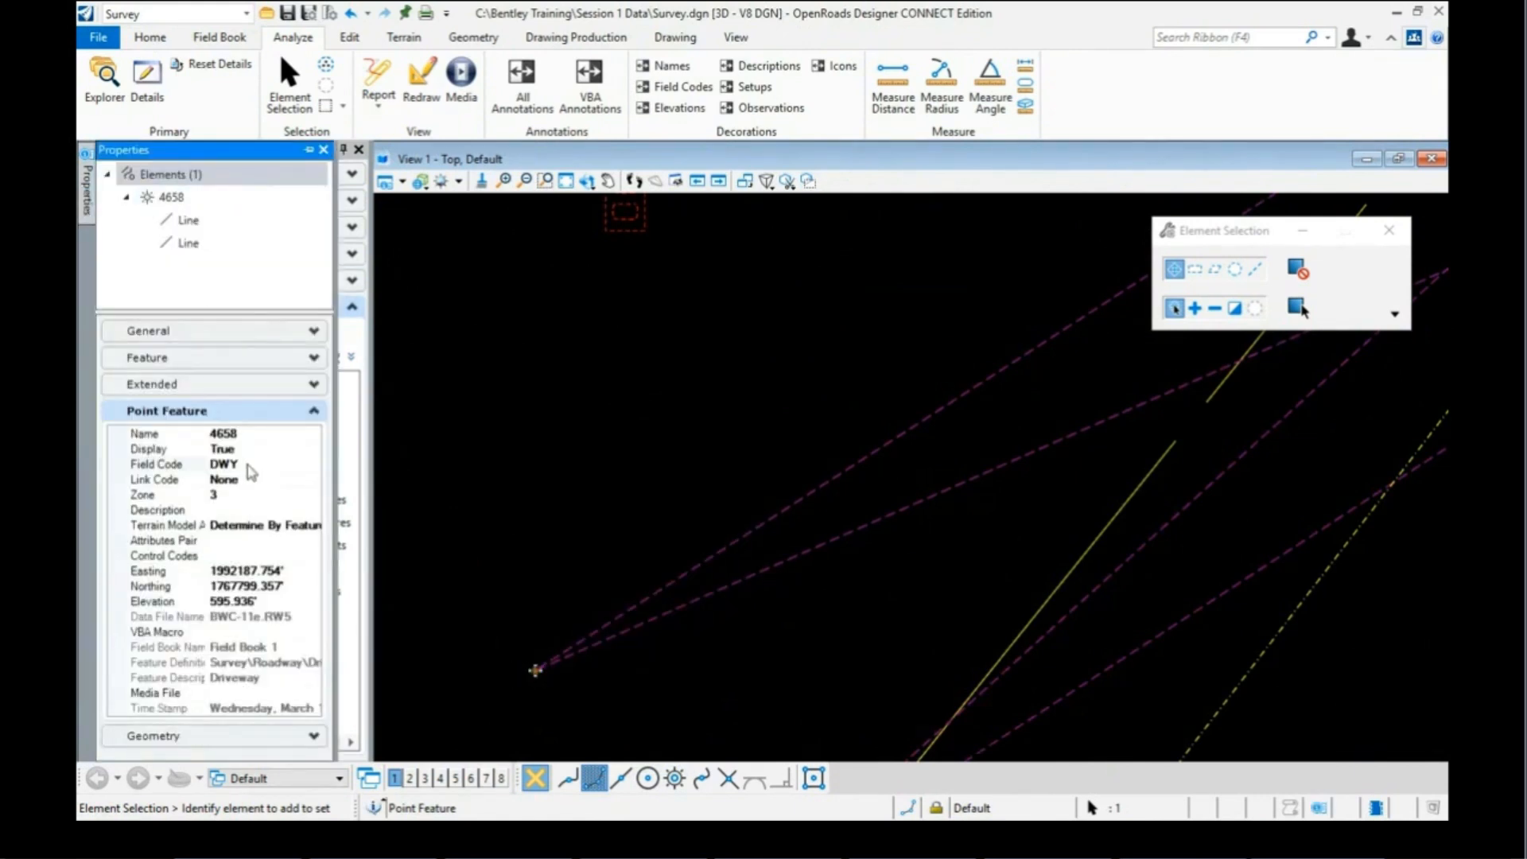
click(249, 465)
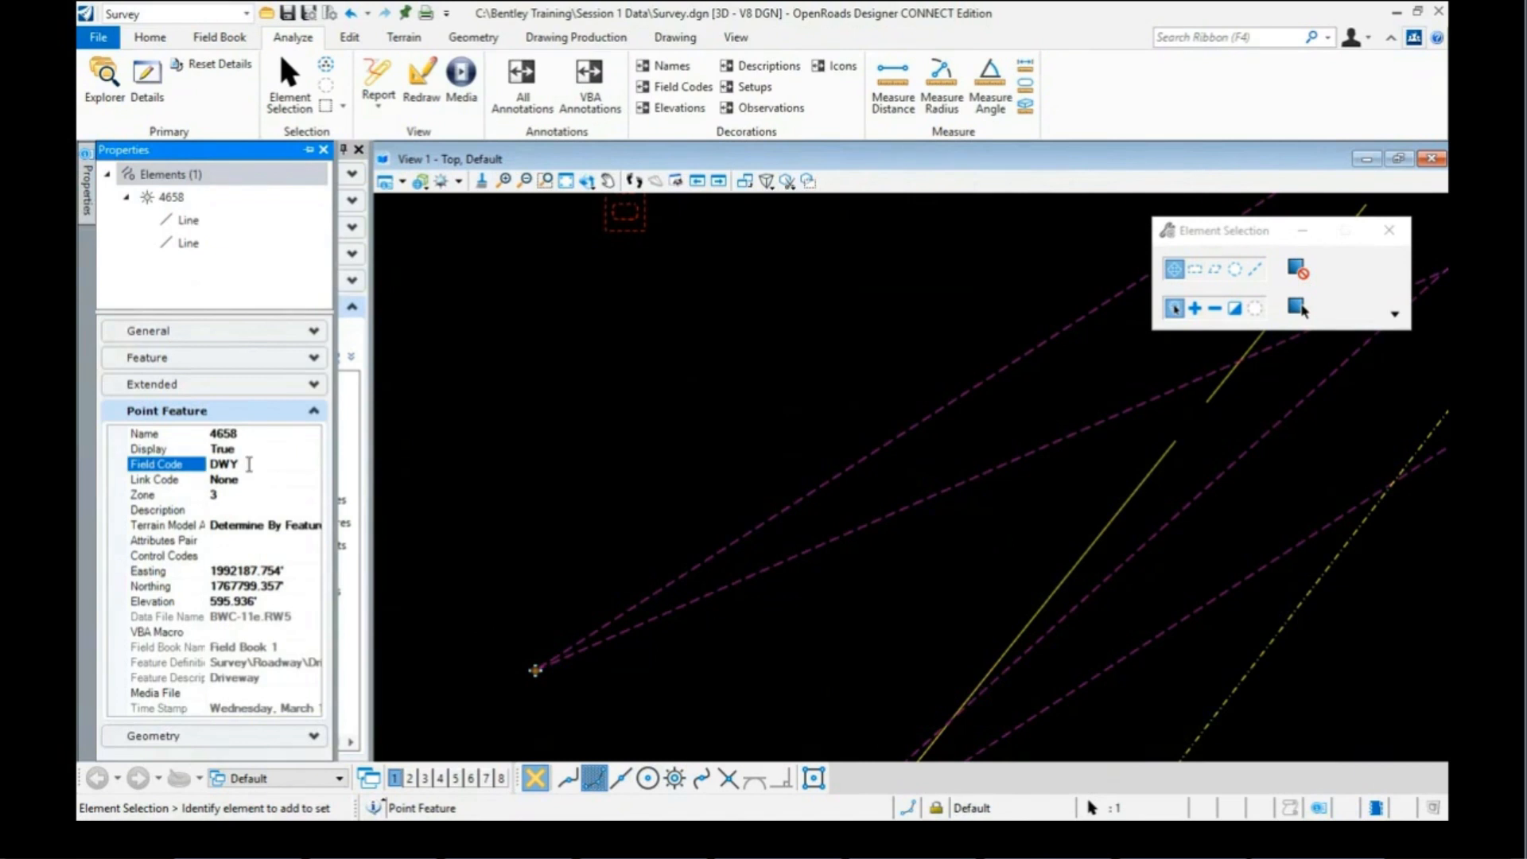
text(7)
key(Return)
Step: Change point 4618's field code to DWY8
scroll(598, 485, down, 2)
scroll(595, 482, down, 1)
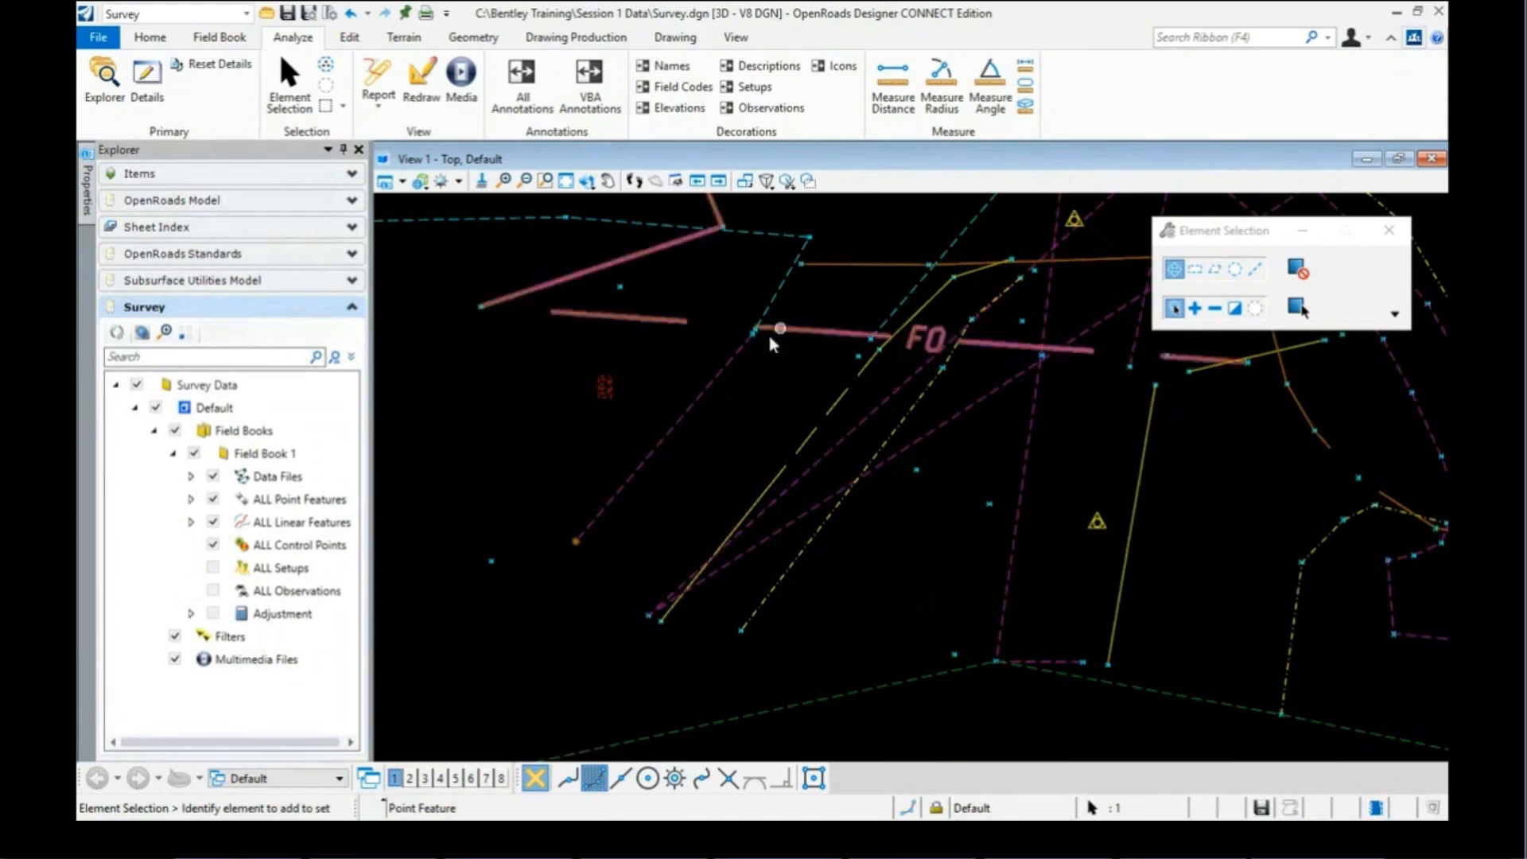
scroll(967, 404, down, 1)
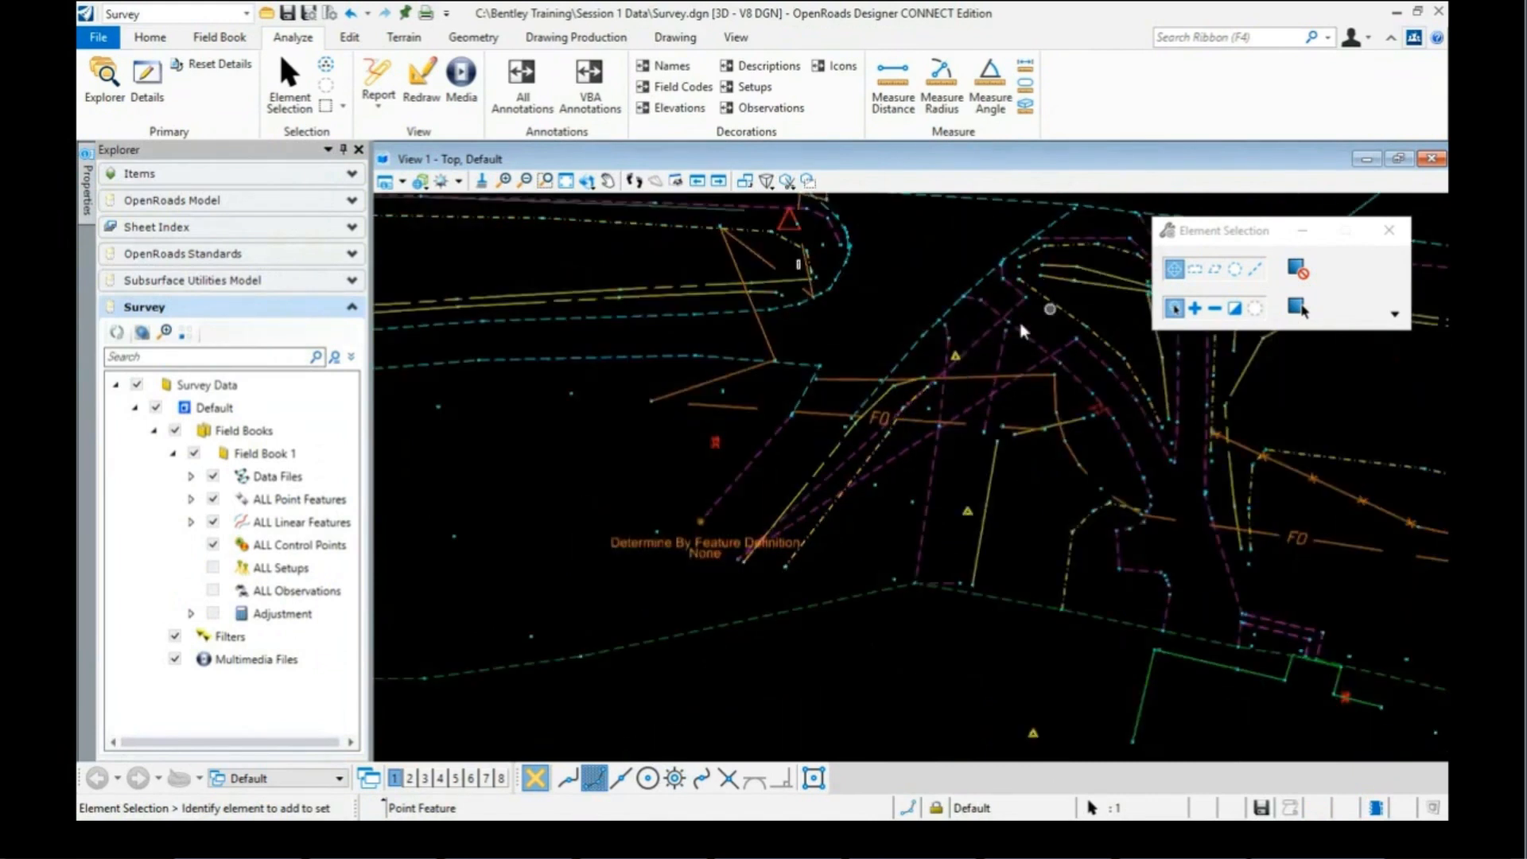
mouse_move(1040, 353)
scroll(844, 439, up, 3)
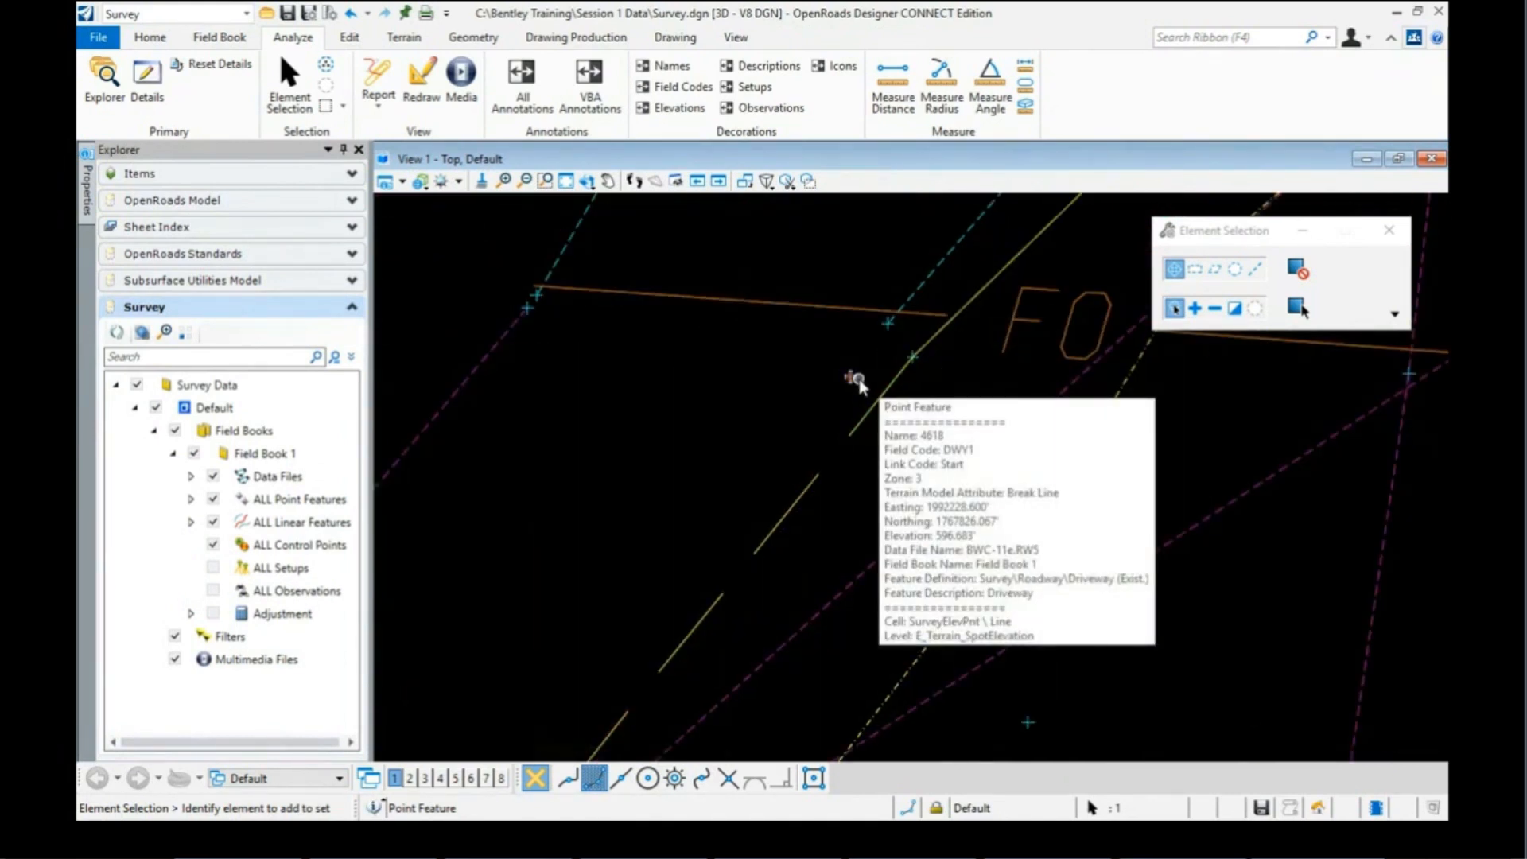
mouse_move(88, 191)
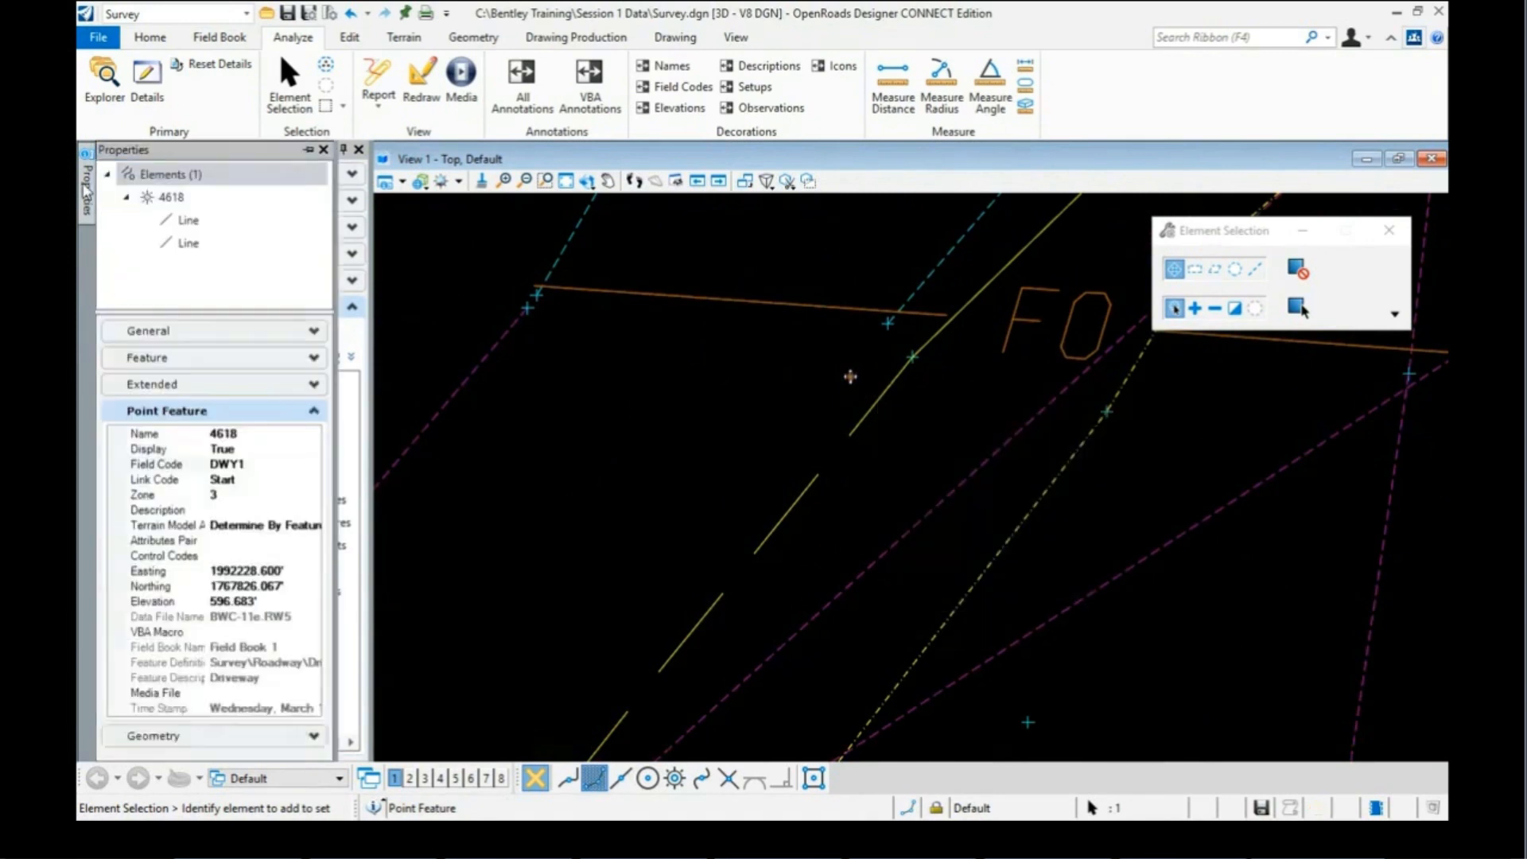
click(251, 463)
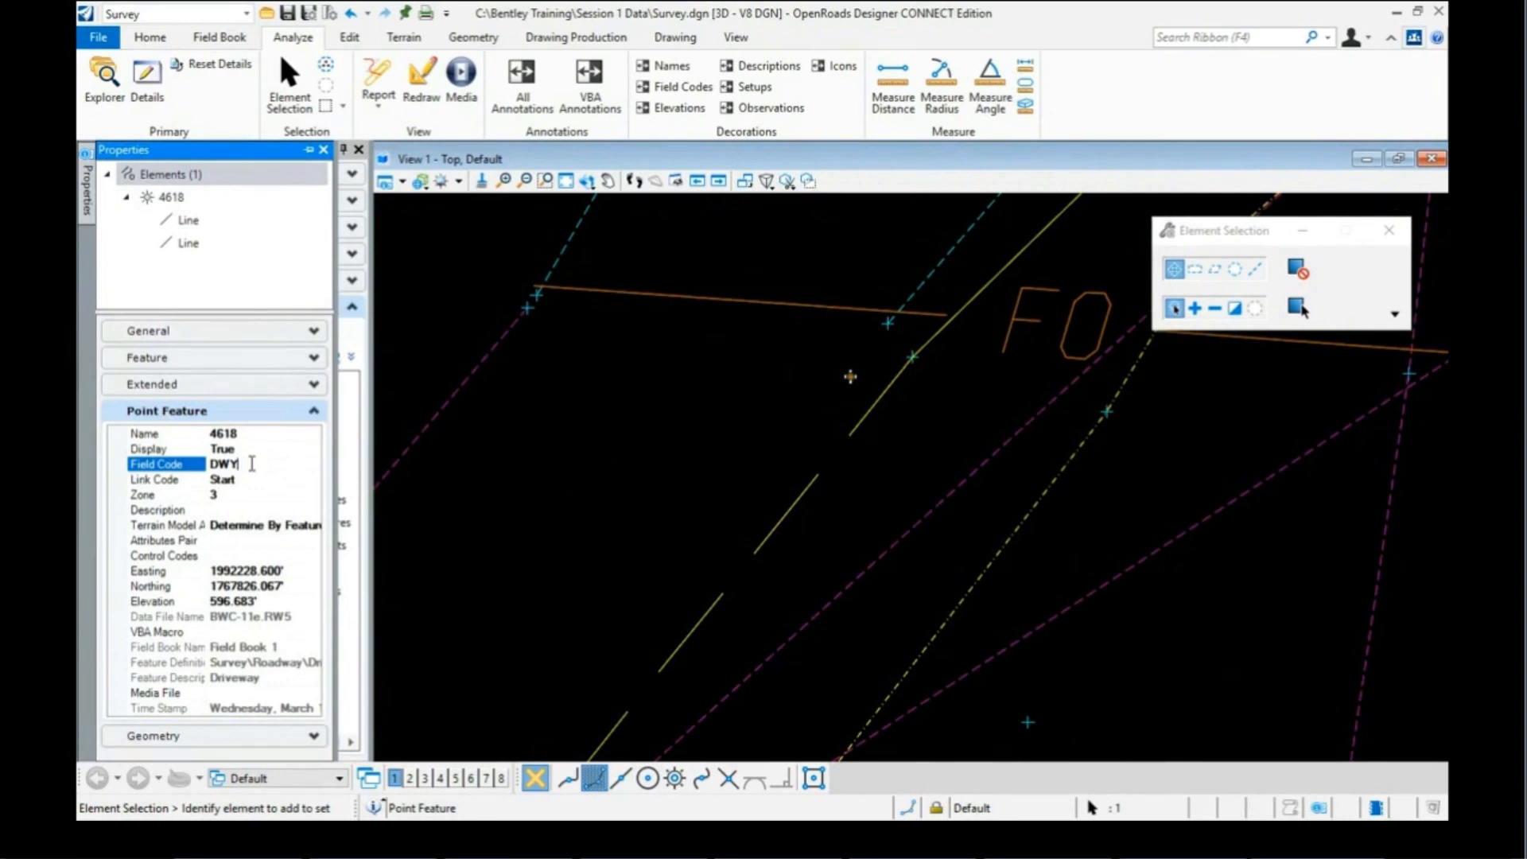
text(8)
key(Return)
Step: Select point 4659 and change its field code from DWY1 to DWY8
scroll(843, 370, down, 3)
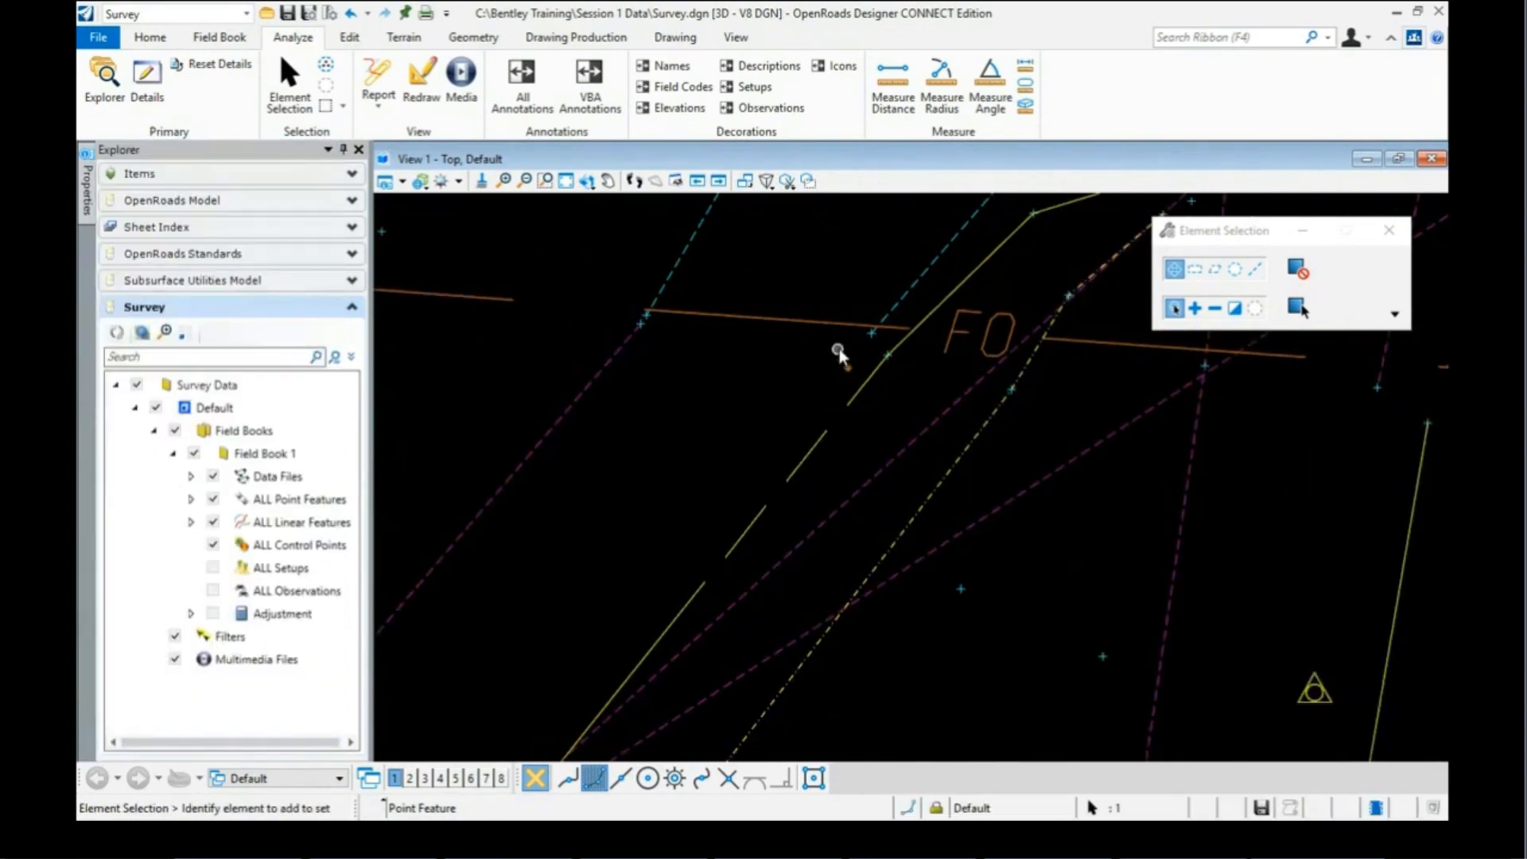
scroll(847, 347, down, 1)
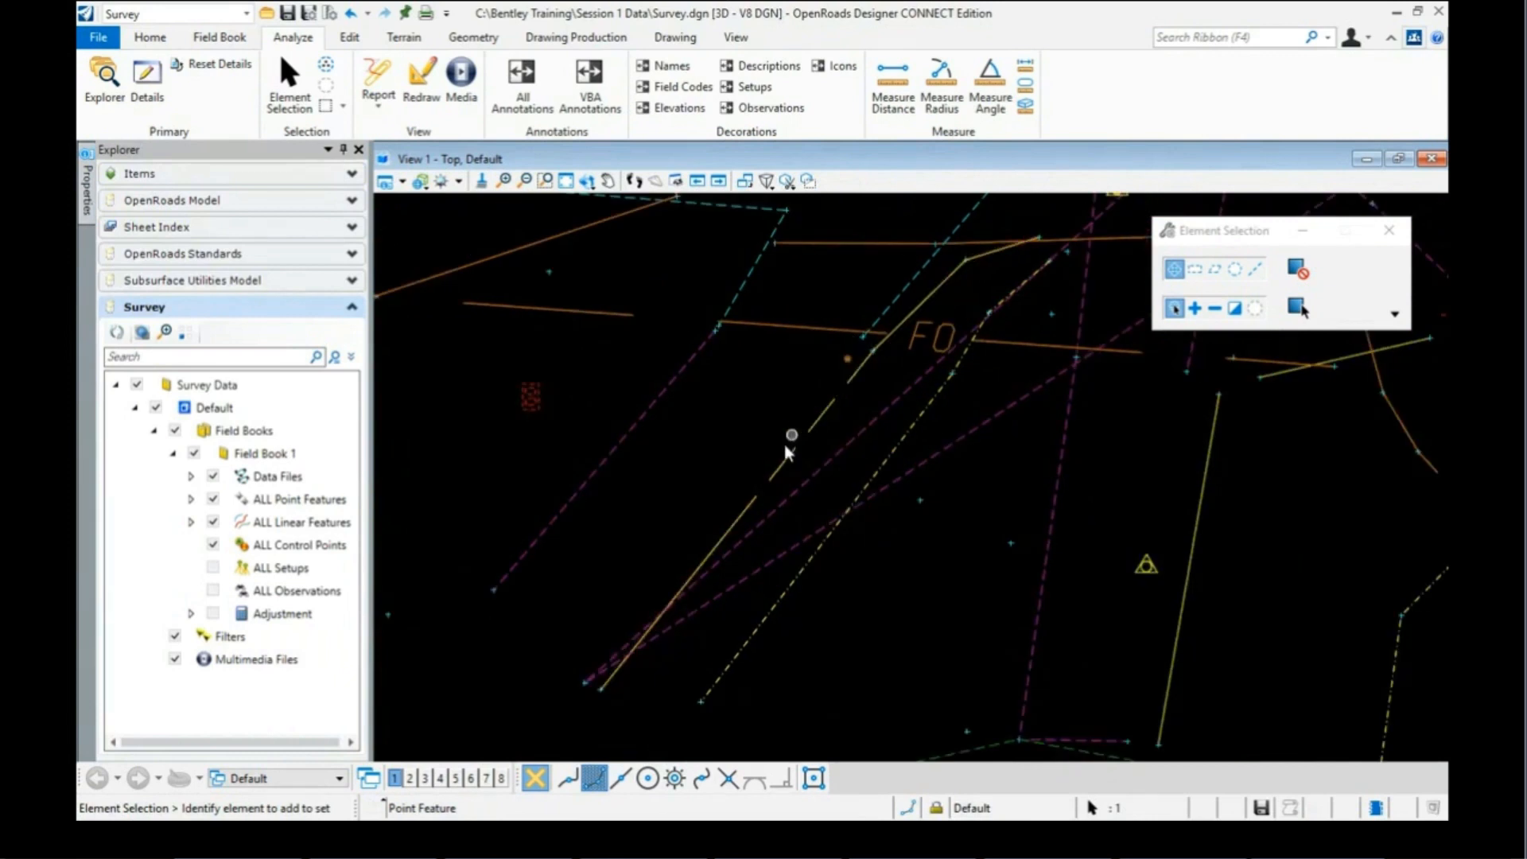
scroll(584, 706, up, 1)
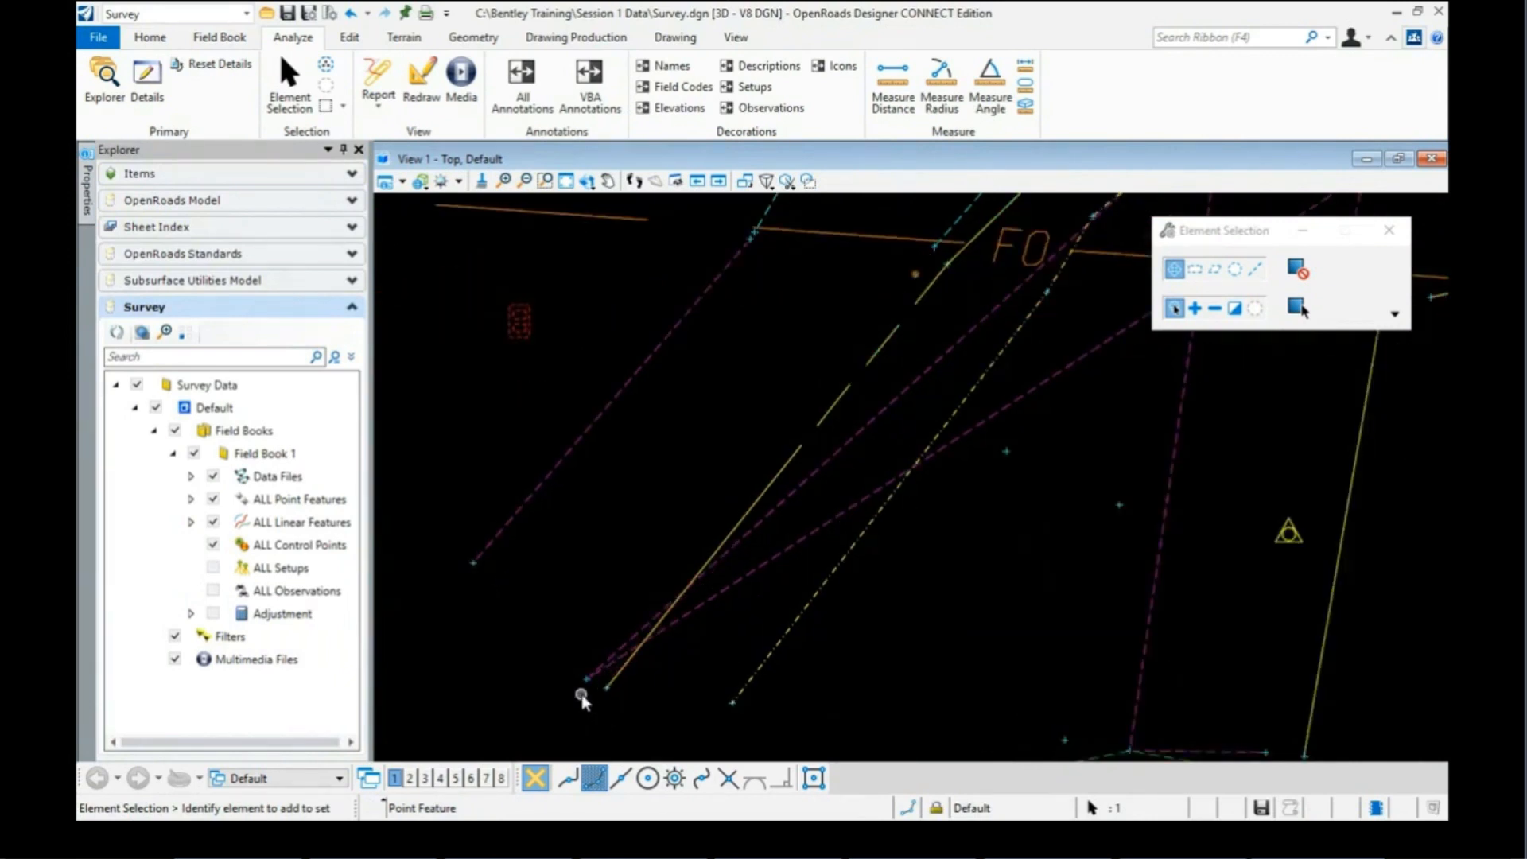
scroll(581, 694, up, 1)
click(586, 678)
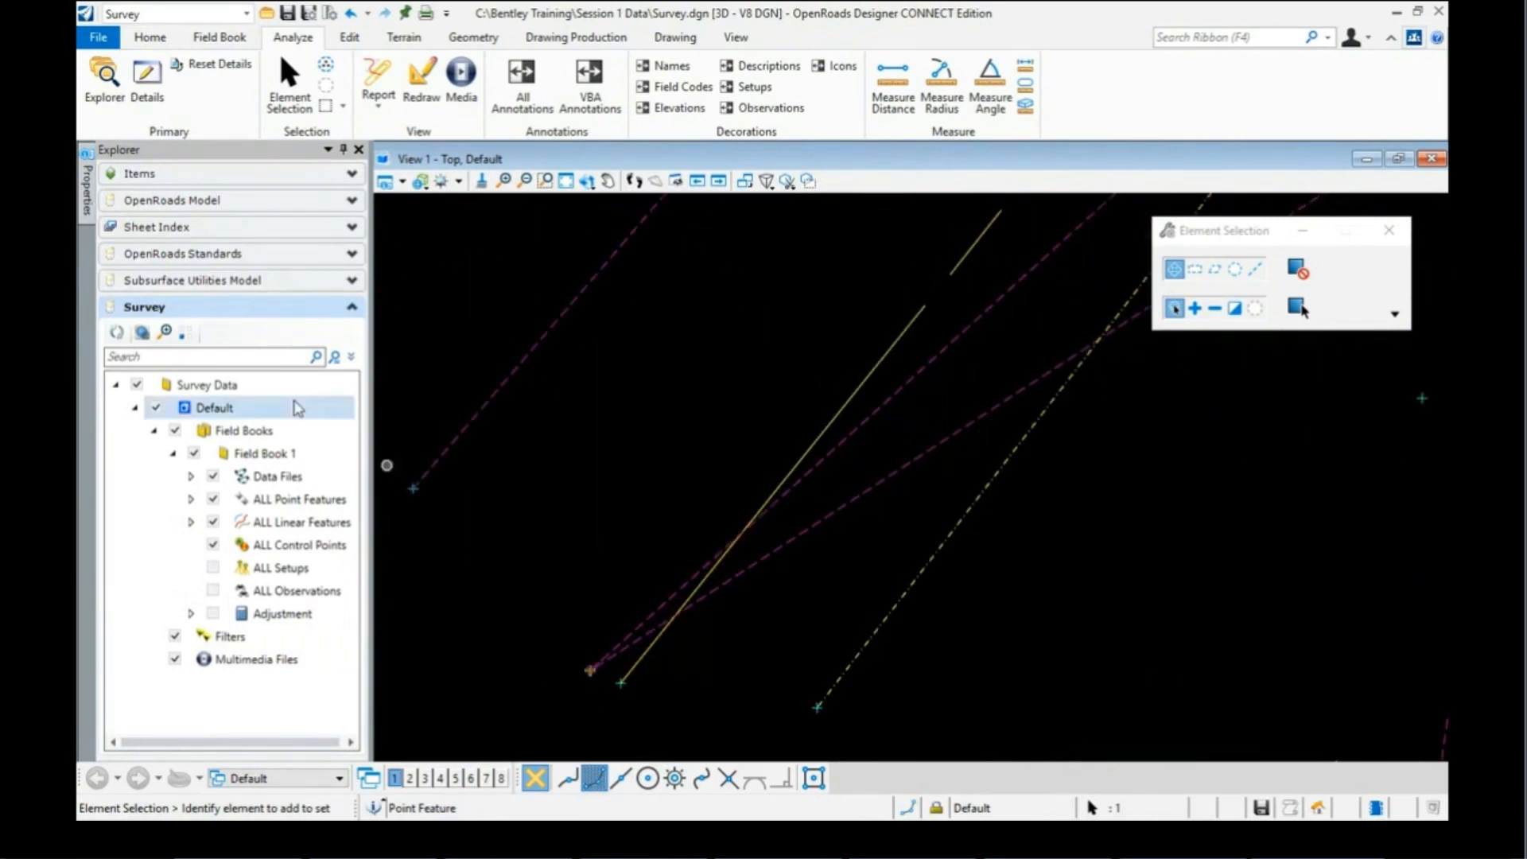
click(89, 195)
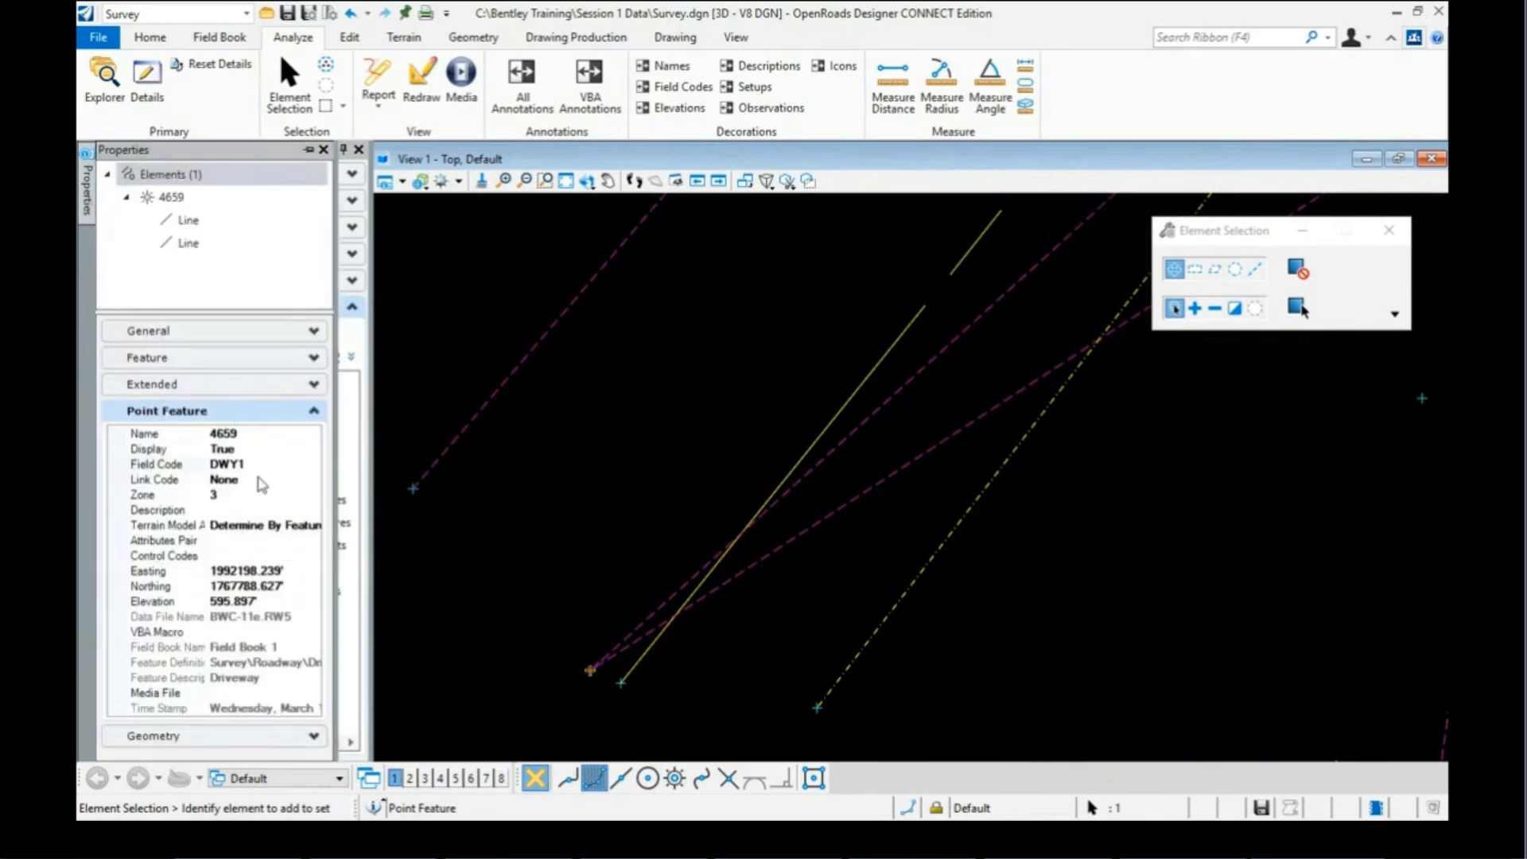
click(260, 465)
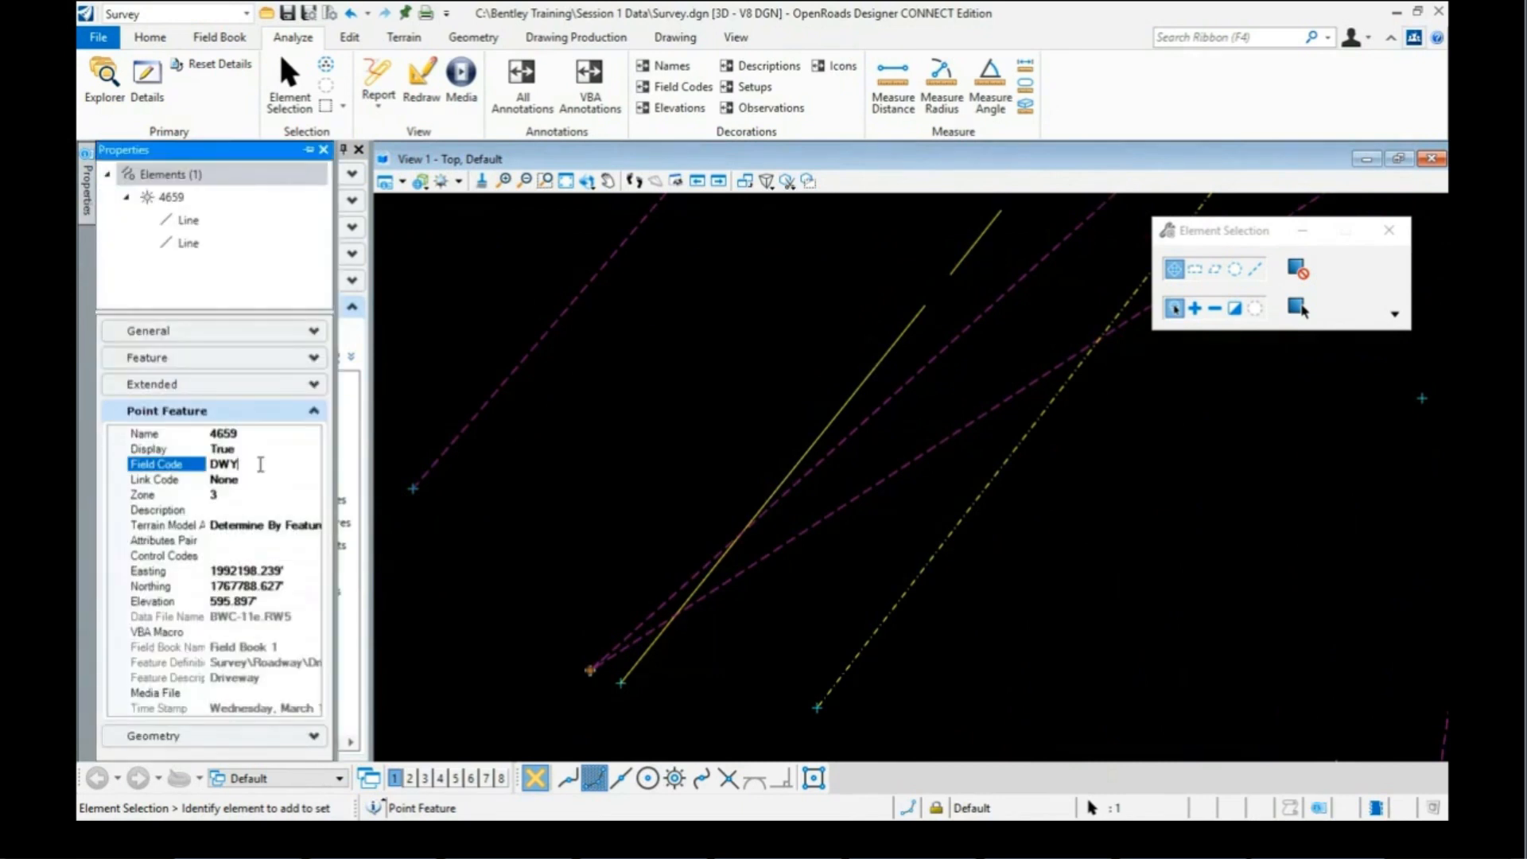
text(8)
key(Return)
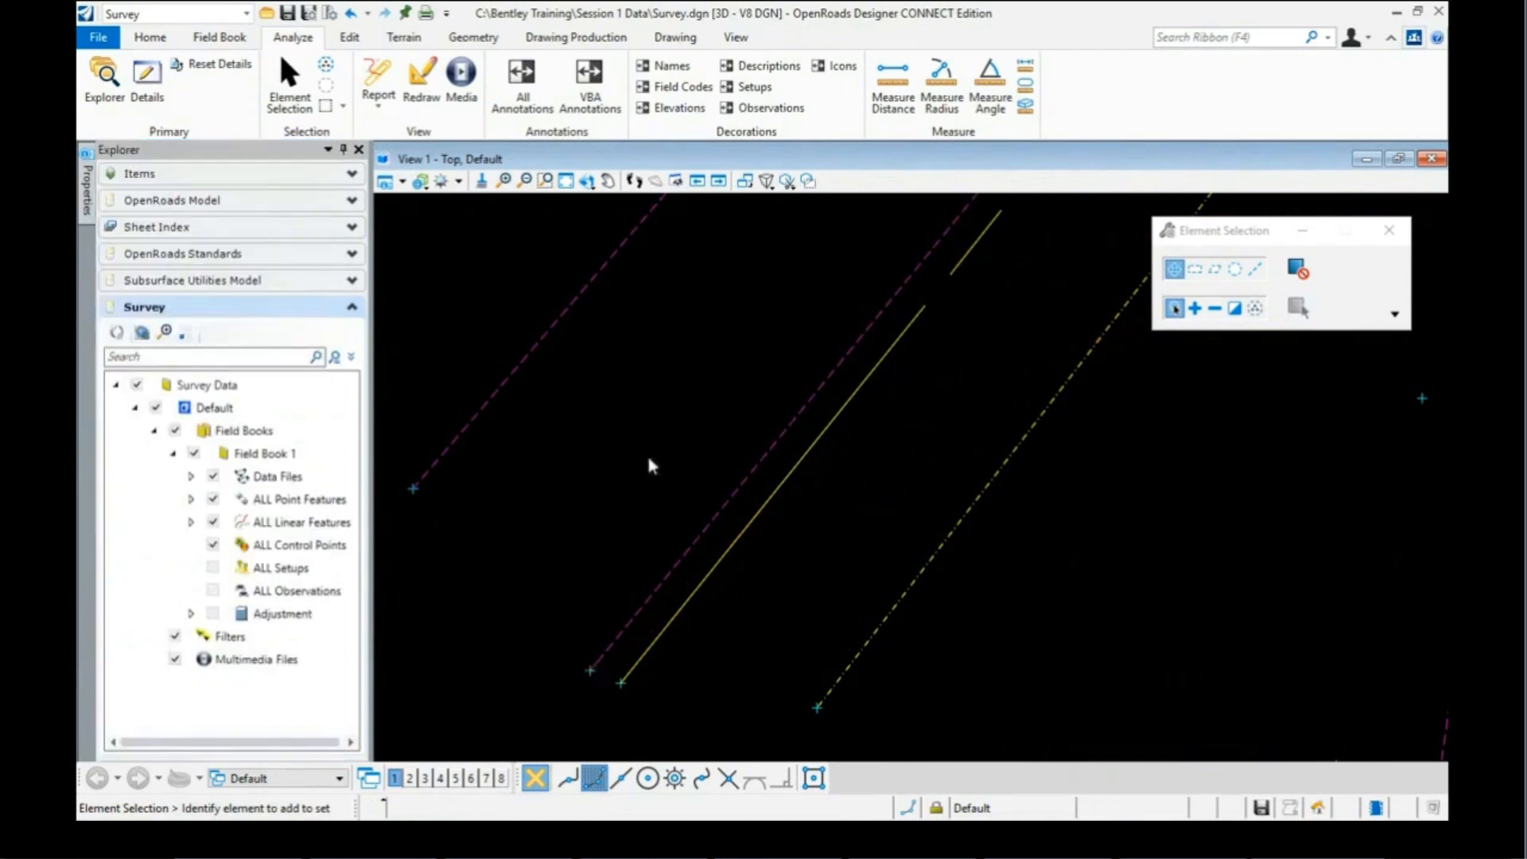
scroll(586, 464, down, 3)
scroll(586, 463, down, 1)
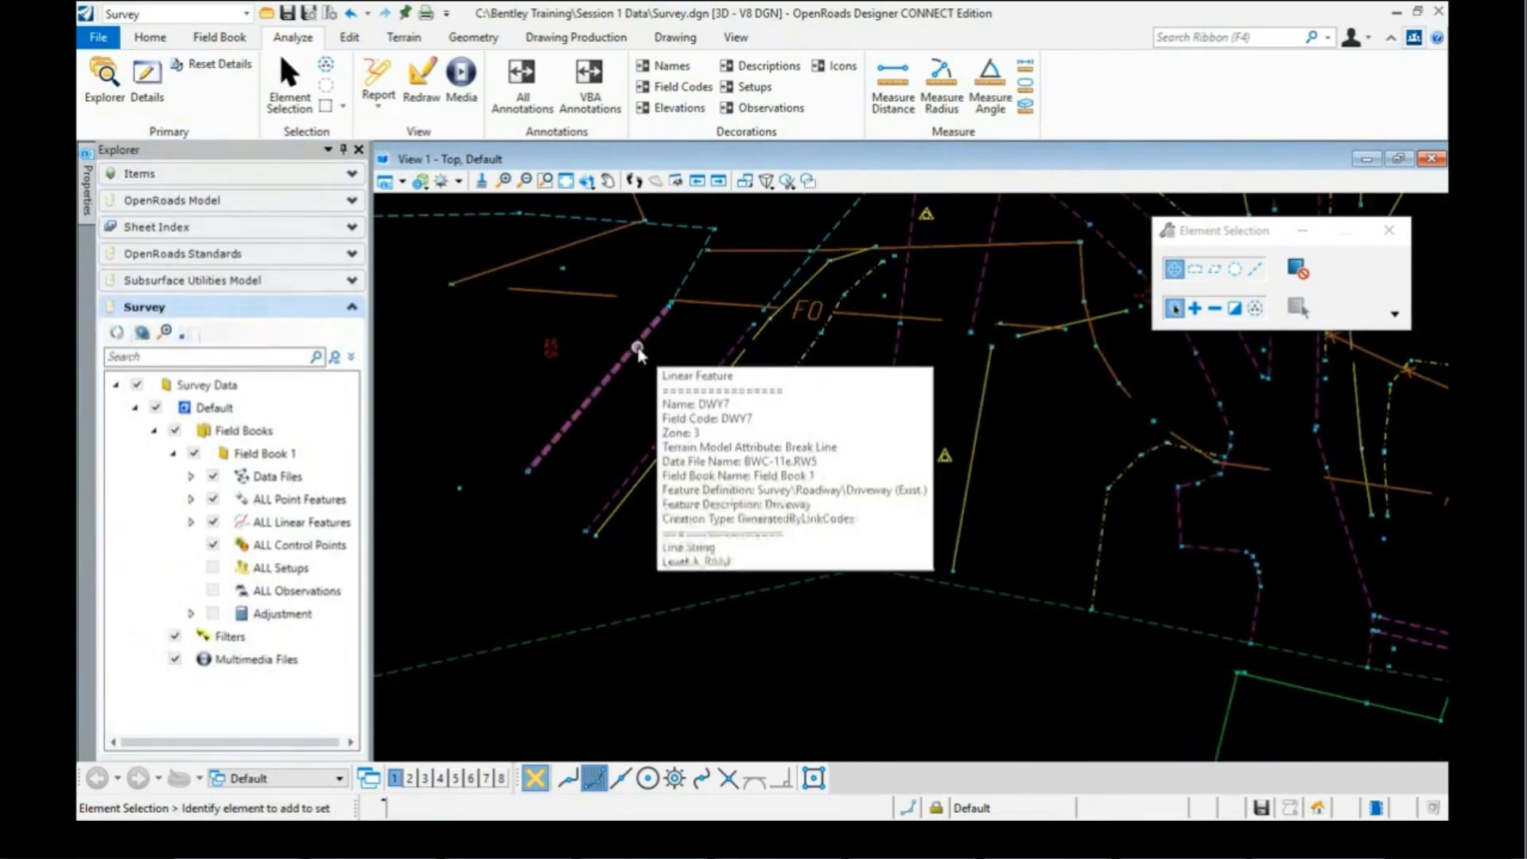
mouse_move(699, 387)
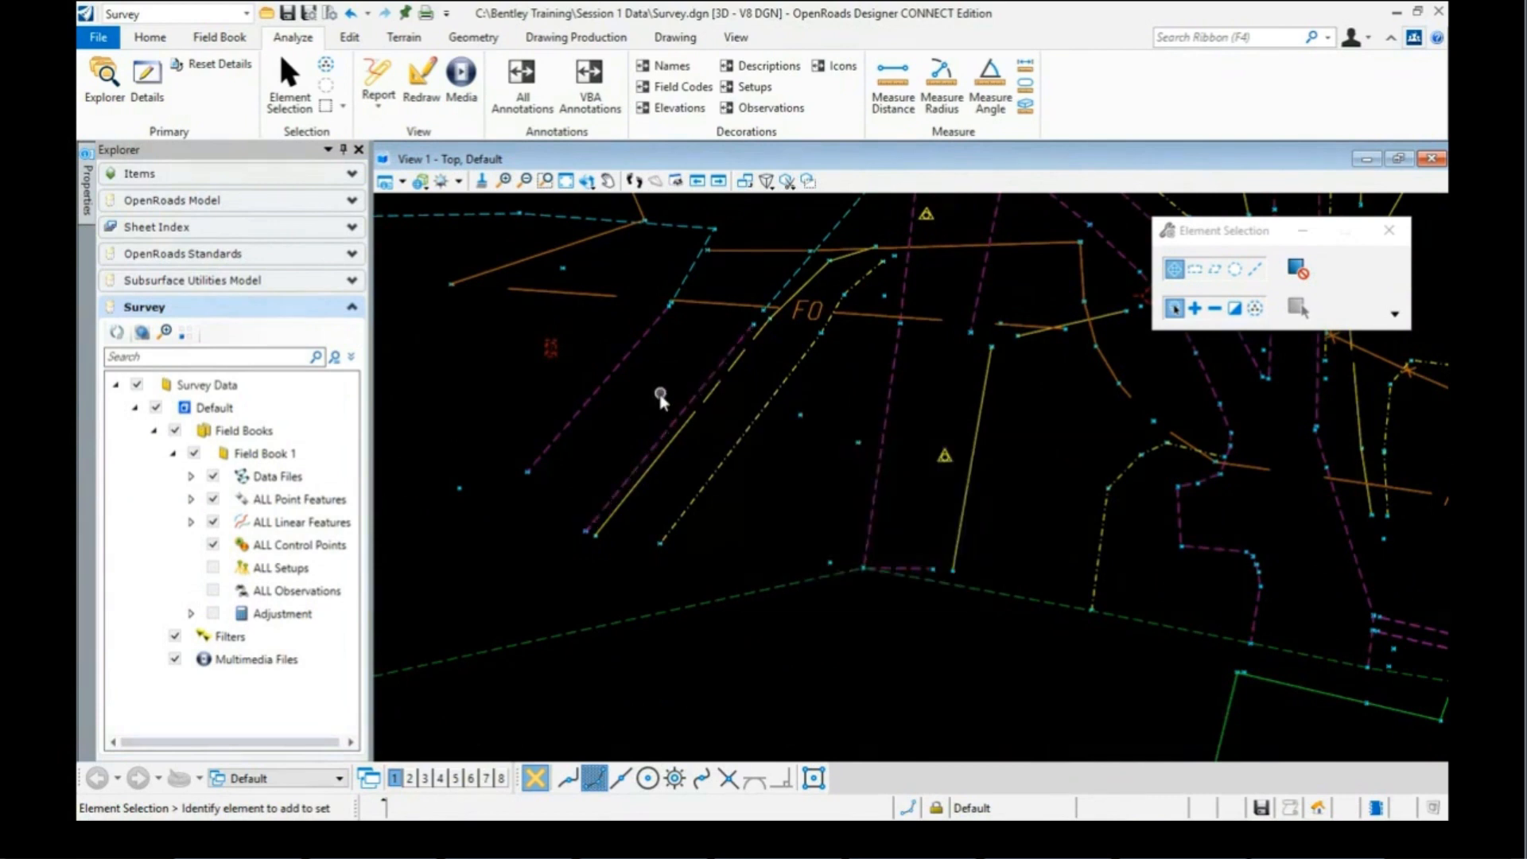
scroll(643, 407, down, 2)
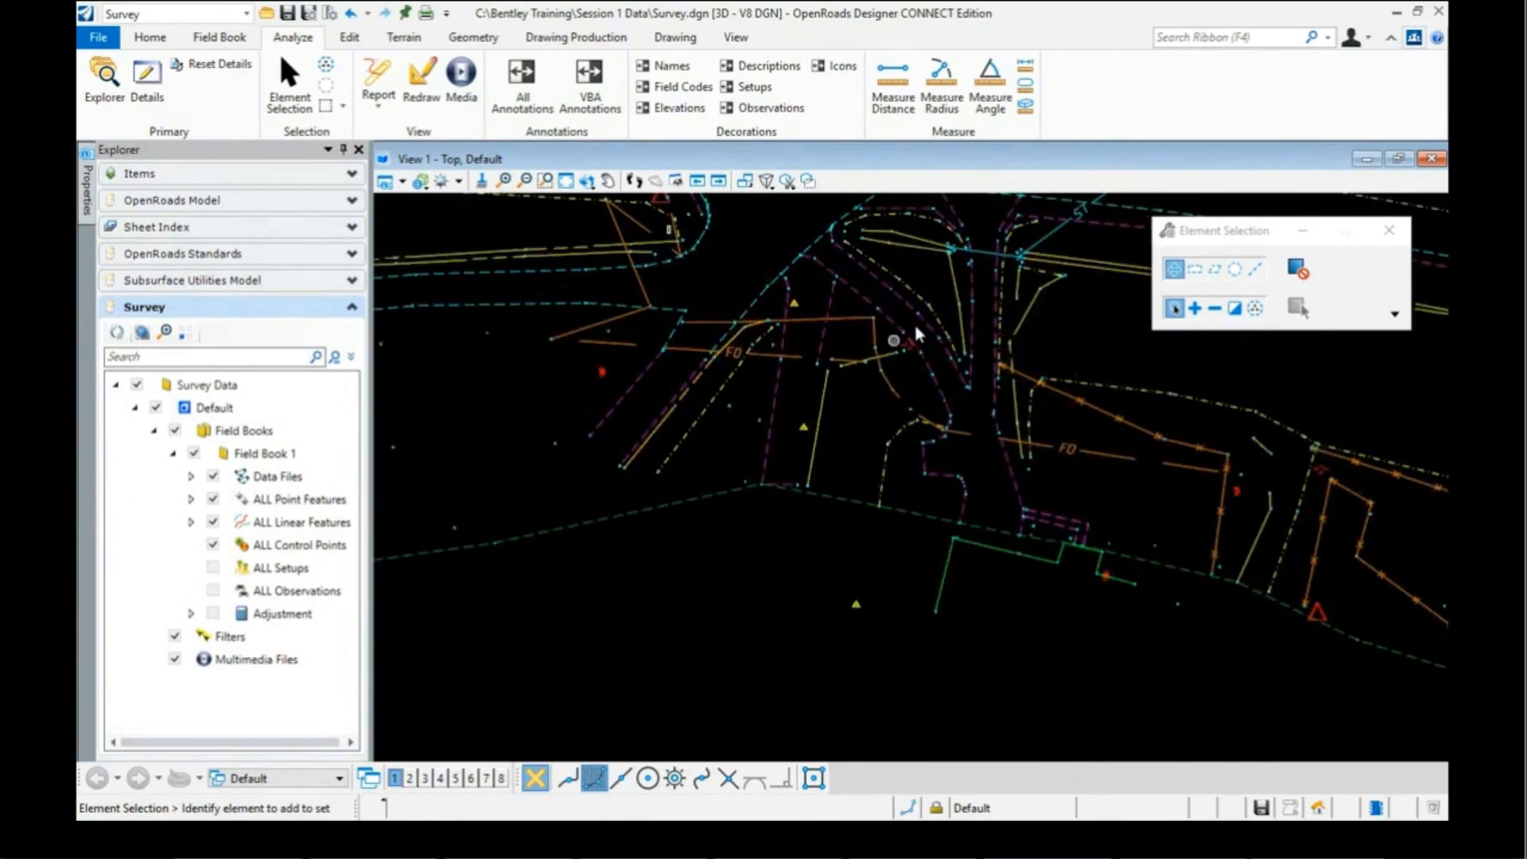
scroll(891, 322, up, 1)
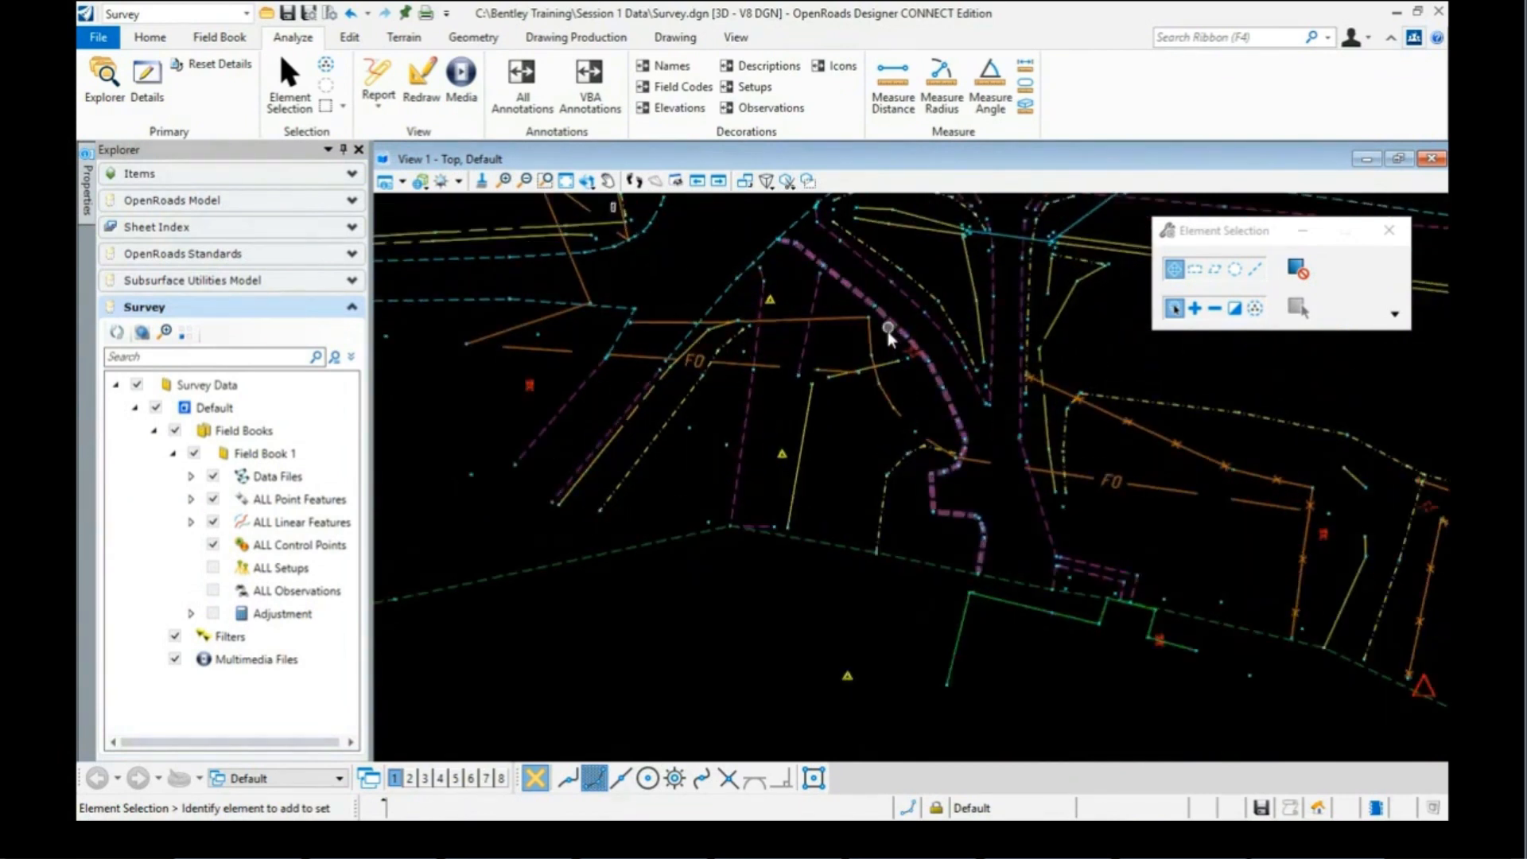
scroll(873, 337, down, 2)
scroll(871, 287, up, 2)
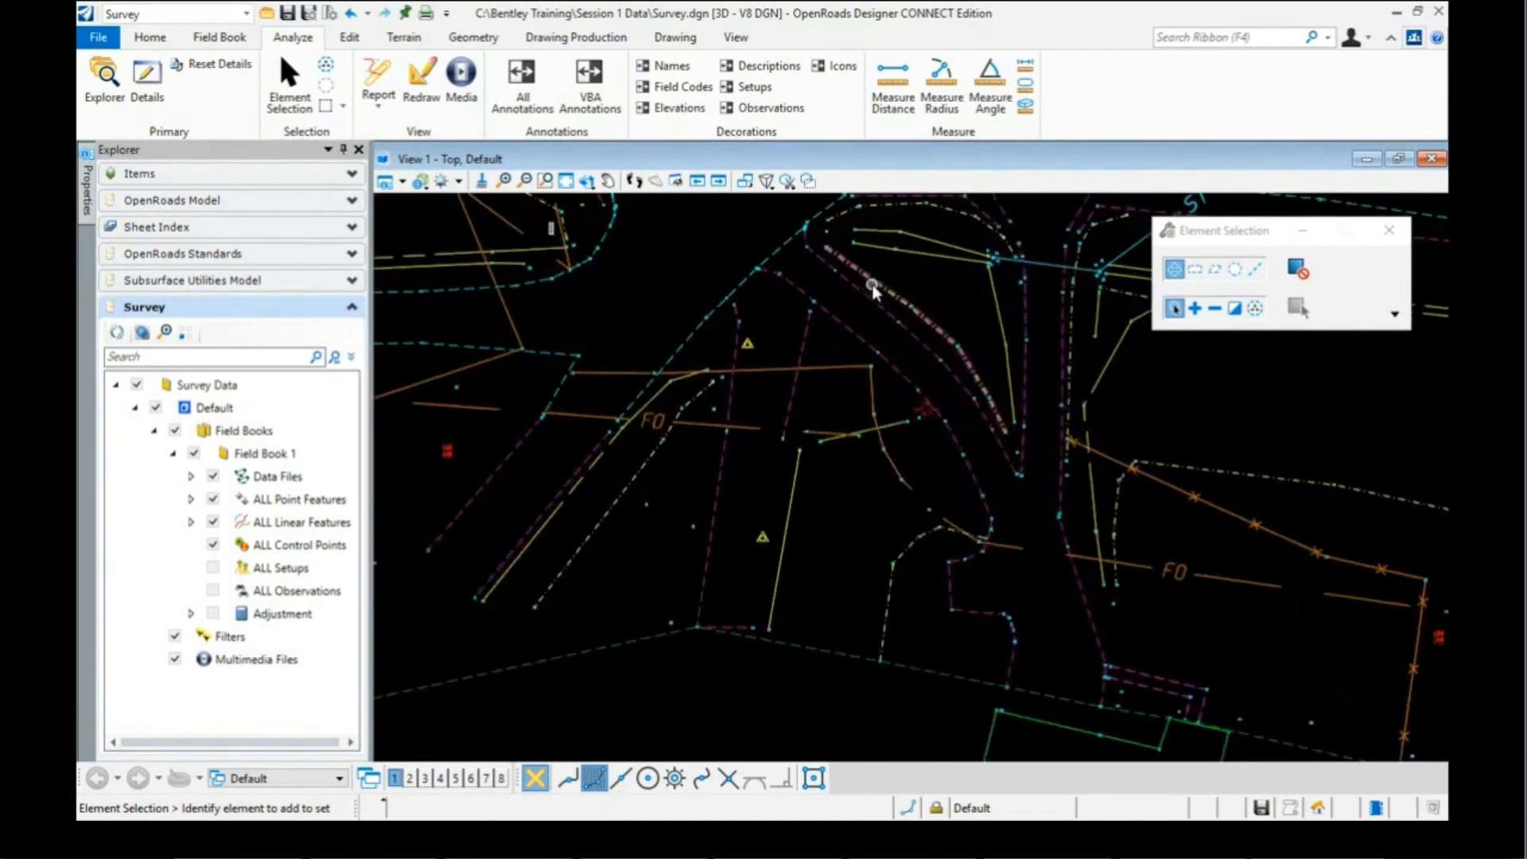
scroll(867, 287, up, 1)
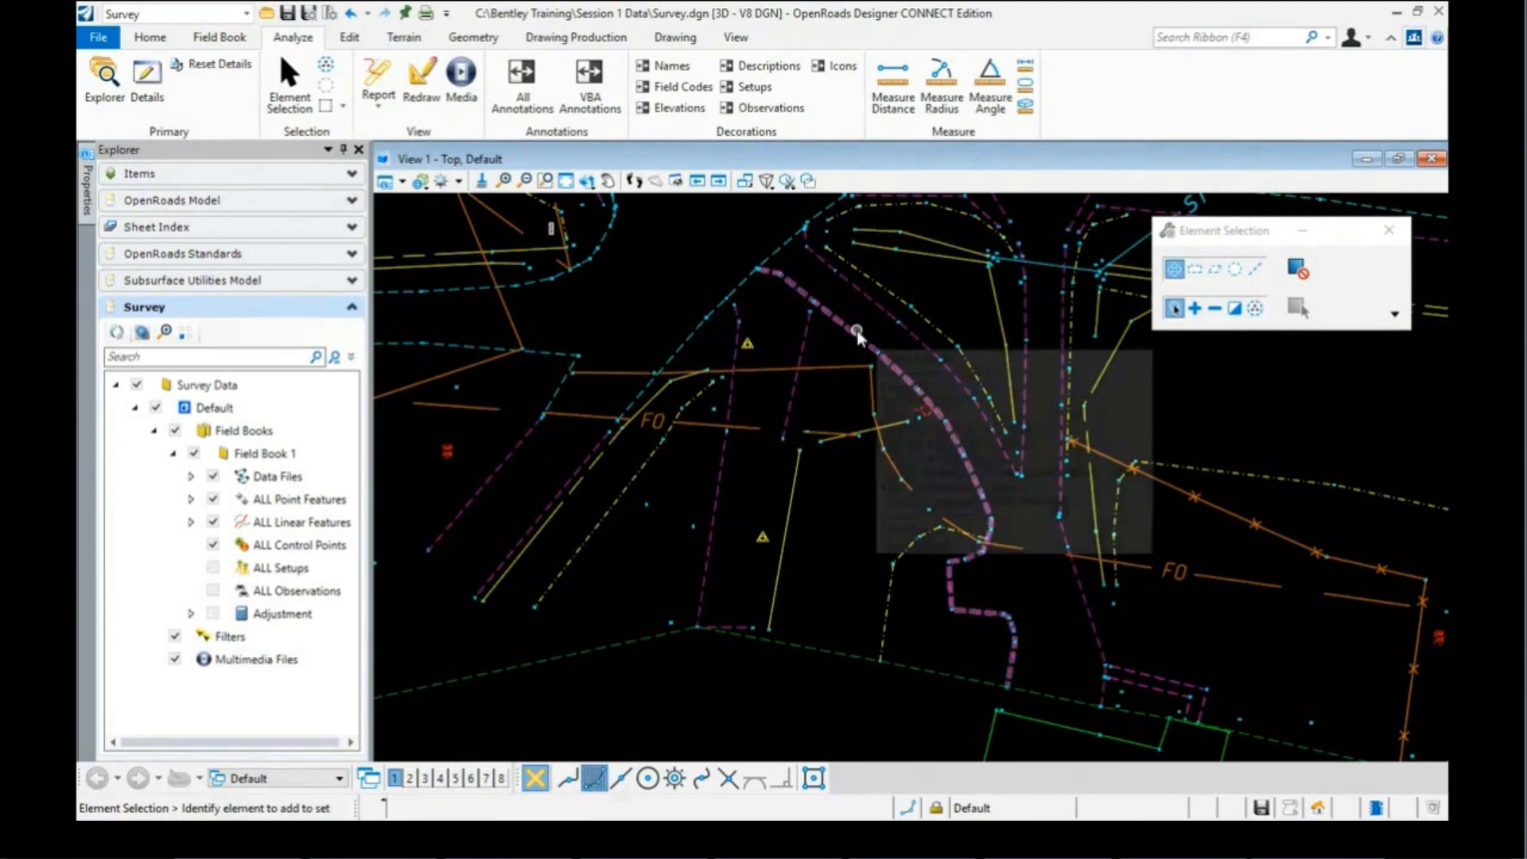
mouse_move(845, 330)
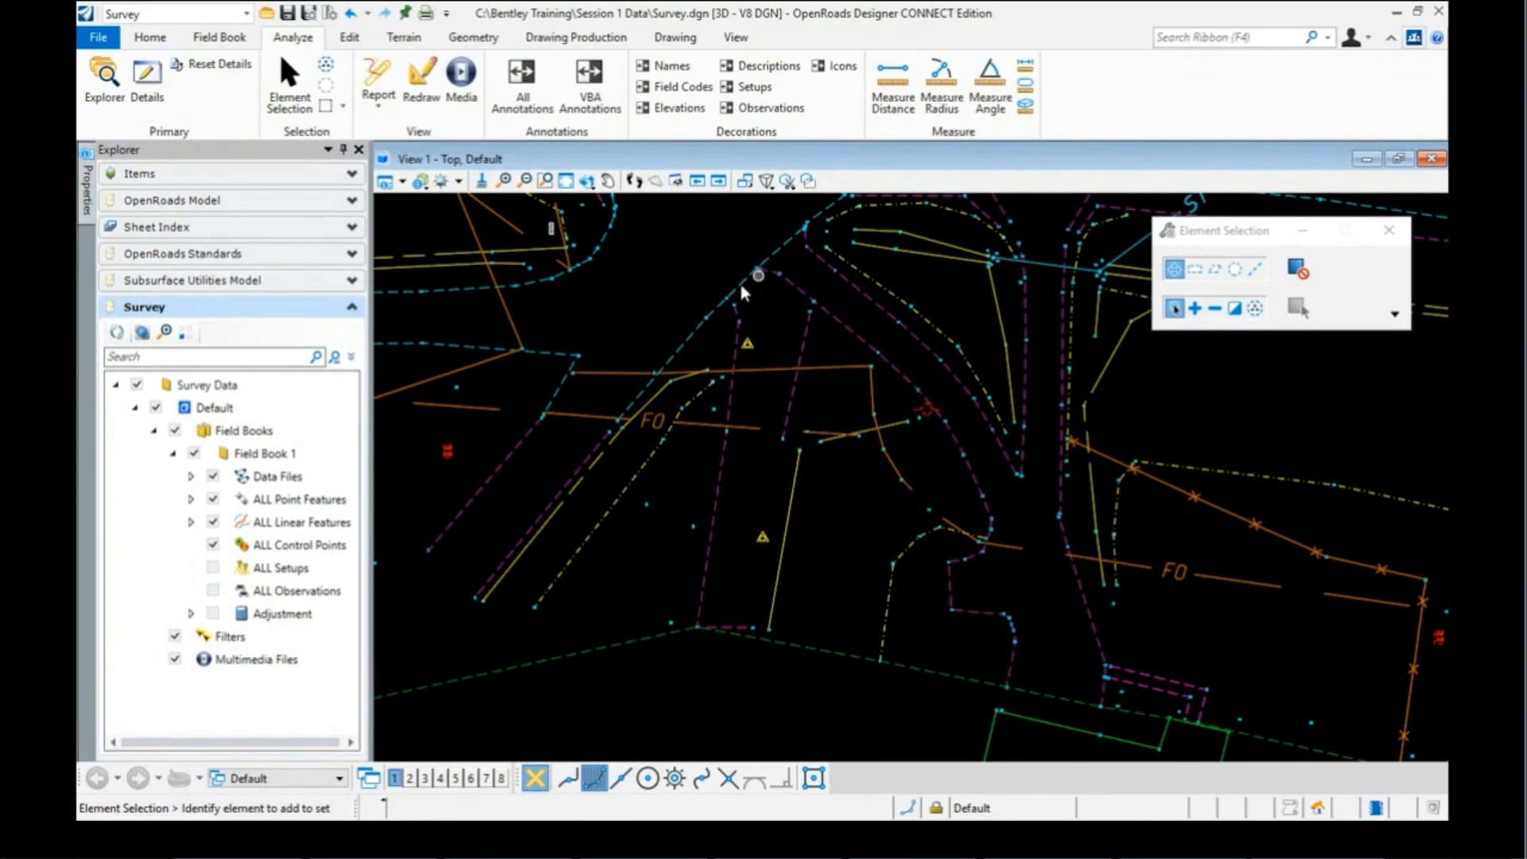
scroll(547, 430, up, 2)
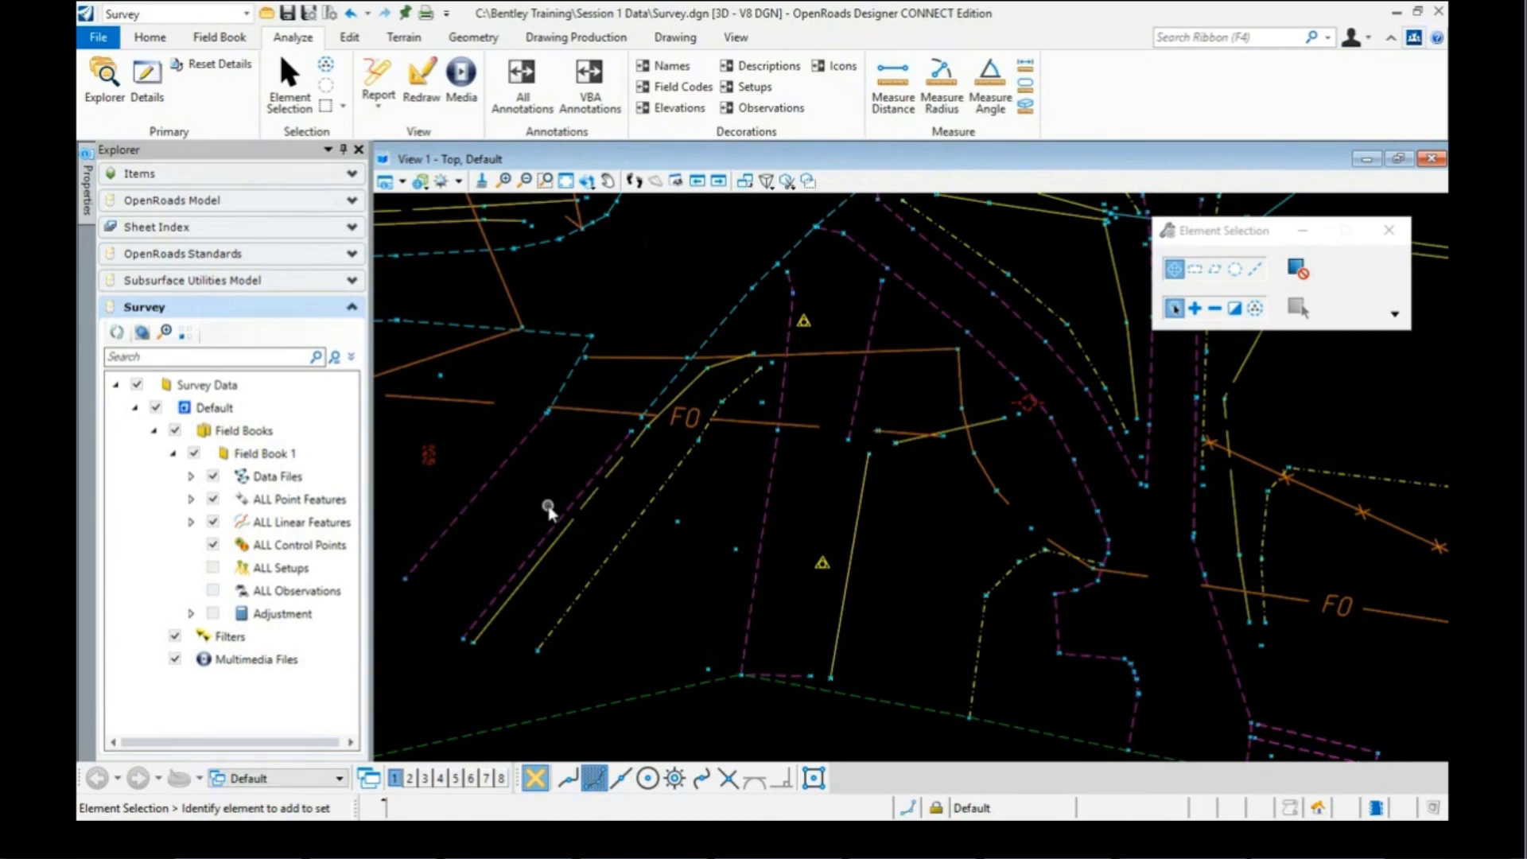
scroll(546, 479, down, 2)
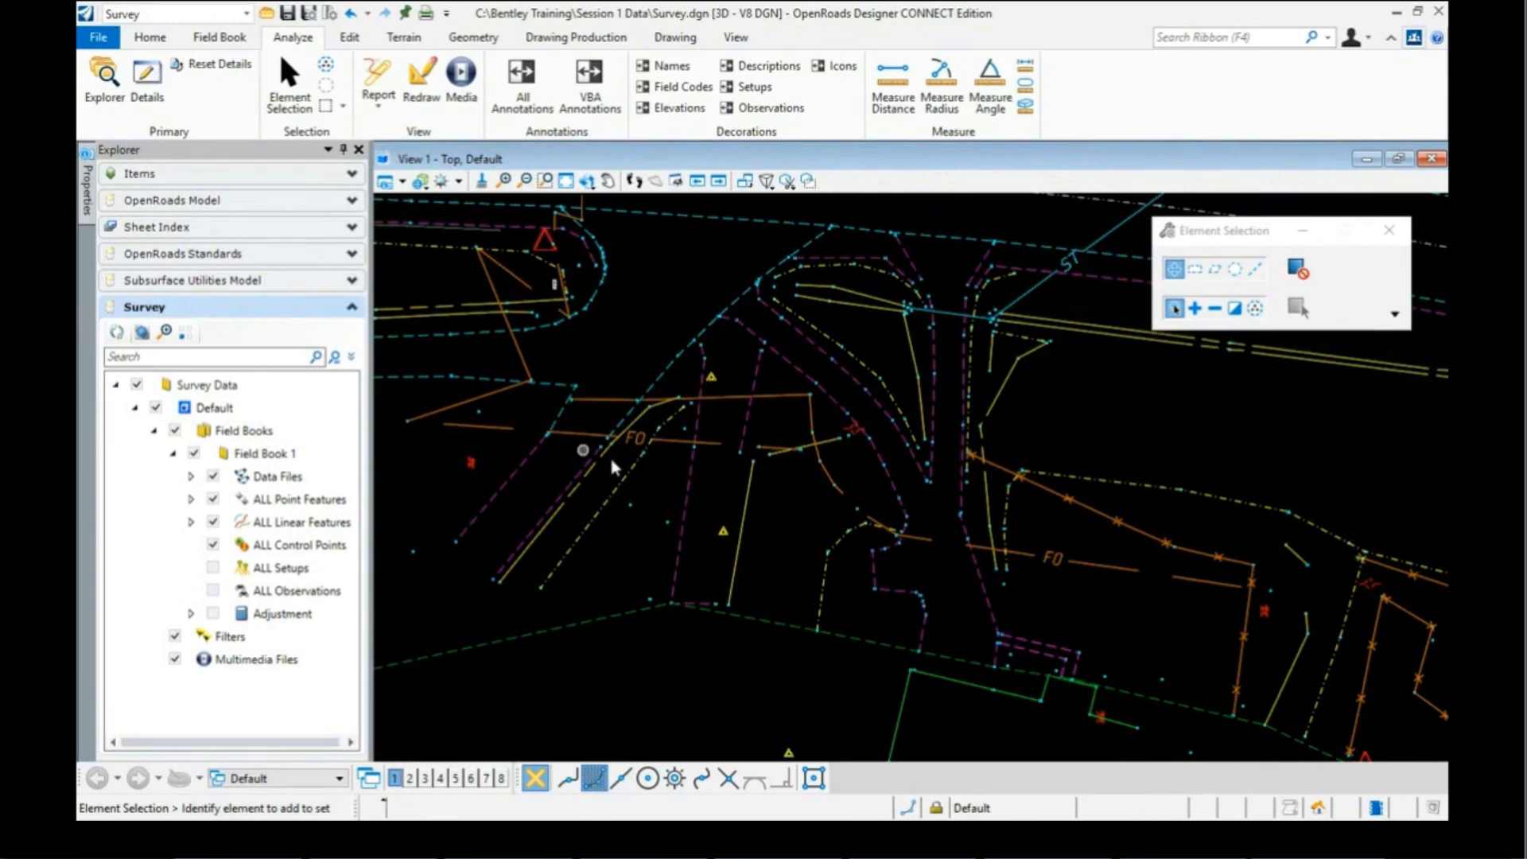
scroll(626, 341, down, 1)
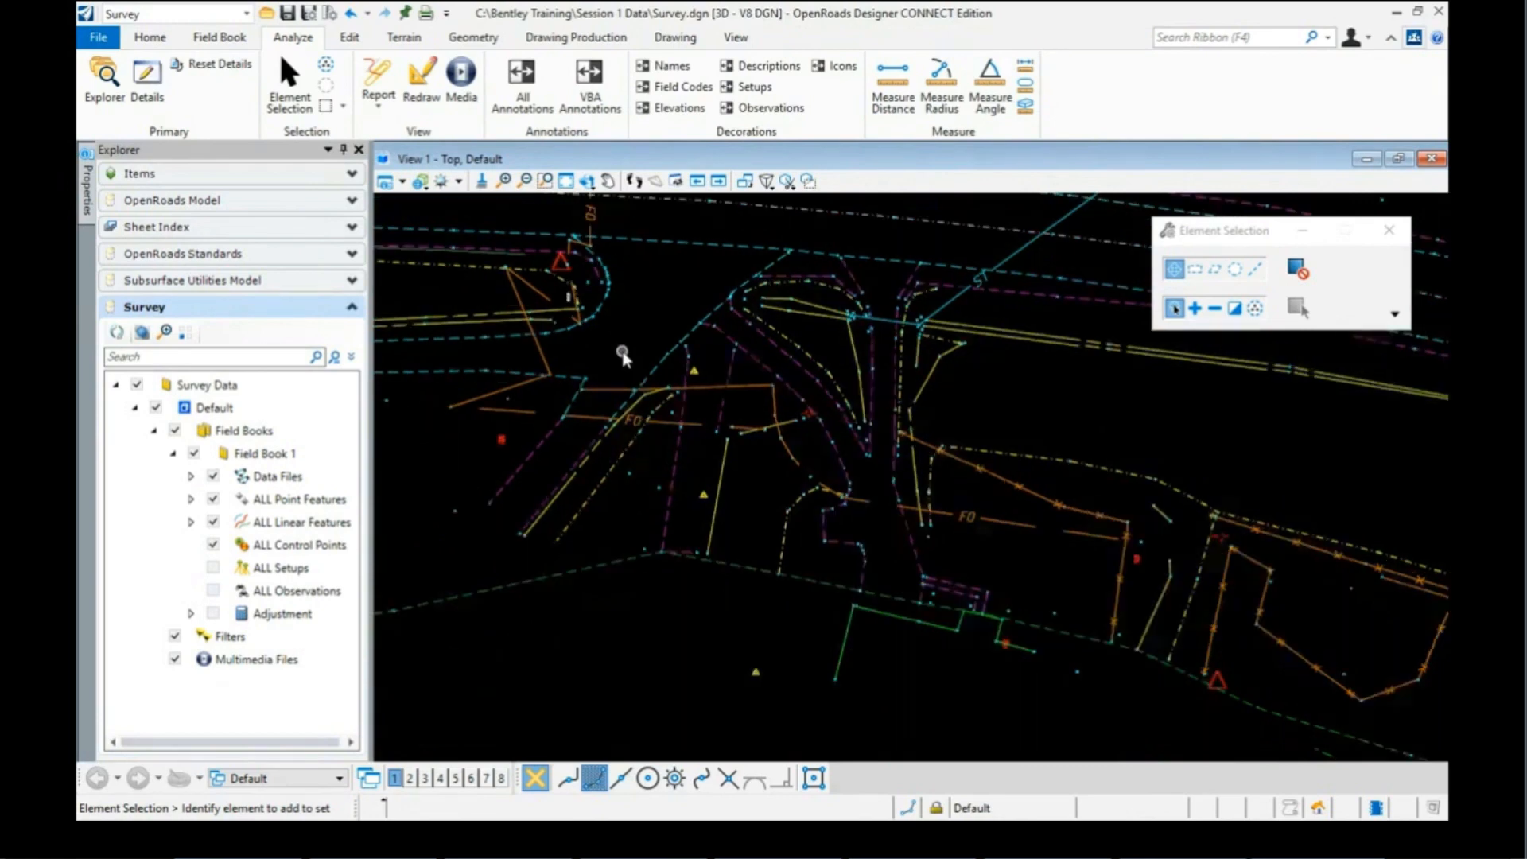
scroll(660, 321, down, 3)
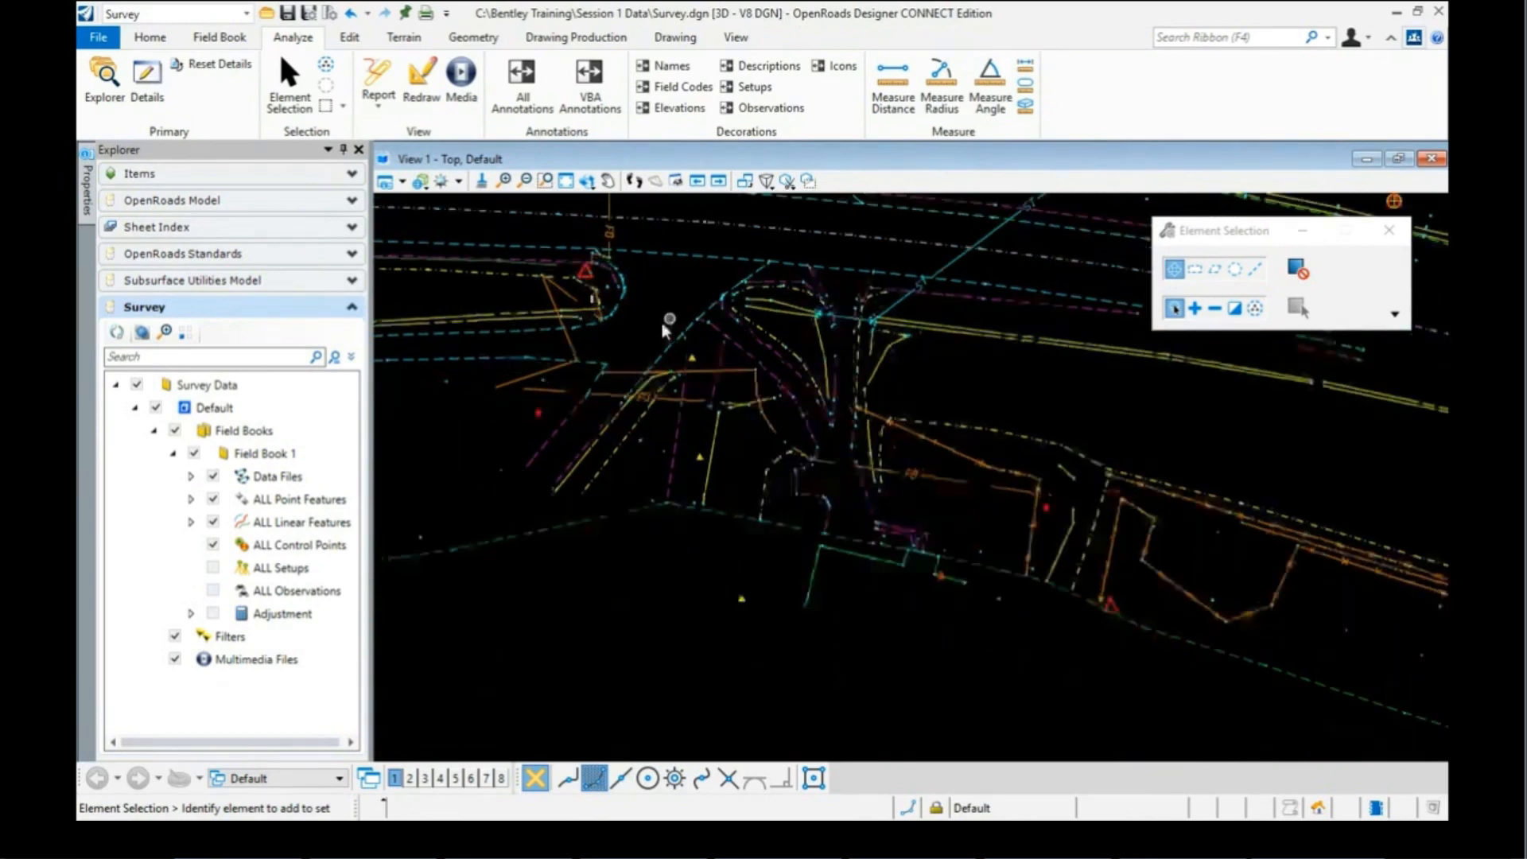
scroll(657, 329, down, 4)
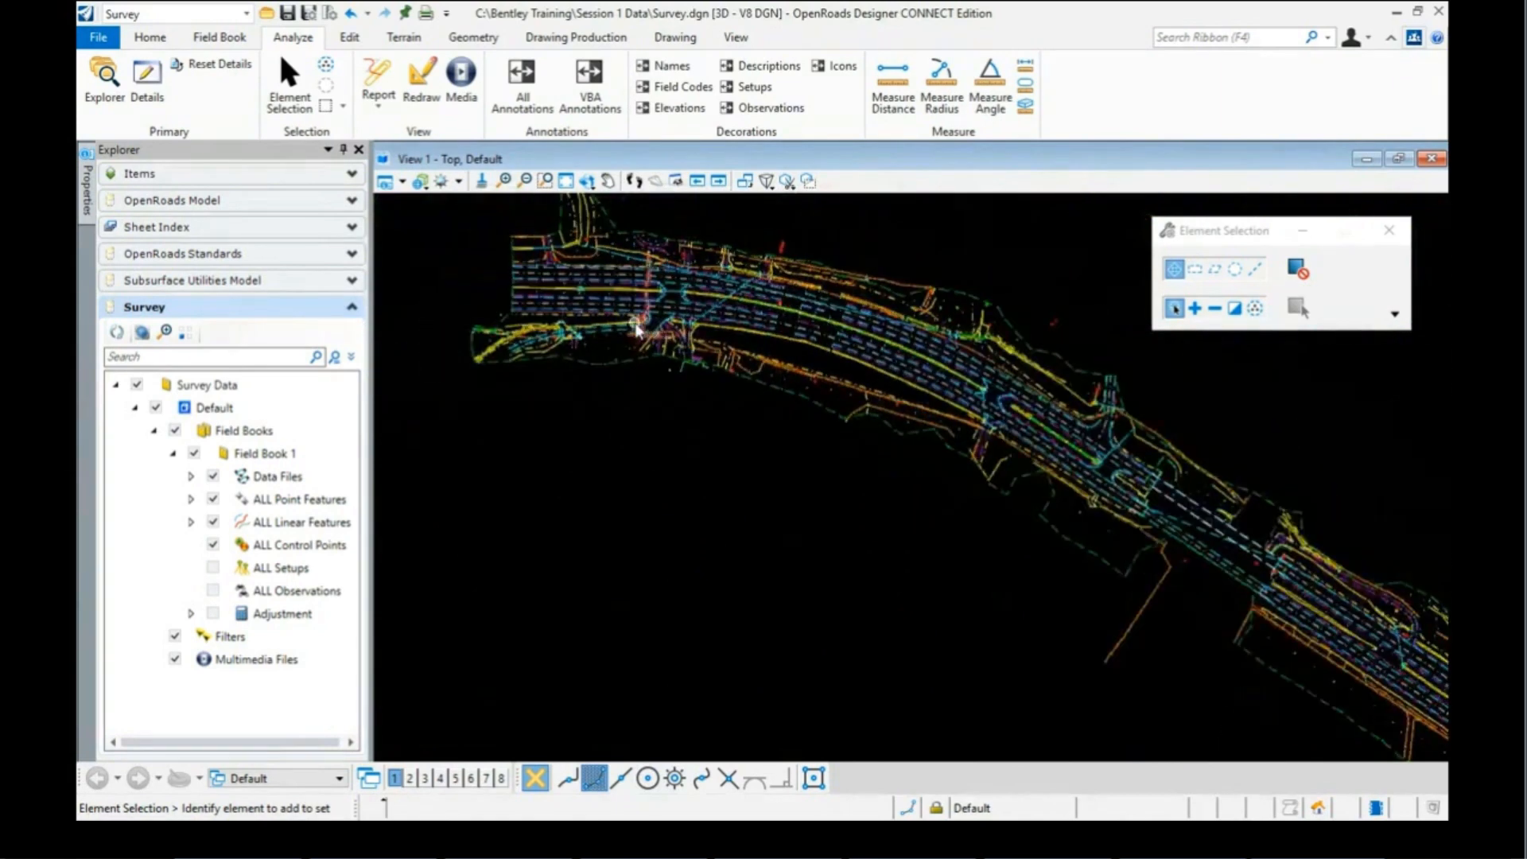
scroll(638, 330, down, 1)
scroll(932, 311, down, 1)
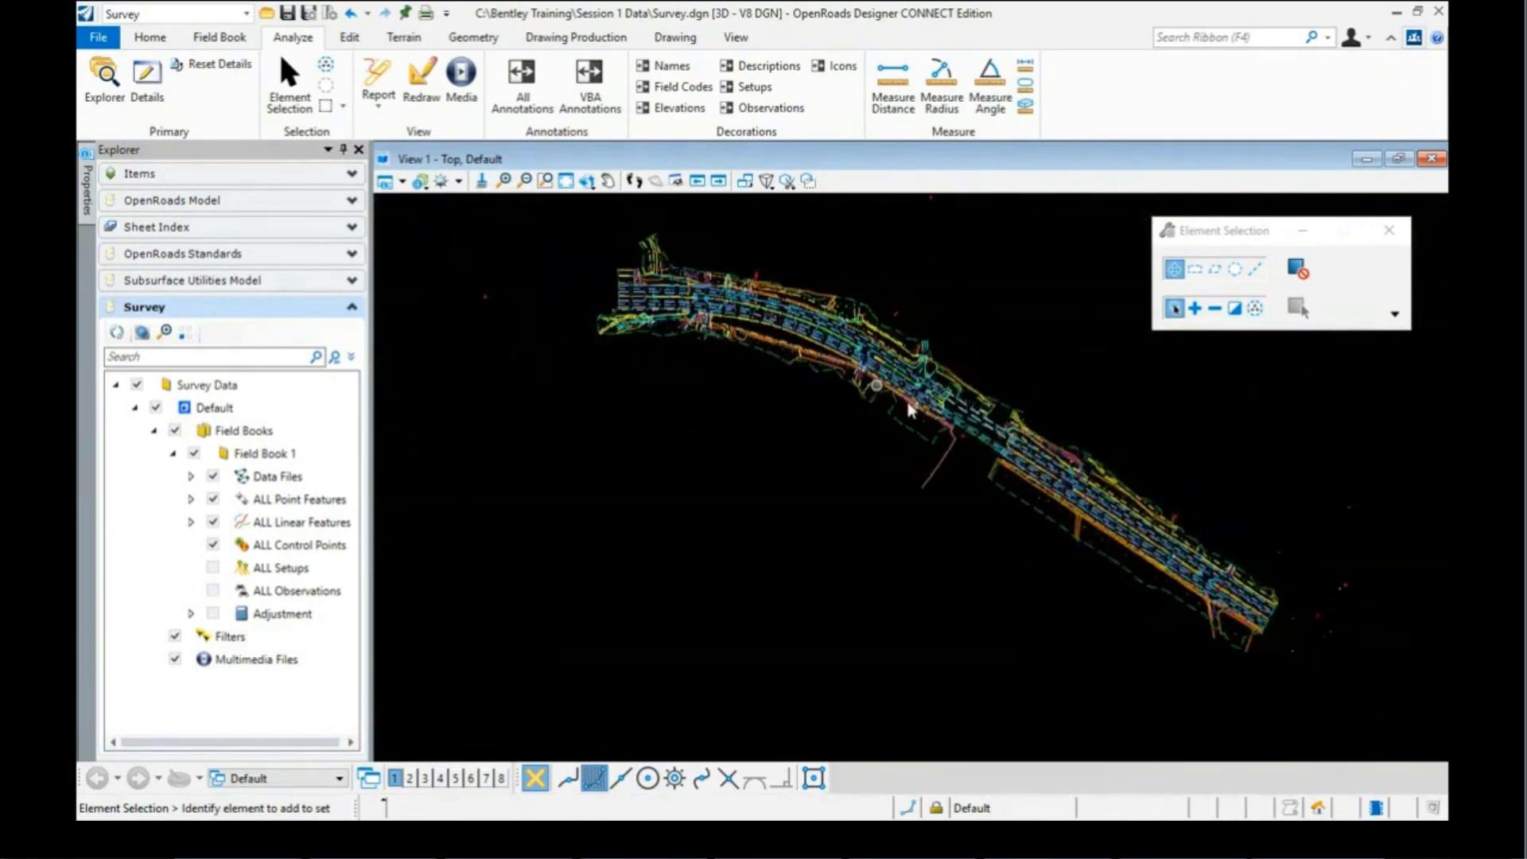
scroll(999, 461, up, 1)
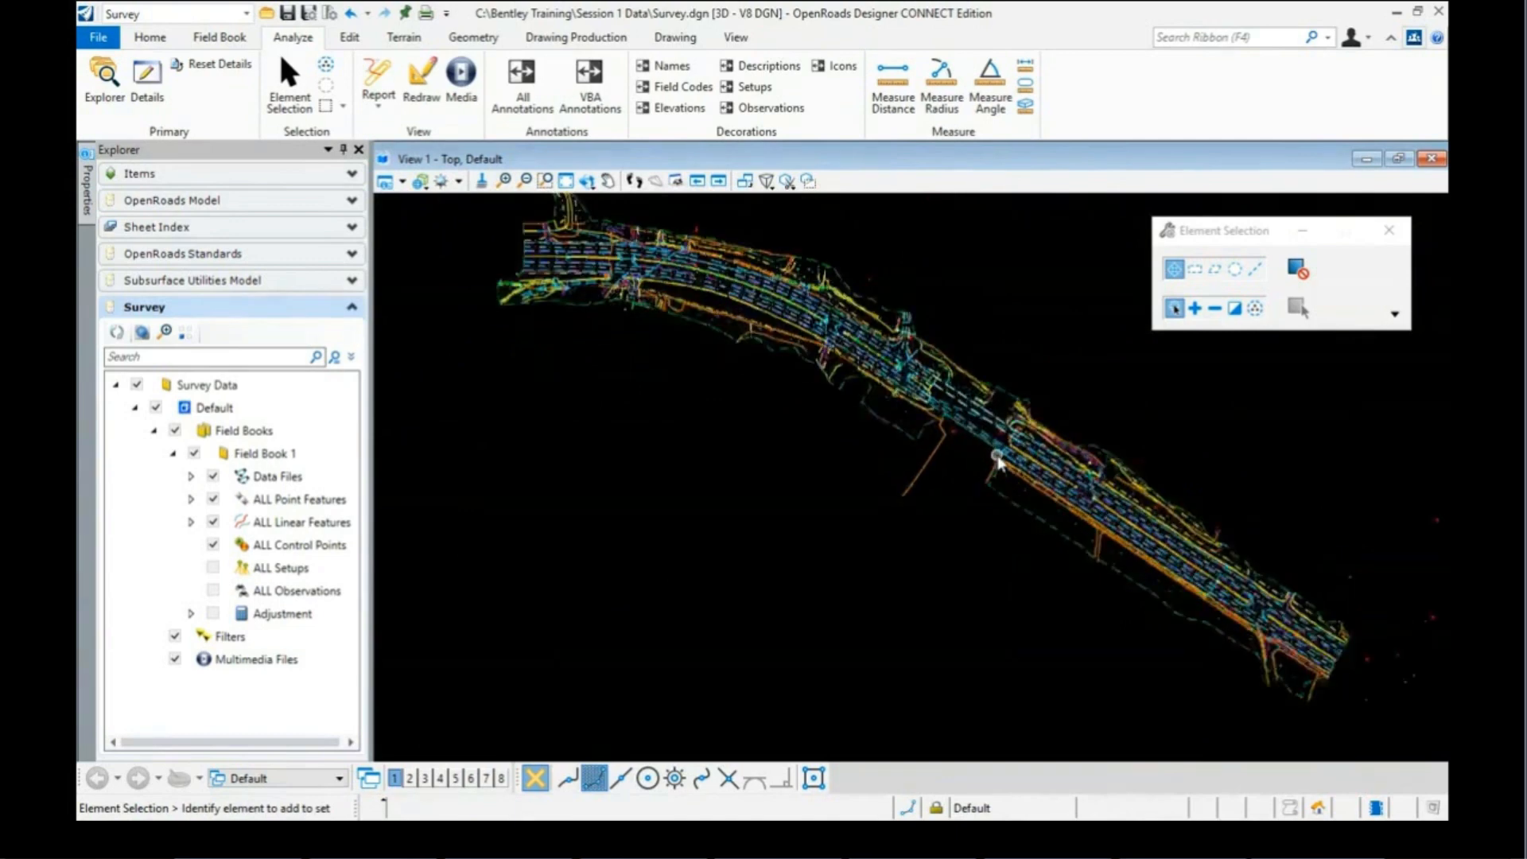
scroll(999, 460, up, 2)
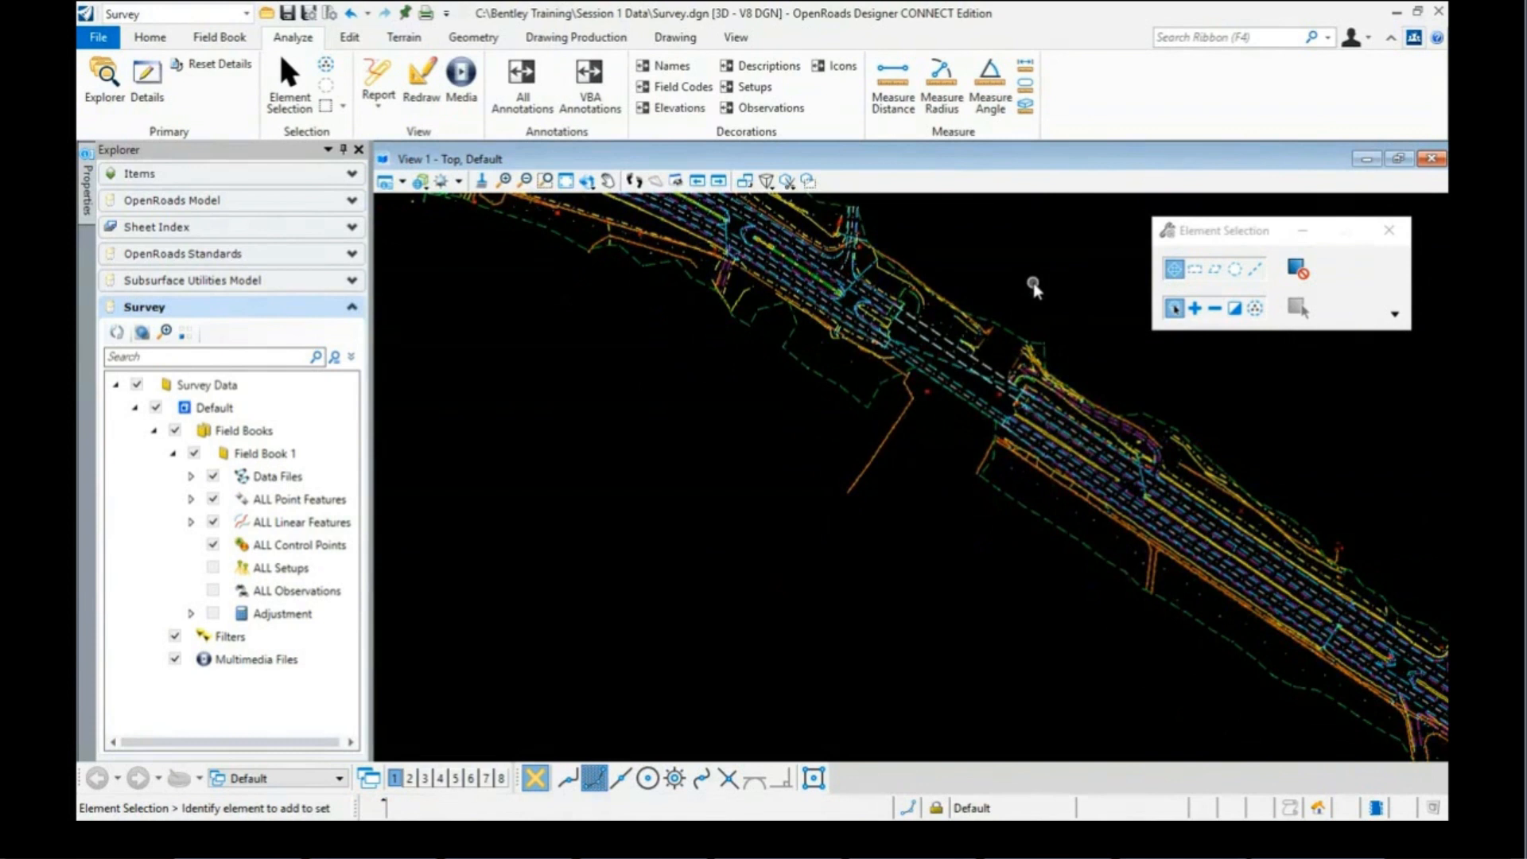
scroll(1034, 288, up, 1)
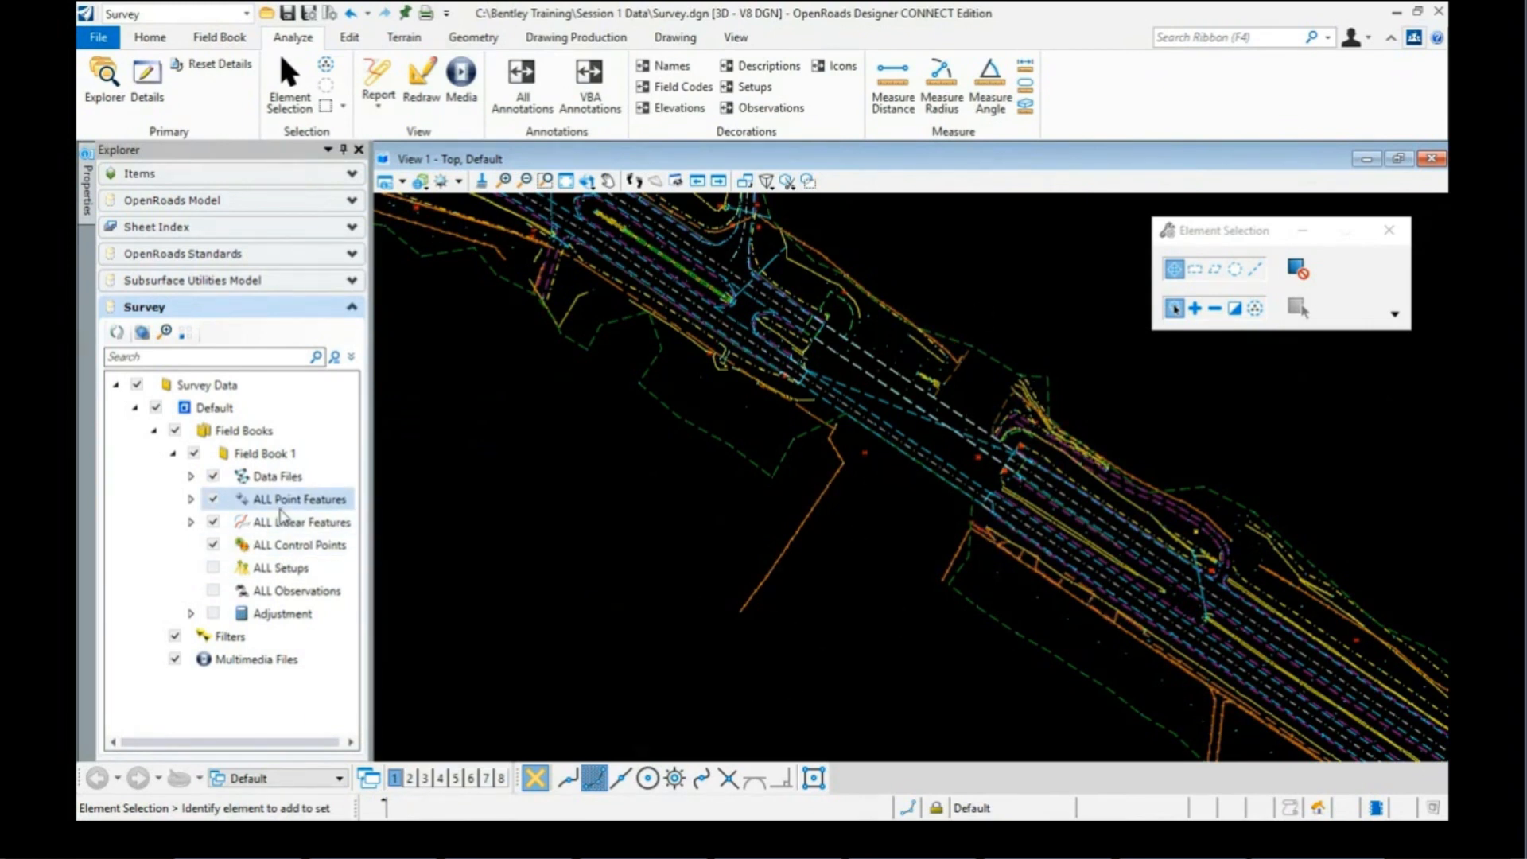
Step: Import BWC-12e.RW5 through BWC-18e.RW5 into Field Book 1 via Import > File
right_click(267, 458)
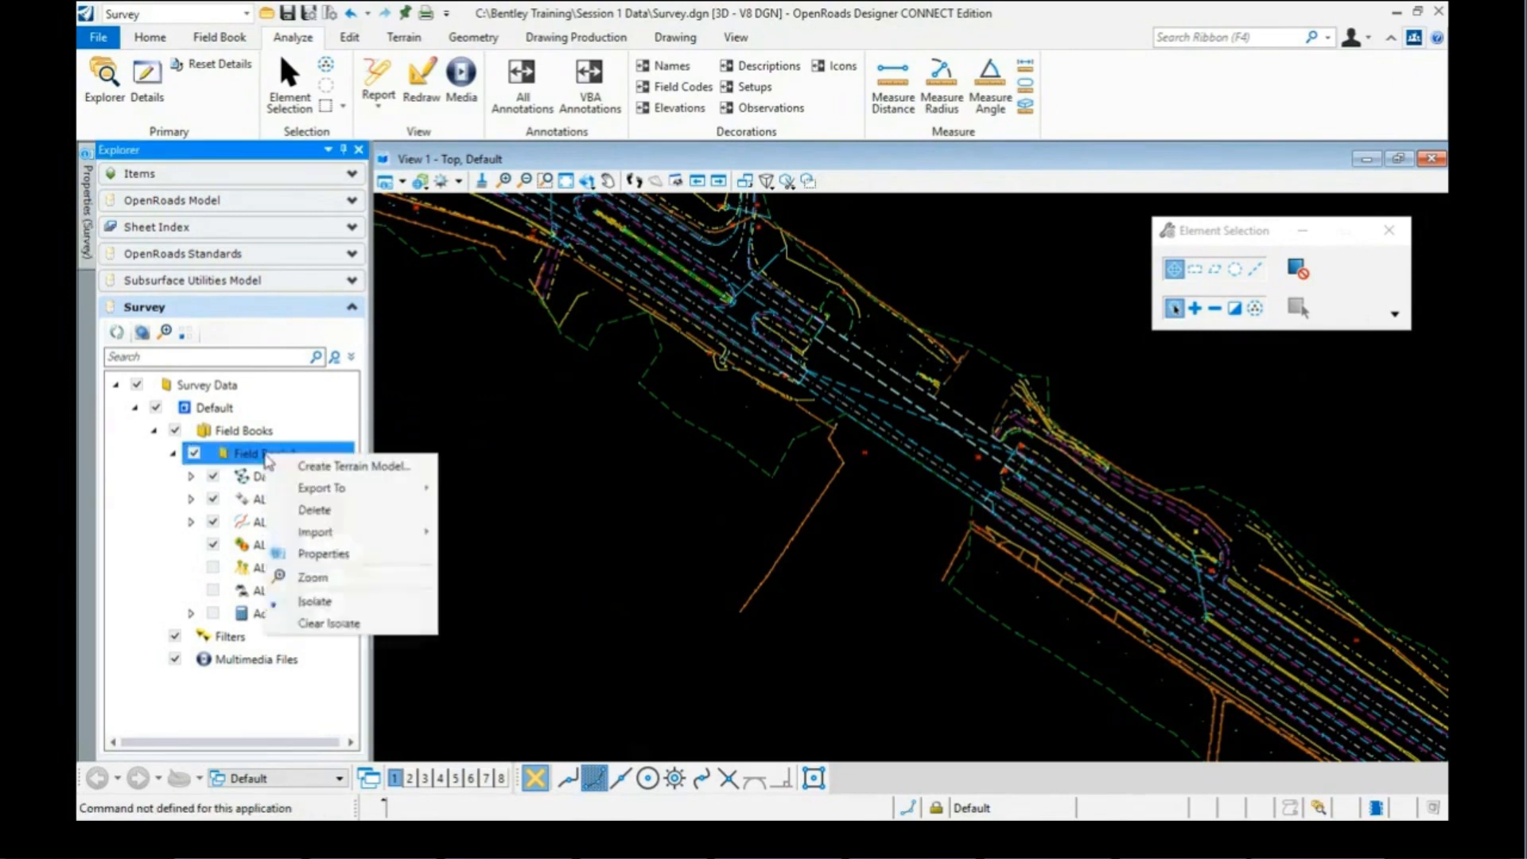
mouse_move(305, 530)
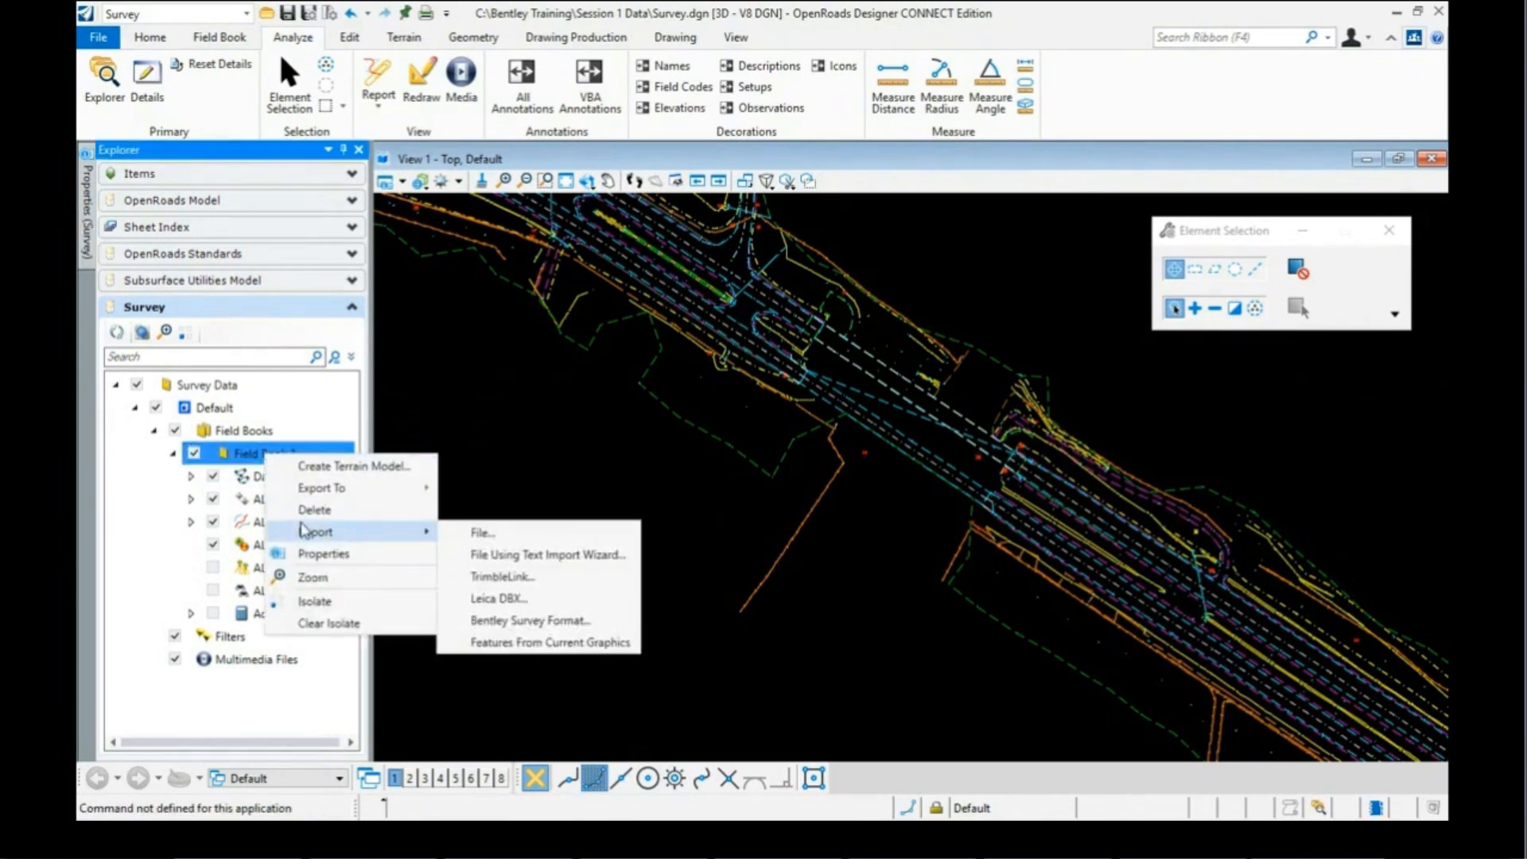
click(481, 532)
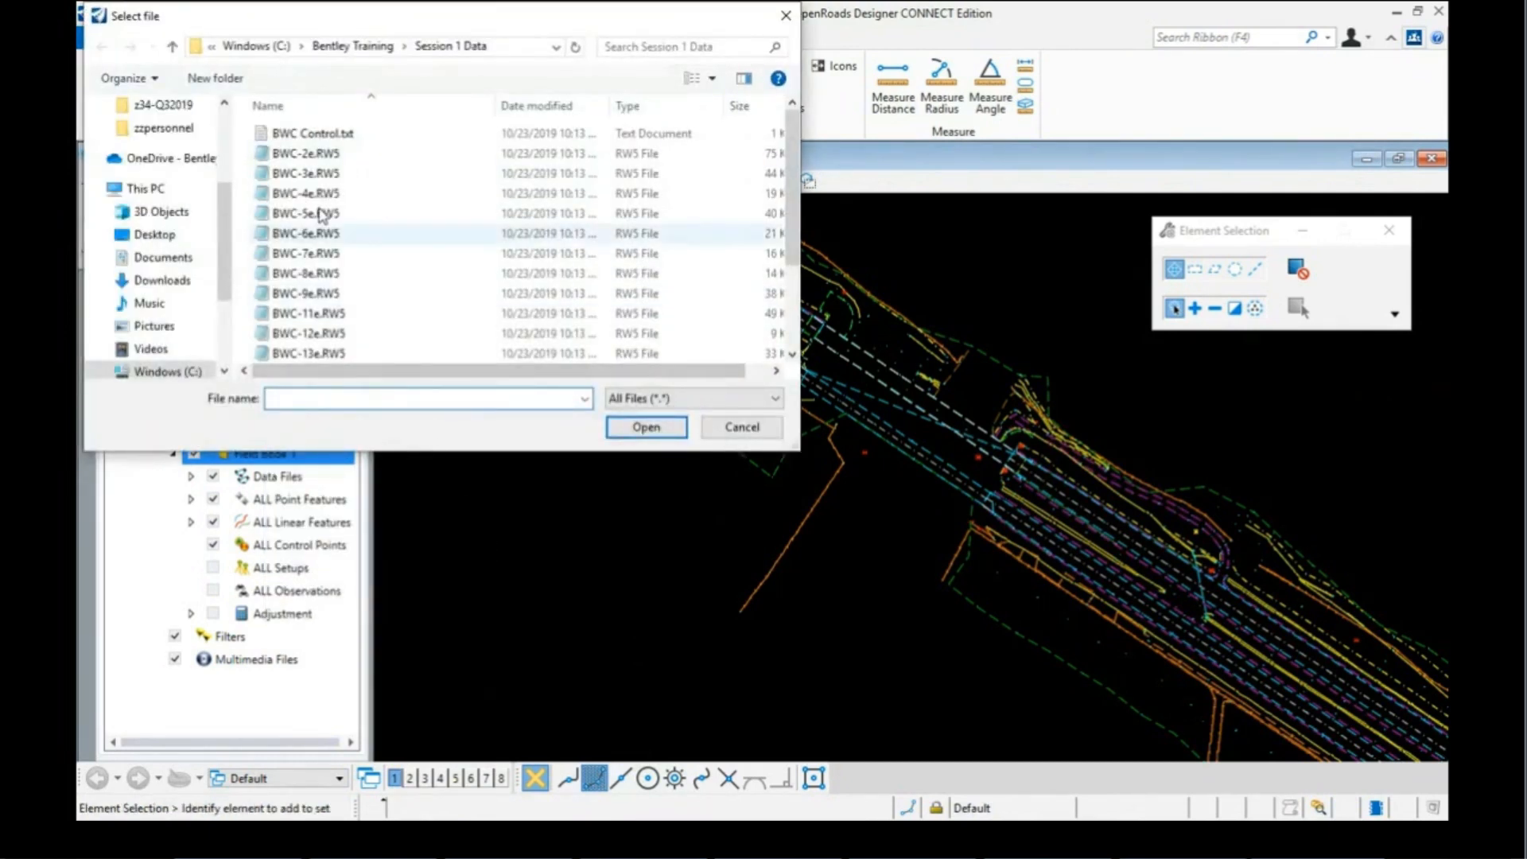
scroll(311, 207, down, 2)
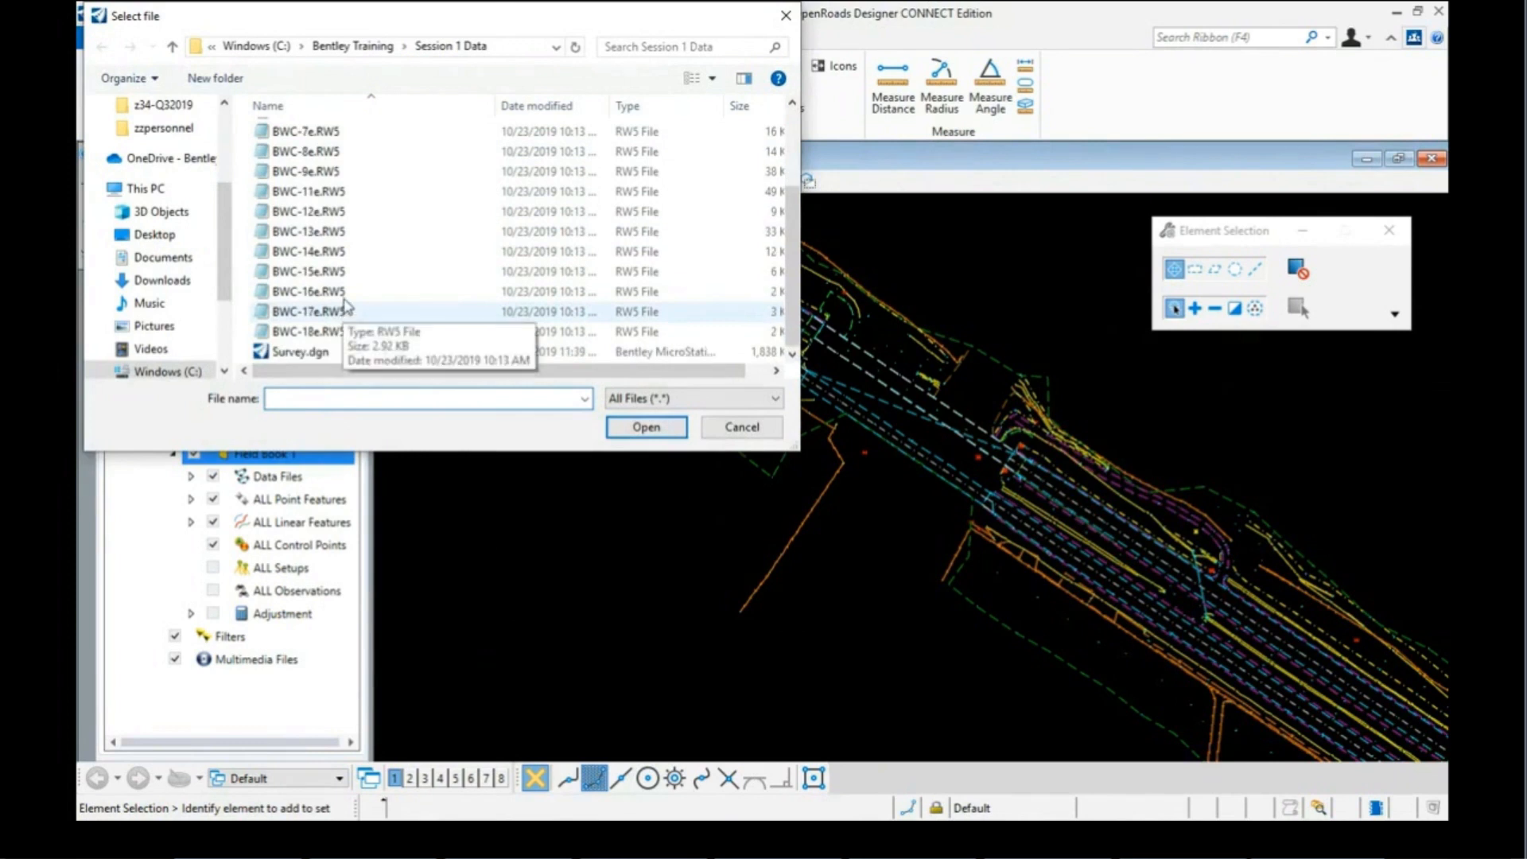
click(308, 212)
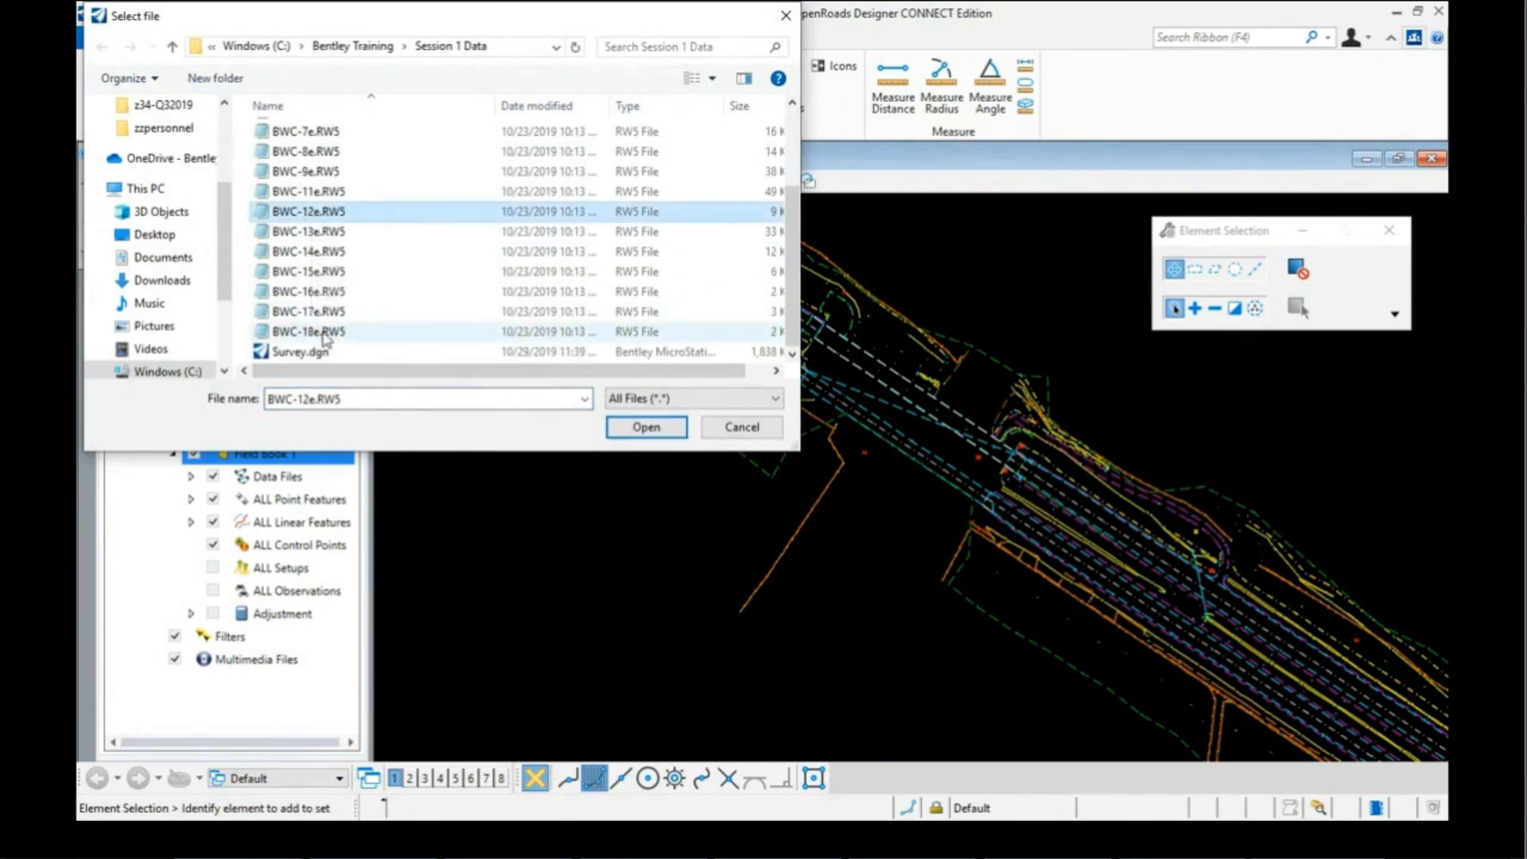
shift+click(325, 338)
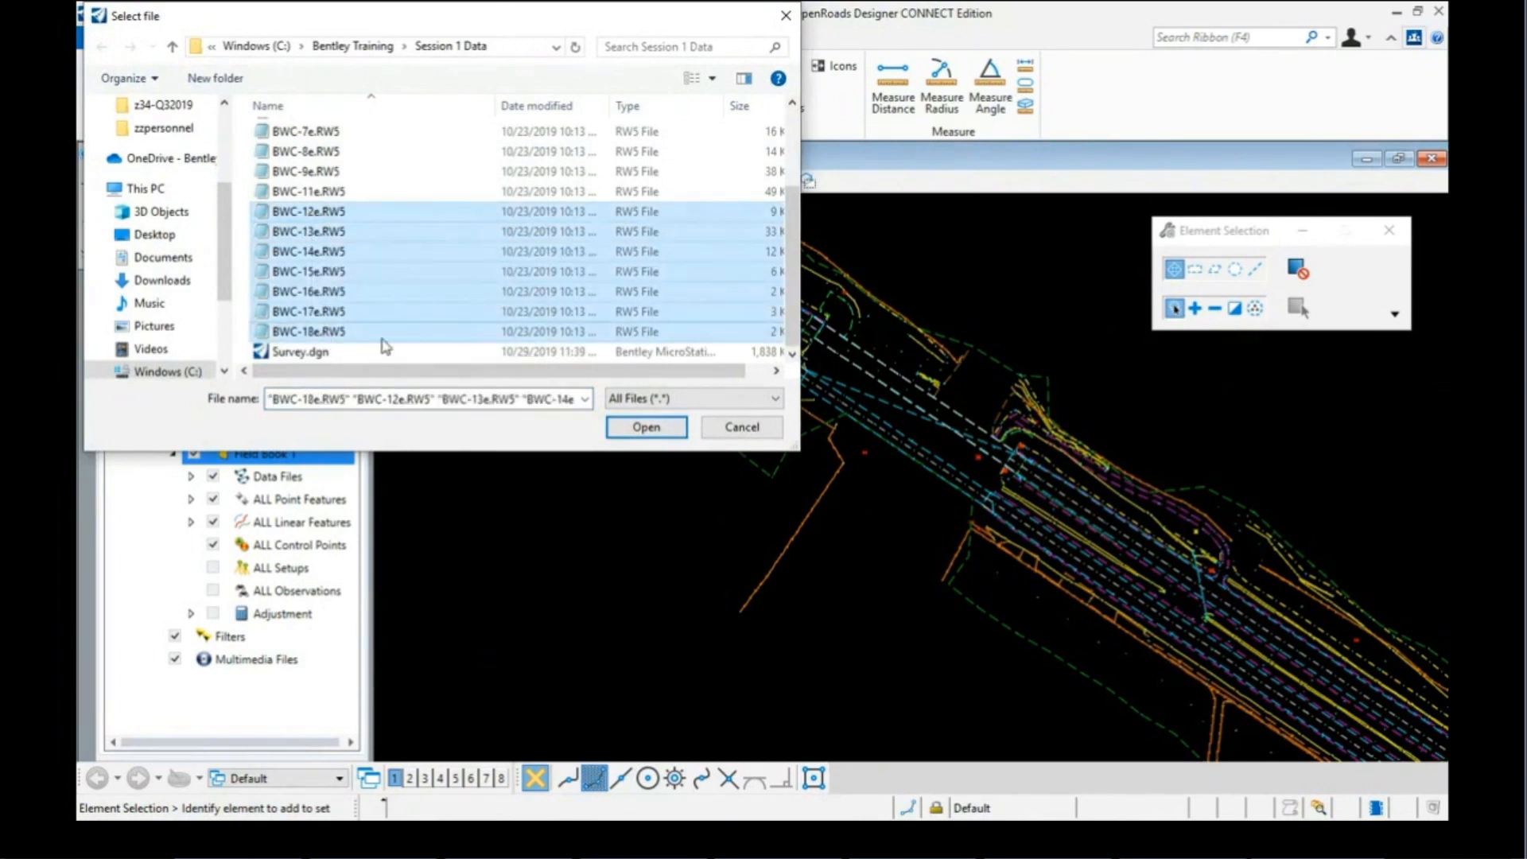
click(645, 428)
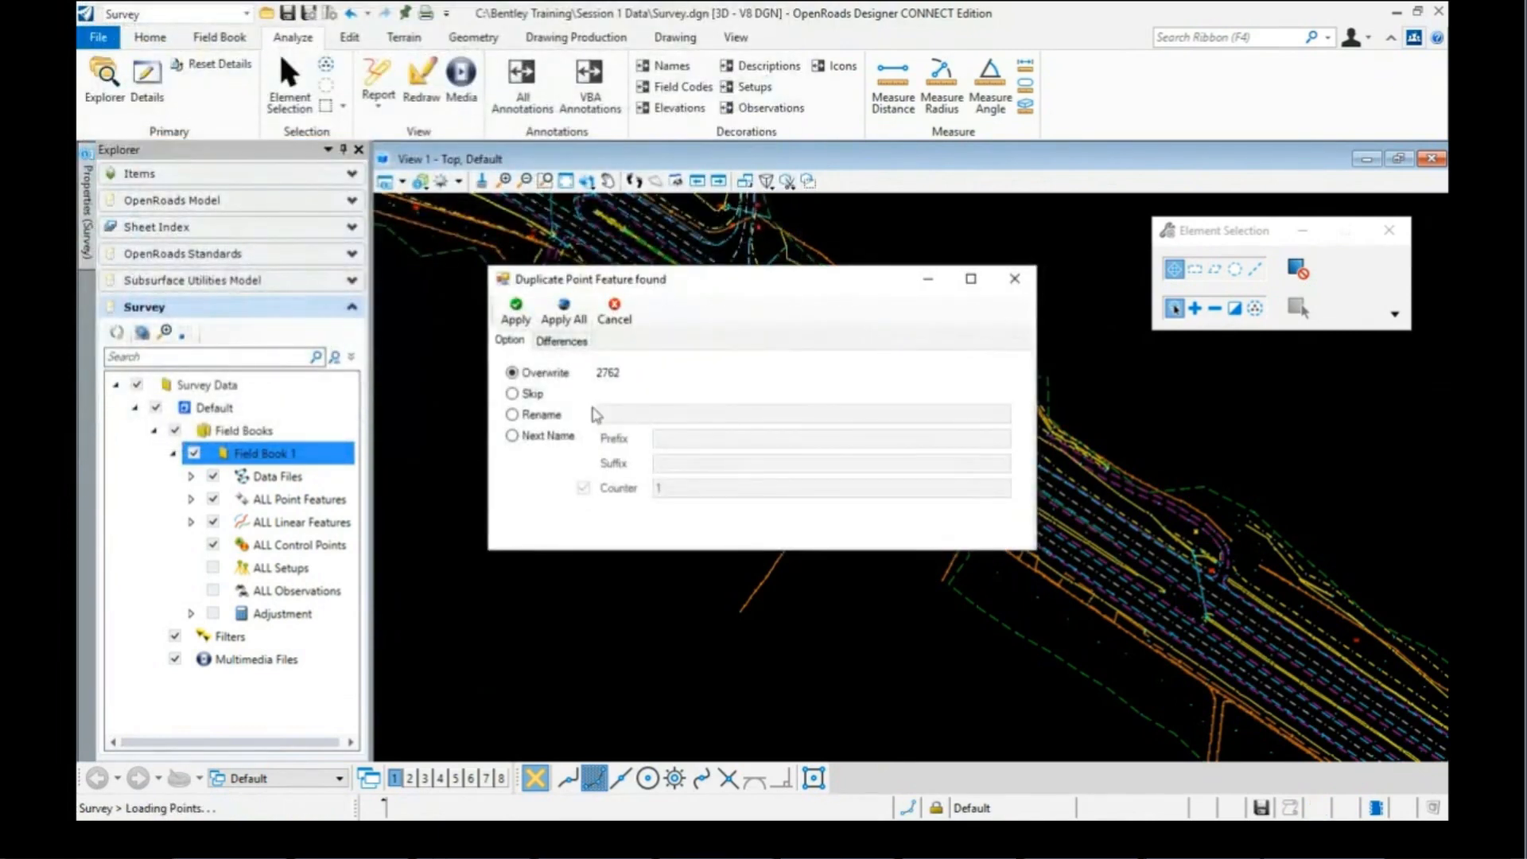
Step: Compare existing and new data for duplicate point 2762, then overwrite it and all remaining duplicates
click(557, 342)
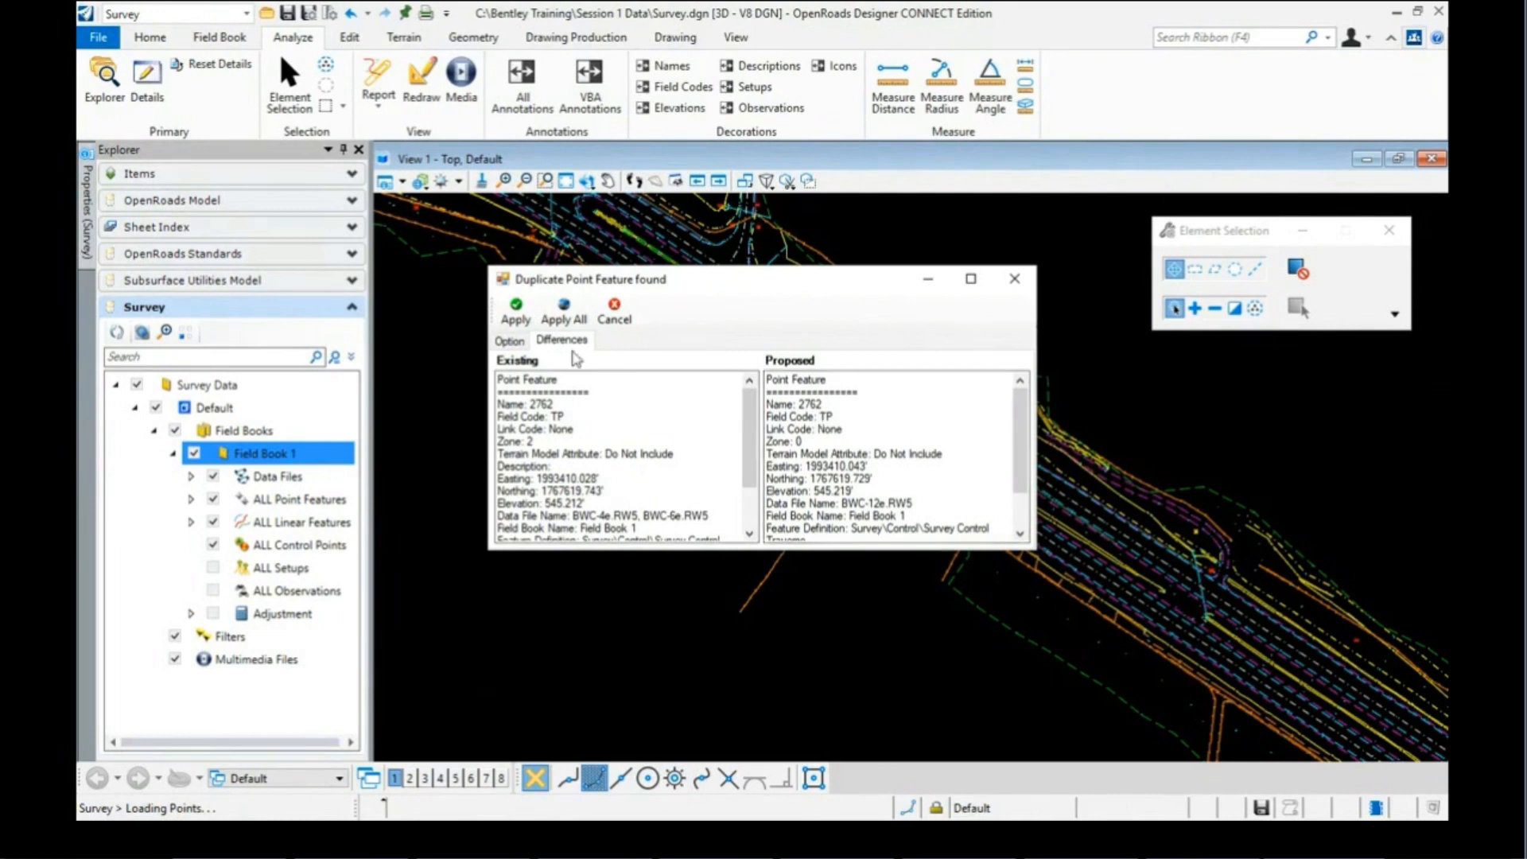
click(509, 340)
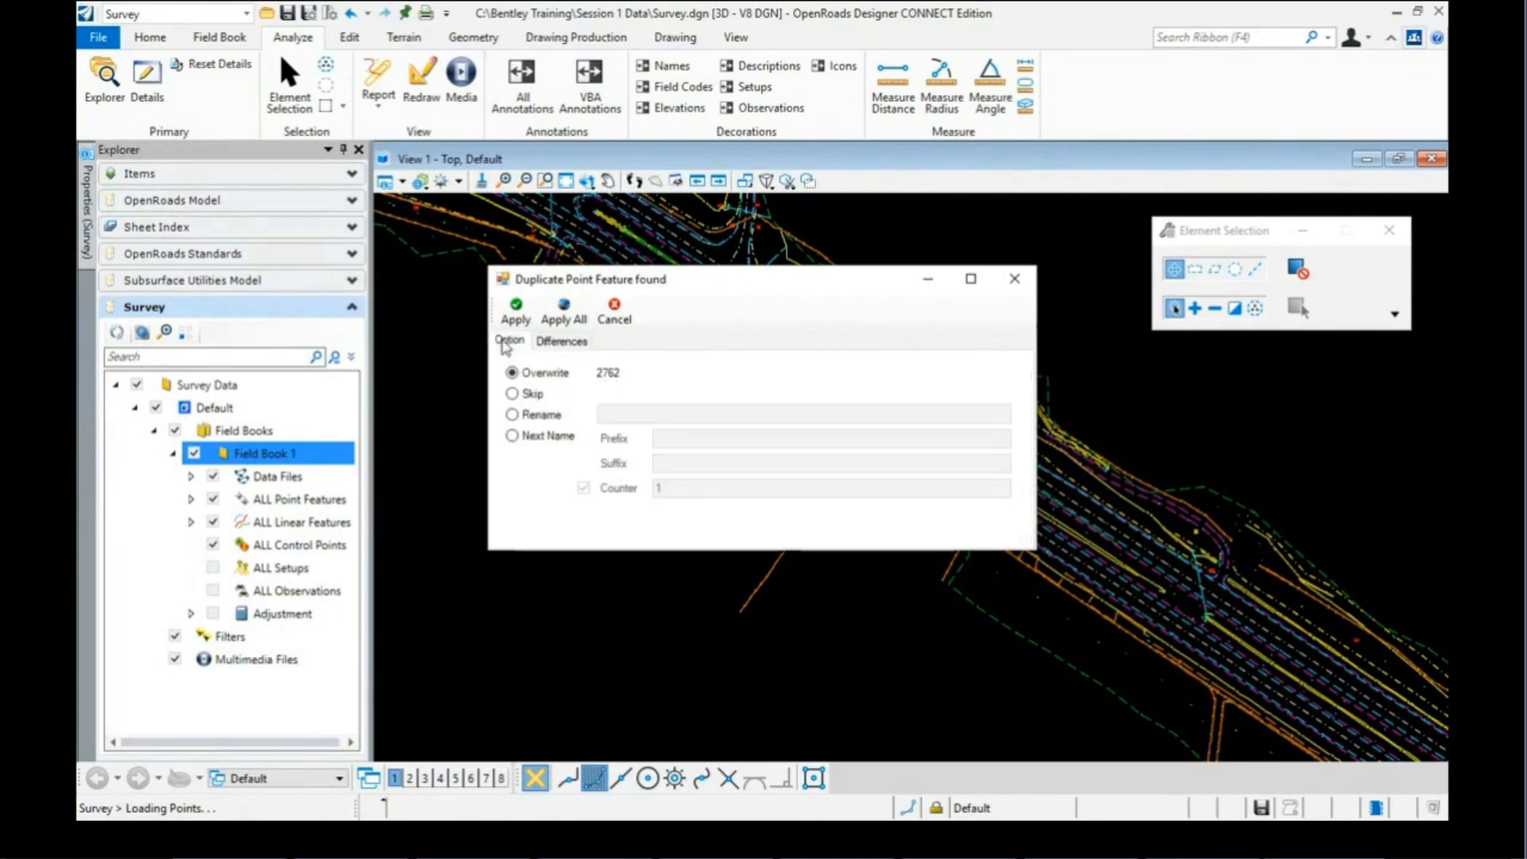
click(563, 312)
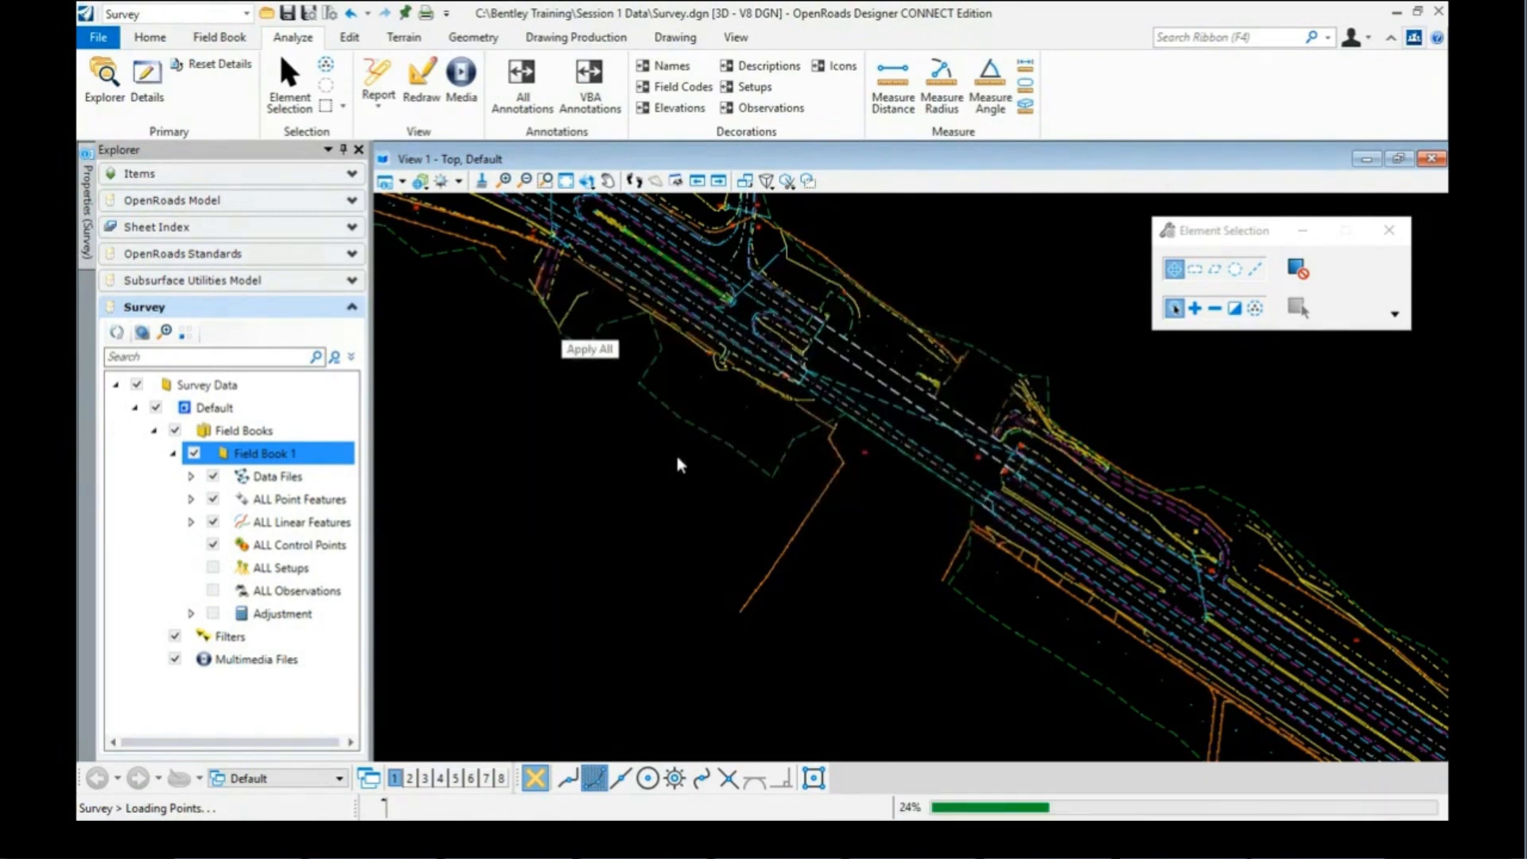
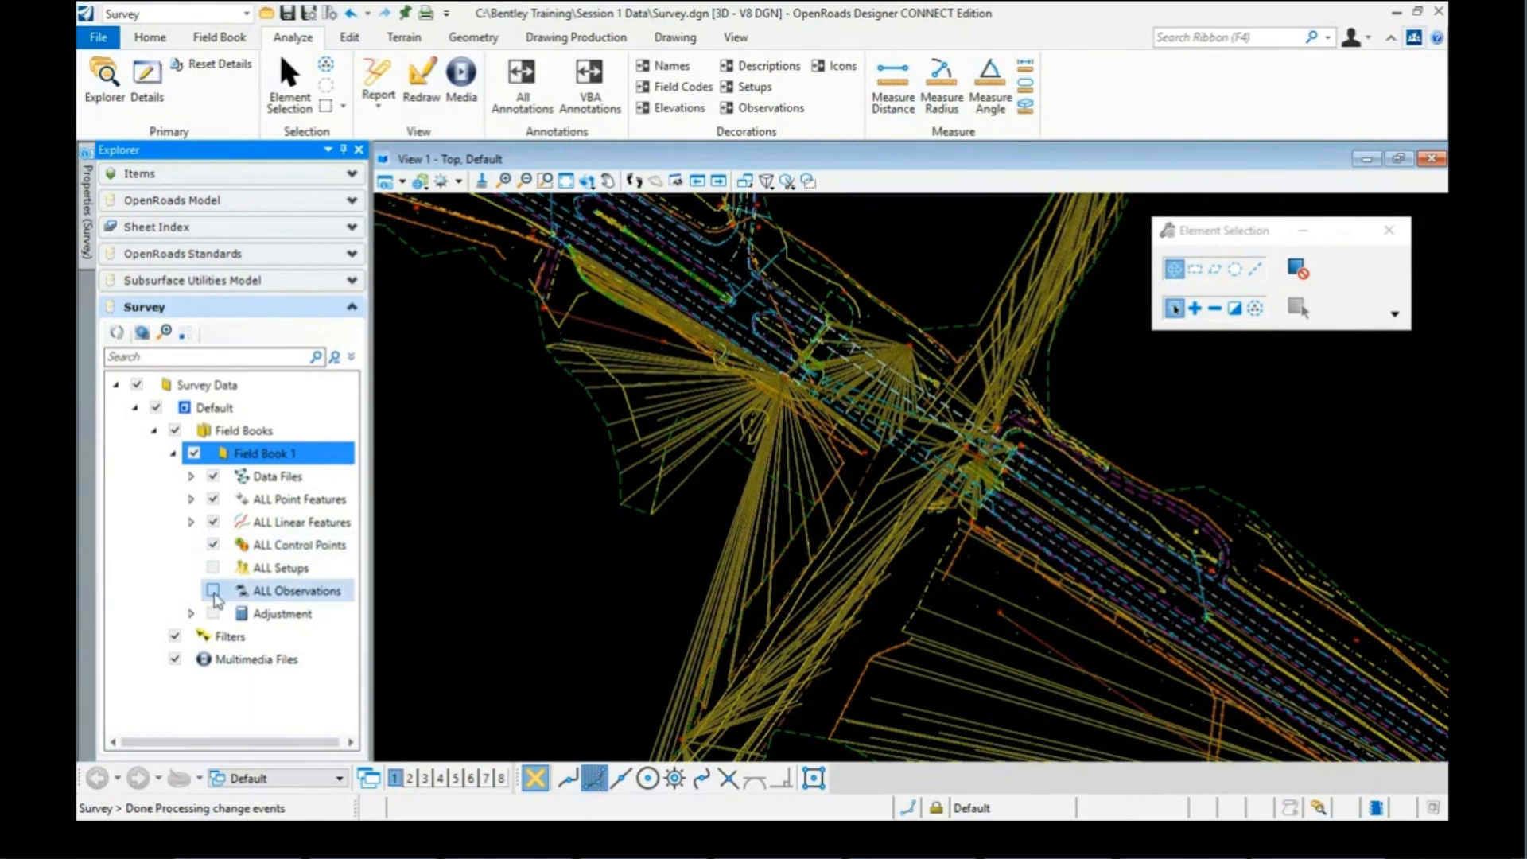
Step: Show and then hide all survey observations and instrument setups in the view
click(213, 591)
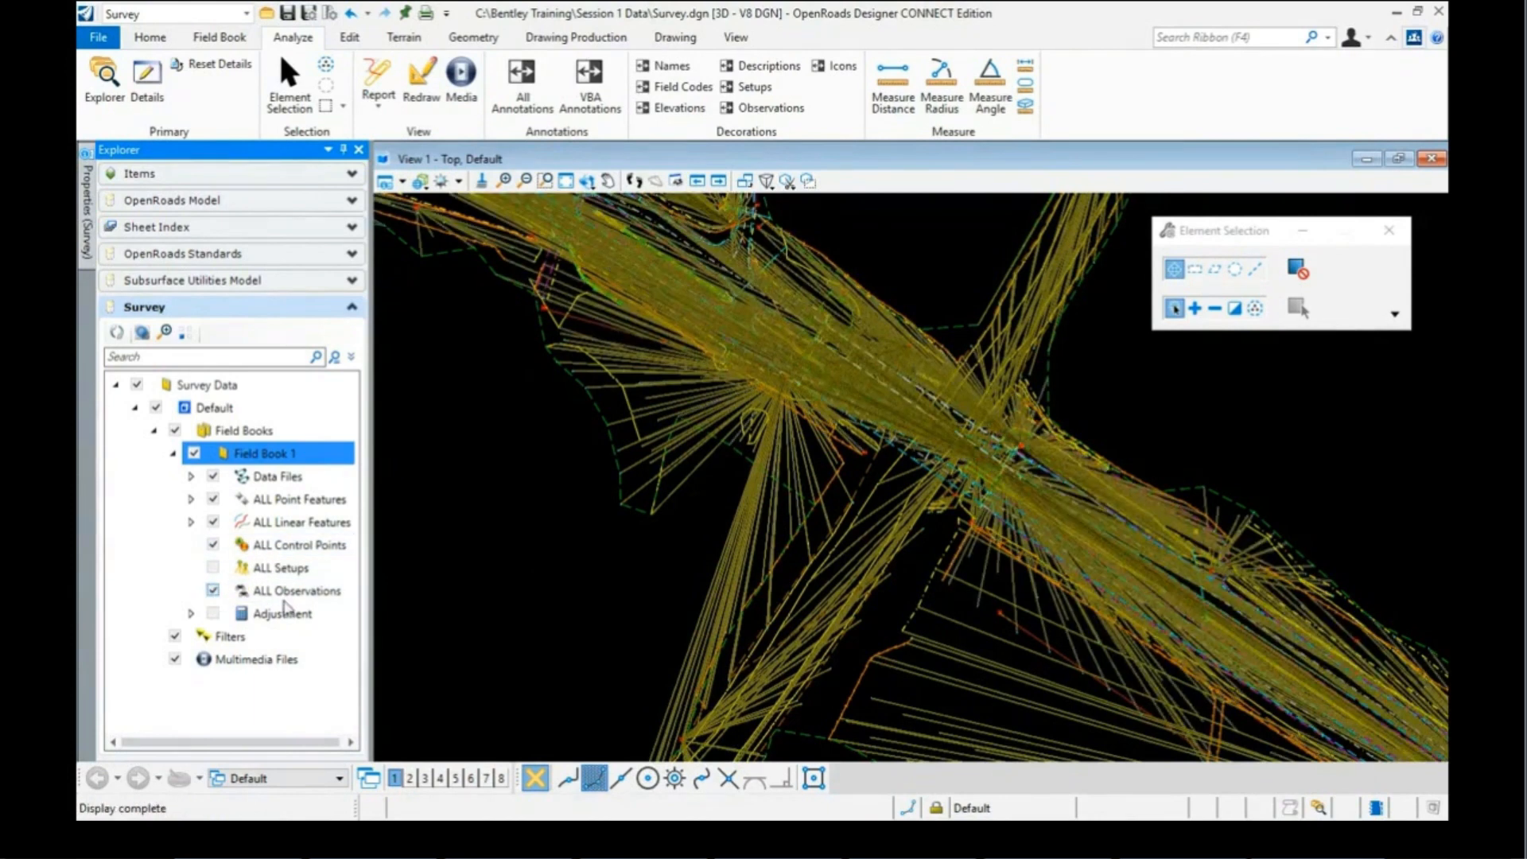
click(213, 591)
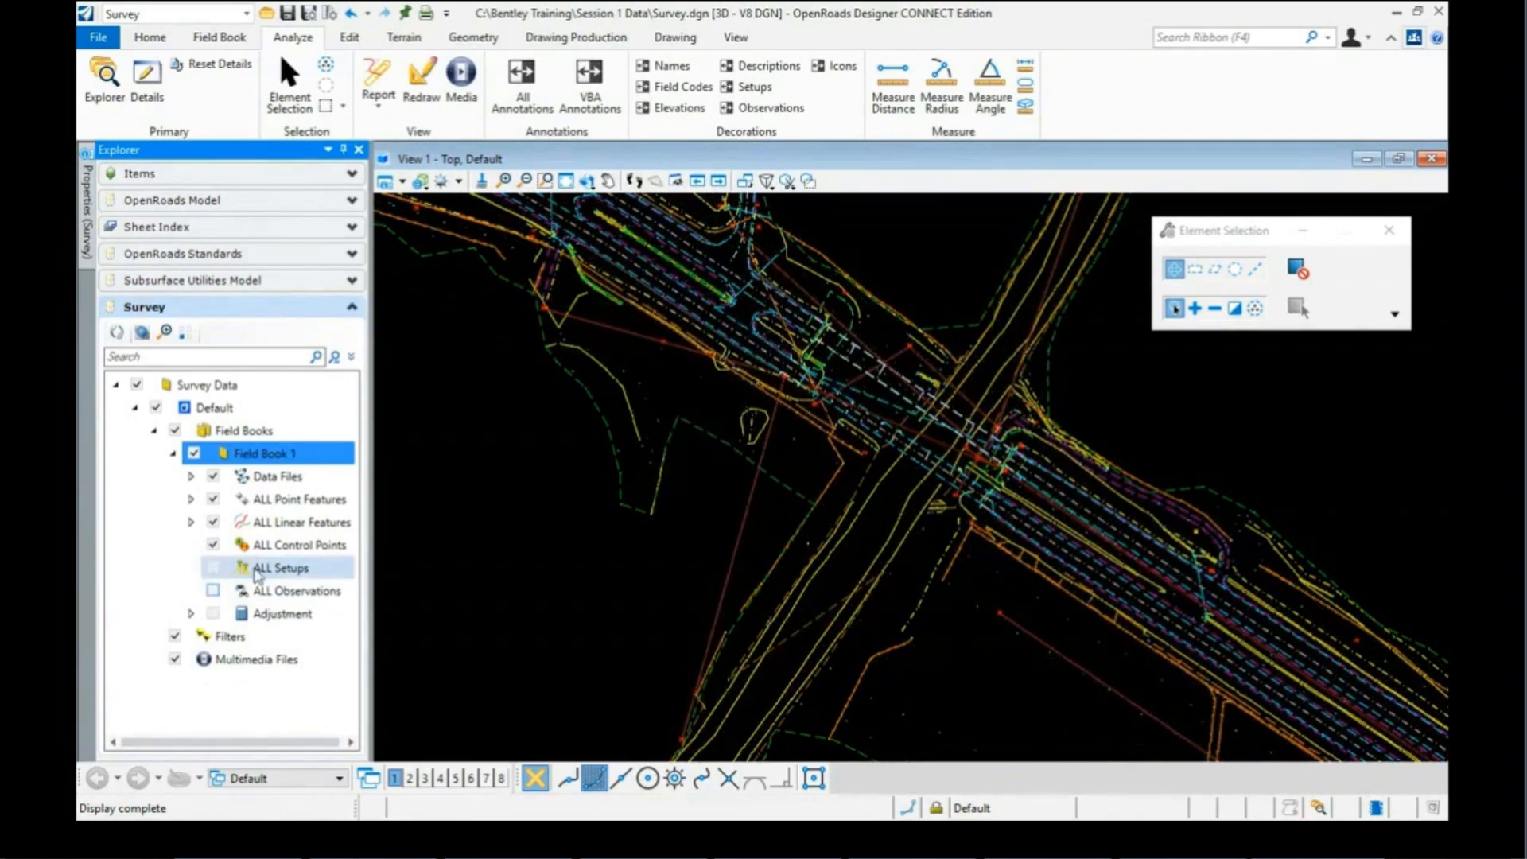
click(213, 567)
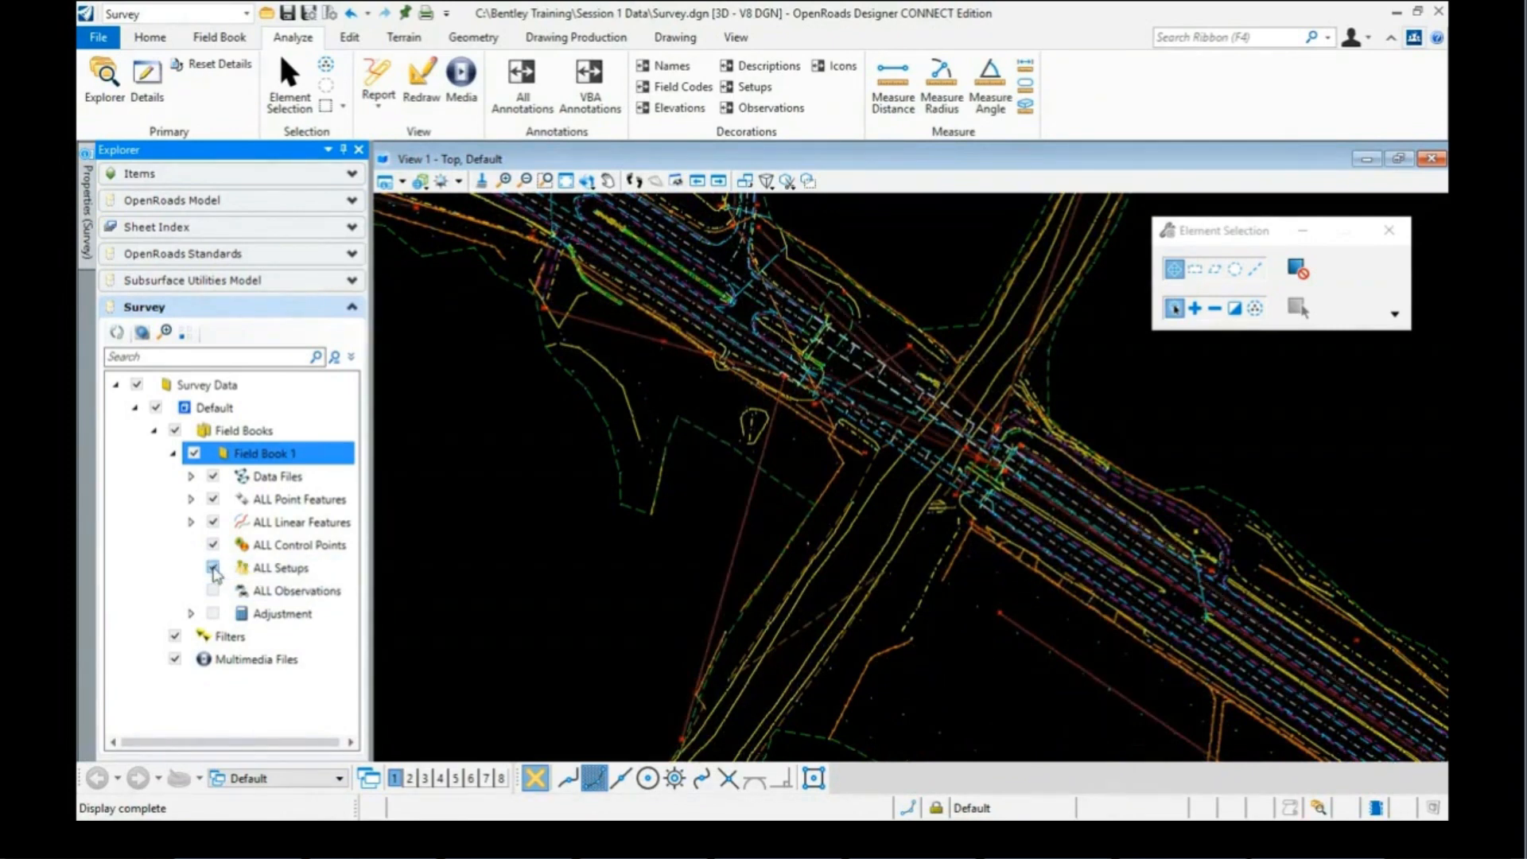
click(214, 568)
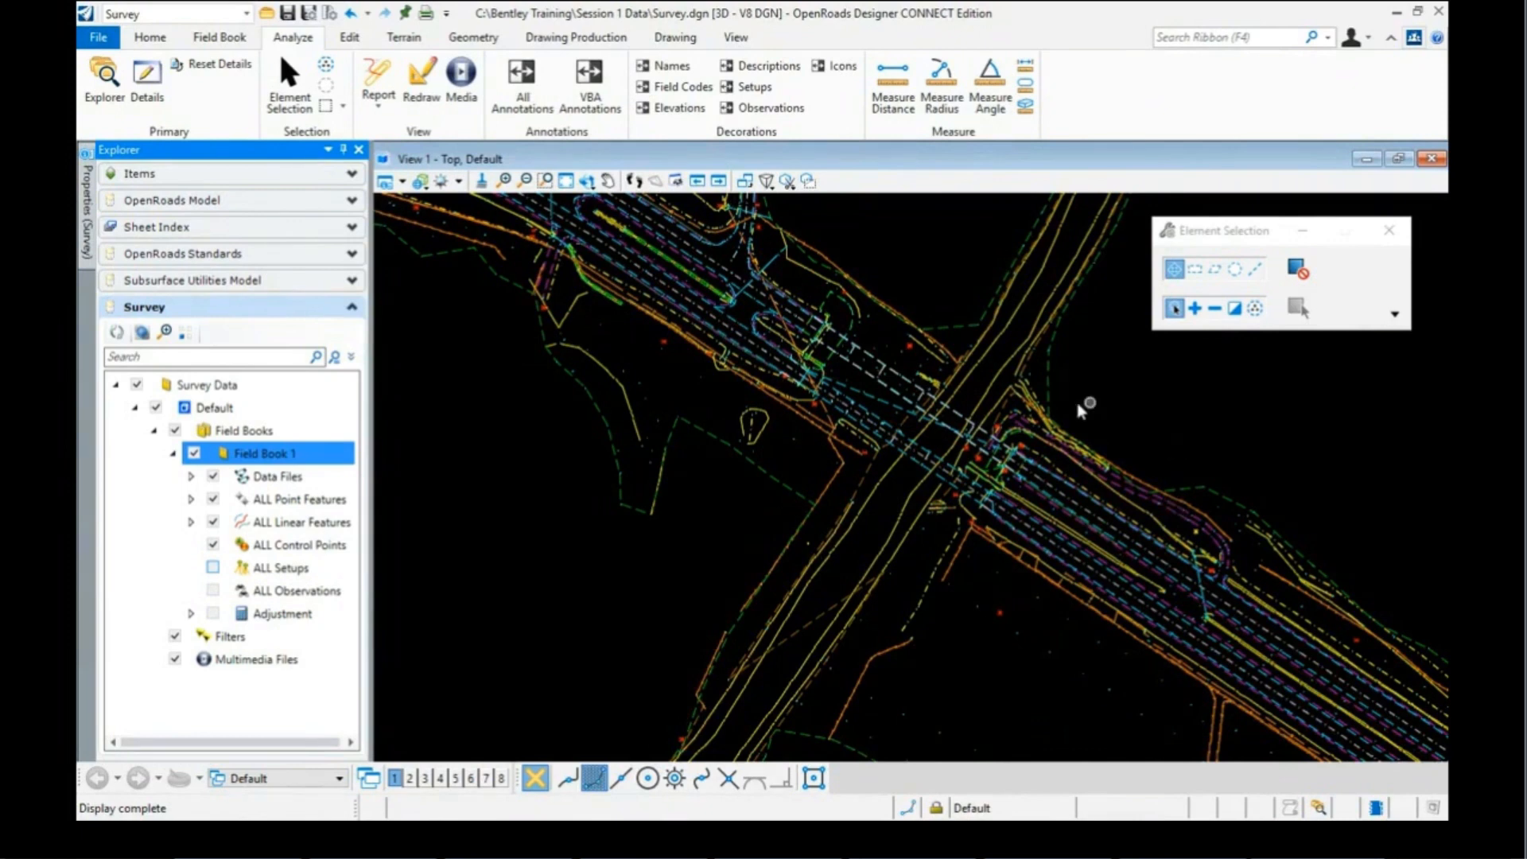
Step: Zoom to slope-top point 5475 and change its Link Code from None to Start
scroll(1010, 415, down, 1)
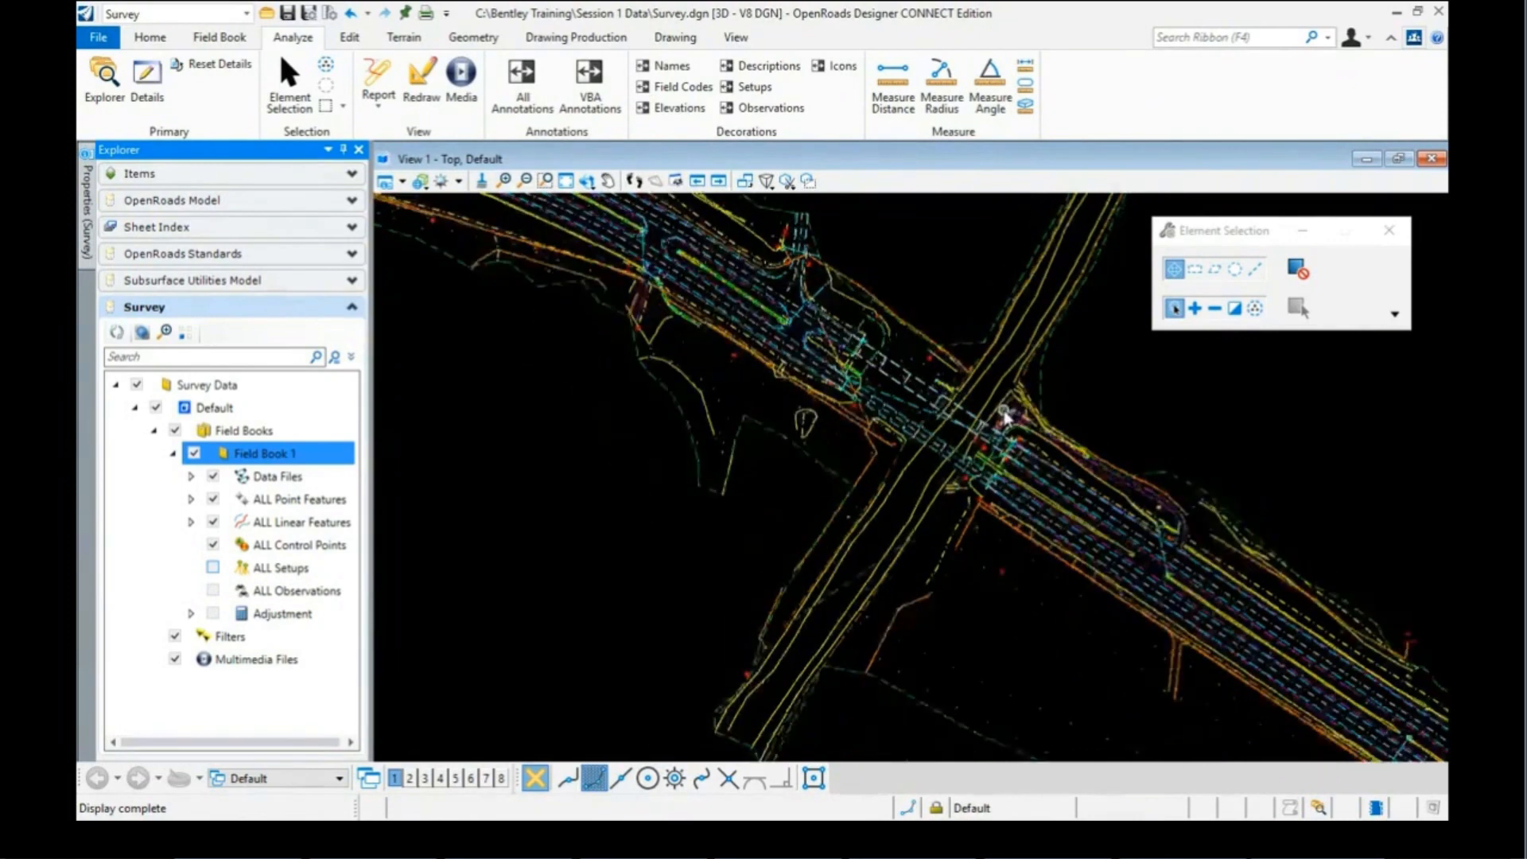
scroll(769, 470, down, 2)
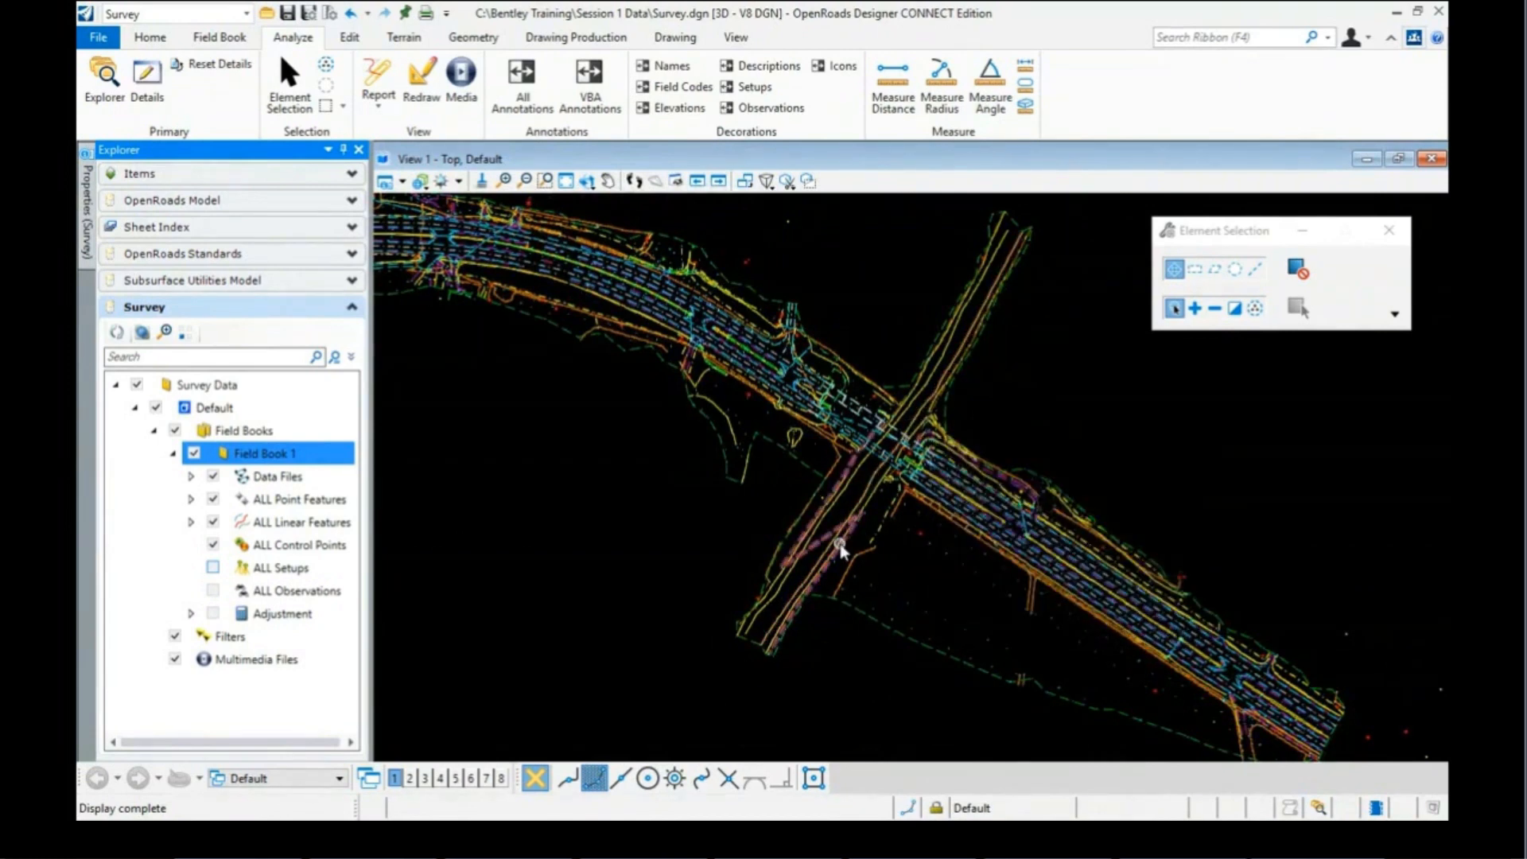
scroll(841, 549, up, 2)
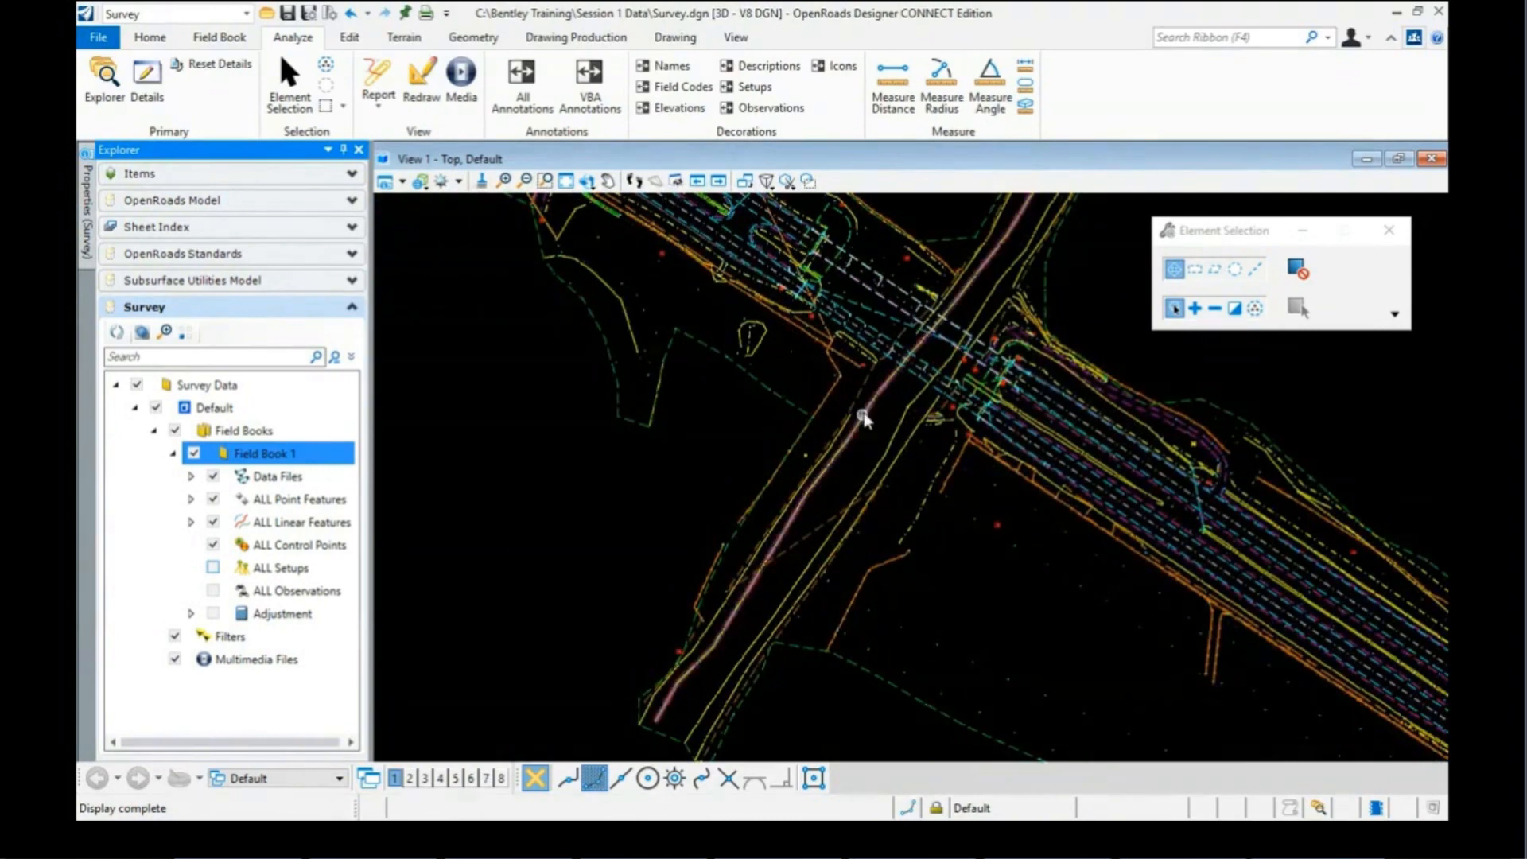
scroll(854, 471, down, 1)
scroll(795, 525, up, 1)
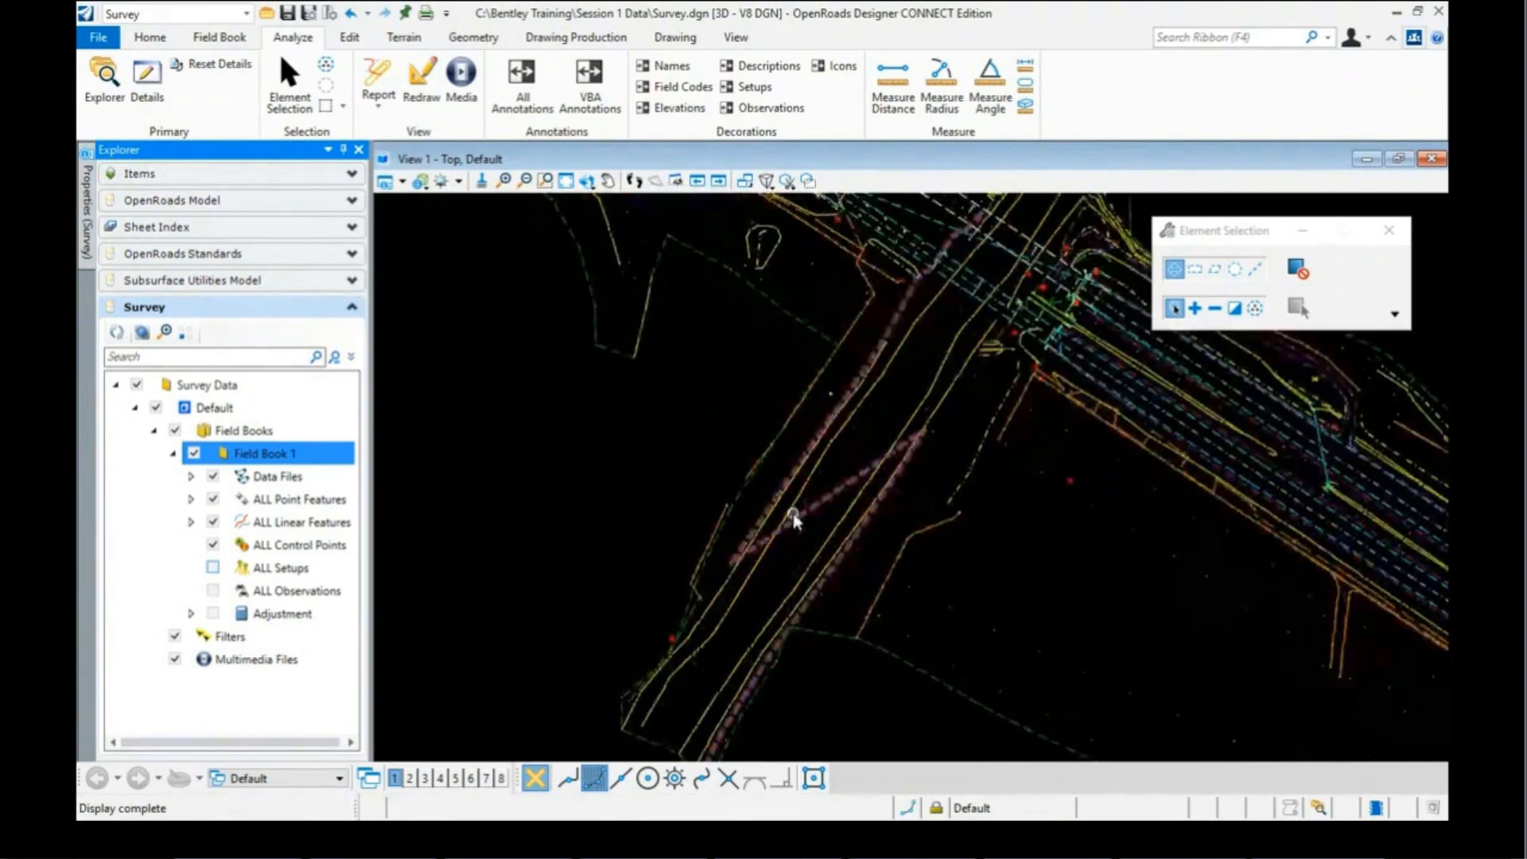
scroll(789, 483, up, 1)
scroll(787, 480, up, 1)
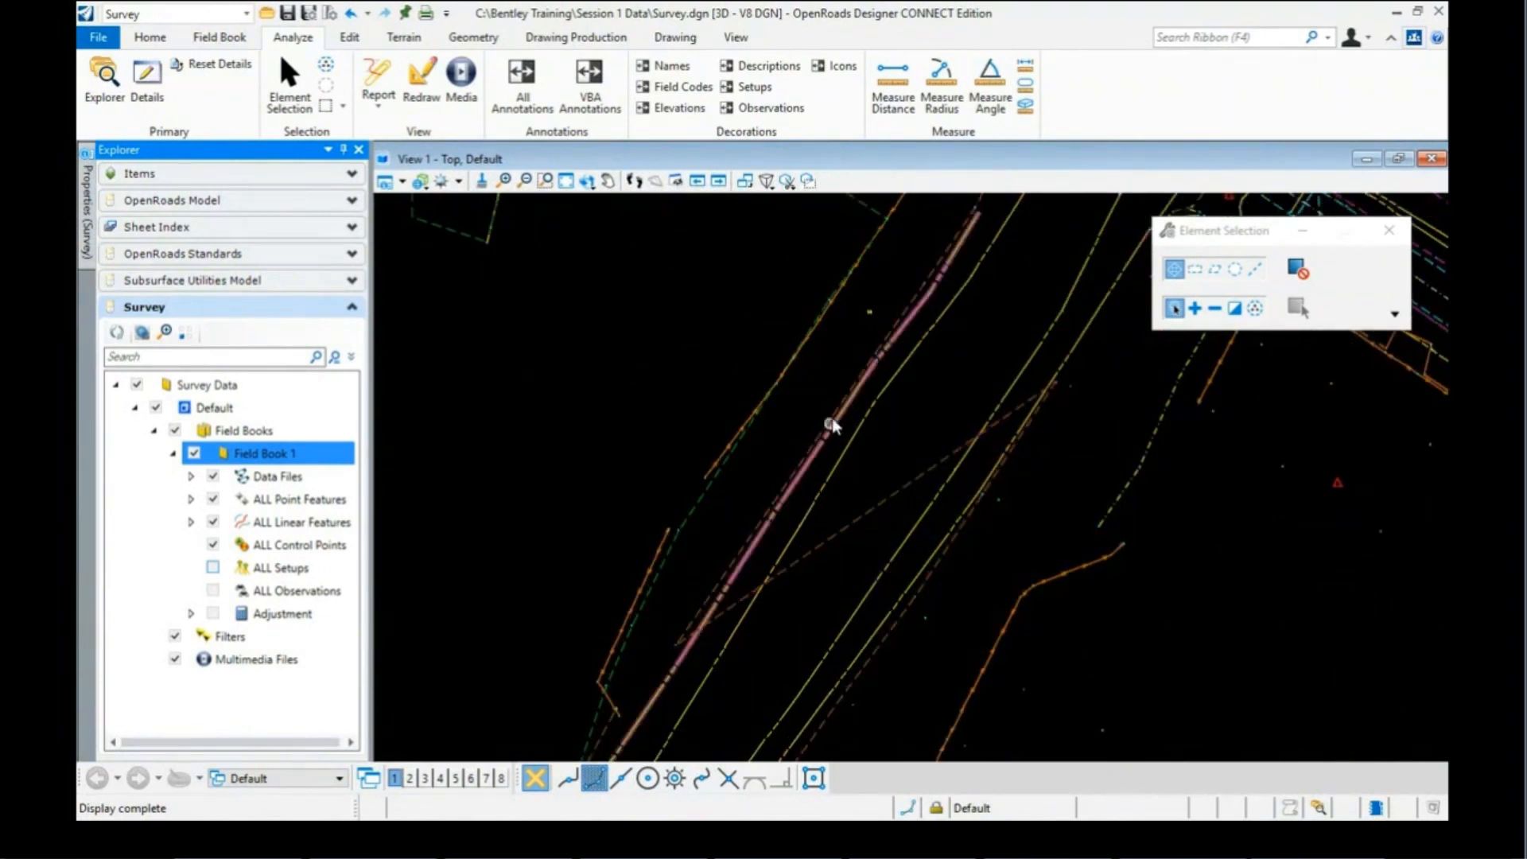
scroll(897, 362, down, 3)
scroll(778, 500, up, 2)
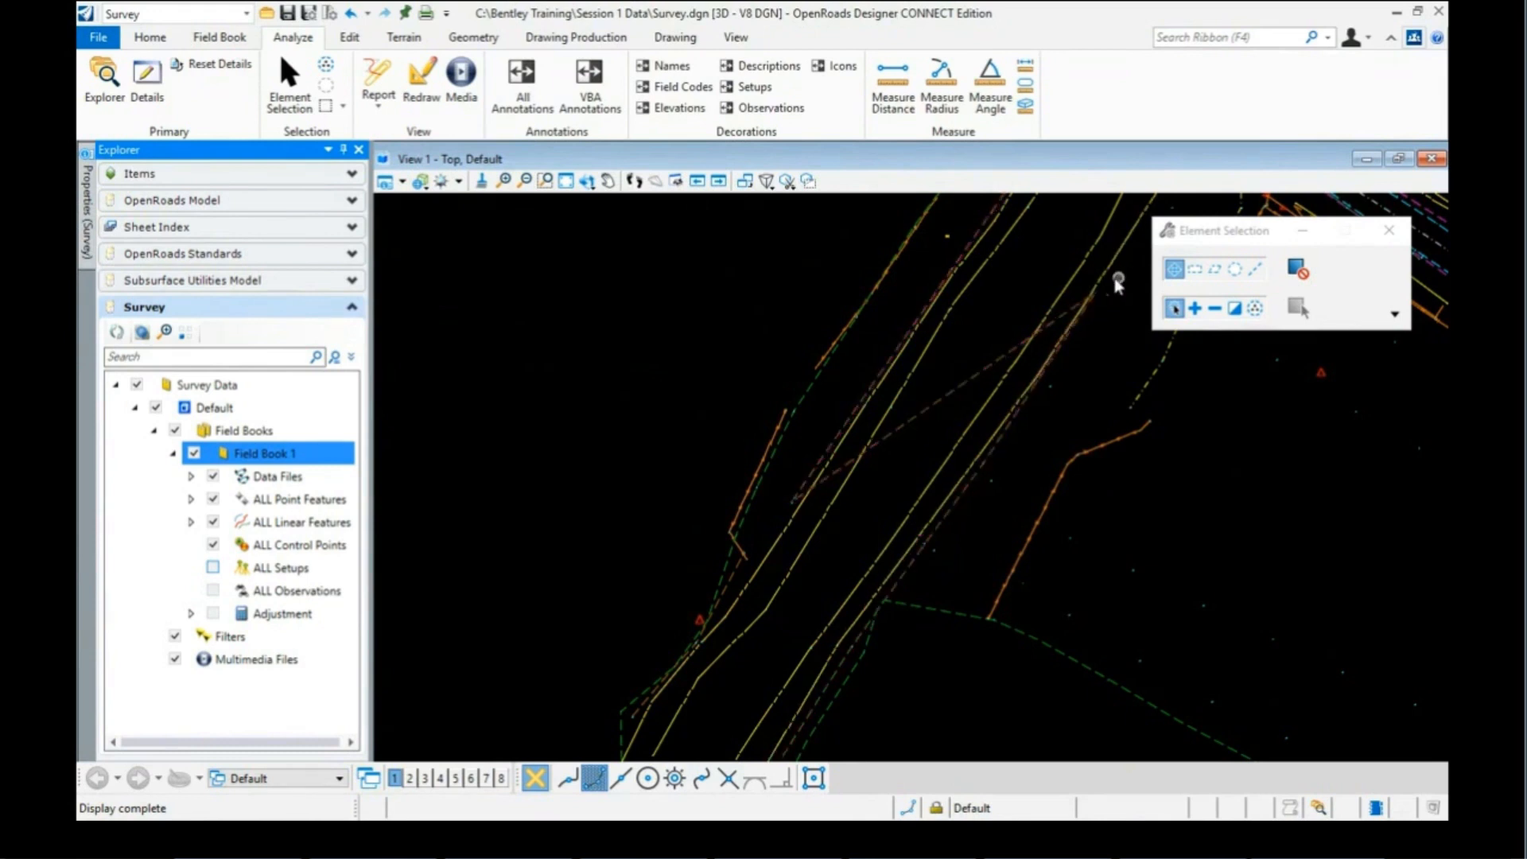
scroll(1118, 282, up, 3)
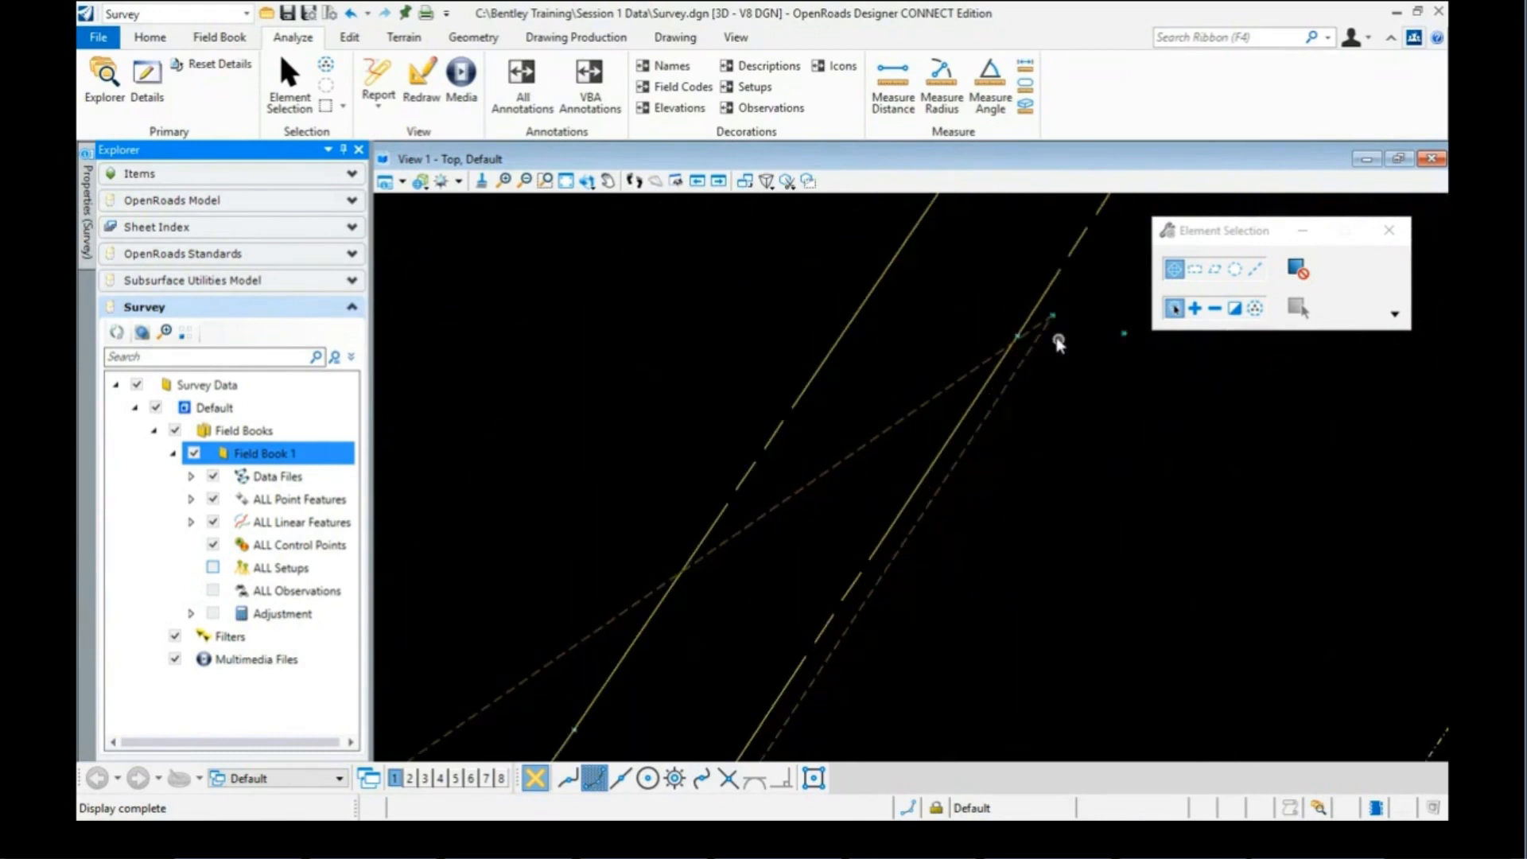
click(1058, 318)
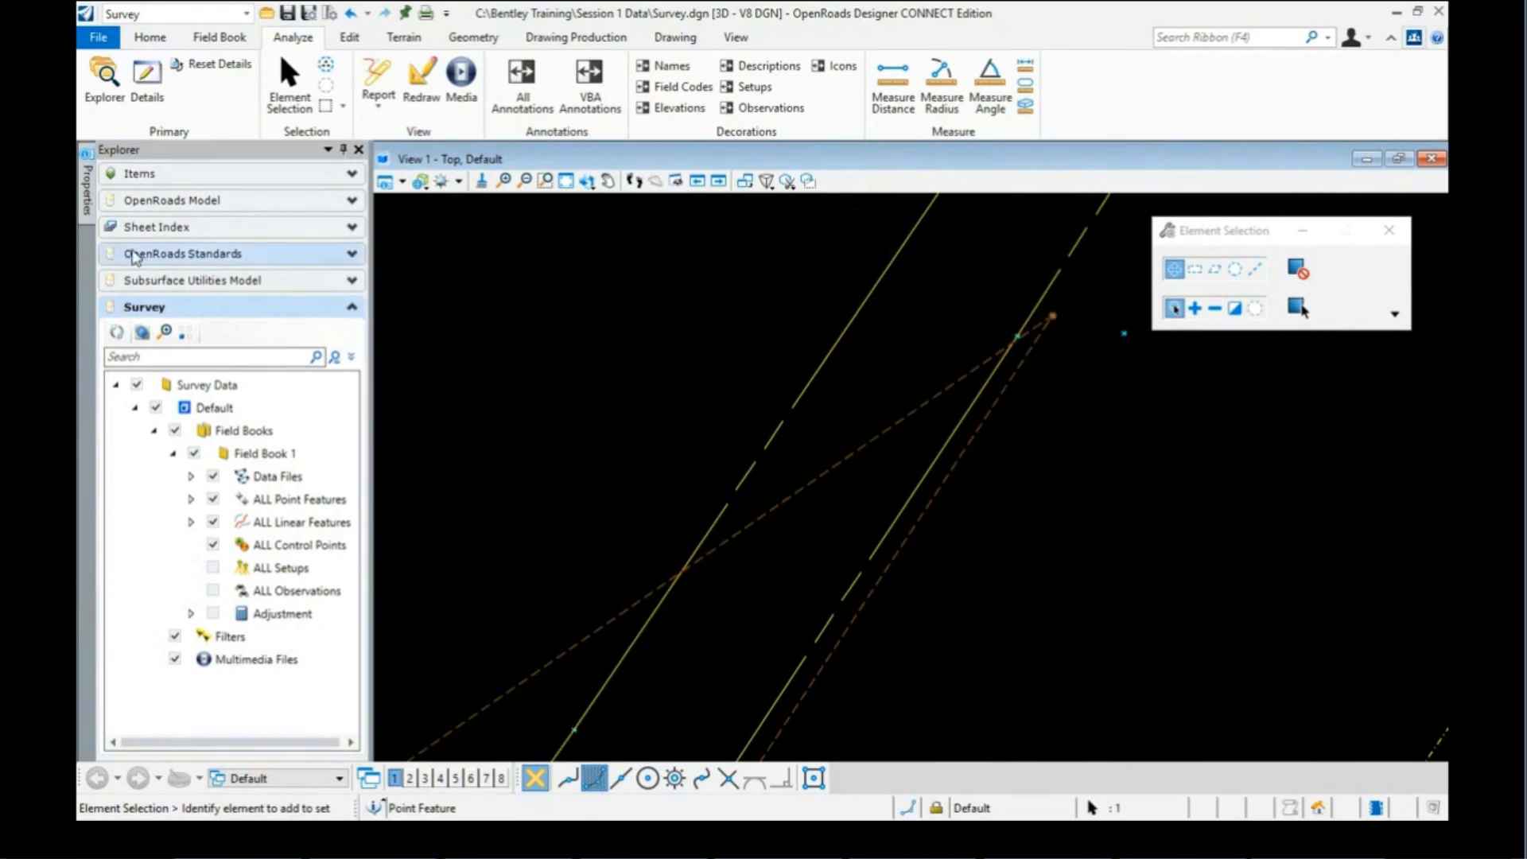
mouse_move(87, 203)
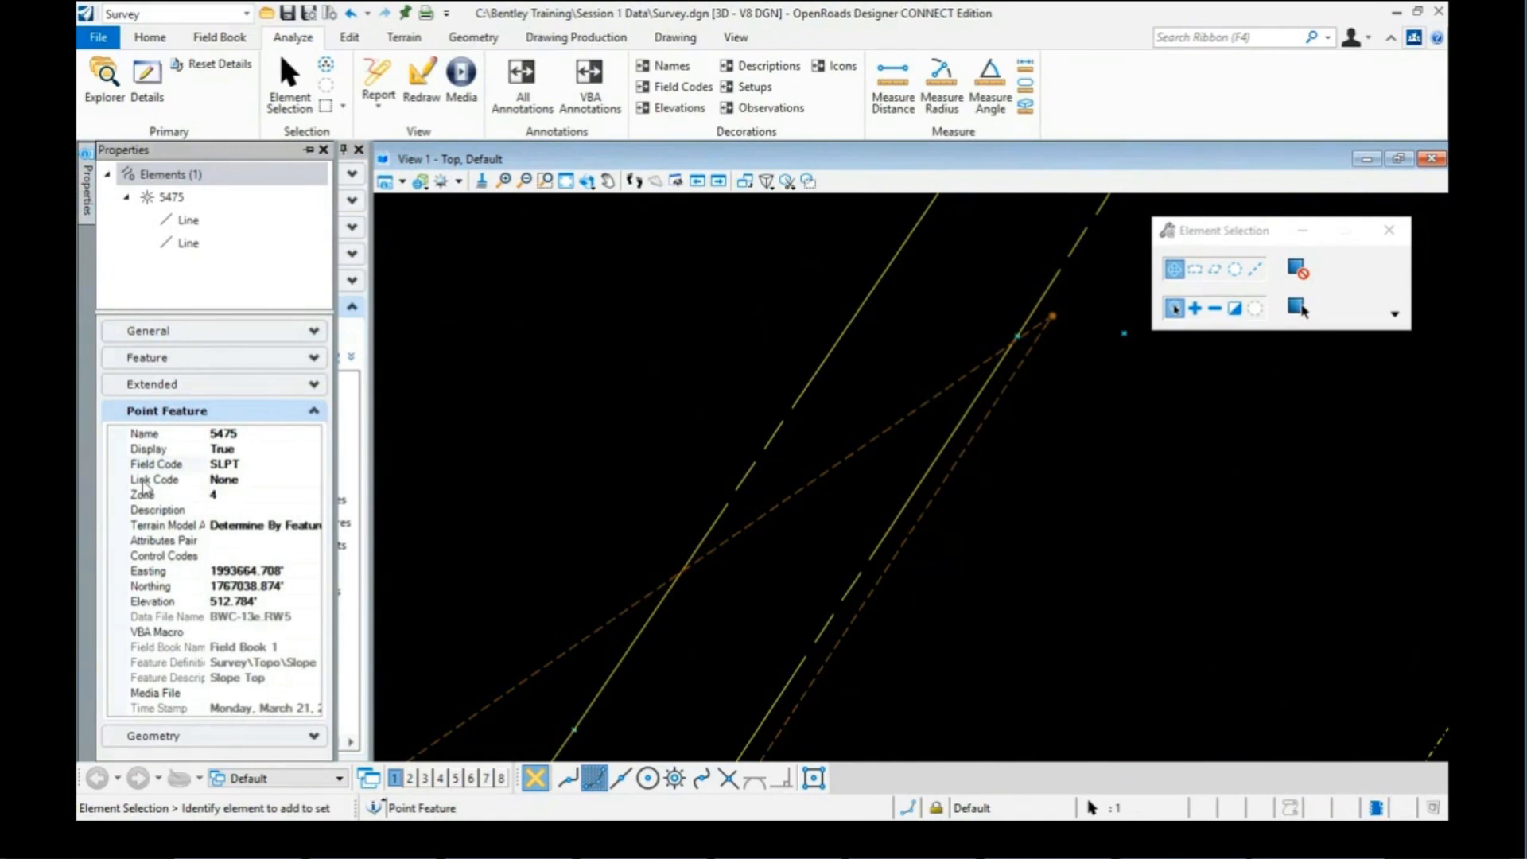
click(253, 482)
click(313, 481)
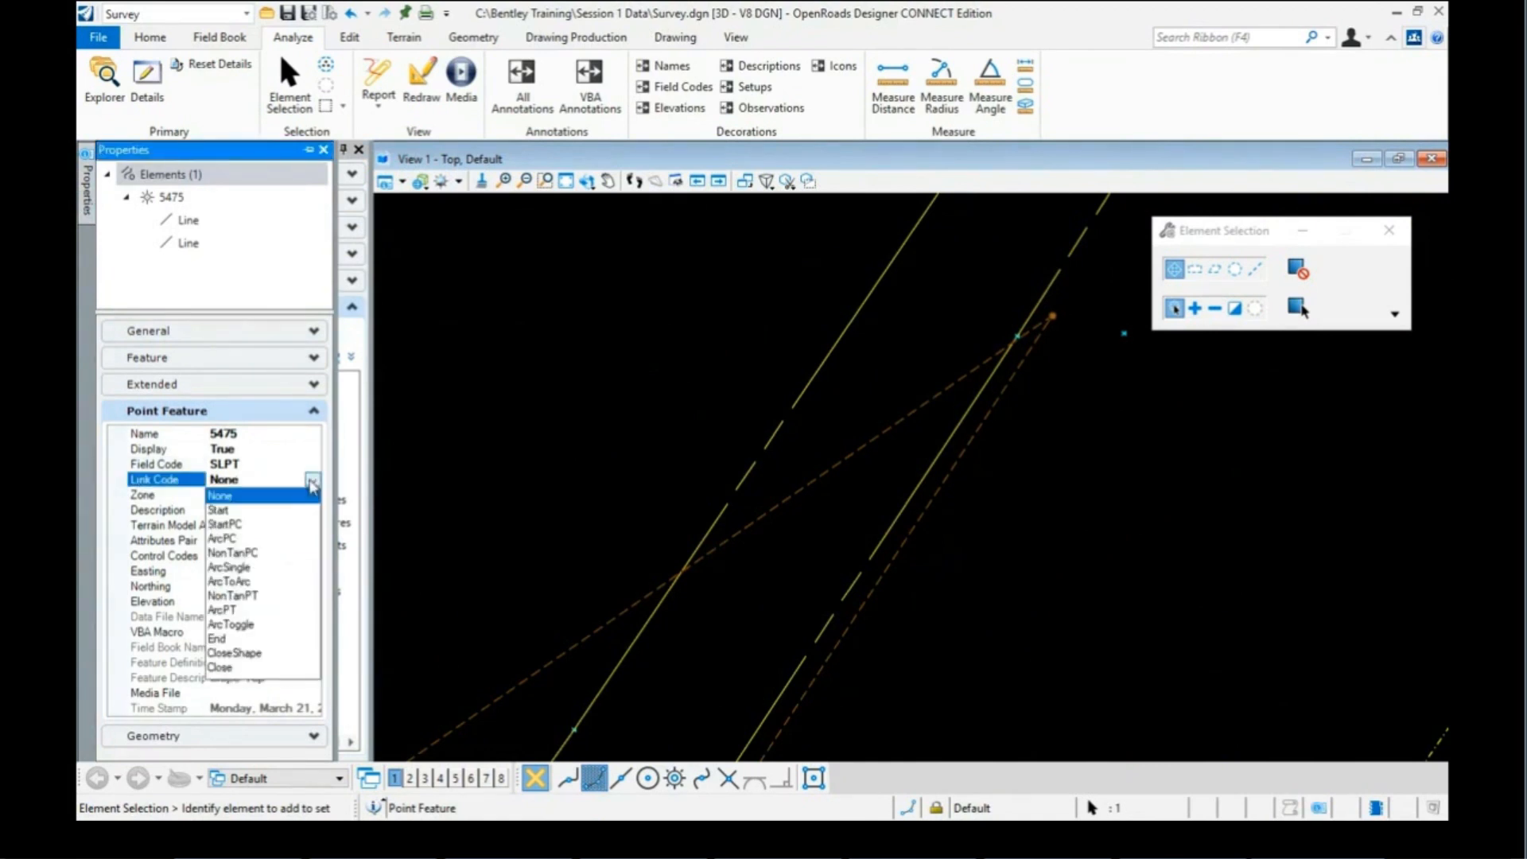
click(227, 510)
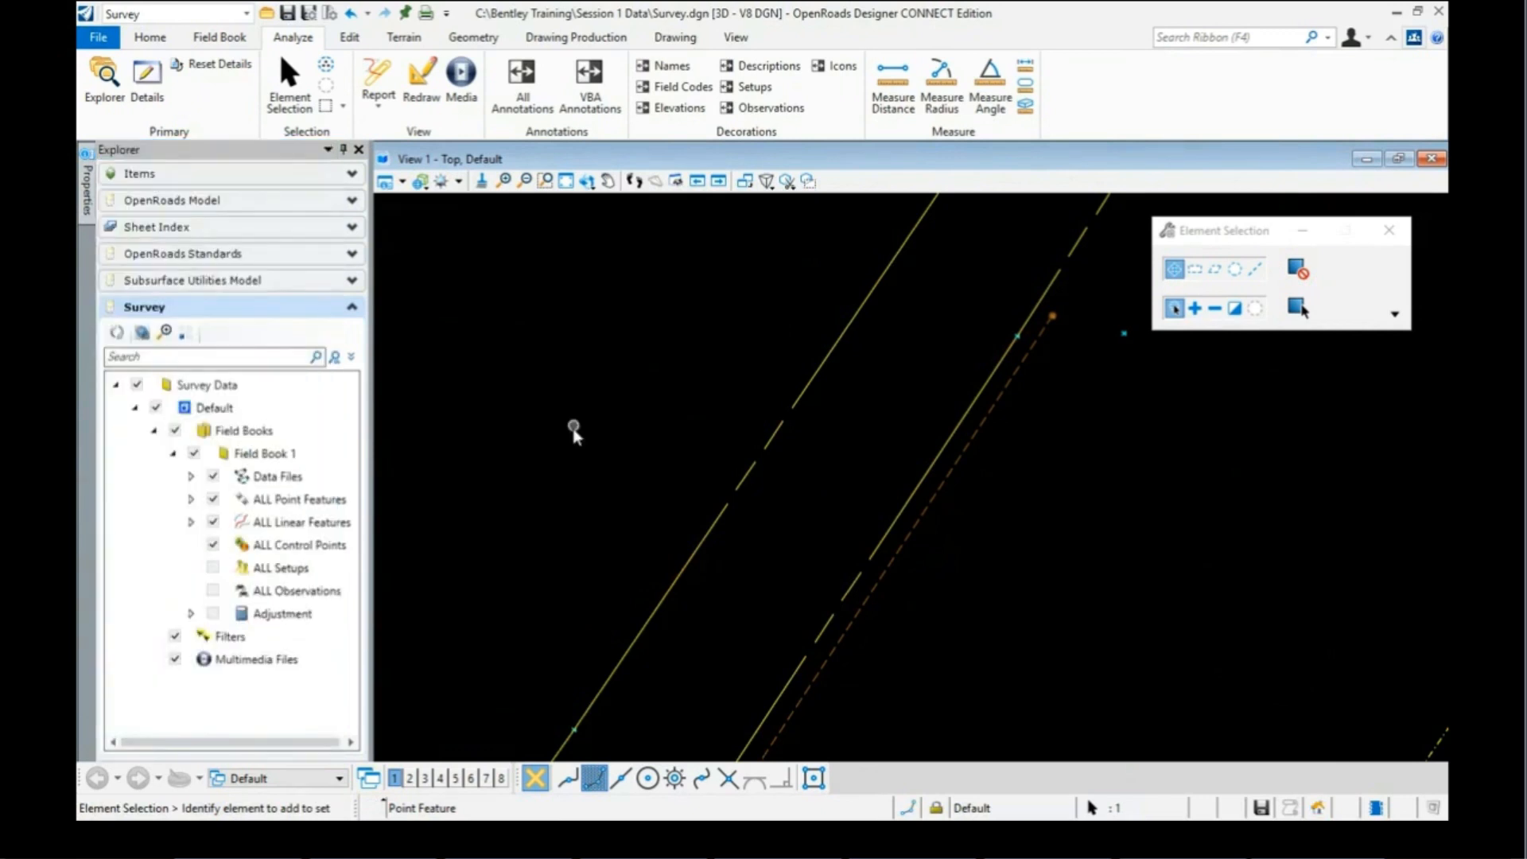
Step: Zoom around the view to inspect the slope-top feature now starting at point 5475
scroll(752, 399, down, 1)
scroll(759, 389, down, 6)
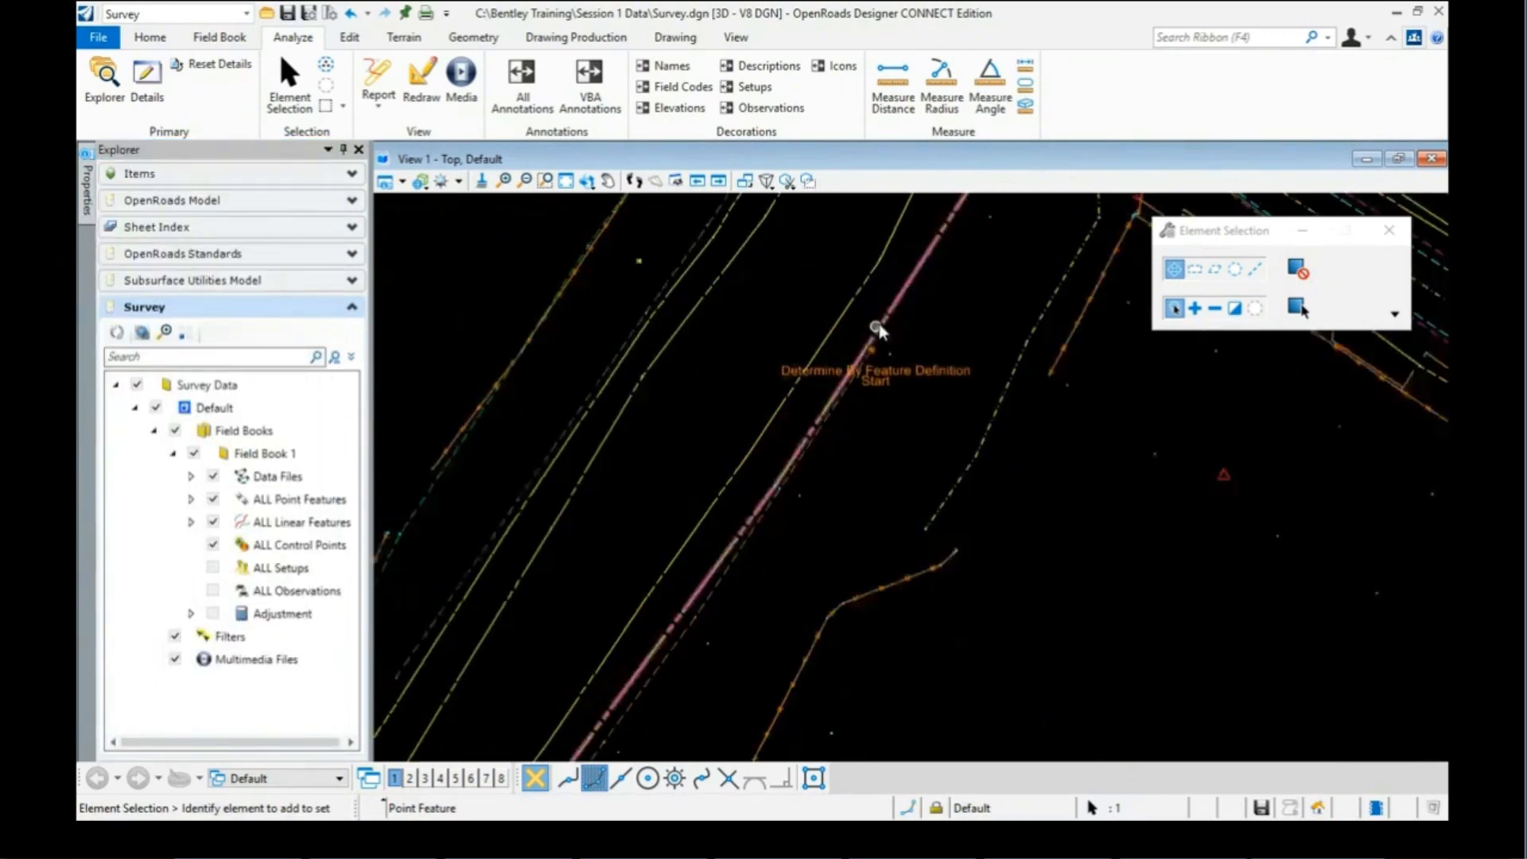
scroll(883, 327, down, 1)
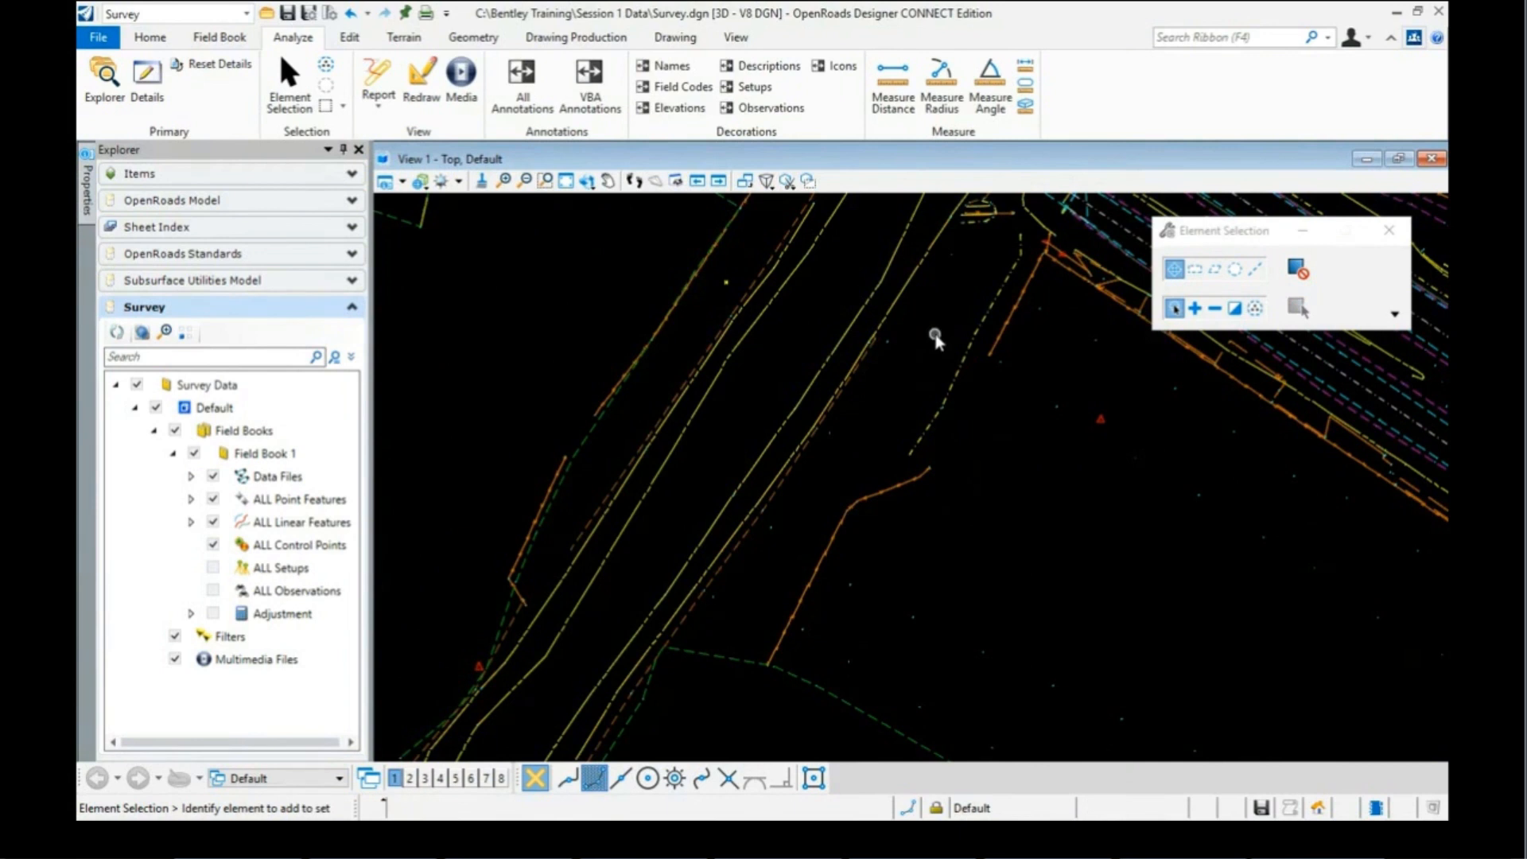
scroll(927, 340, down, 1)
scroll(619, 554, up, 1)
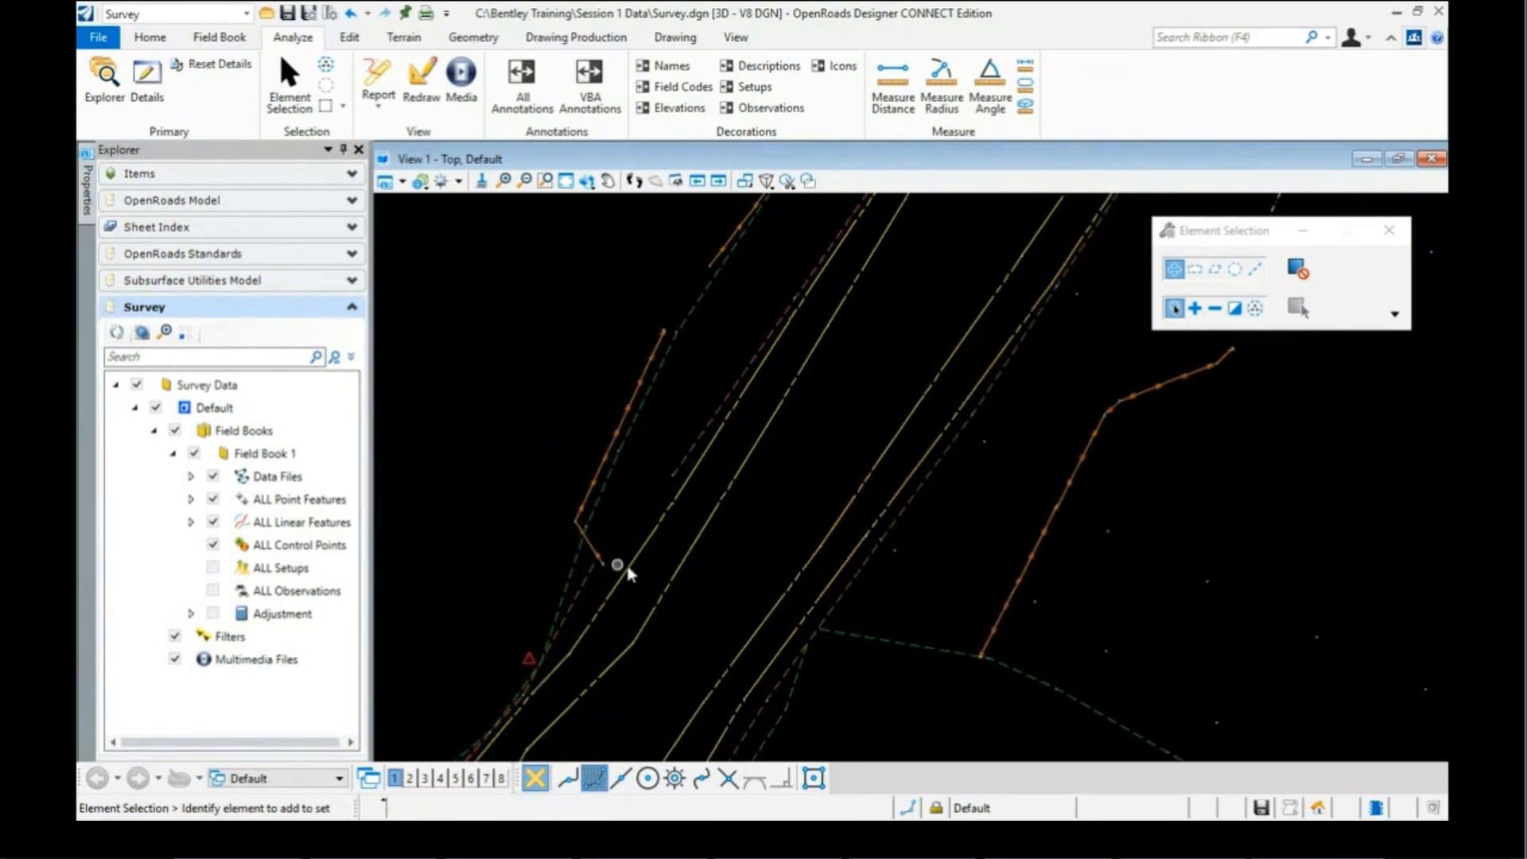
scroll(628, 536, up, 1)
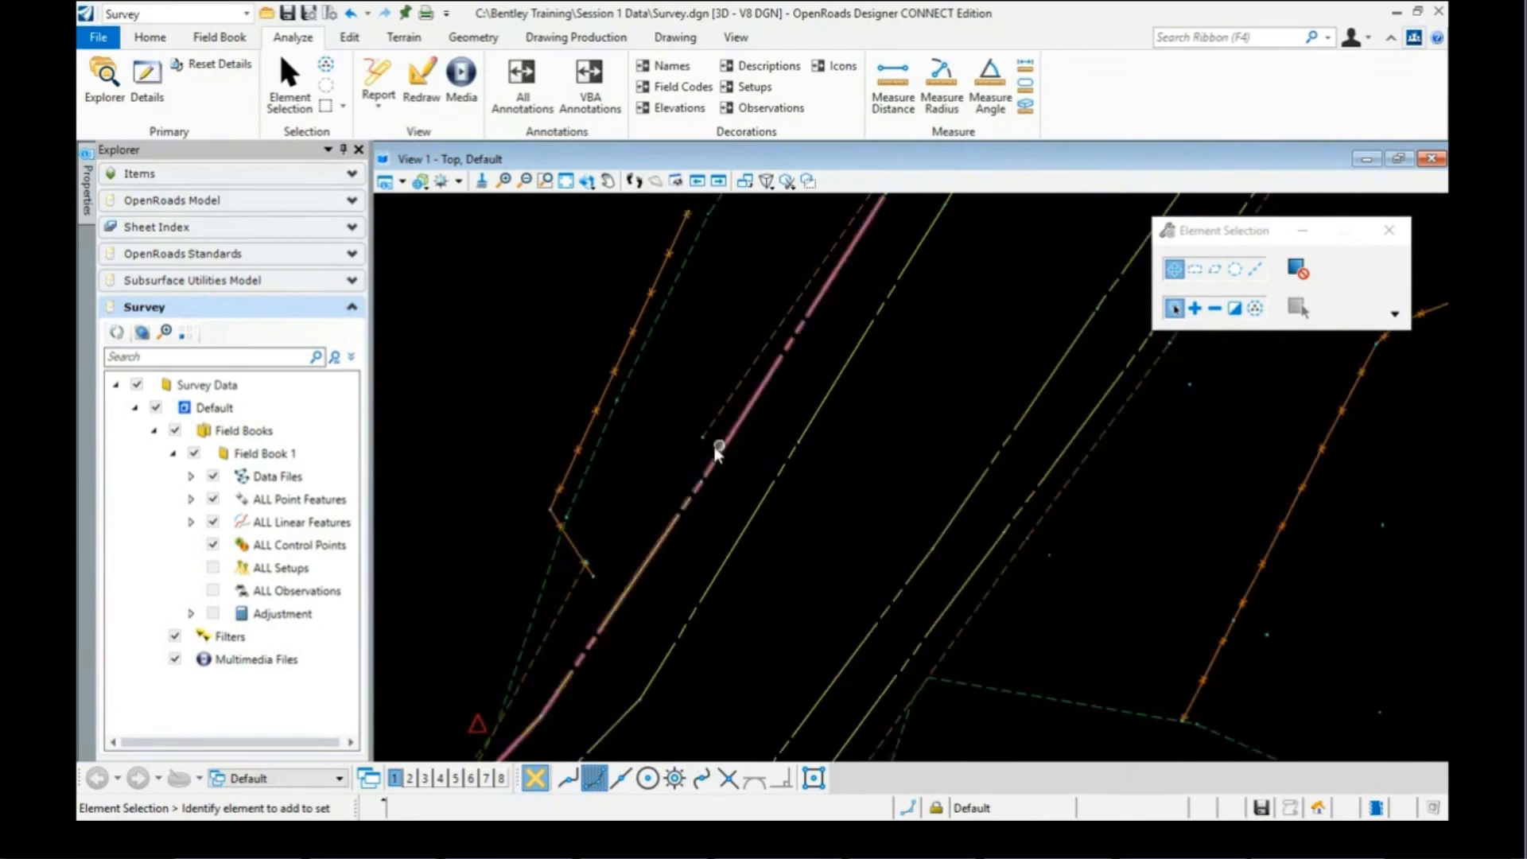
mouse_move(707, 437)
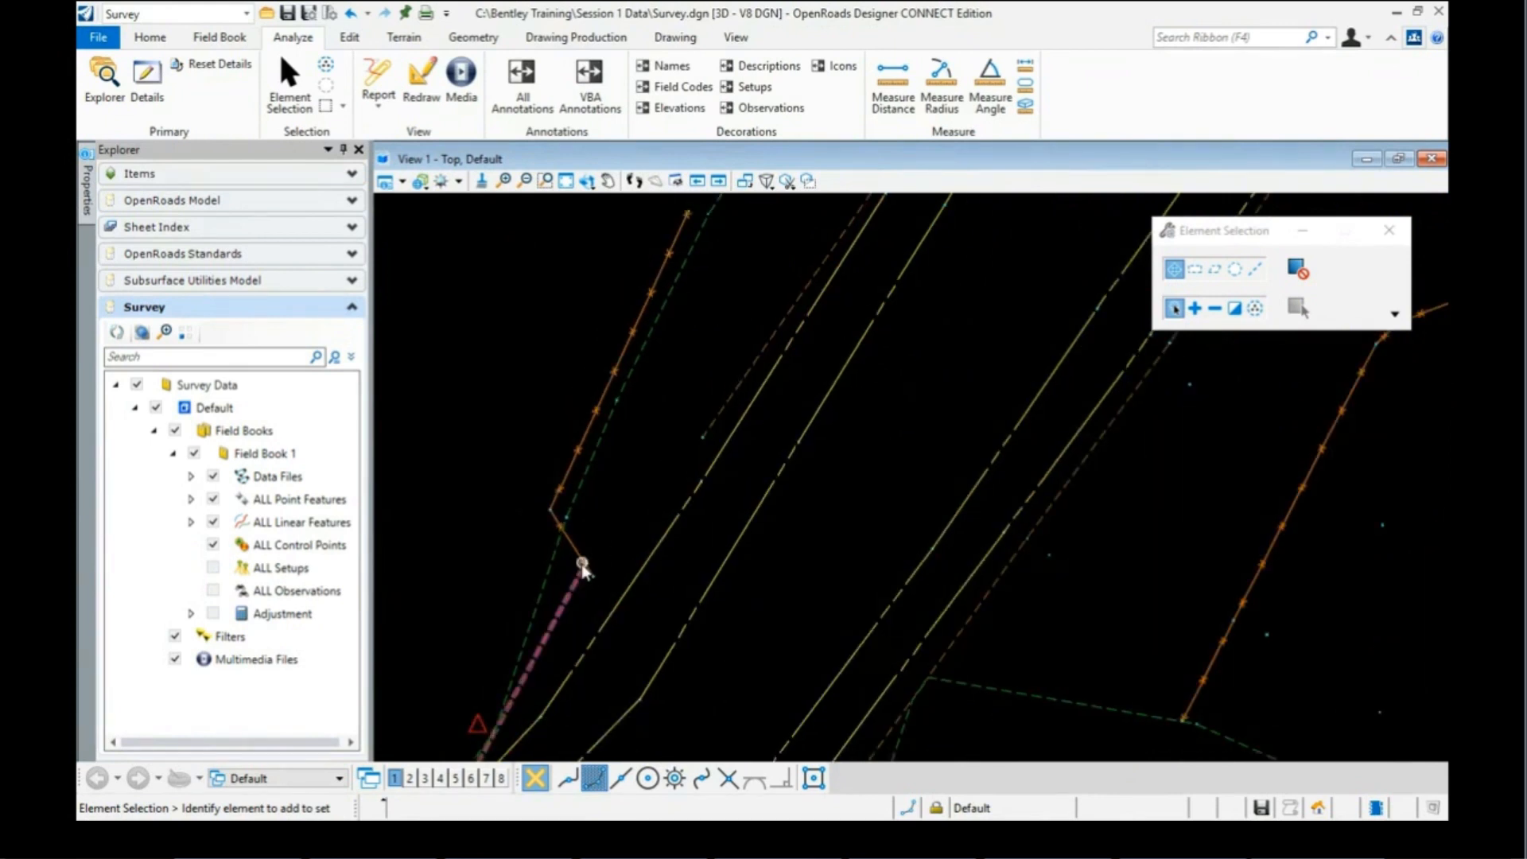
scroll(586, 567, up, 1)
scroll(588, 561, up, 2)
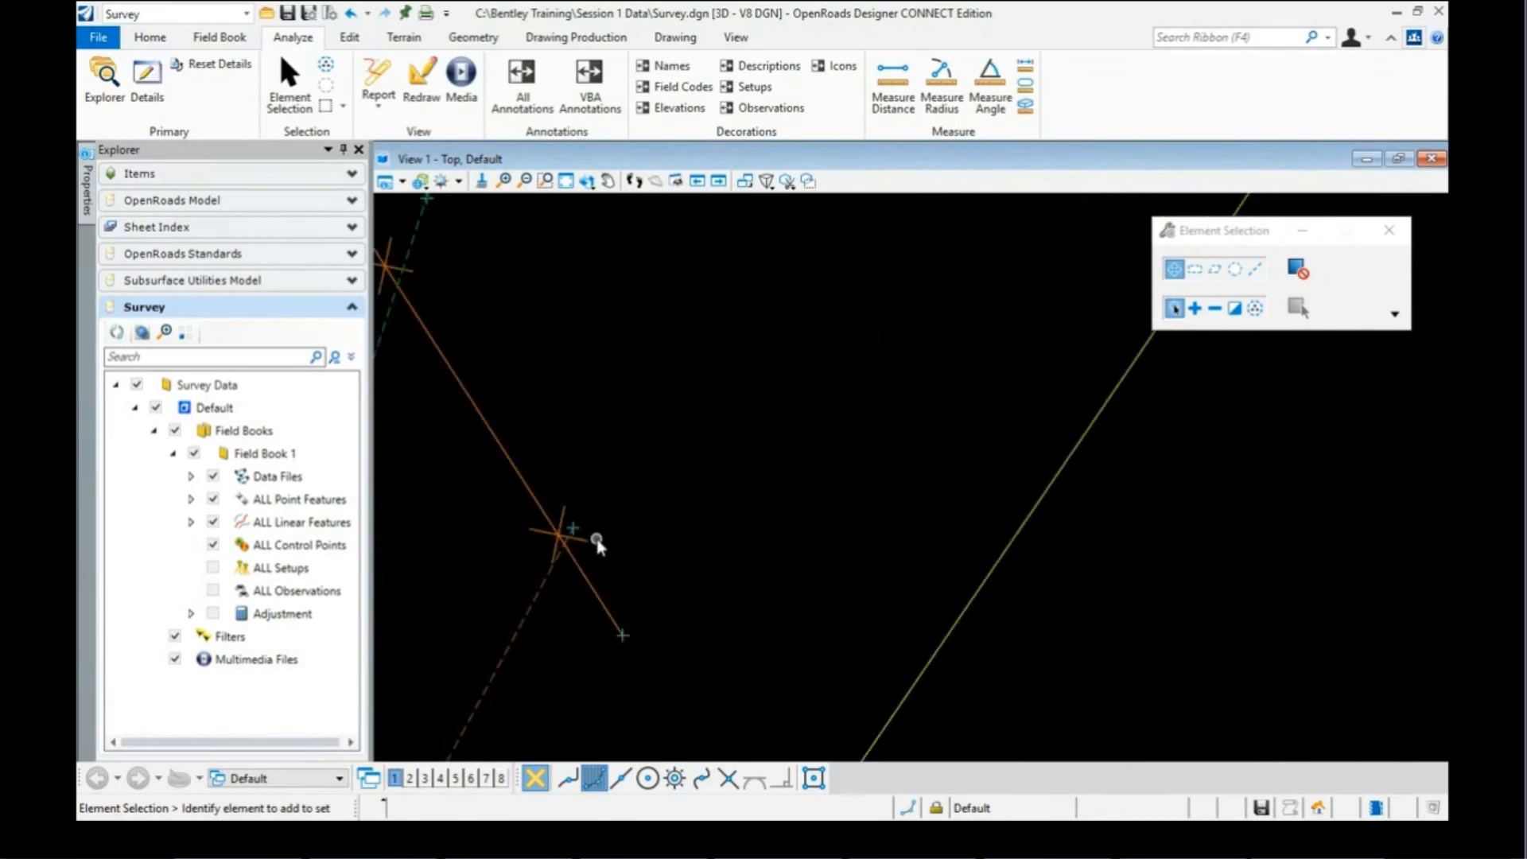
scroll(588, 531, up, 1)
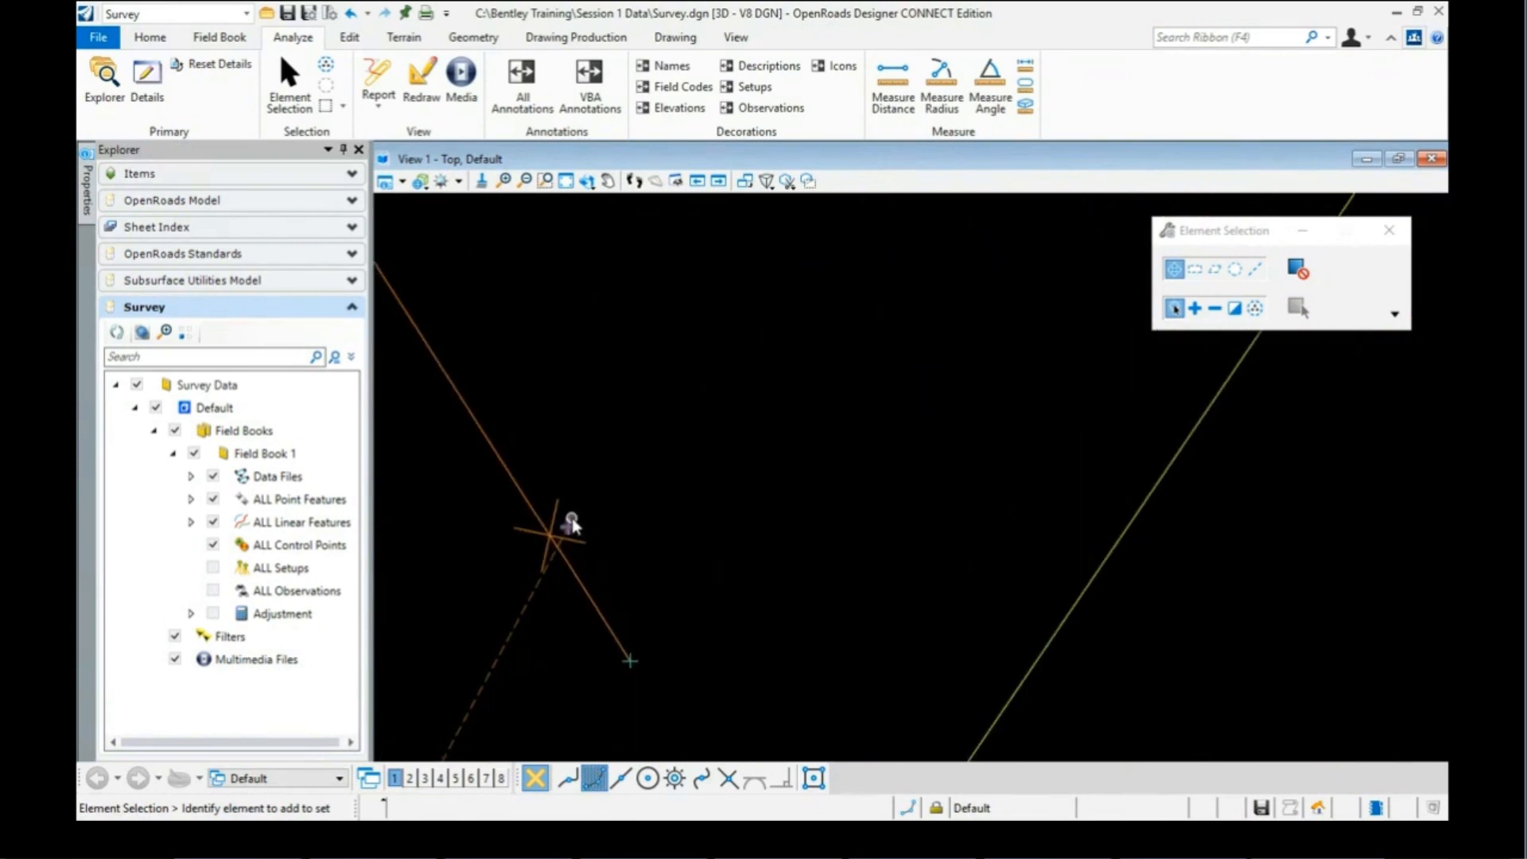
mouse_move(571, 524)
scroll(682, 456, down, 3)
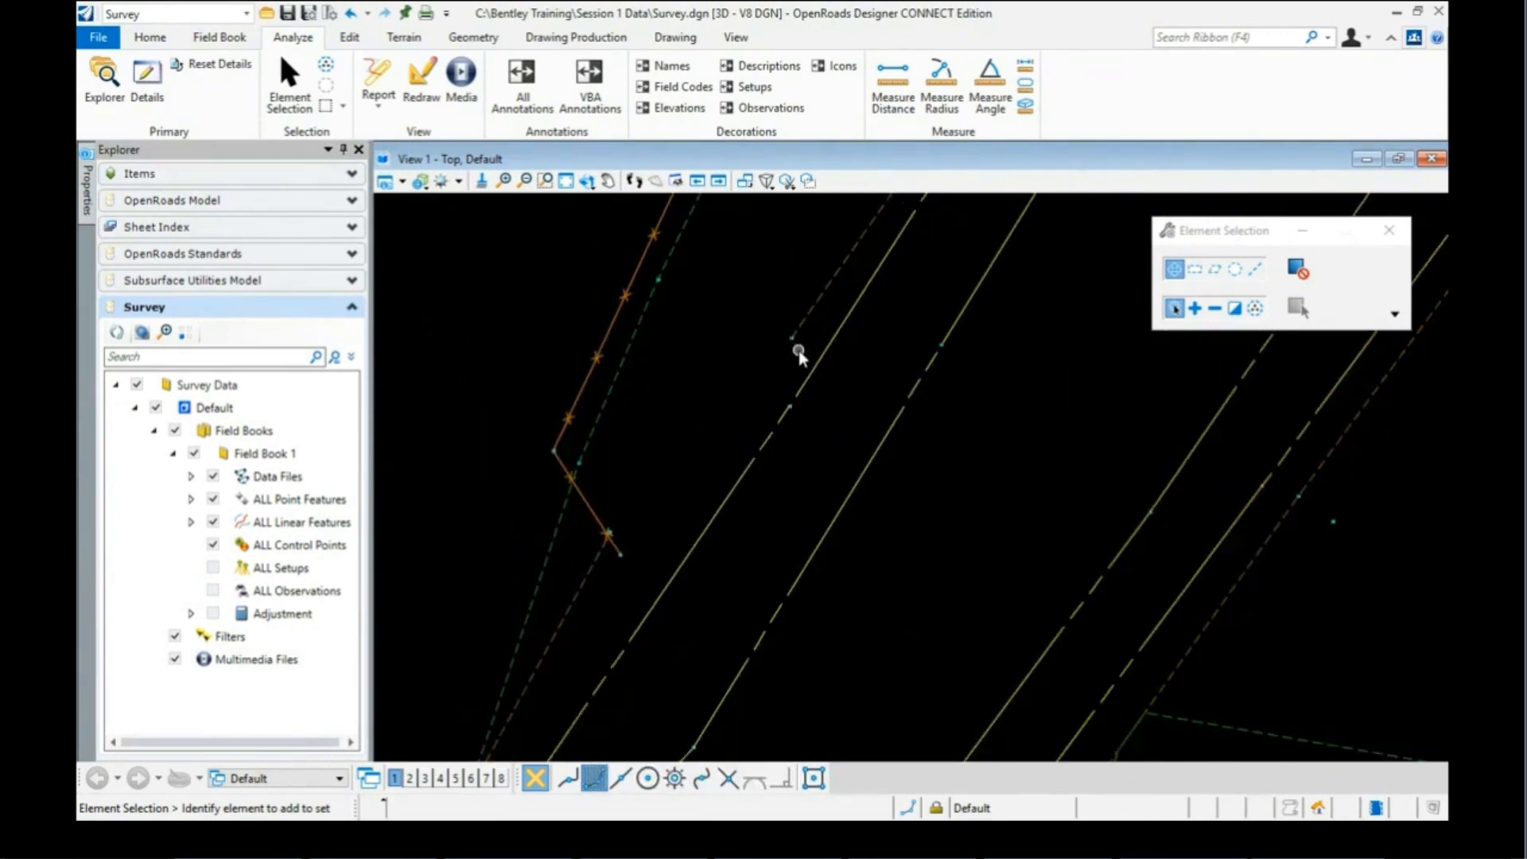
scroll(798, 350, up, 2)
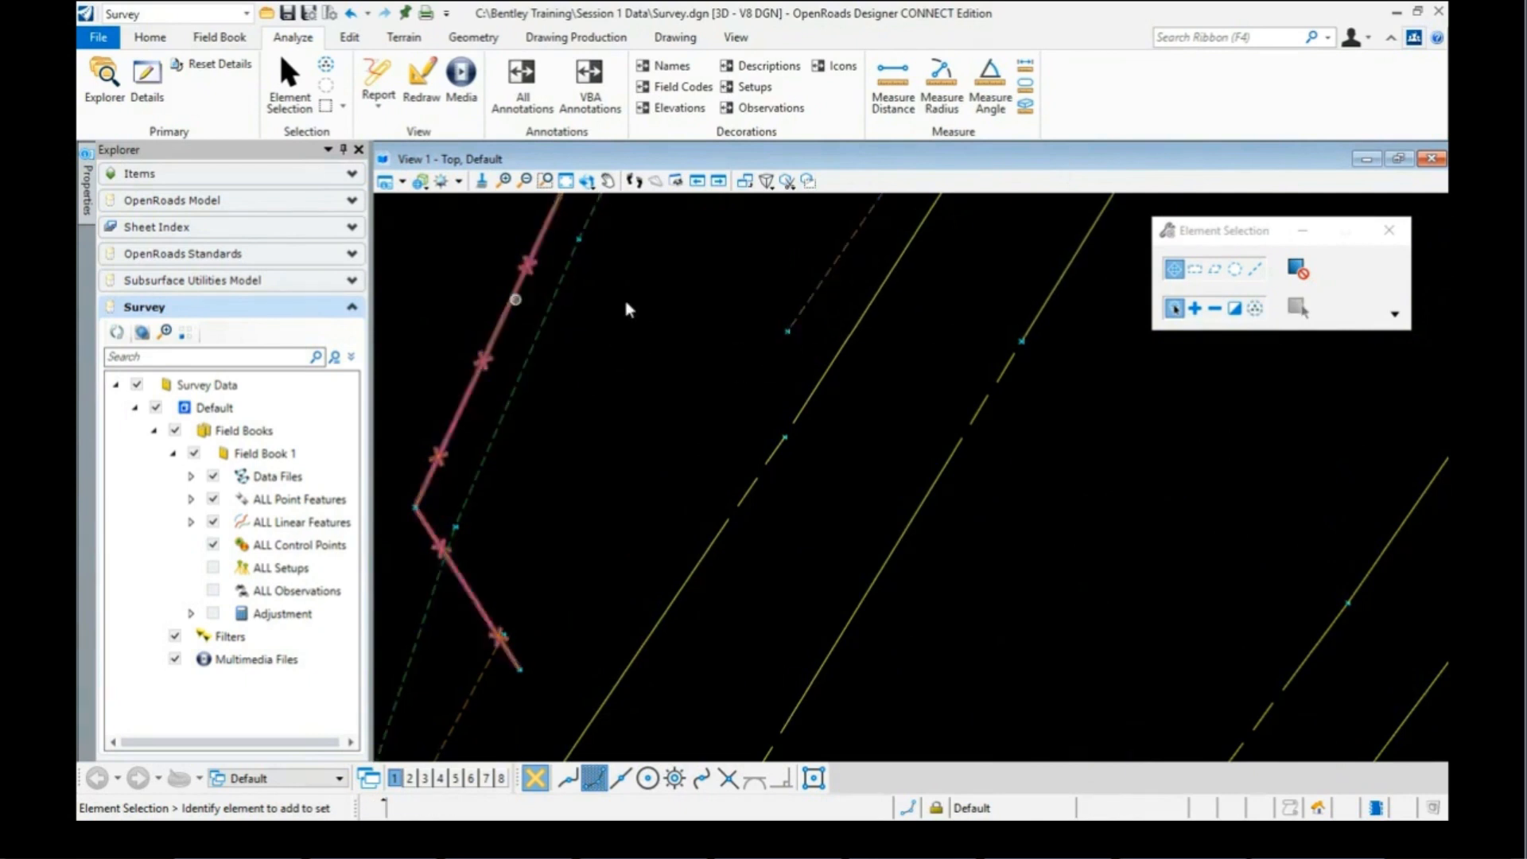
Step: Add a JoinPoint control code with value 5137 to survey point 5465
click(790, 335)
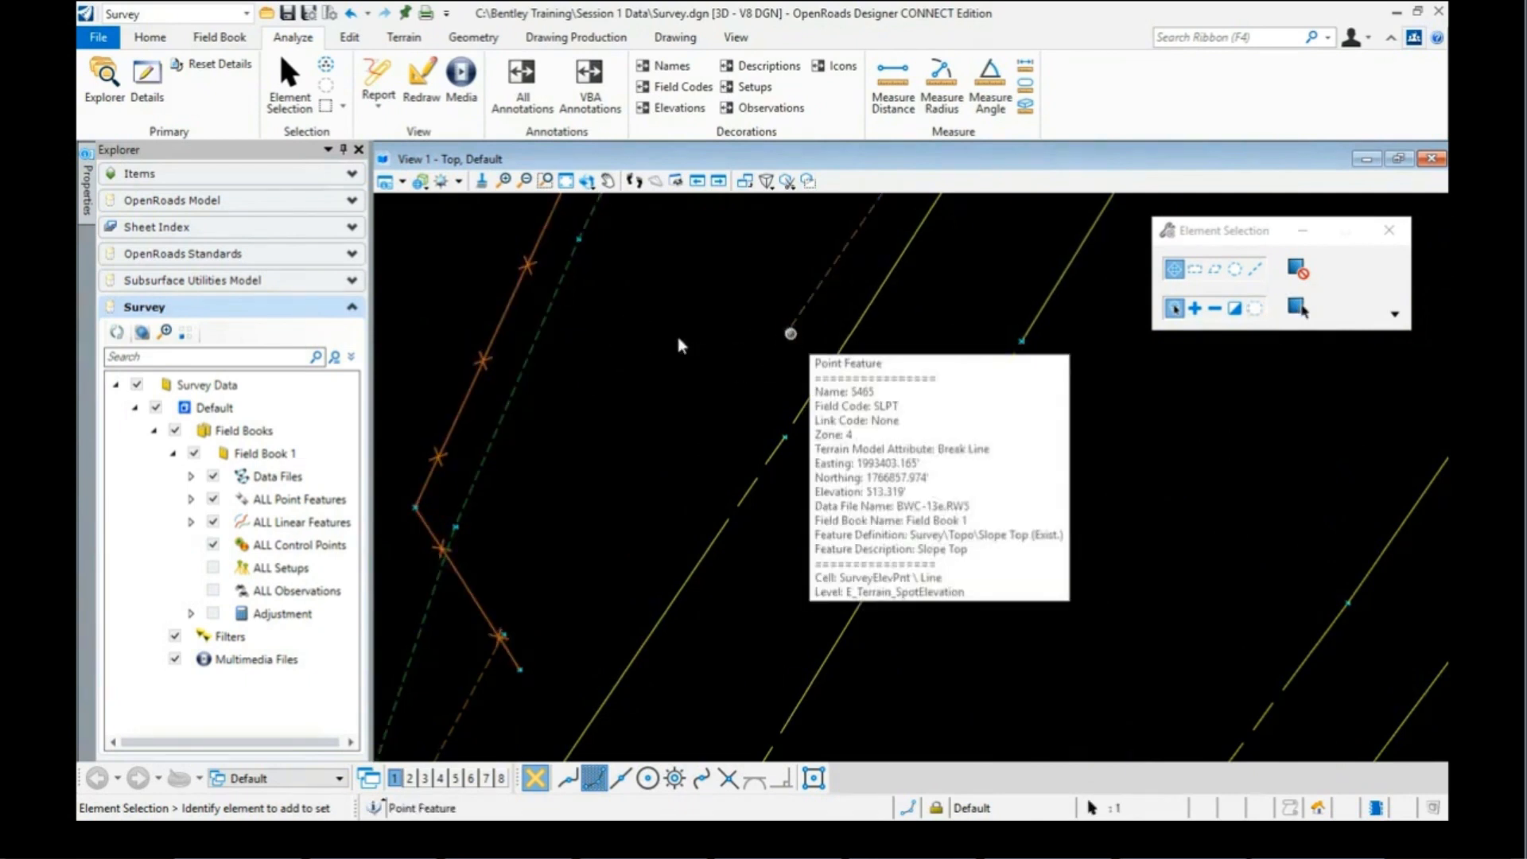
mouse_move(88, 191)
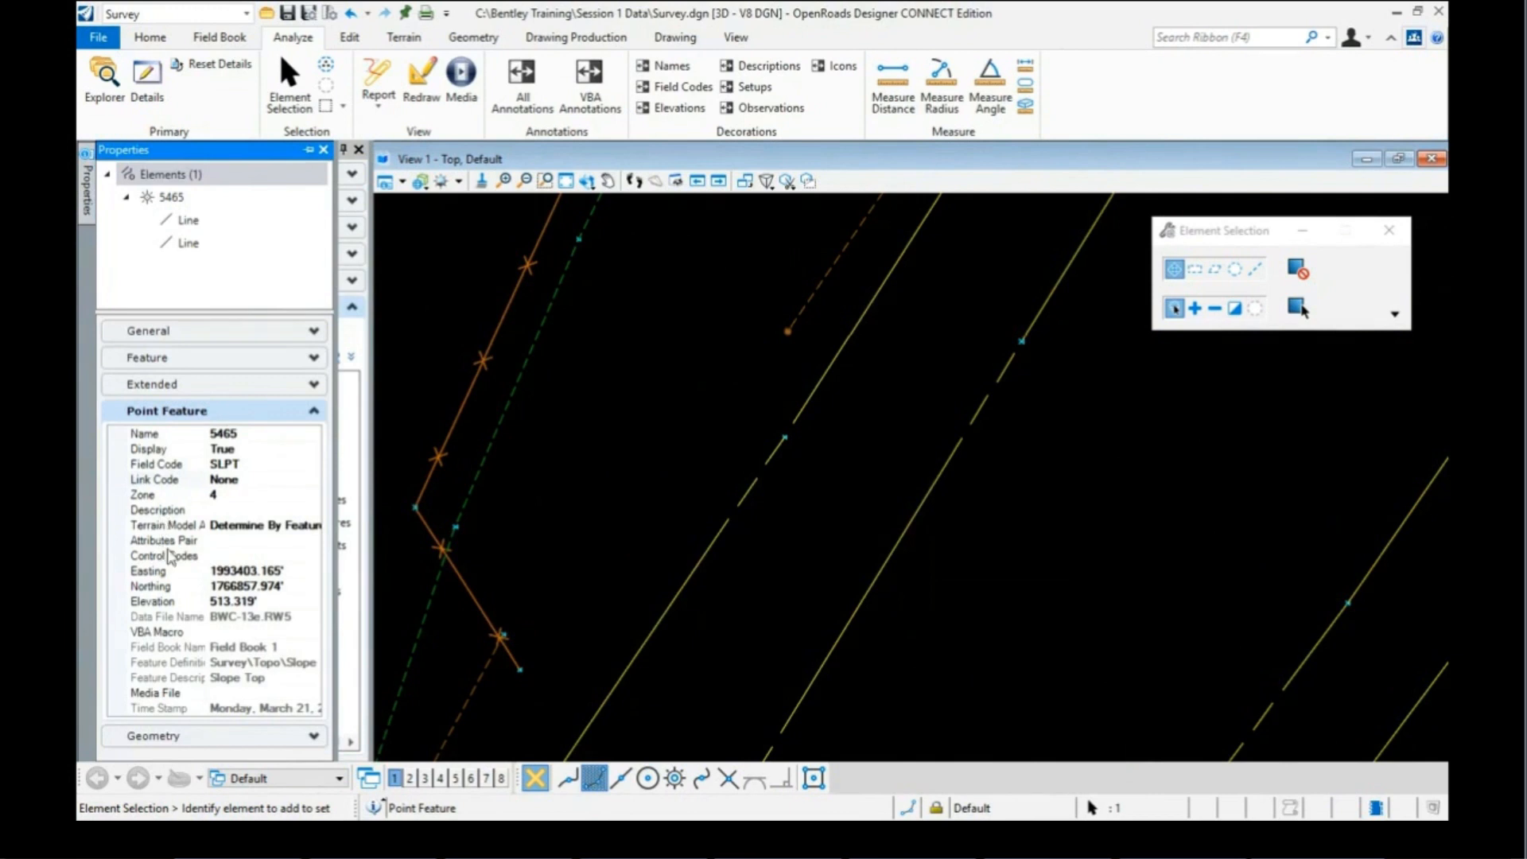
click(235, 558)
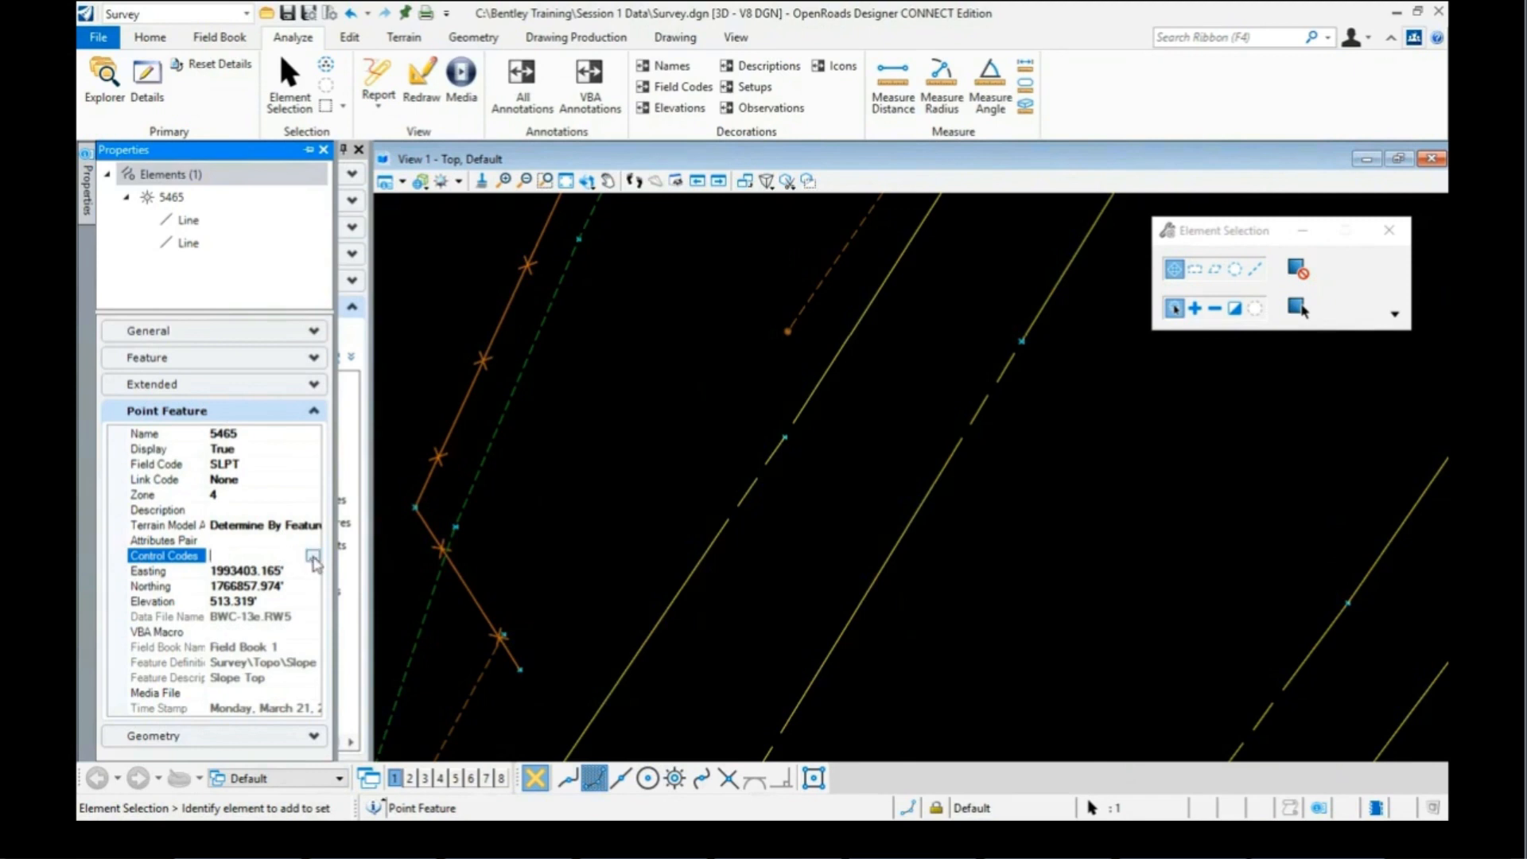
click(314, 556)
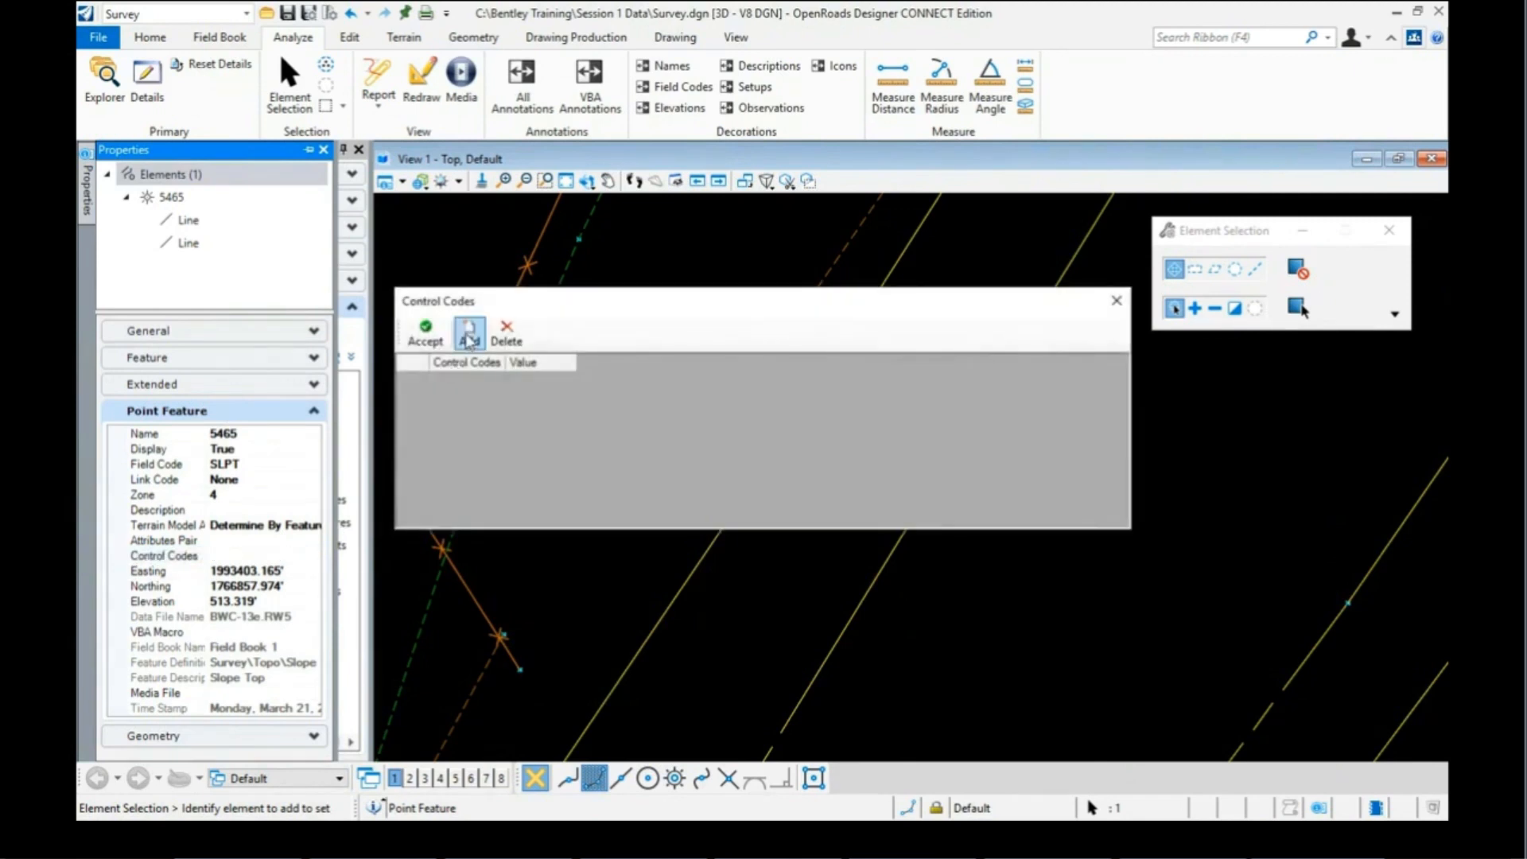
click(470, 338)
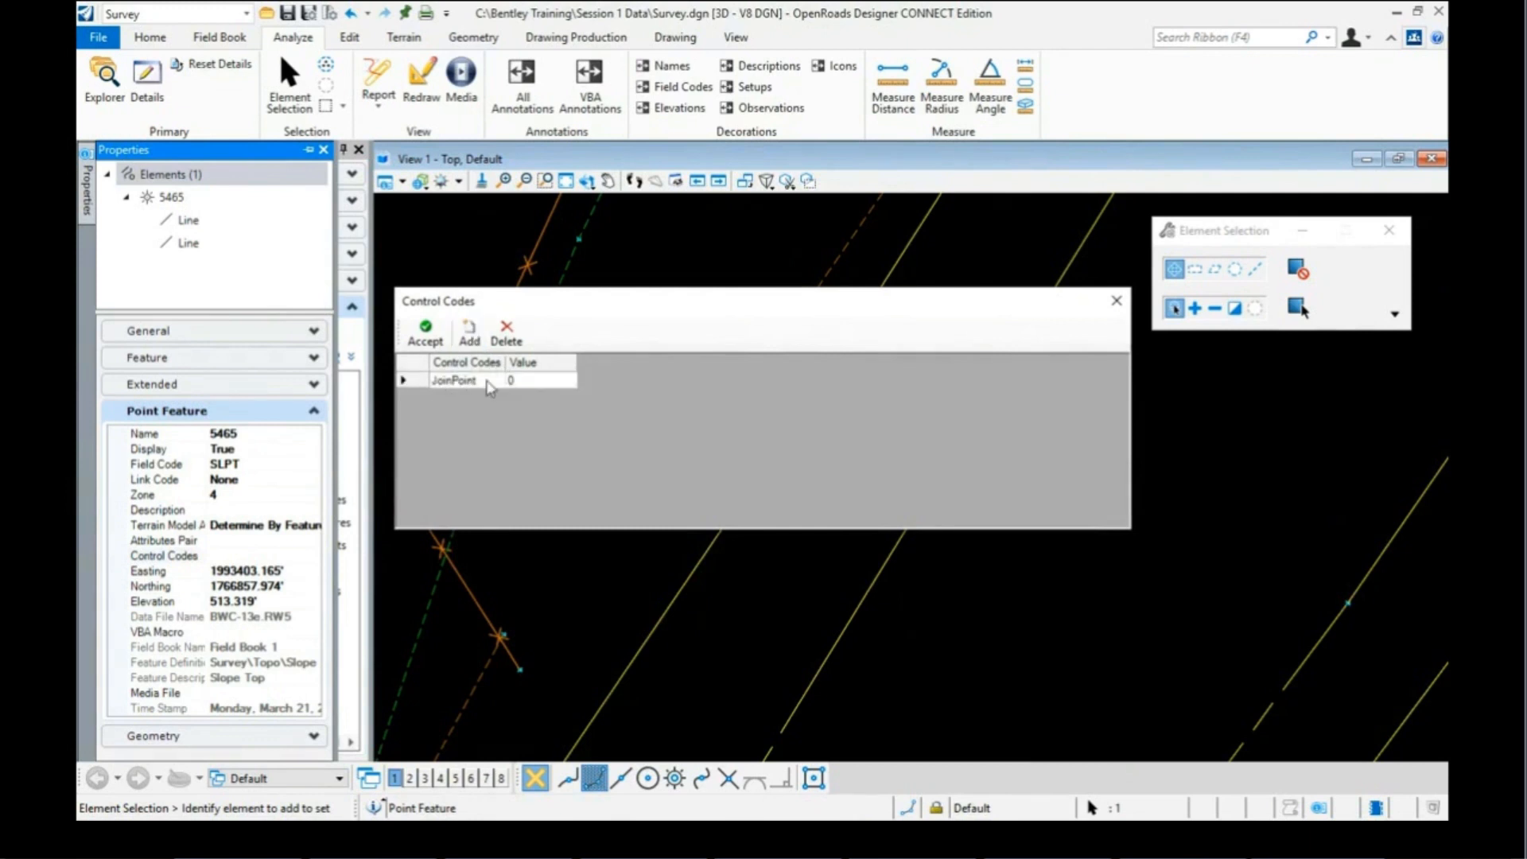
click(530, 379)
text(5137)
click(424, 338)
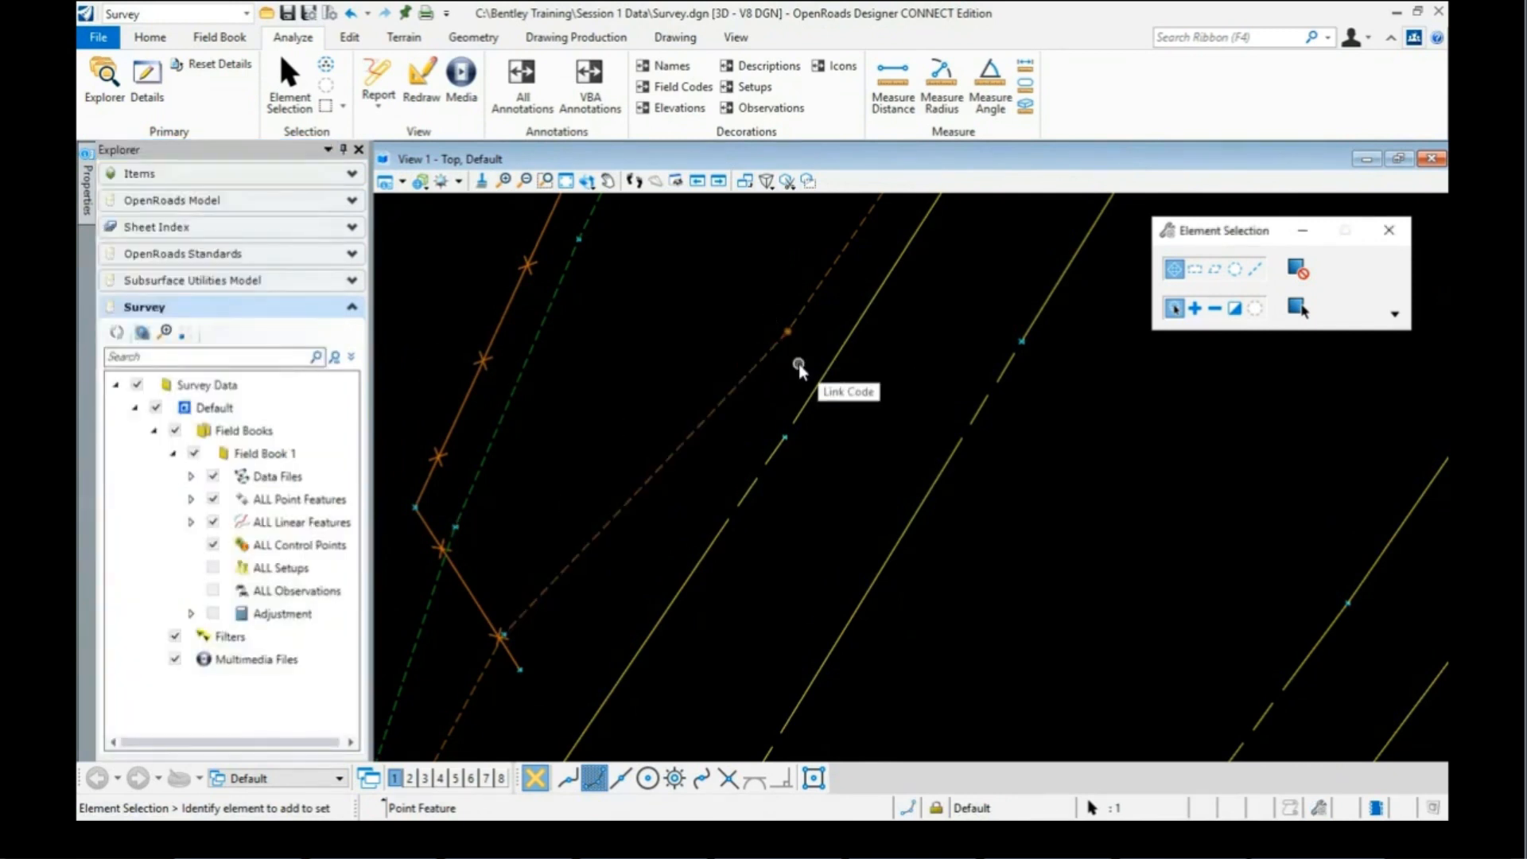
Step: Clear the selection, then zoom in to identify slope-top points 5278 and 5475
click(798, 364)
click(723, 335)
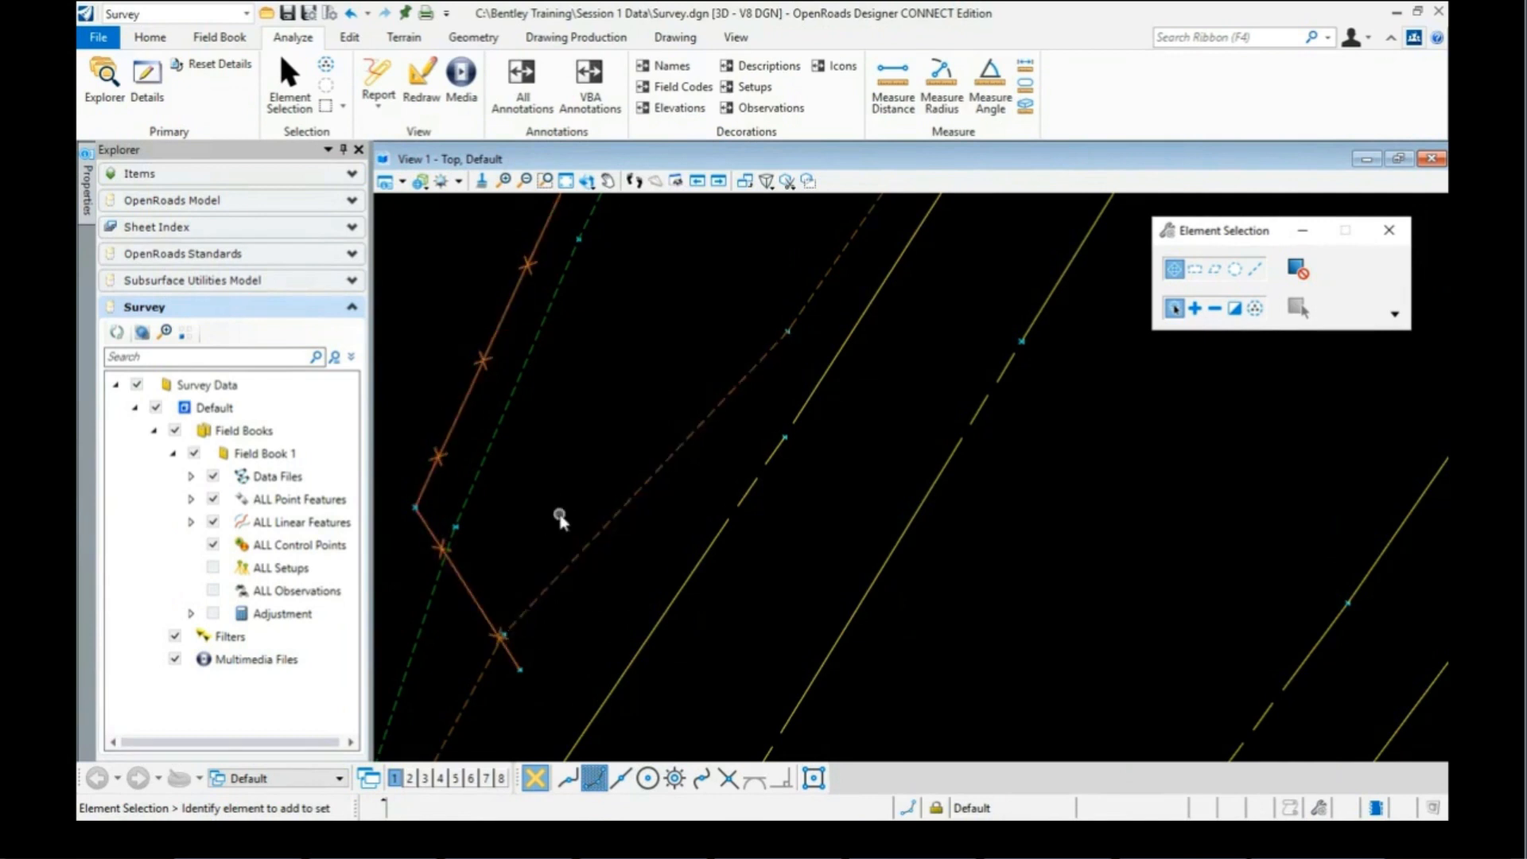
scroll(644, 432, down, 5)
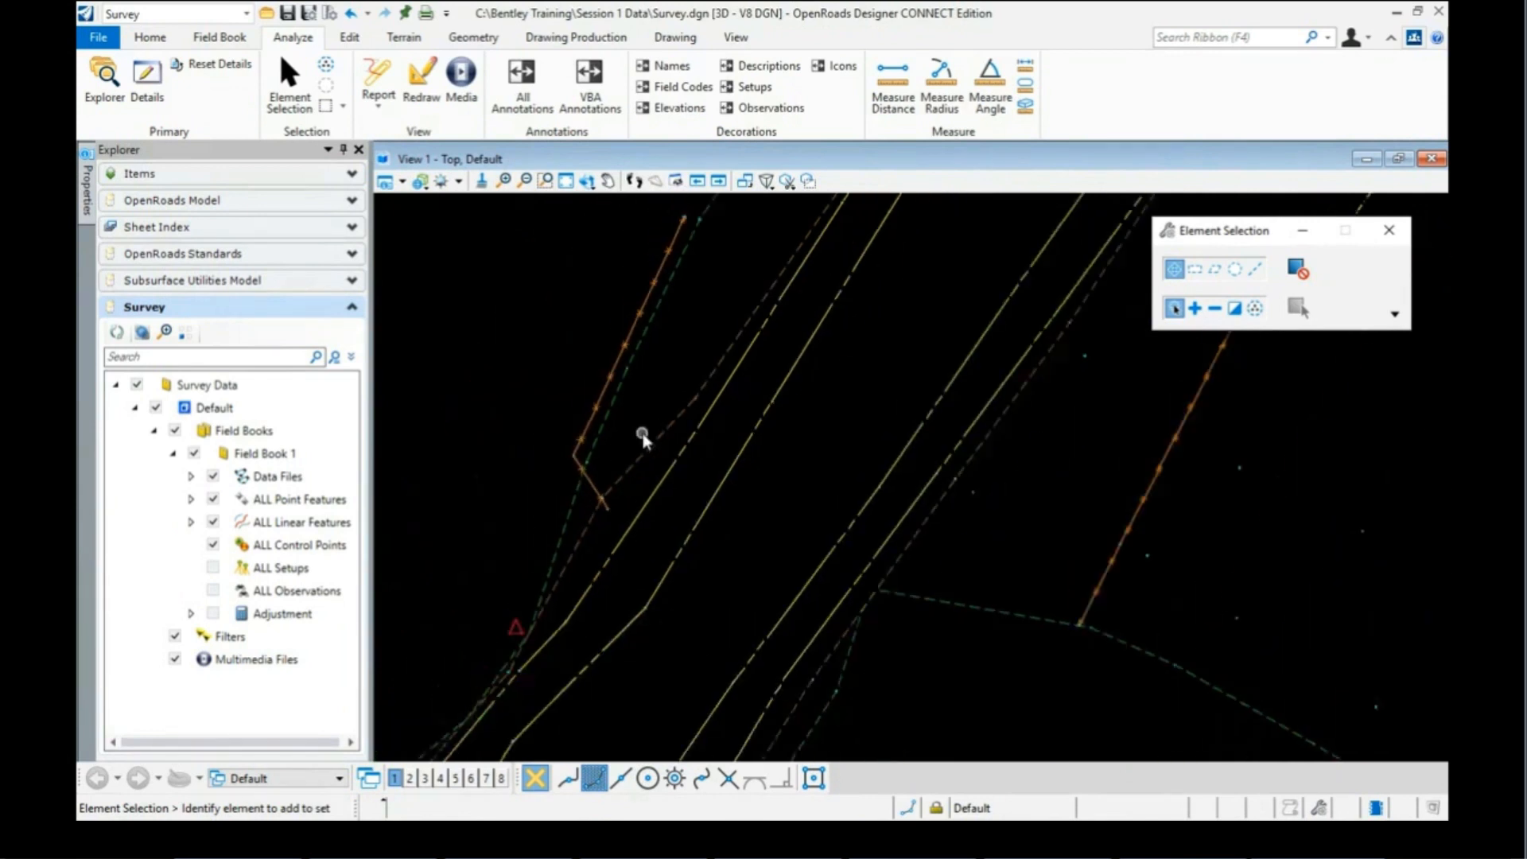
scroll(642, 453, down, 4)
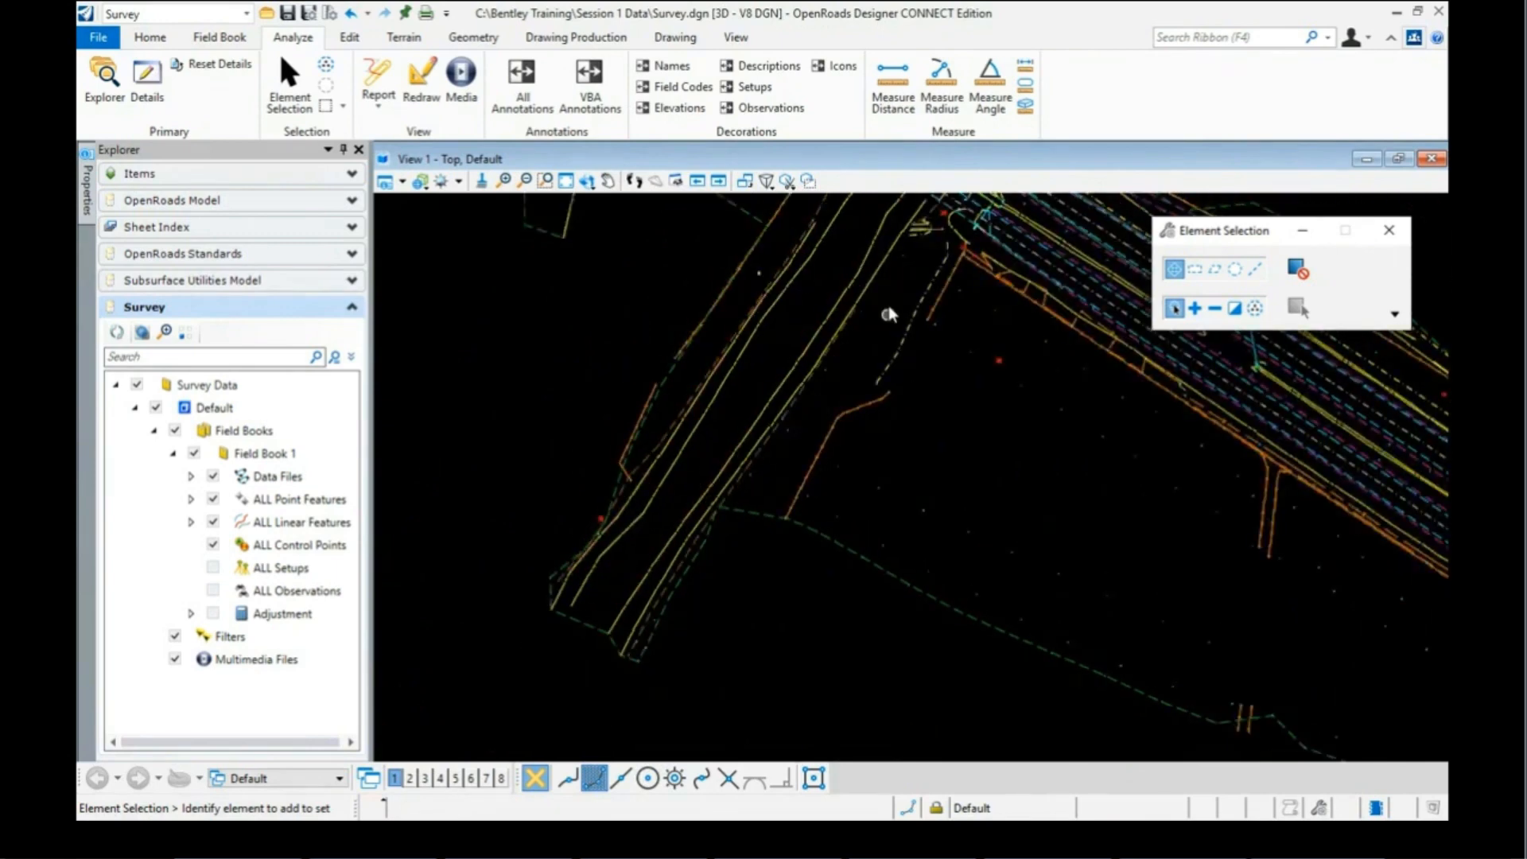
scroll(884, 295, up, 2)
scroll(875, 299, up, 2)
scroll(894, 247, up, 3)
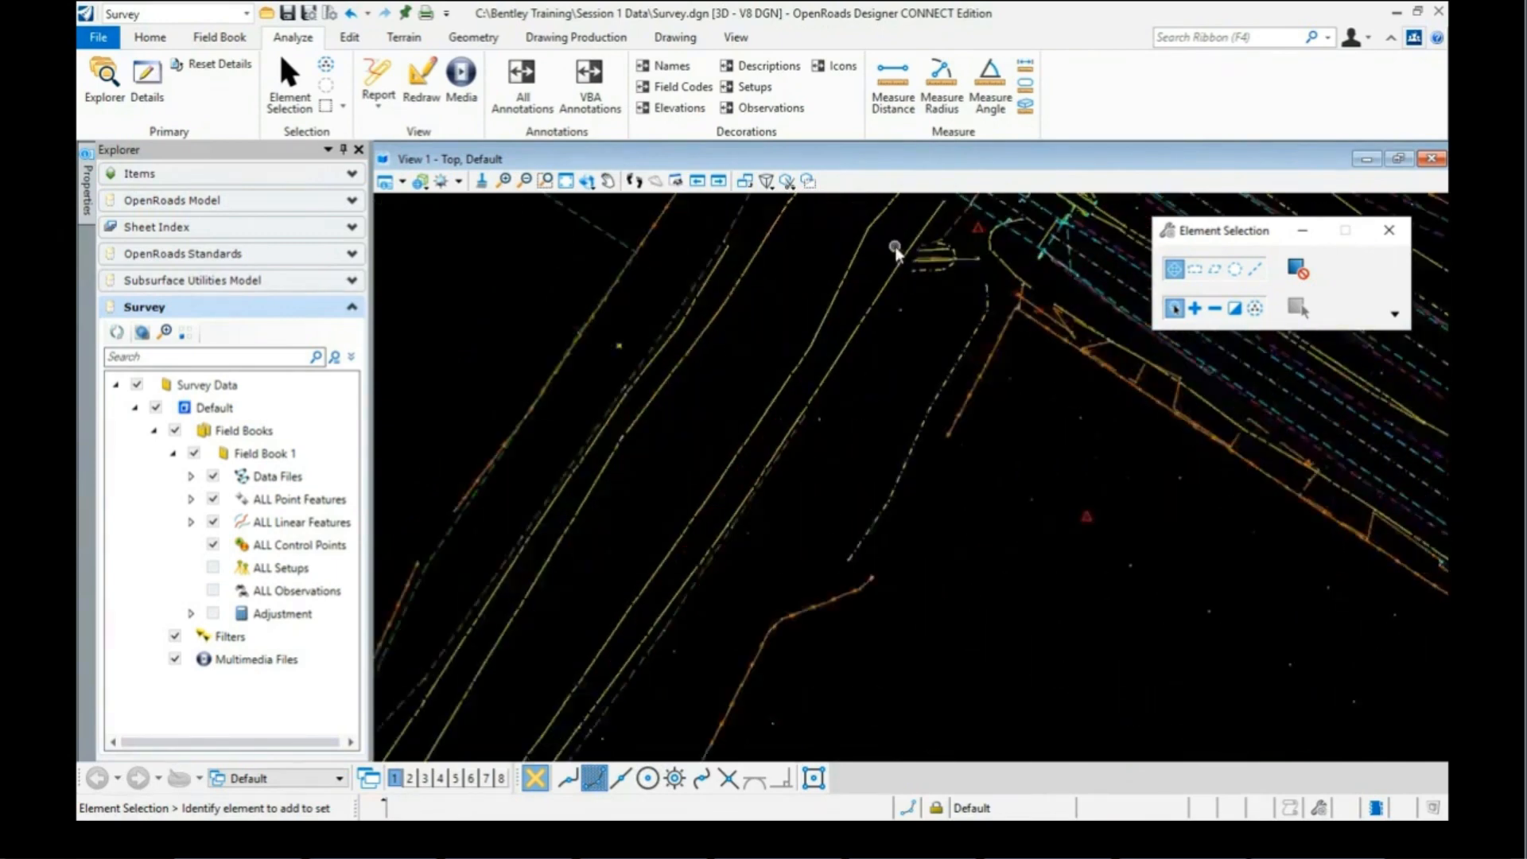
scroll(966, 225, up, 2)
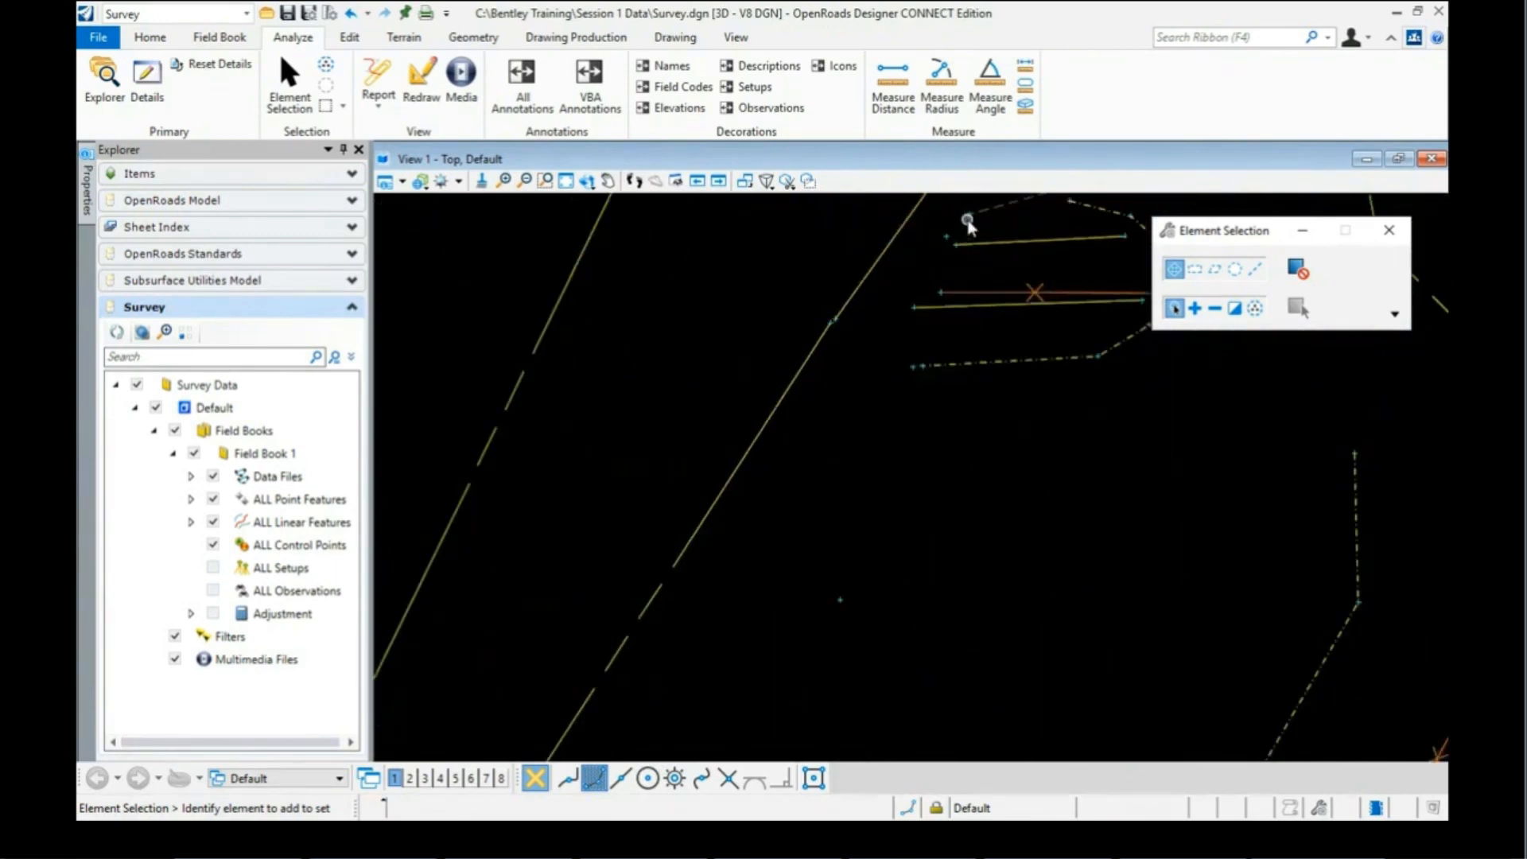
mouse_move(968, 222)
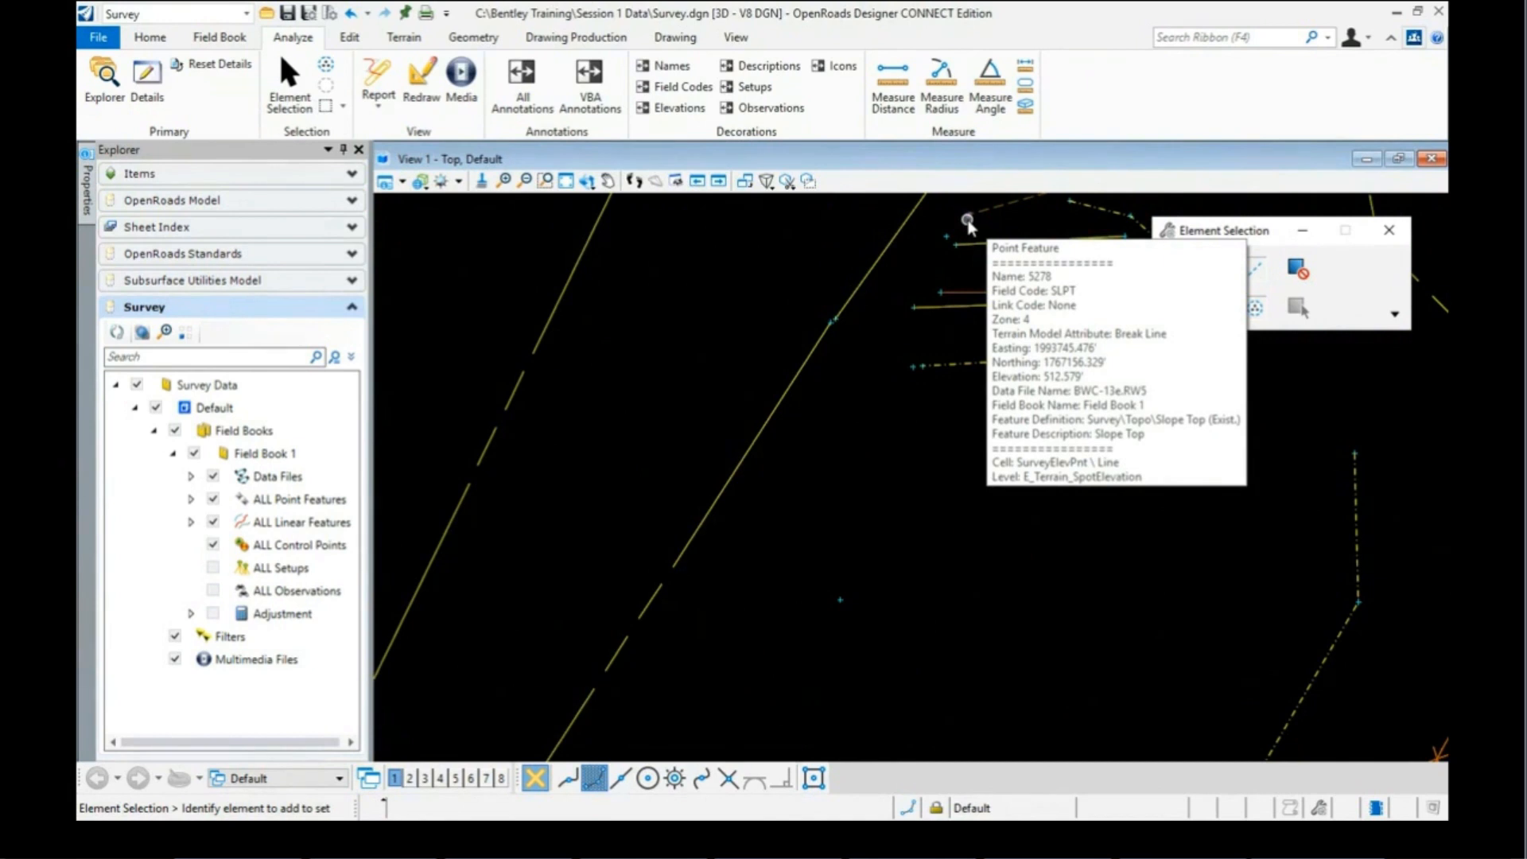
scroll(951, 231, down, 3)
scroll(700, 573, up, 2)
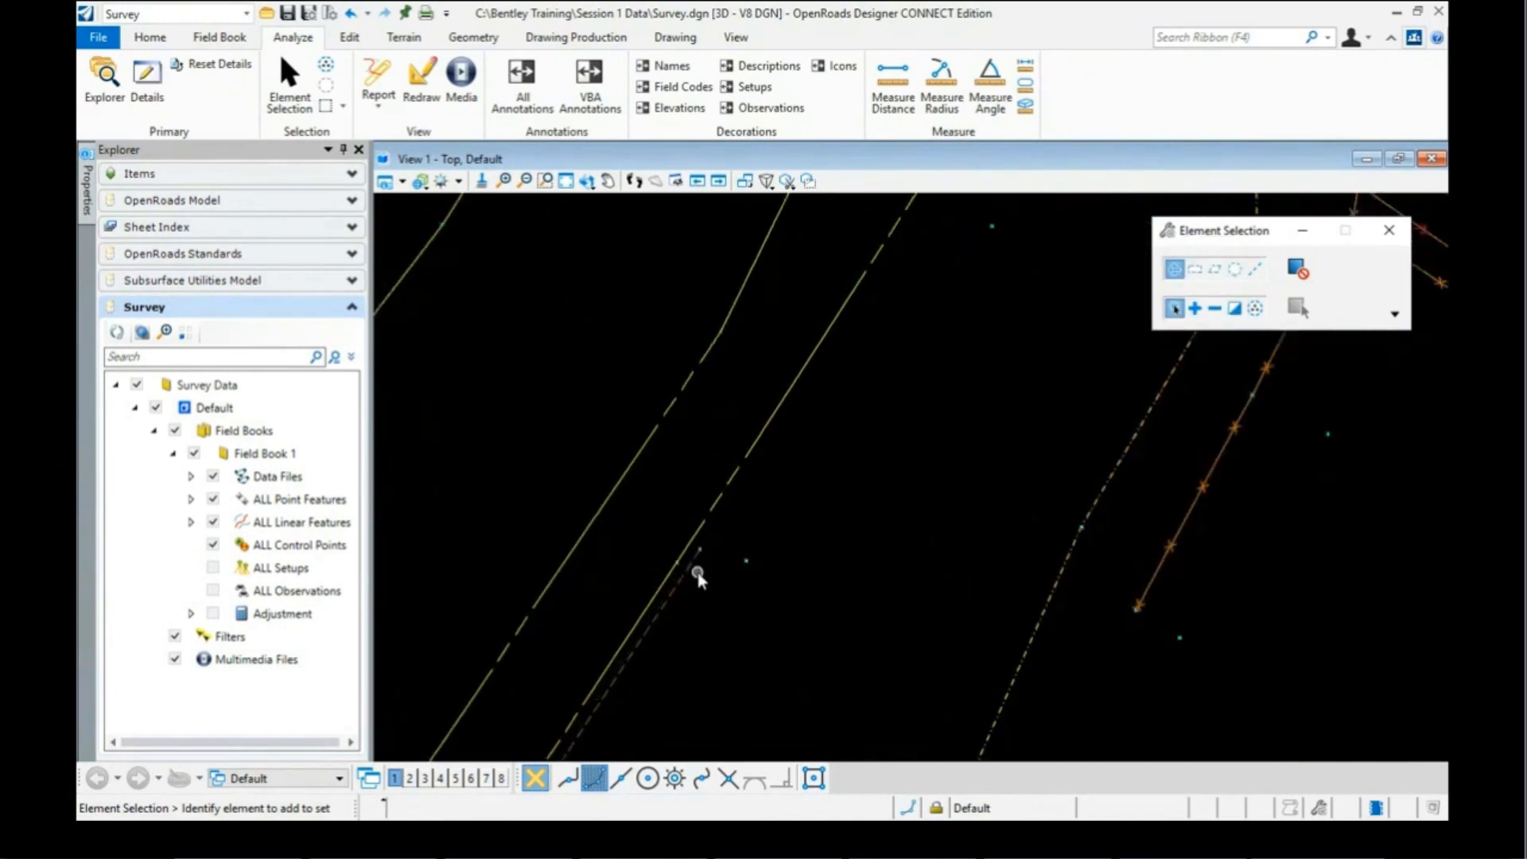
scroll(698, 574, up, 2)
mouse_move(700, 527)
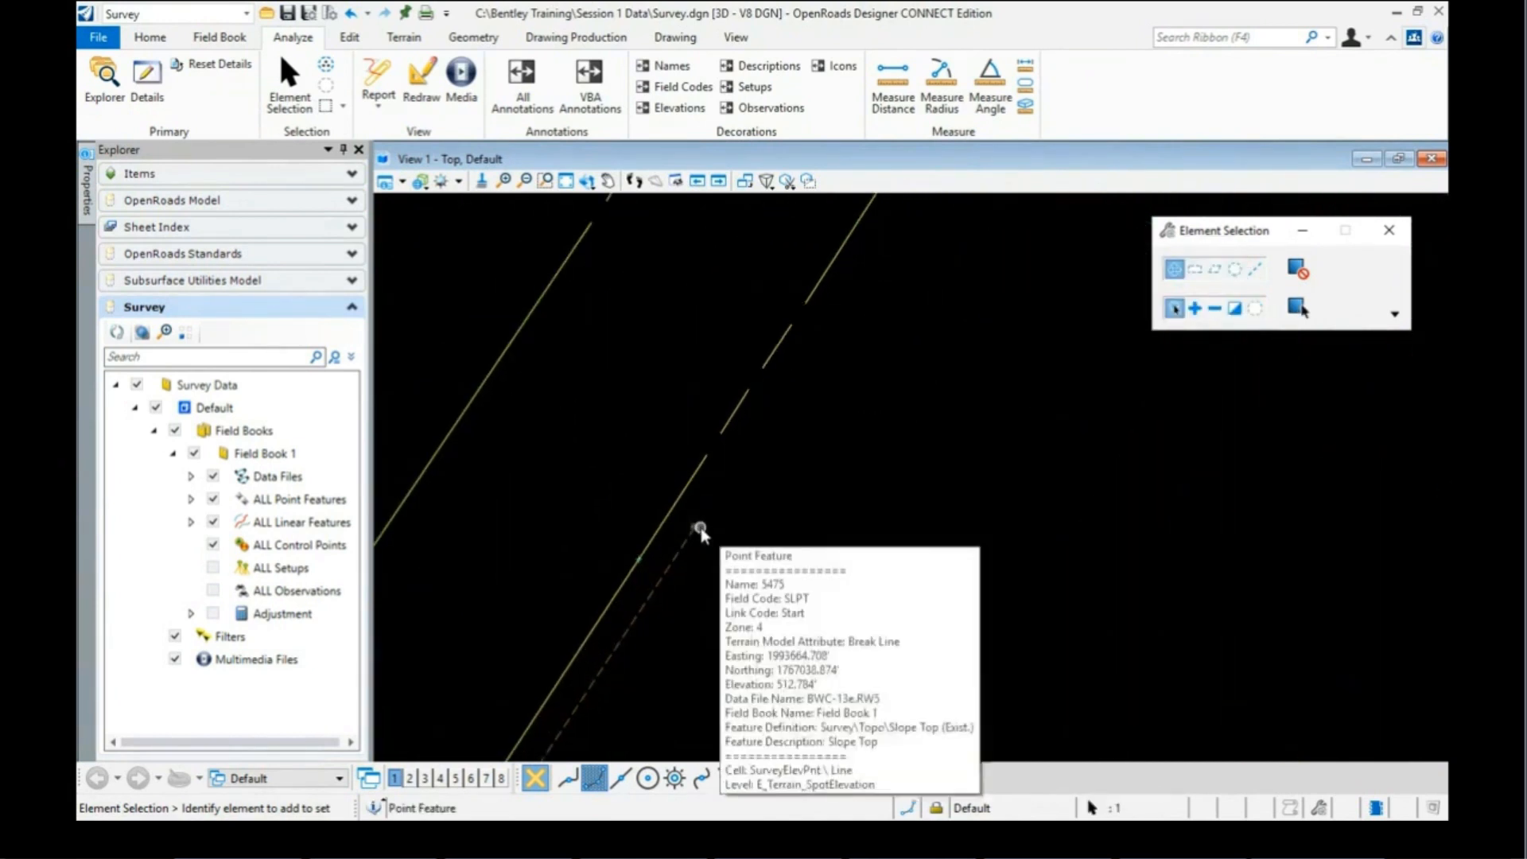
mouse_move(88, 184)
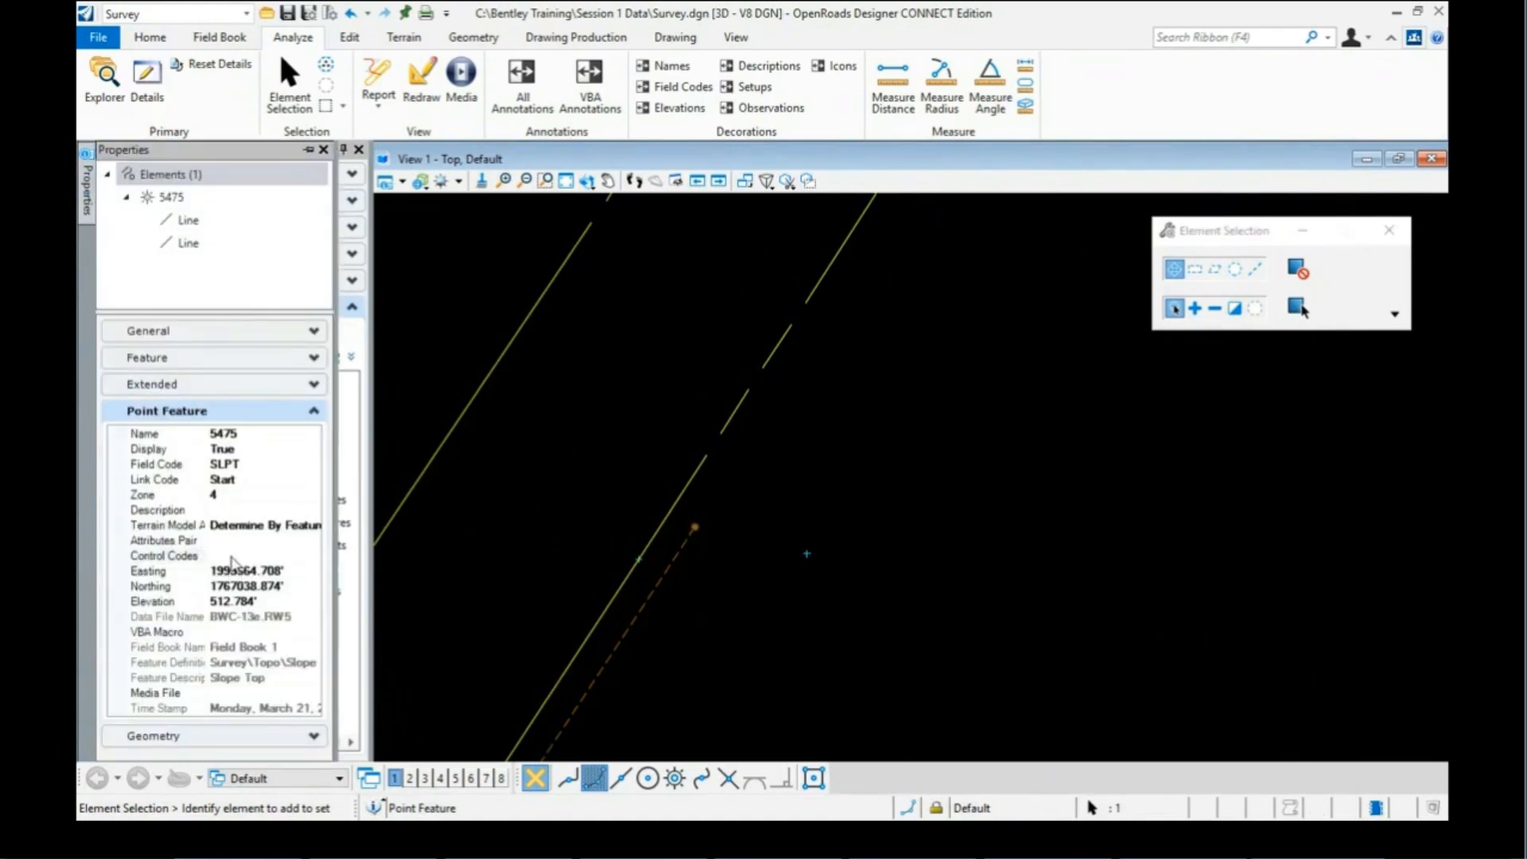
Step: Add a JoinPoint control code with value 5278 to point 5475
click(231, 557)
click(315, 558)
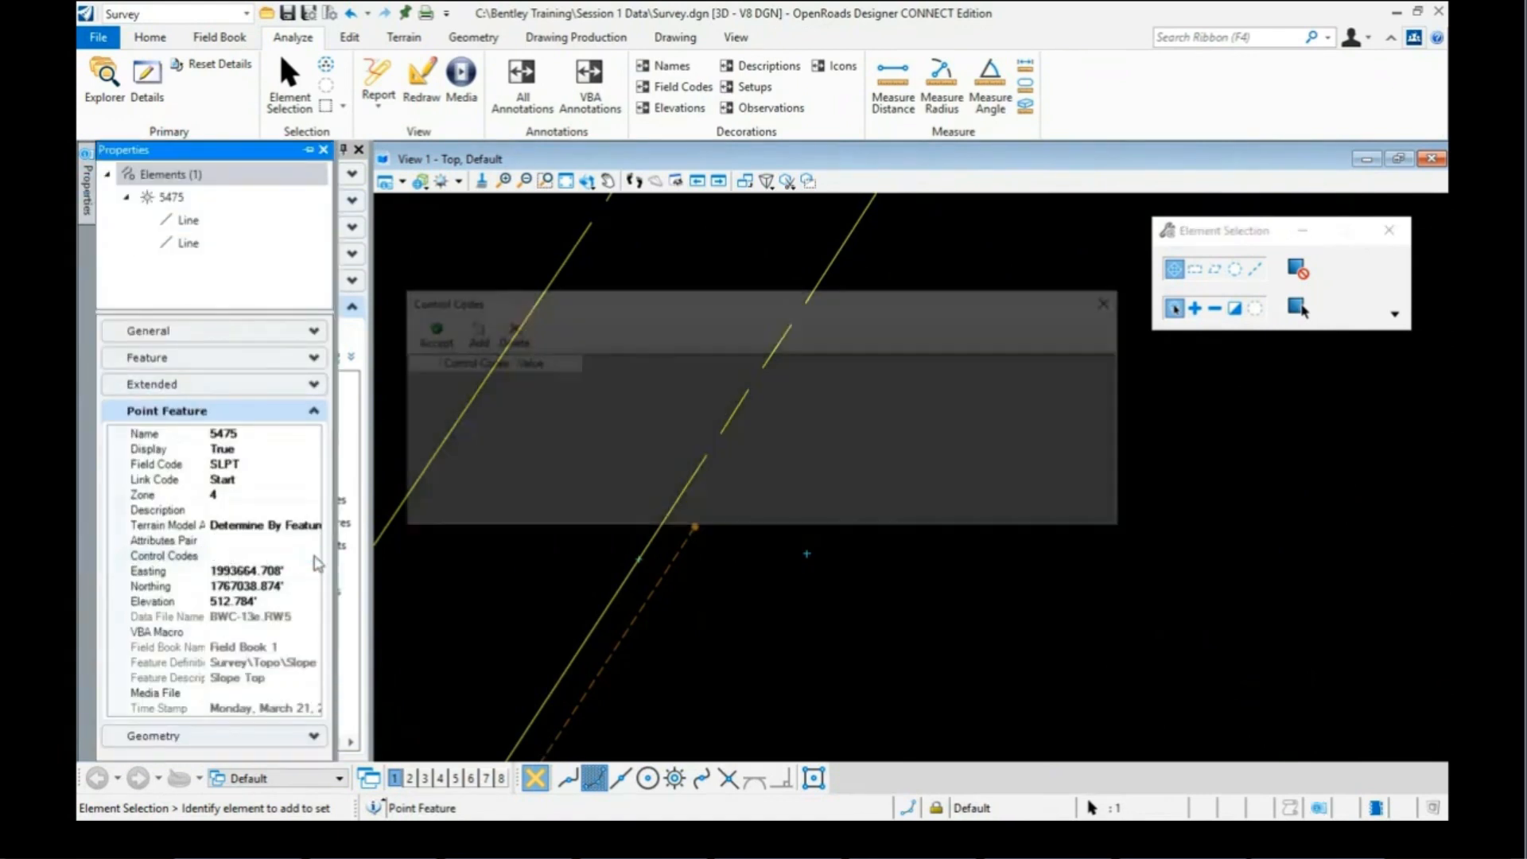
click(471, 338)
click(495, 383)
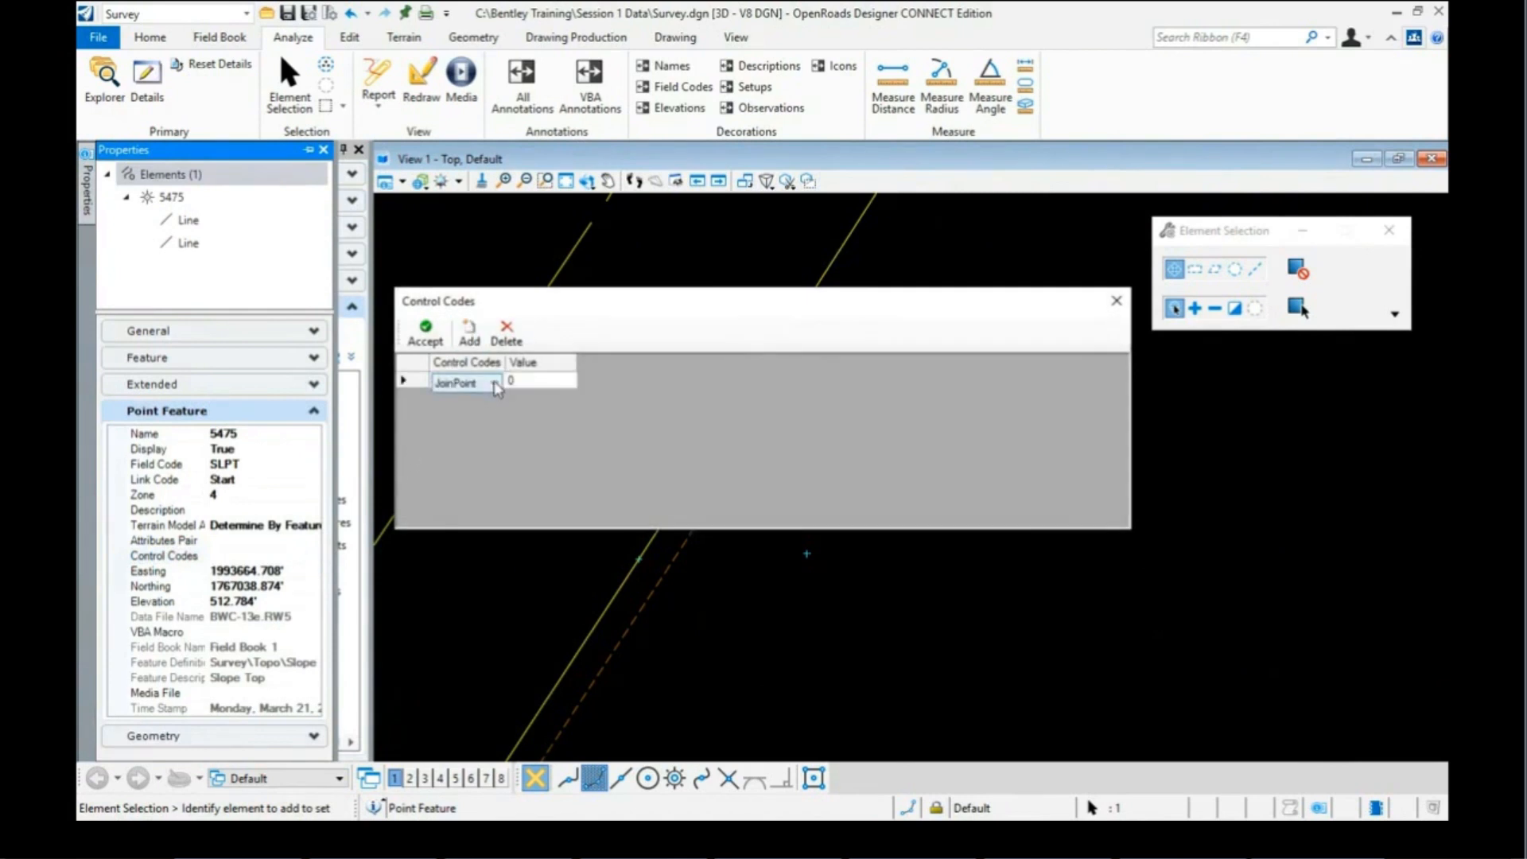
click(495, 383)
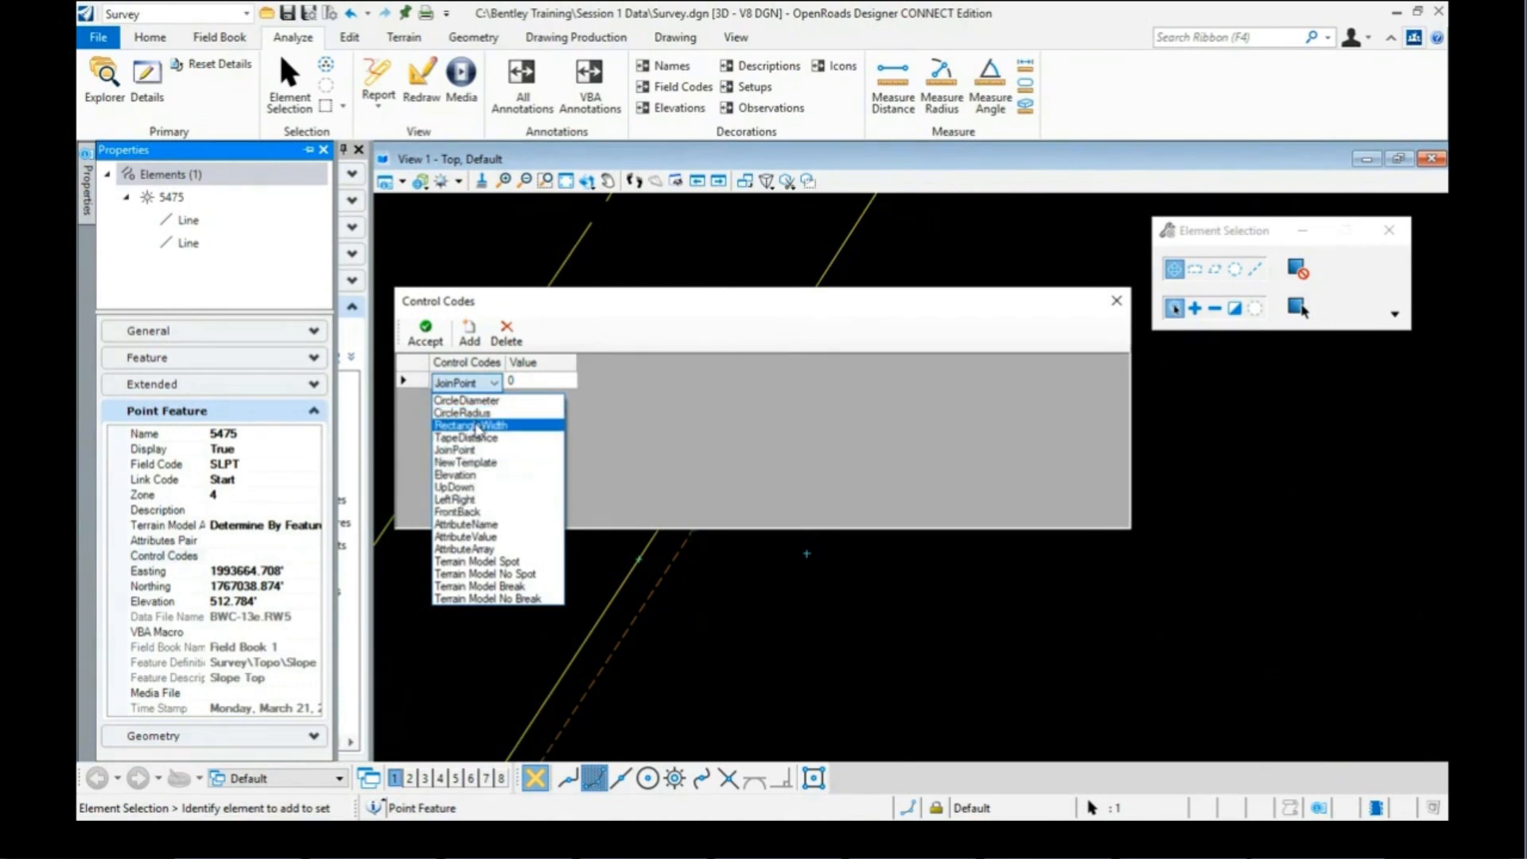
click(677, 404)
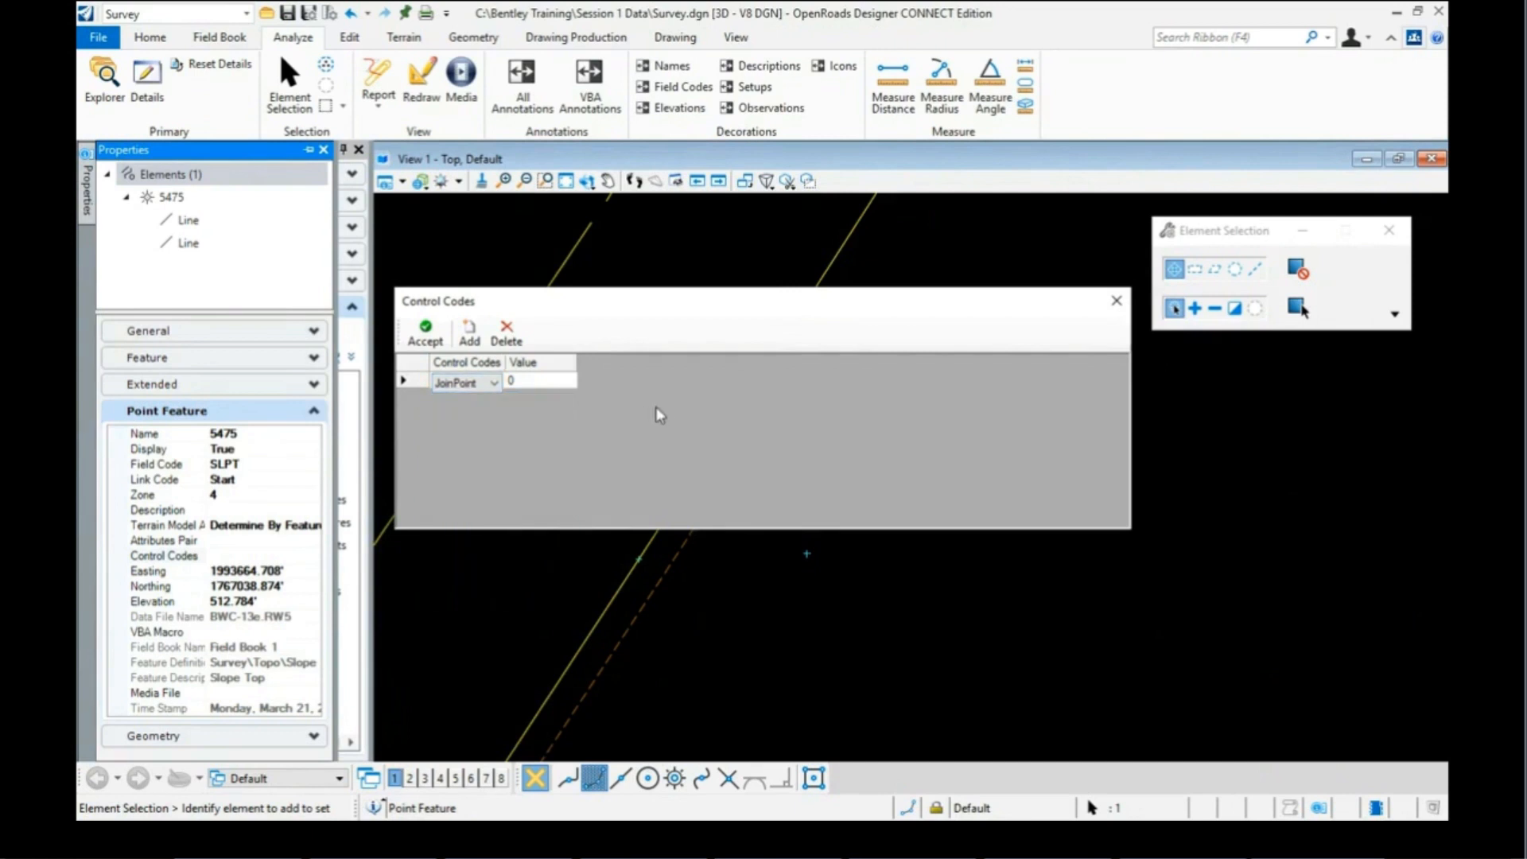
click(524, 384)
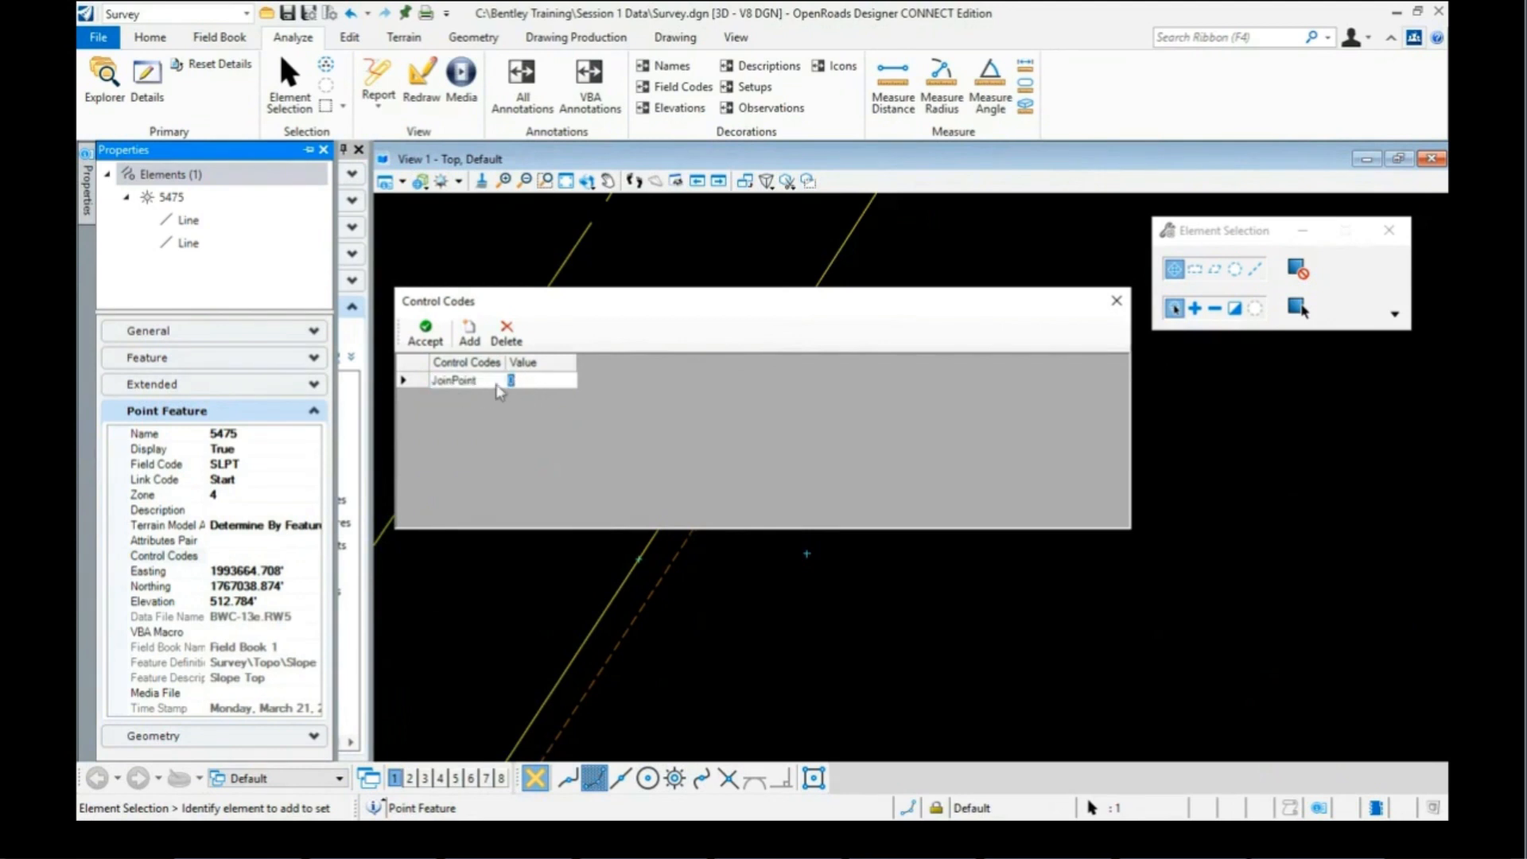
text(5278)
click(415, 343)
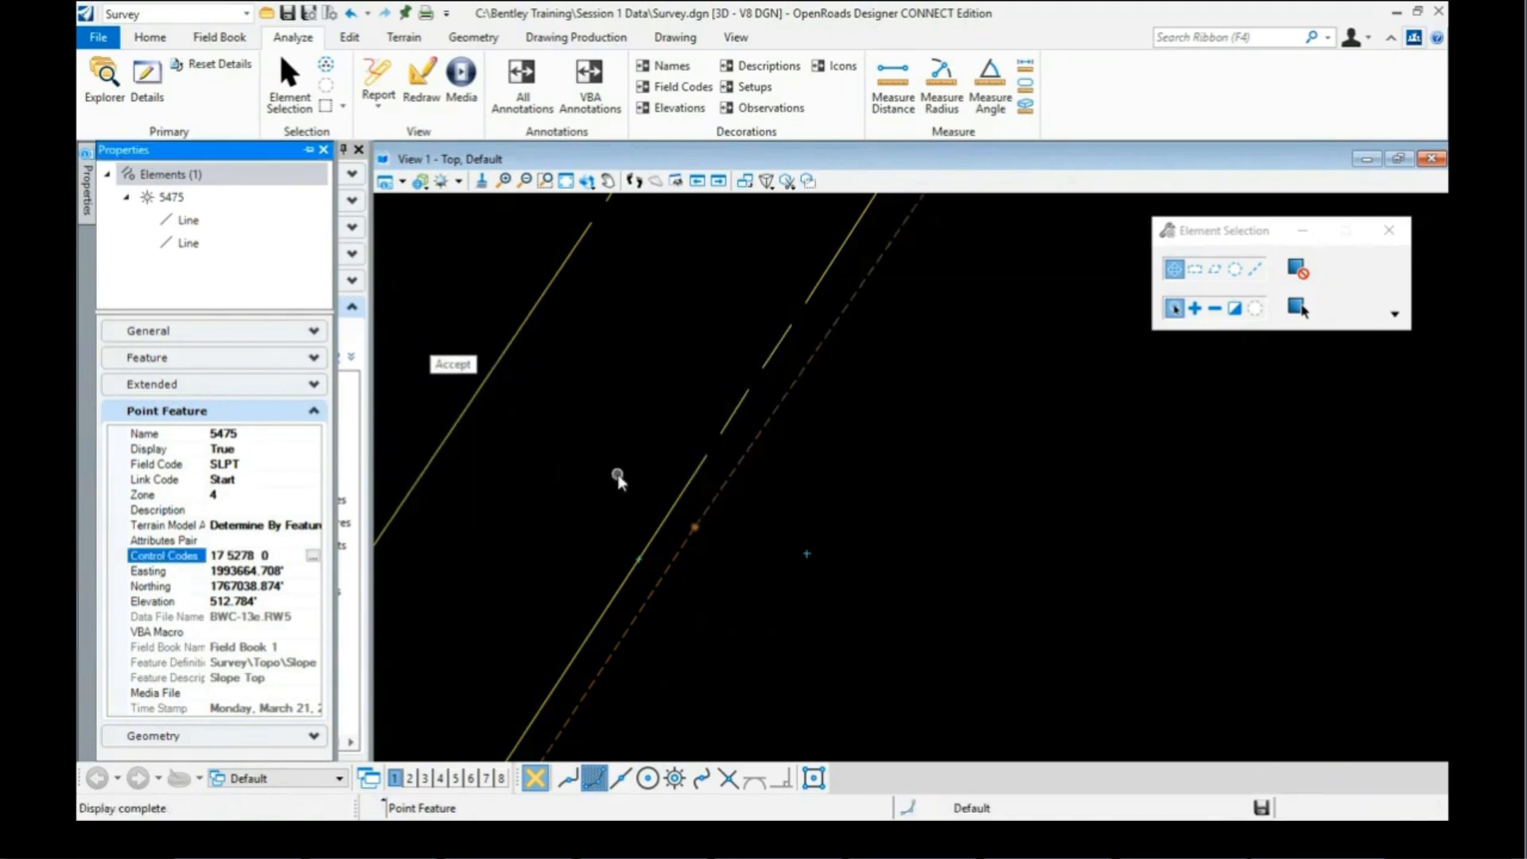
scroll(691, 469, down, 4)
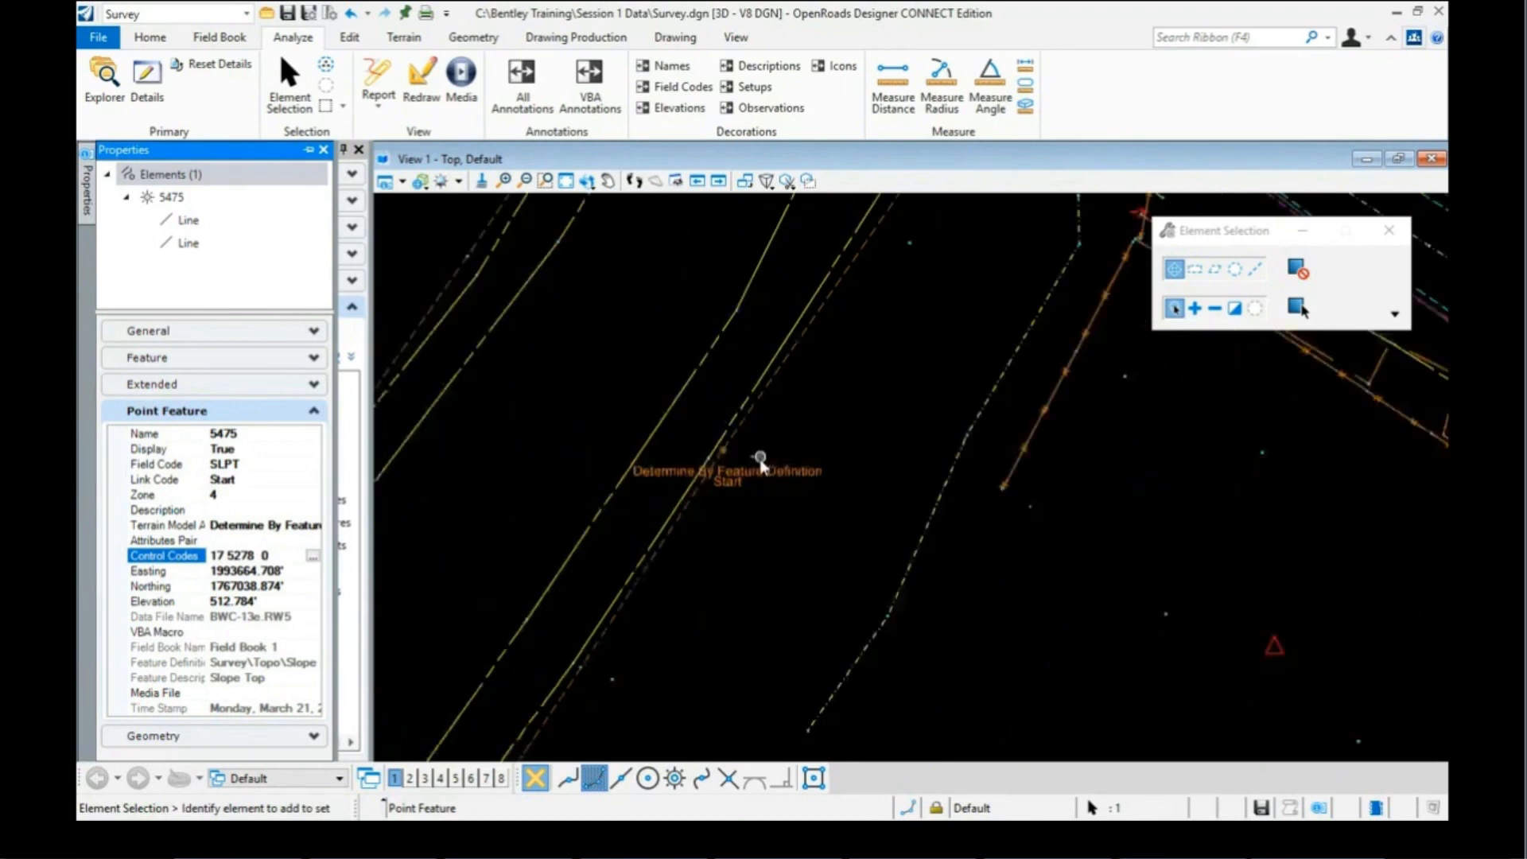
scroll(745, 467, down, 2)
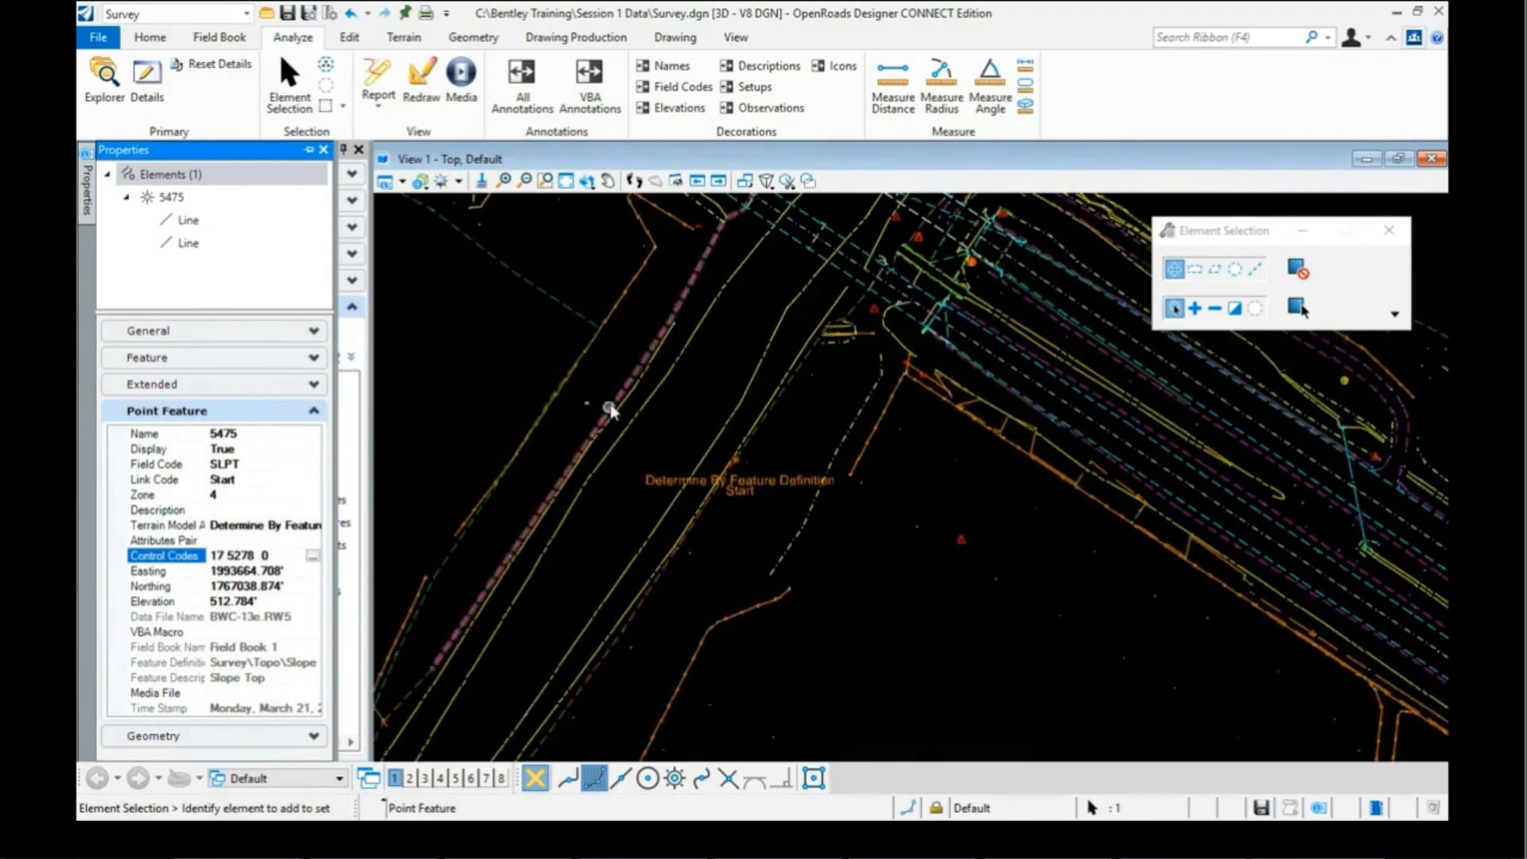
mouse_move(612, 407)
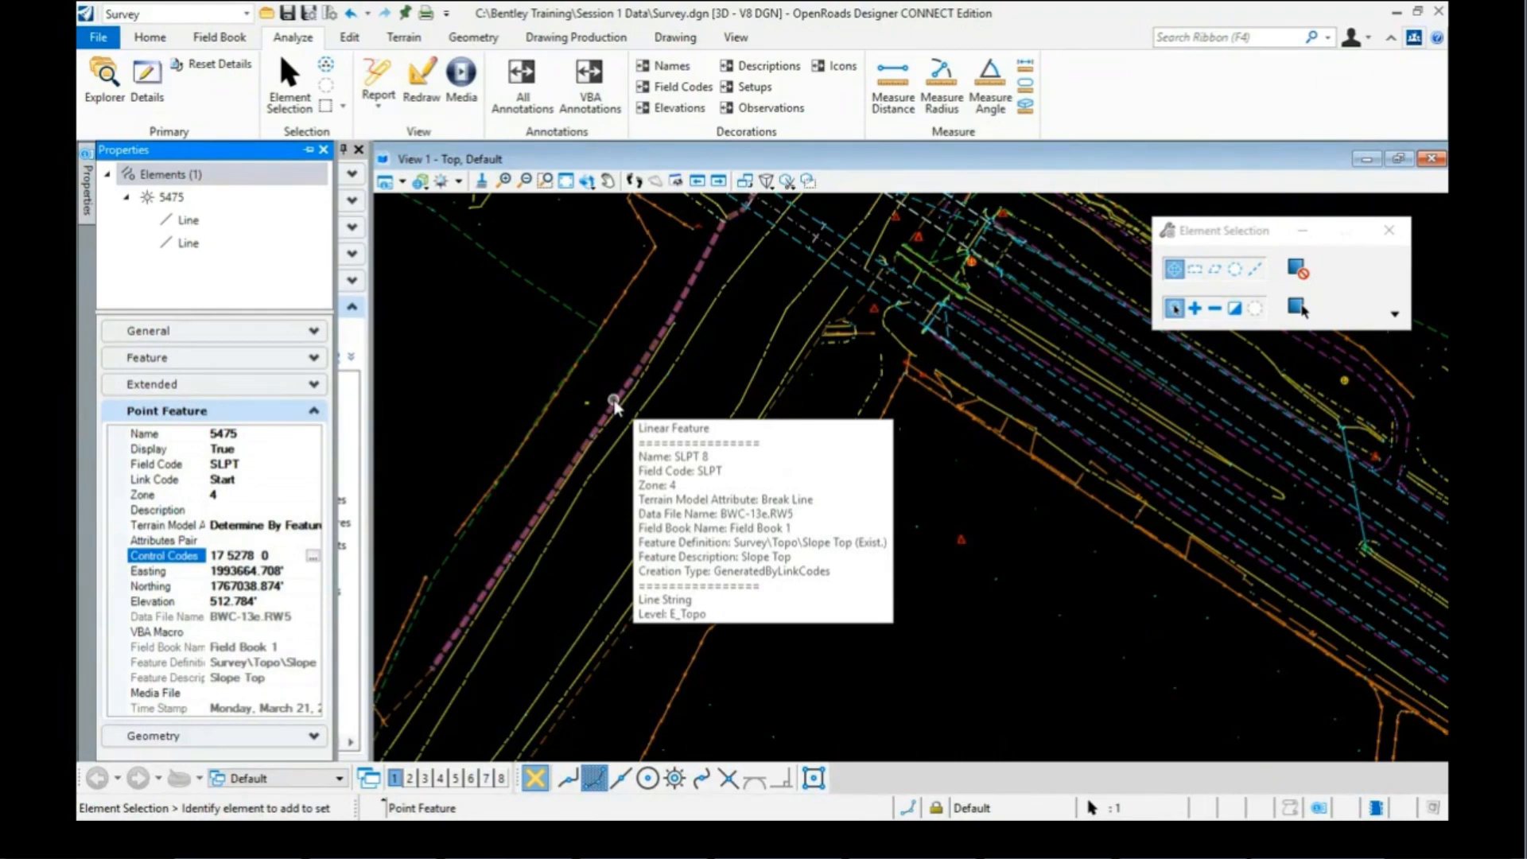
mouse_move(765, 427)
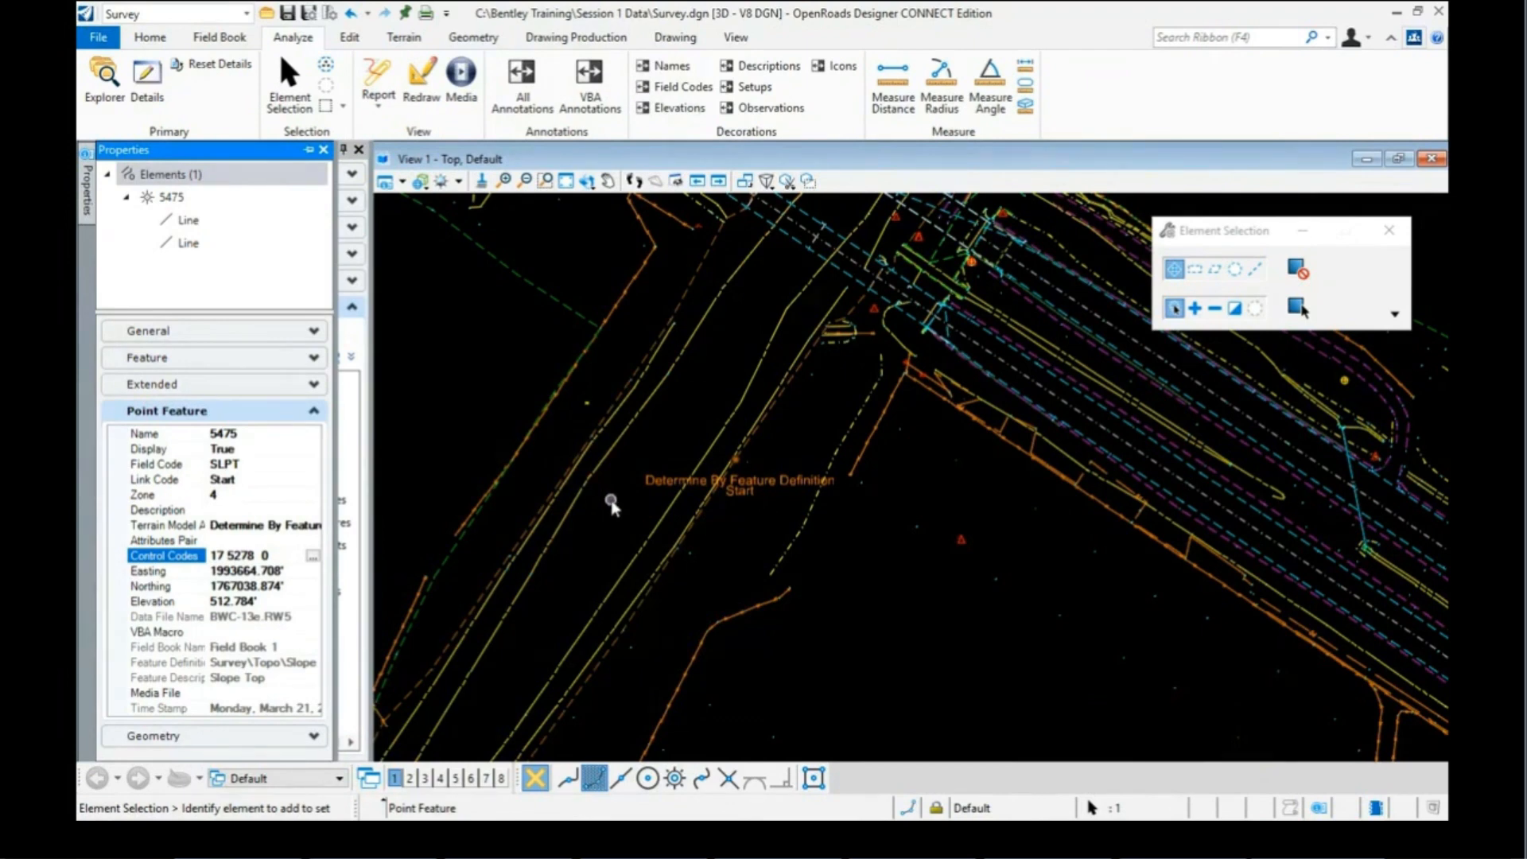
scroll(613, 503, down, 1)
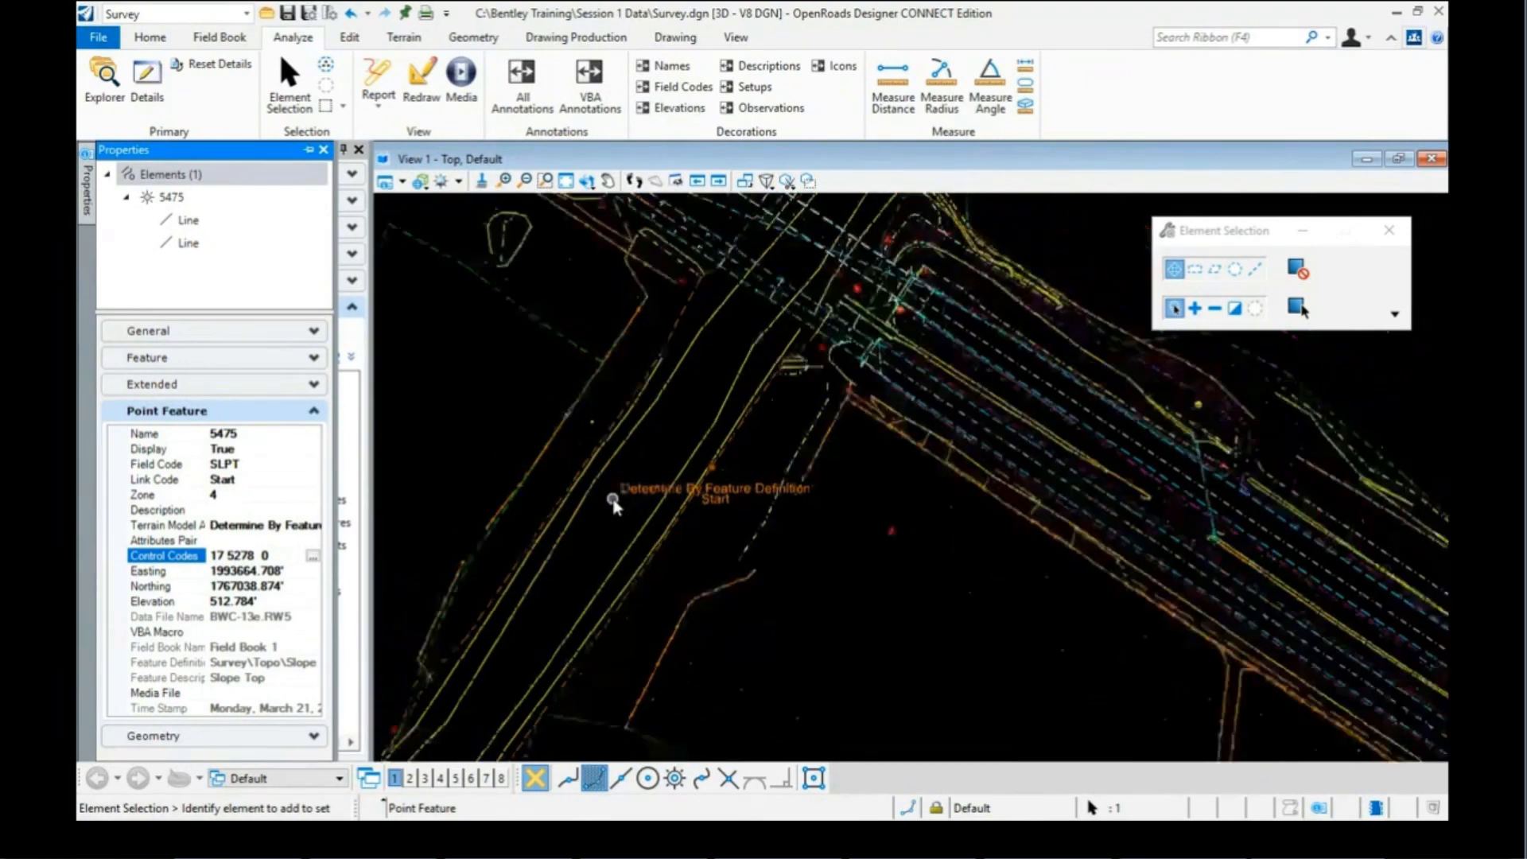
scroll(620, 500, down, 1)
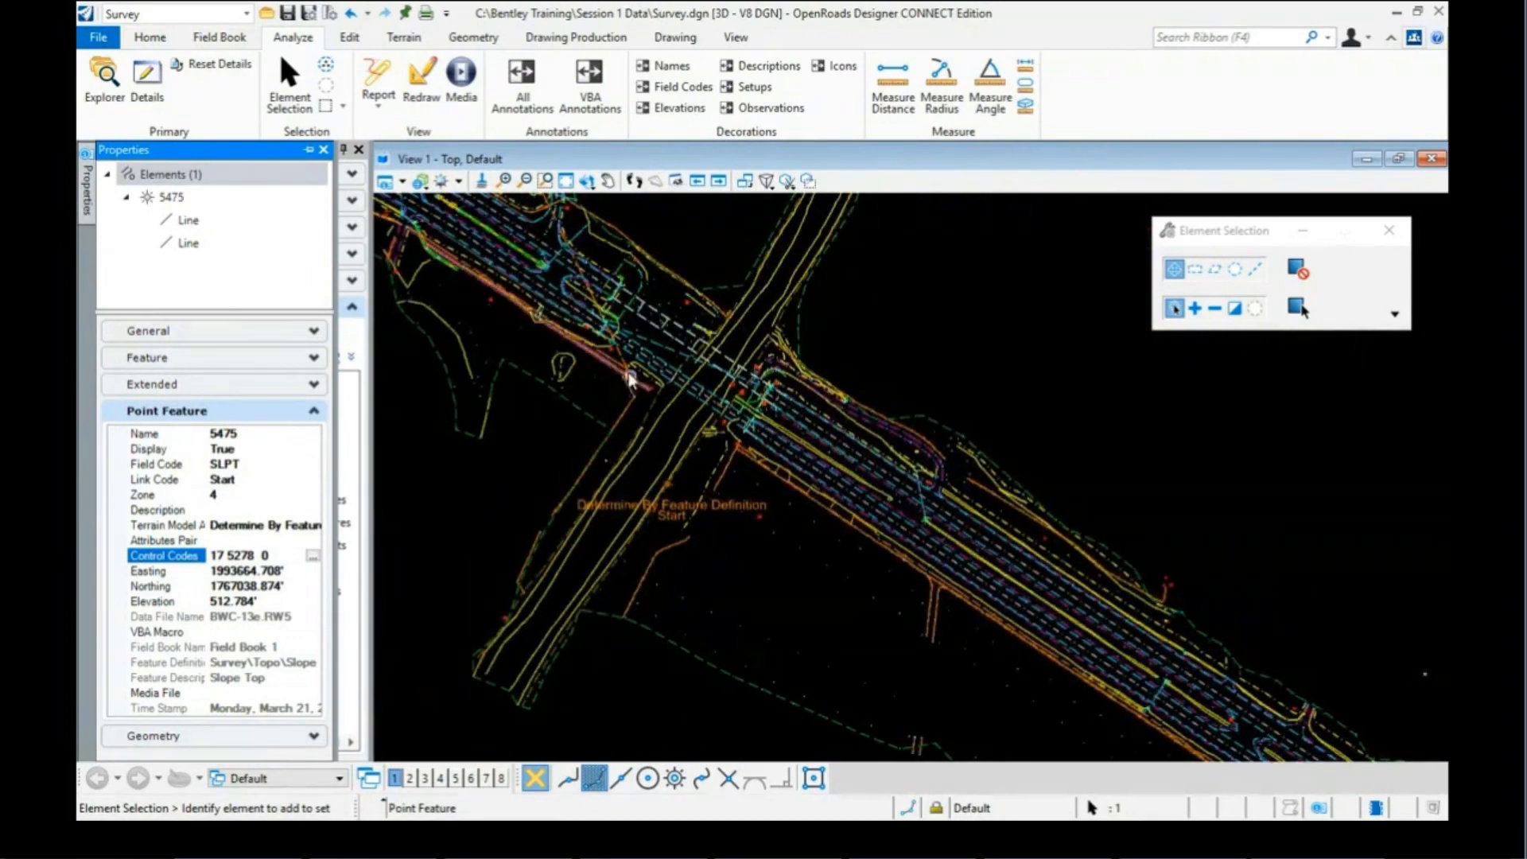
scroll(633, 319, up, 1)
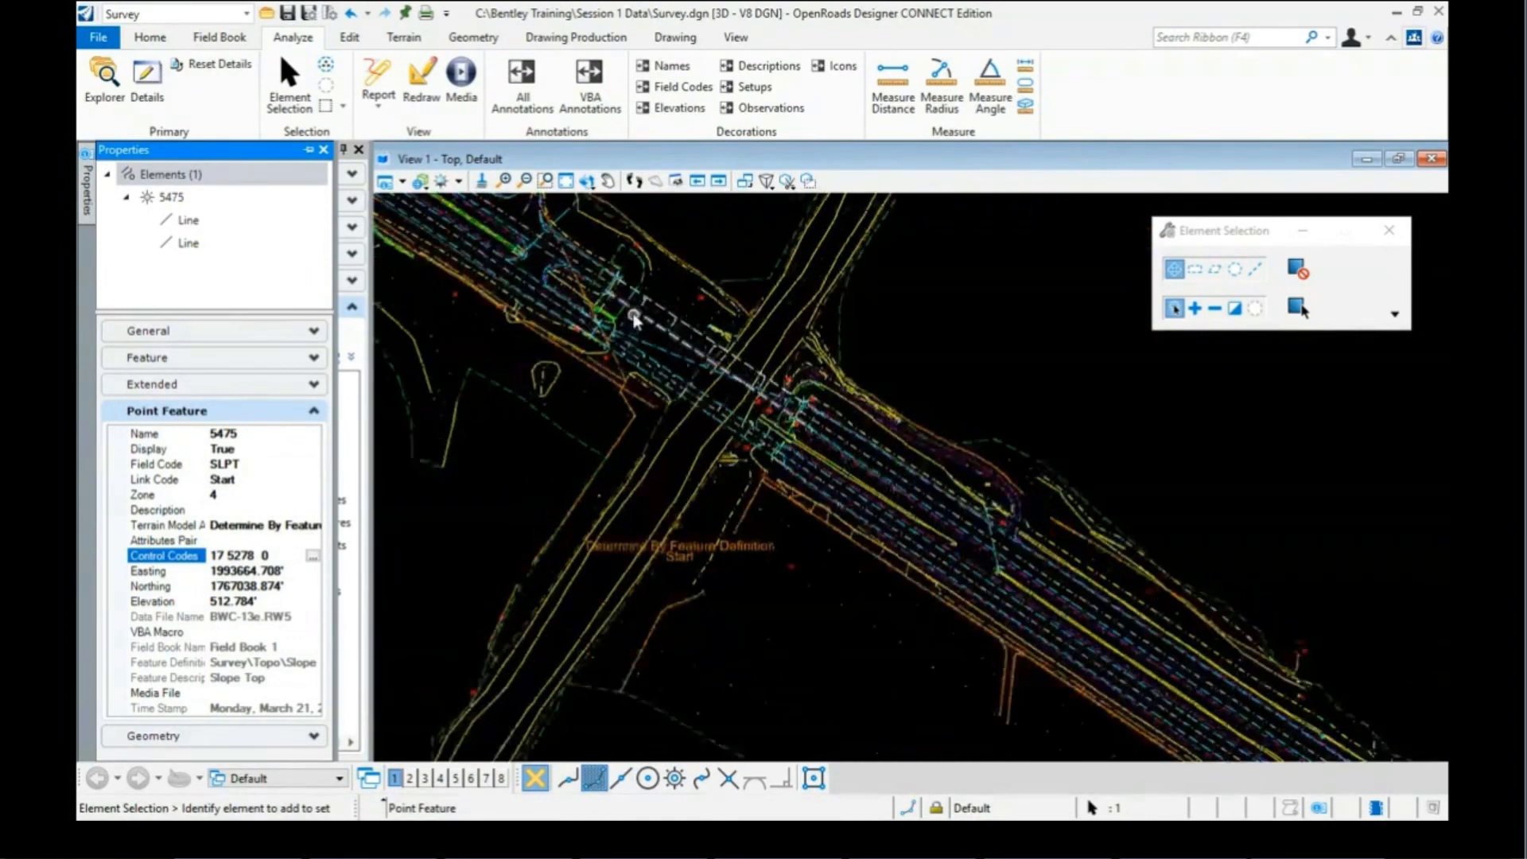
scroll(635, 318, up, 3)
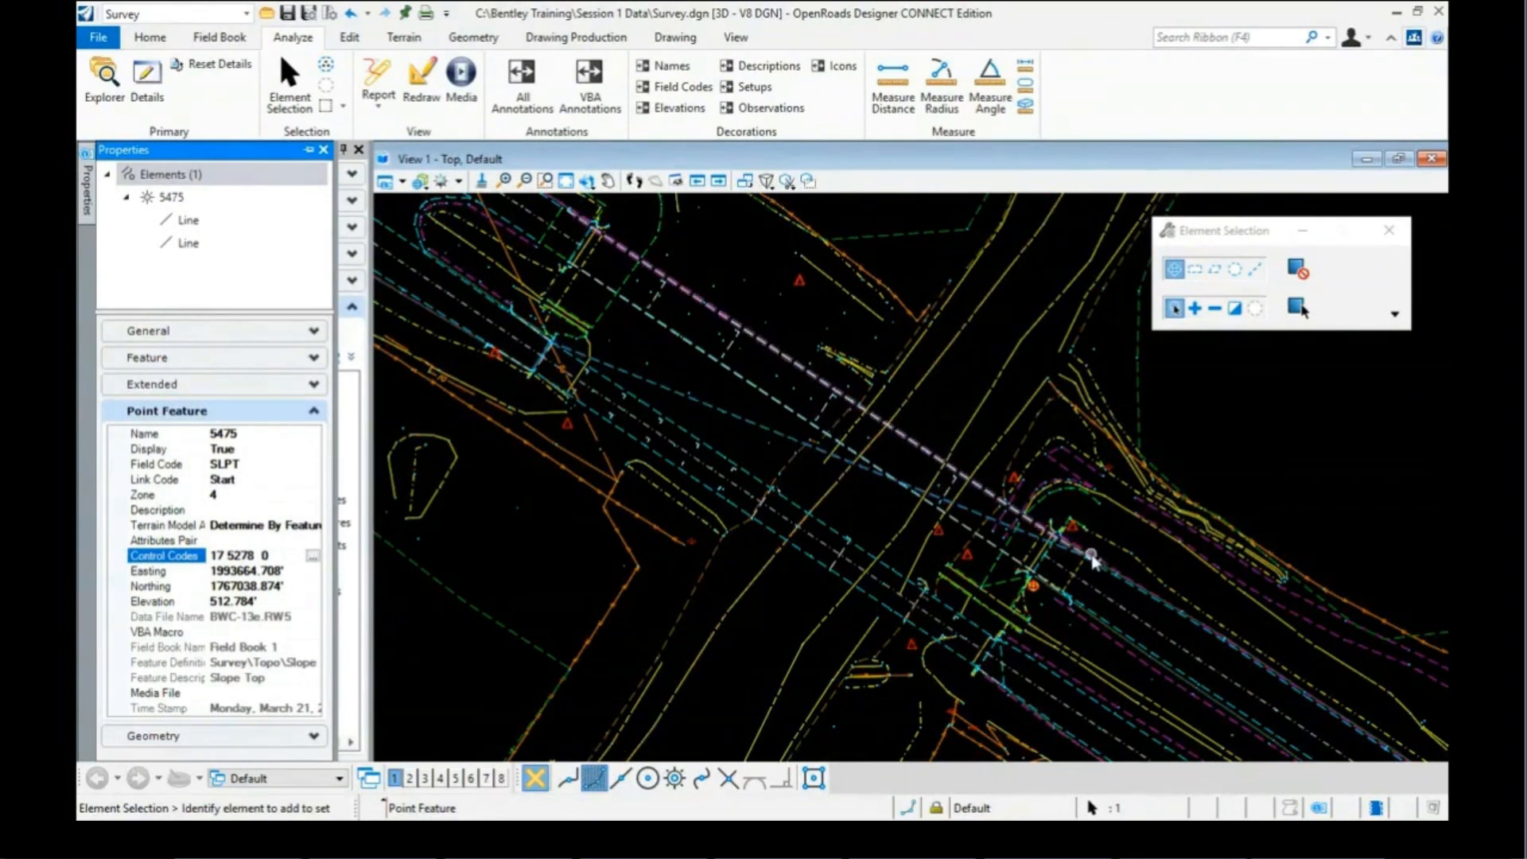
mouse_move(1080, 554)
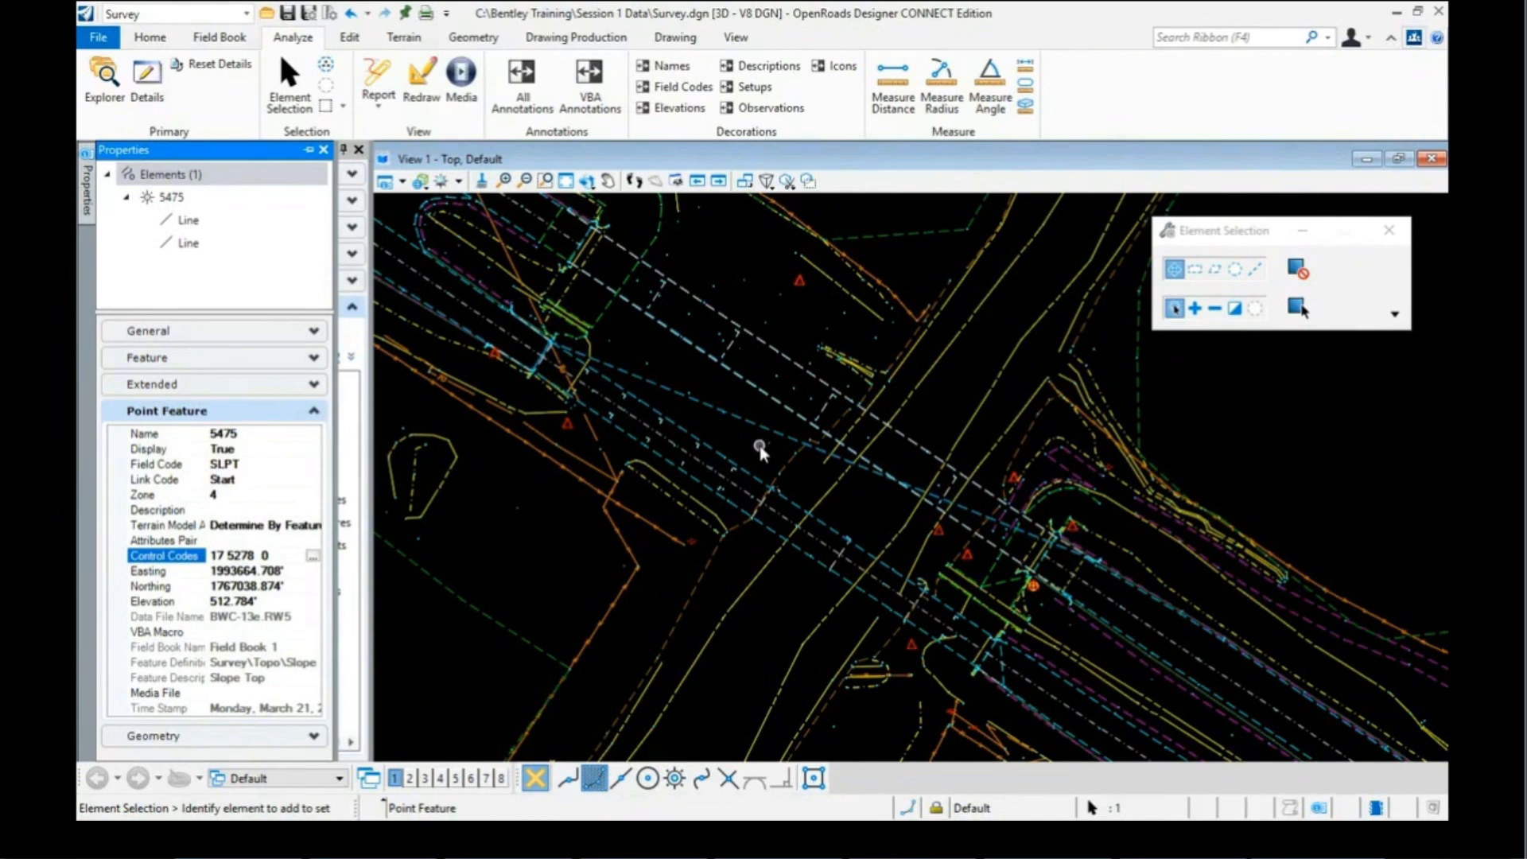
mouse_move(753, 429)
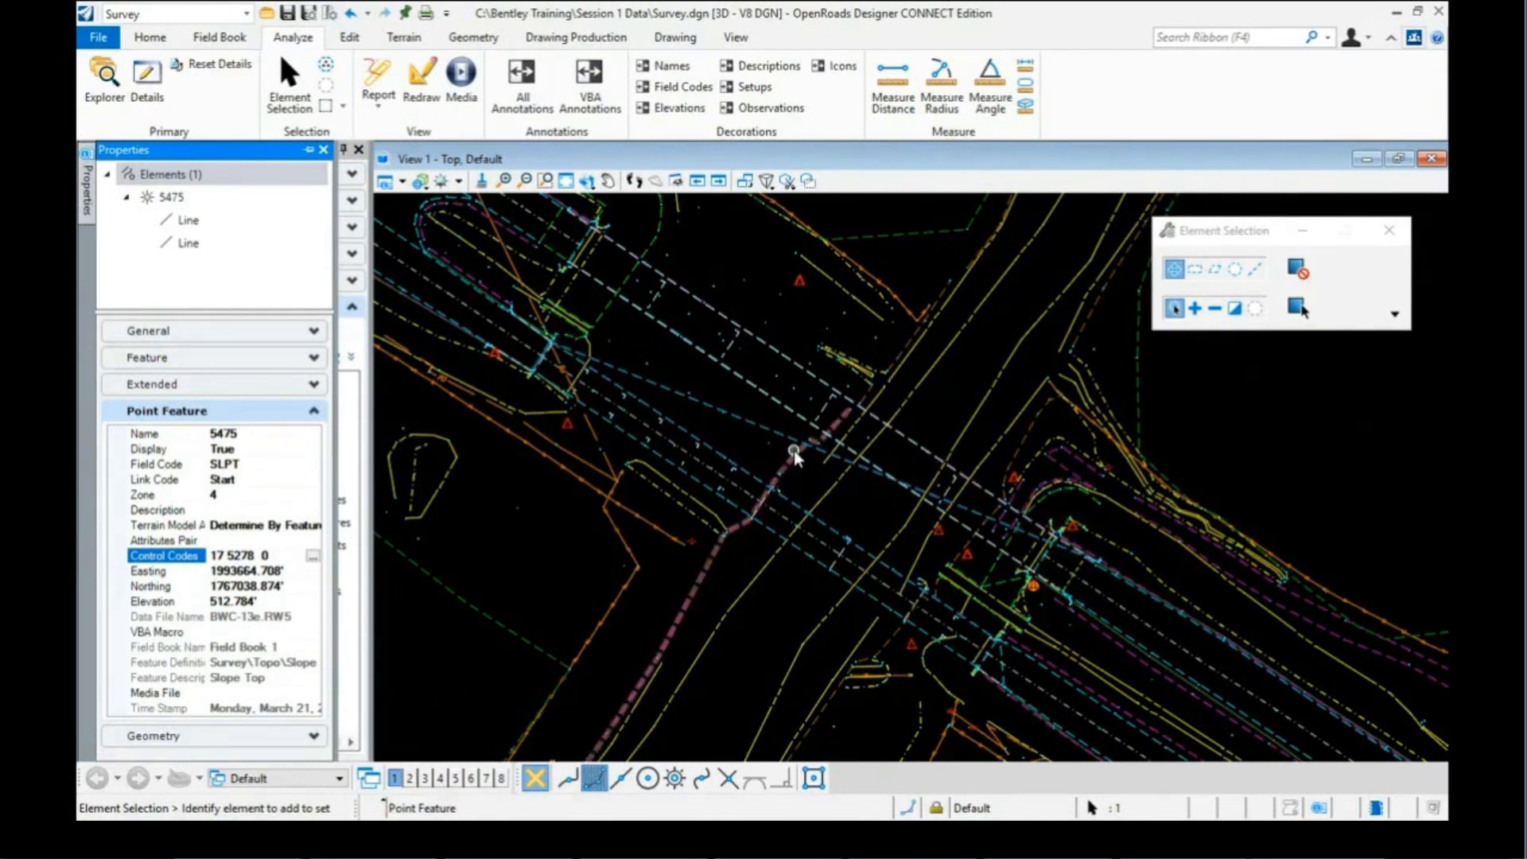
click(663, 388)
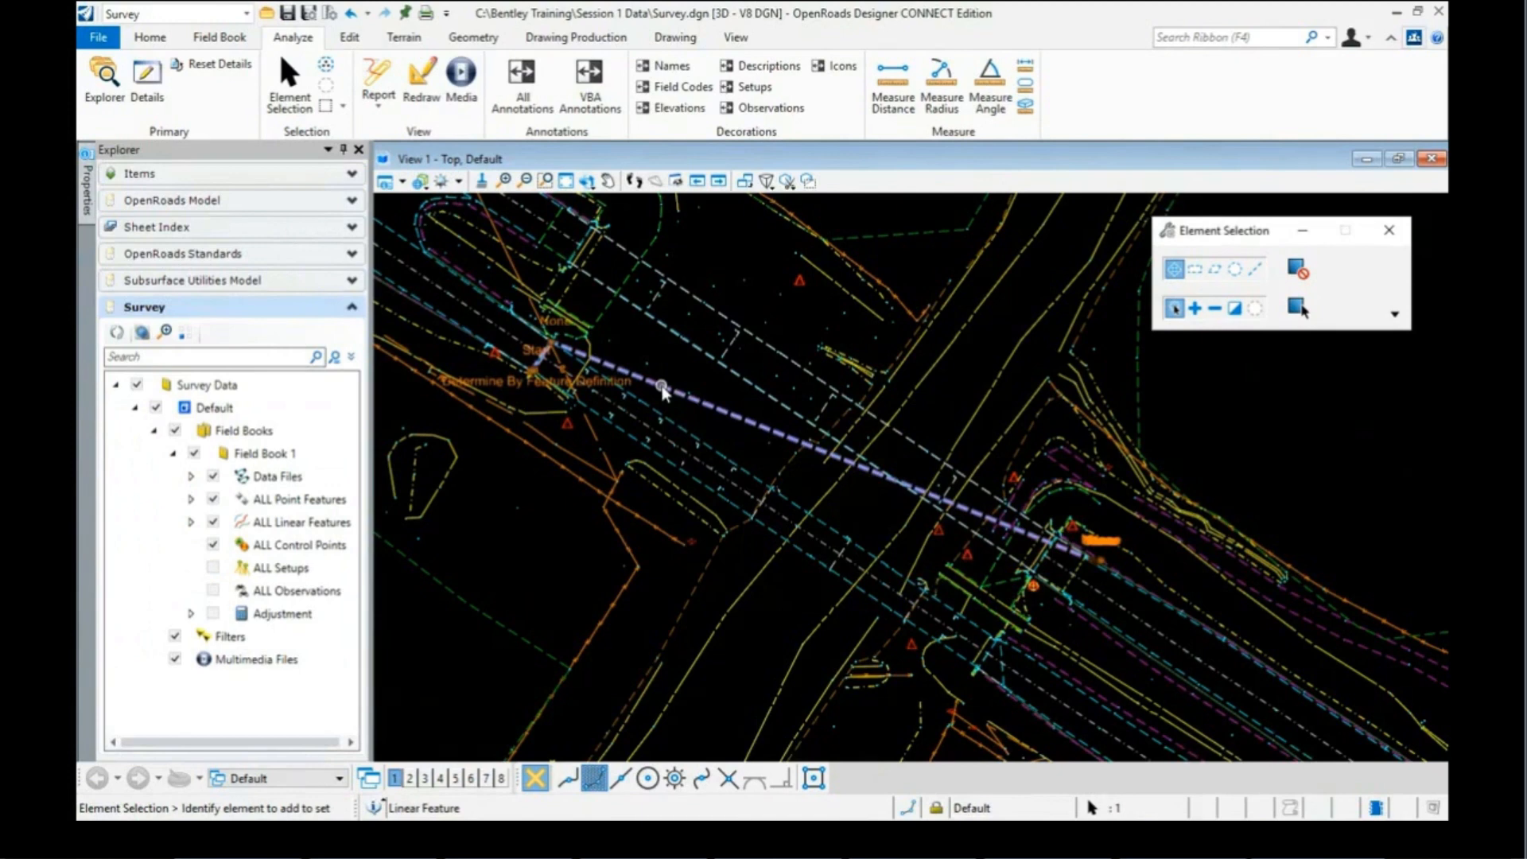
click(662, 390)
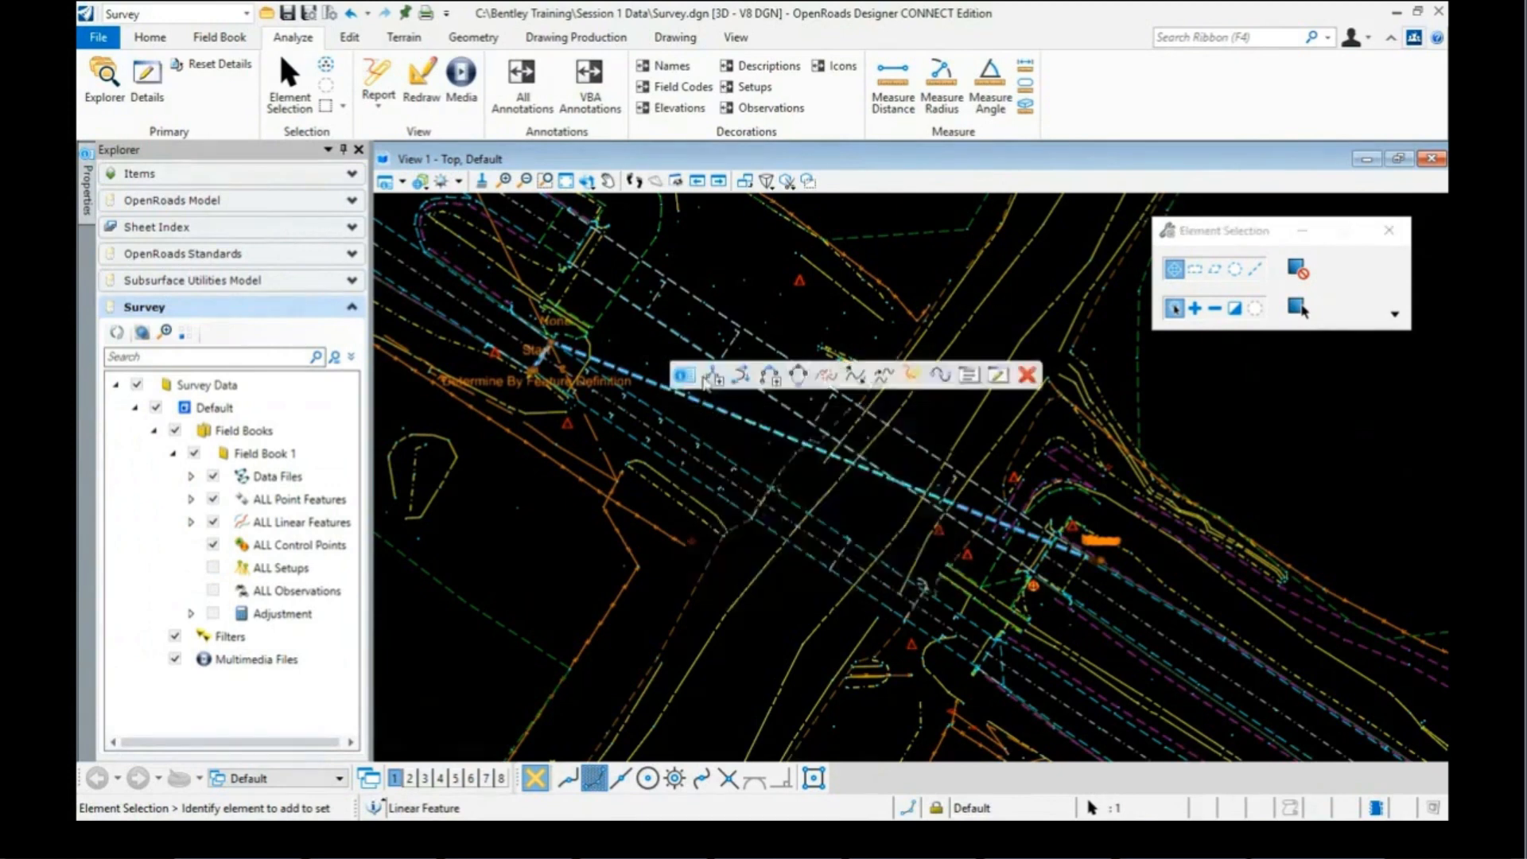
click(941, 376)
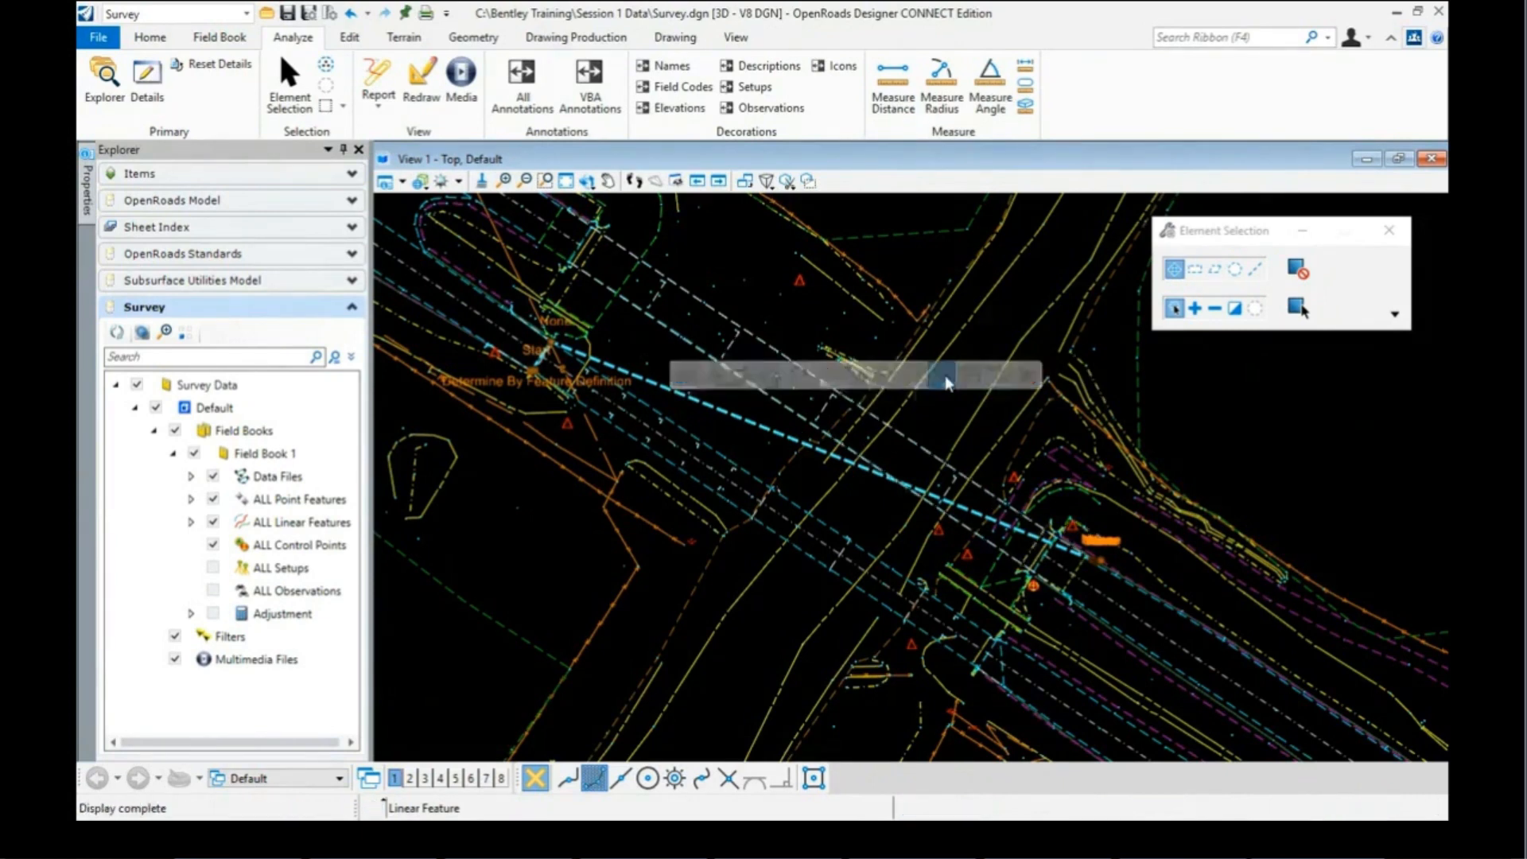
mouse_move(670, 395)
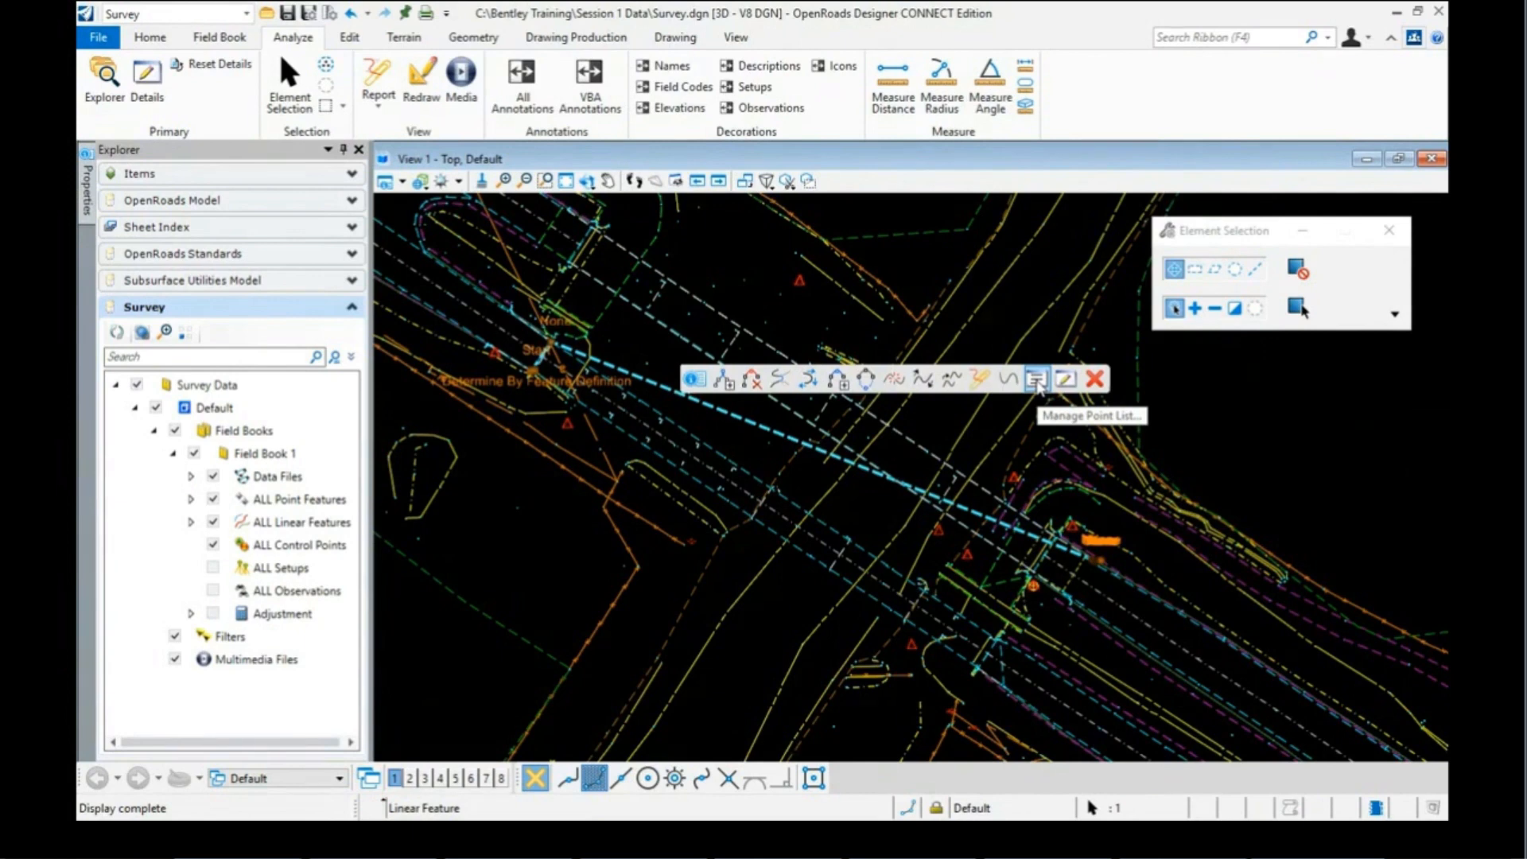
click(1036, 379)
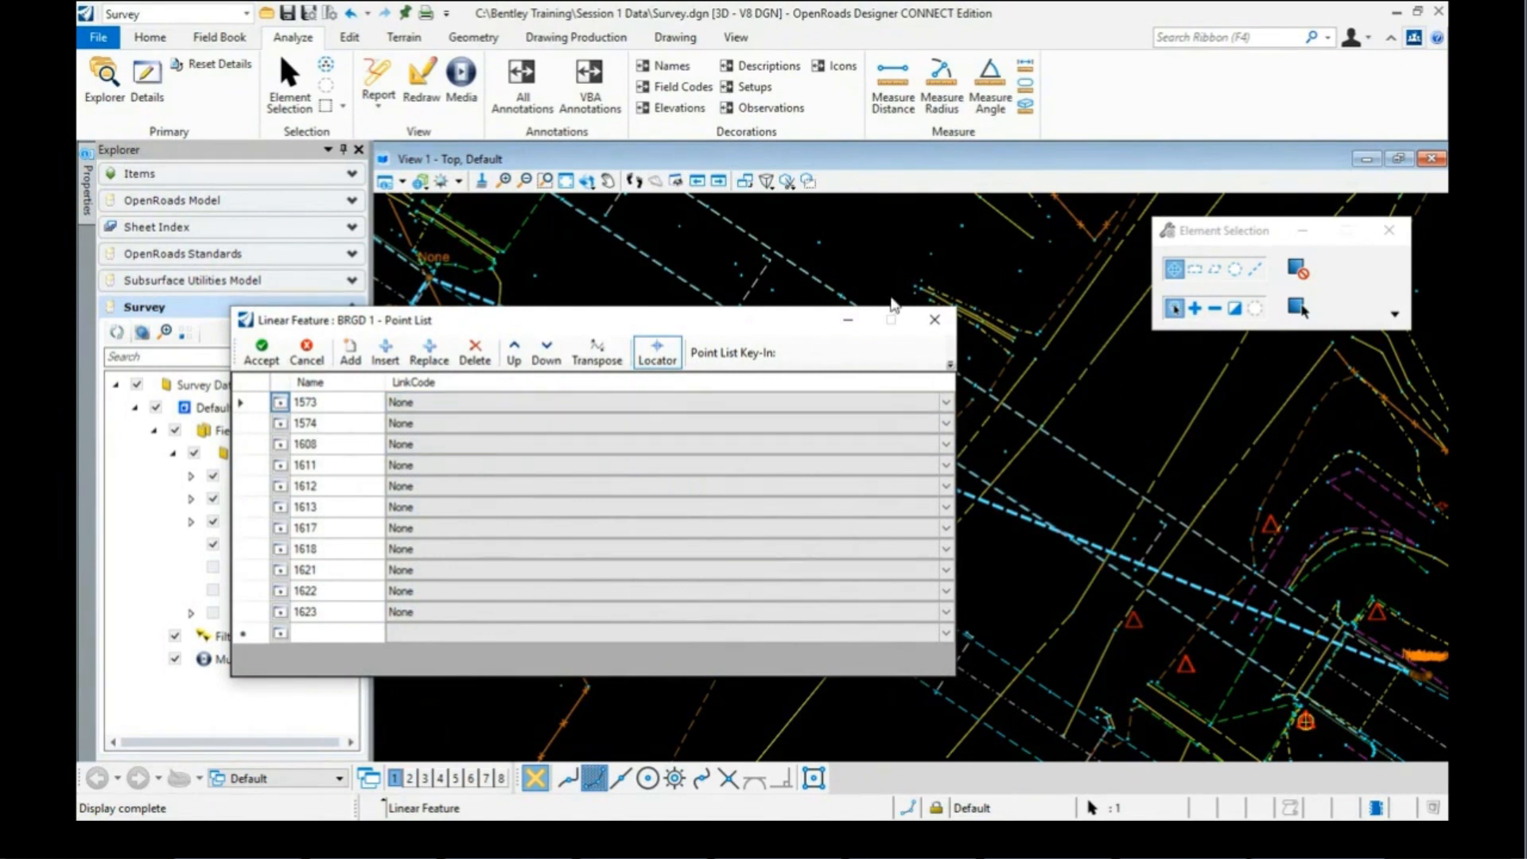
click(934, 320)
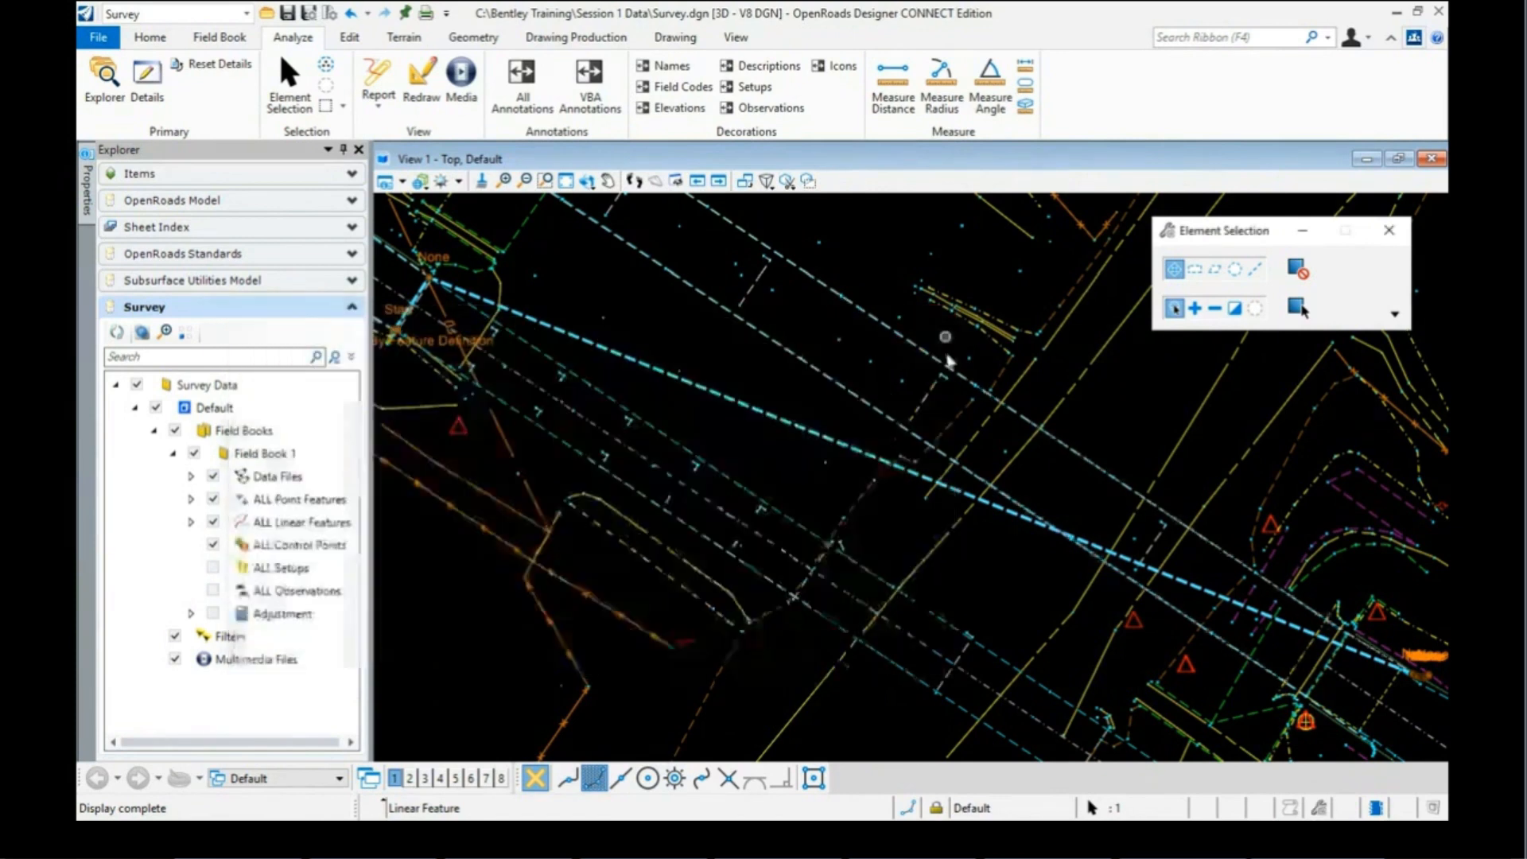
Step: Zoom to the bridge deck and select the blue dashed BRGD 1 linear feature
scroll(912, 416, up, 2)
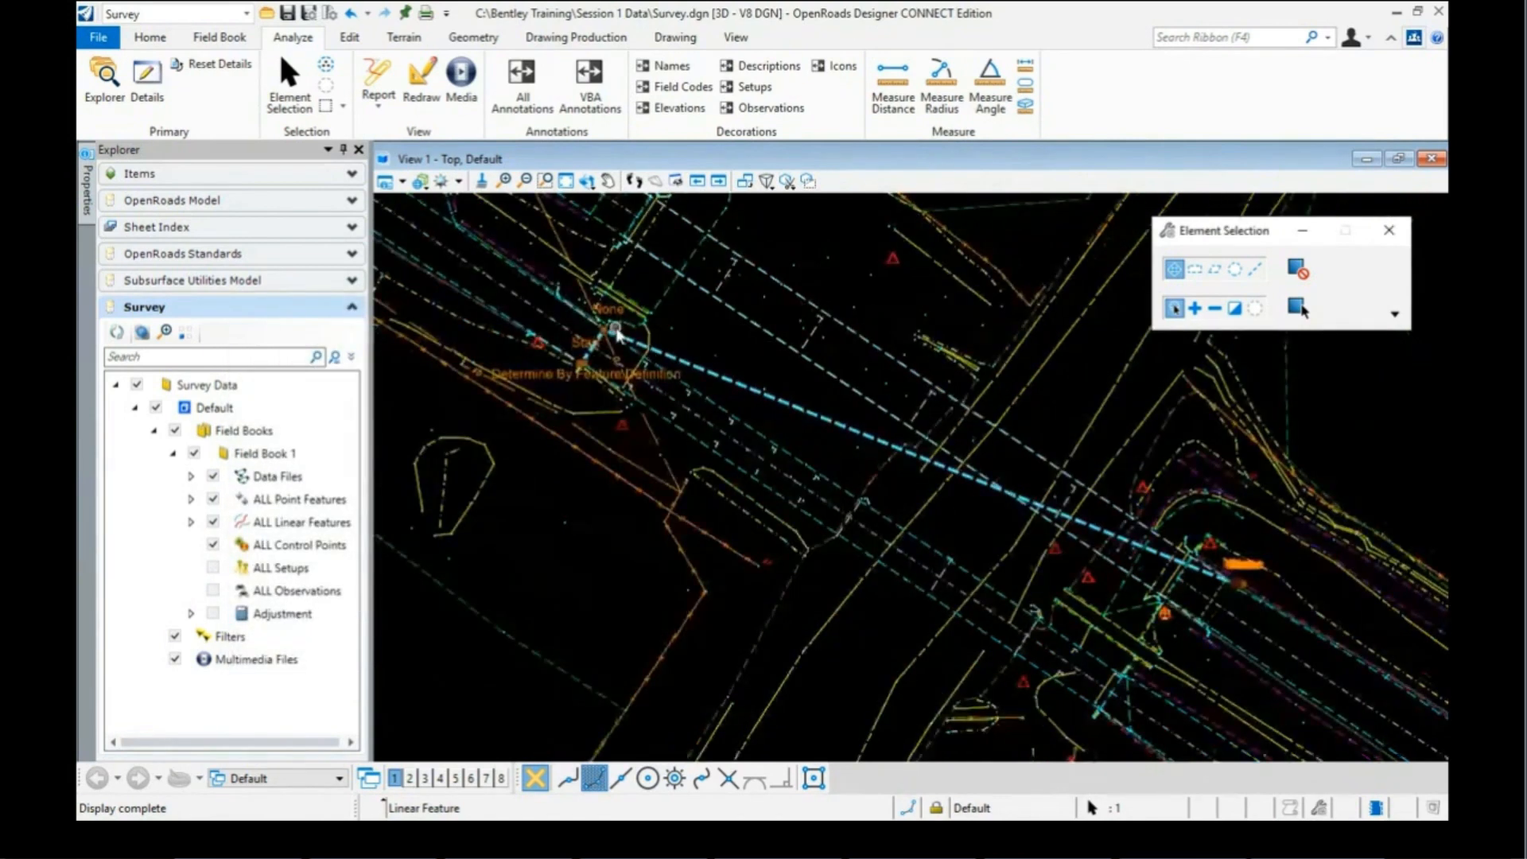
scroll(584, 359, up, 1)
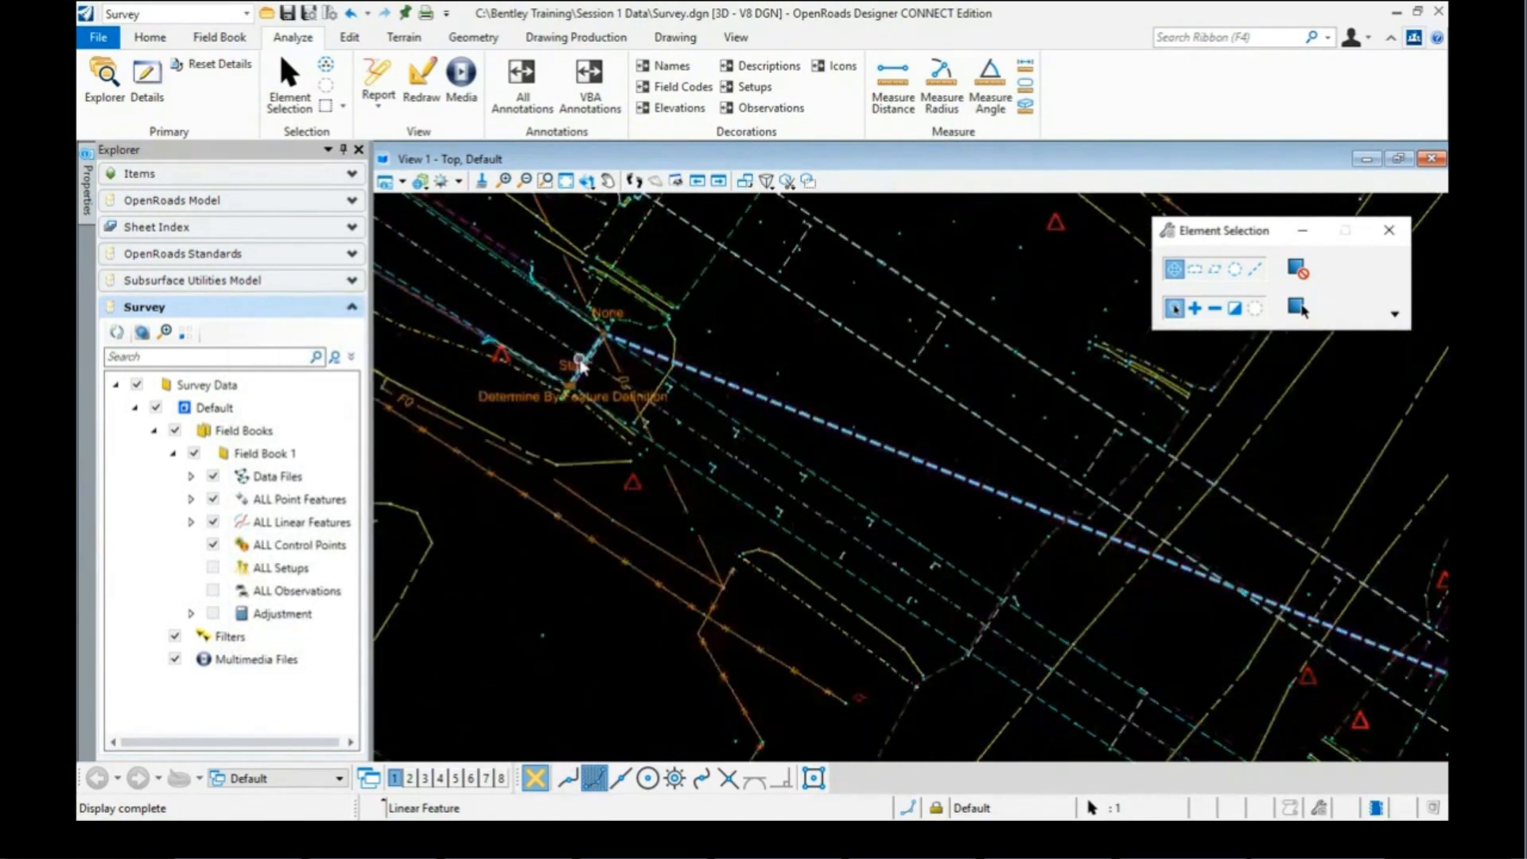
scroll(581, 366, down, 1)
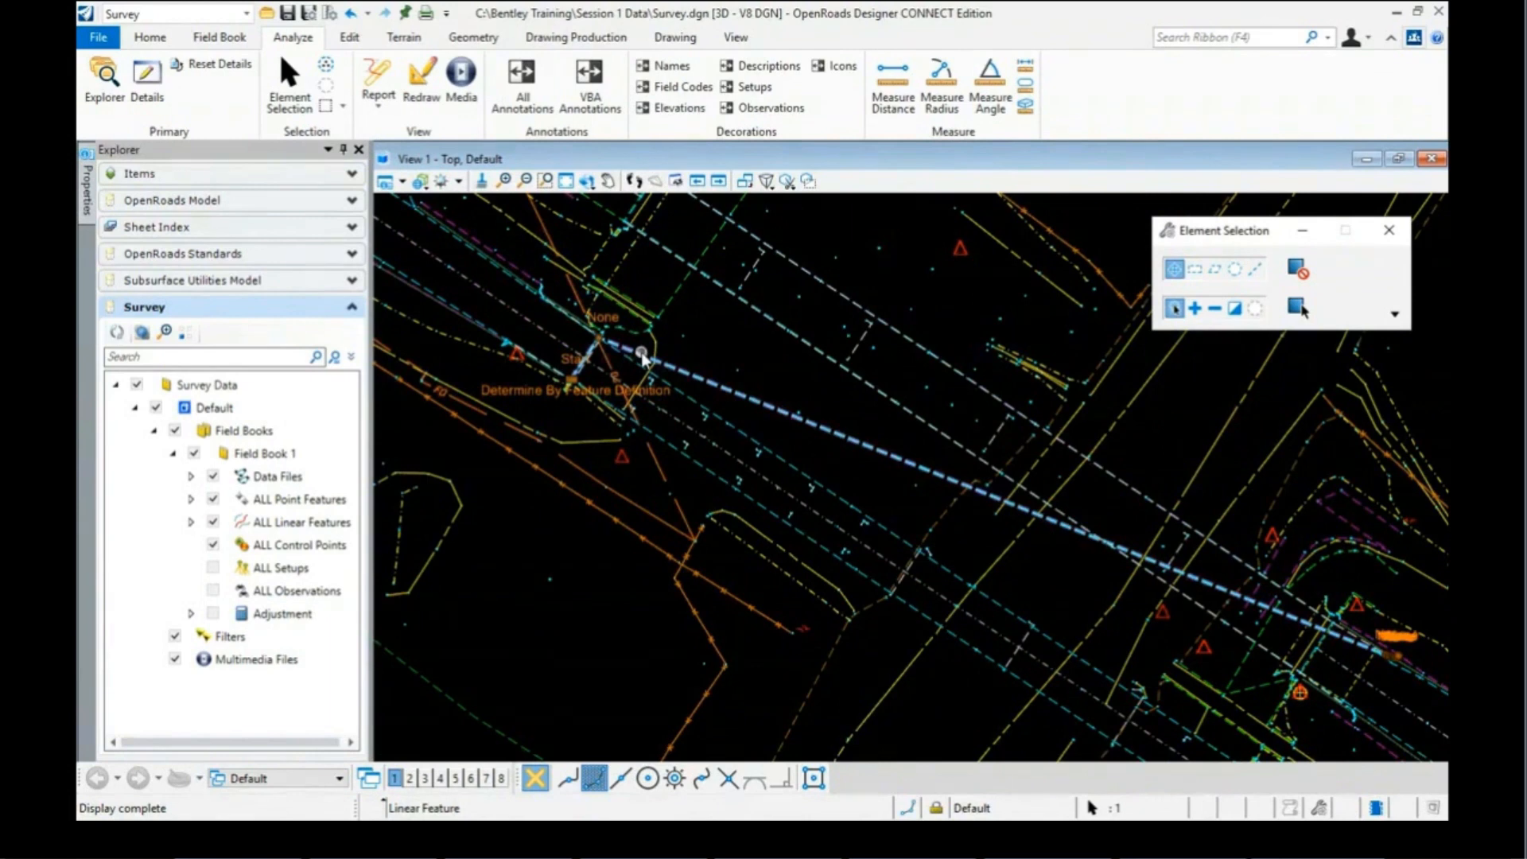
click(732, 395)
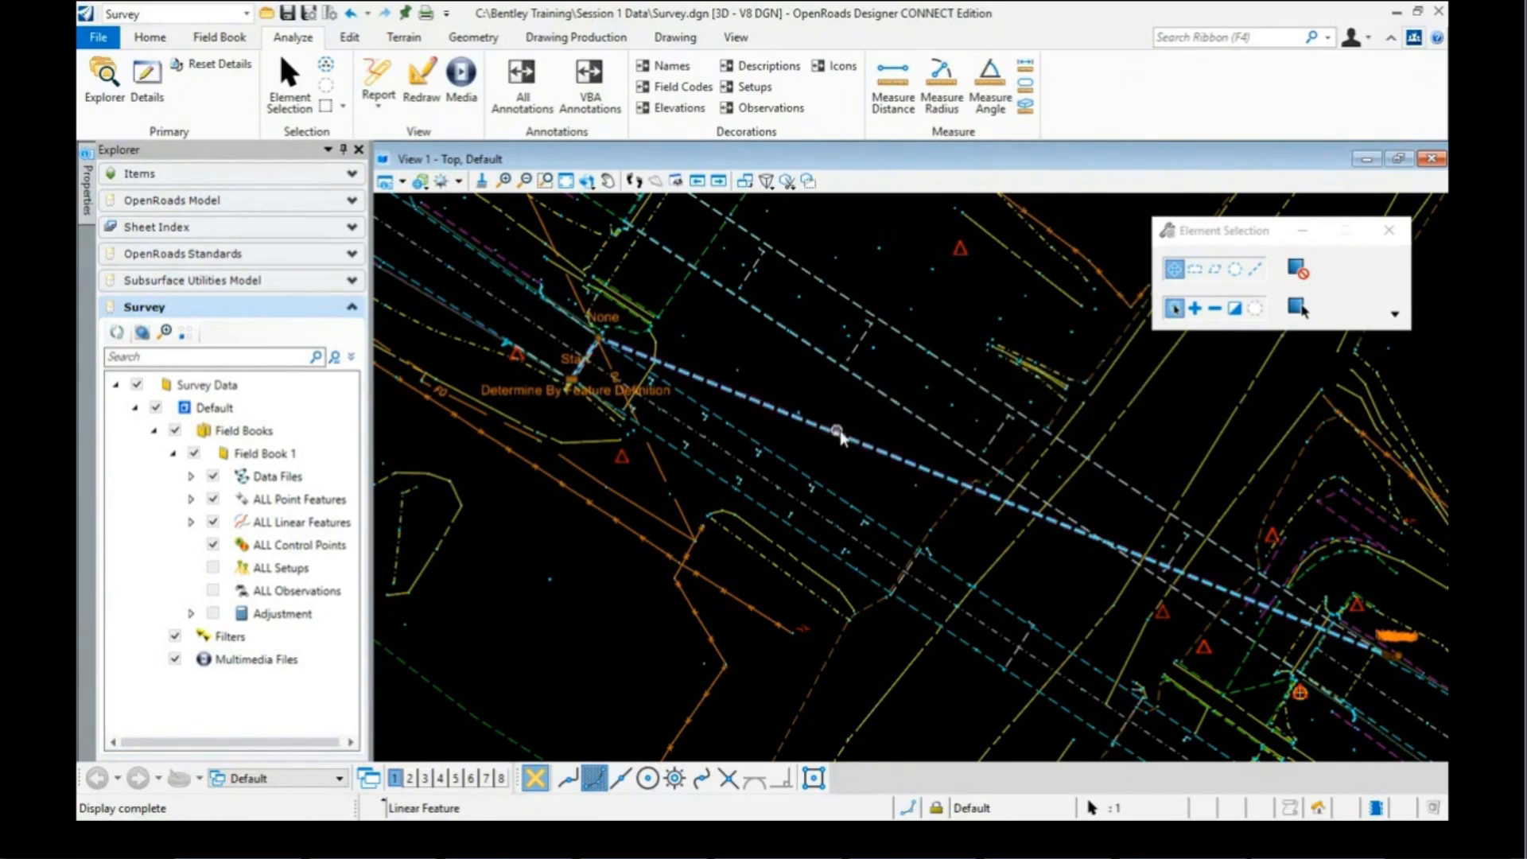
mouse_move(840, 433)
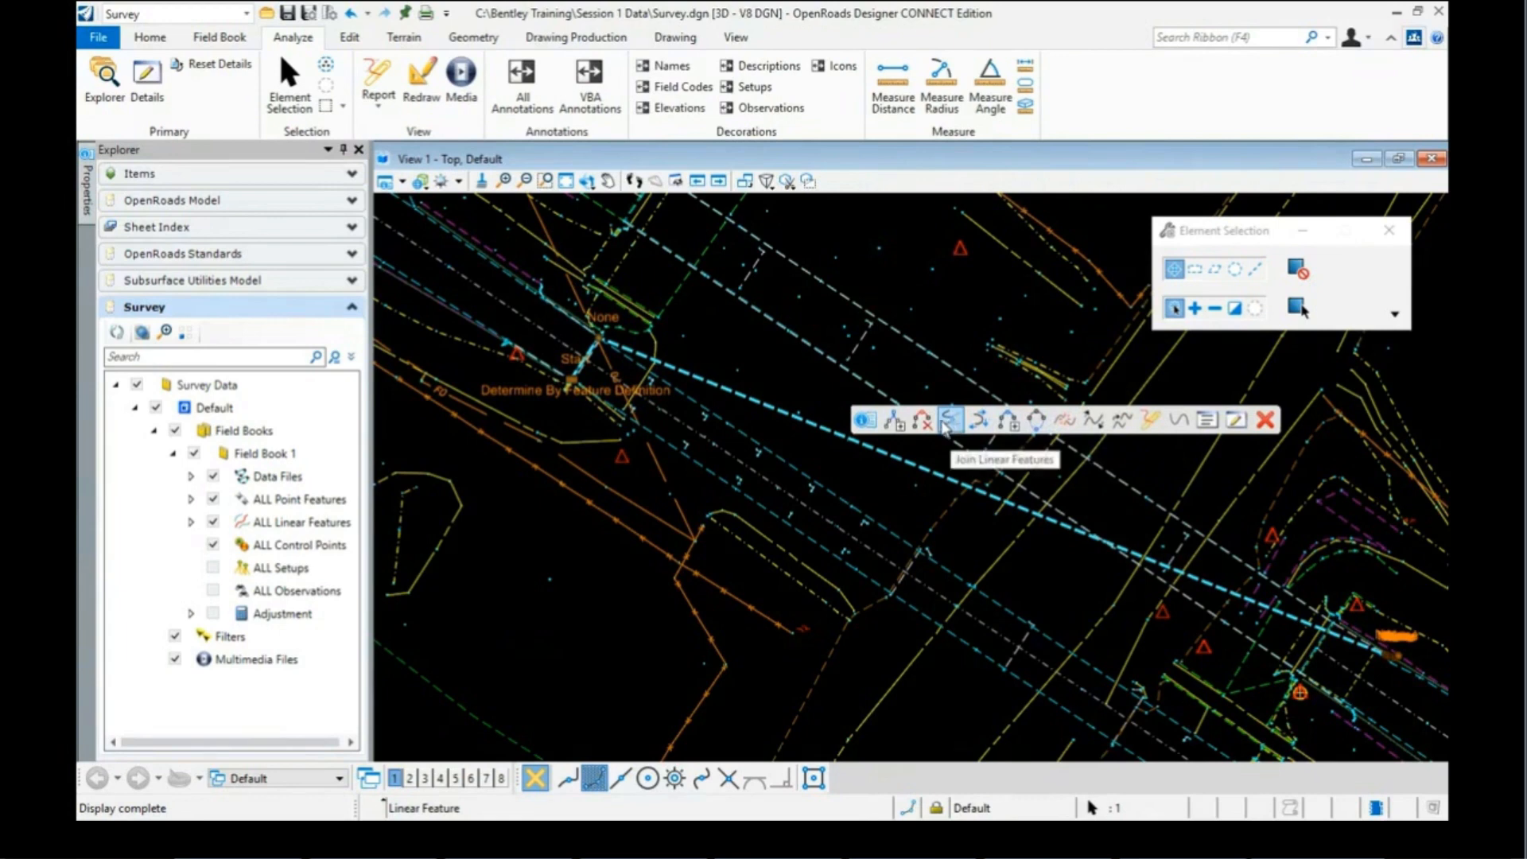
Step: Break the BRGD 1 line at point 1574, creating the separate feature BRGD 1 14
click(1065, 420)
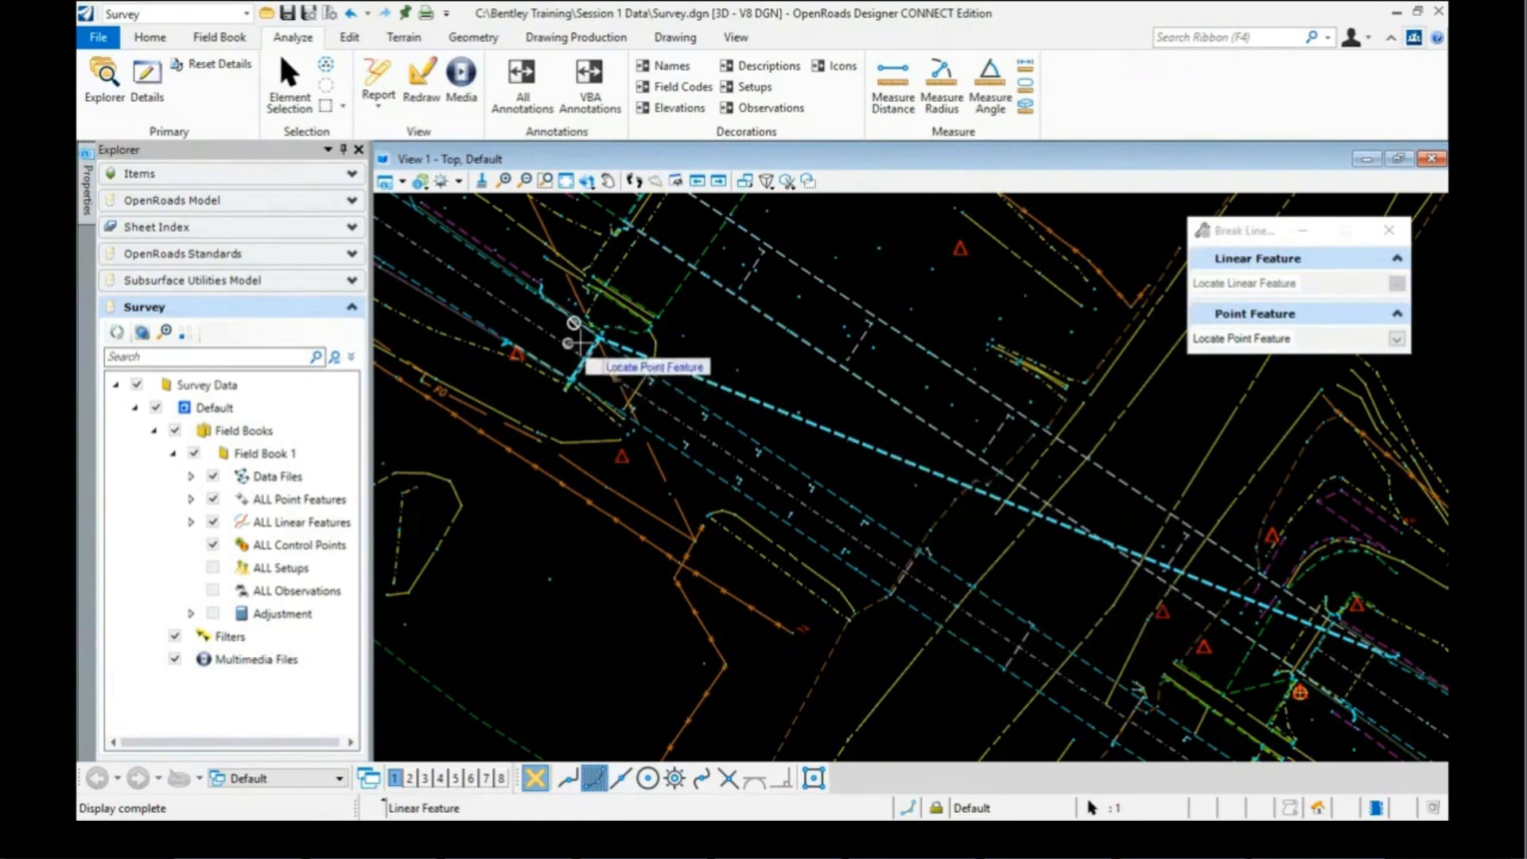
scroll(584, 338, up, 3)
scroll(585, 338, up, 5)
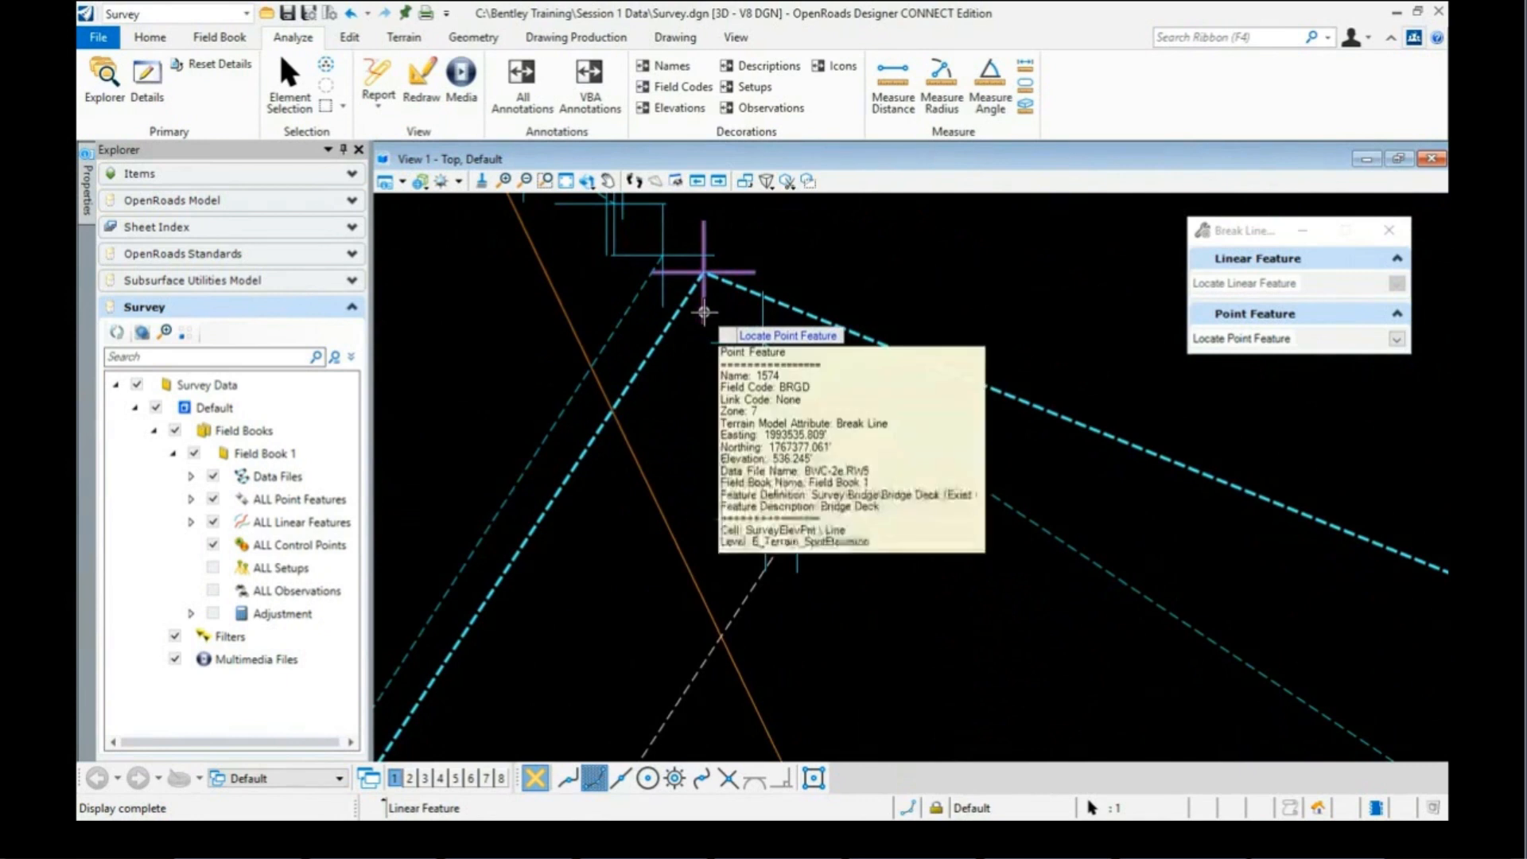
click(702, 310)
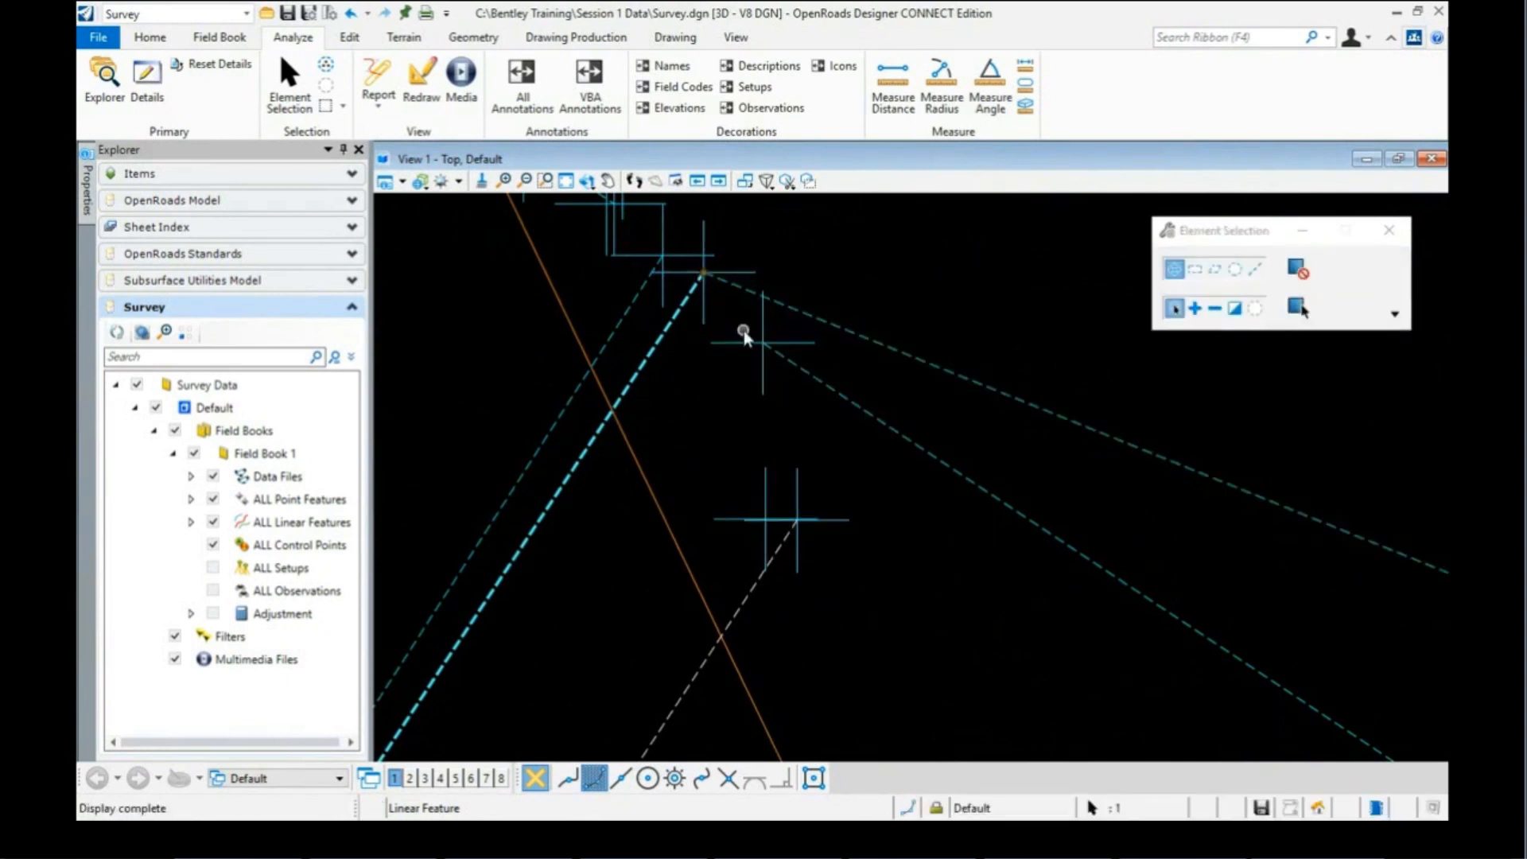
scroll(743, 331, down, 2)
scroll(713, 350, down, 3)
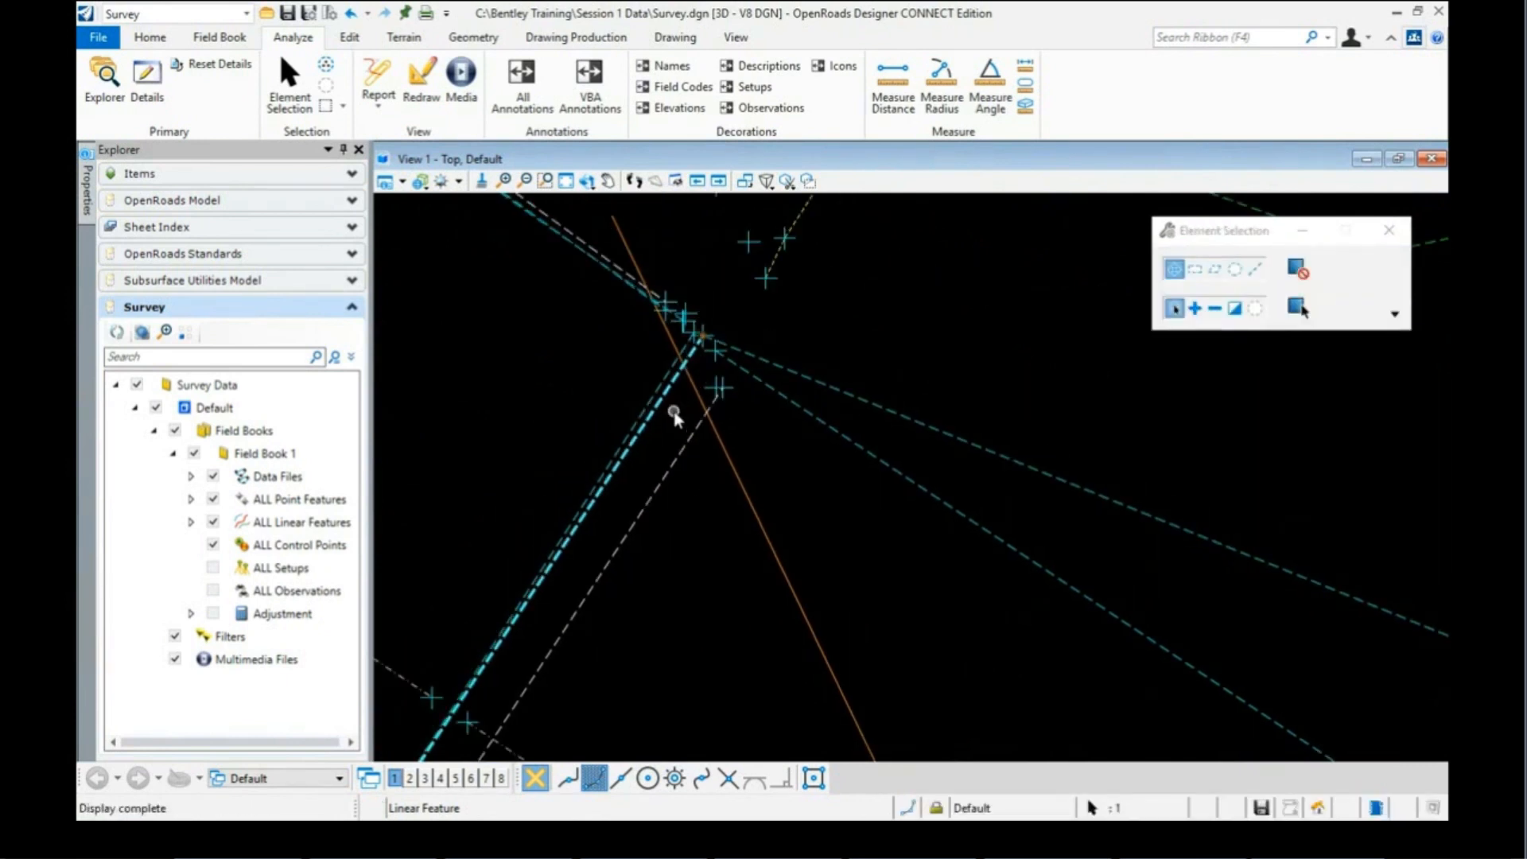
mouse_move(668, 400)
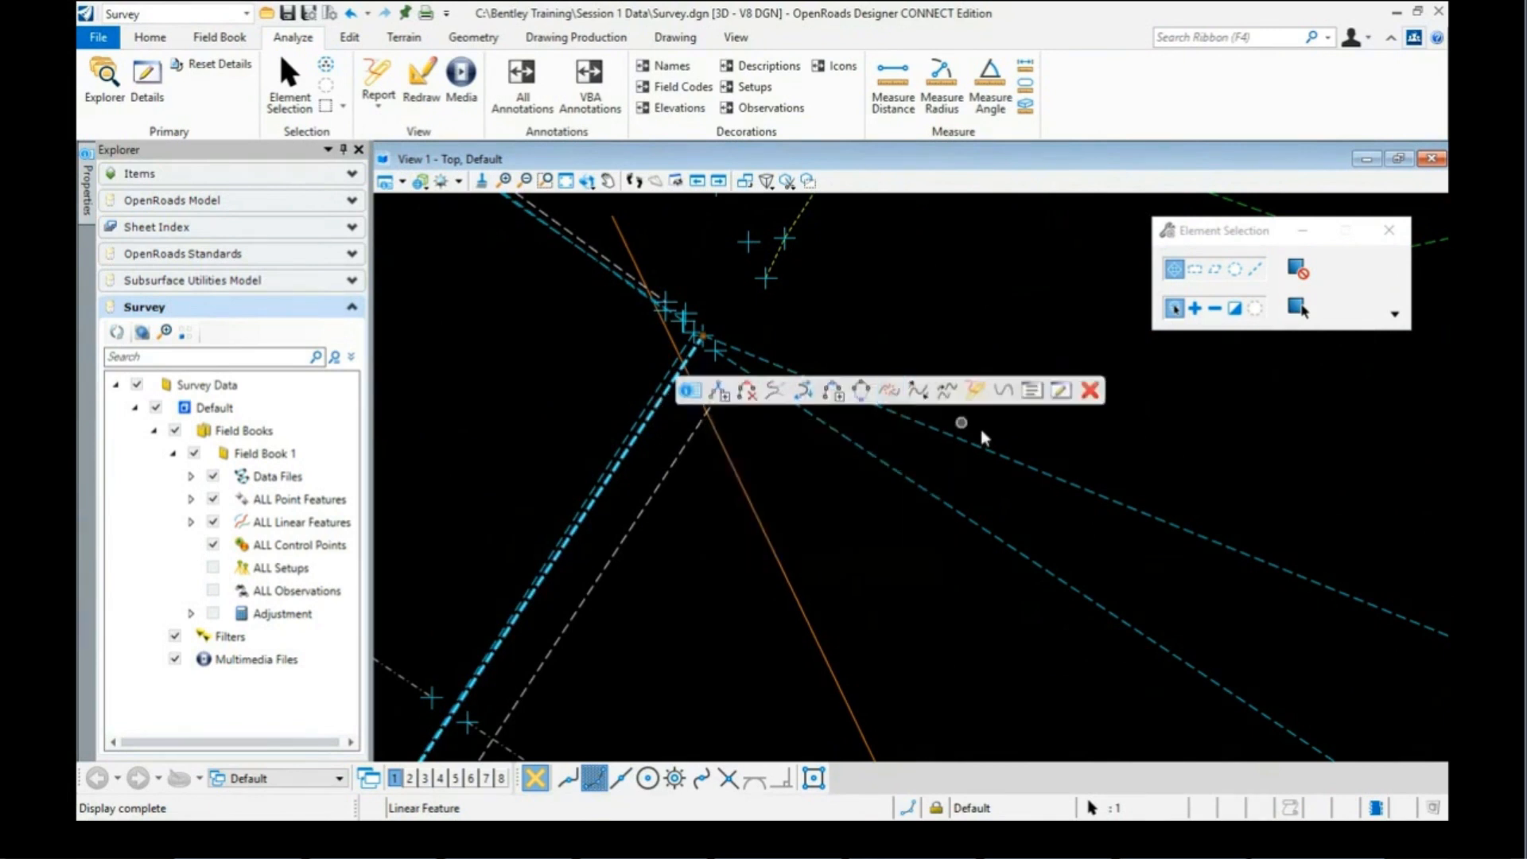
mouse_move(1008, 458)
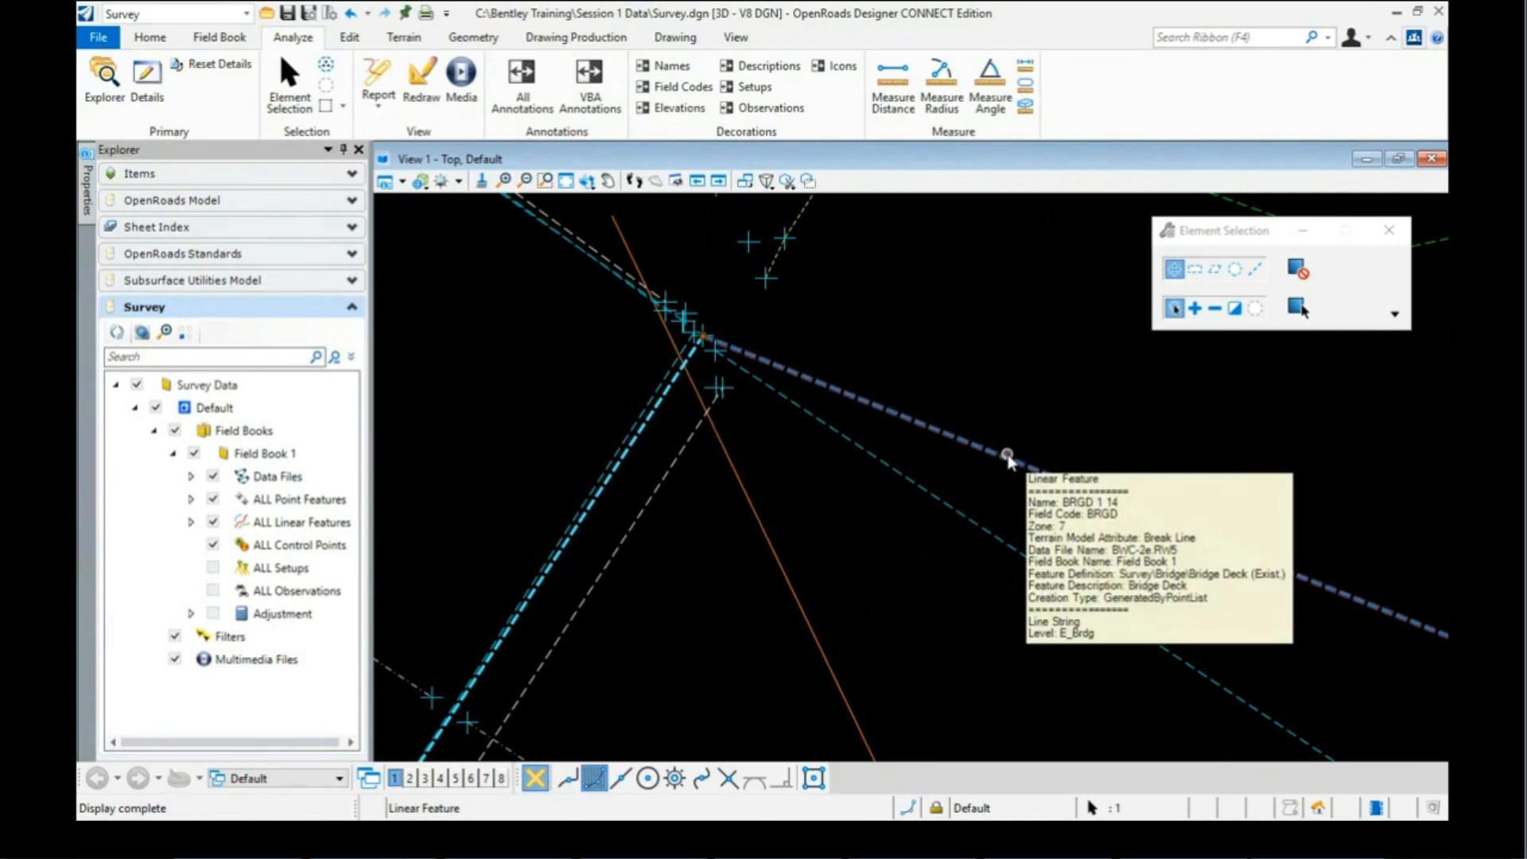
scroll(665, 354, down, 3)
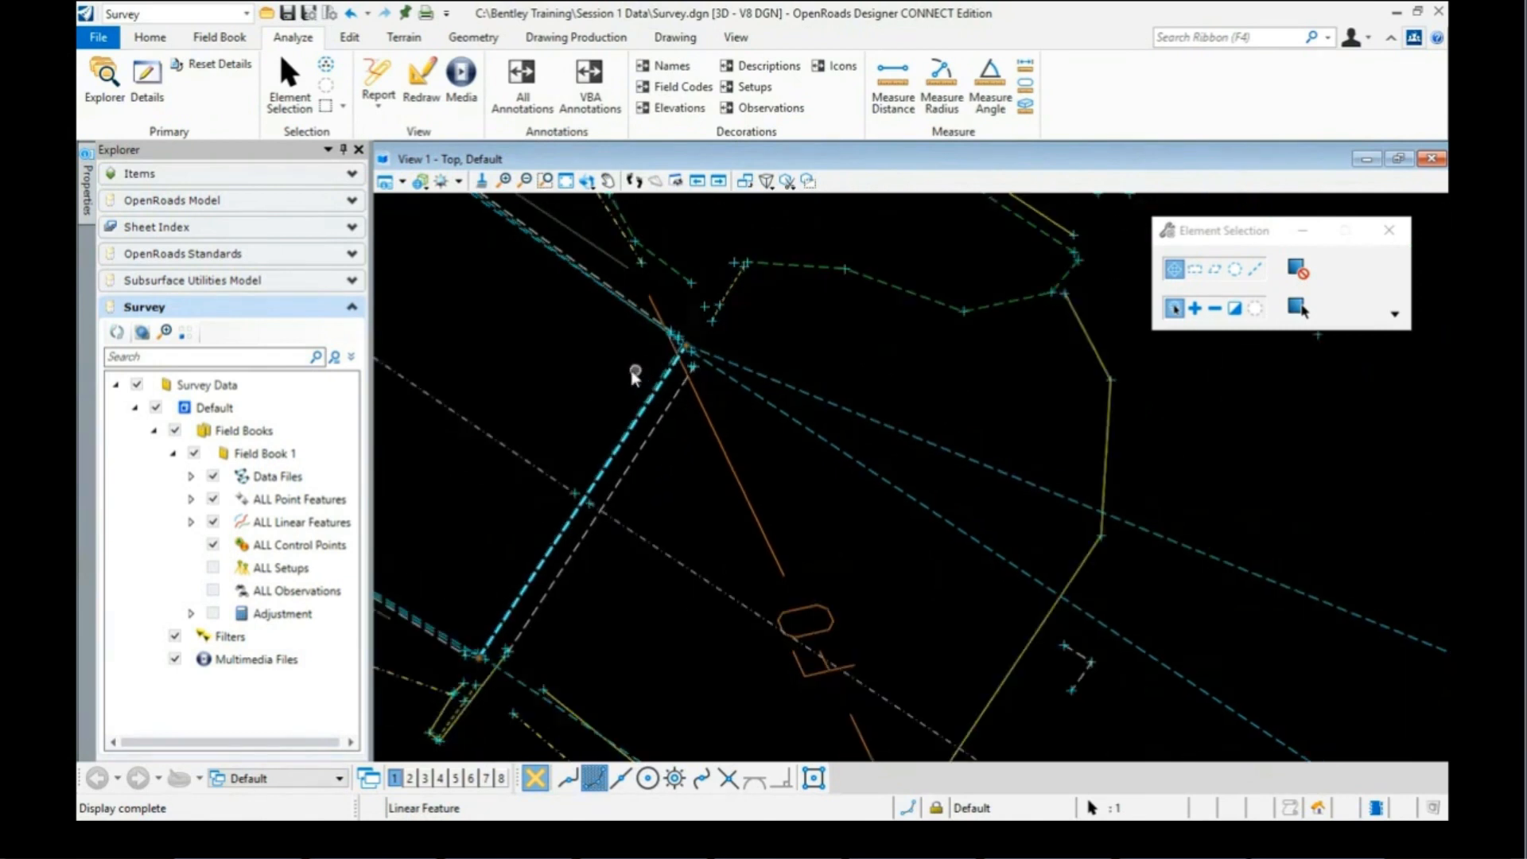
scroll(624, 370, down, 3)
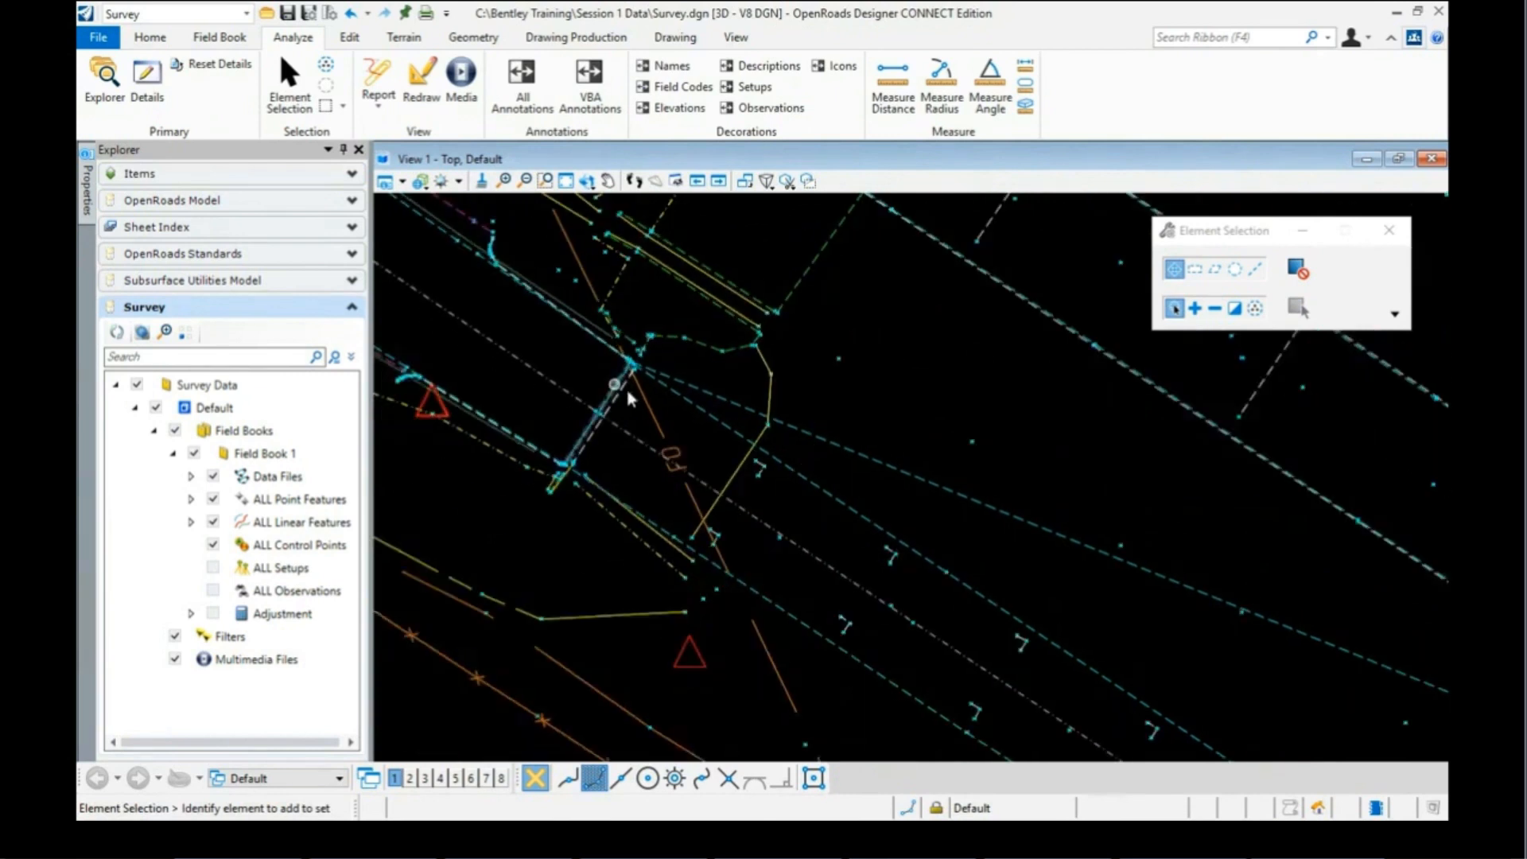
Step: Delete point 1574 from BRGD 1 14's point list so it starts at 1608
click(844, 450)
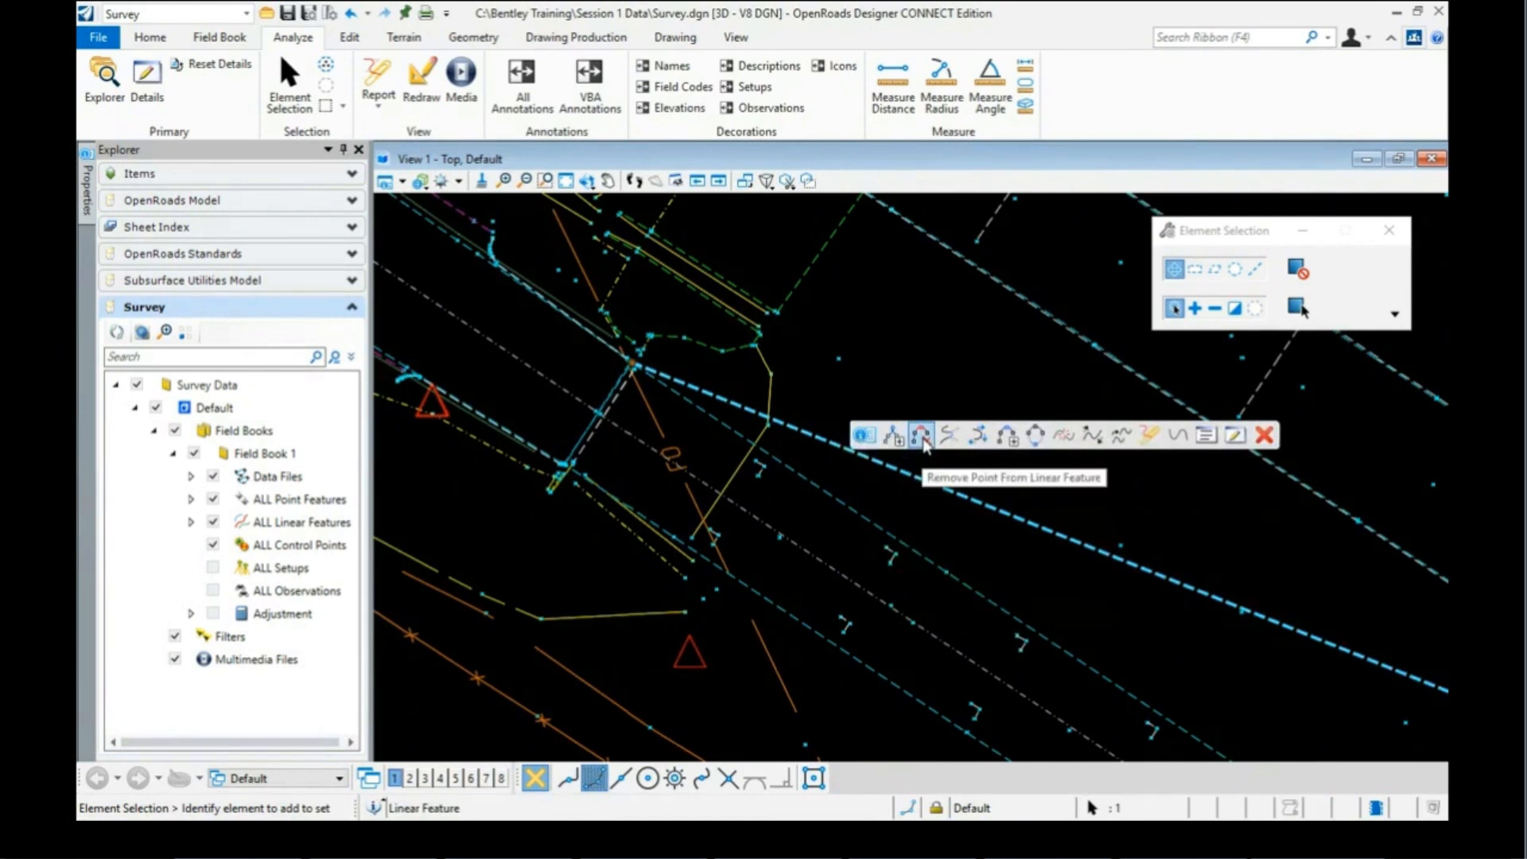
click(1206, 436)
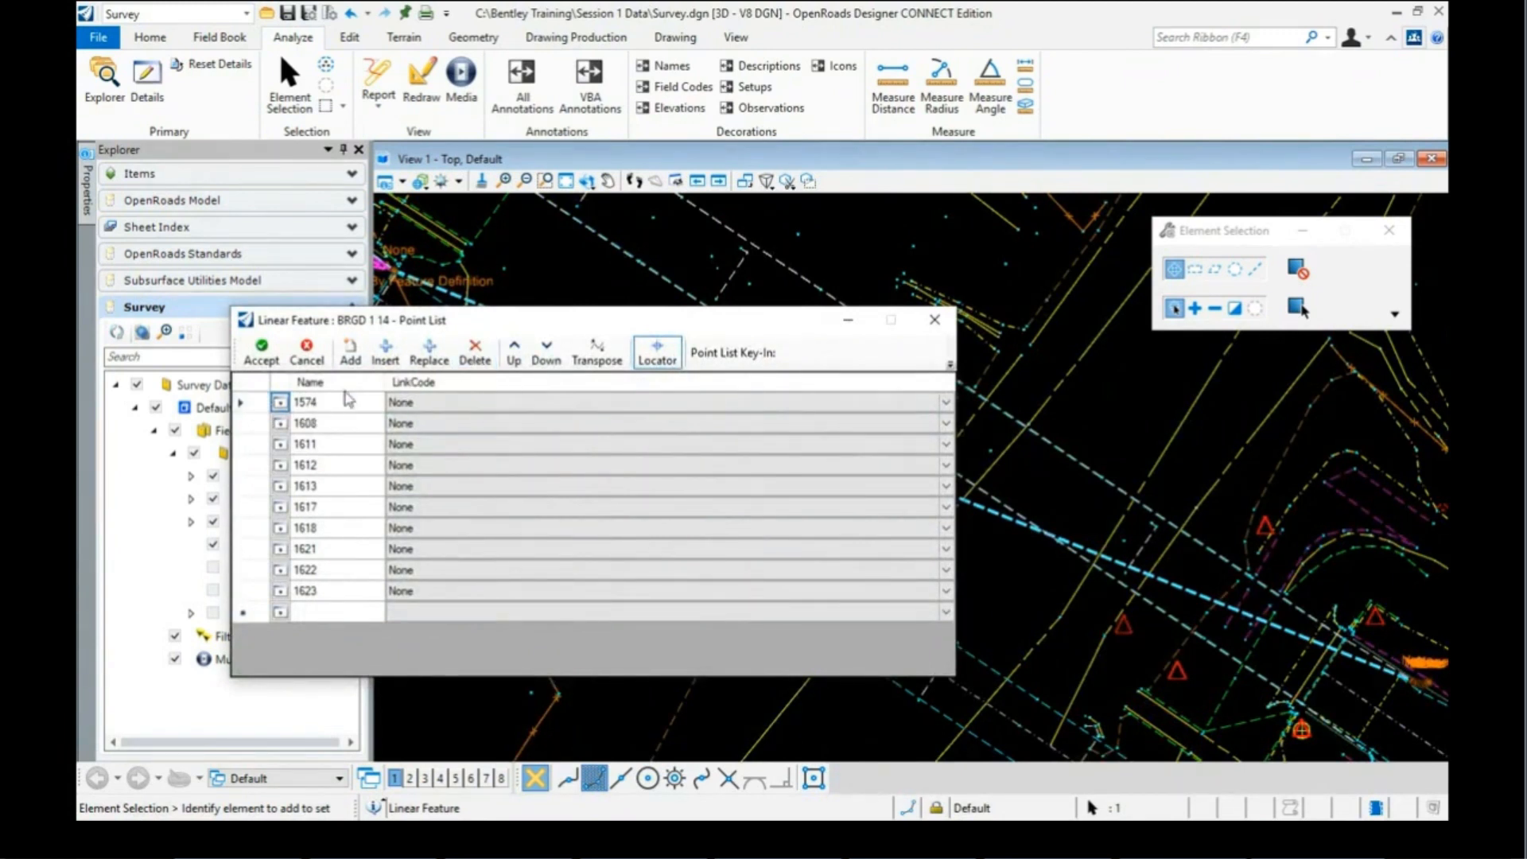
click(253, 406)
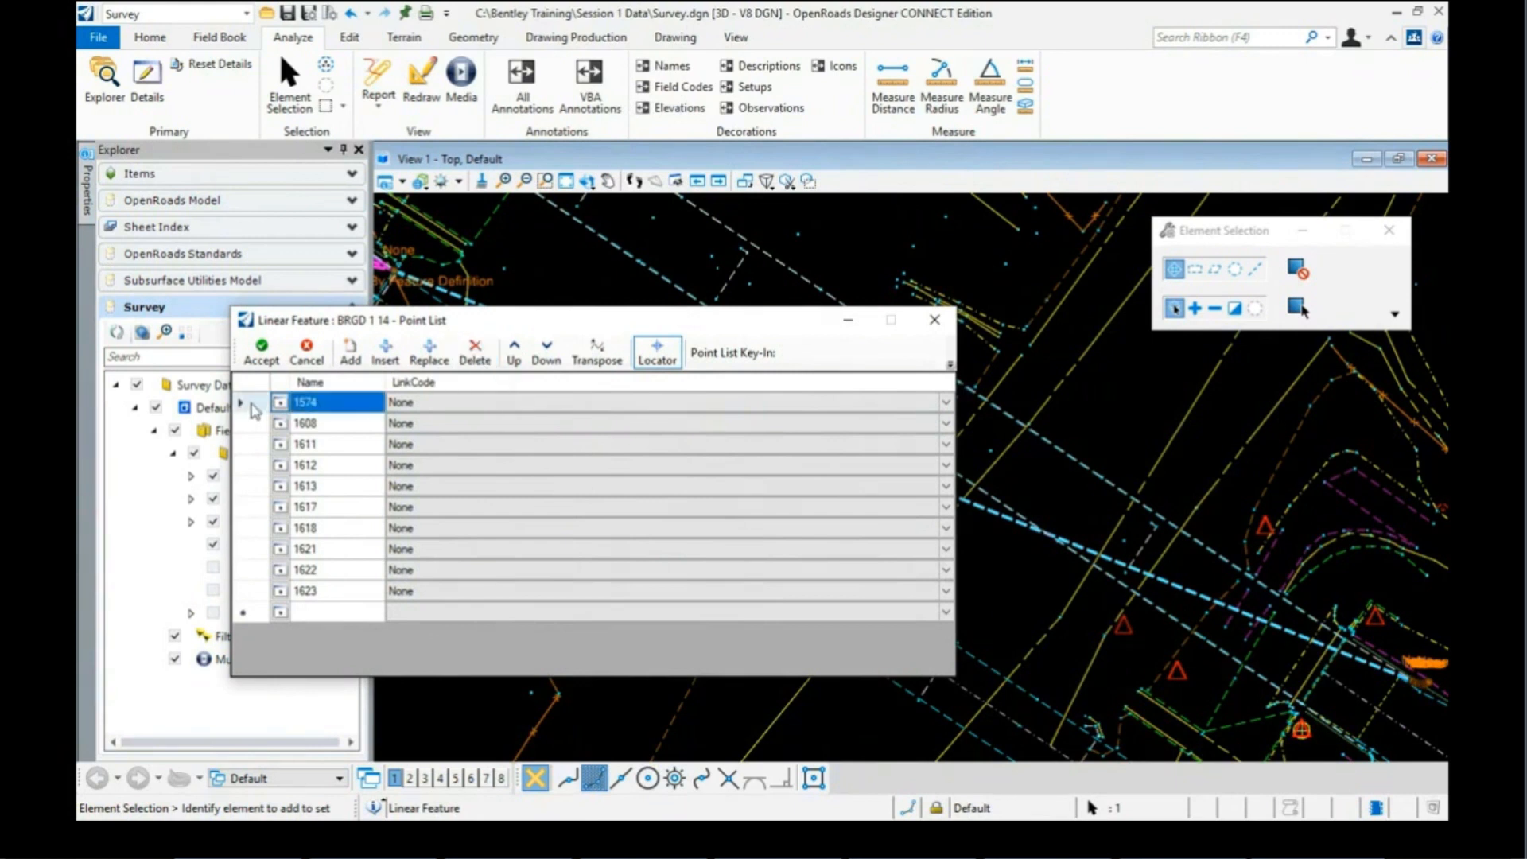
click(479, 356)
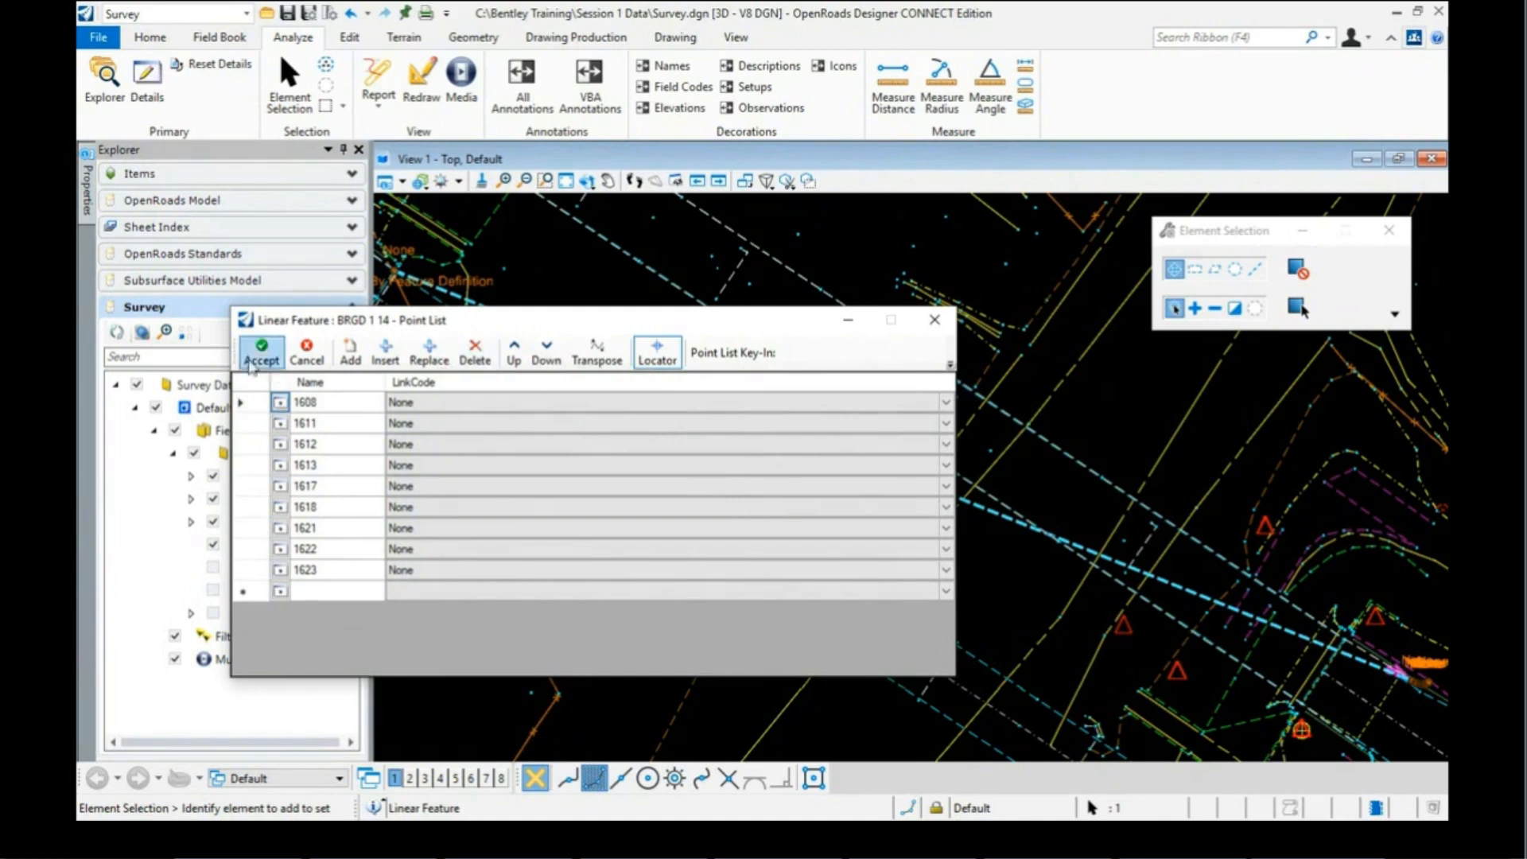
click(253, 362)
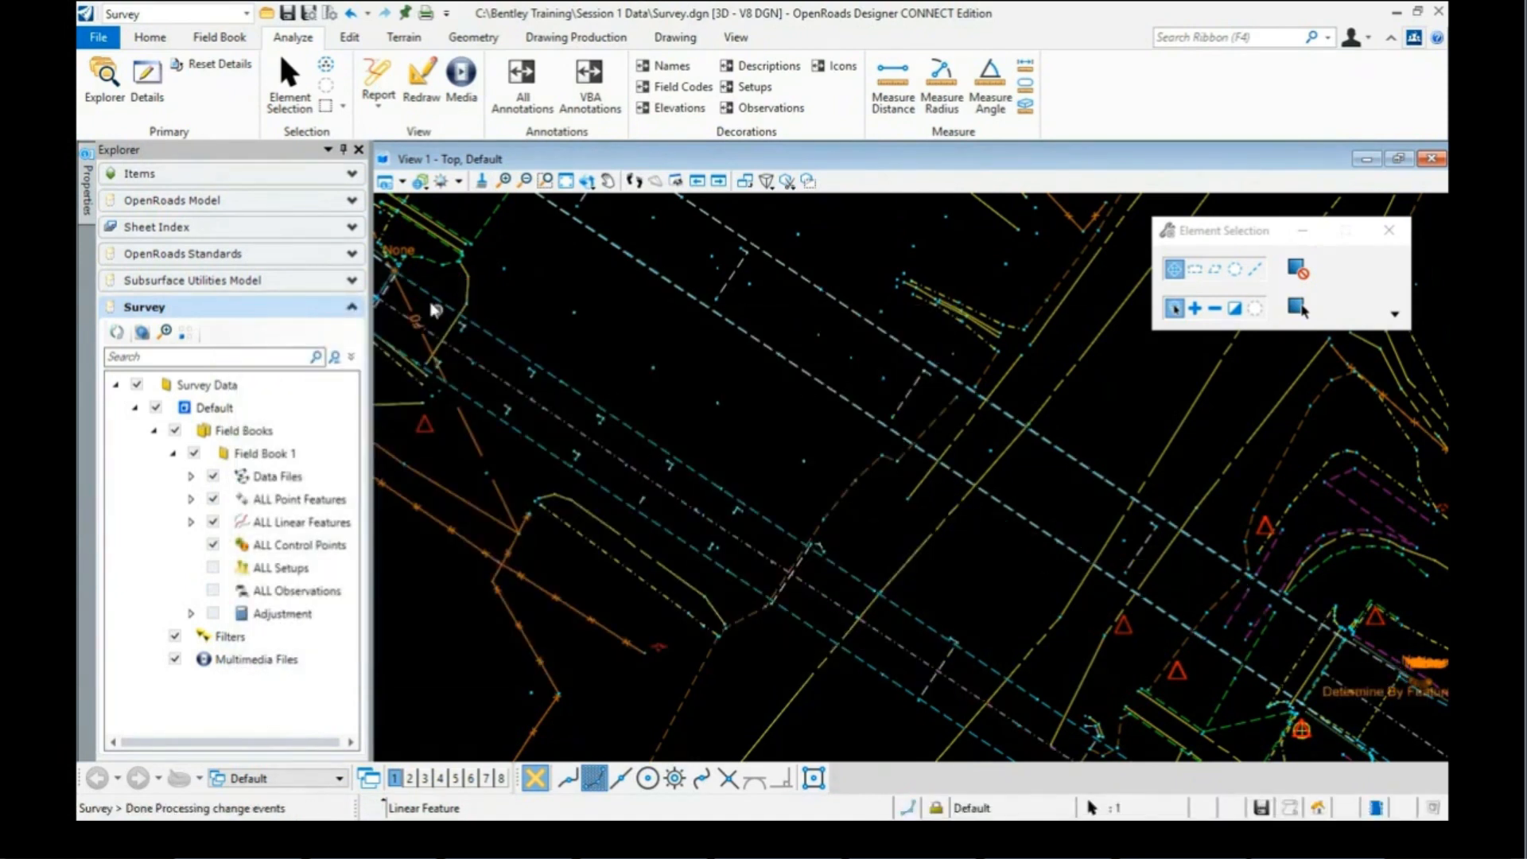
Step: Zoom to the curved bridge deck line and bring up its context toolbar
scroll(740, 405, down, 1)
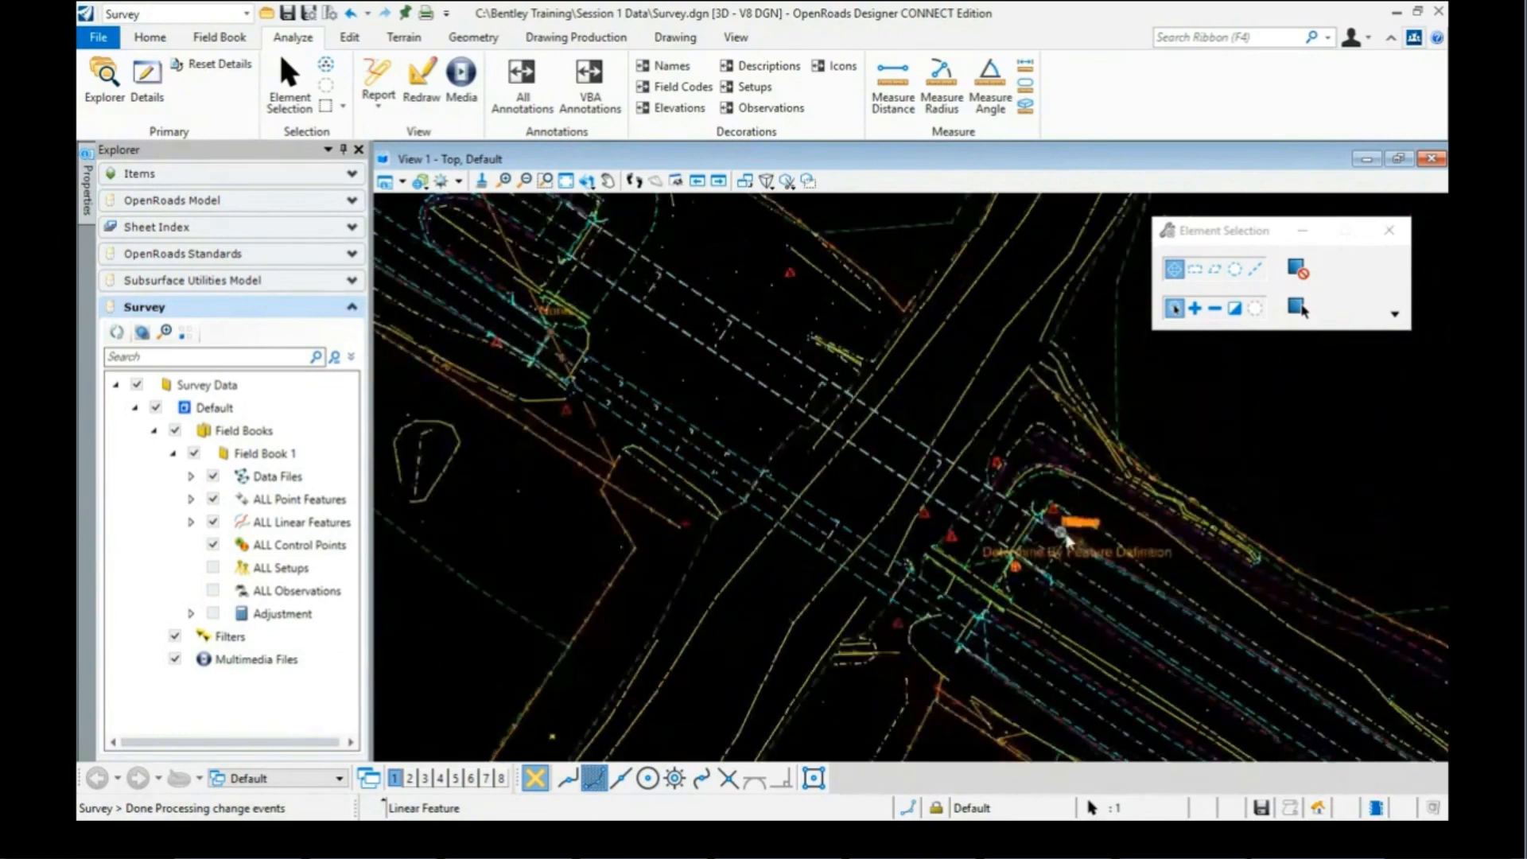
scroll(1066, 539, up, 5)
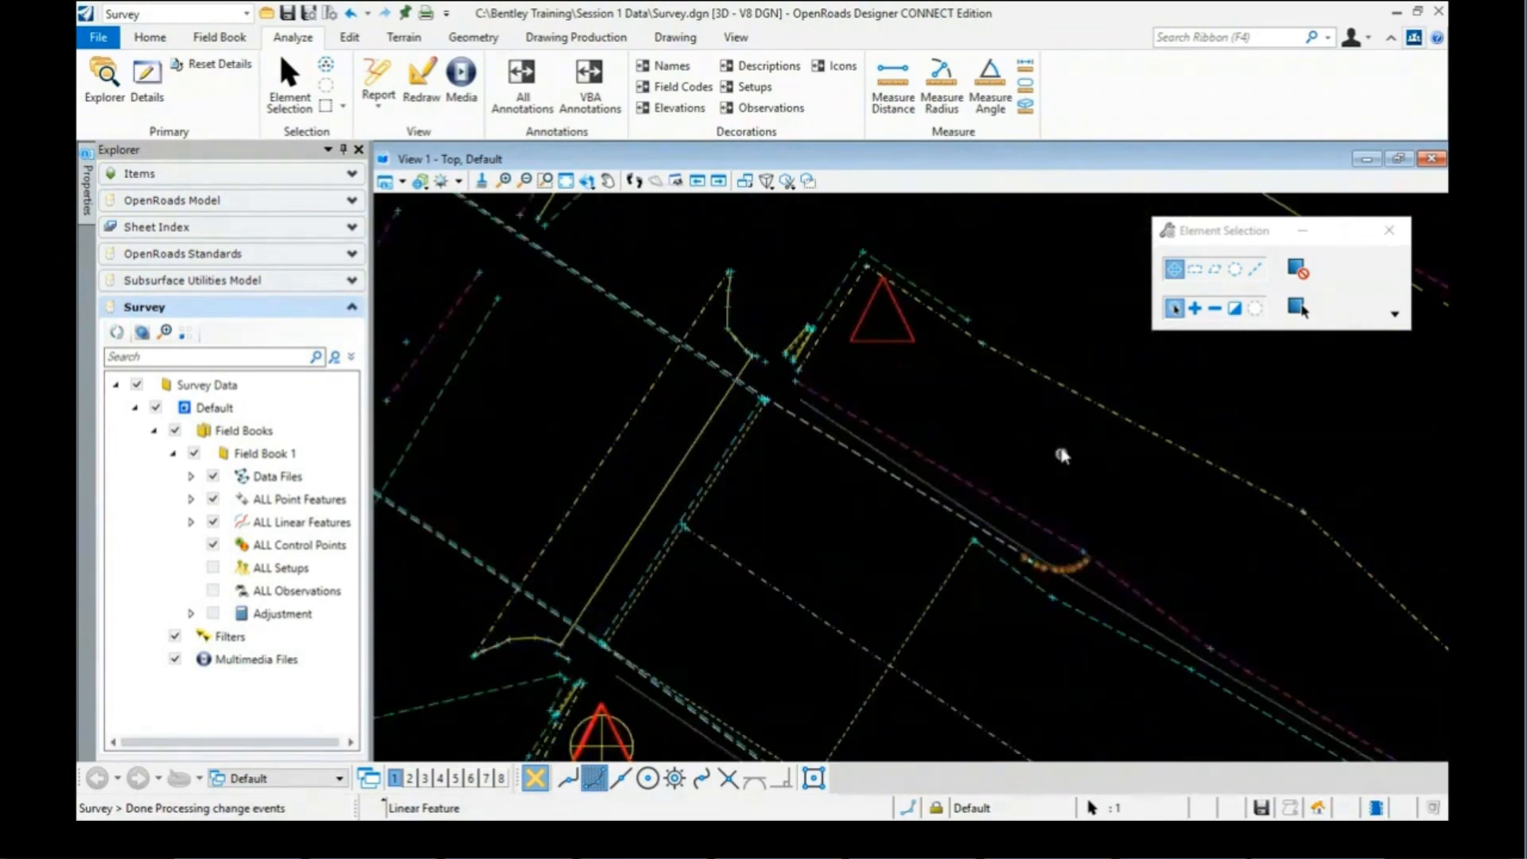
scroll(1063, 455, down, 2)
scroll(1036, 501, up, 5)
scroll(1036, 501, down, 1)
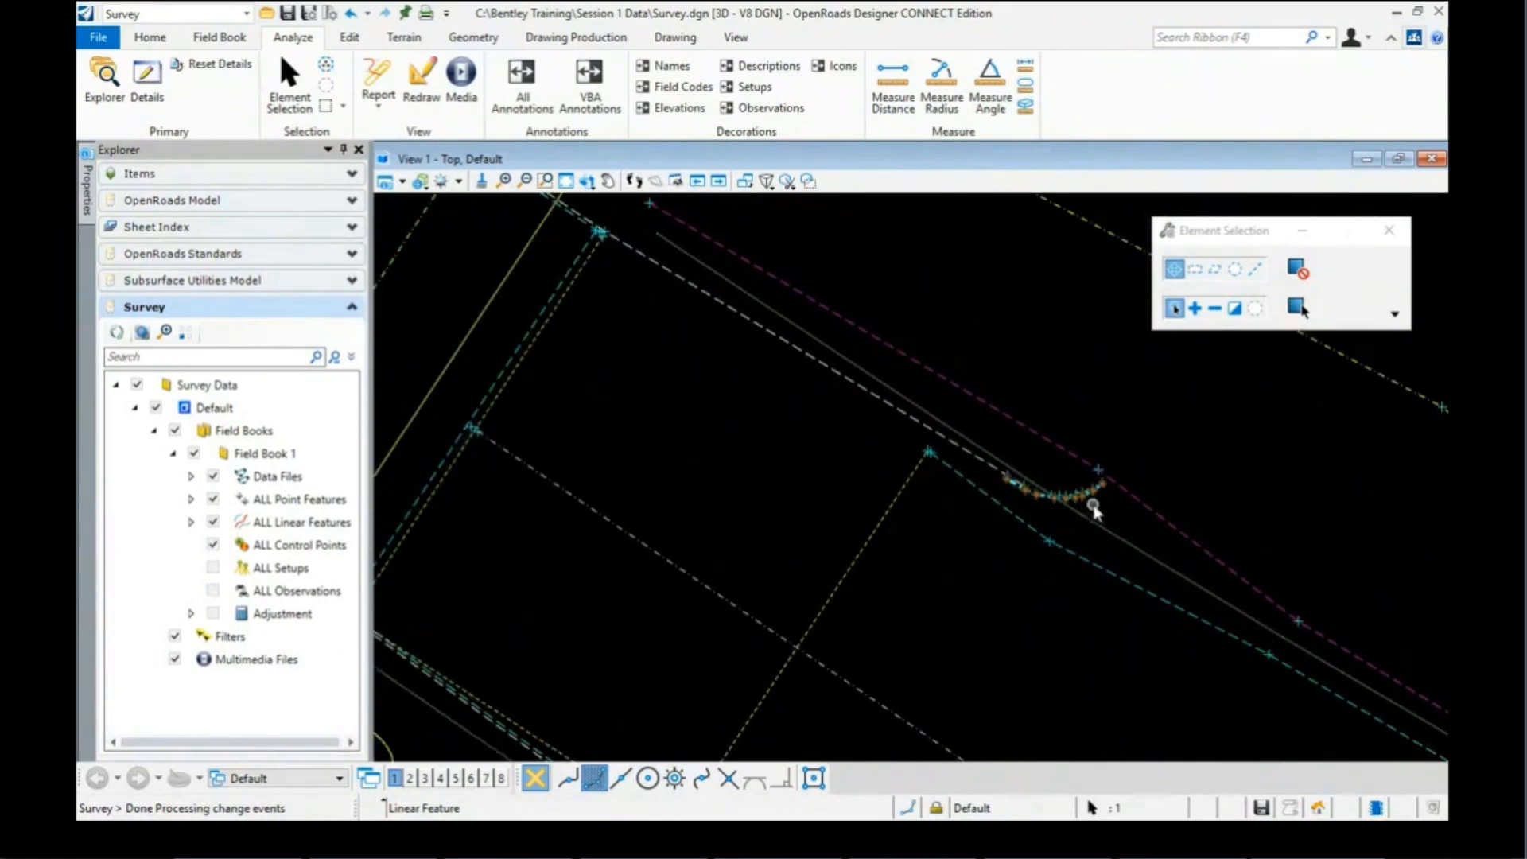
scroll(1080, 498, down, 1)
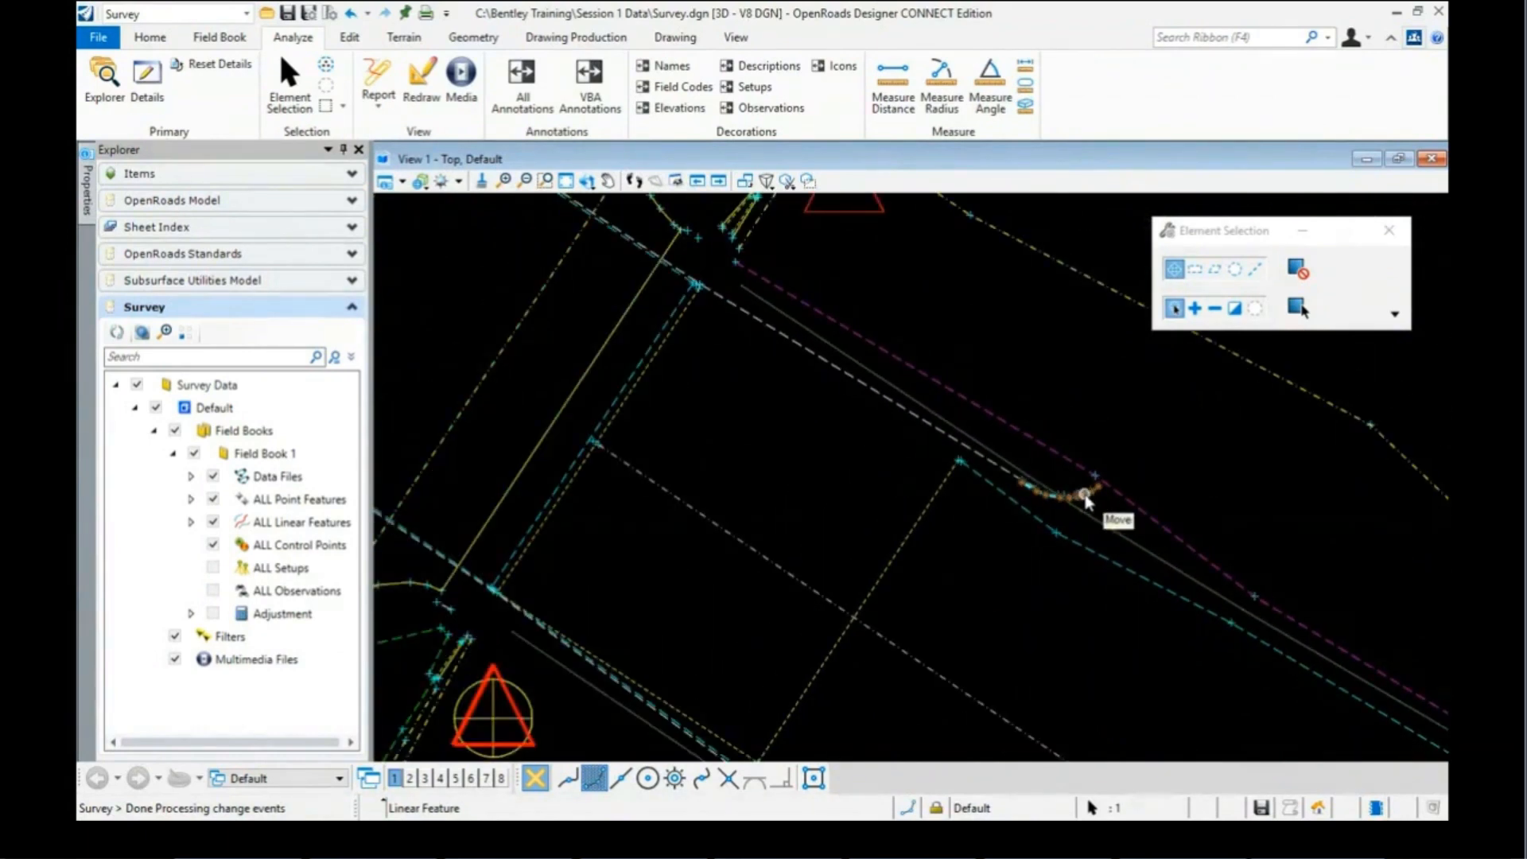
scroll(983, 480, up, 2)
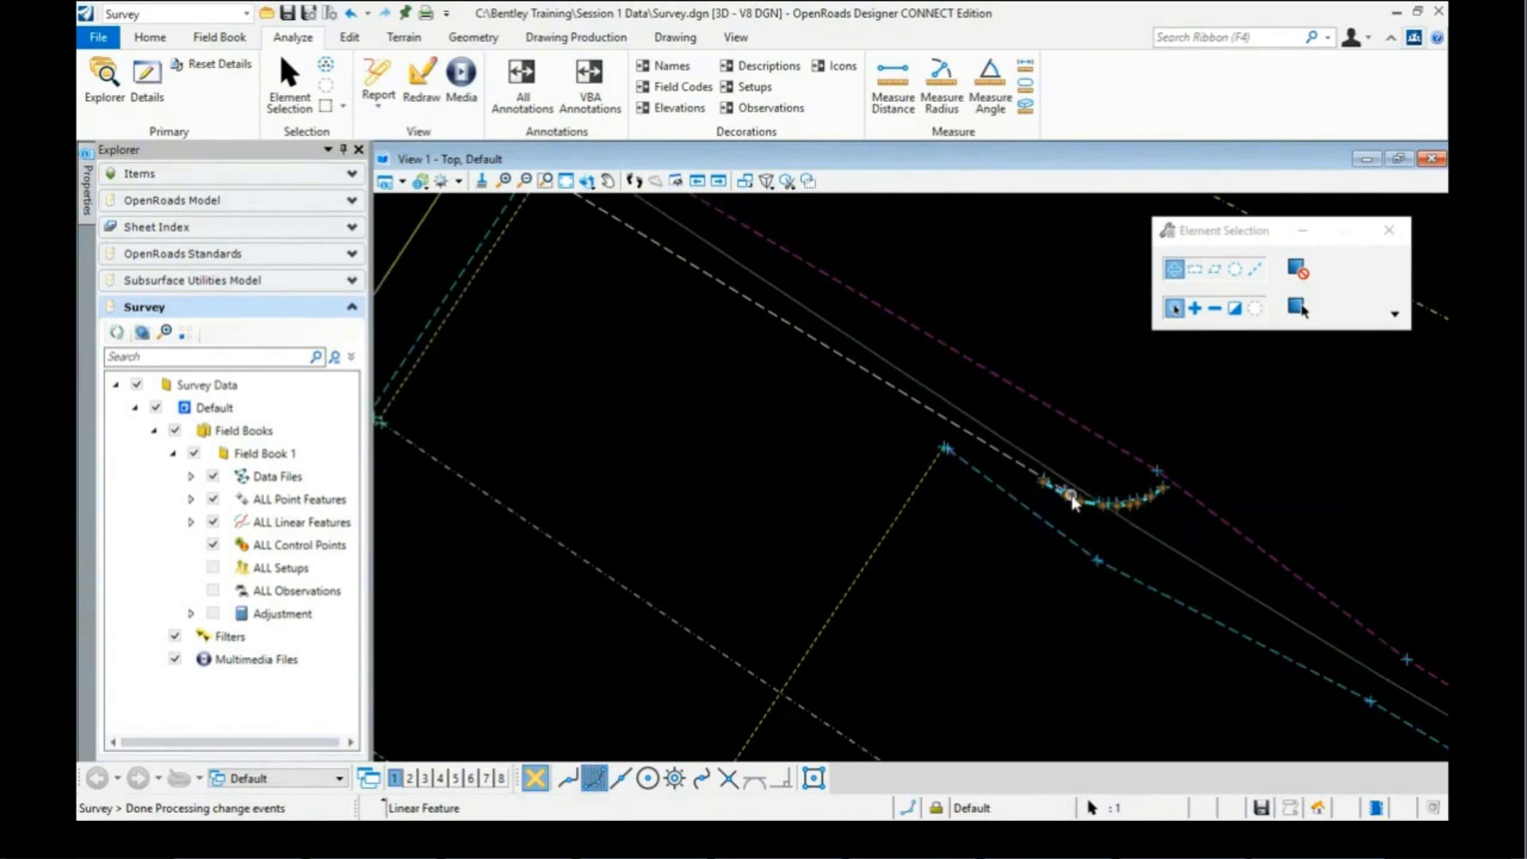
scroll(1071, 499, up, 2)
scroll(1046, 490, up, 2)
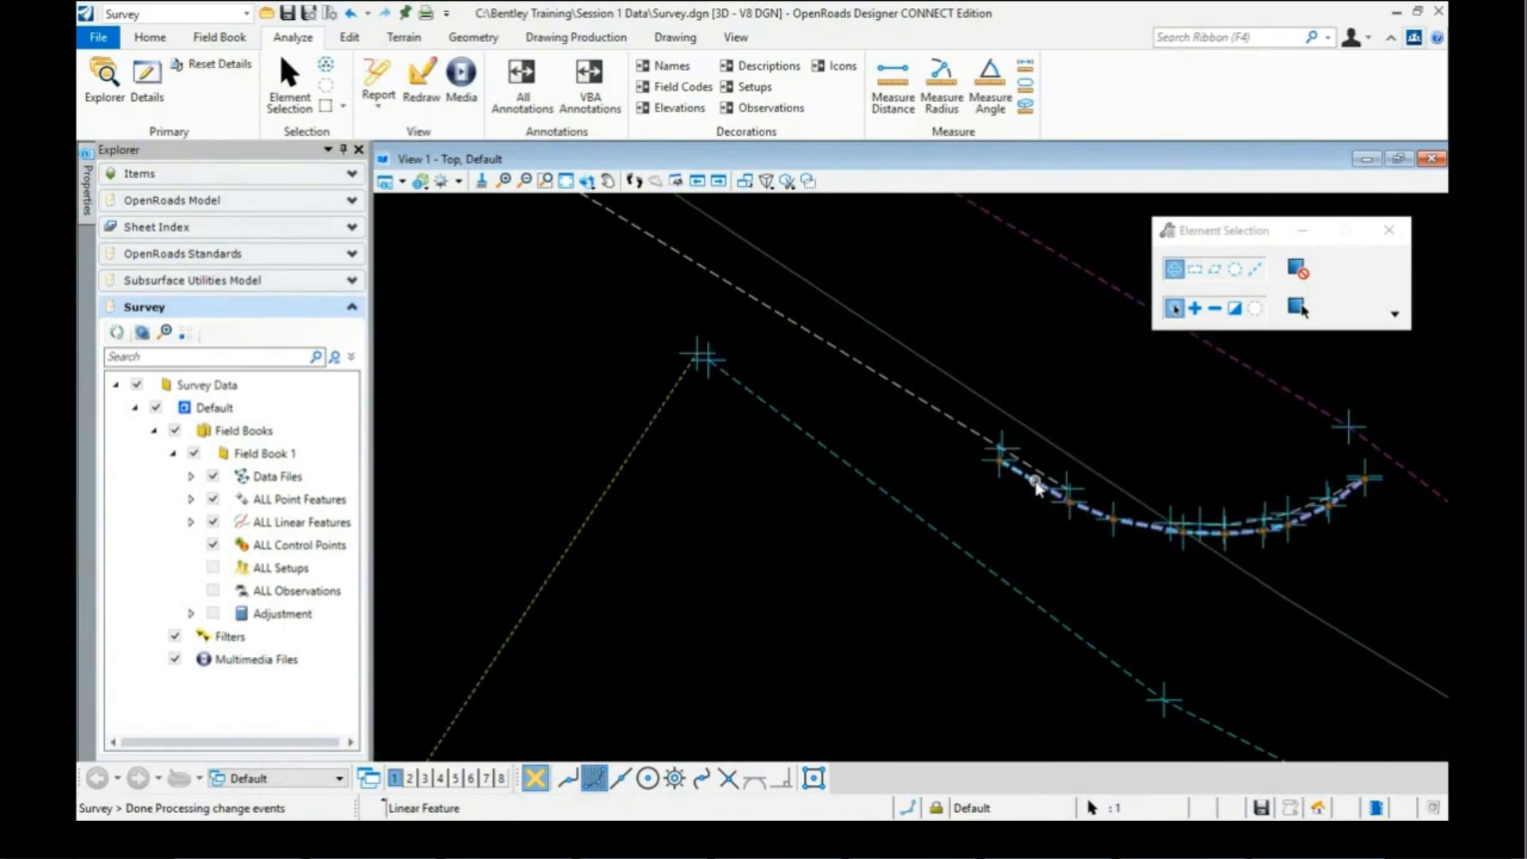
scroll(1149, 476, down, 5)
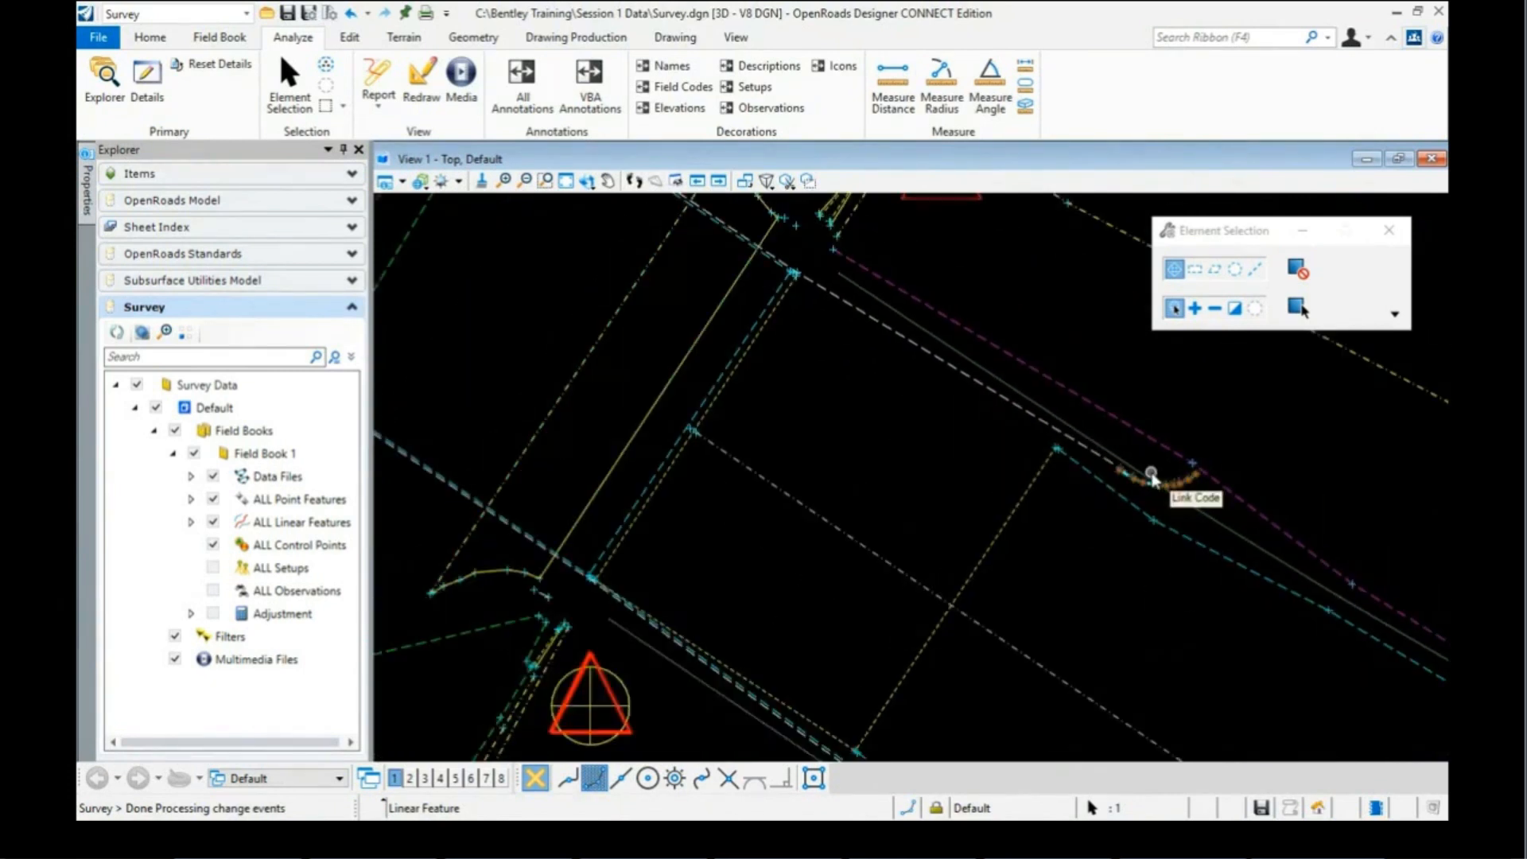
scroll(795, 283, up, 4)
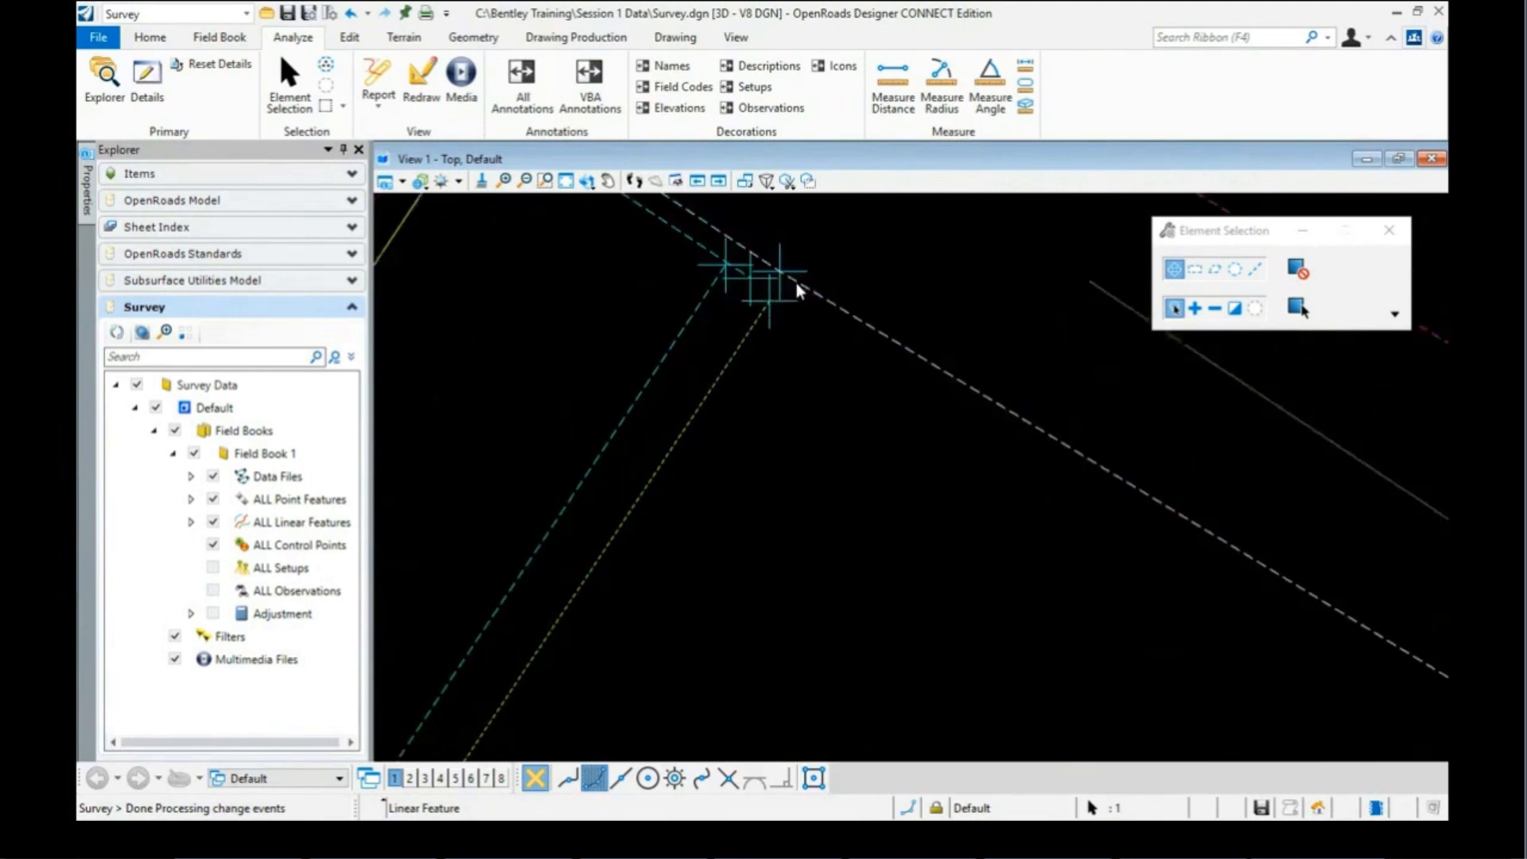
scroll(795, 283, up, 3)
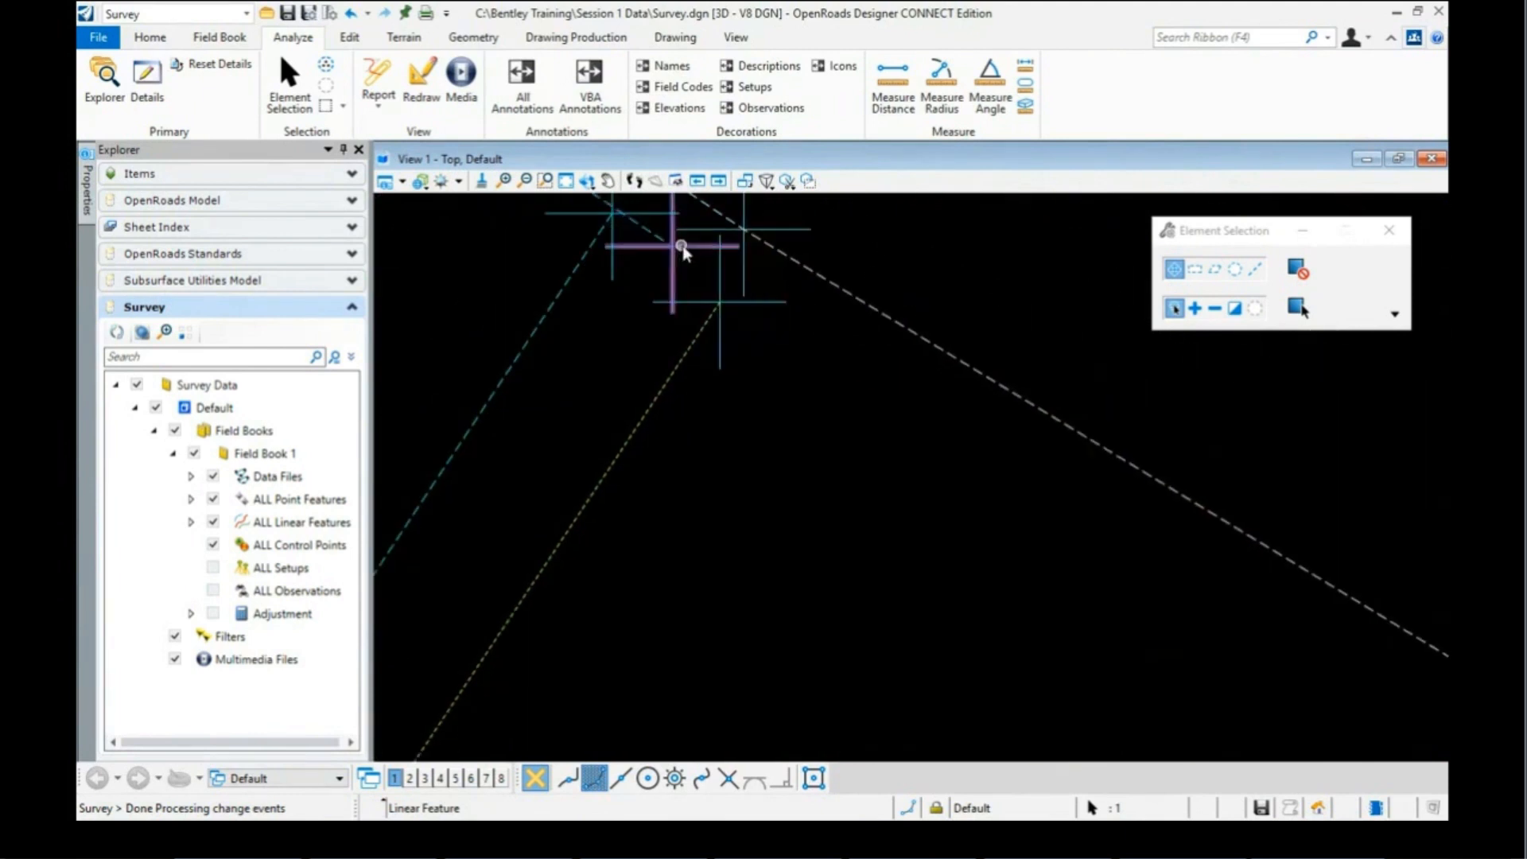
mouse_move(692, 250)
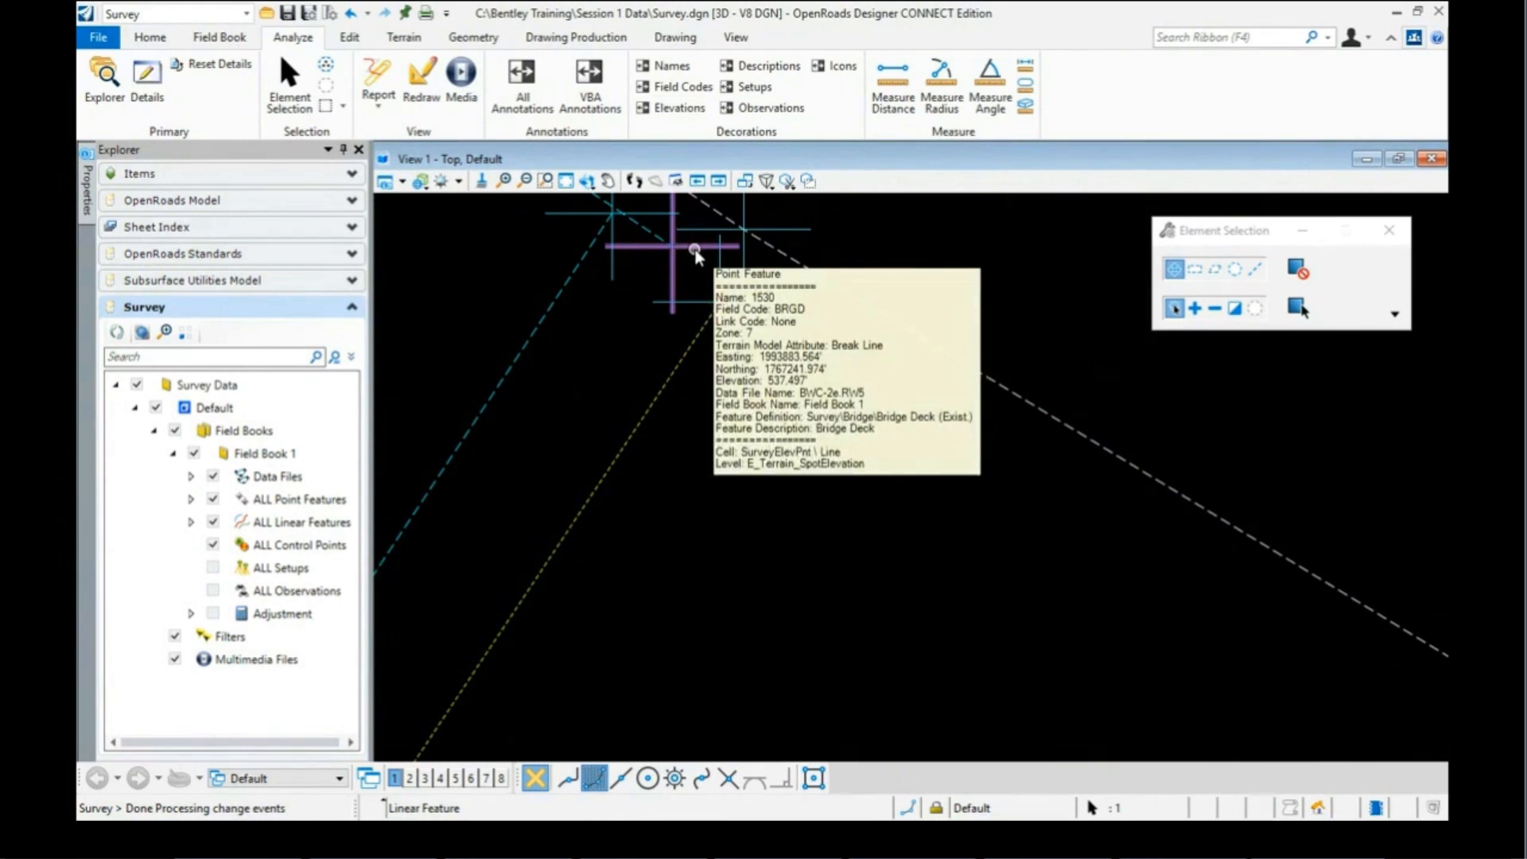
scroll(675, 283, down, 5)
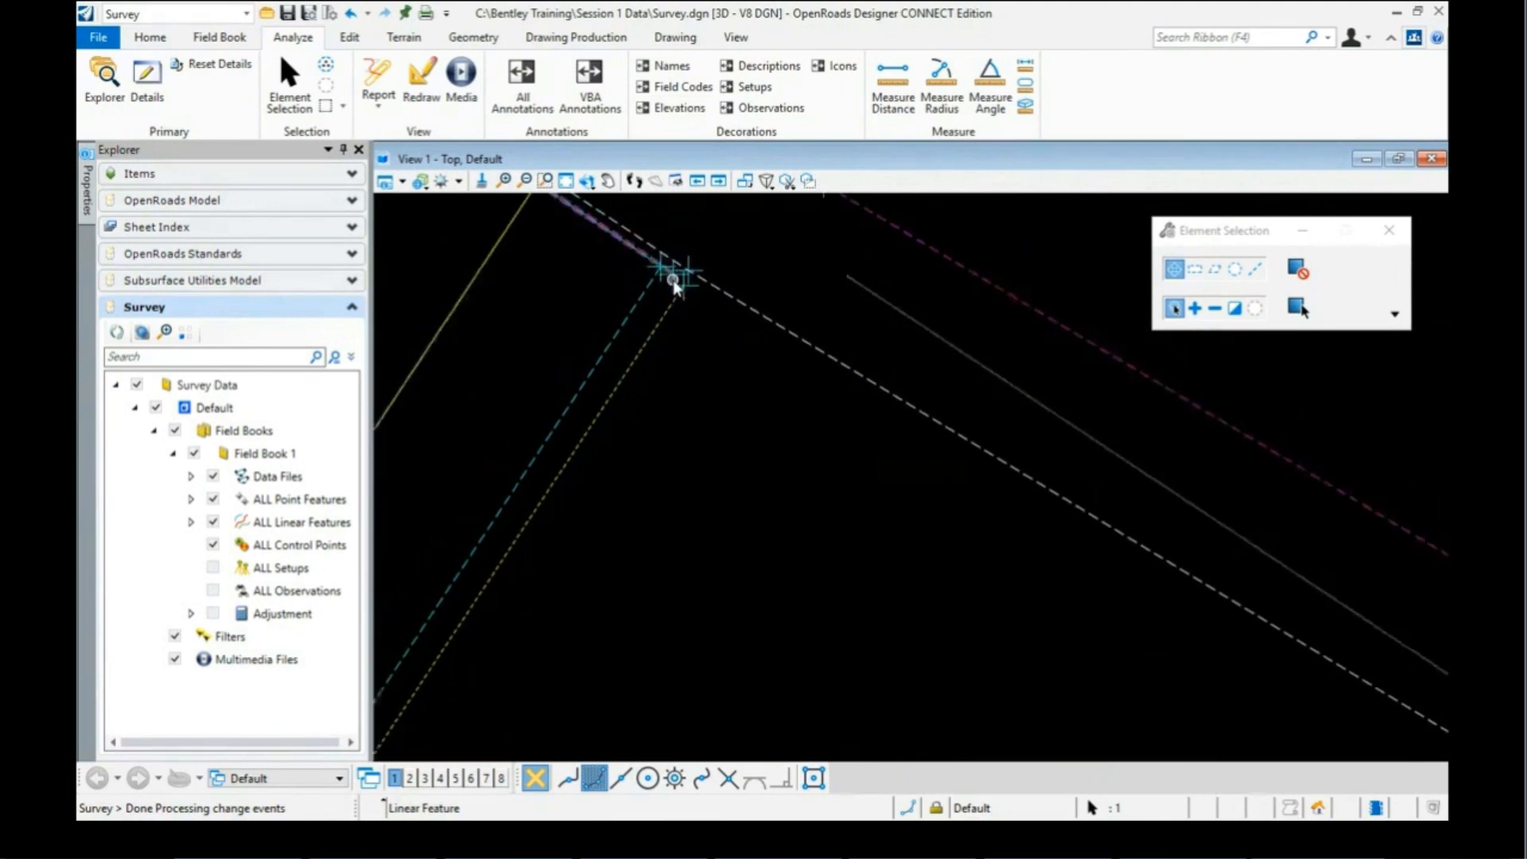
scroll(1106, 520, up, 5)
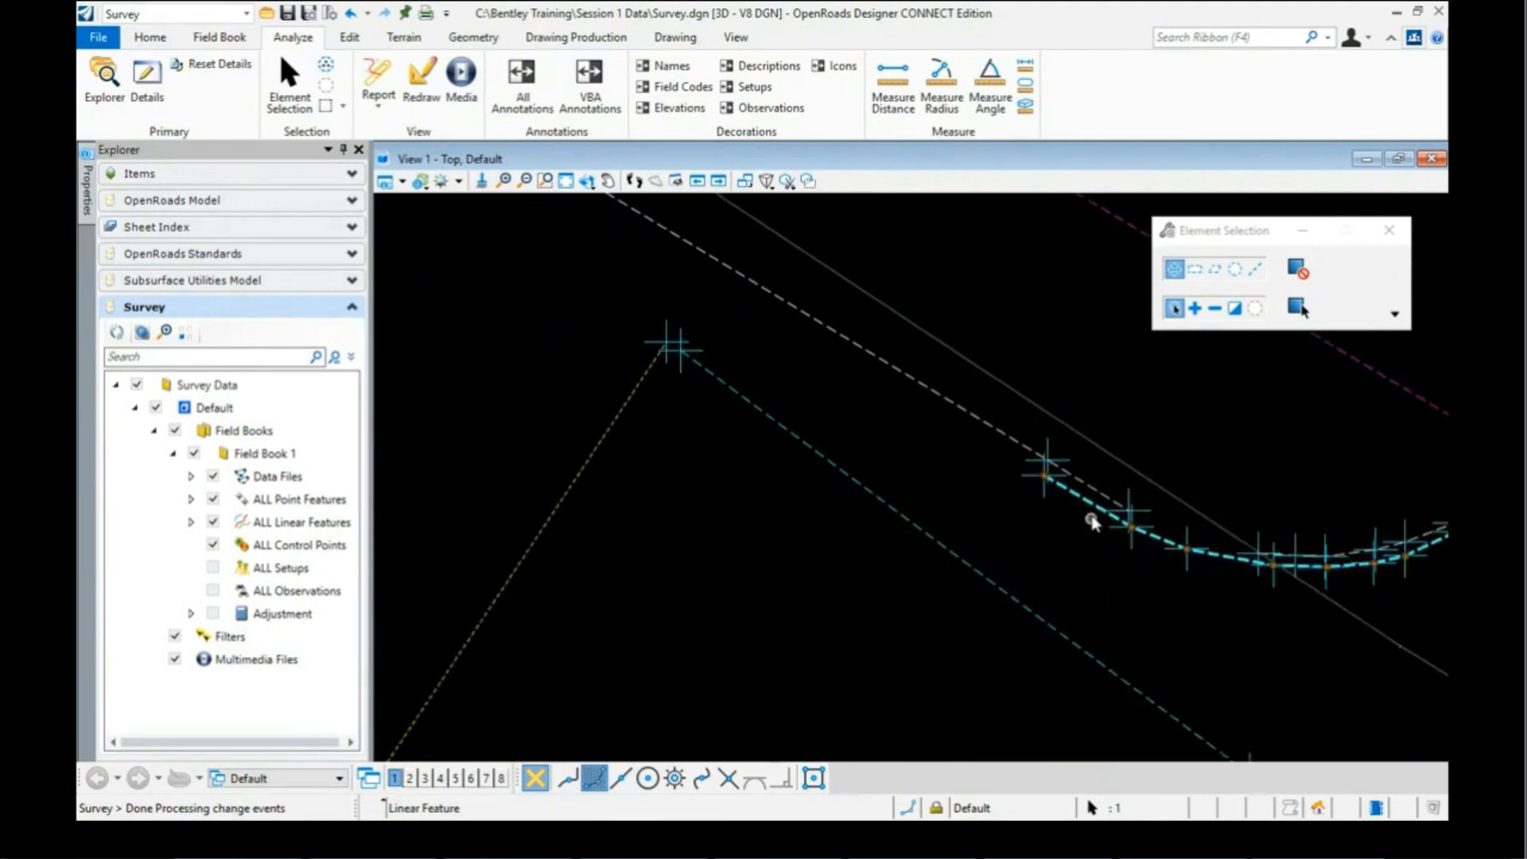
mouse_move(1086, 506)
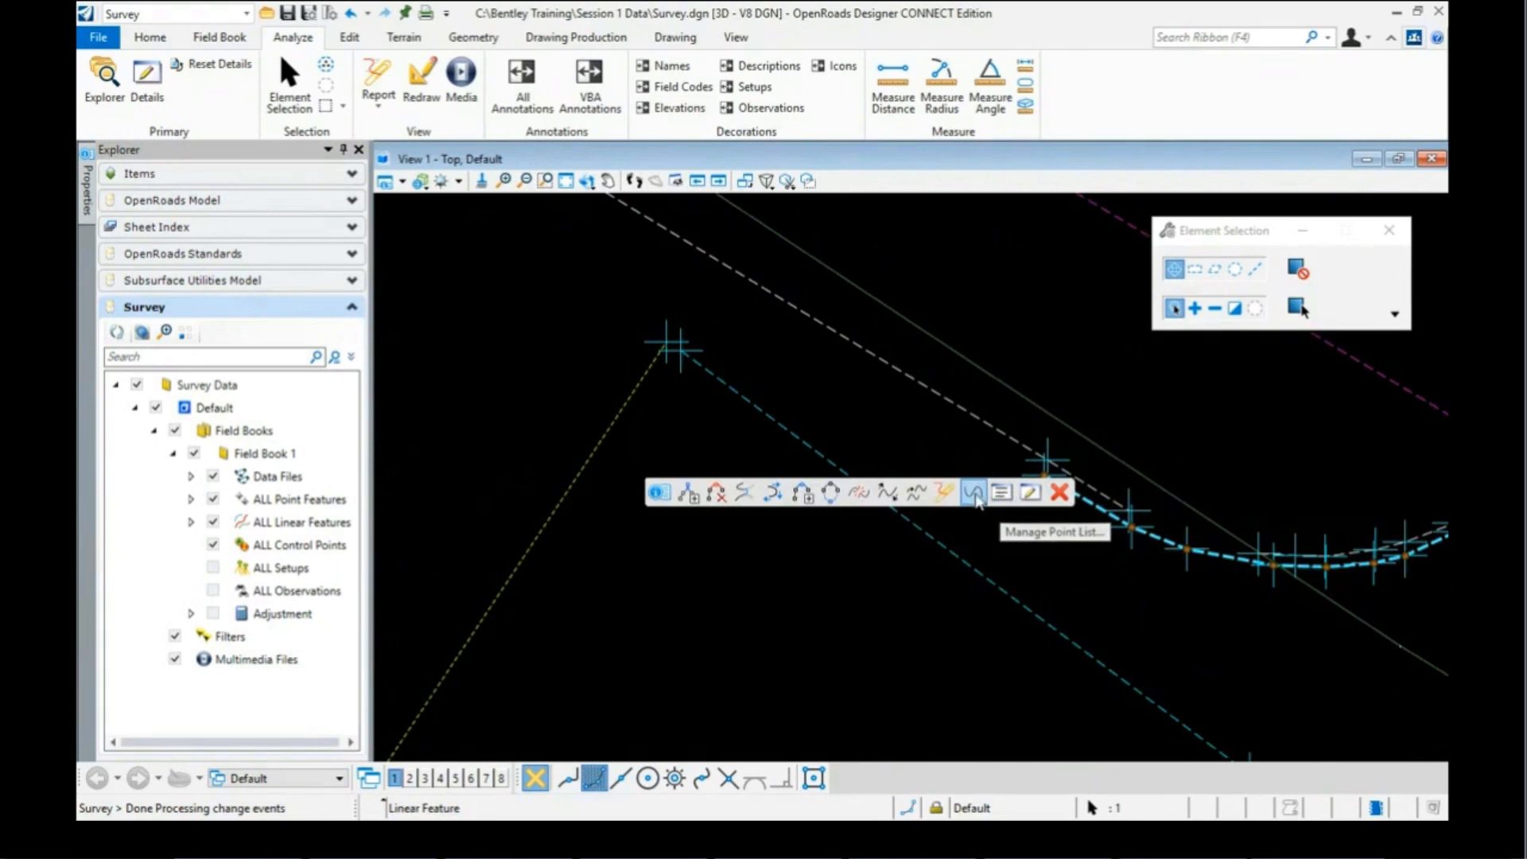
Step: Extend the curved bridge deck line by appending point feature 1530
click(689, 493)
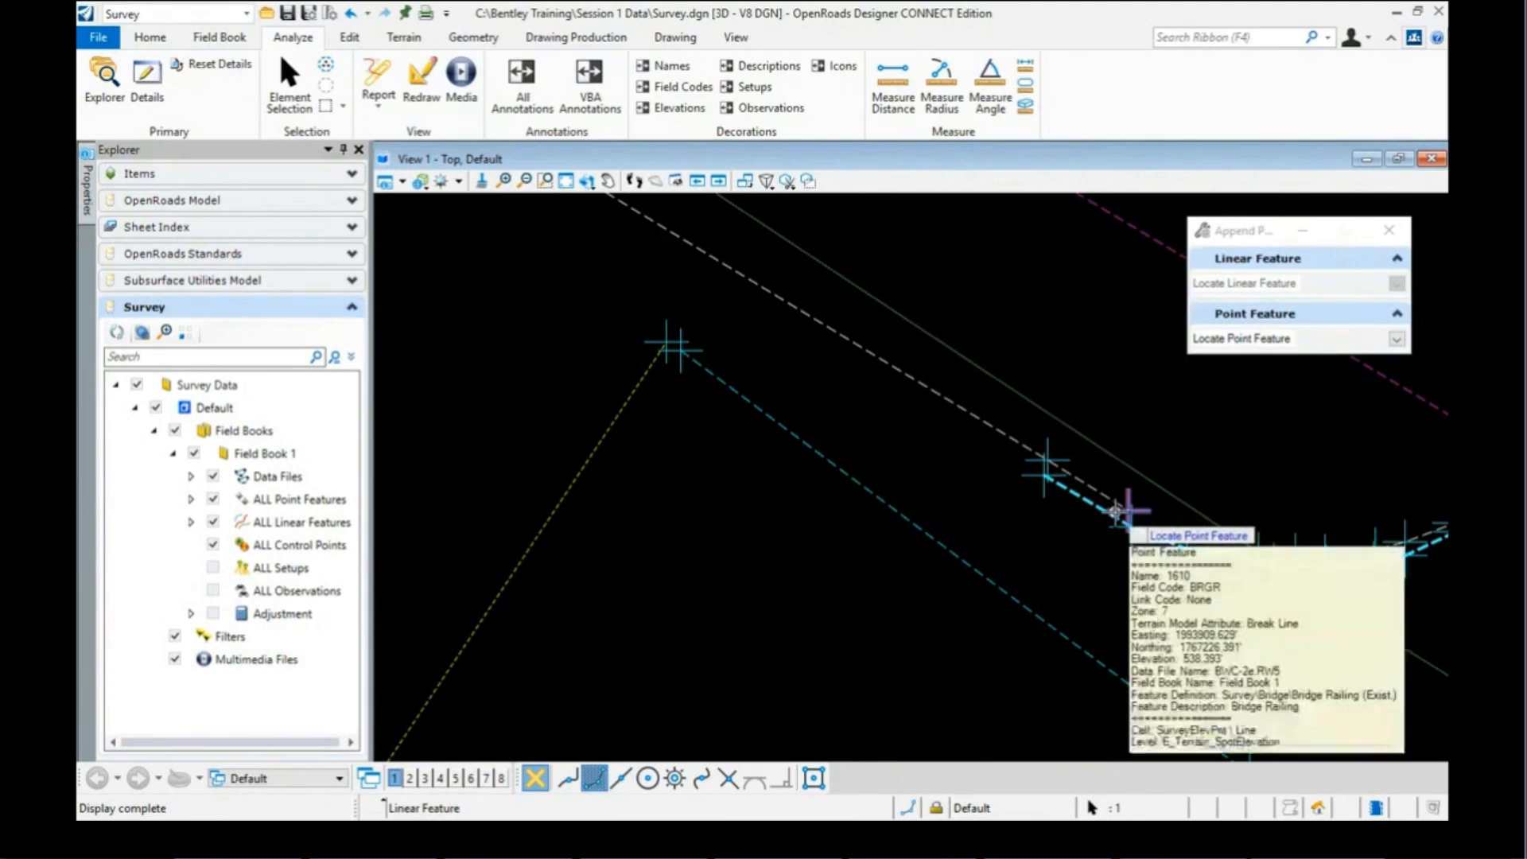
scroll(1105, 515, down, 2)
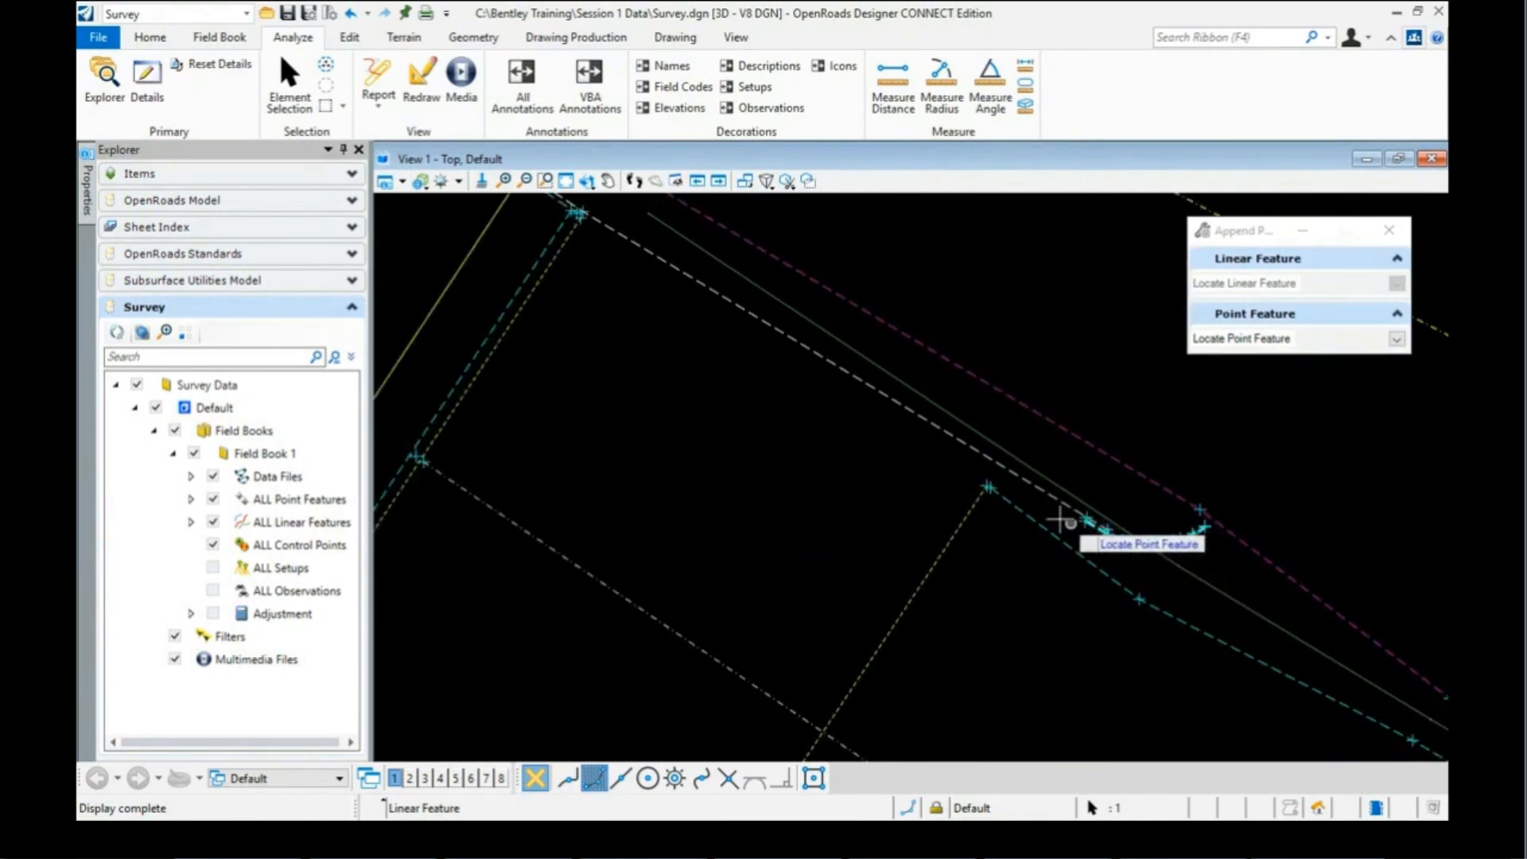
scroll(564, 215, up, 3)
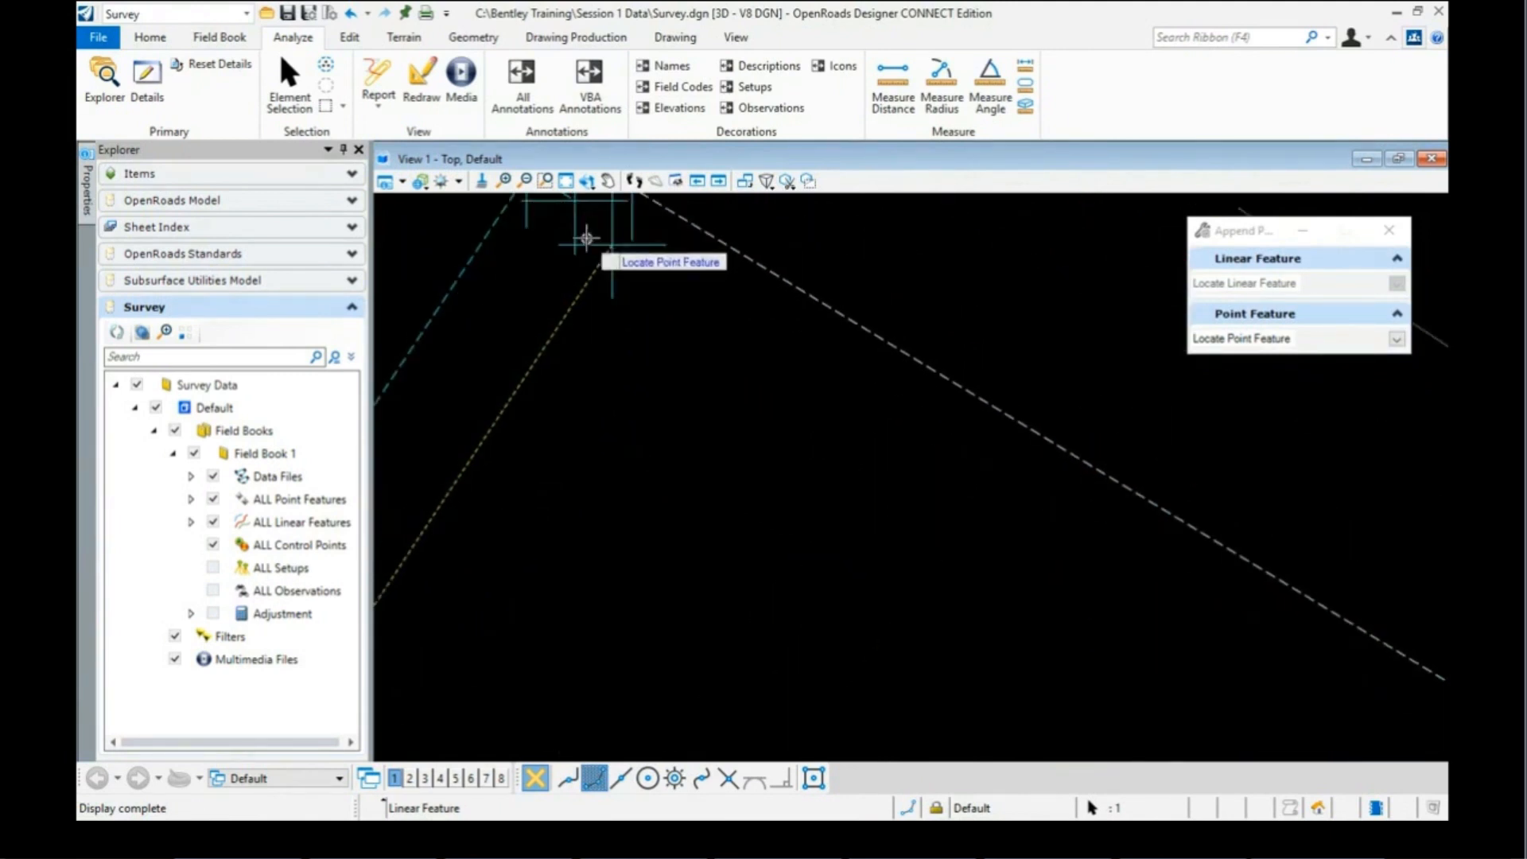
click(573, 223)
scroll(708, 368, down, 3)
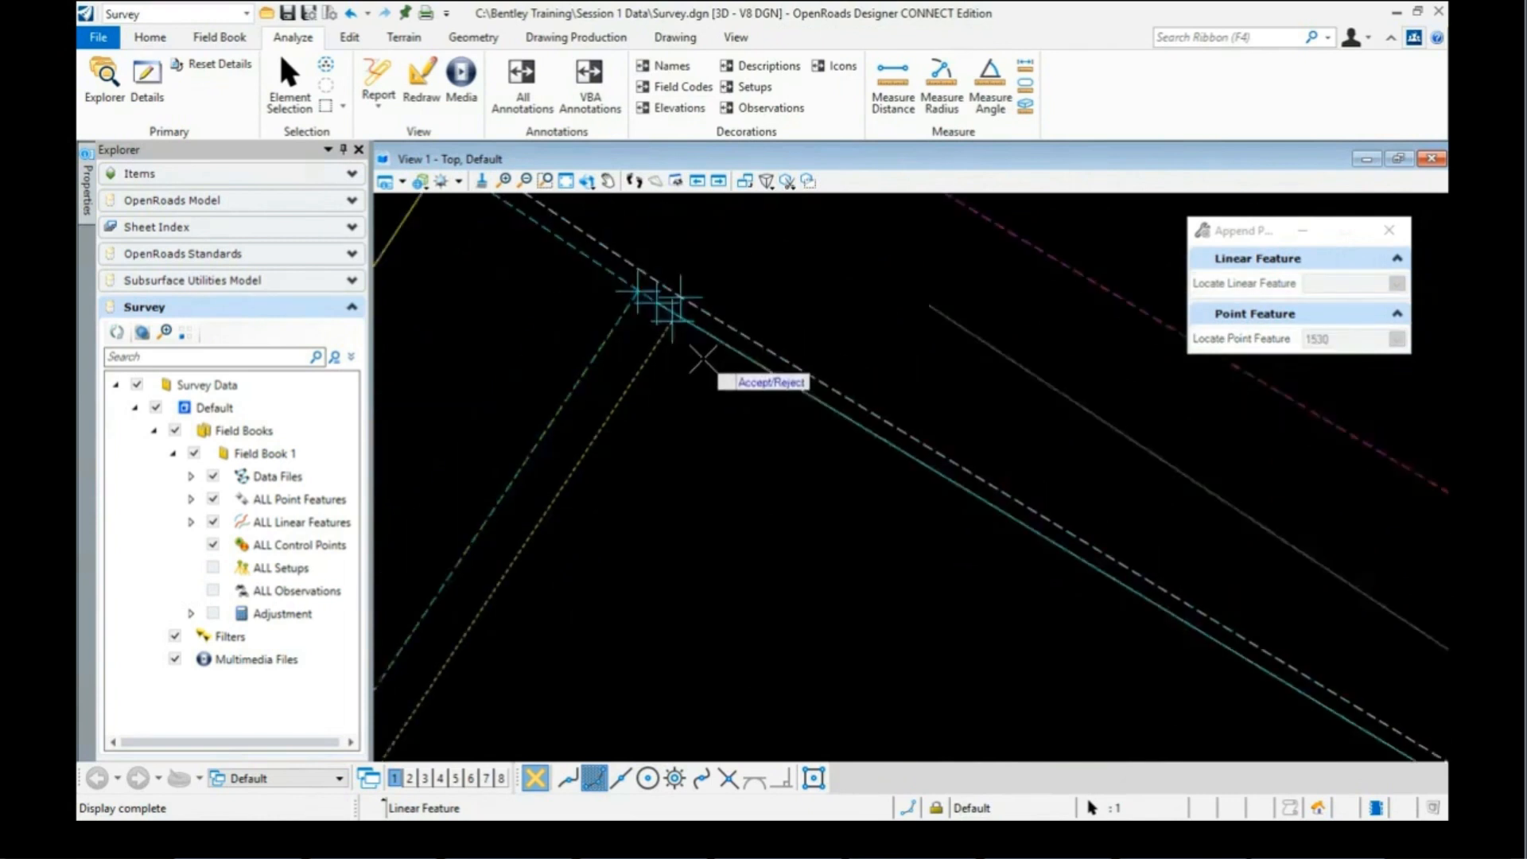
scroll(684, 397, down, 3)
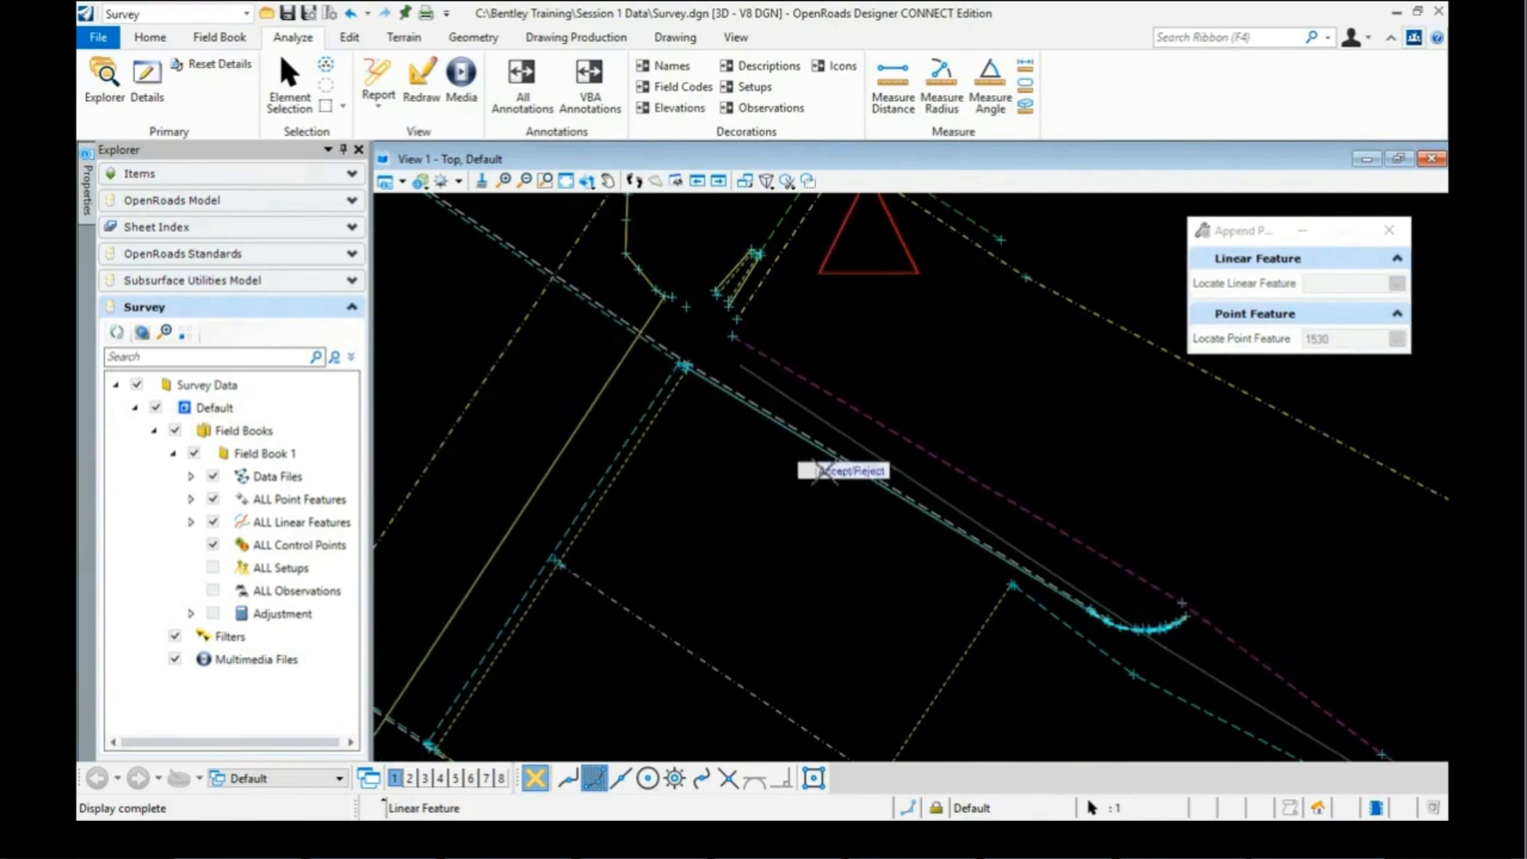
scroll(1074, 564, up, 3)
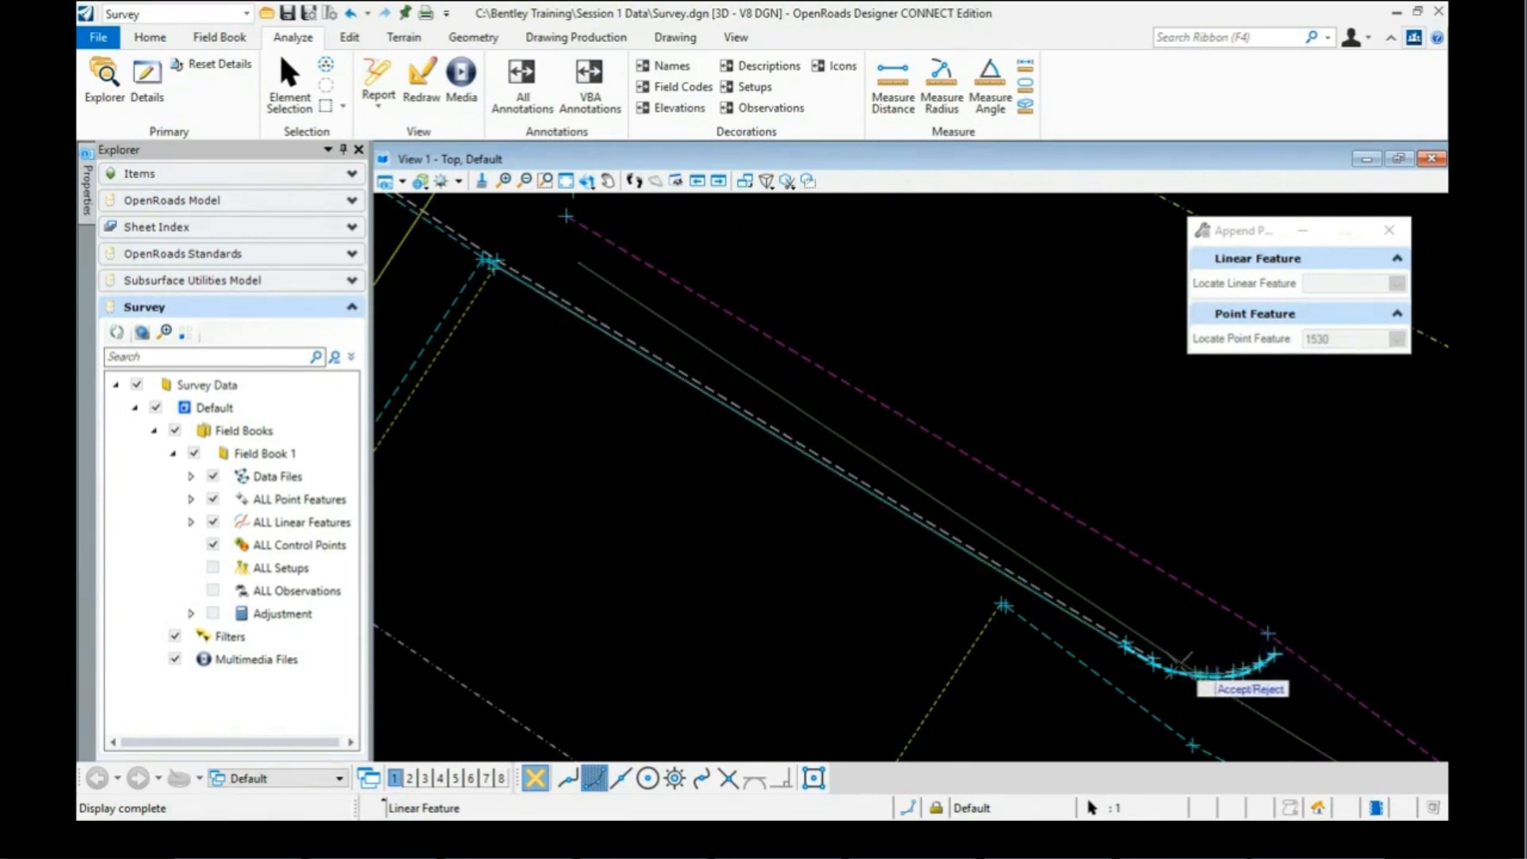
click(862, 566)
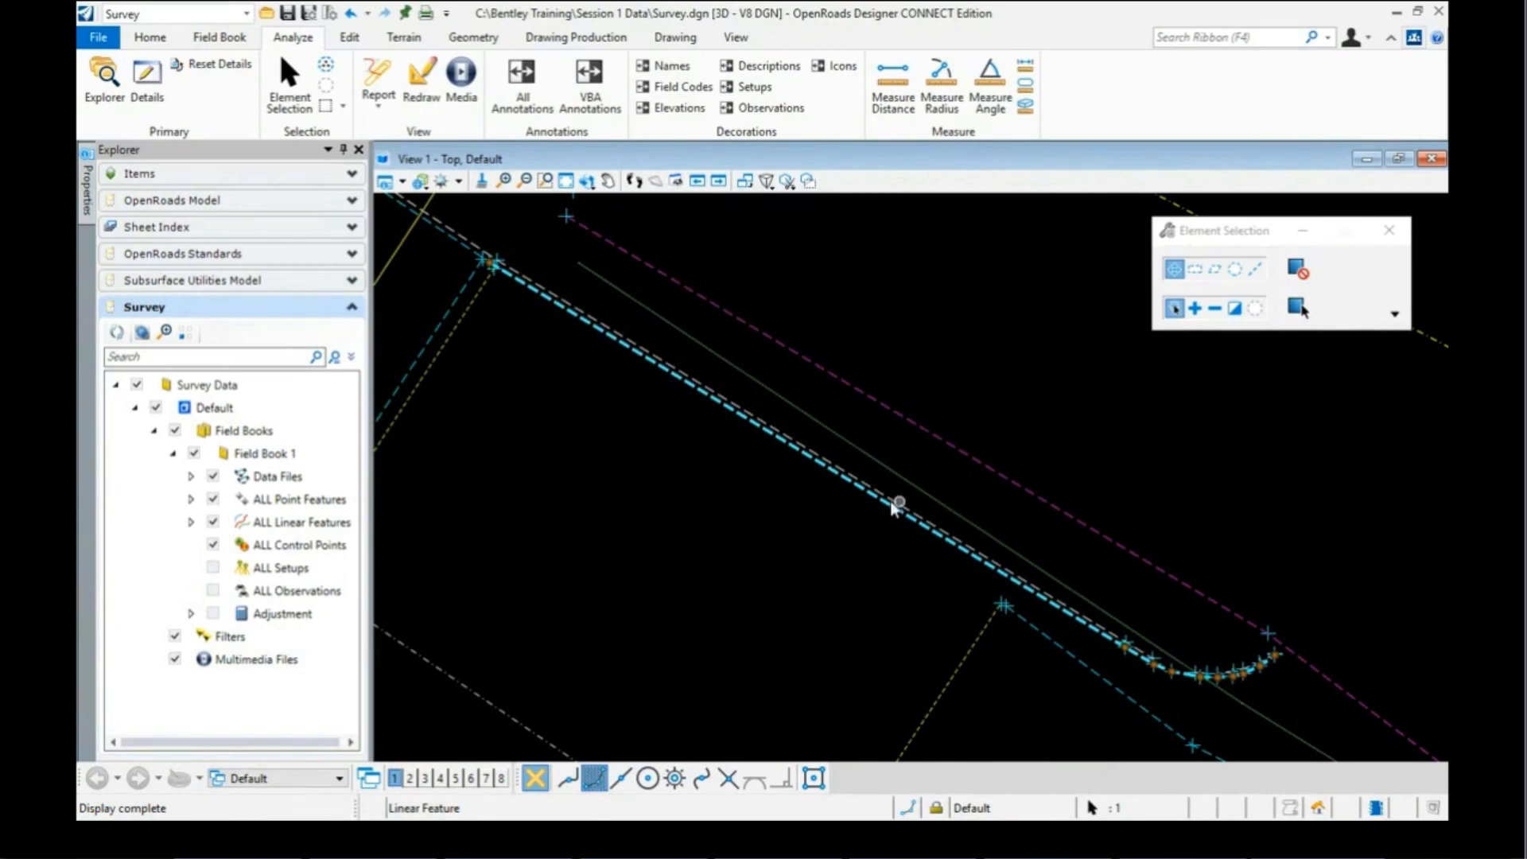
click(837, 480)
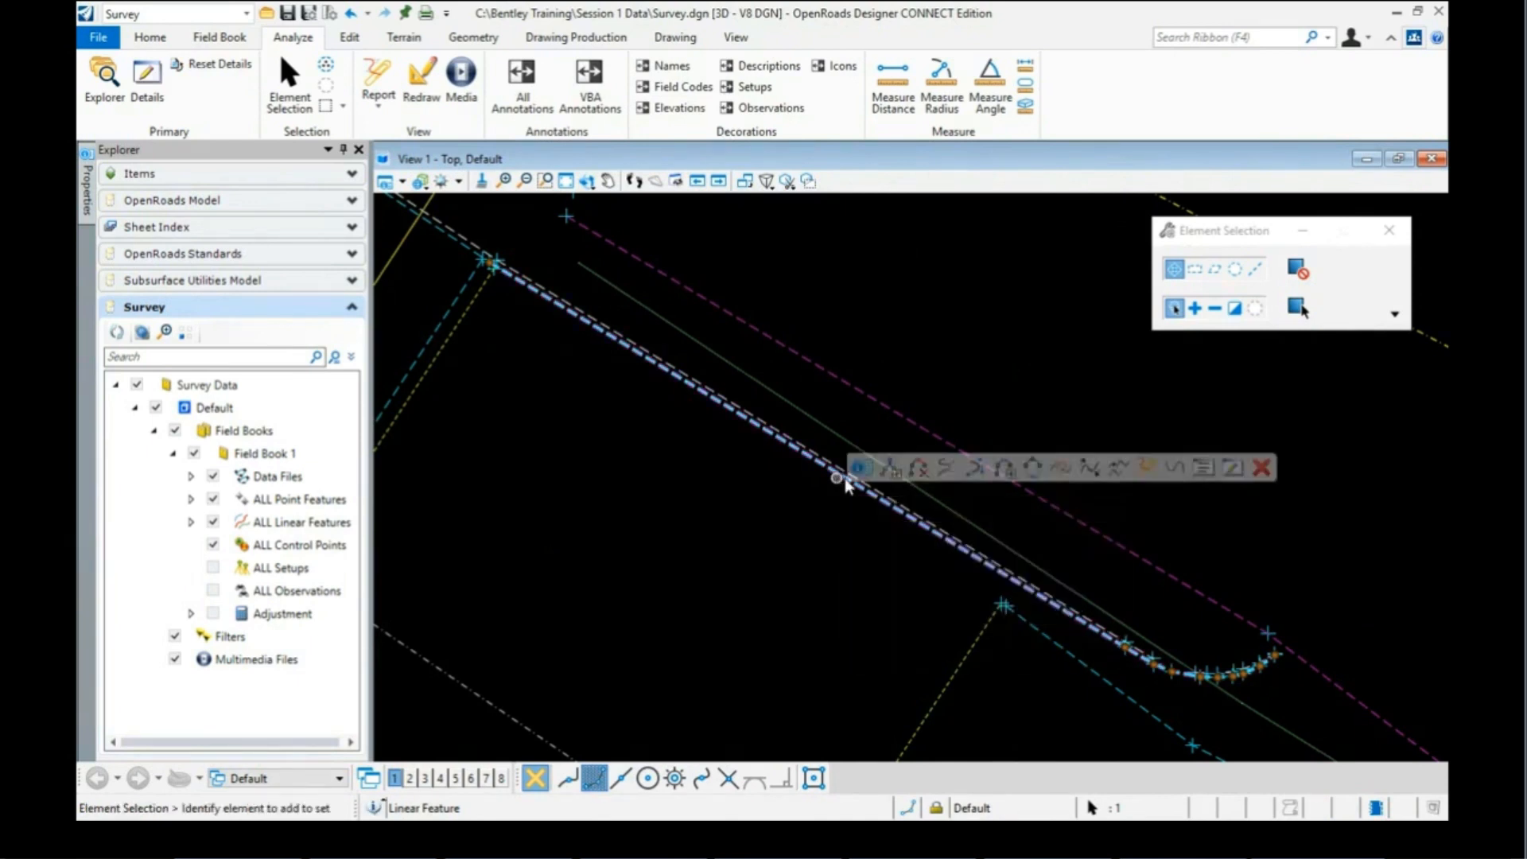
click(1203, 470)
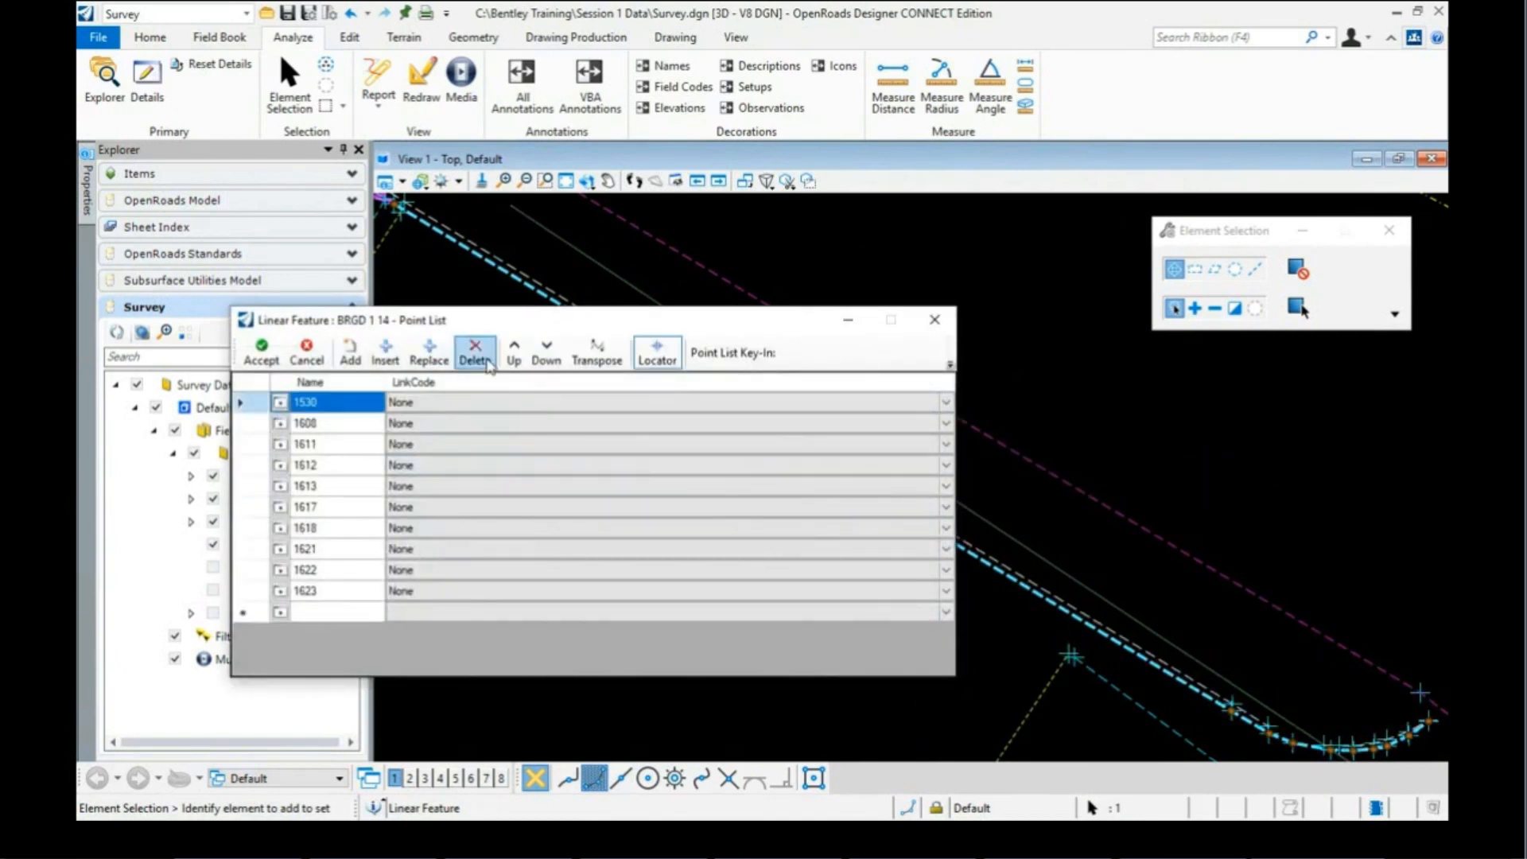
click(547, 353)
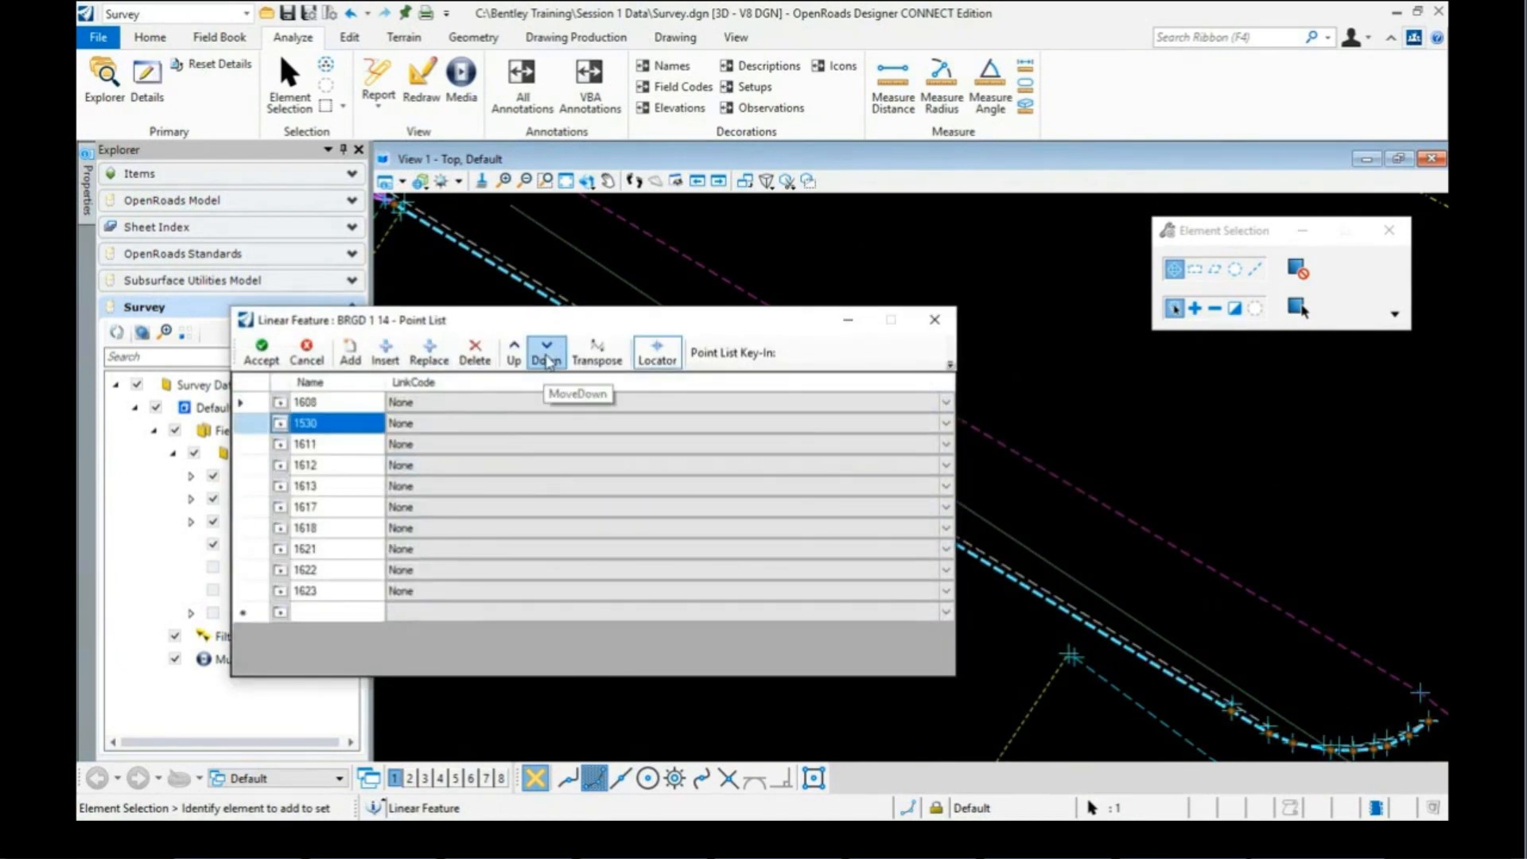
click(547, 353)
click(547, 354)
click(547, 354)
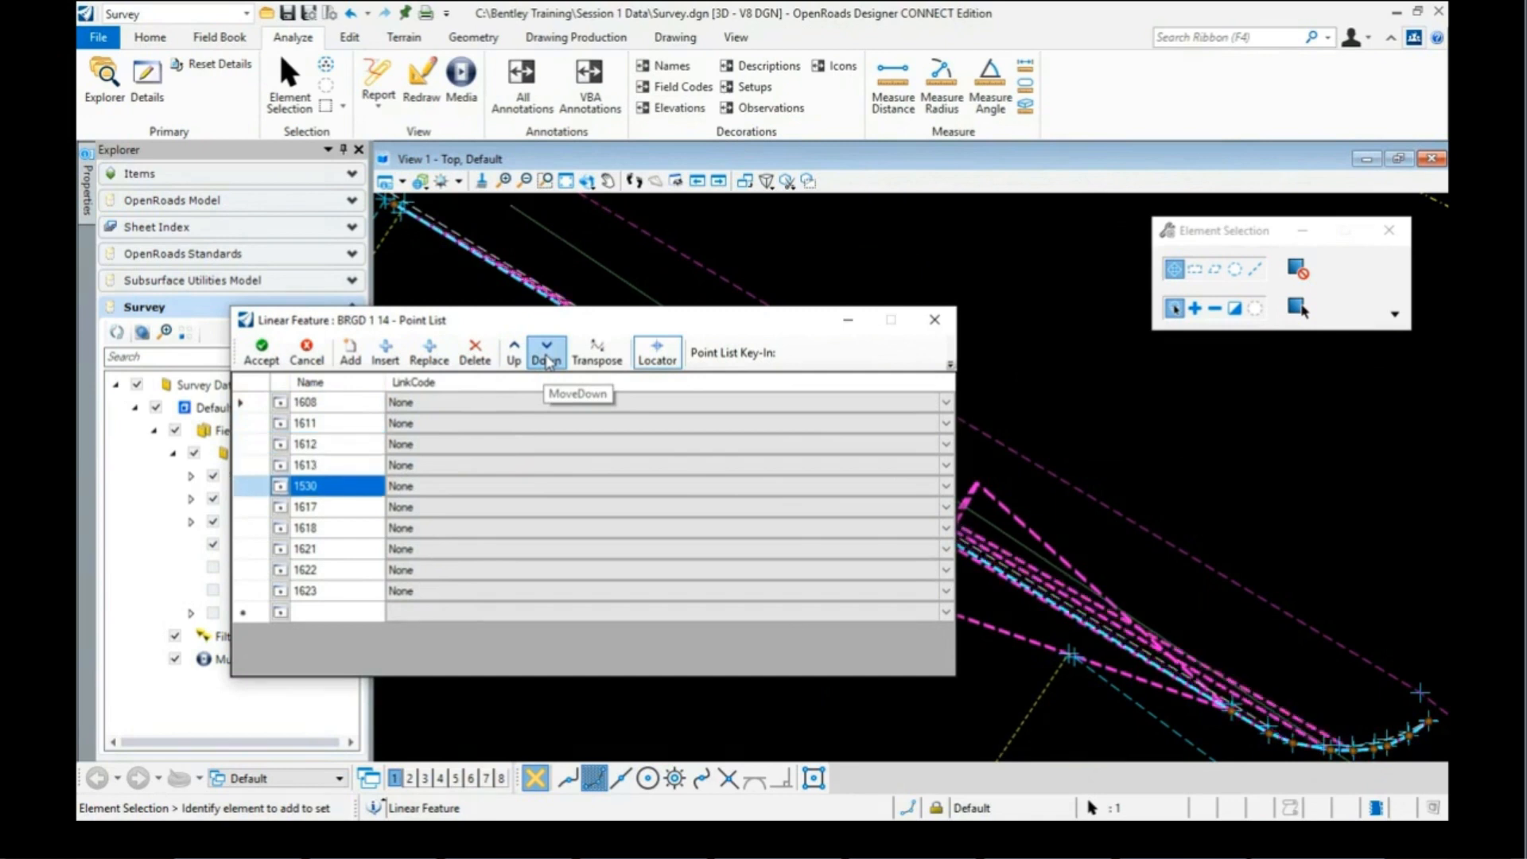
click(547, 354)
click(547, 354)
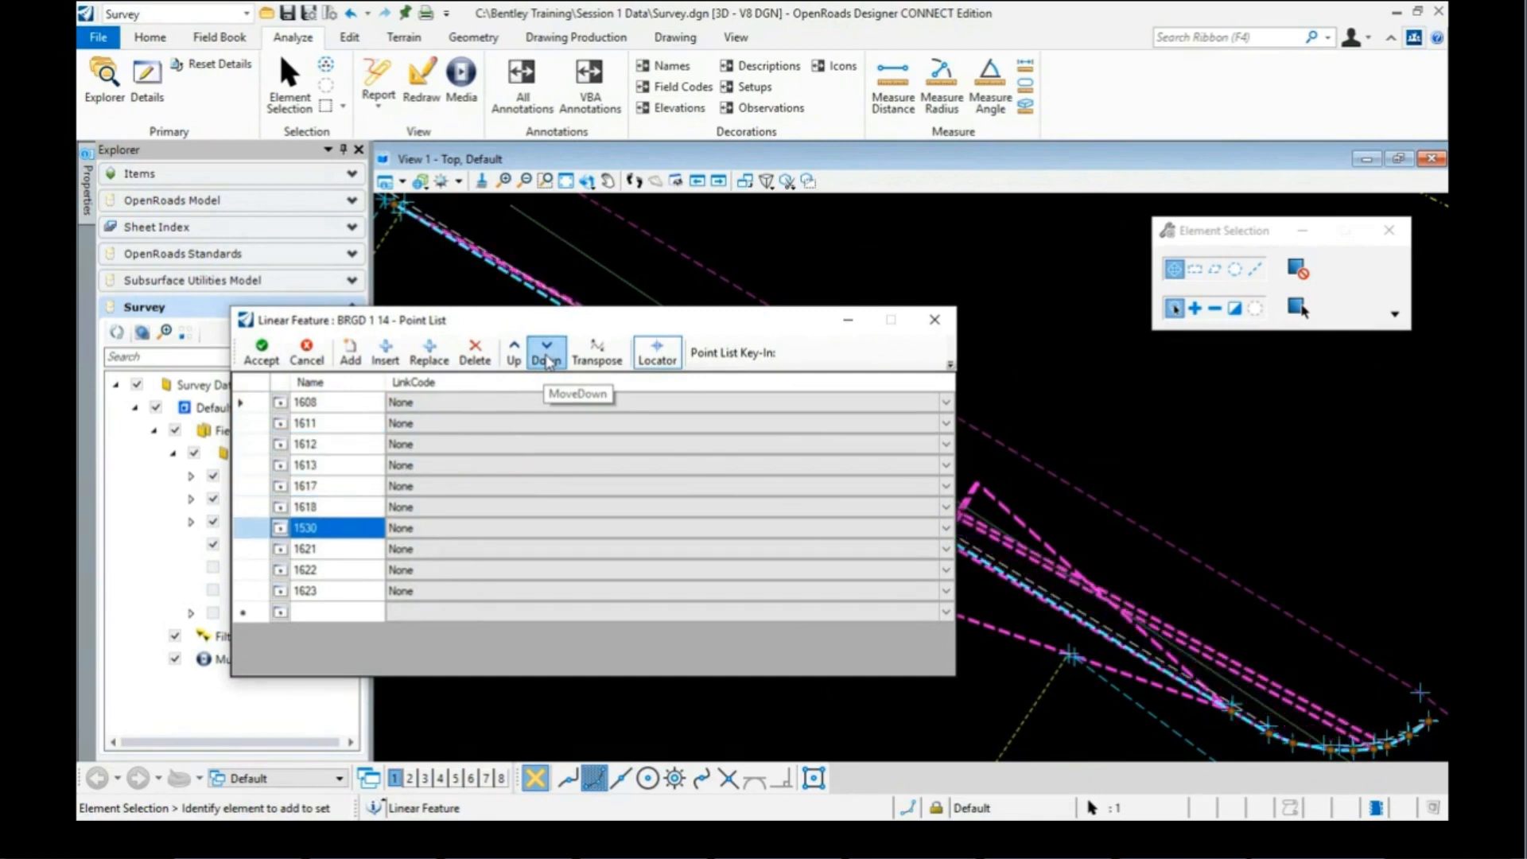
click(547, 355)
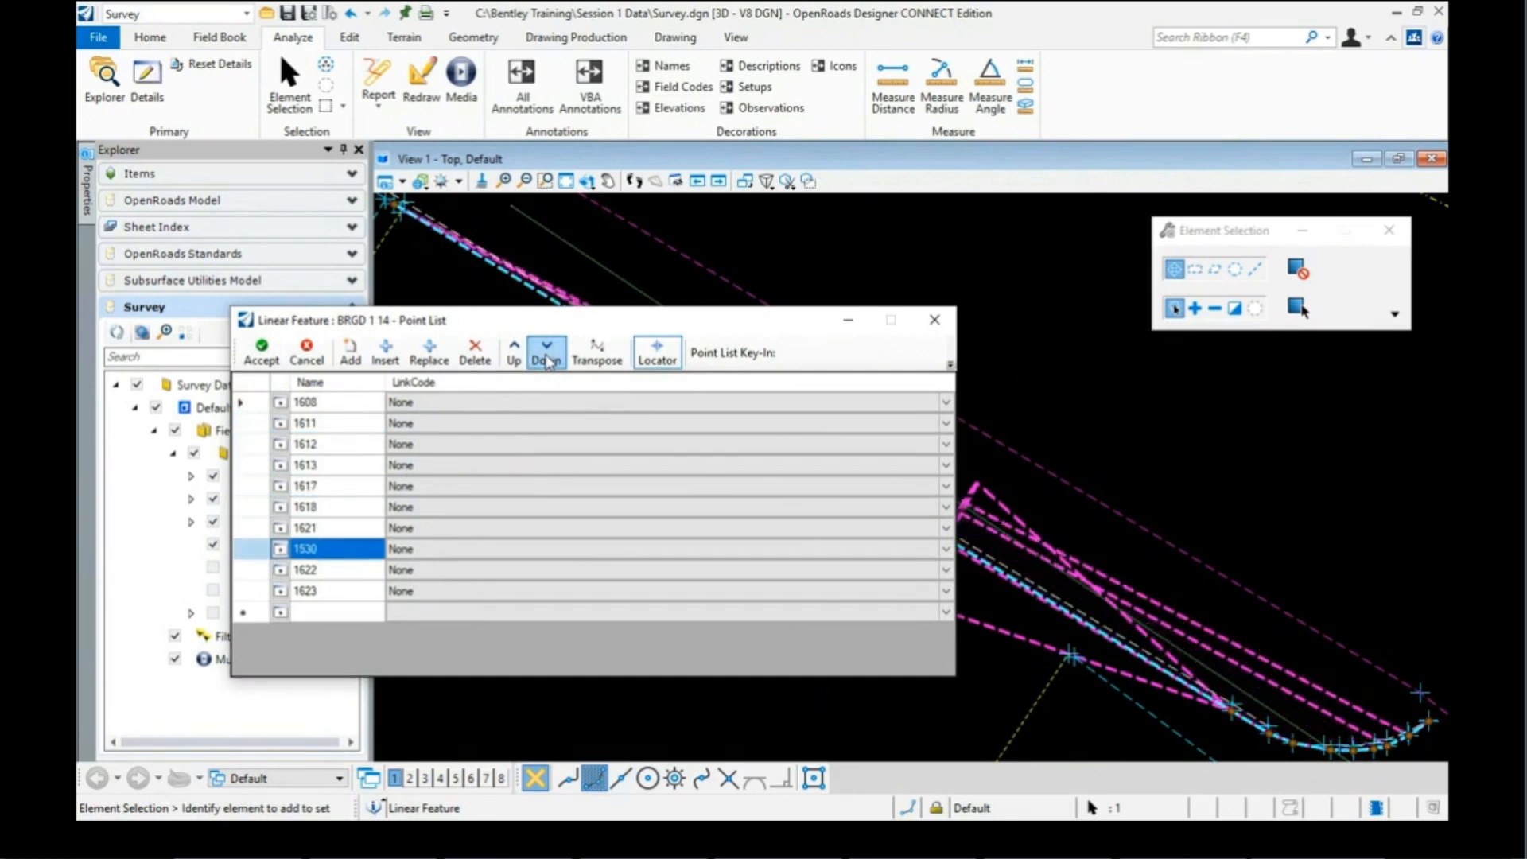
click(515, 356)
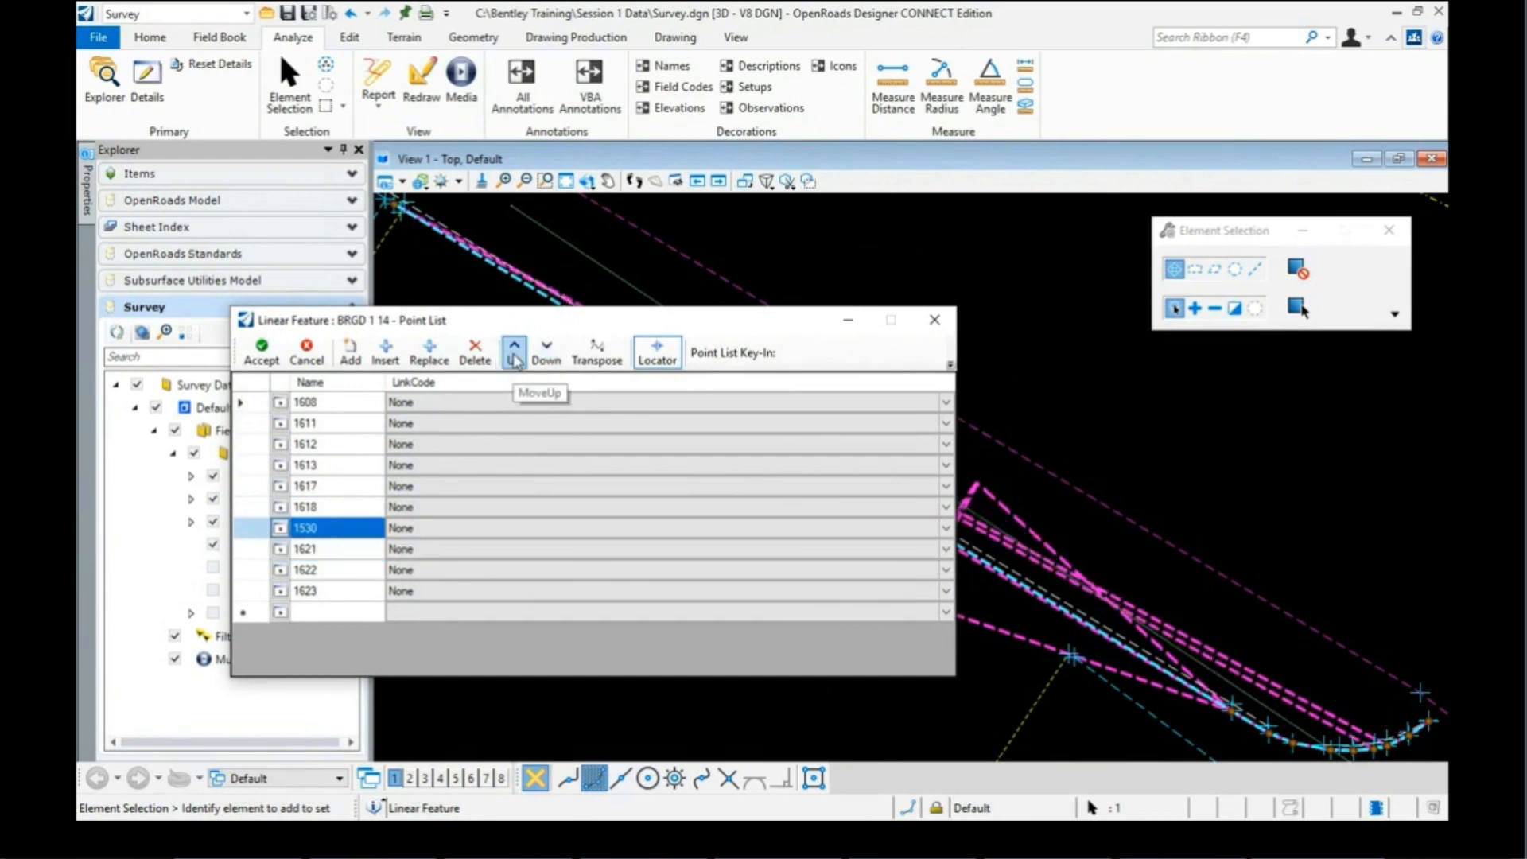
click(515, 357)
click(515, 357)
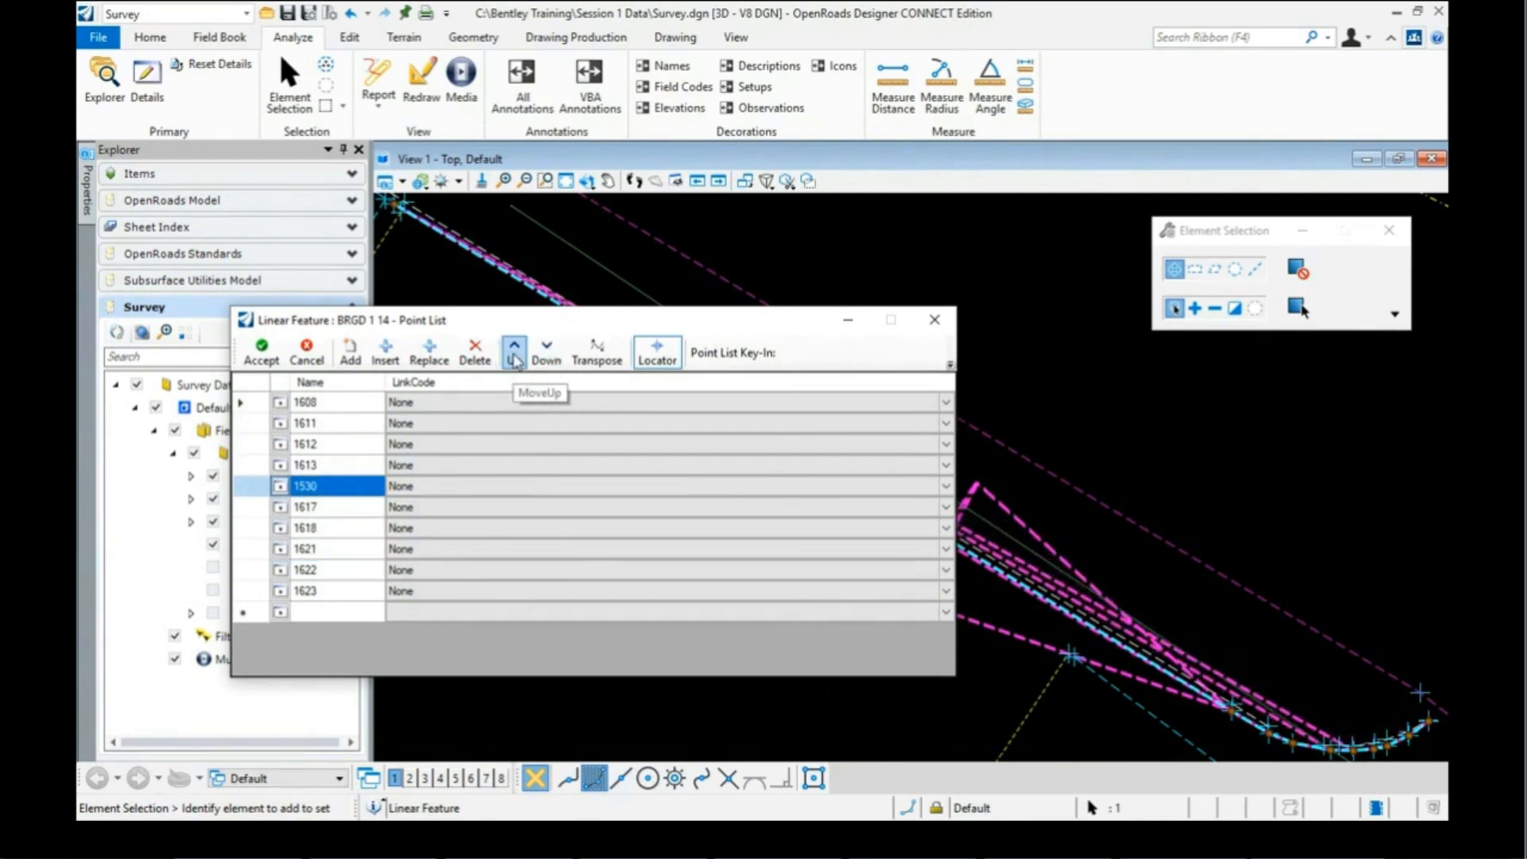
click(516, 357)
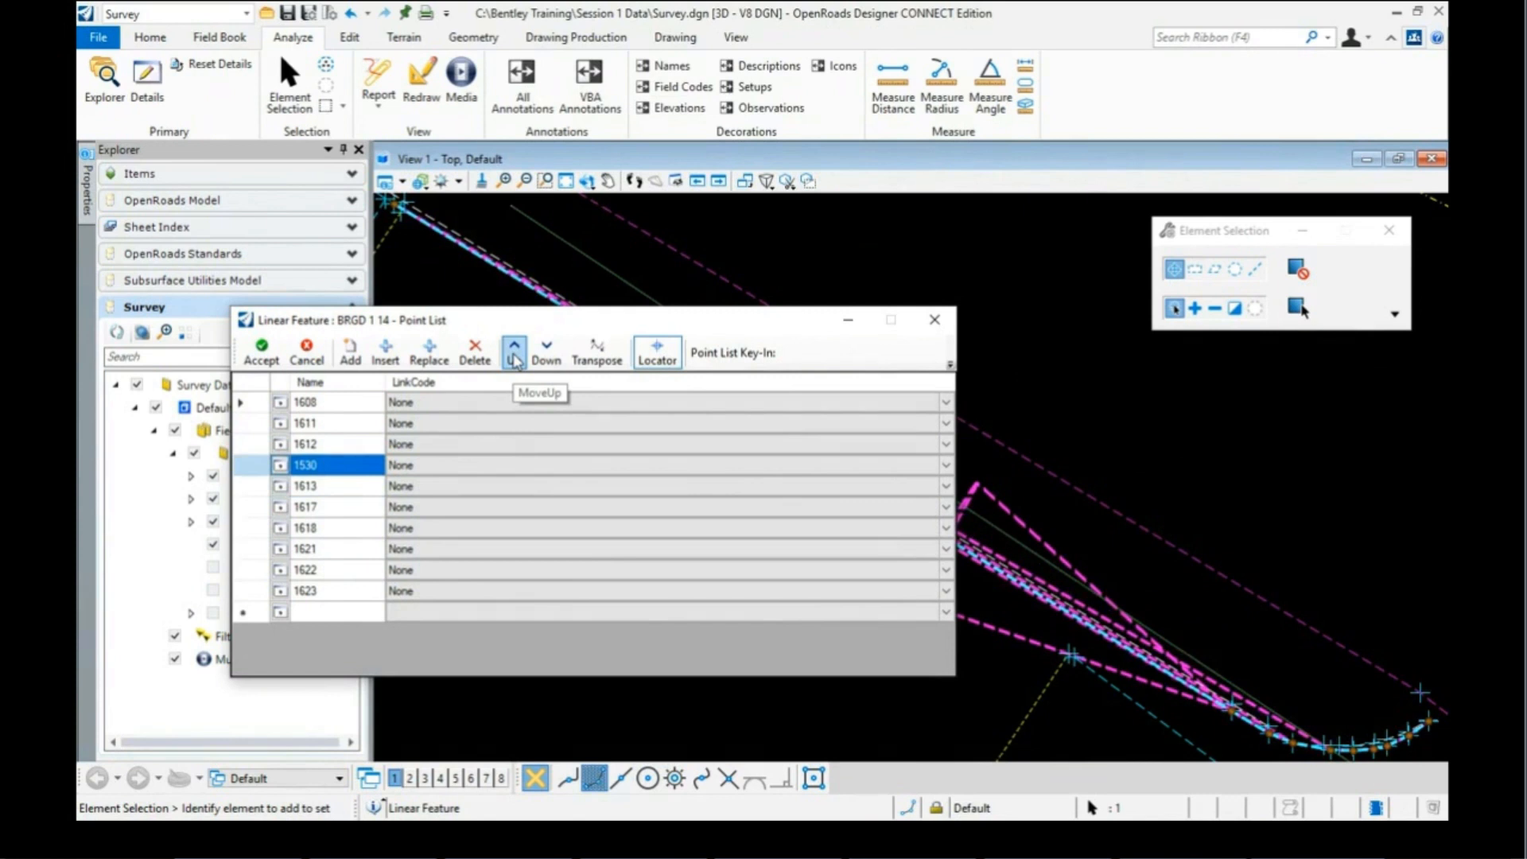
click(515, 357)
click(516, 357)
click(515, 357)
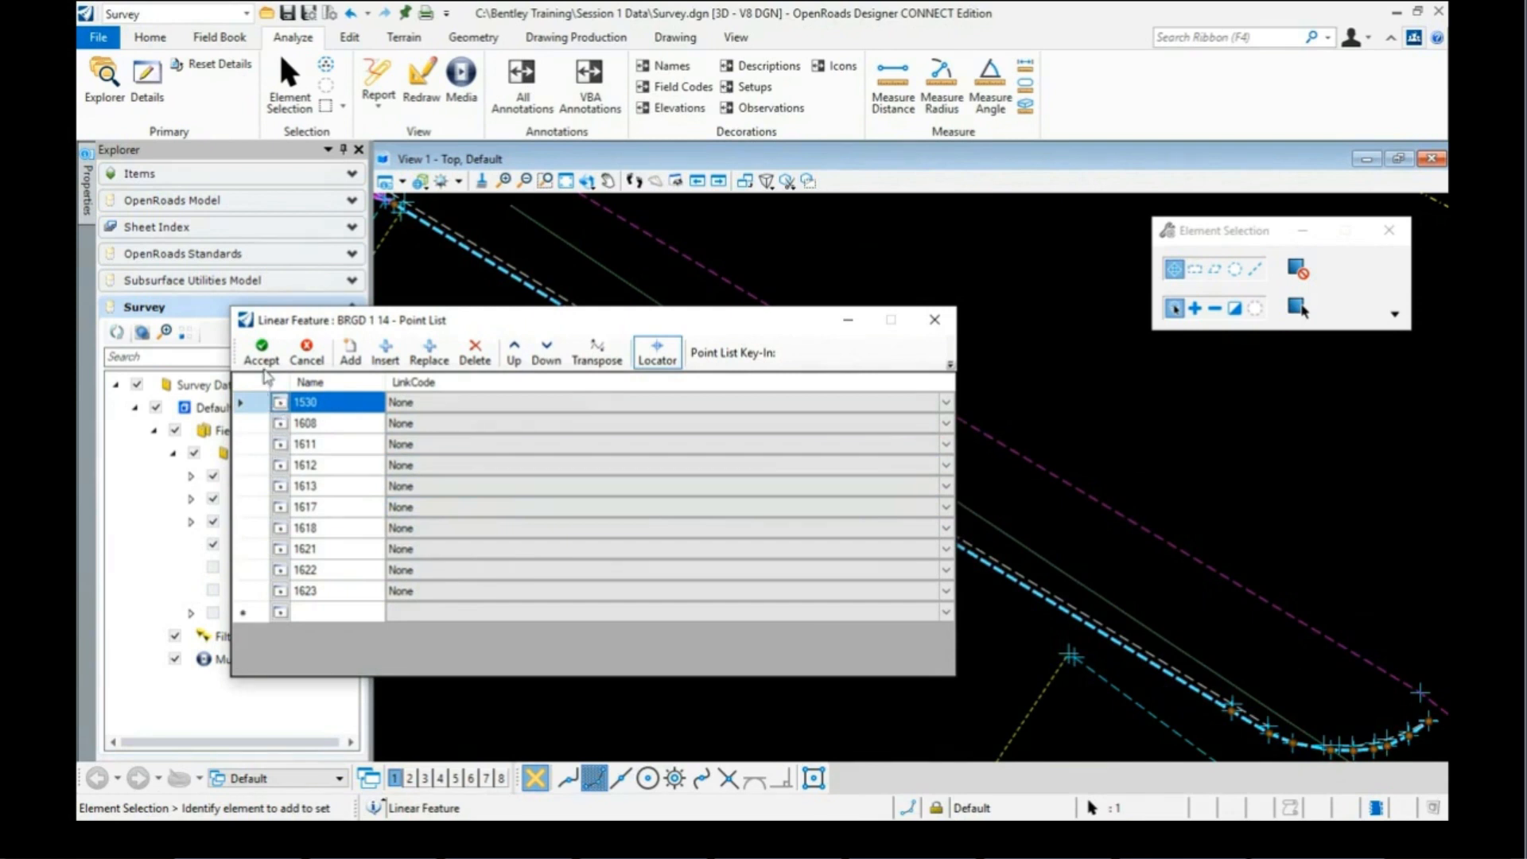
click(932, 322)
scroll(808, 443, up, 5)
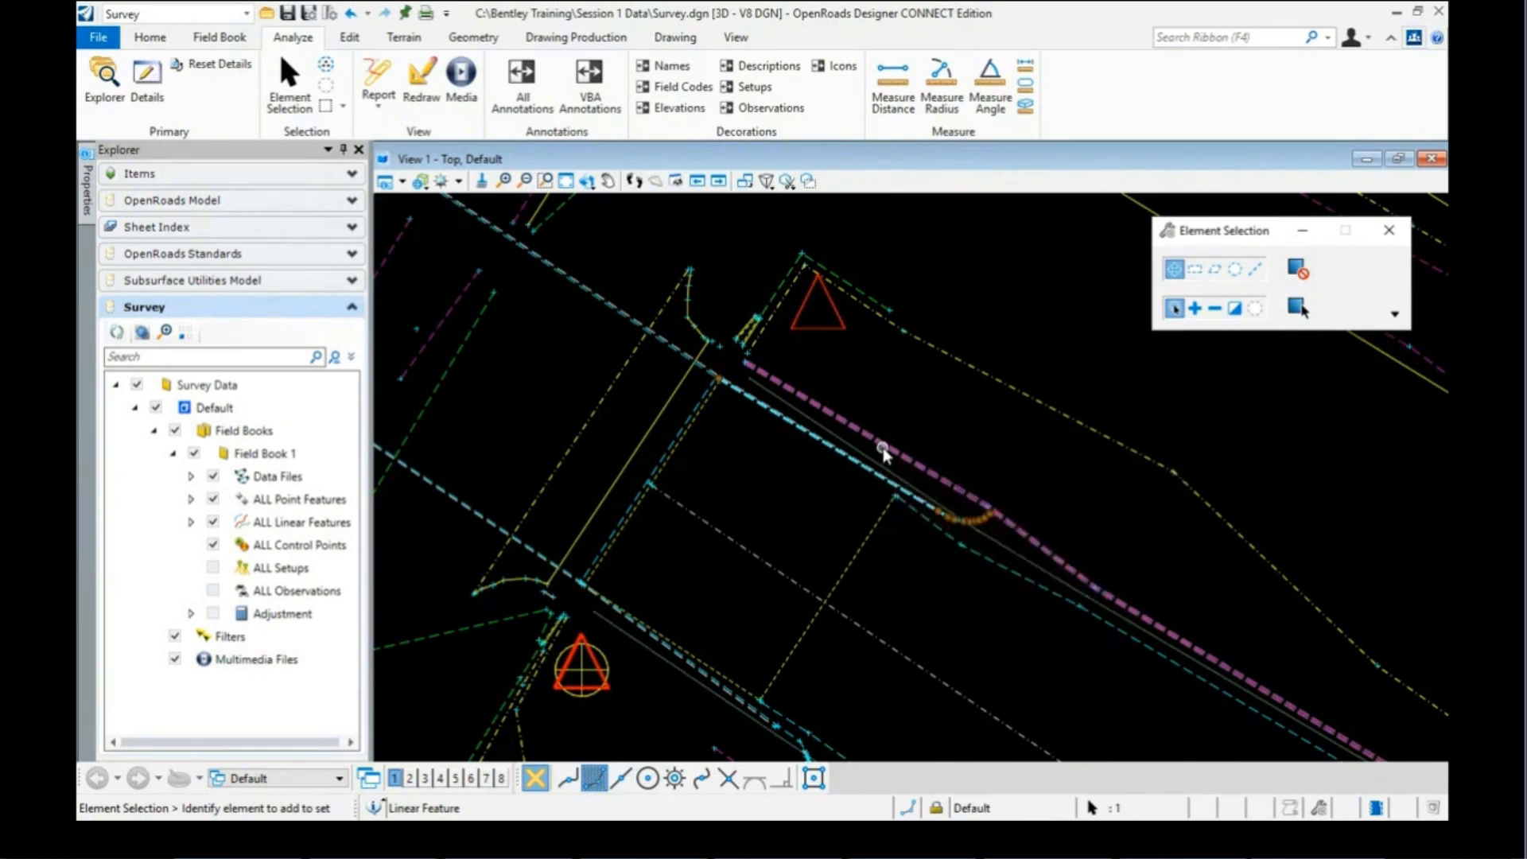
Step: Clear the selection and select the AllFieldbooks terrain model's exterior boundary
scroll(863, 440, down, 5)
scroll(531, 387, down, 1)
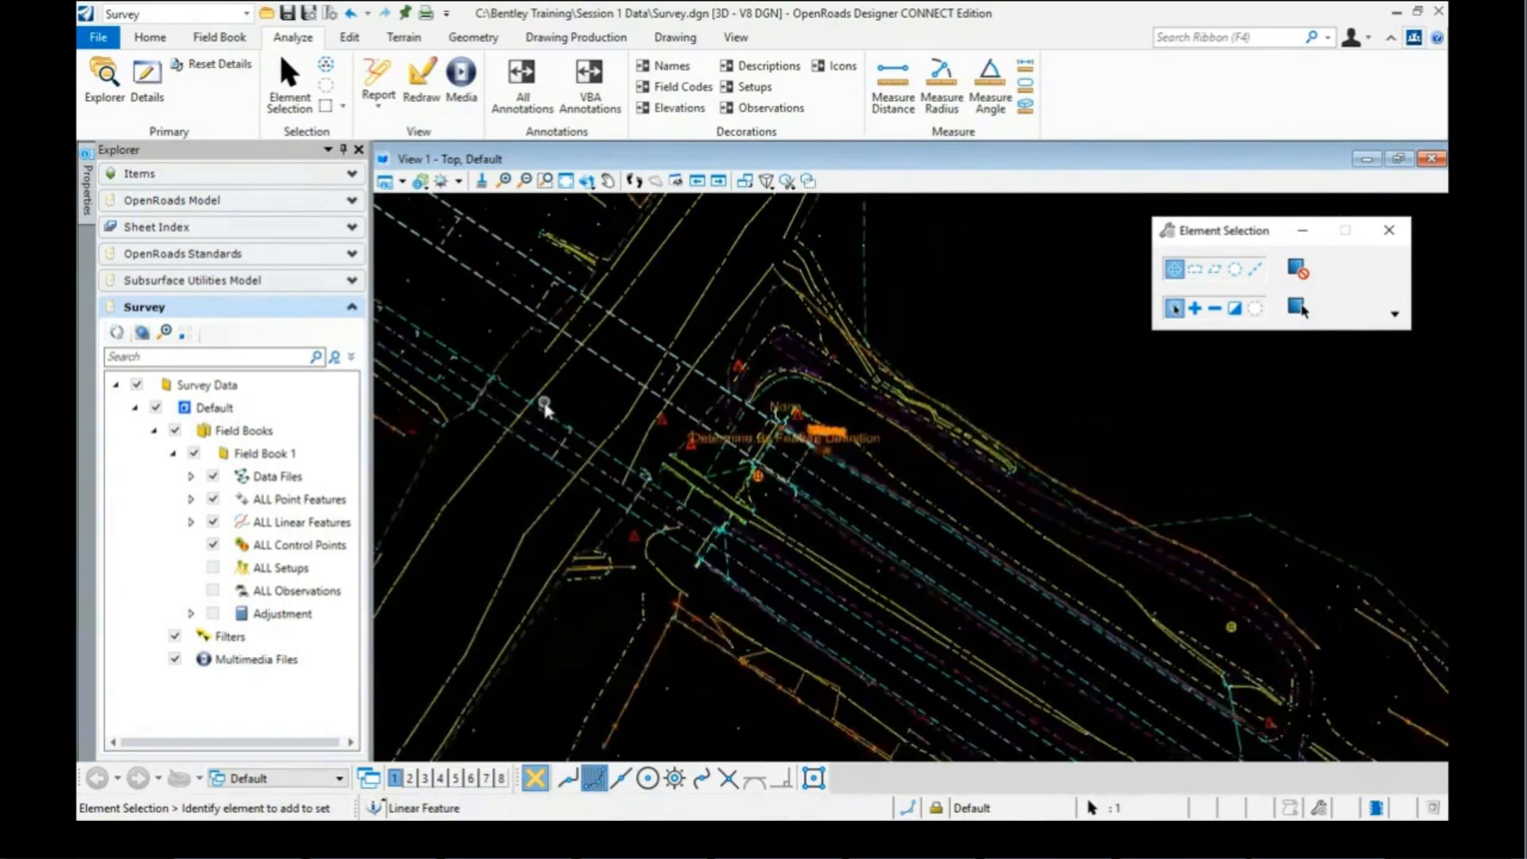
scroll(639, 400, down, 4)
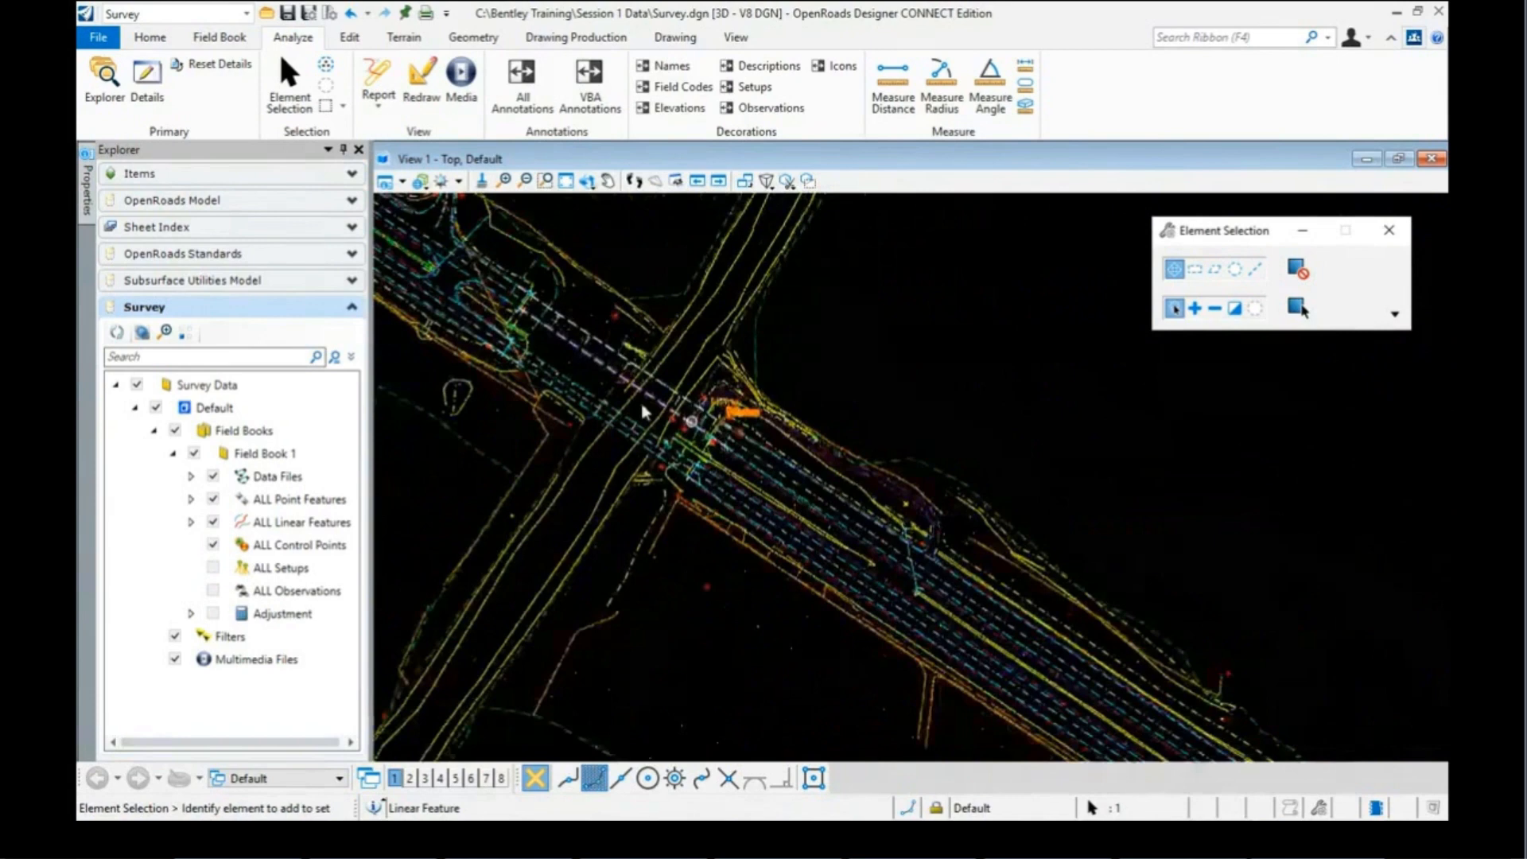
scroll(639, 400, up, 3)
scroll(784, 388, down, 2)
scroll(795, 384, up, 1)
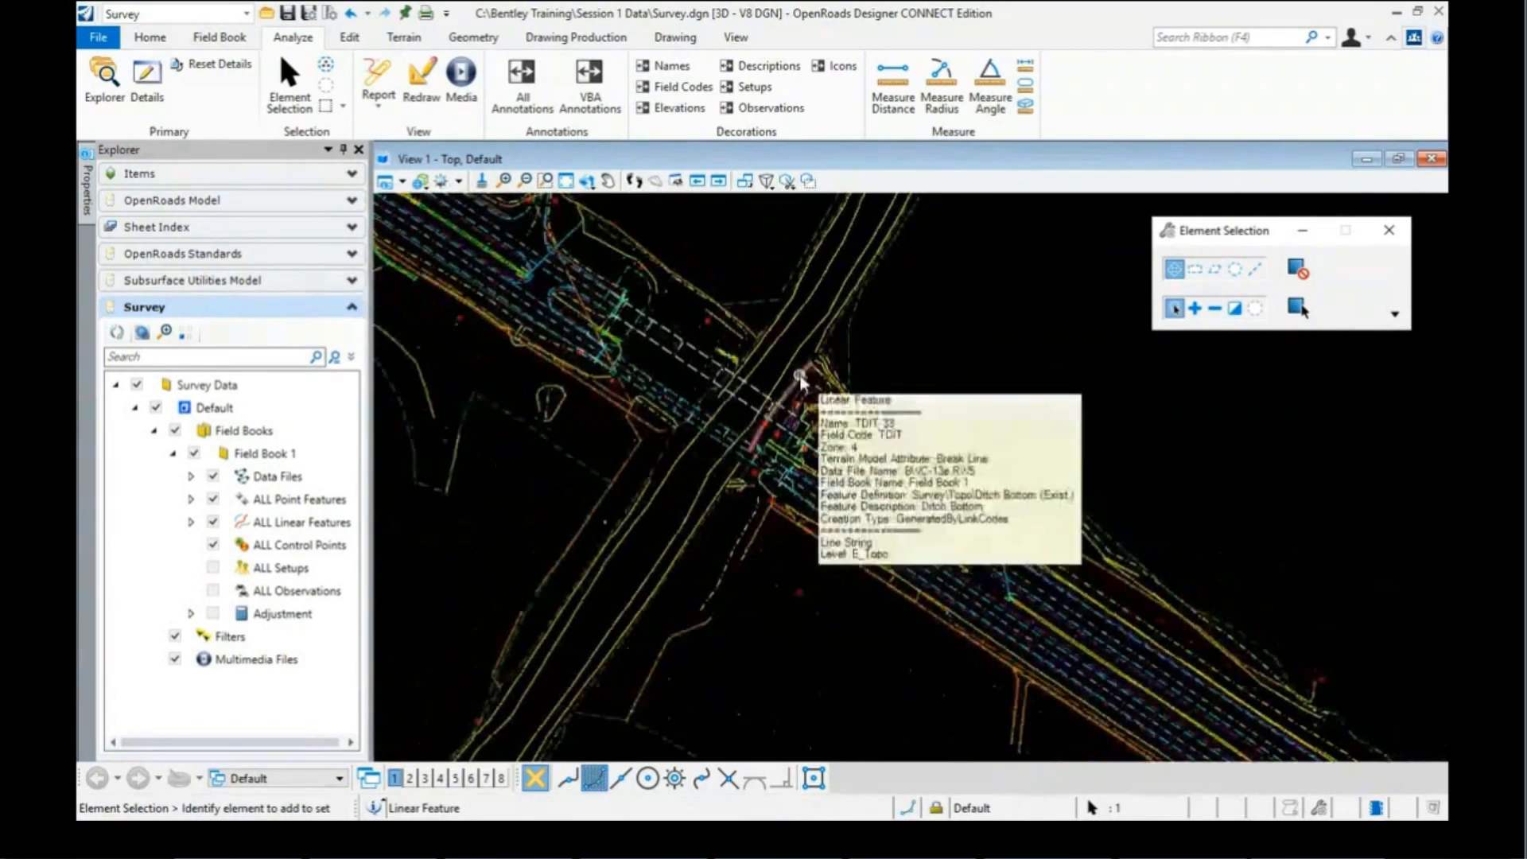
scroll(774, 385, up, 2)
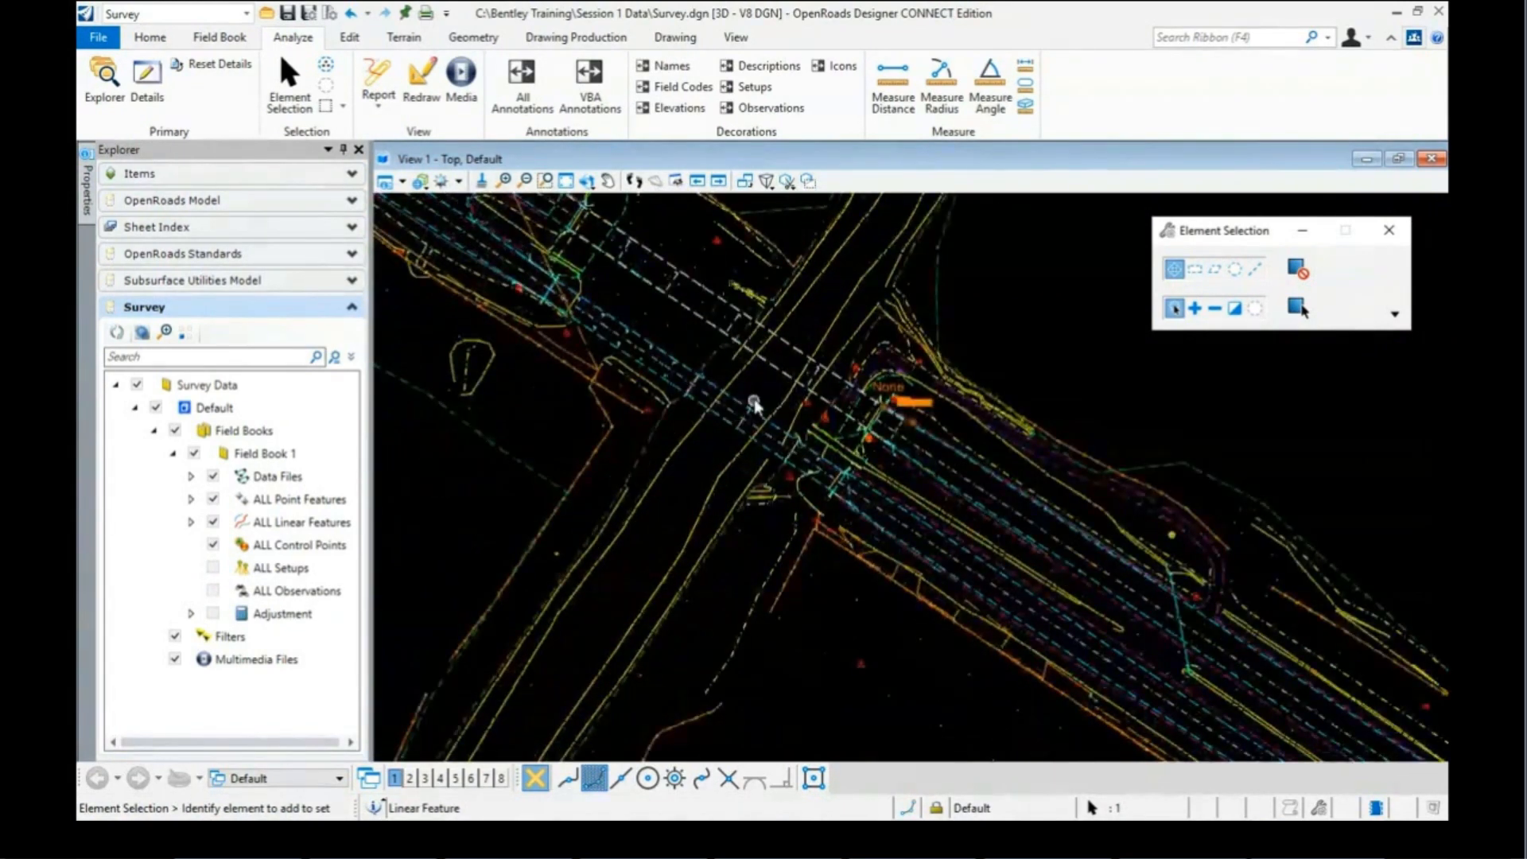
scroll(755, 400, down, 2)
scroll(769, 395, up, 1)
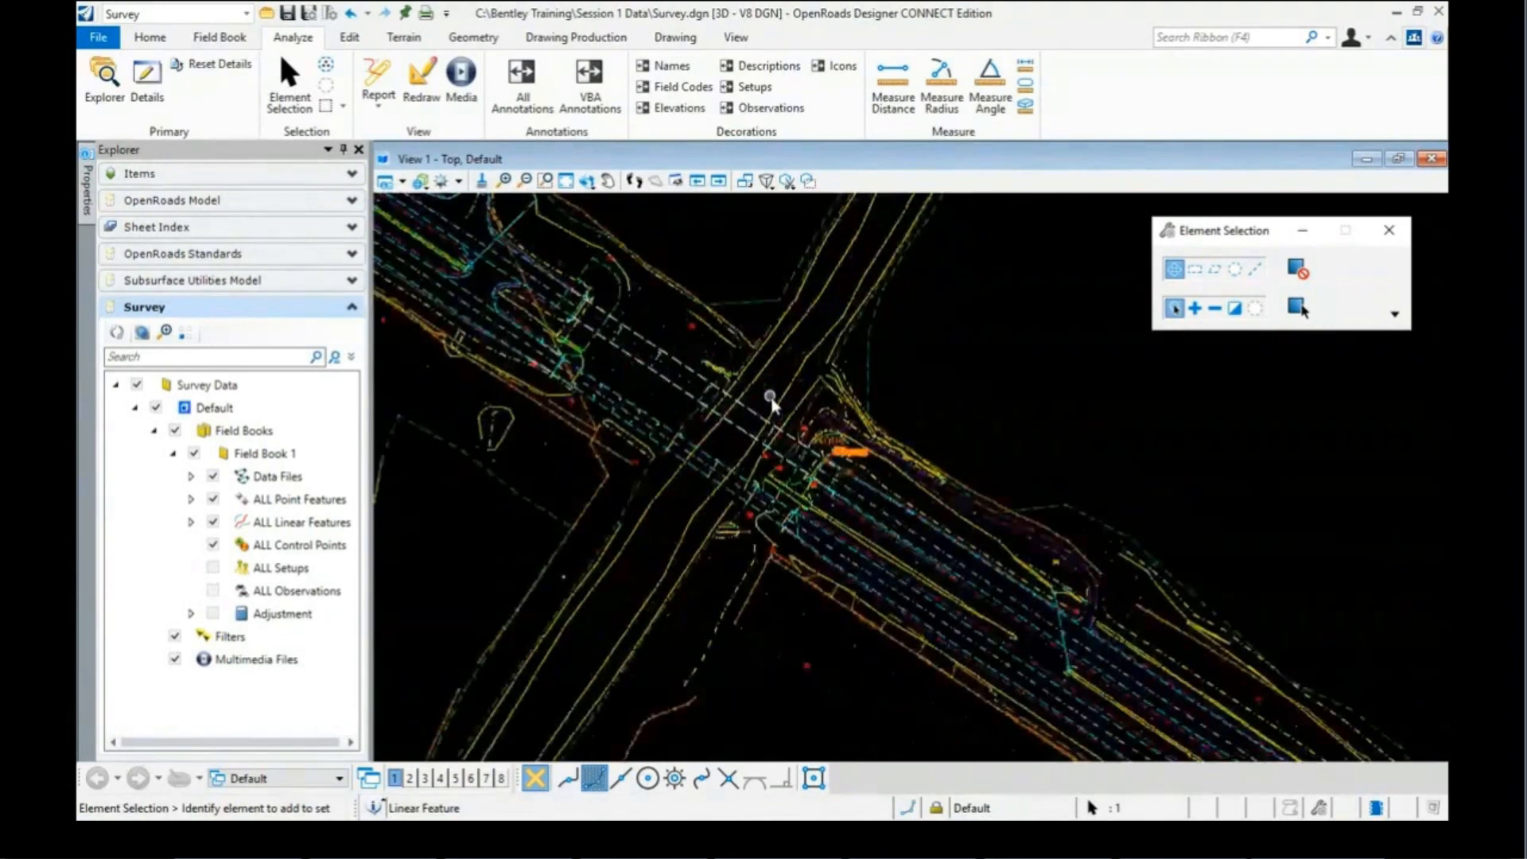
click(764, 395)
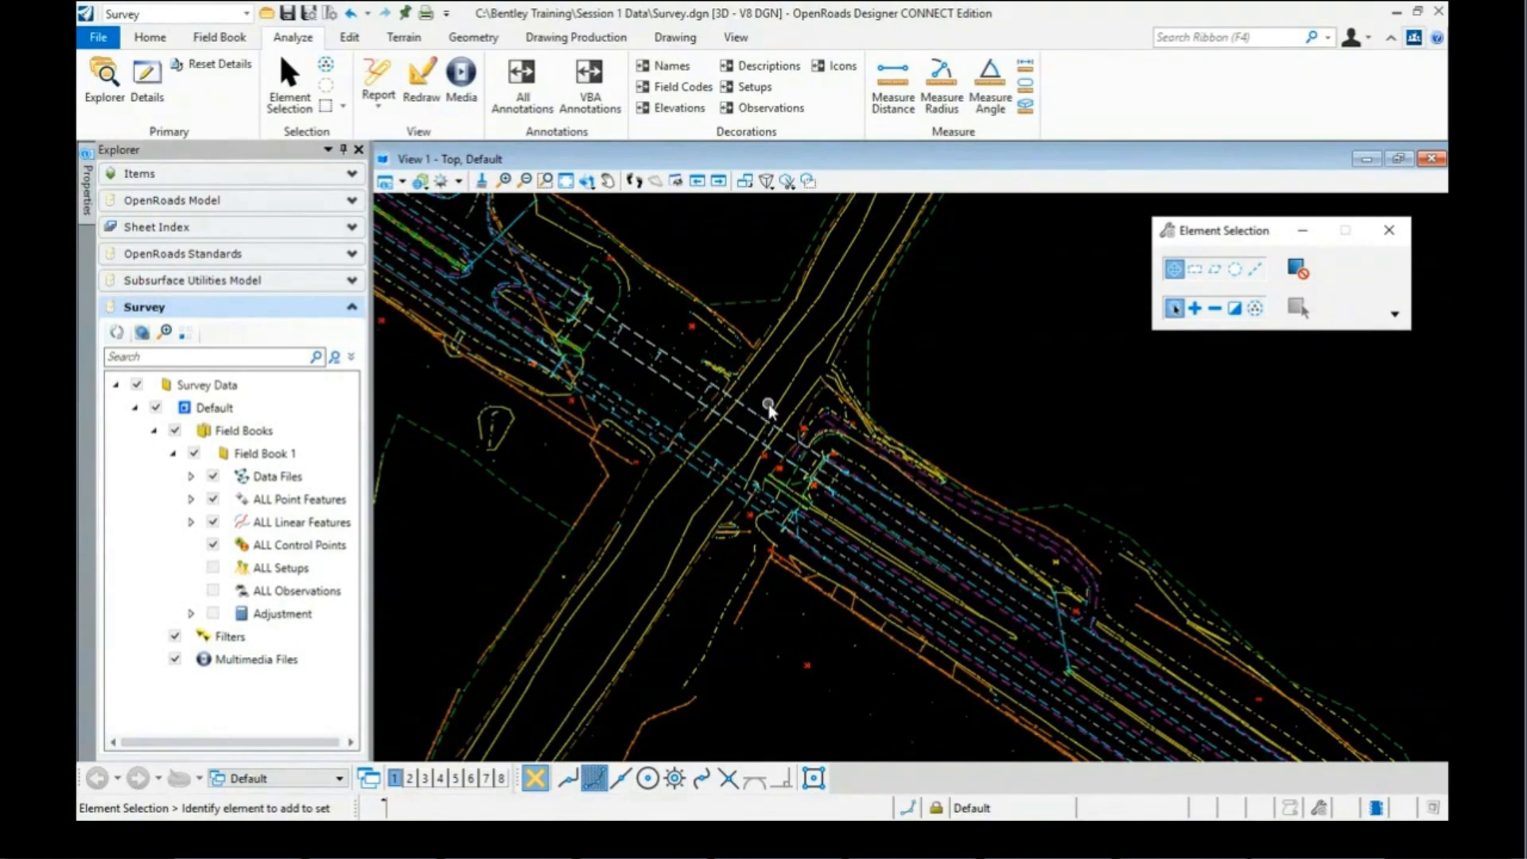
click(749, 303)
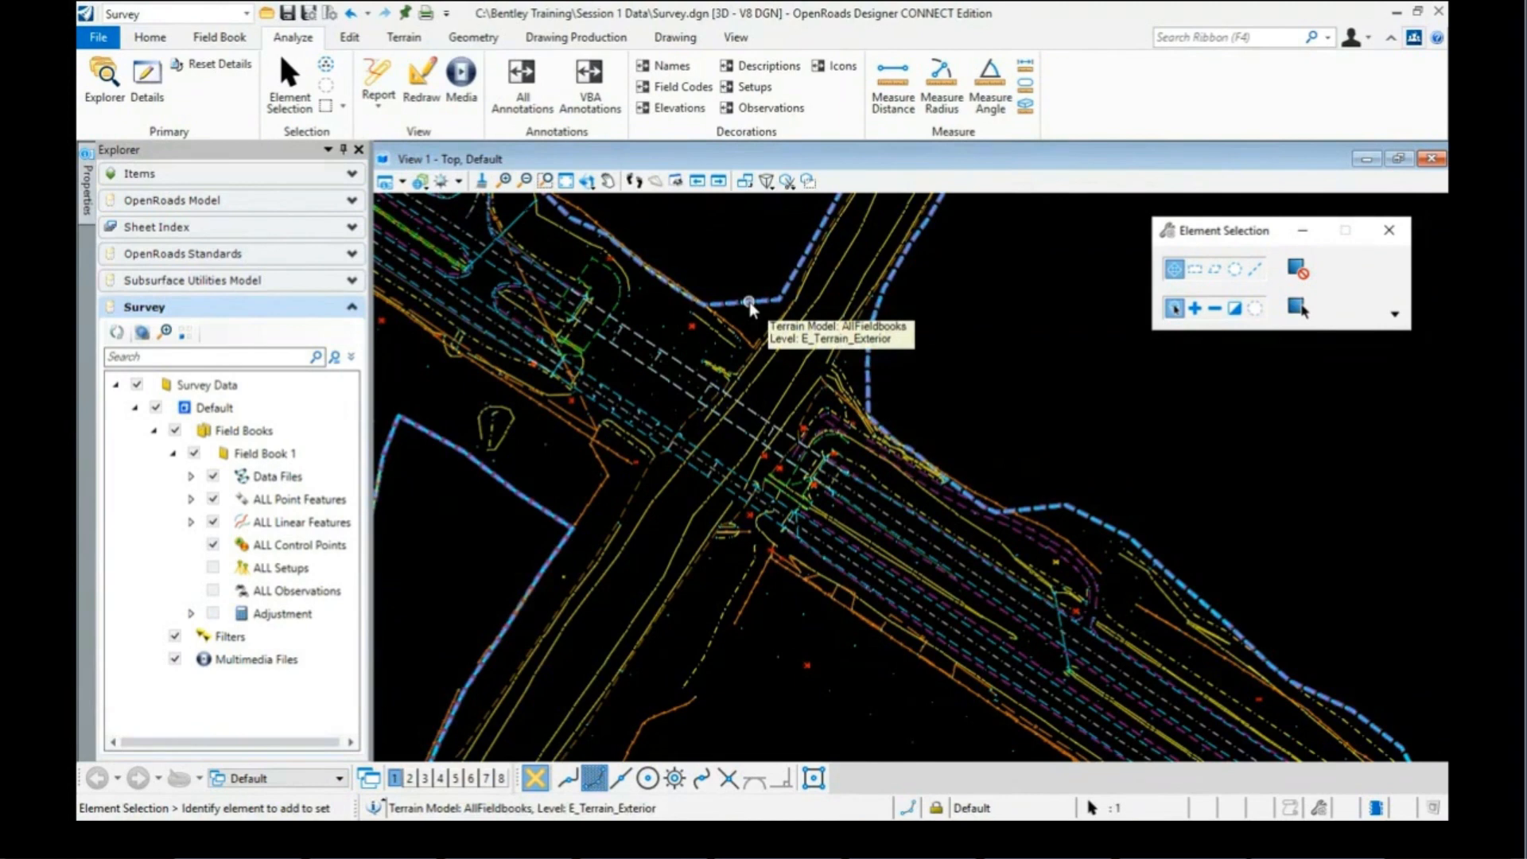
mouse_move(754, 303)
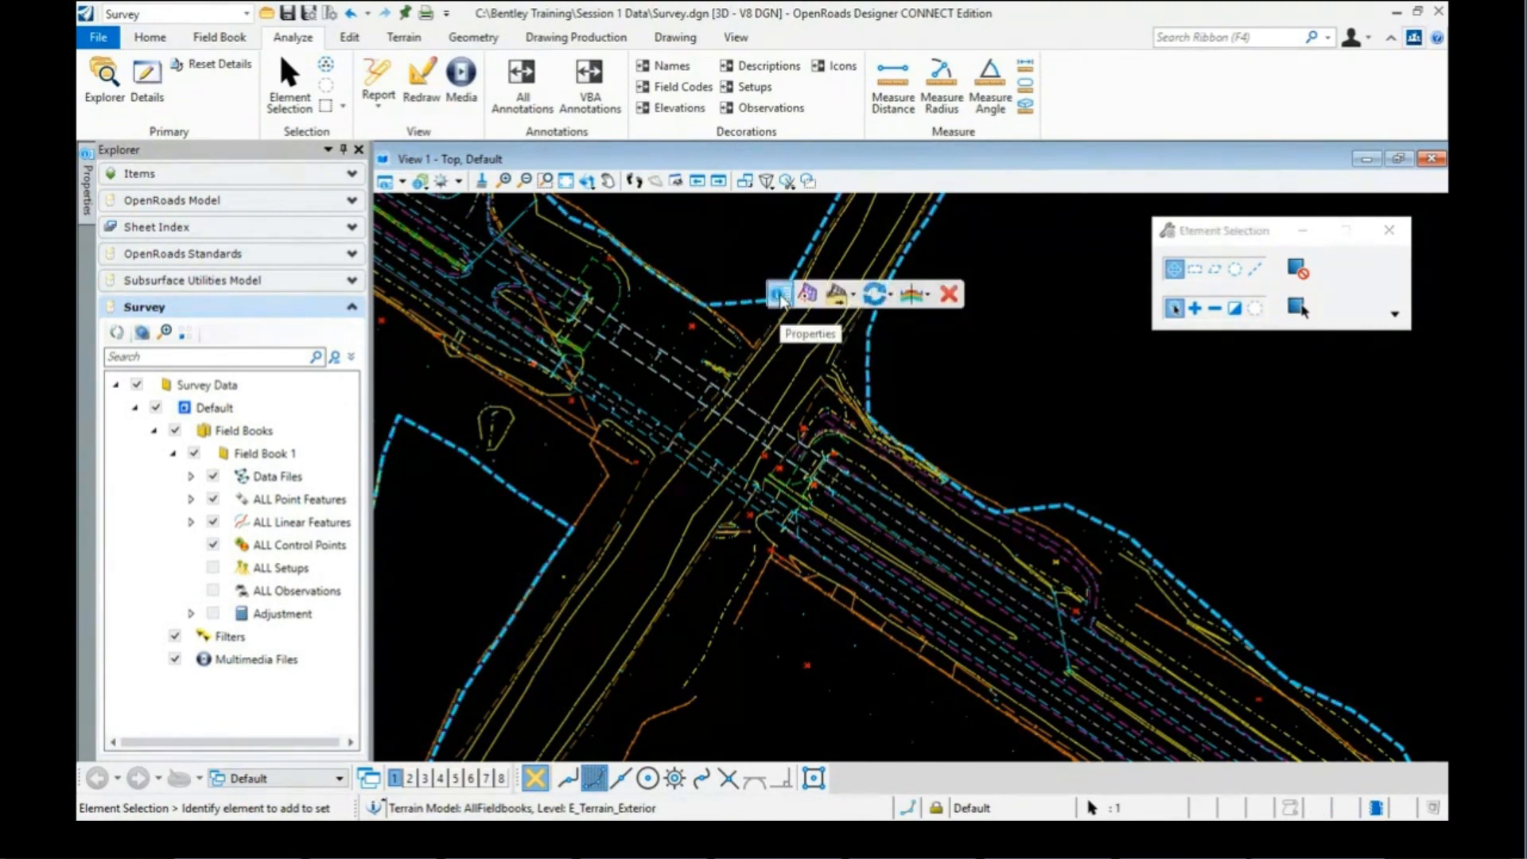
Step: Set the terrain's feature definition to Terrain > Existing > Existing Triangles
click(780, 295)
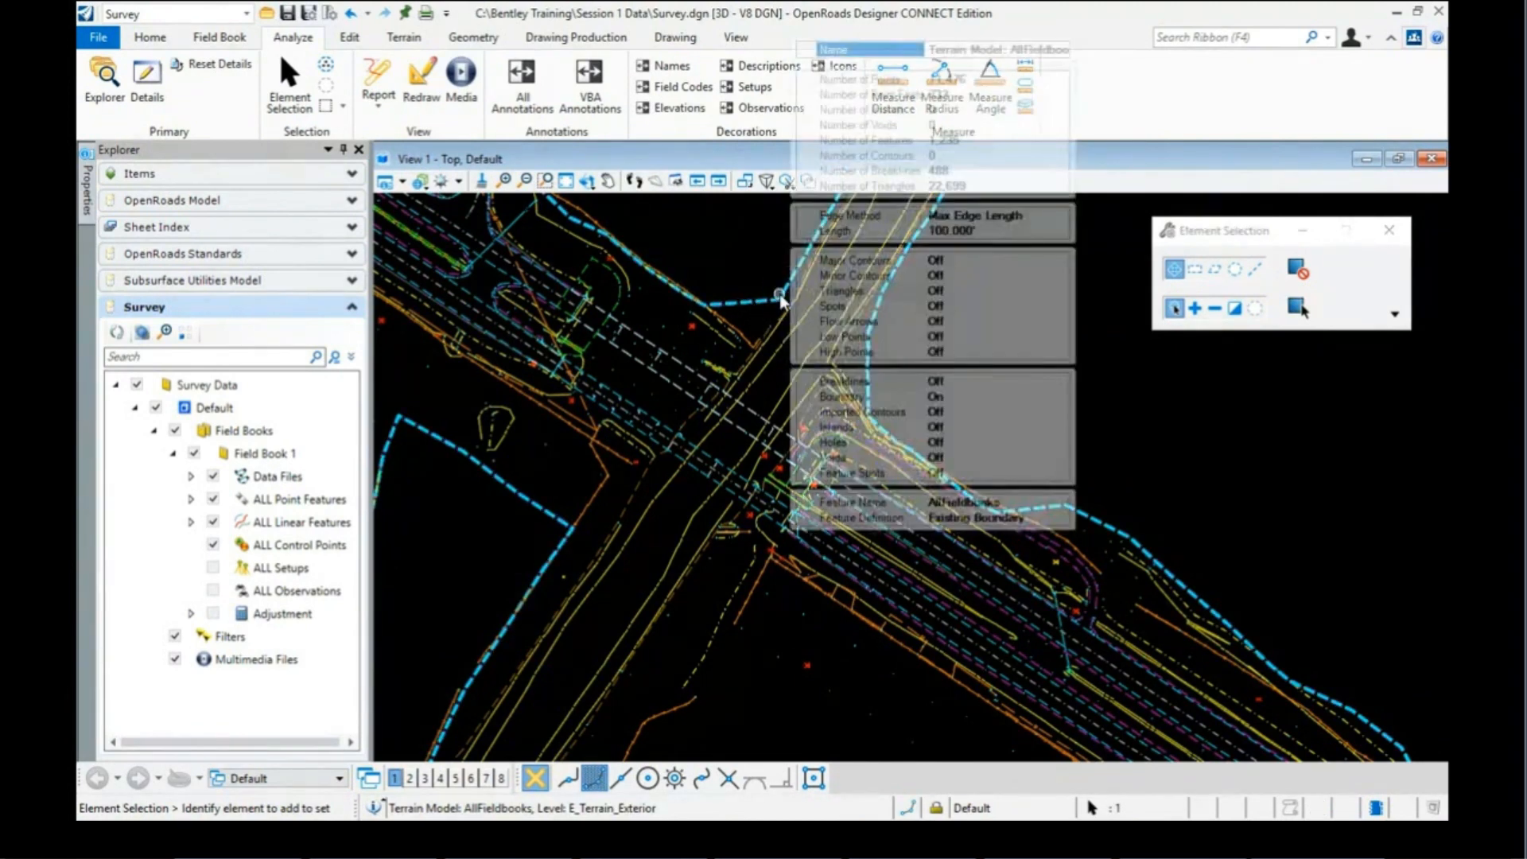
click(1025, 519)
click(1060, 519)
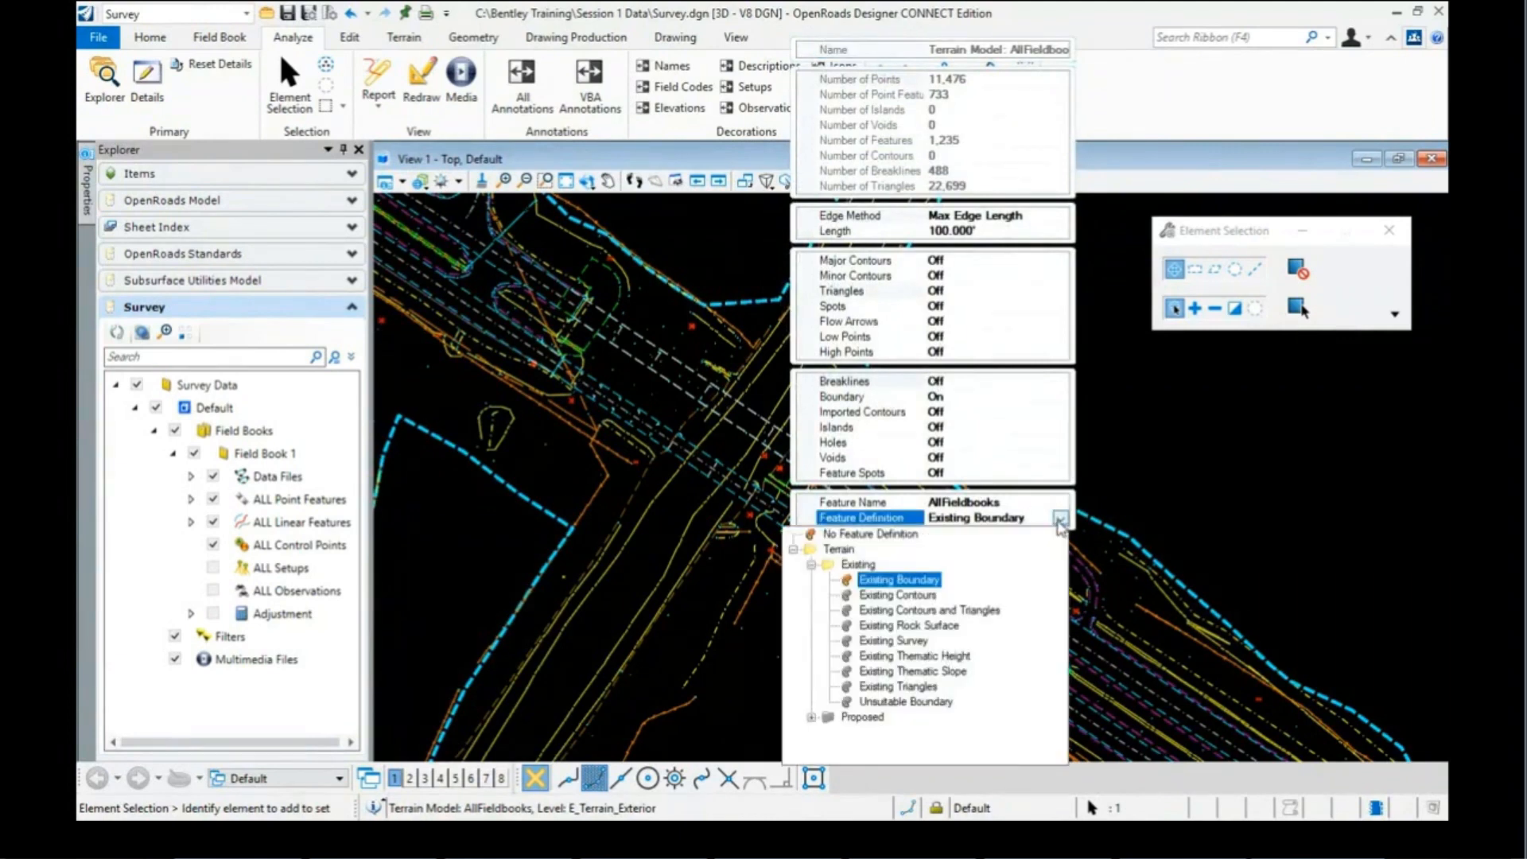
click(903, 687)
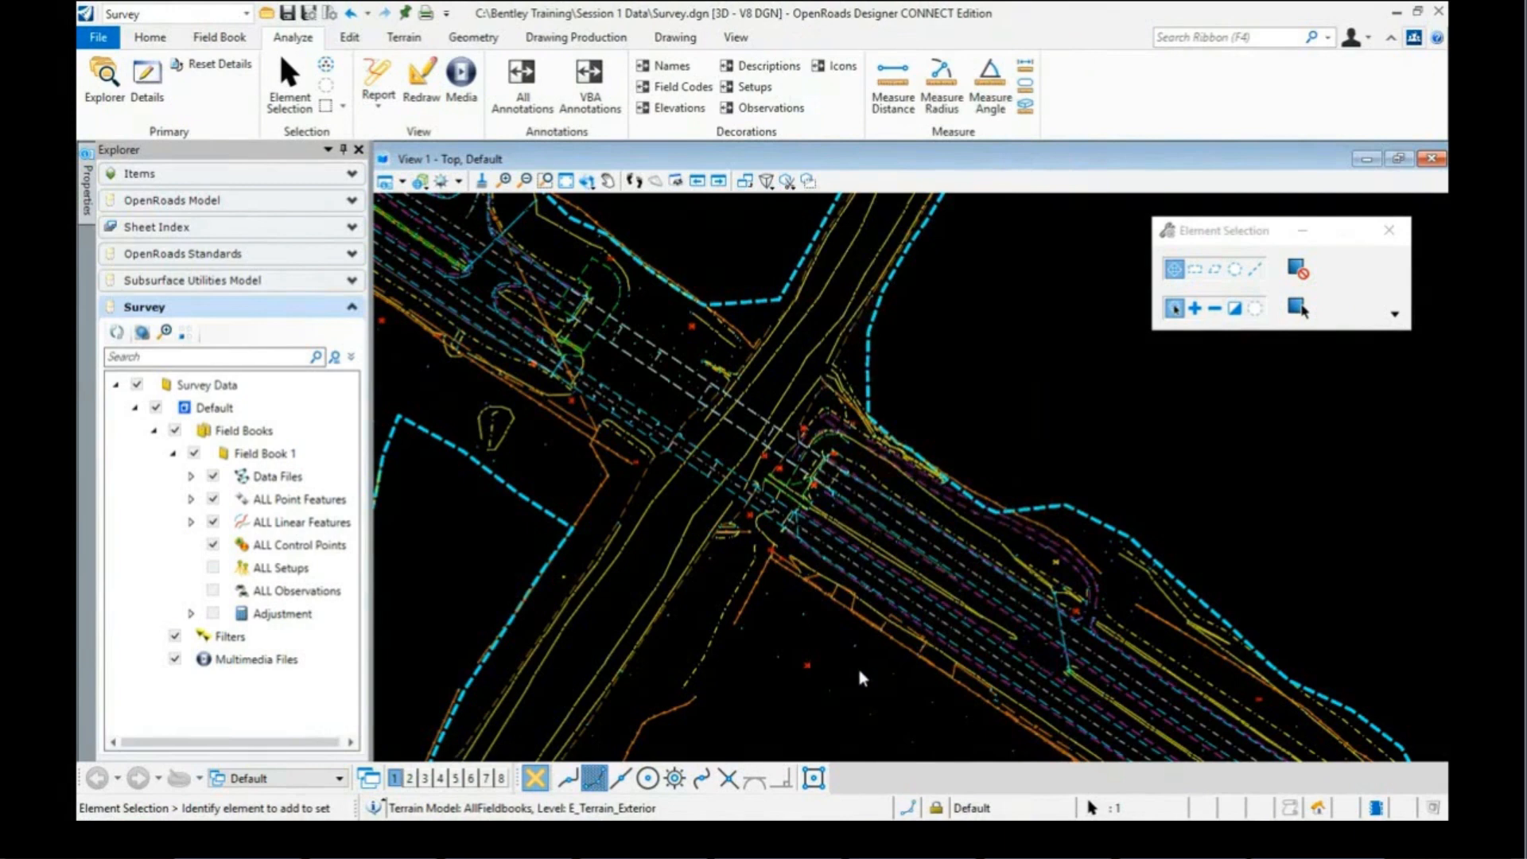
Step: Rotate the view to an oblique 3D angle over the triangulated terrain and zoom in
click(586, 180)
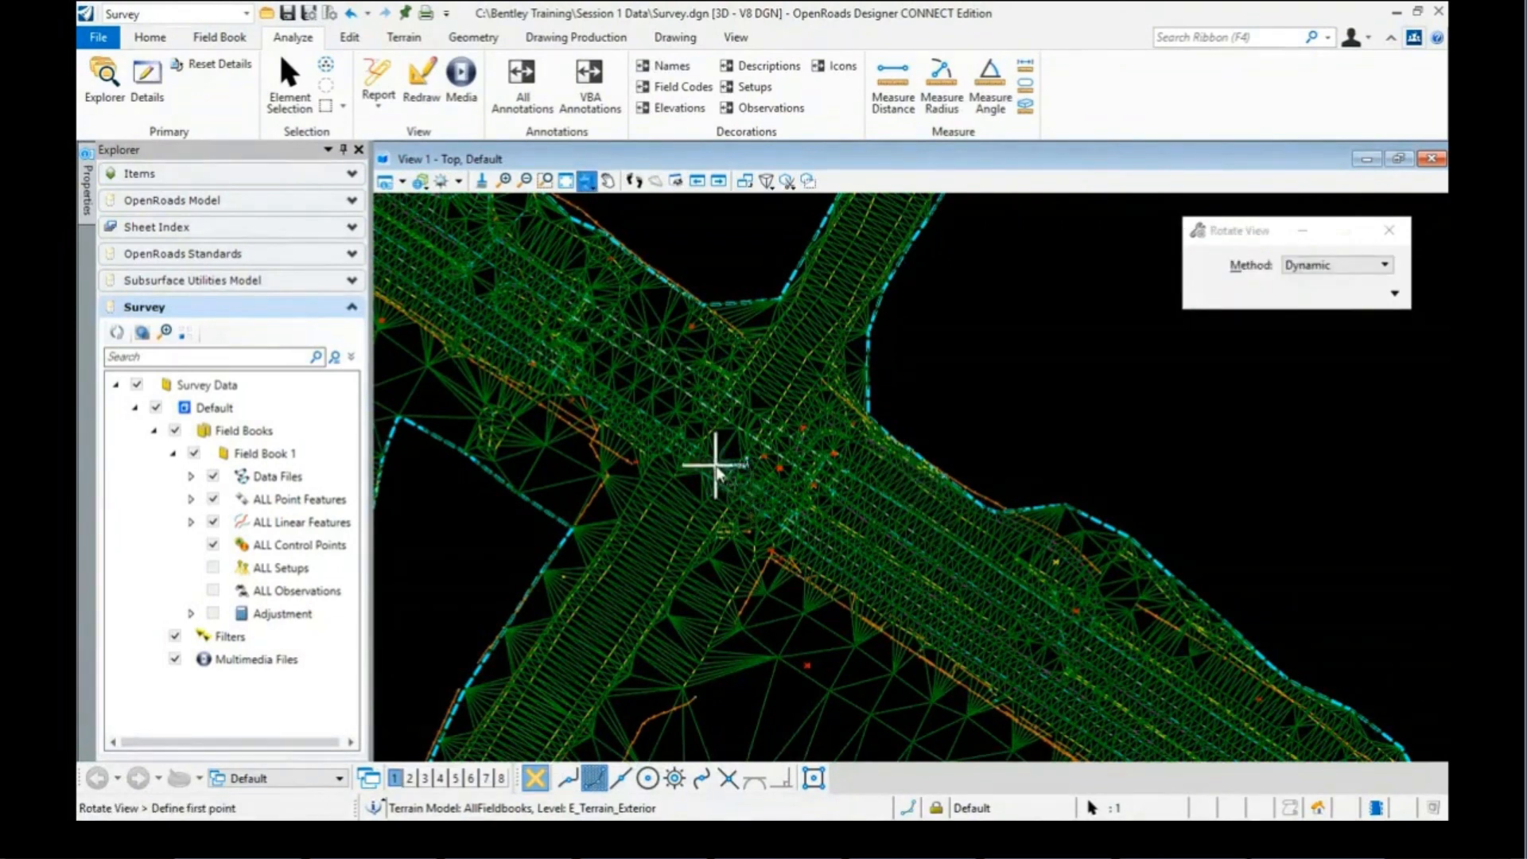
click(676, 619)
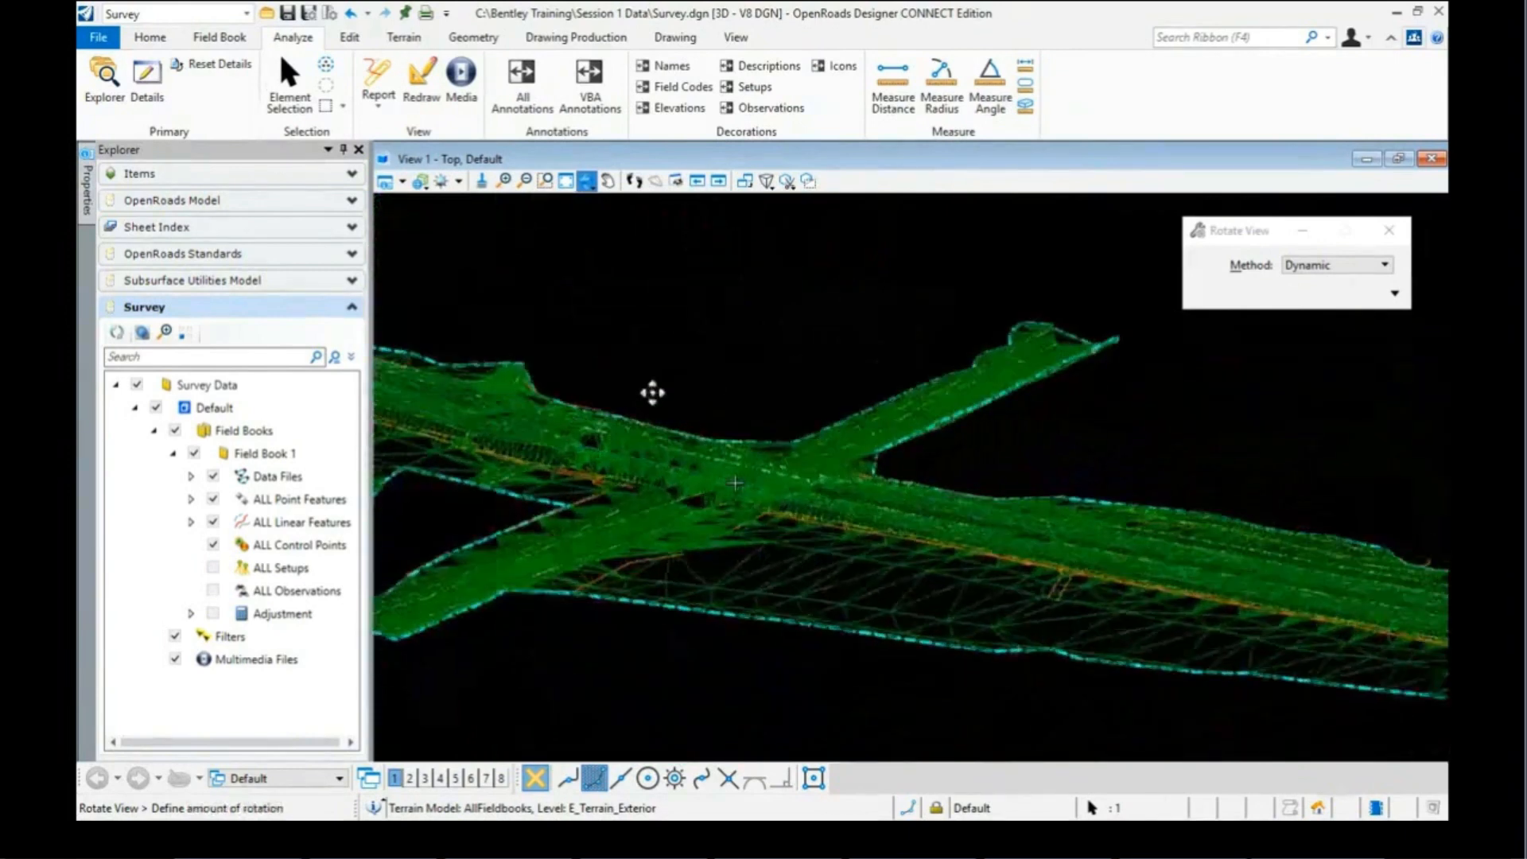
click(655, 494)
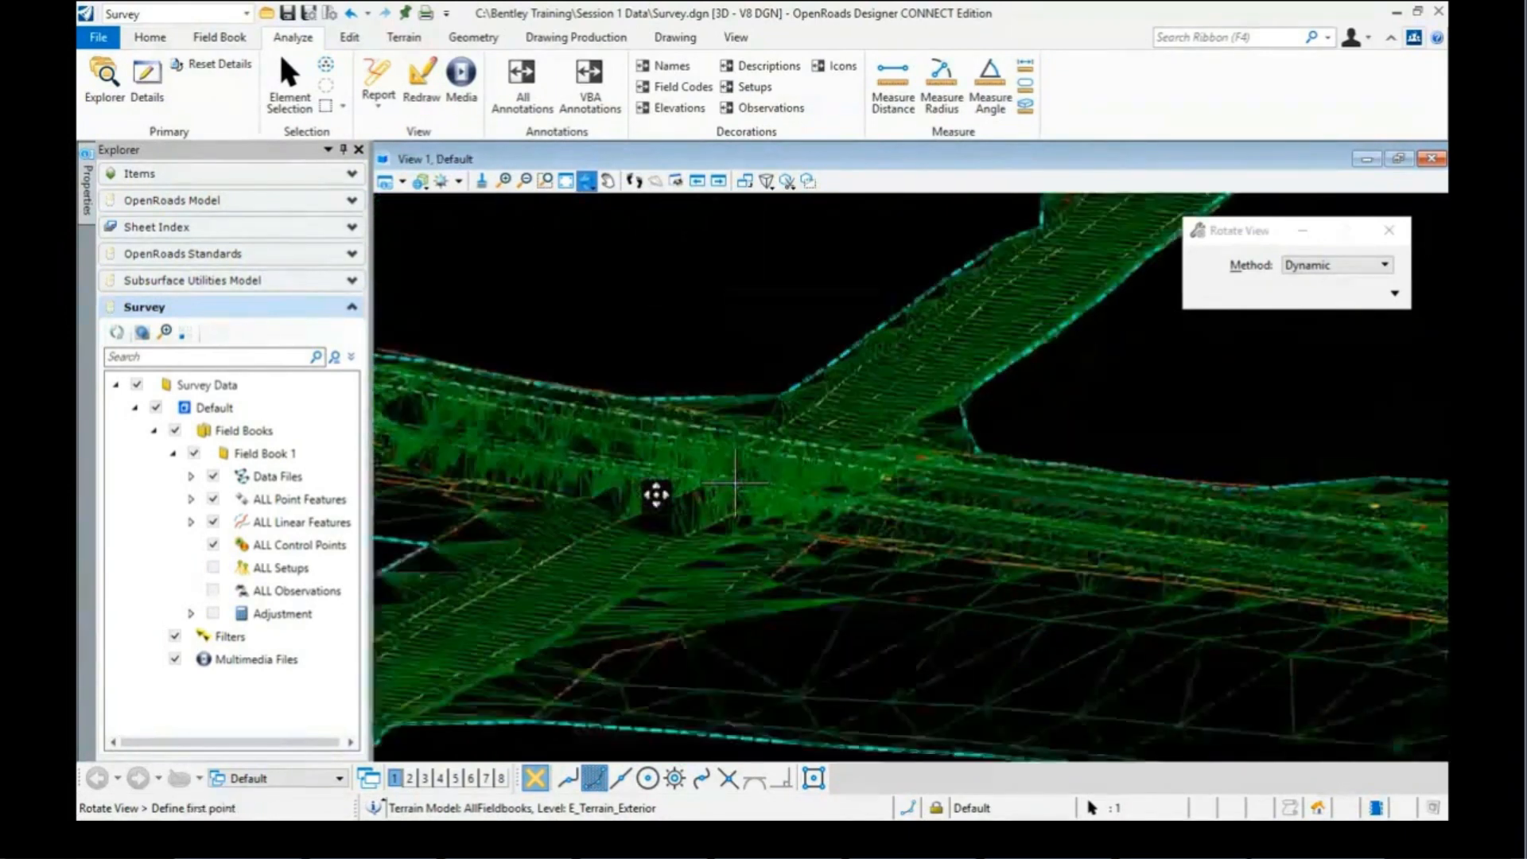
scroll(656, 494, up, 1)
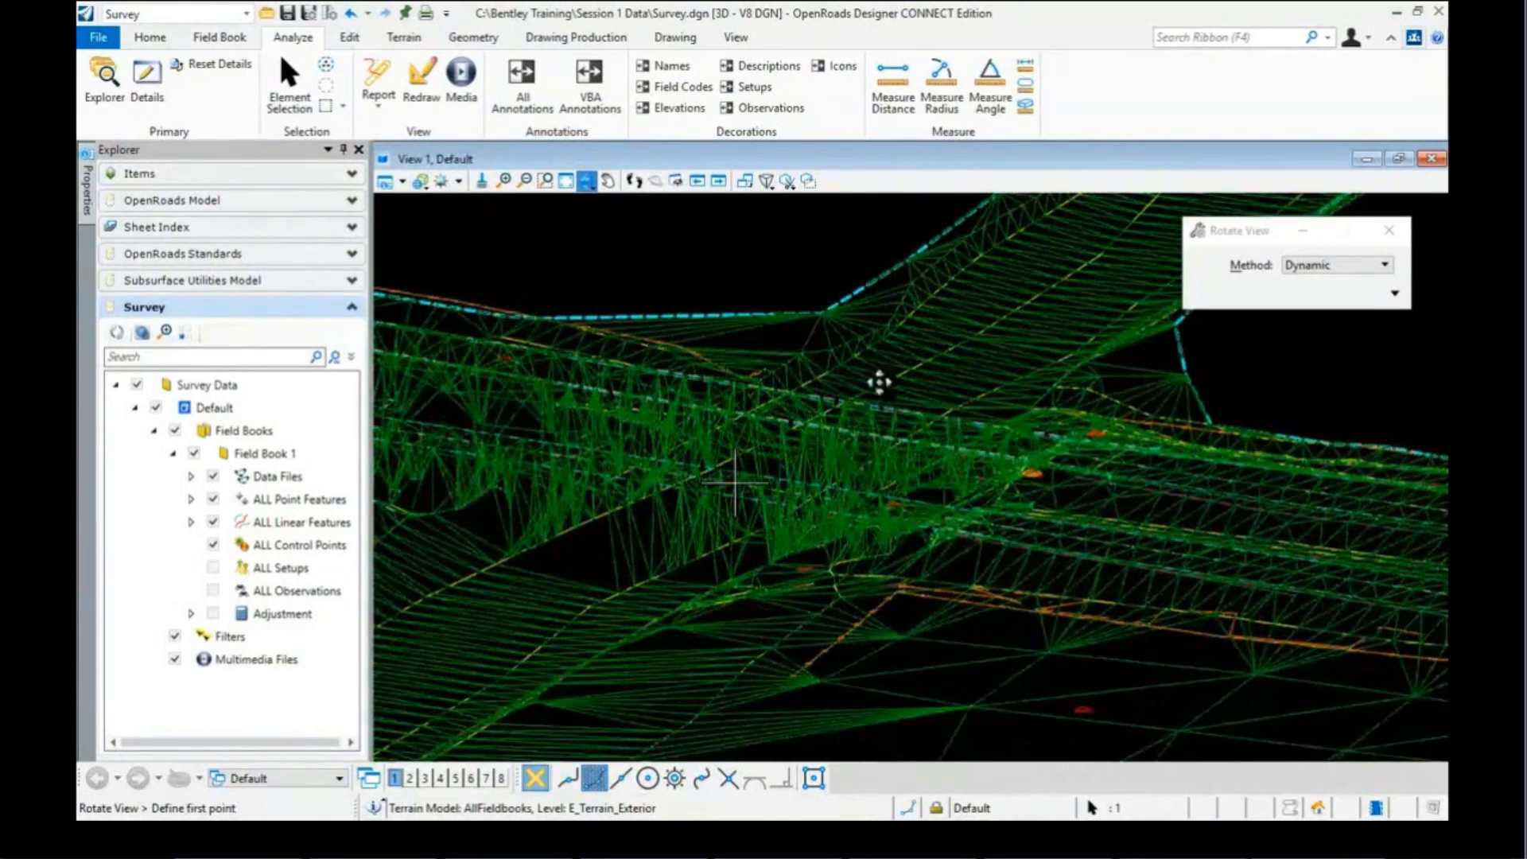
right_click(761, 265)
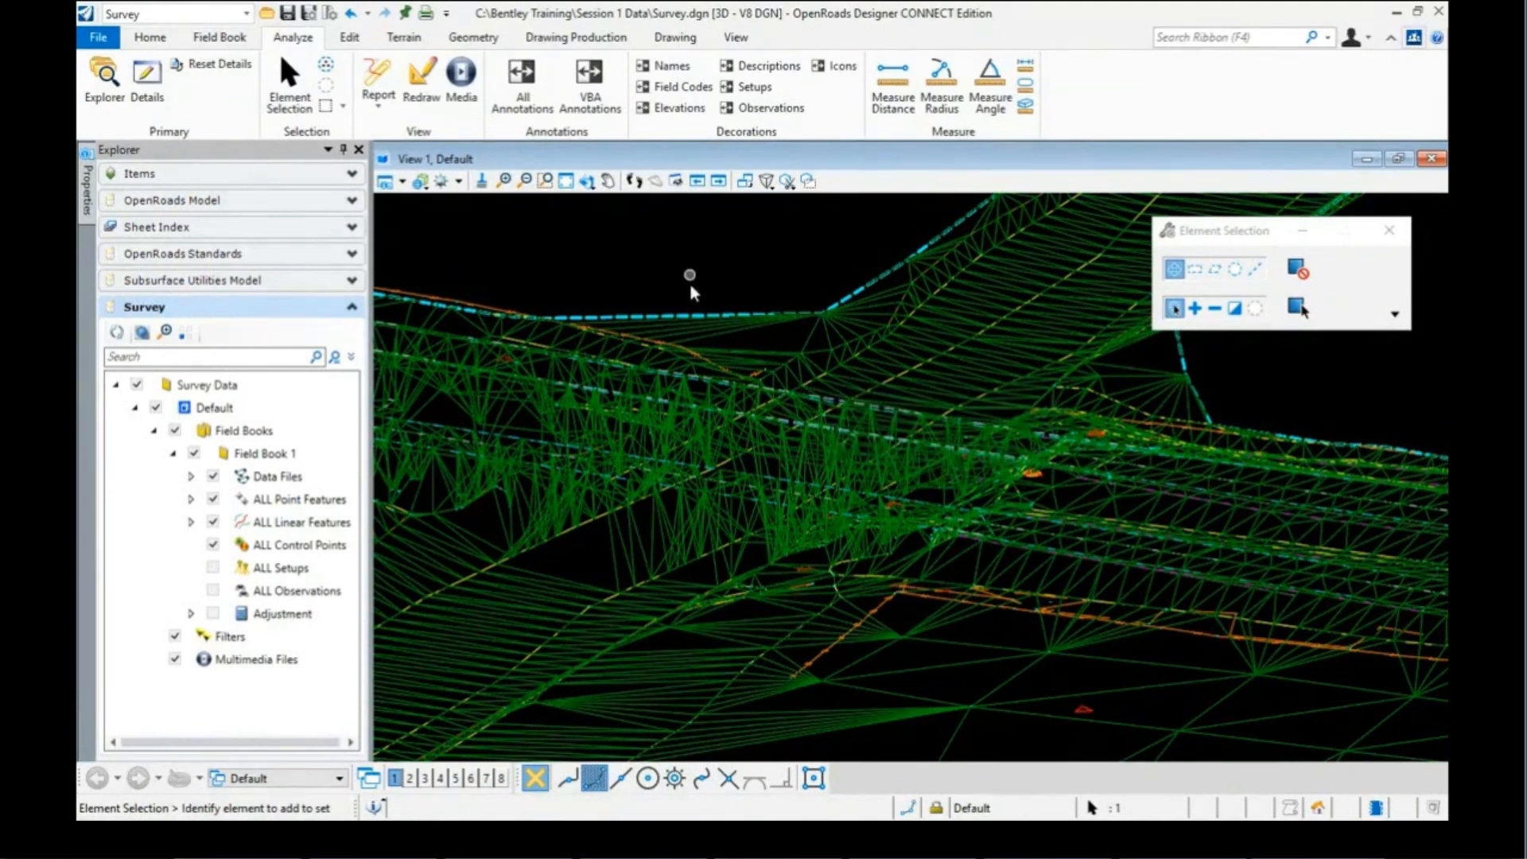
mouse_move(773, 484)
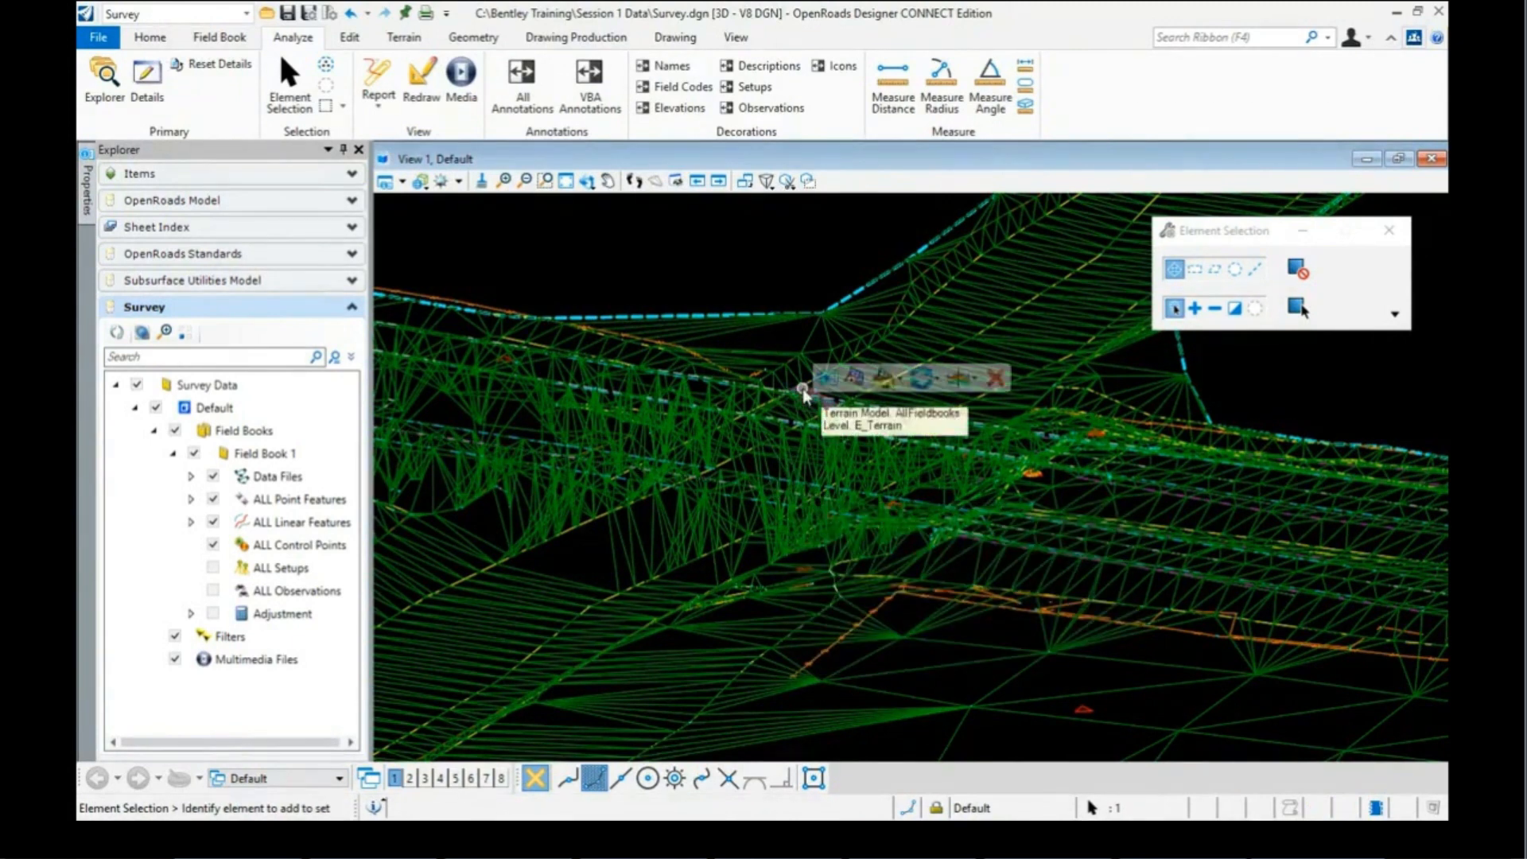
mouse_move(795, 412)
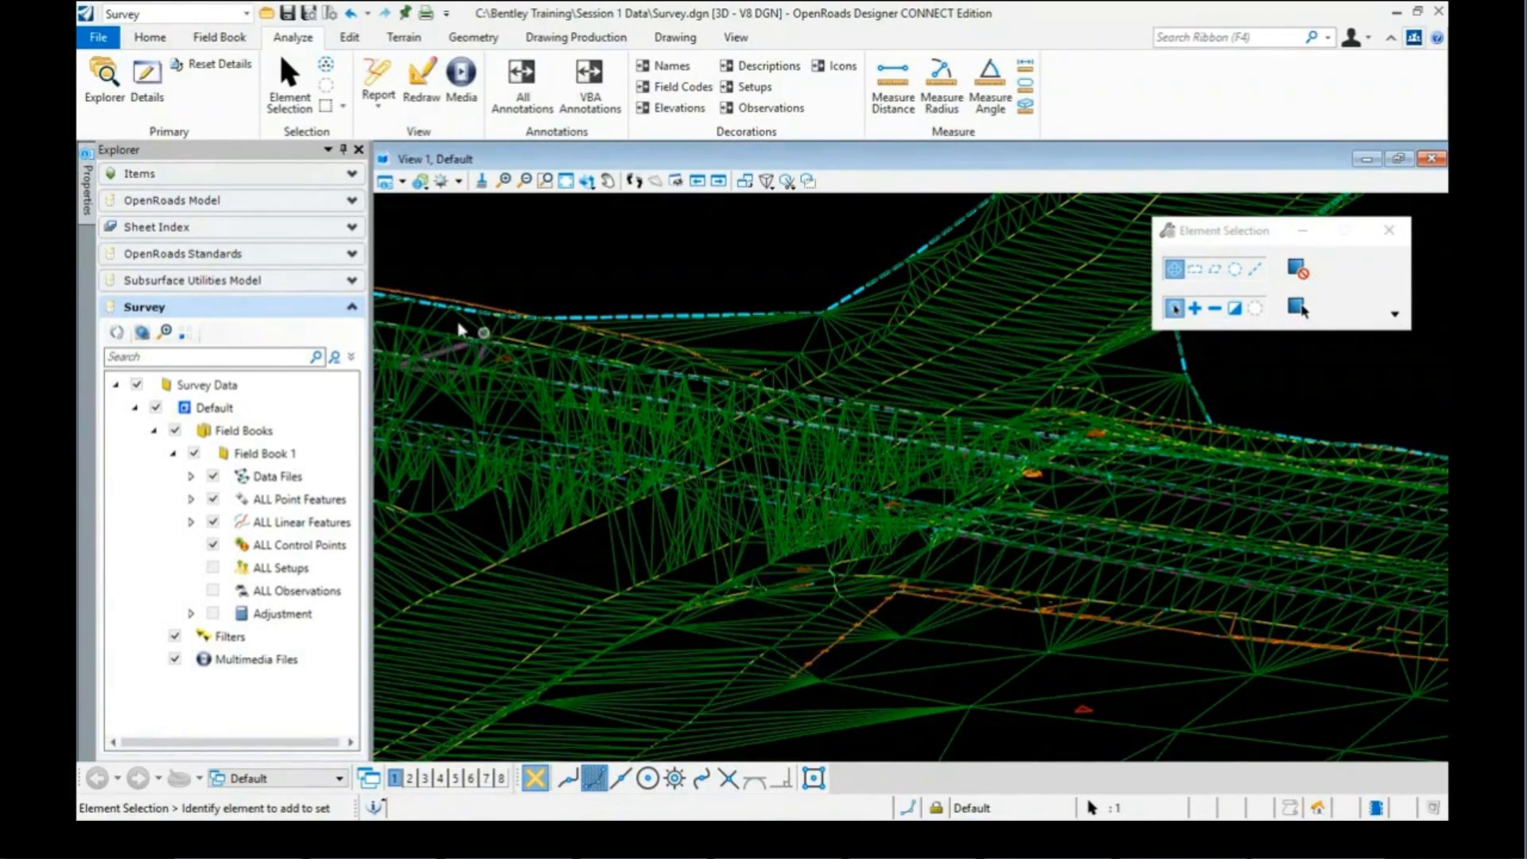
Step: Expand OpenRoads Standards > Feature Definitions > Survey > Bridge in Explorer
click(188, 252)
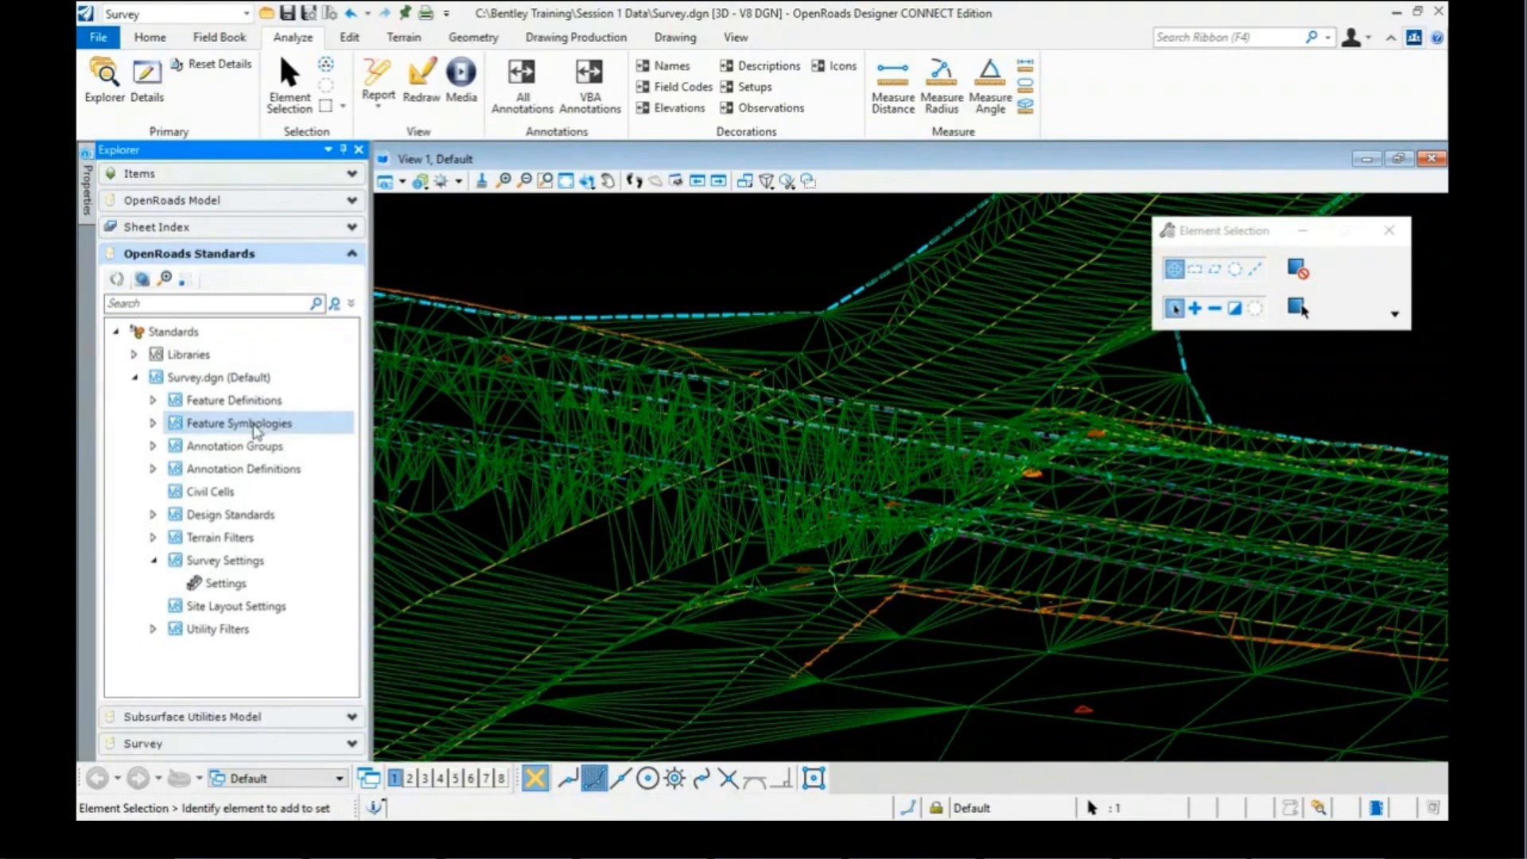
click(232, 400)
click(153, 400)
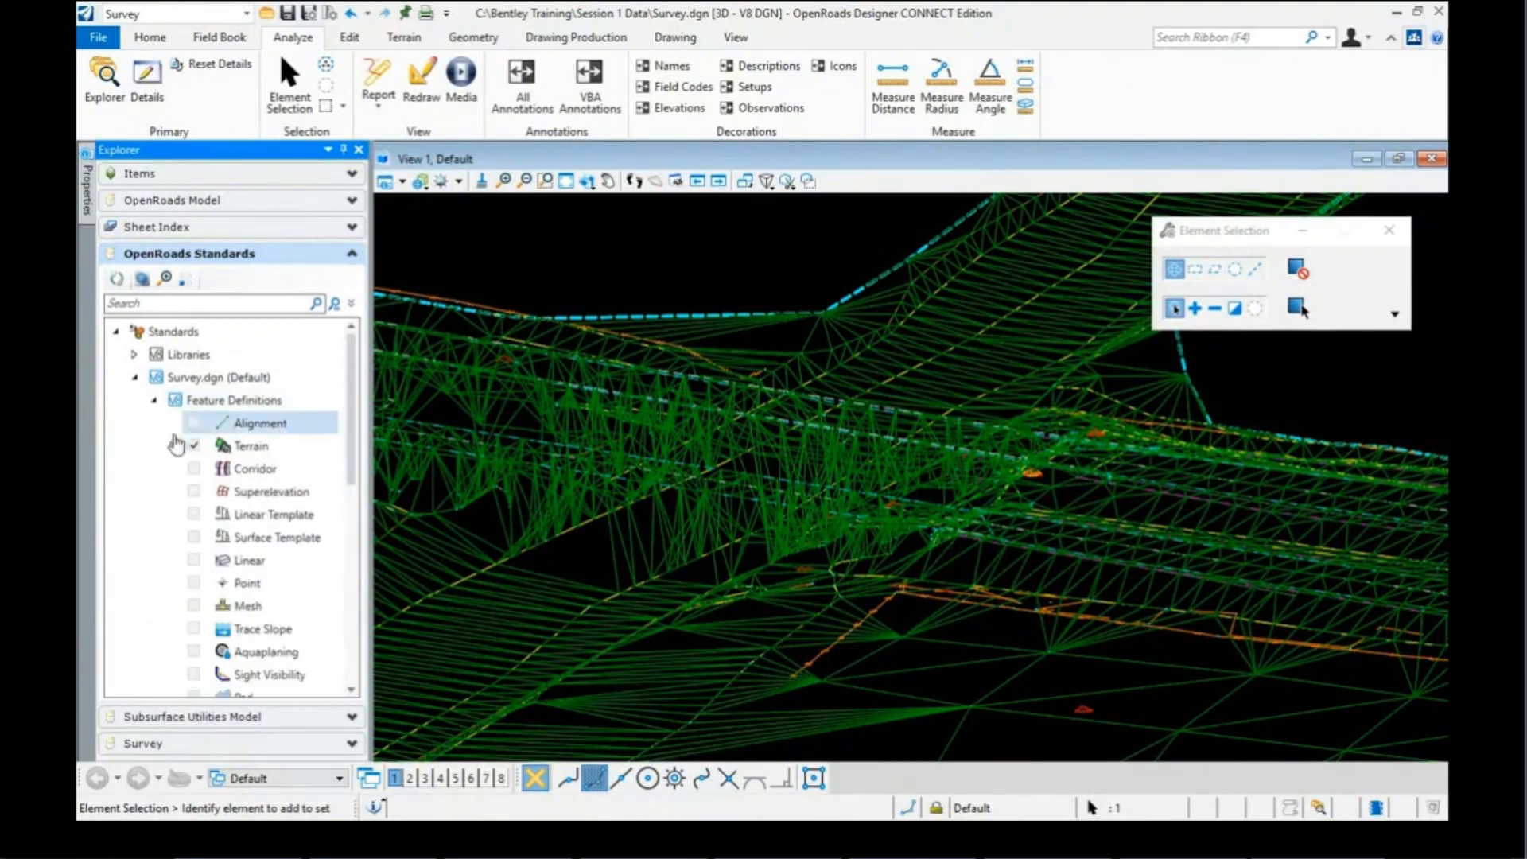
scroll(231, 493, down, 3)
click(241, 515)
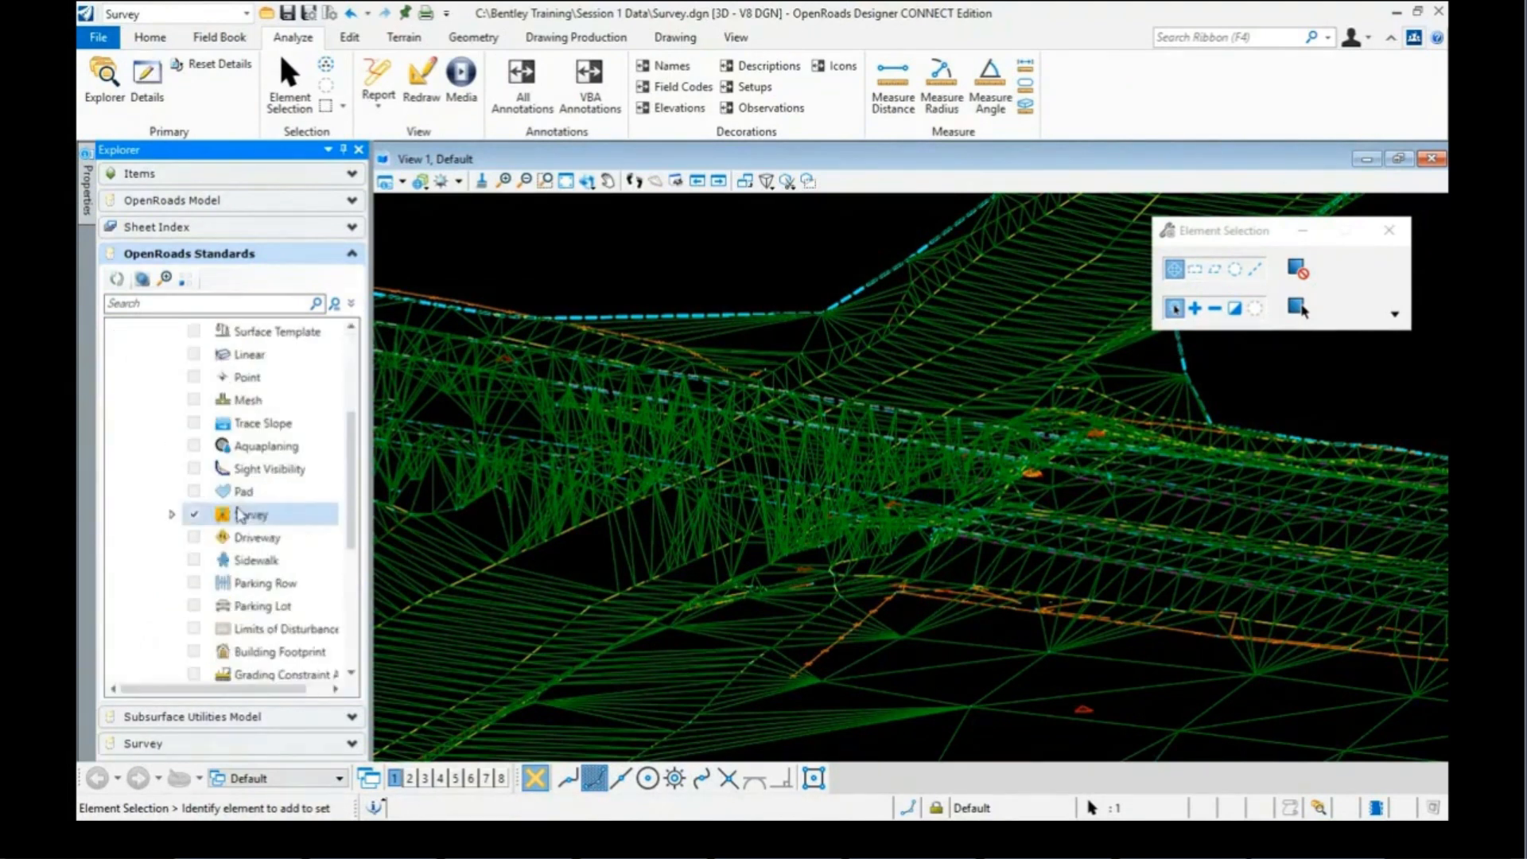
click(171, 514)
click(190, 539)
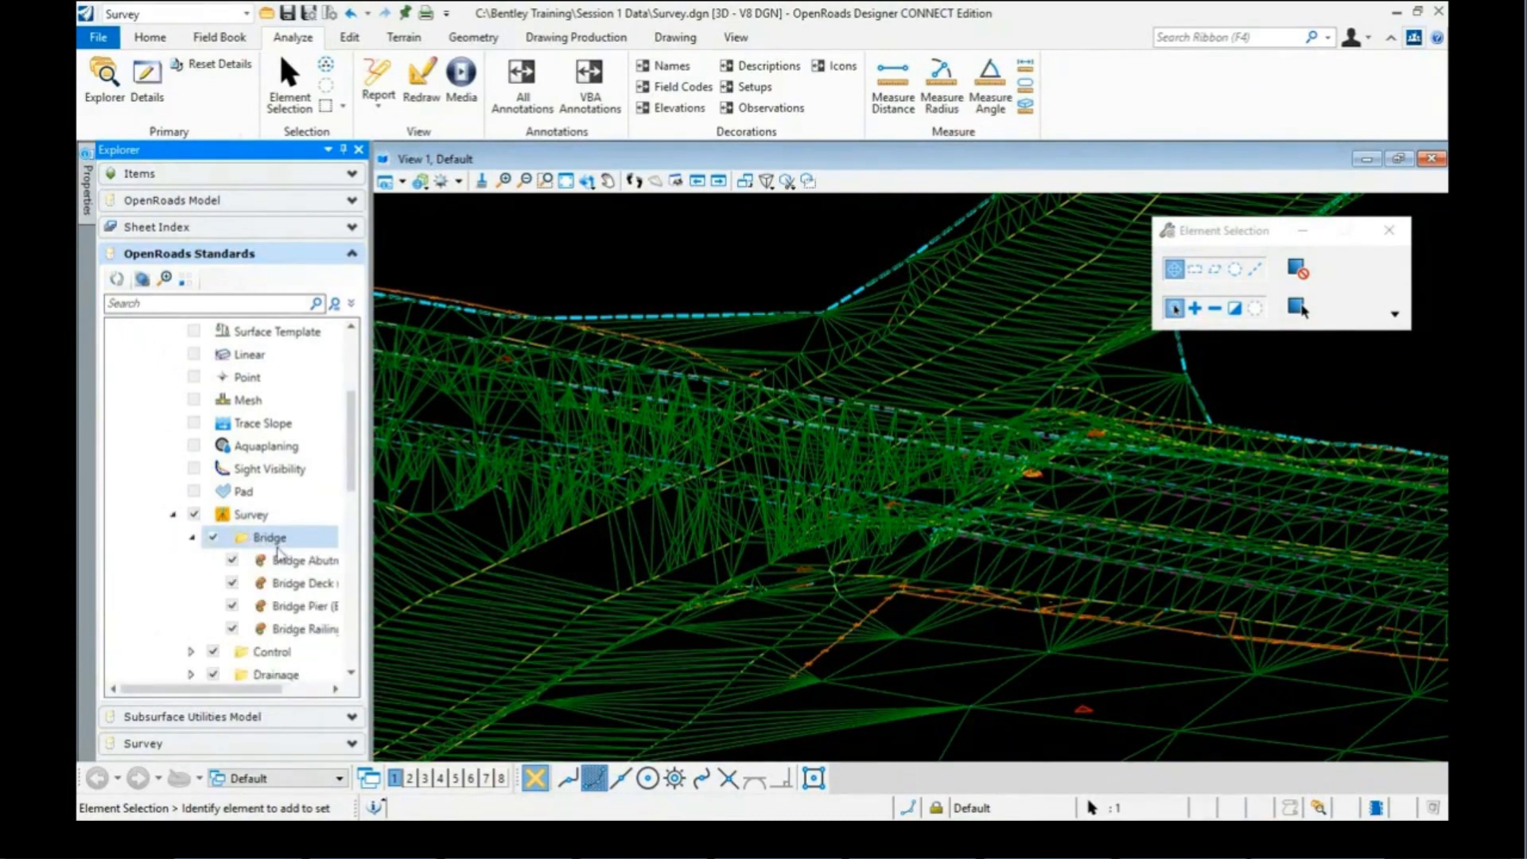
Step: Confirm Bridge Deck's terrain model attribute stays Break Line
click(296, 586)
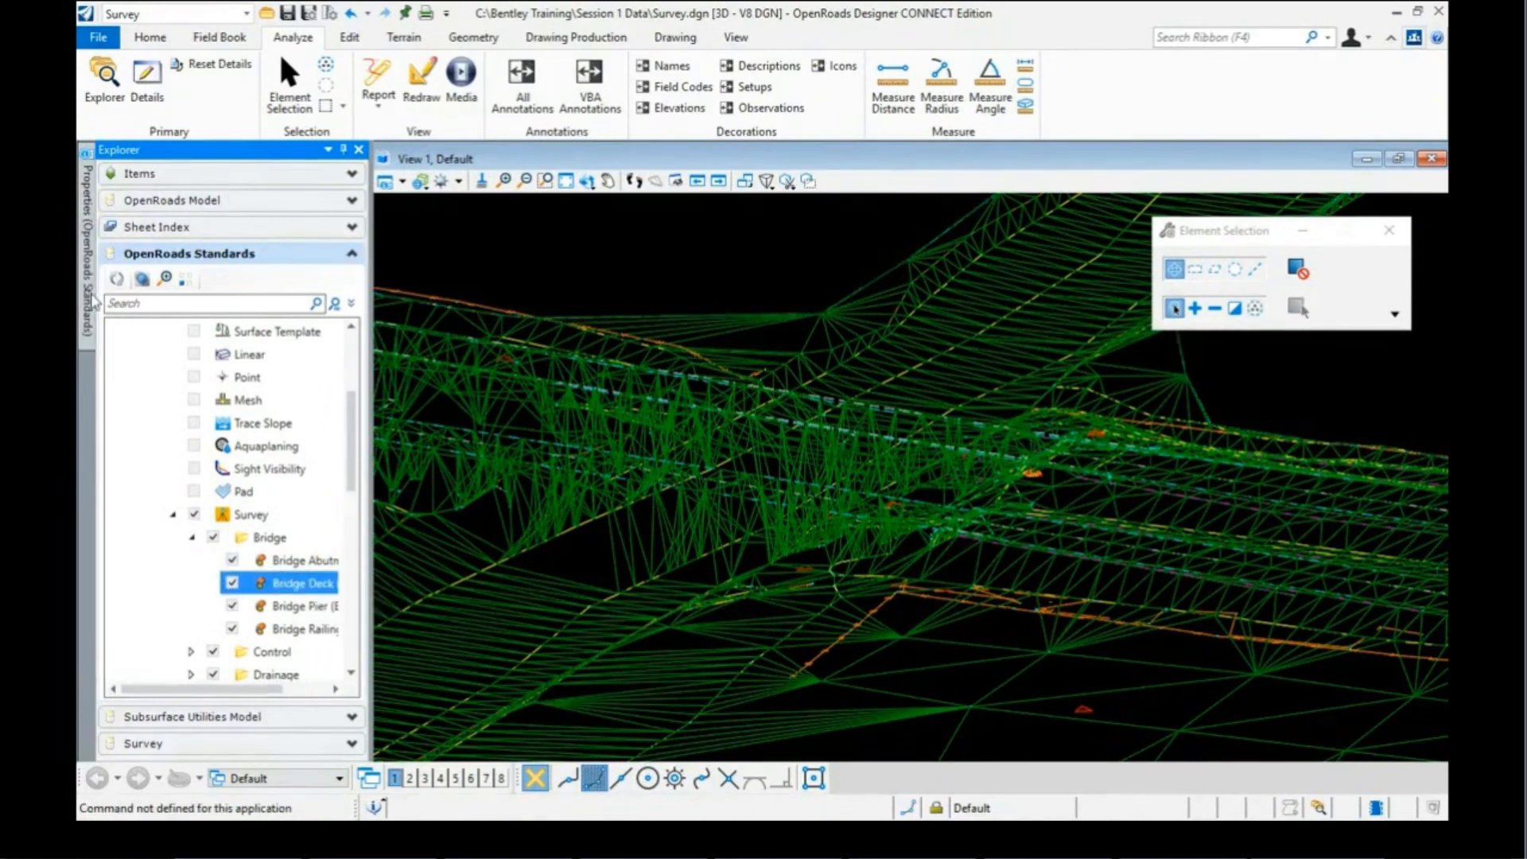
mouse_move(90, 299)
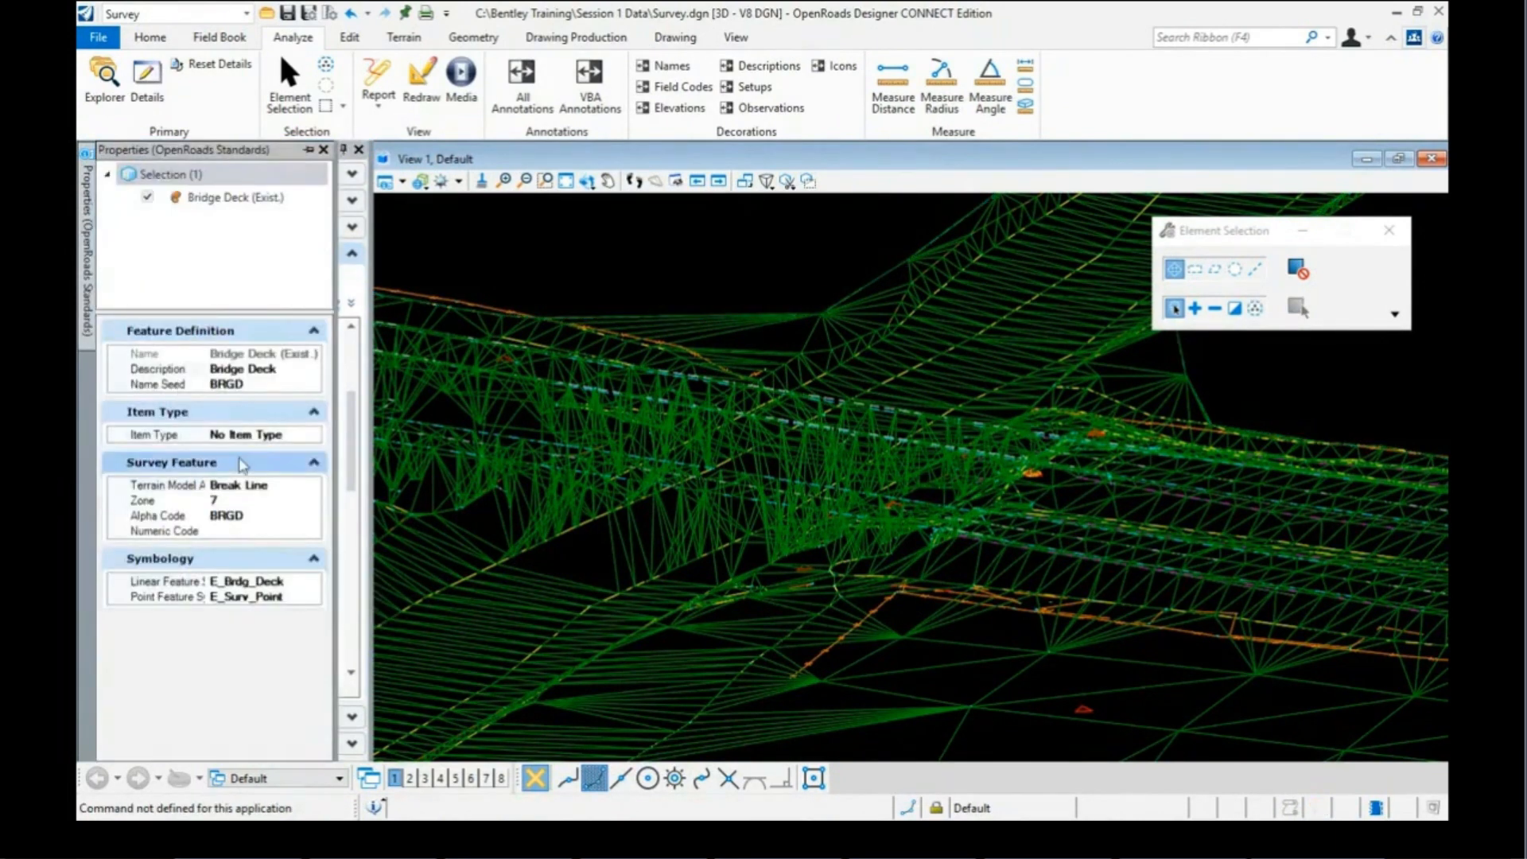
click(304, 489)
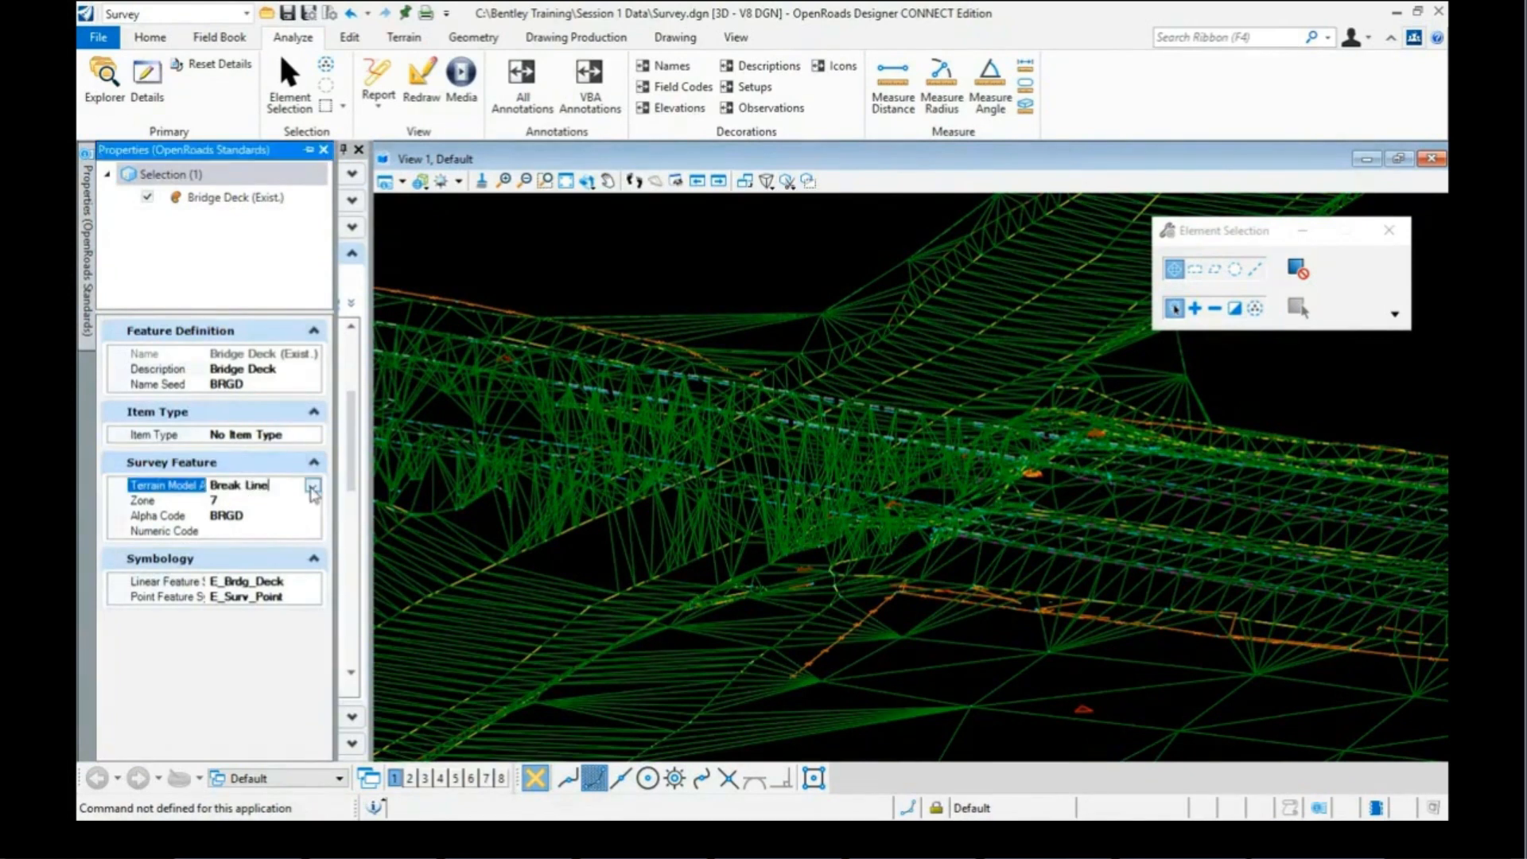
click(312, 487)
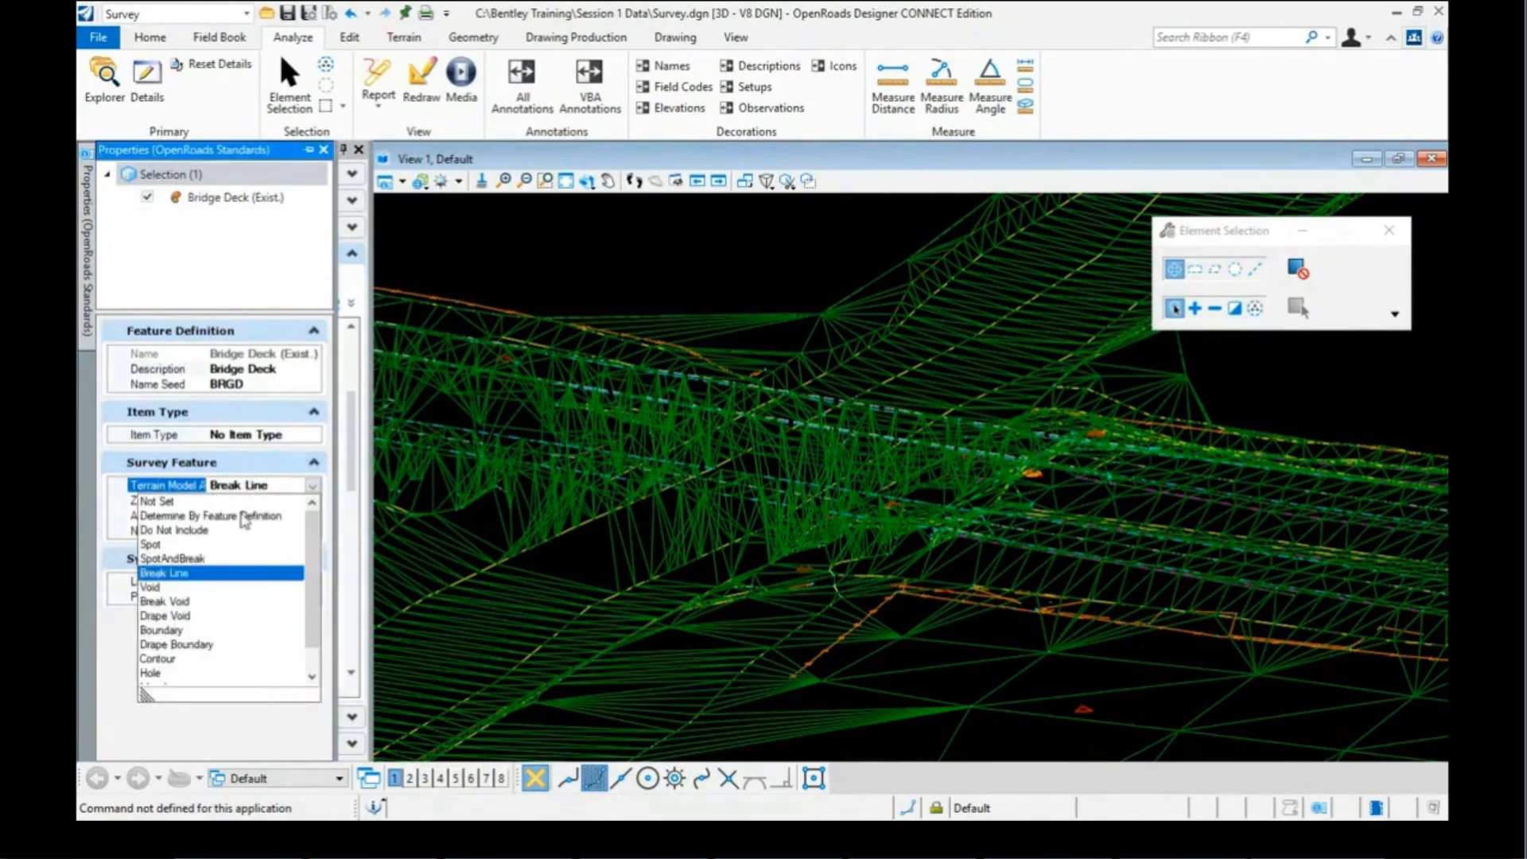
click(194, 531)
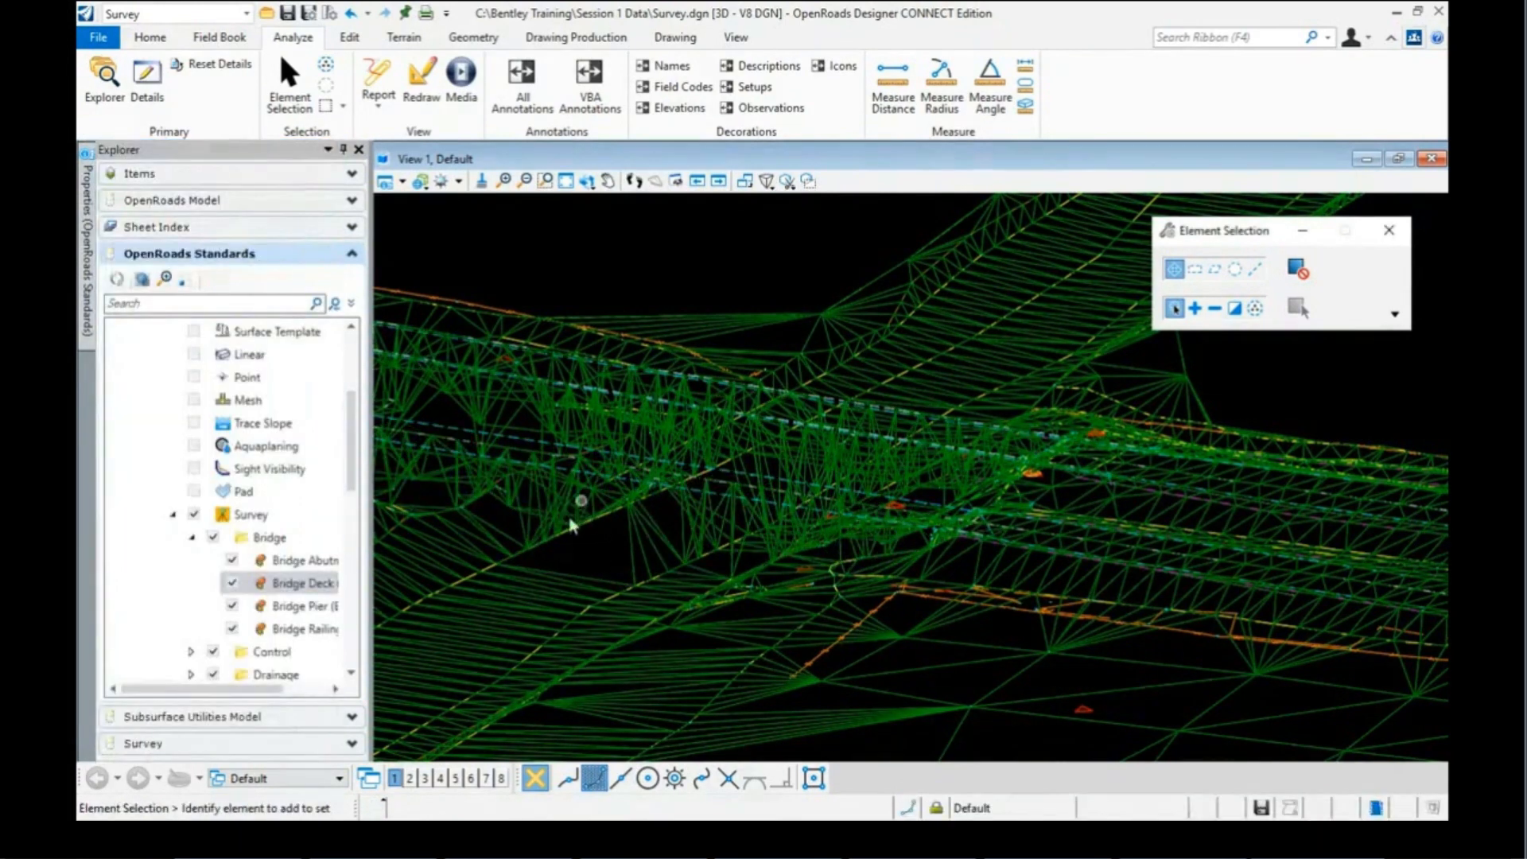
Step: Check the terrain model attribute options for Bridge Railing
click(306, 629)
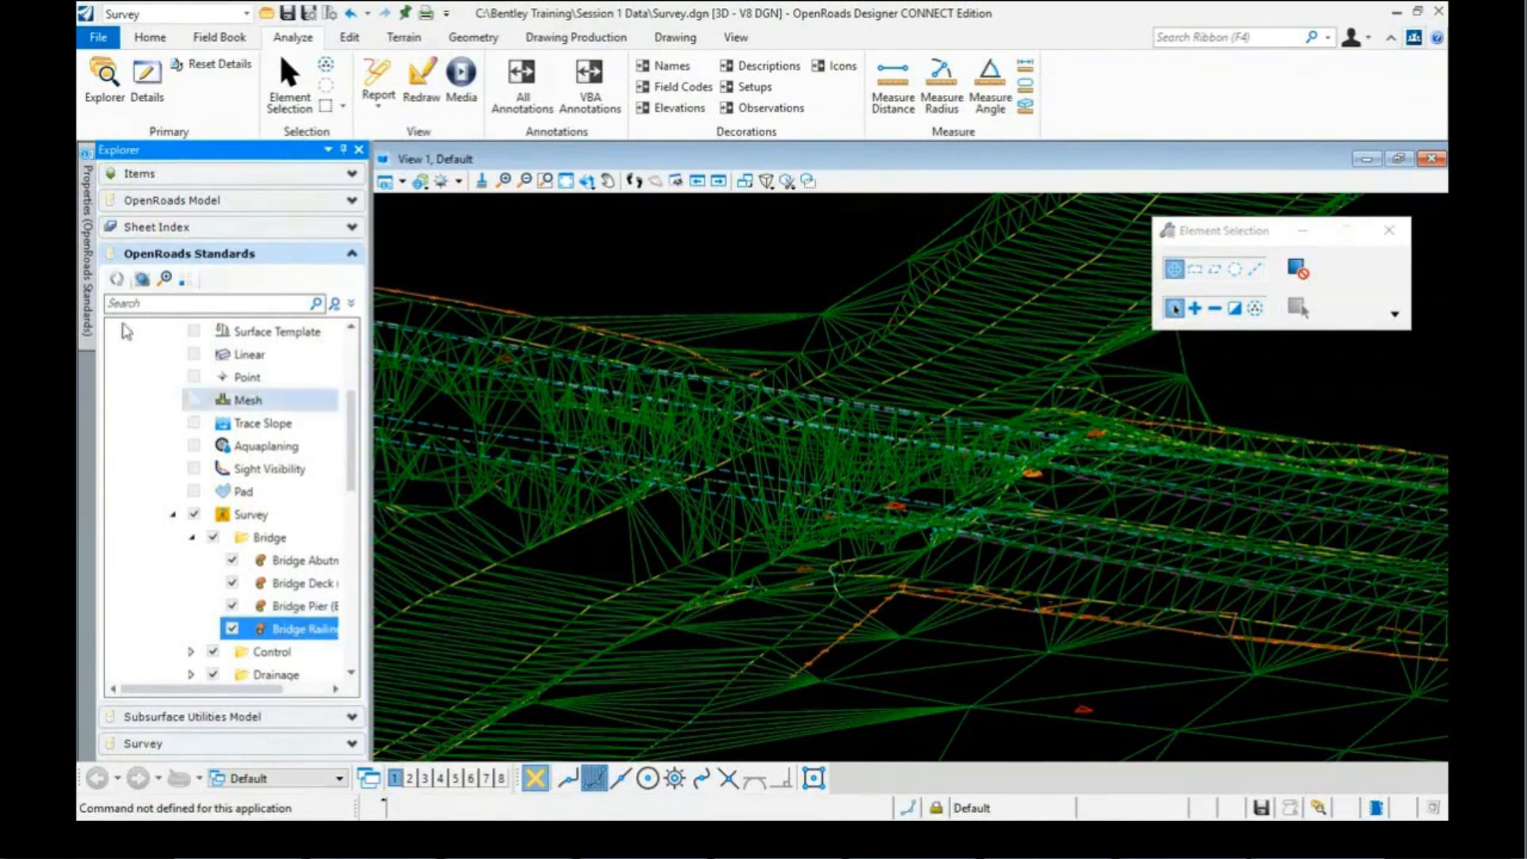
mouse_move(89, 290)
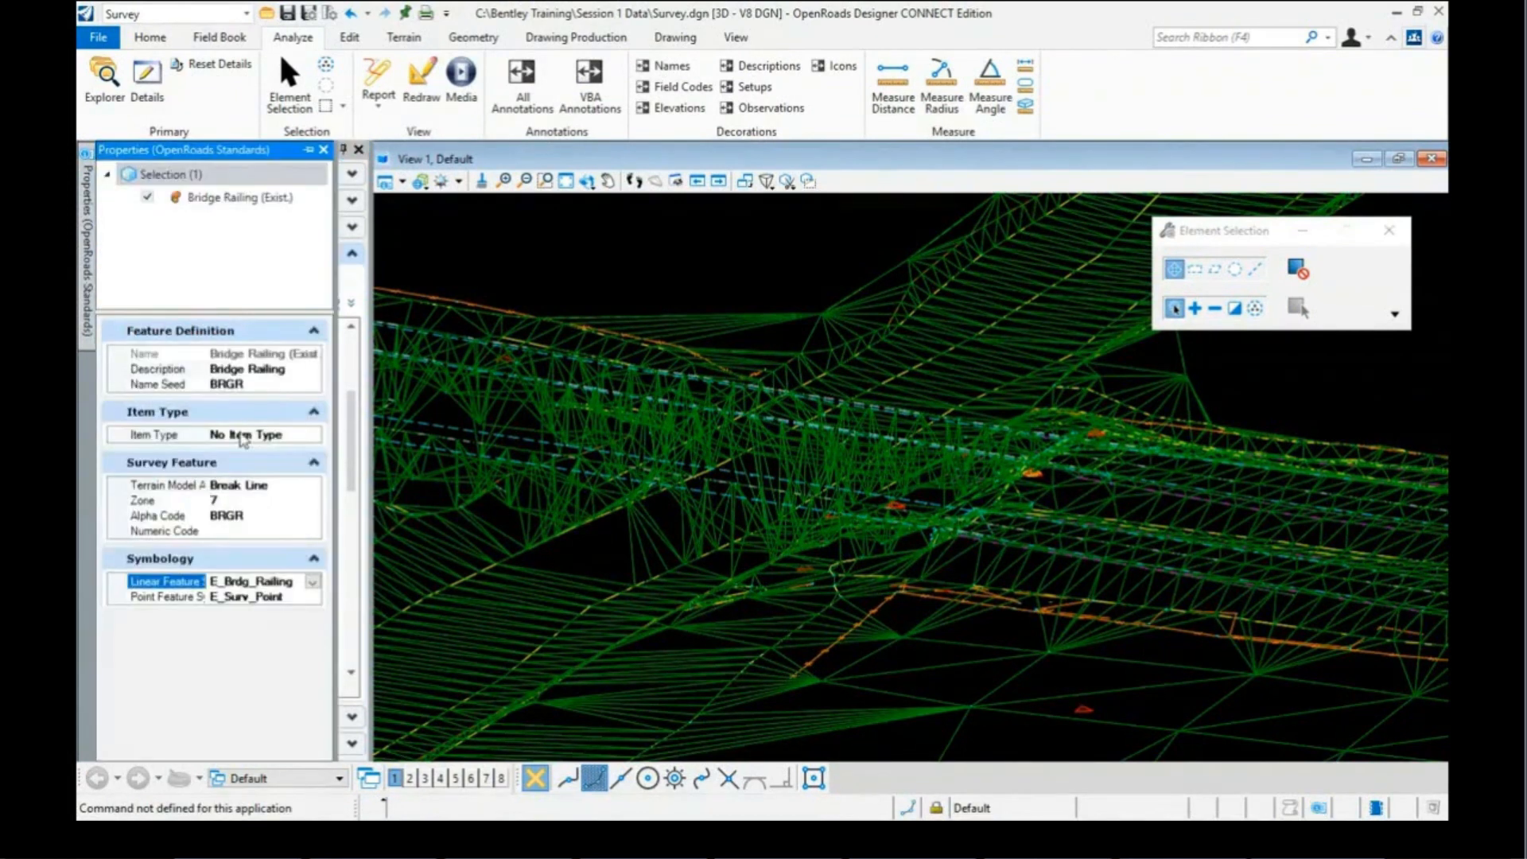
click(287, 486)
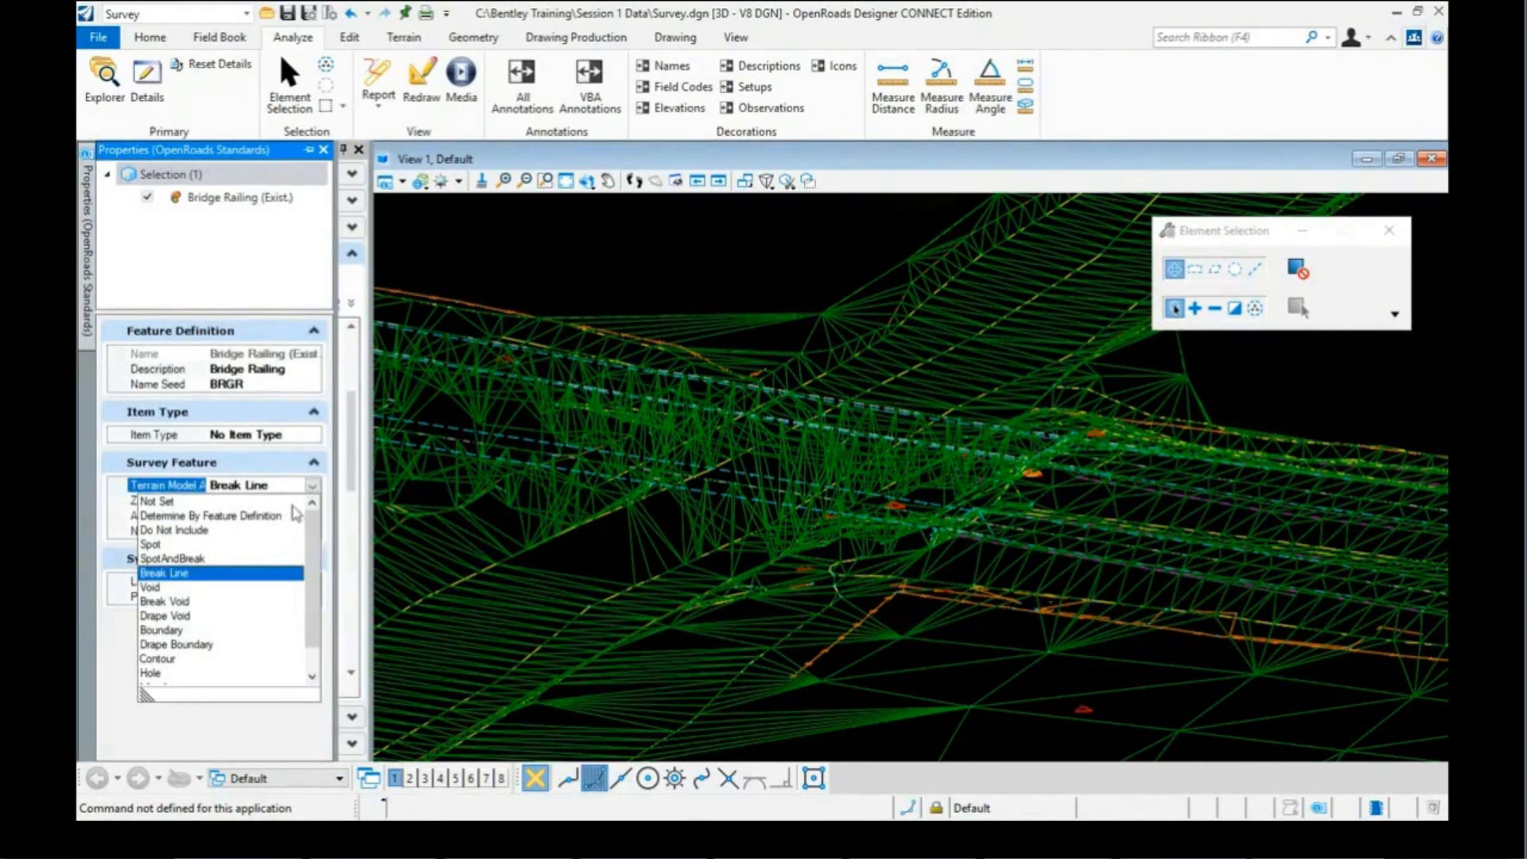
click(275, 515)
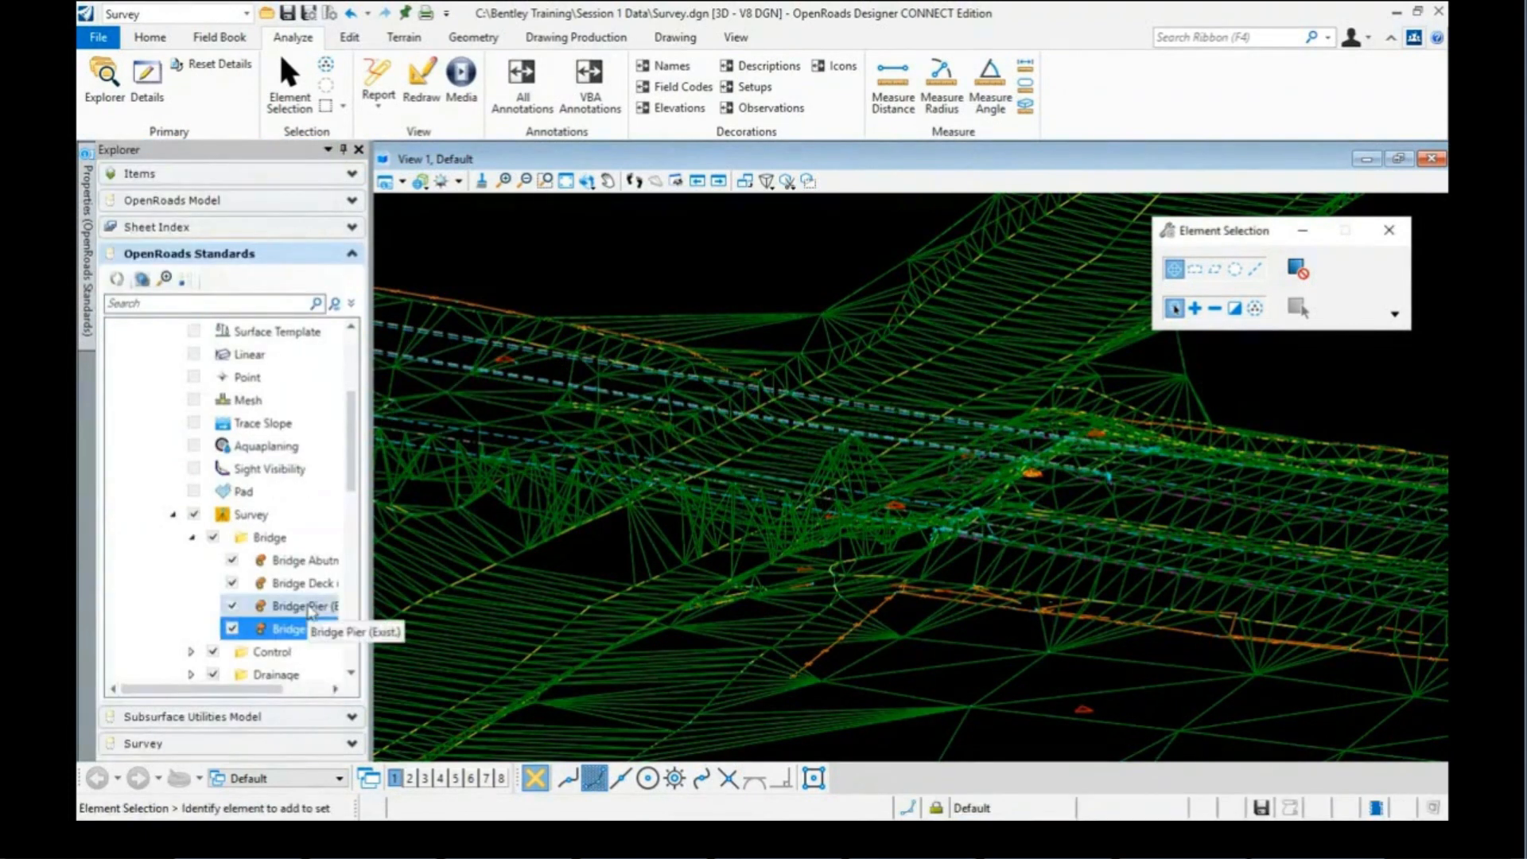
Step: Confirm Bridge Pier's terrain model attribute is Break Line
click(311, 607)
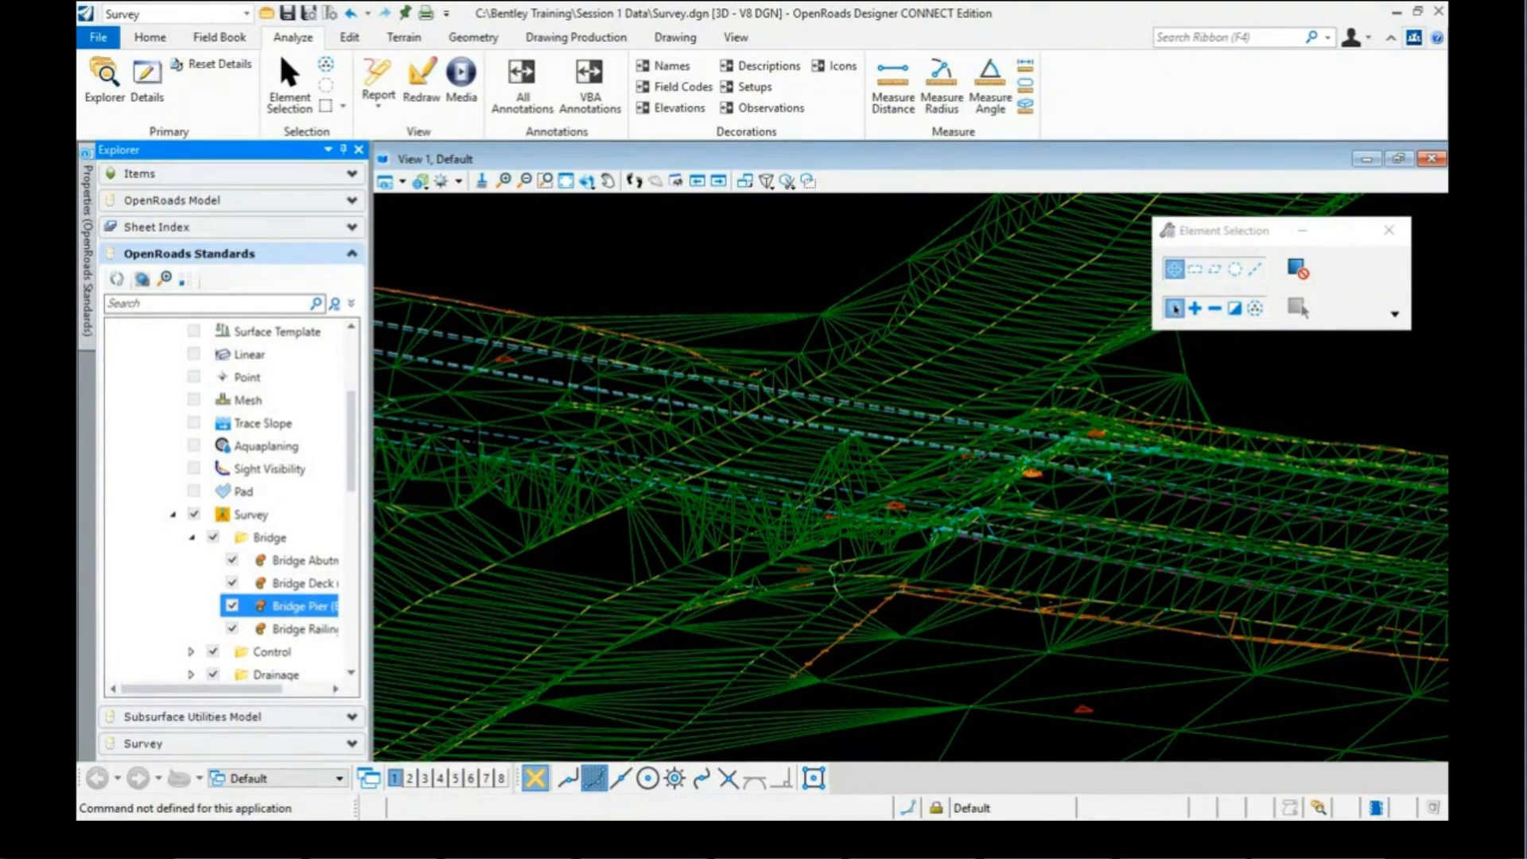
click(88, 303)
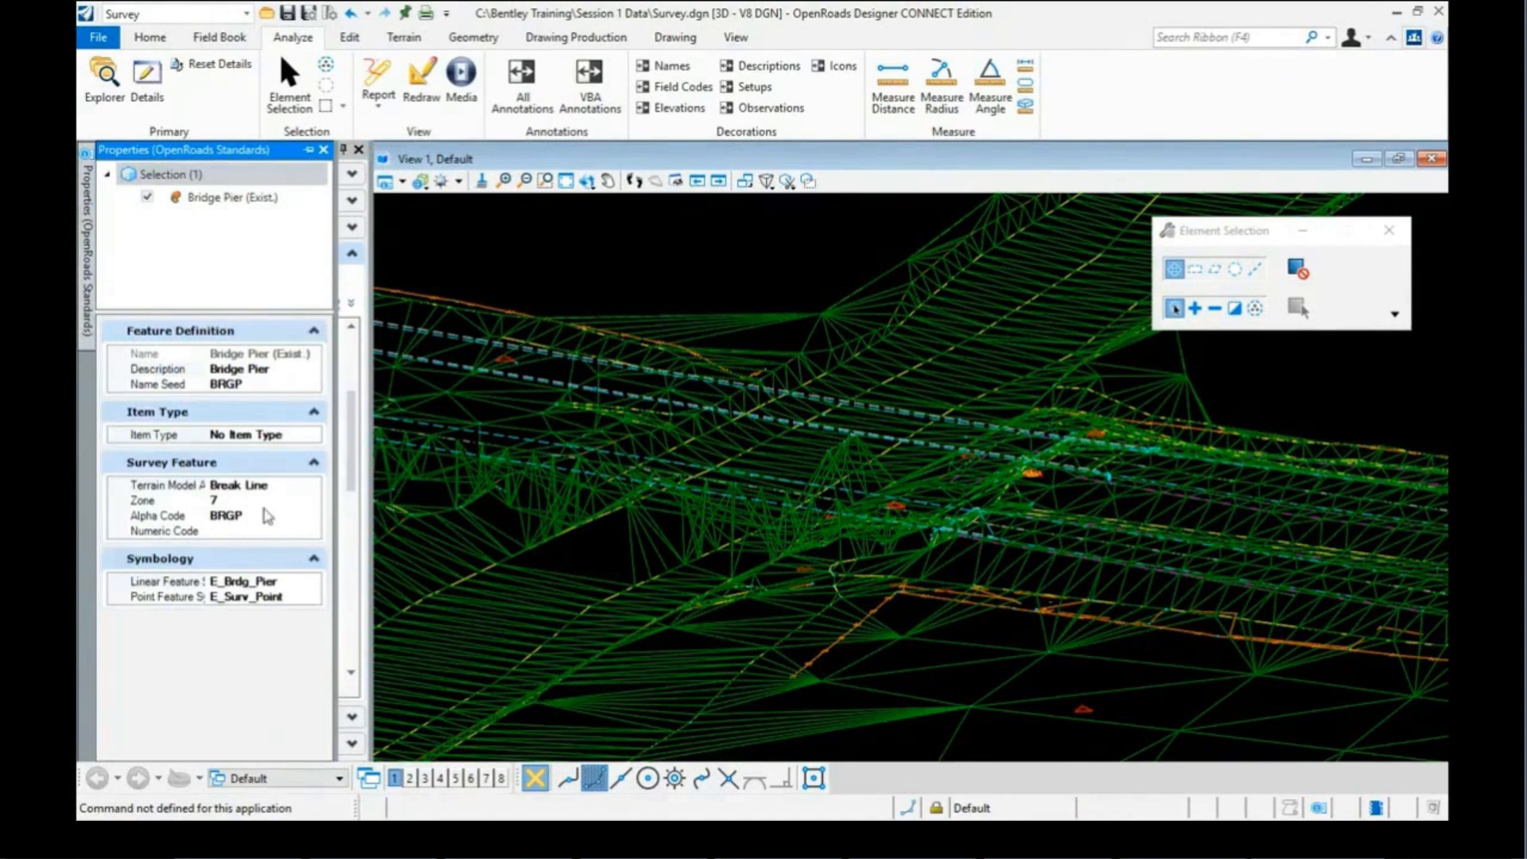
click(263, 485)
click(312, 485)
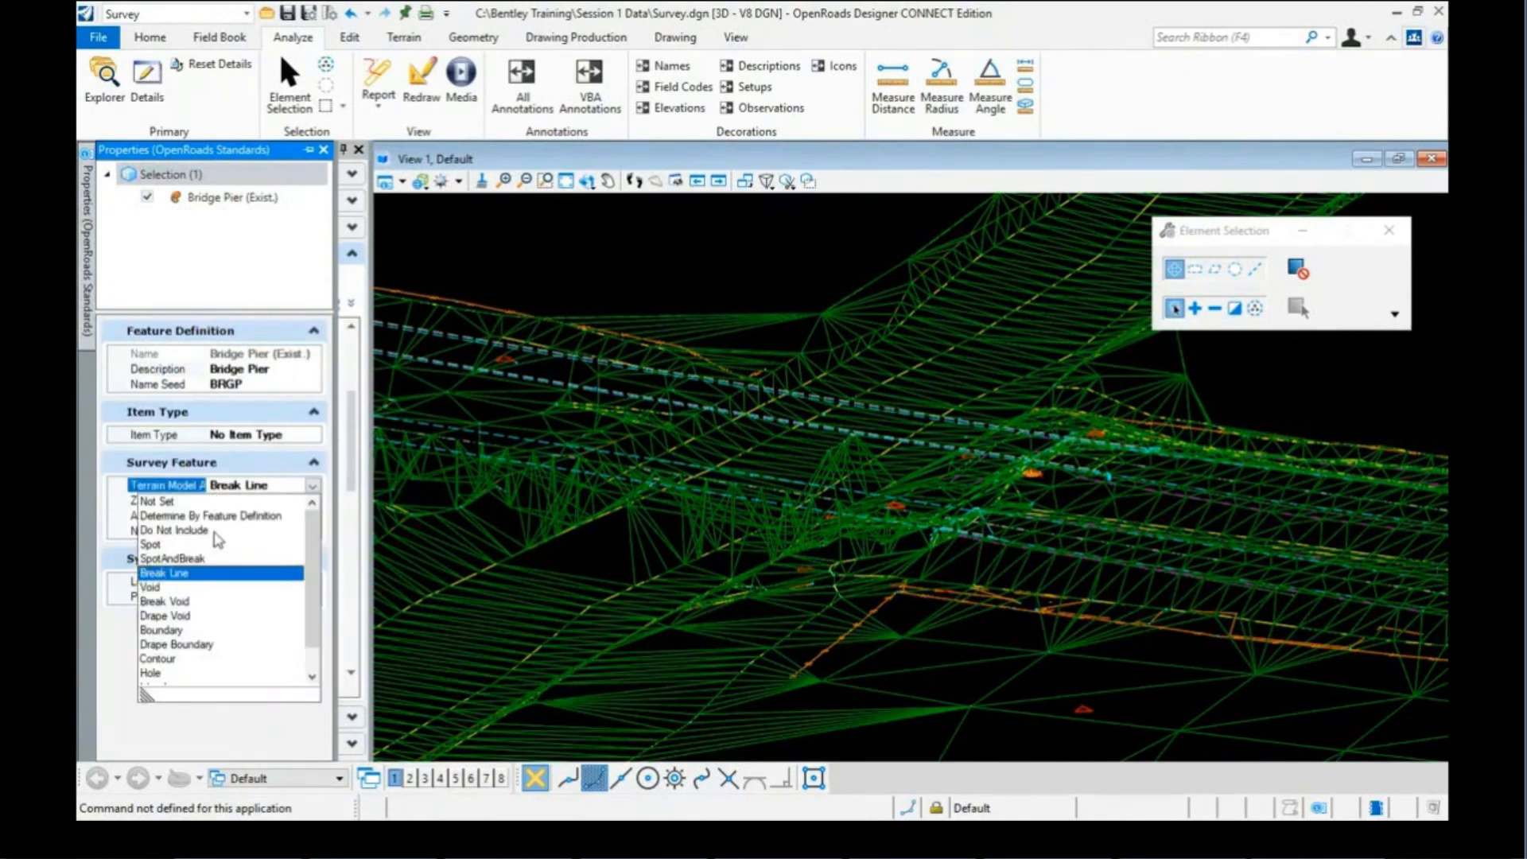
click(497, 562)
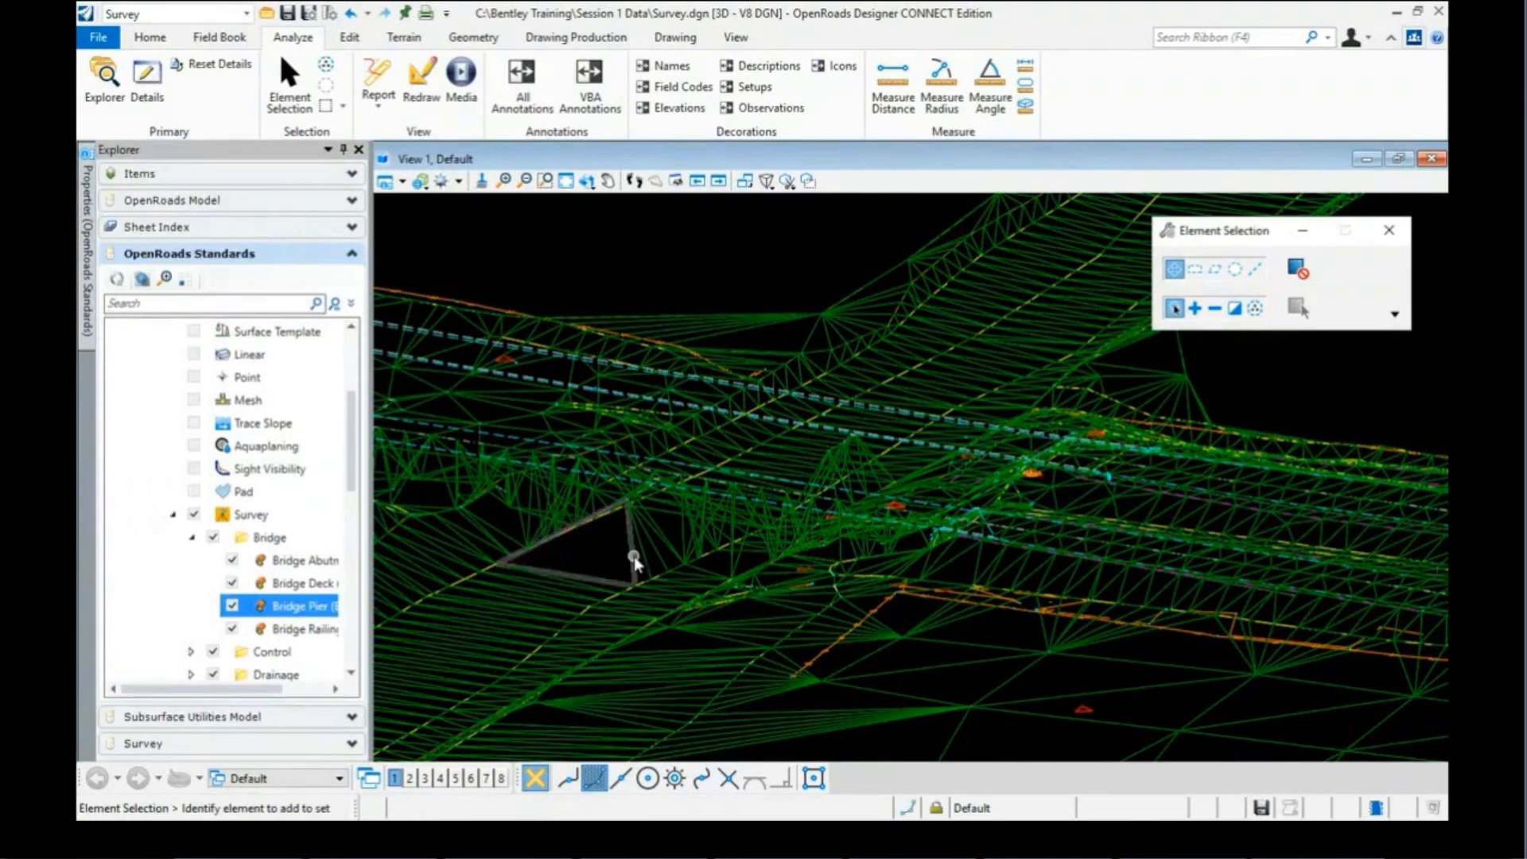
Step: Zoom into the terrain and read the CPVC pavement crown line's element information
scroll(801, 493, down, 3)
scroll(694, 516, up, 3)
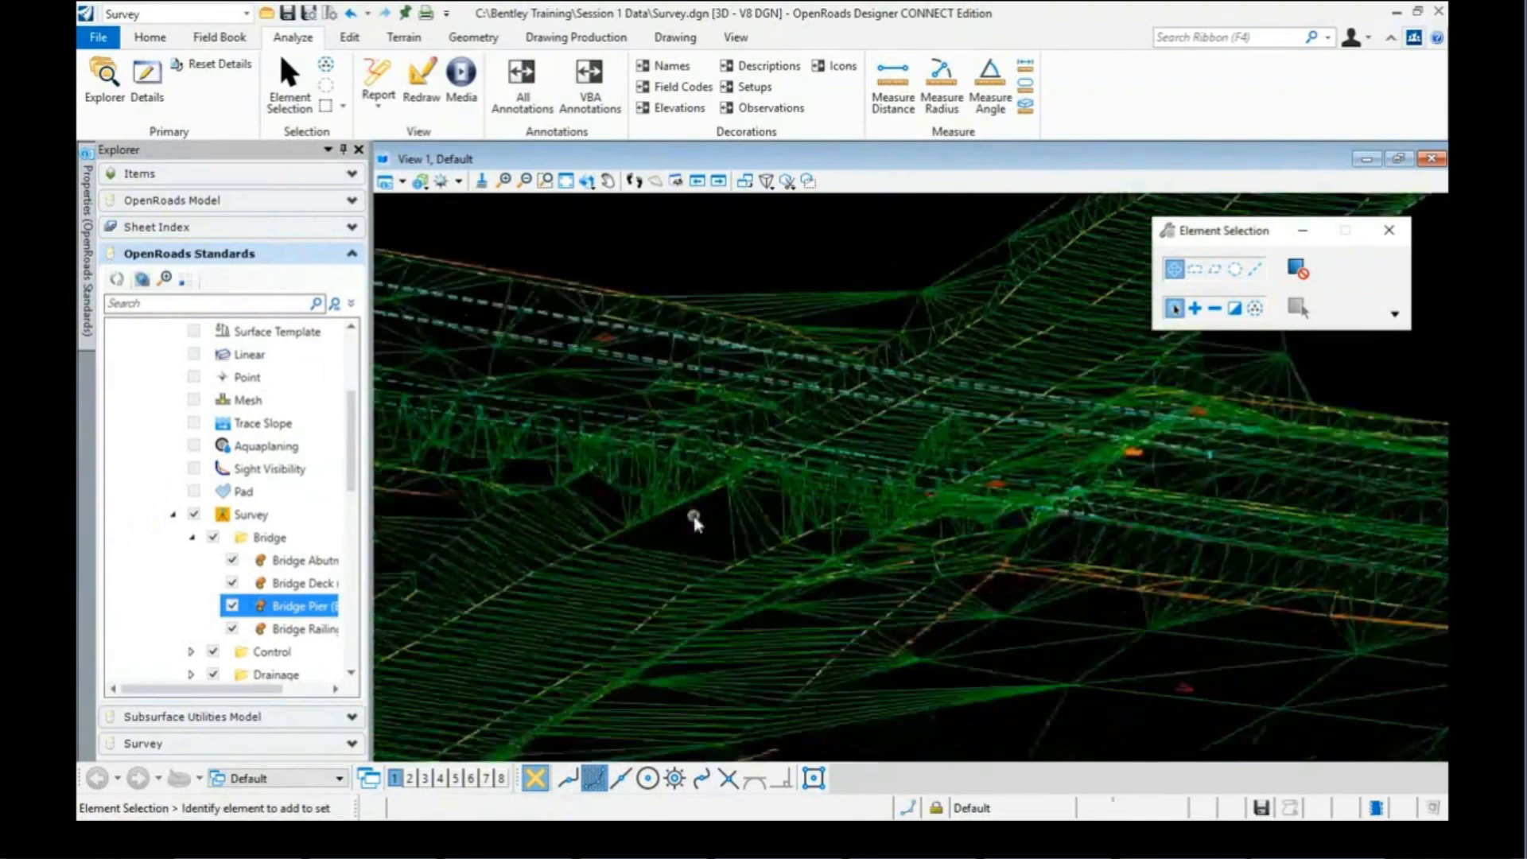
scroll(654, 508, down, 2)
scroll(750, 483, up, 2)
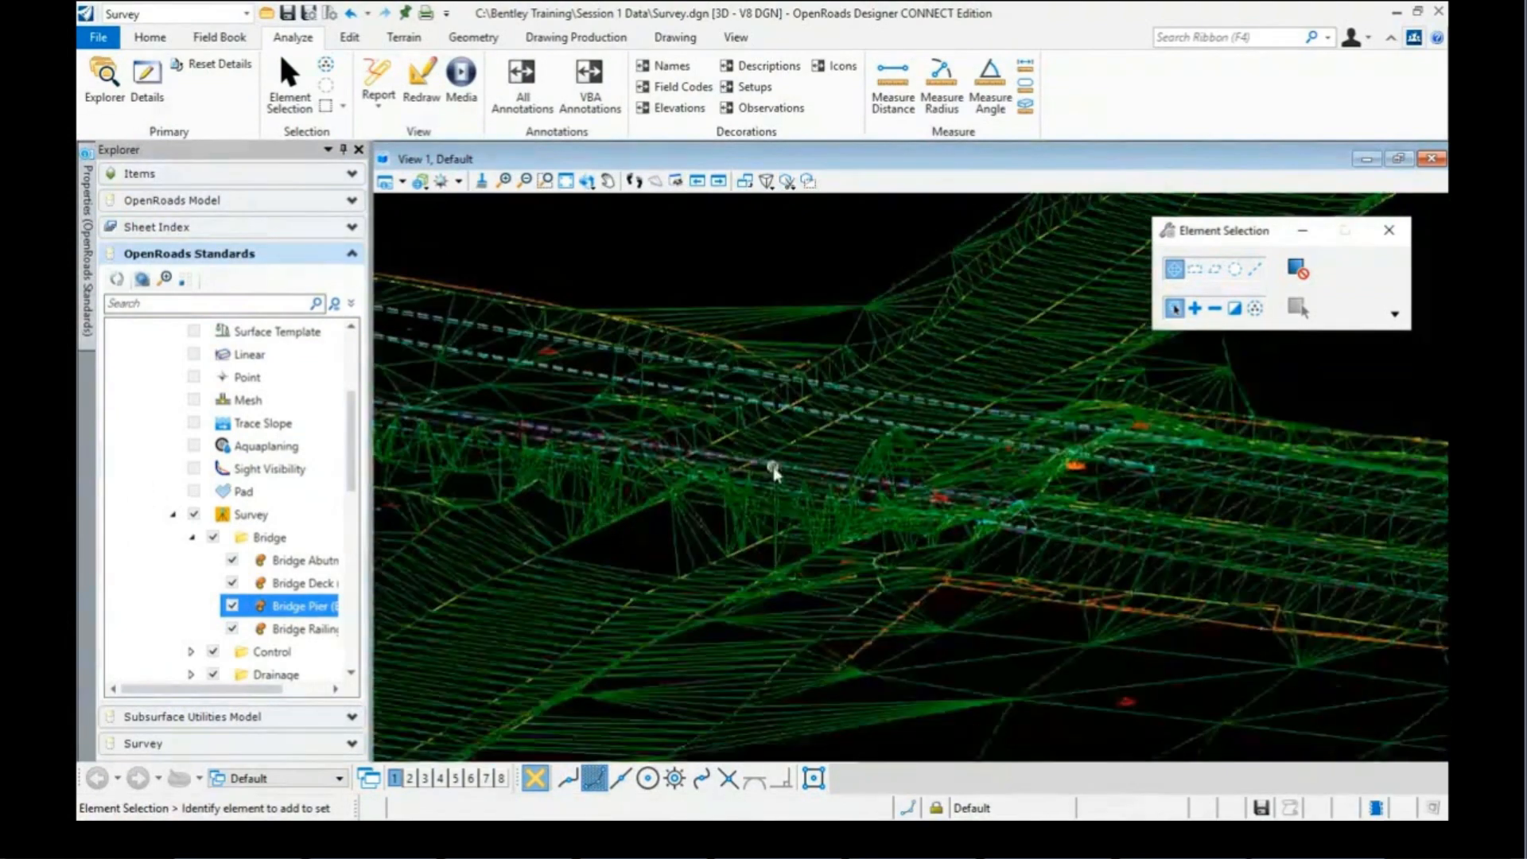
scroll(756, 485, up, 3)
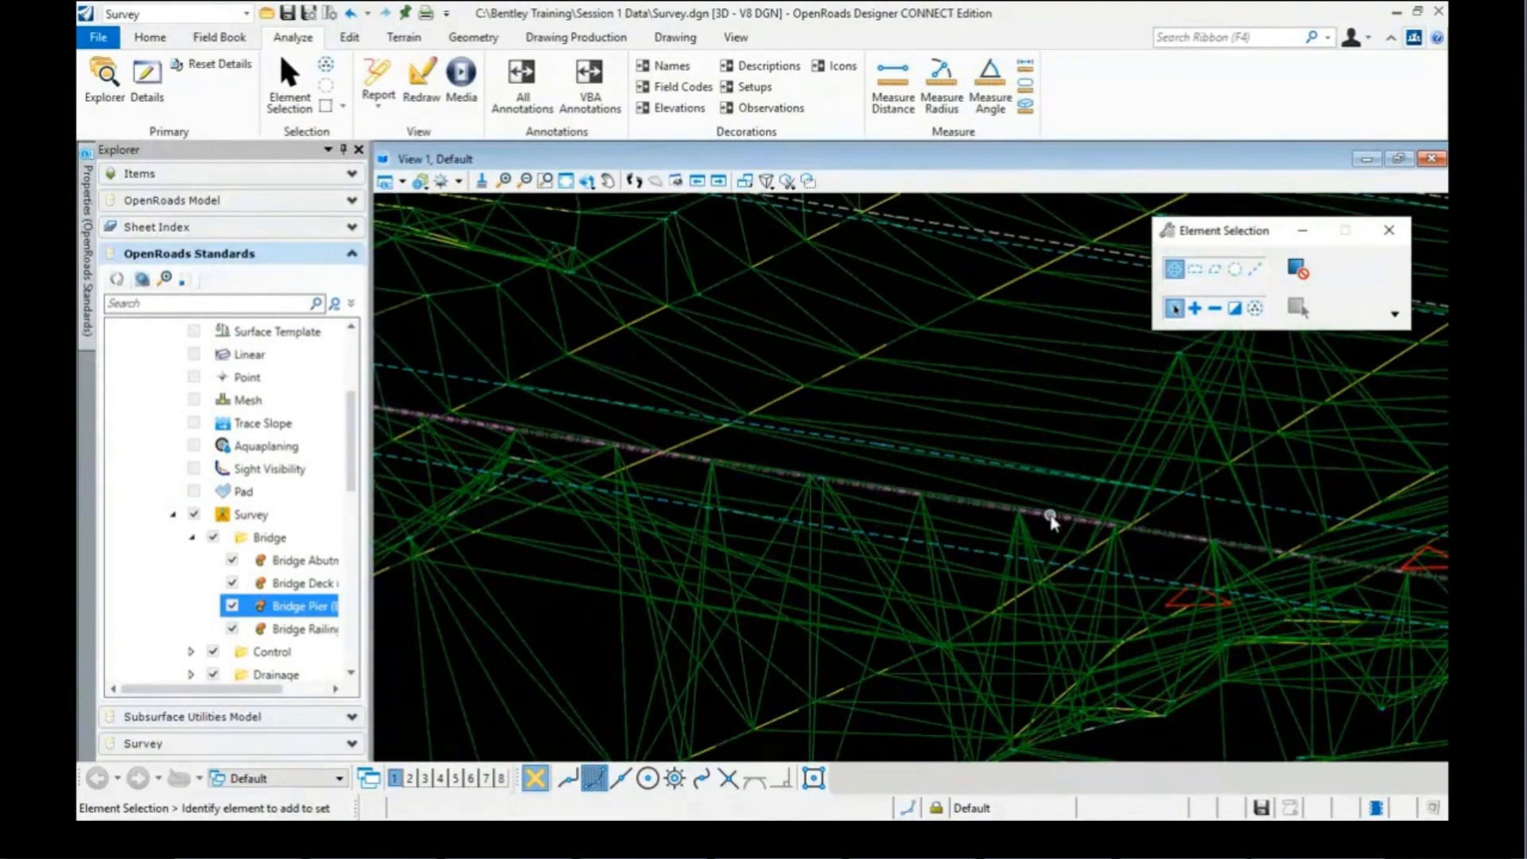
mouse_move(1051, 521)
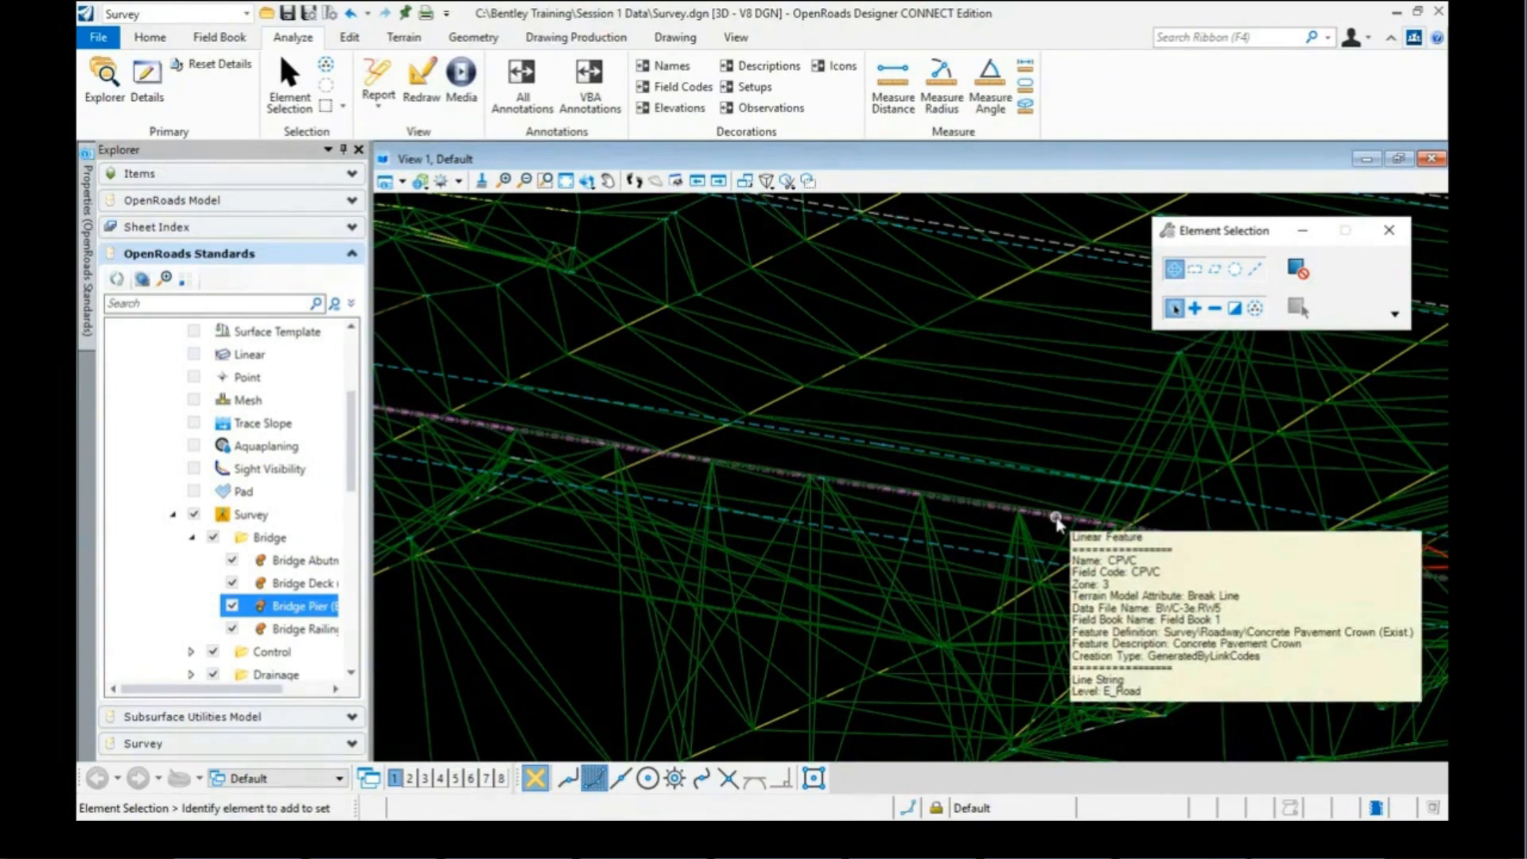
Step: Select the CPVC line and expand its Feature, General, Extended and Linear Feature properties
click(1056, 522)
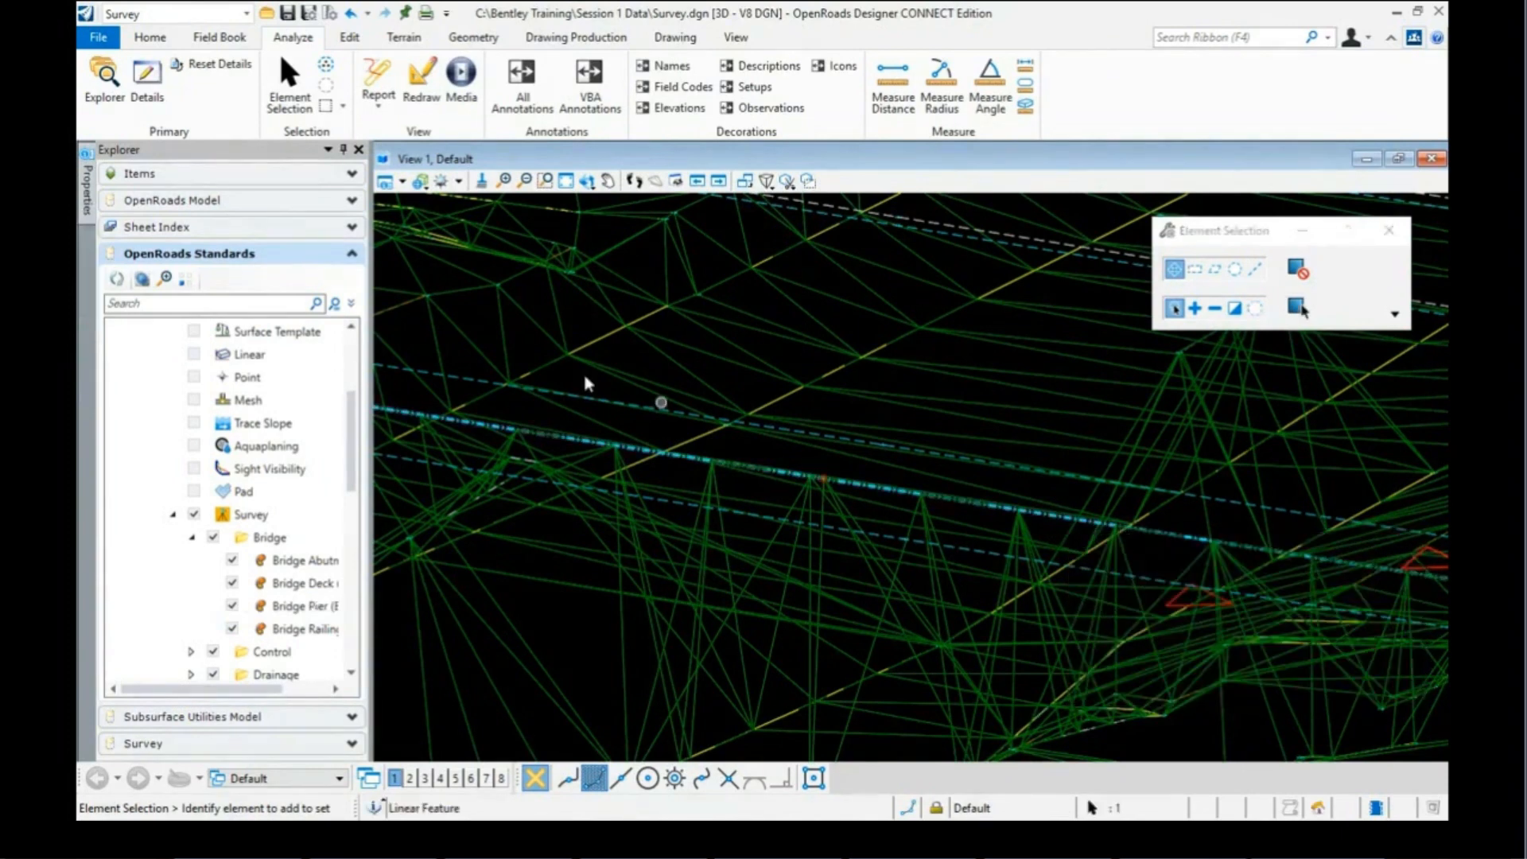
click(88, 195)
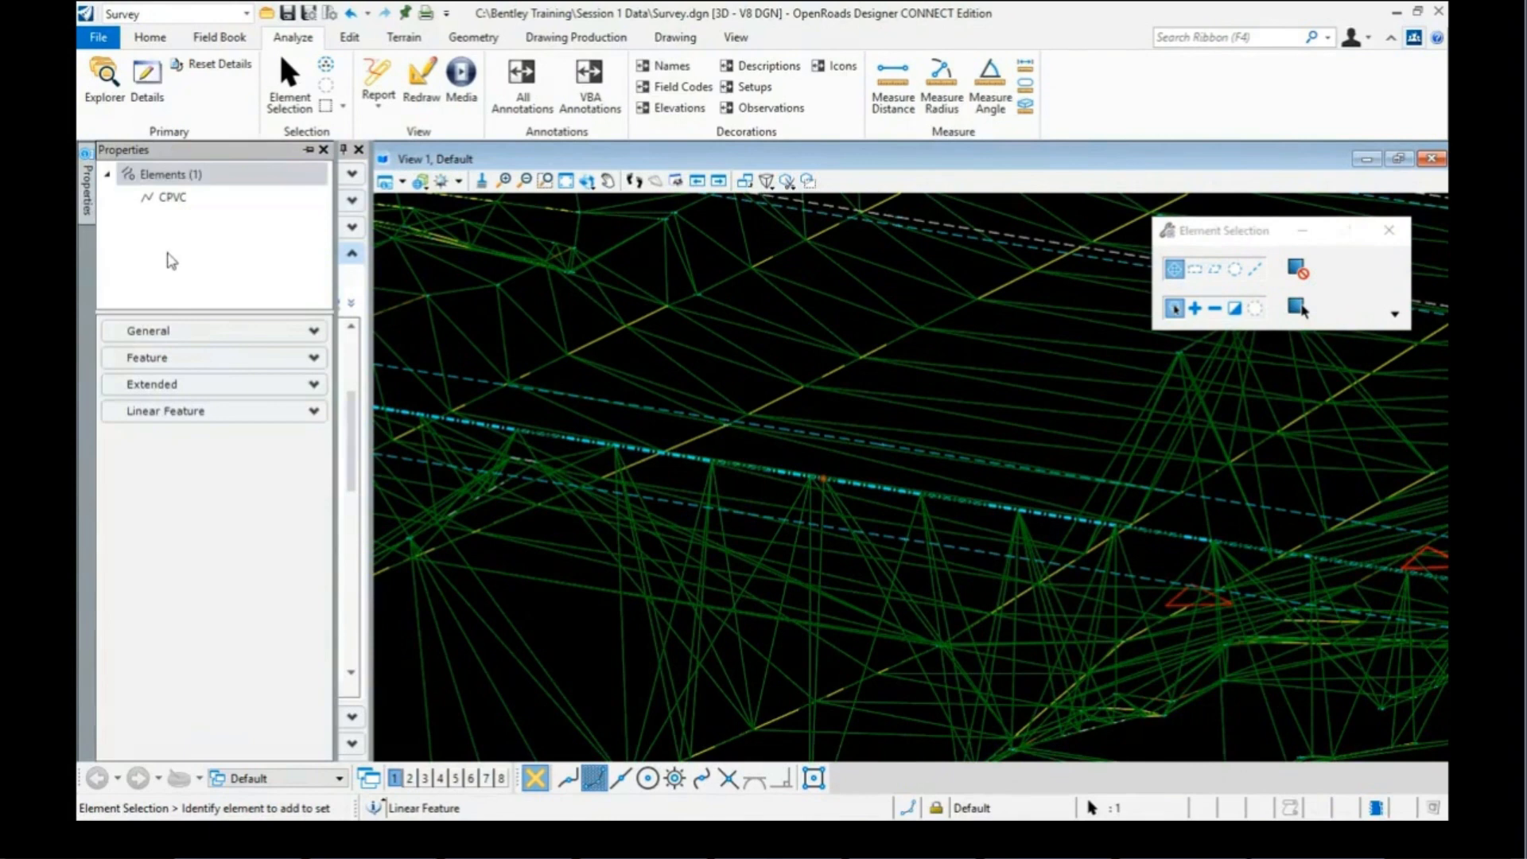
click(179, 359)
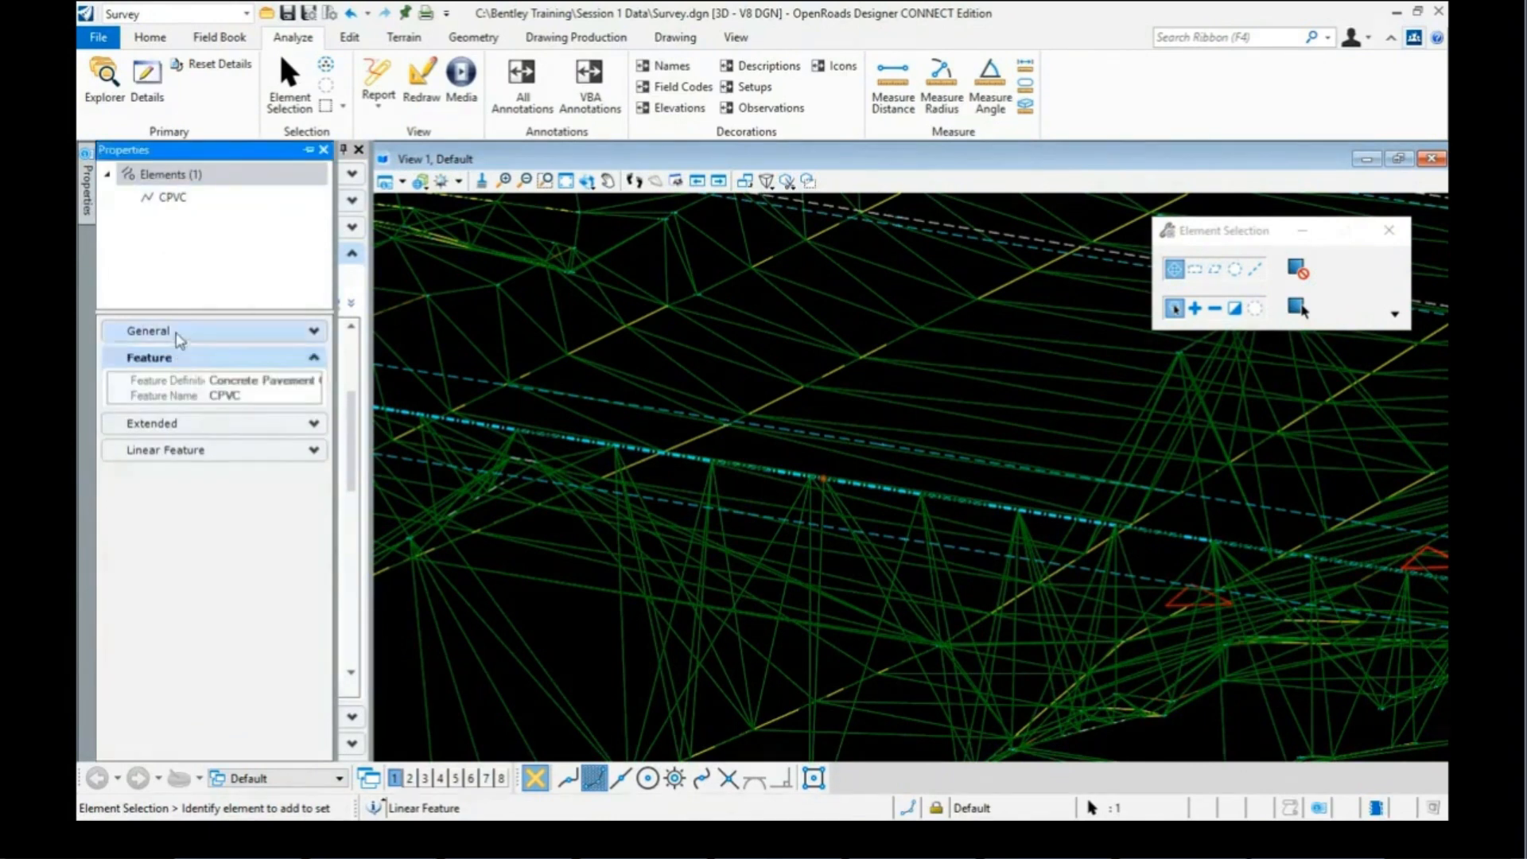
click(180, 330)
click(238, 553)
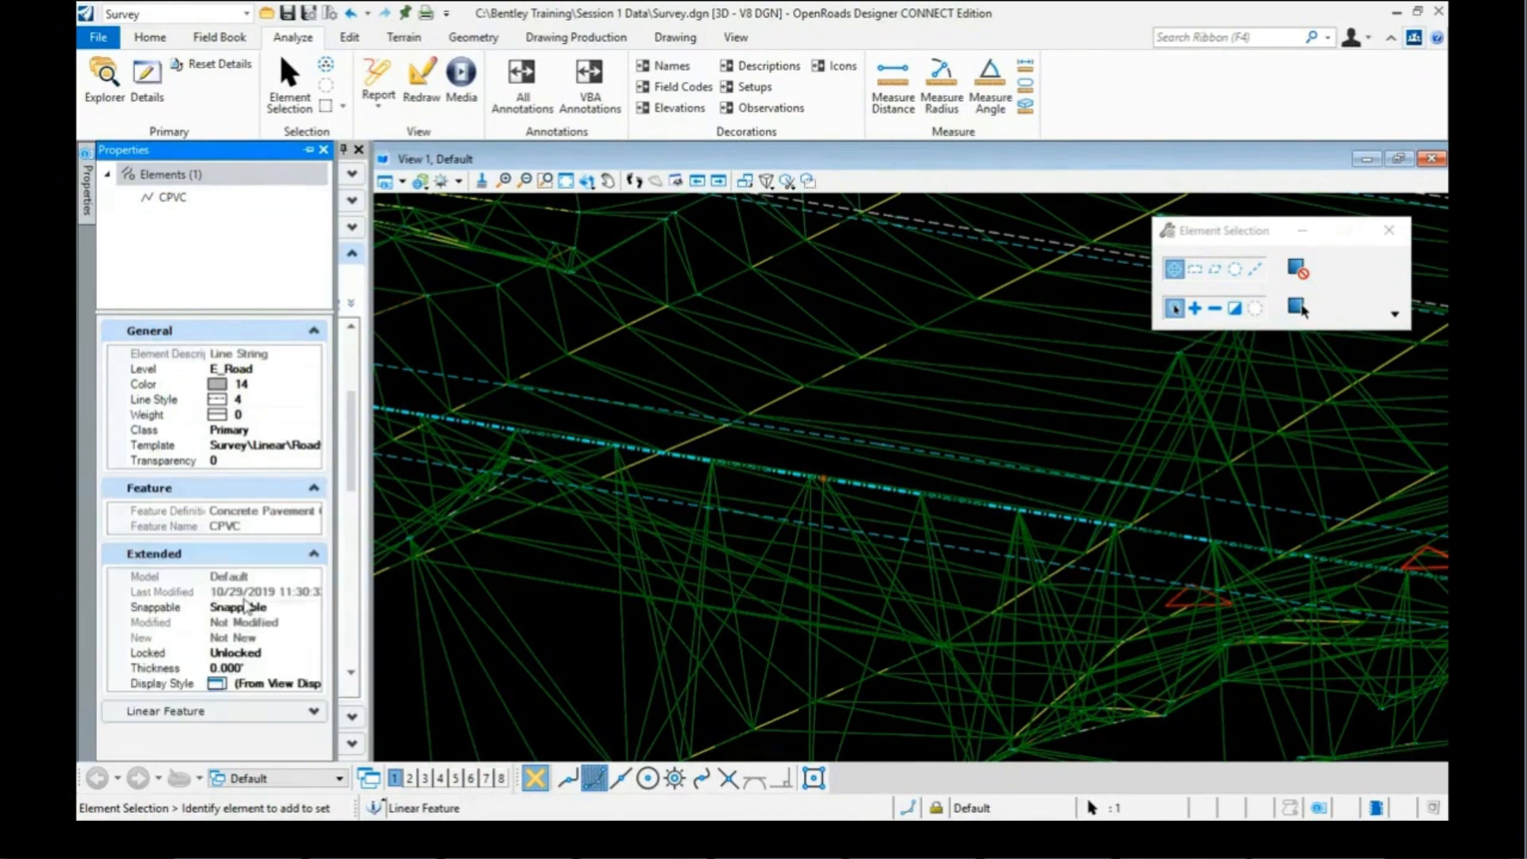
click(272, 709)
scroll(275, 697, down, 5)
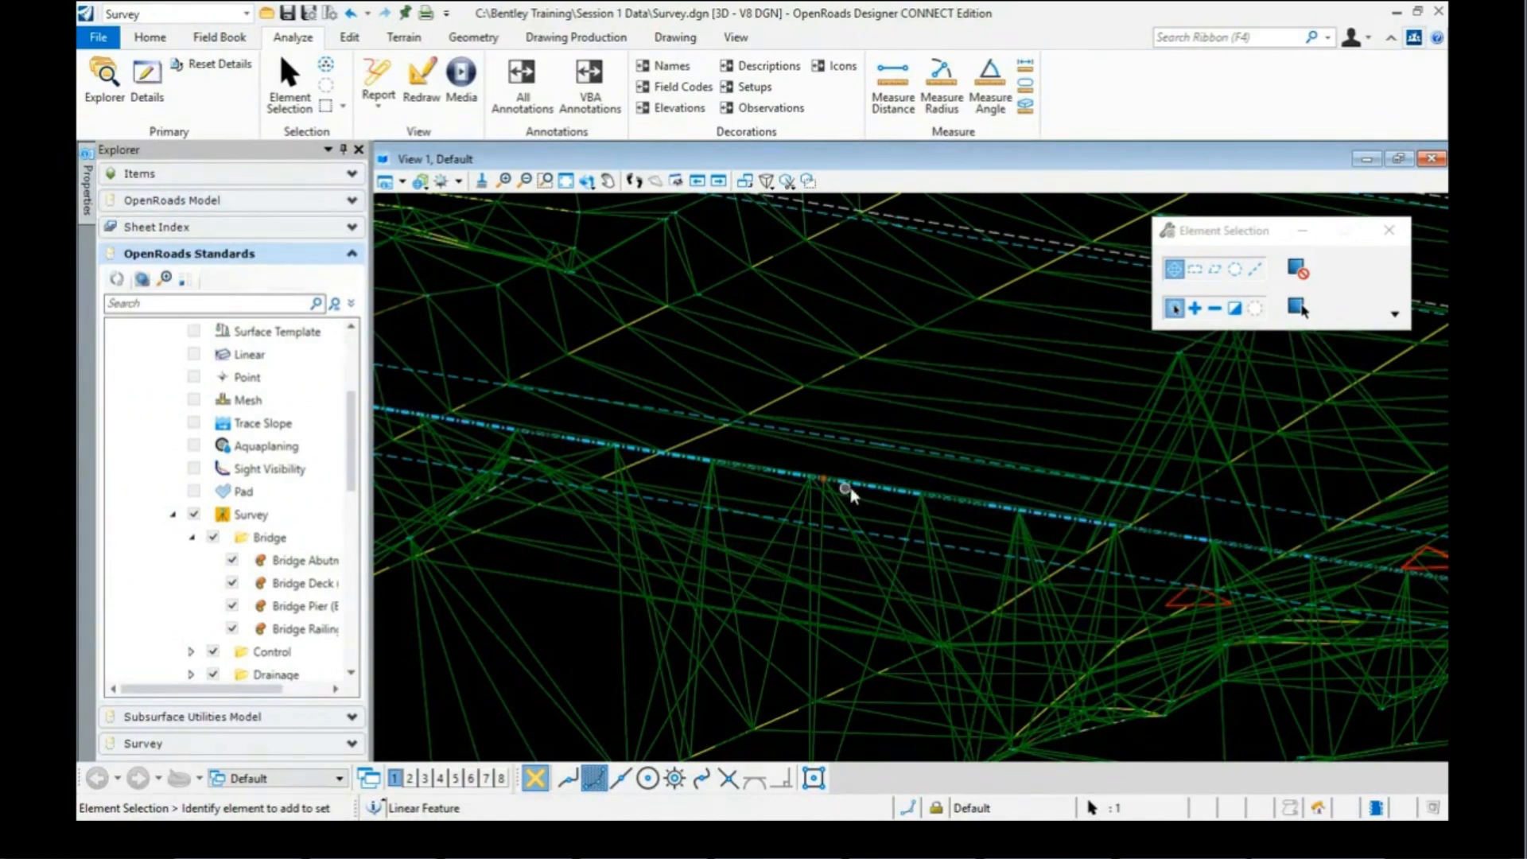
mouse_move(883, 491)
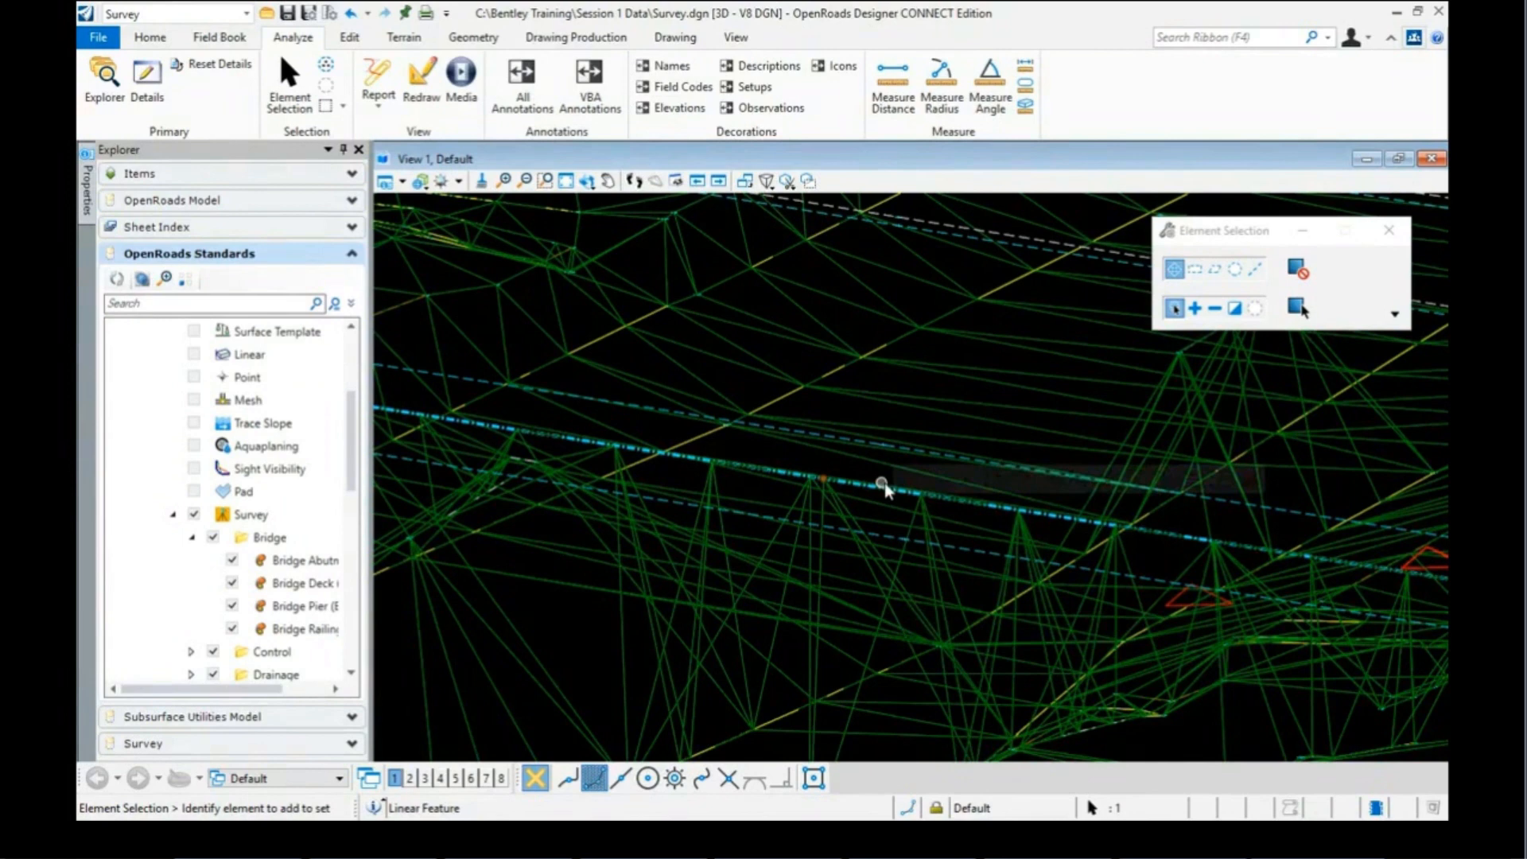
Step: Set the CPVC line's Terrain Model Attribute to Do Not Include
click(86, 191)
click(819, 509)
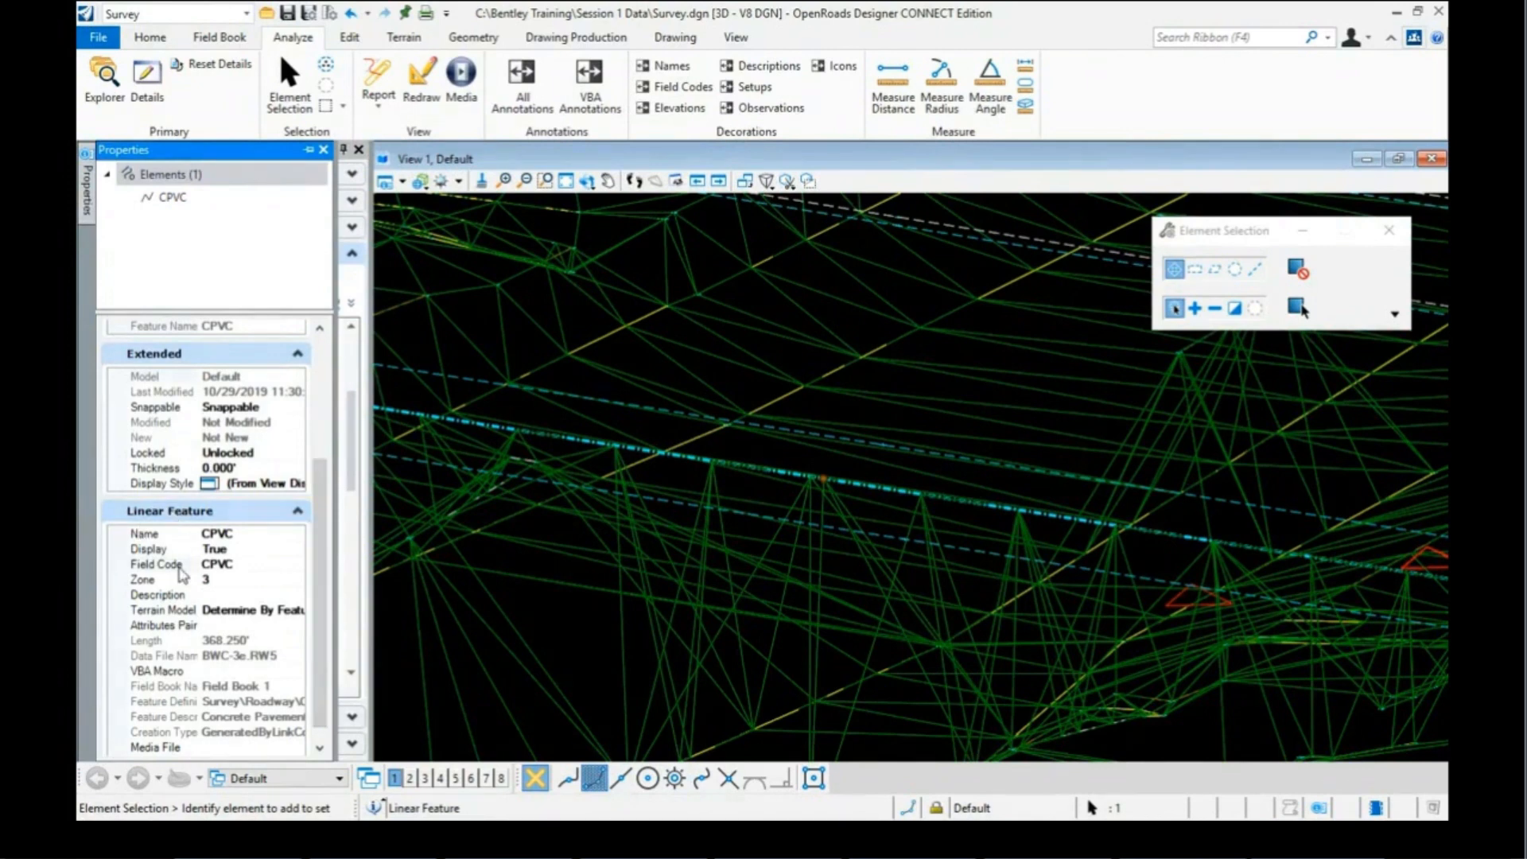
click(221, 612)
click(220, 613)
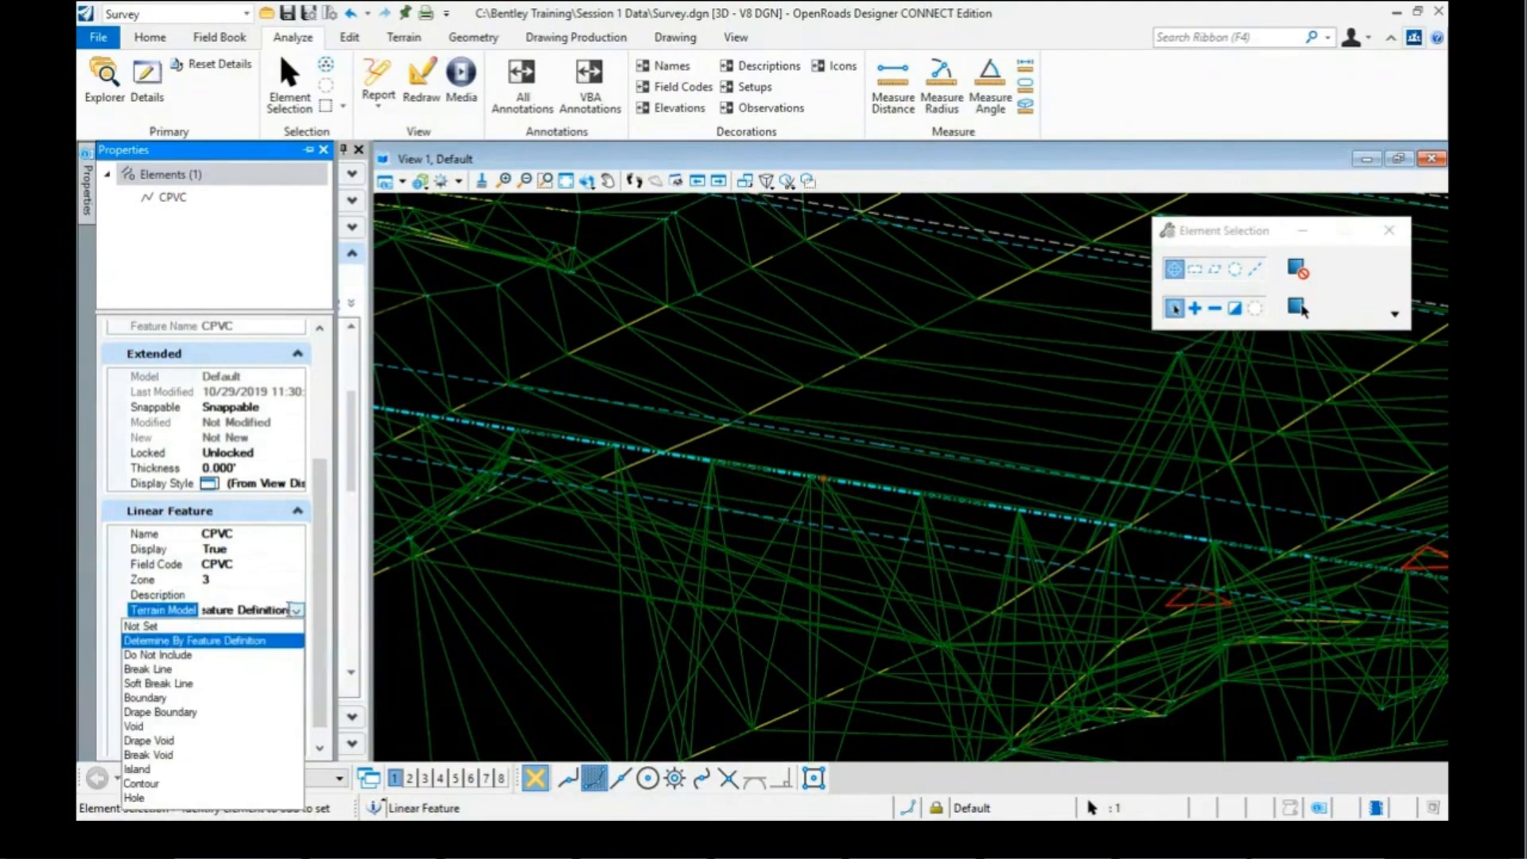
click(221, 654)
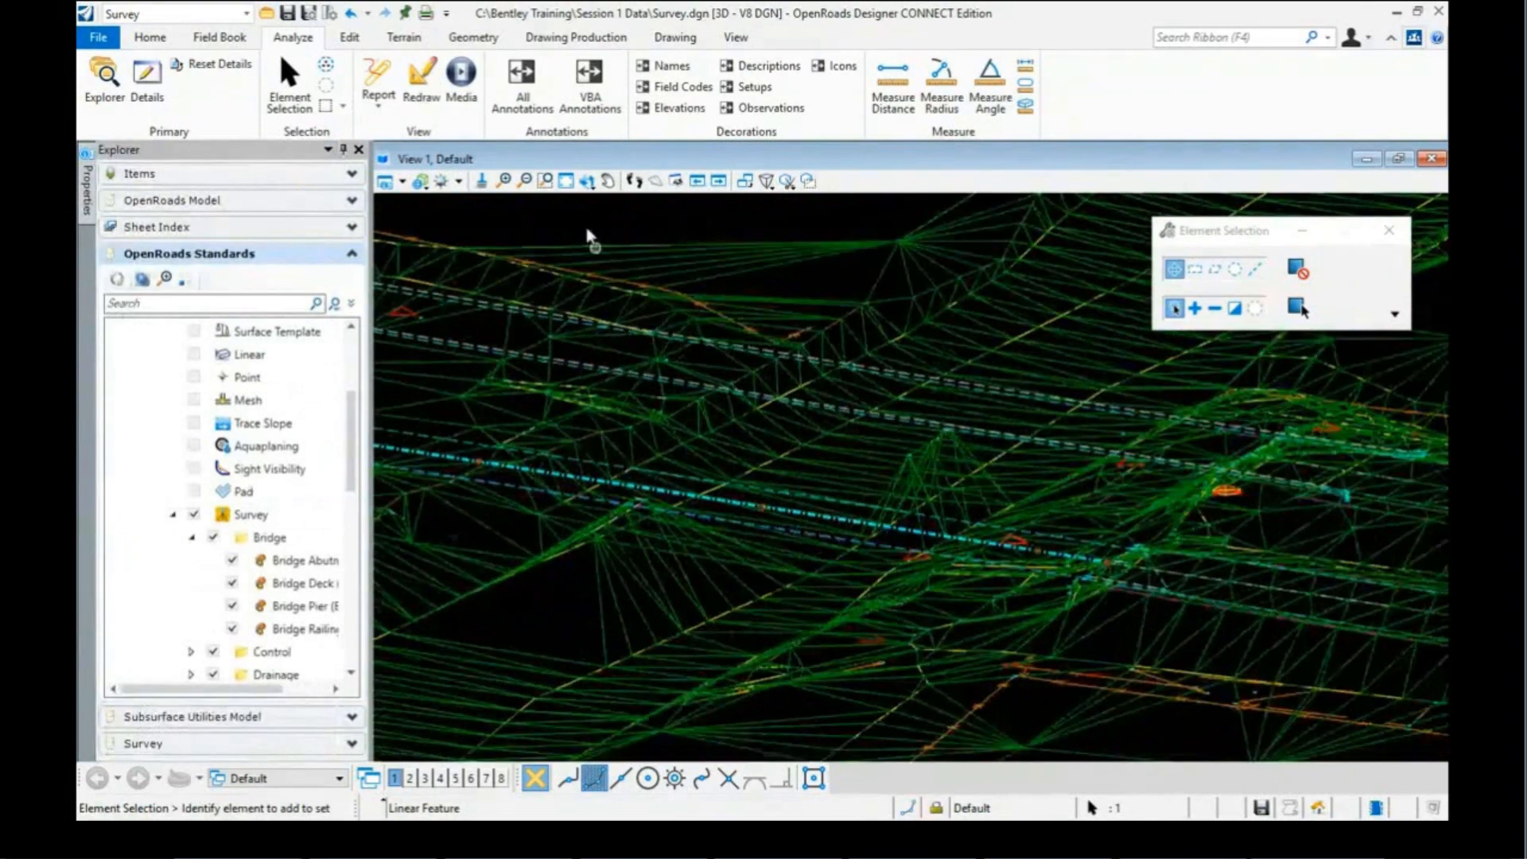
Step: Reorient the 3D view and zoom in on bridge abutment line BRGA 41
click(586, 181)
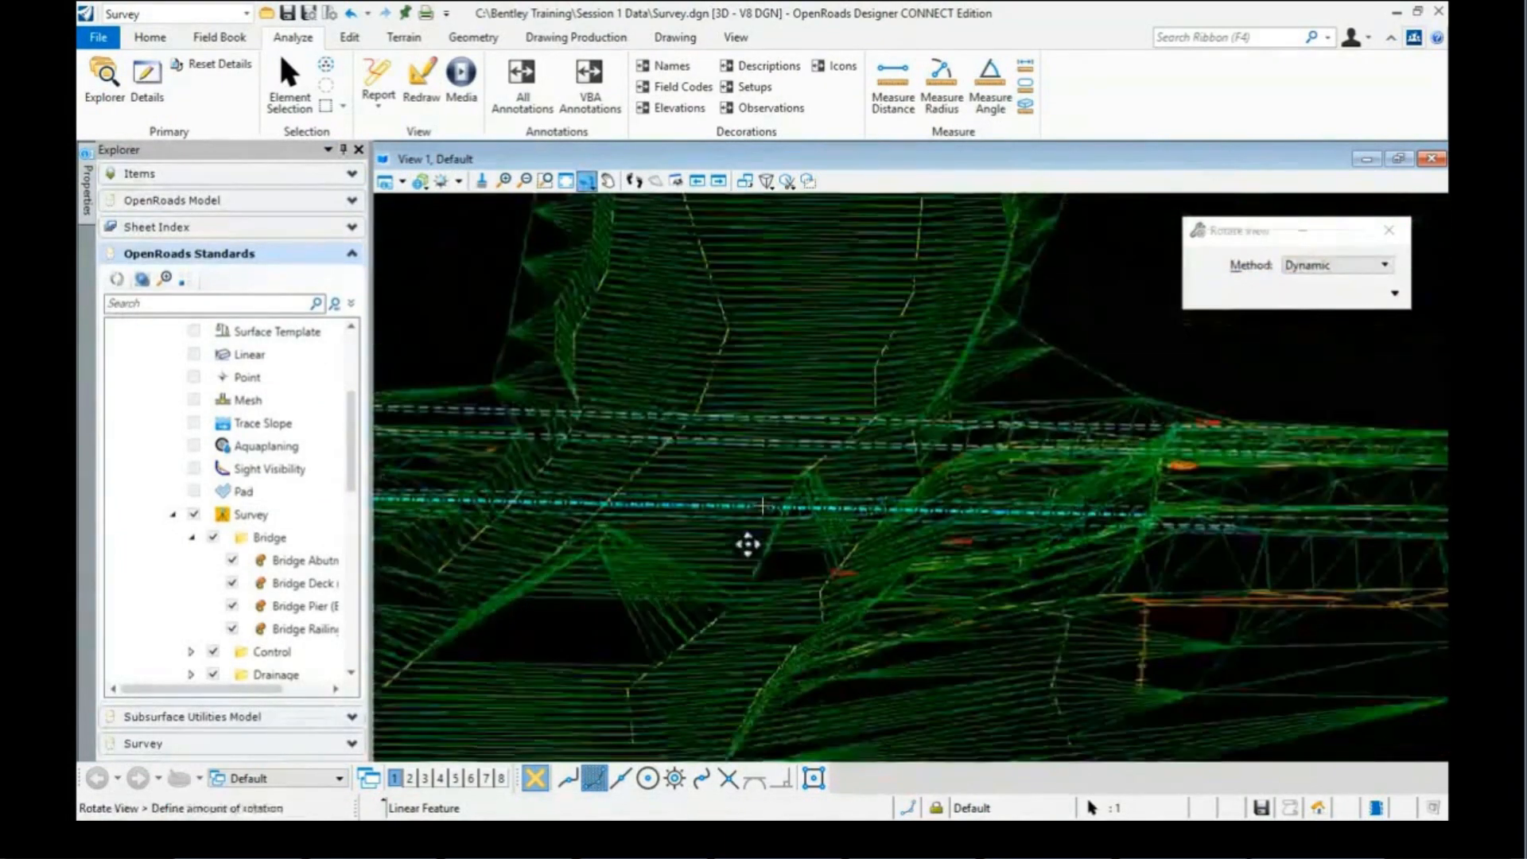
click(647, 551)
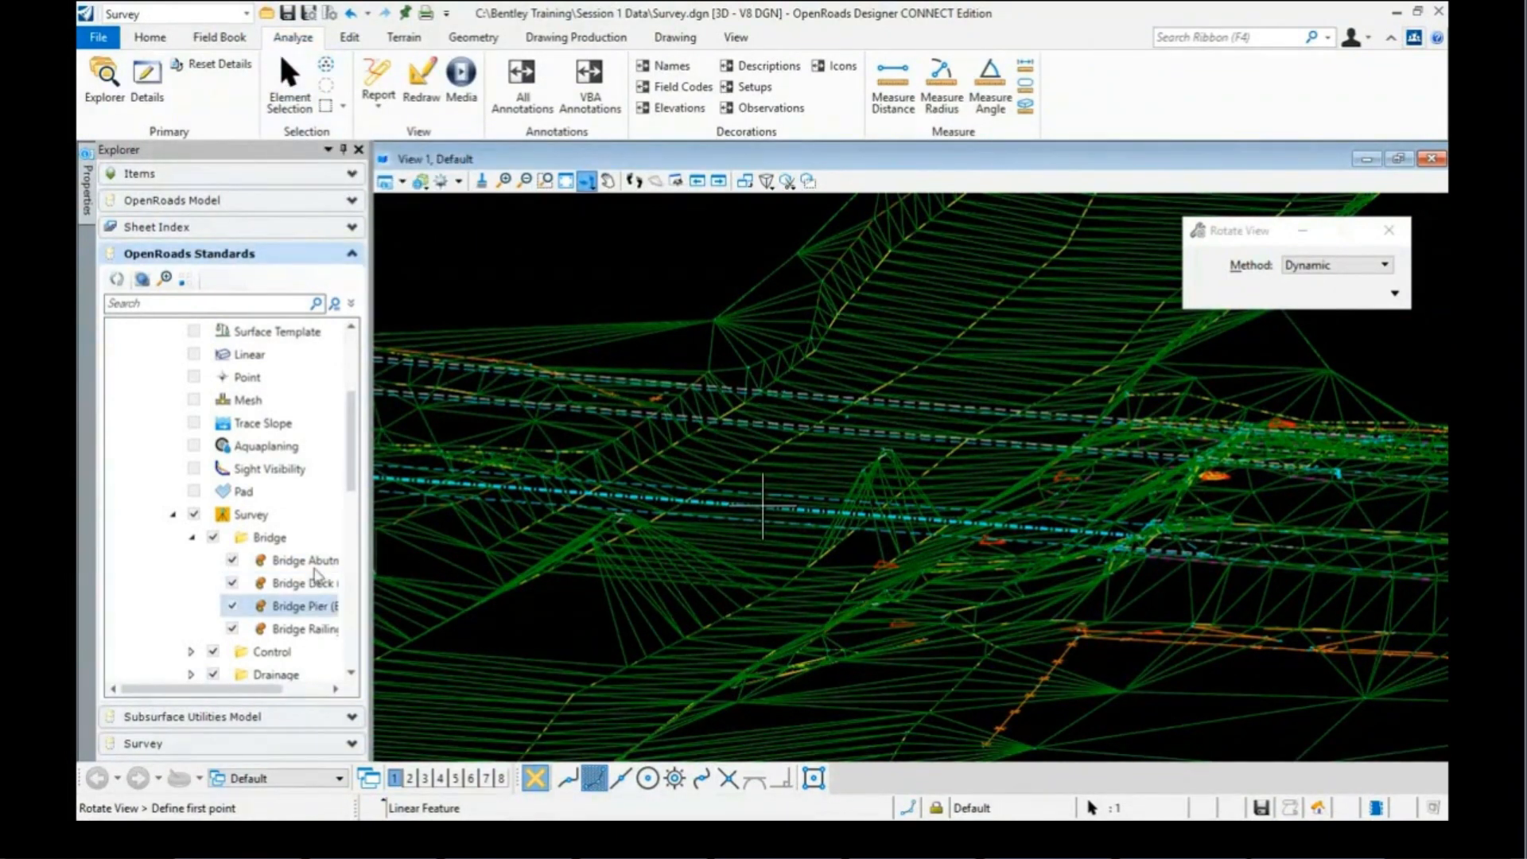
click(291, 83)
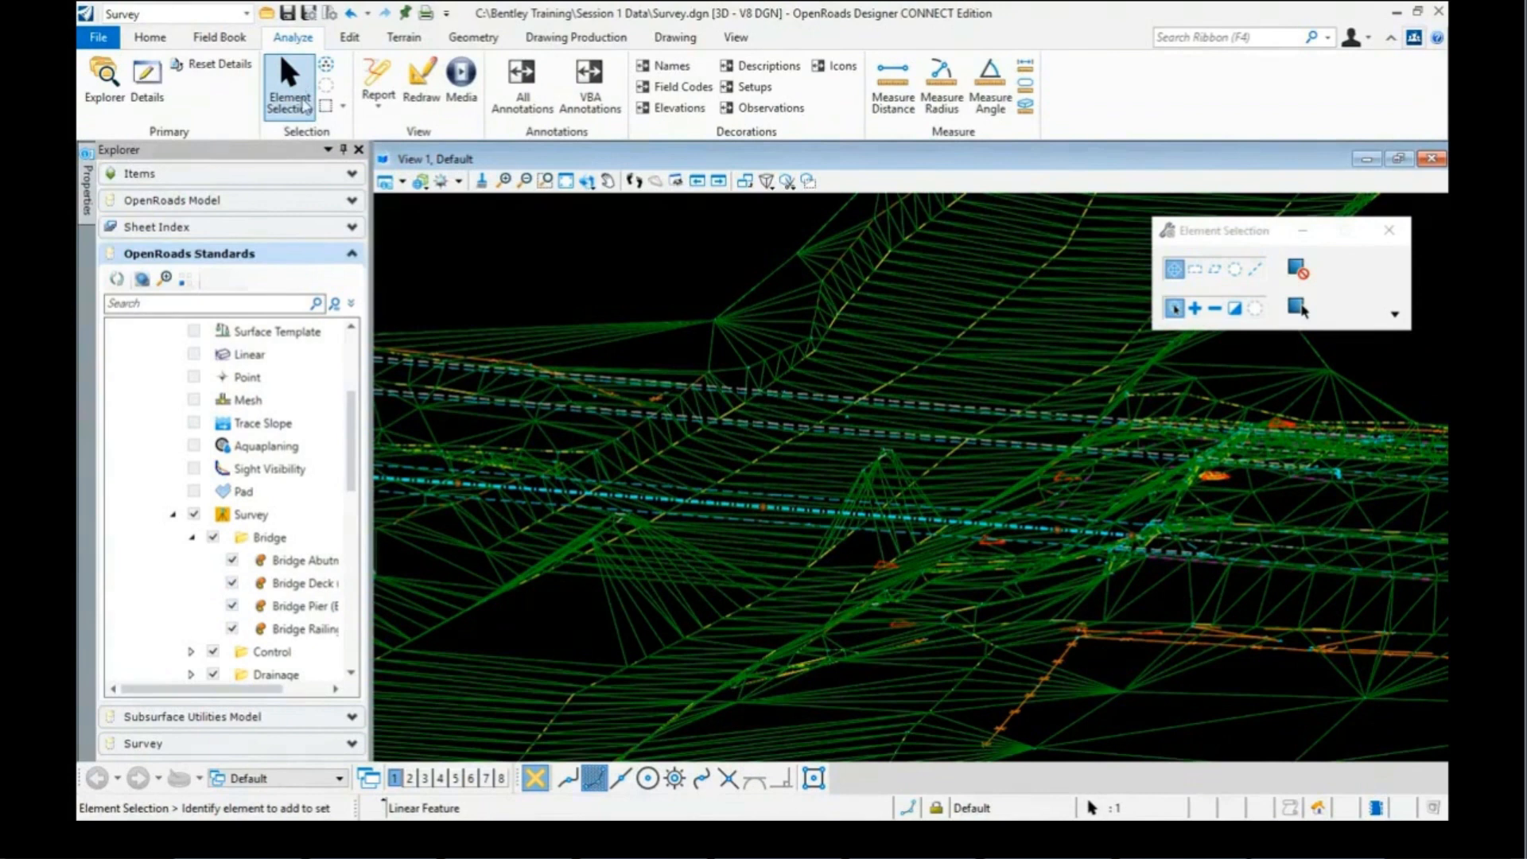
scroll(911, 475, up, 2)
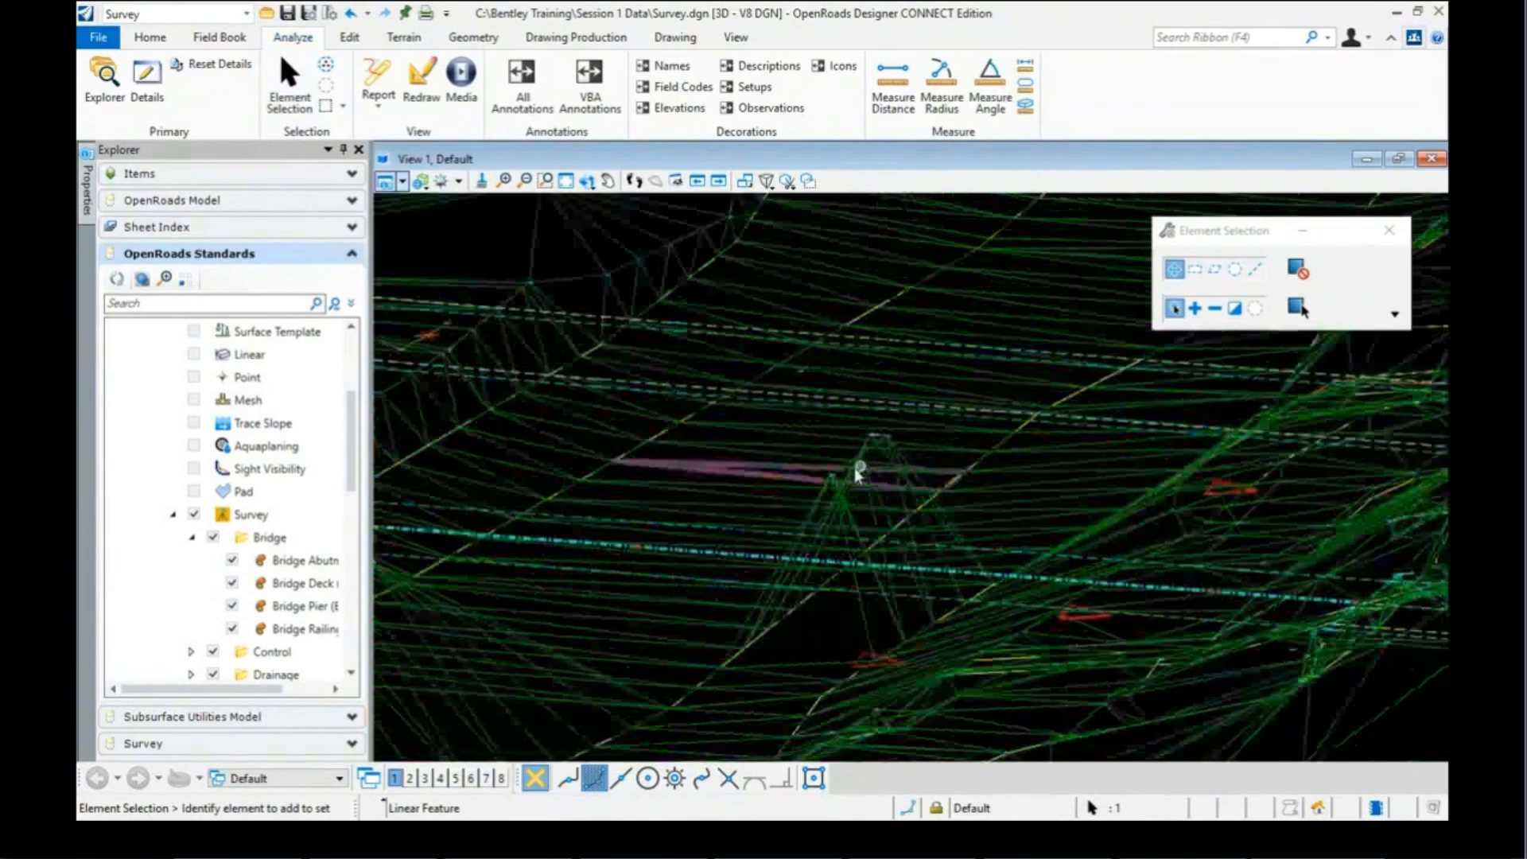
scroll(851, 474, up, 1)
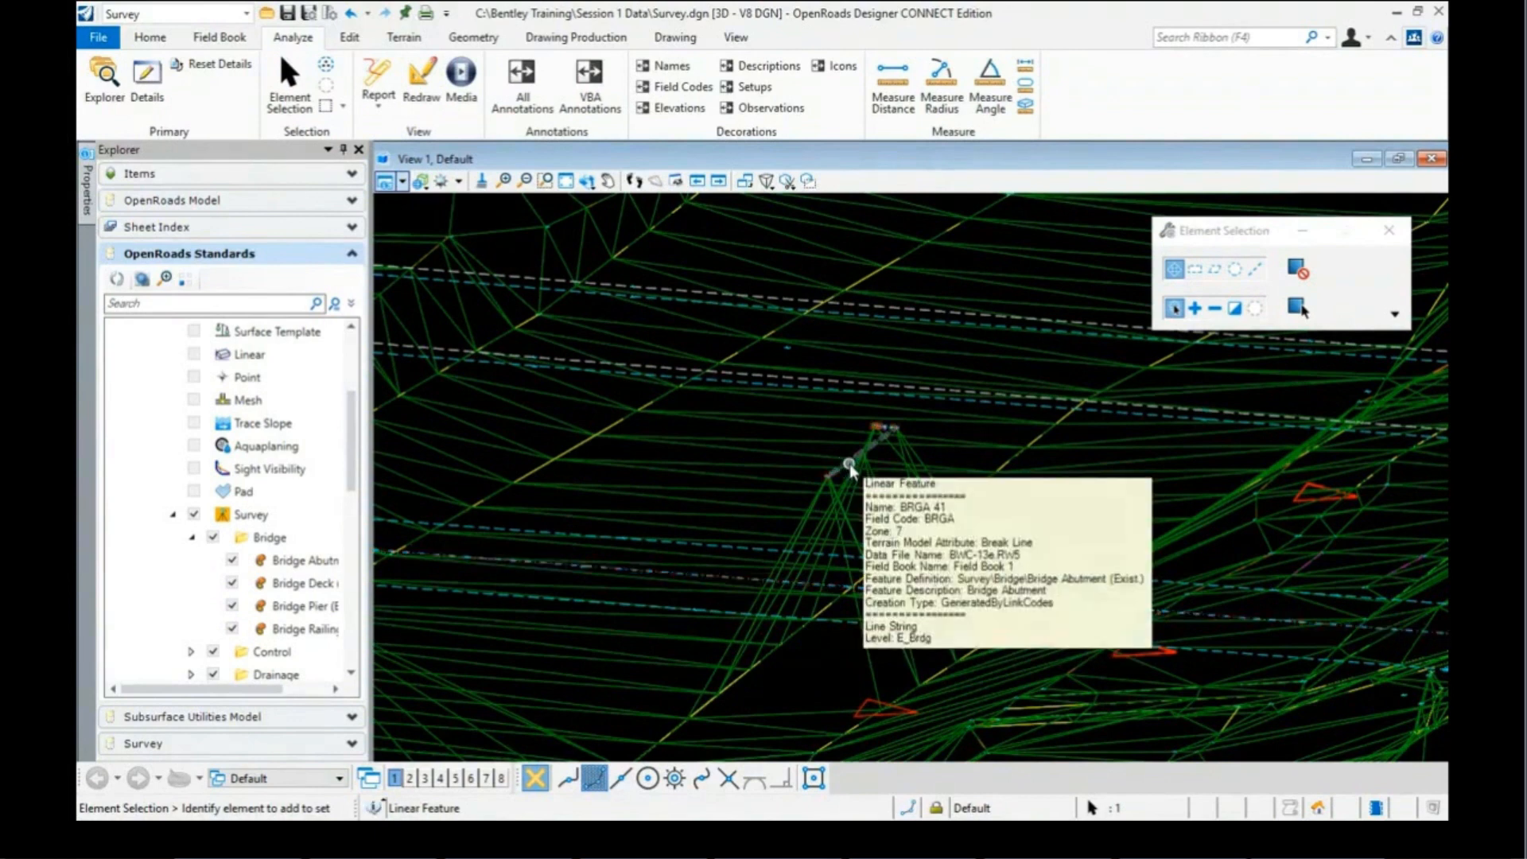
Step: Change abutment line BRGA 41's field code to BRGP
click(850, 468)
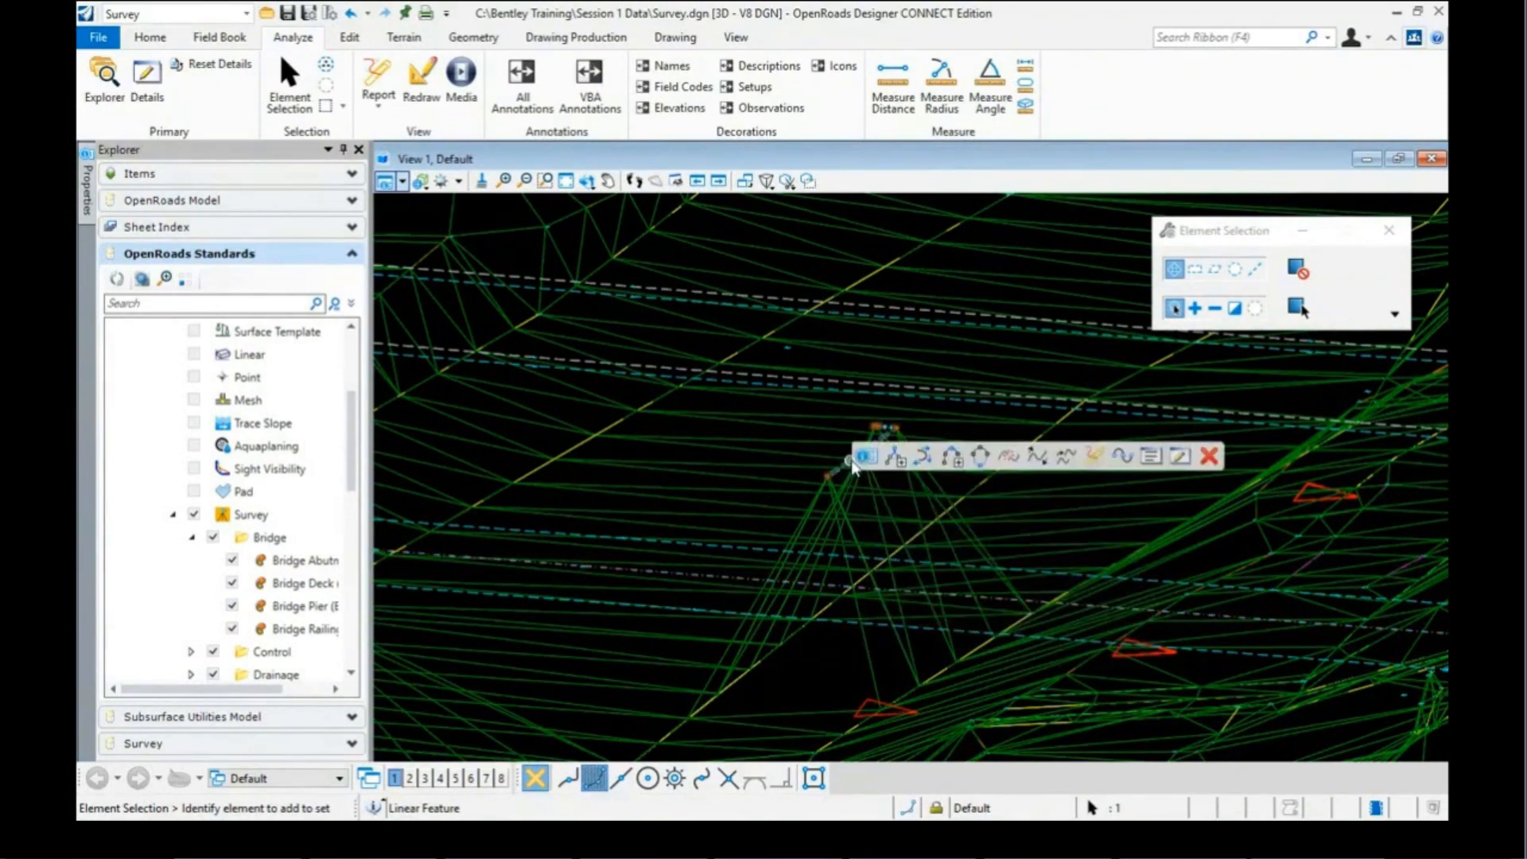
mouse_move(866, 456)
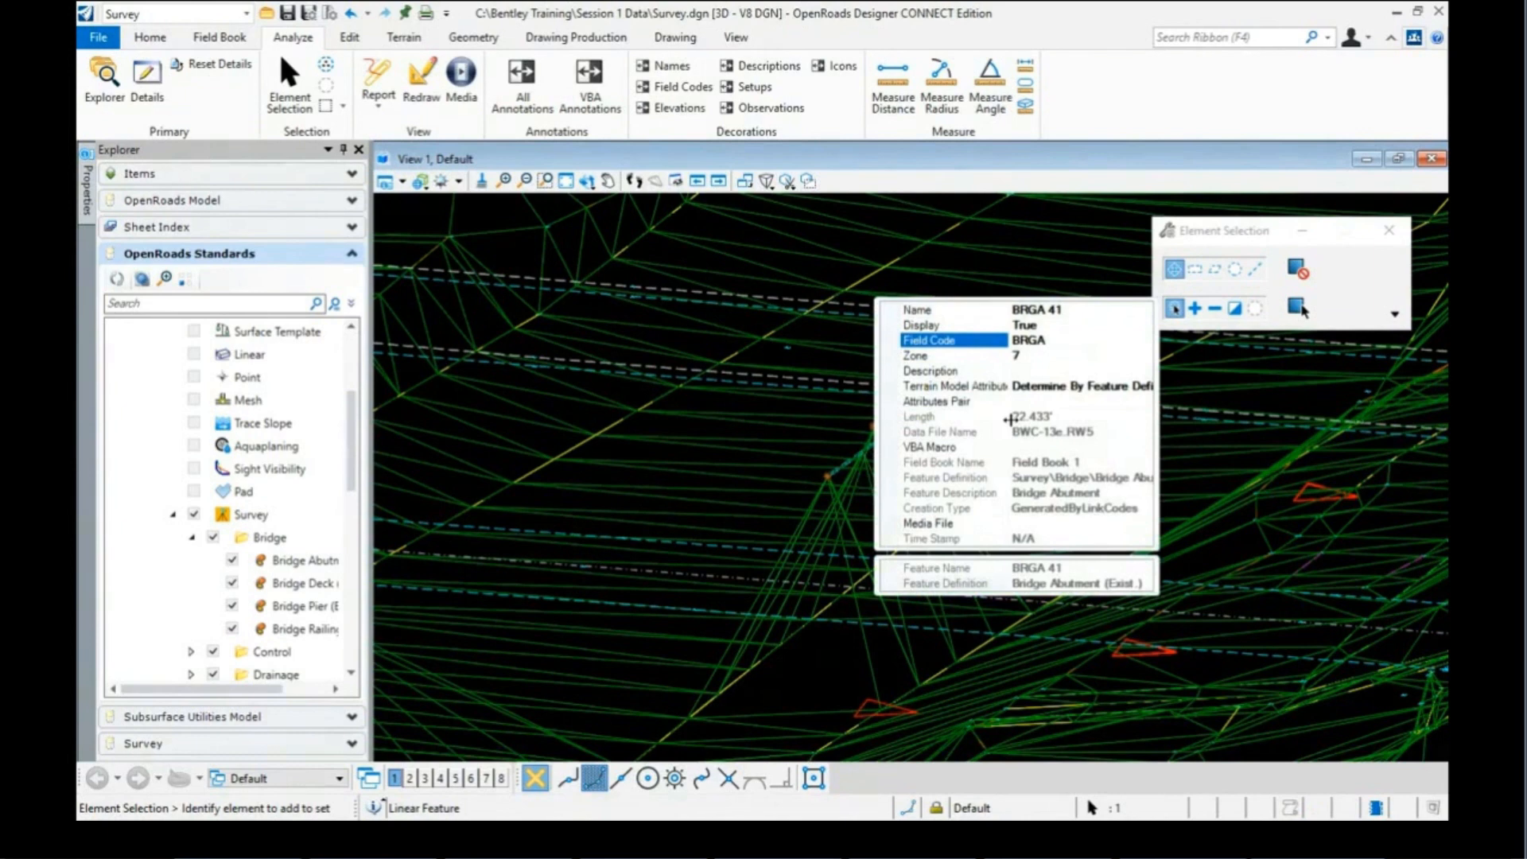
click(1046, 341)
key(BackSpace)
text(P)
click(840, 414)
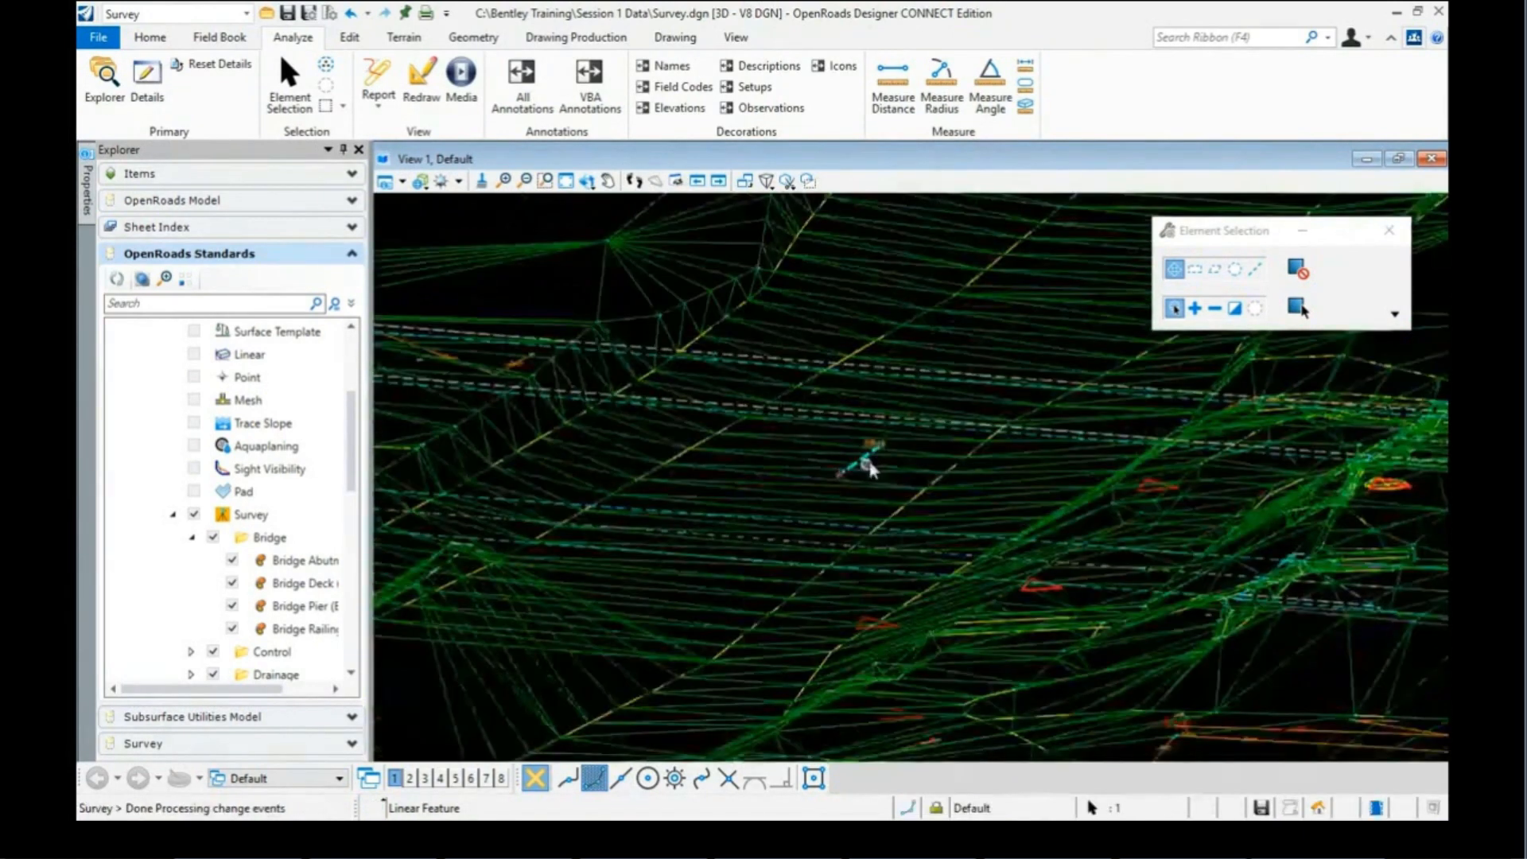
Step: Change the second abutment line BRGA 42's field code to BRGP
scroll(869, 466, down, 2)
scroll(671, 546, up, 3)
scroll(579, 545, up, 2)
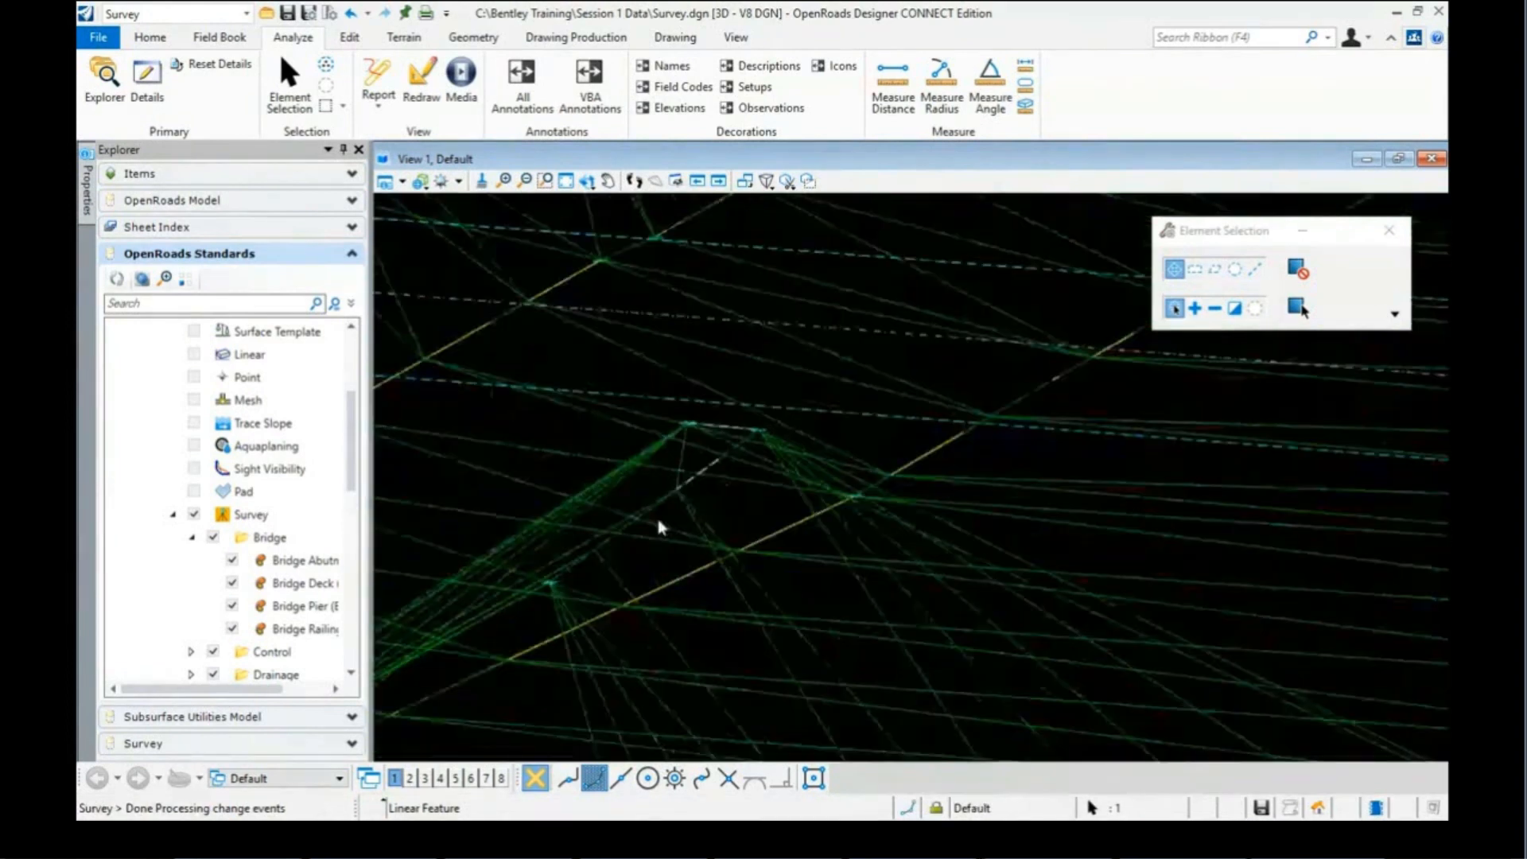
click(694, 484)
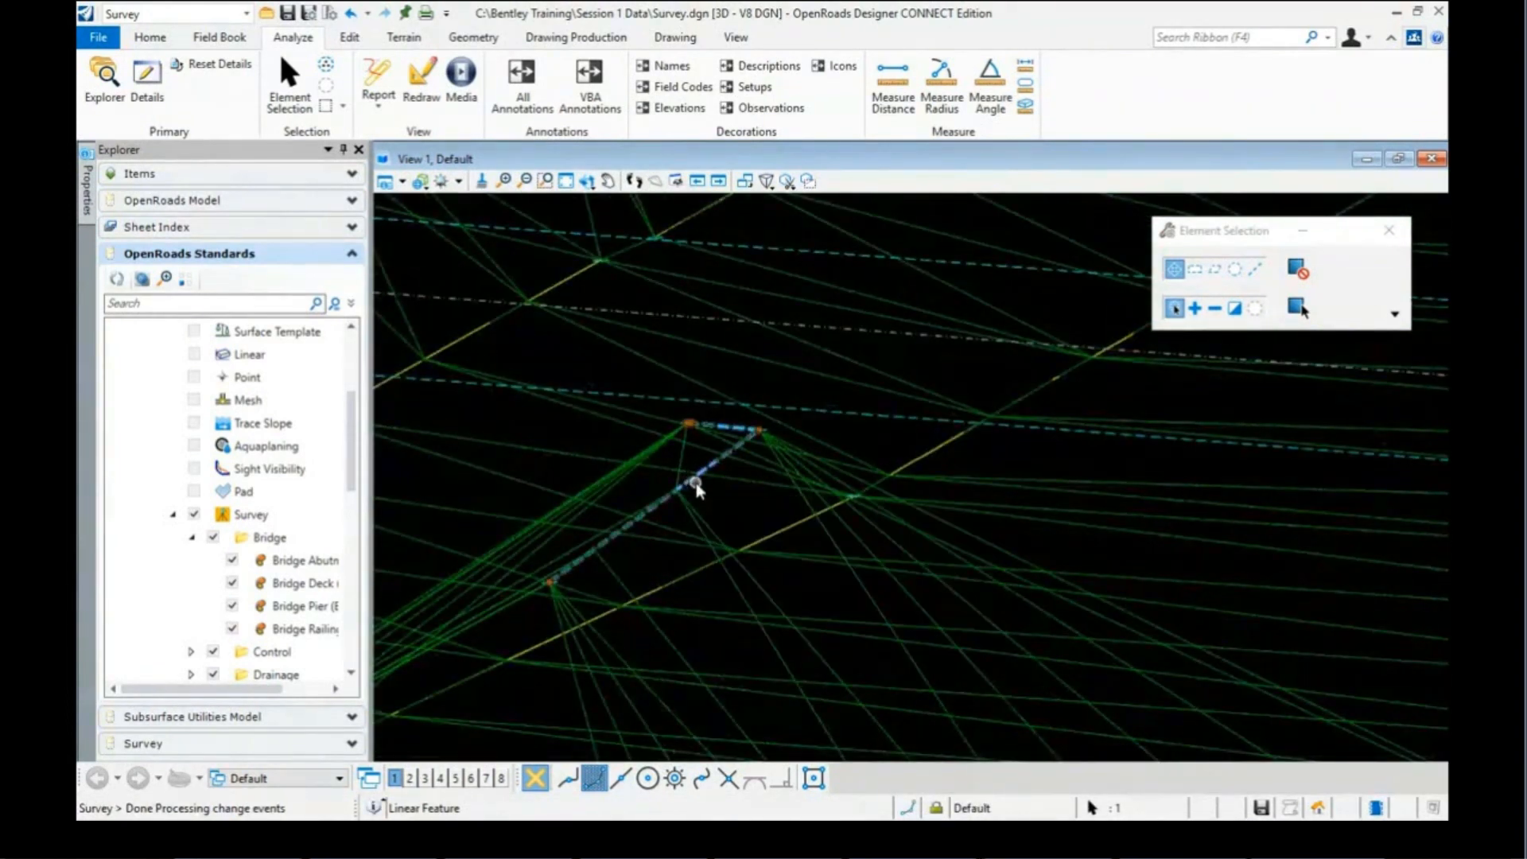
click(718, 479)
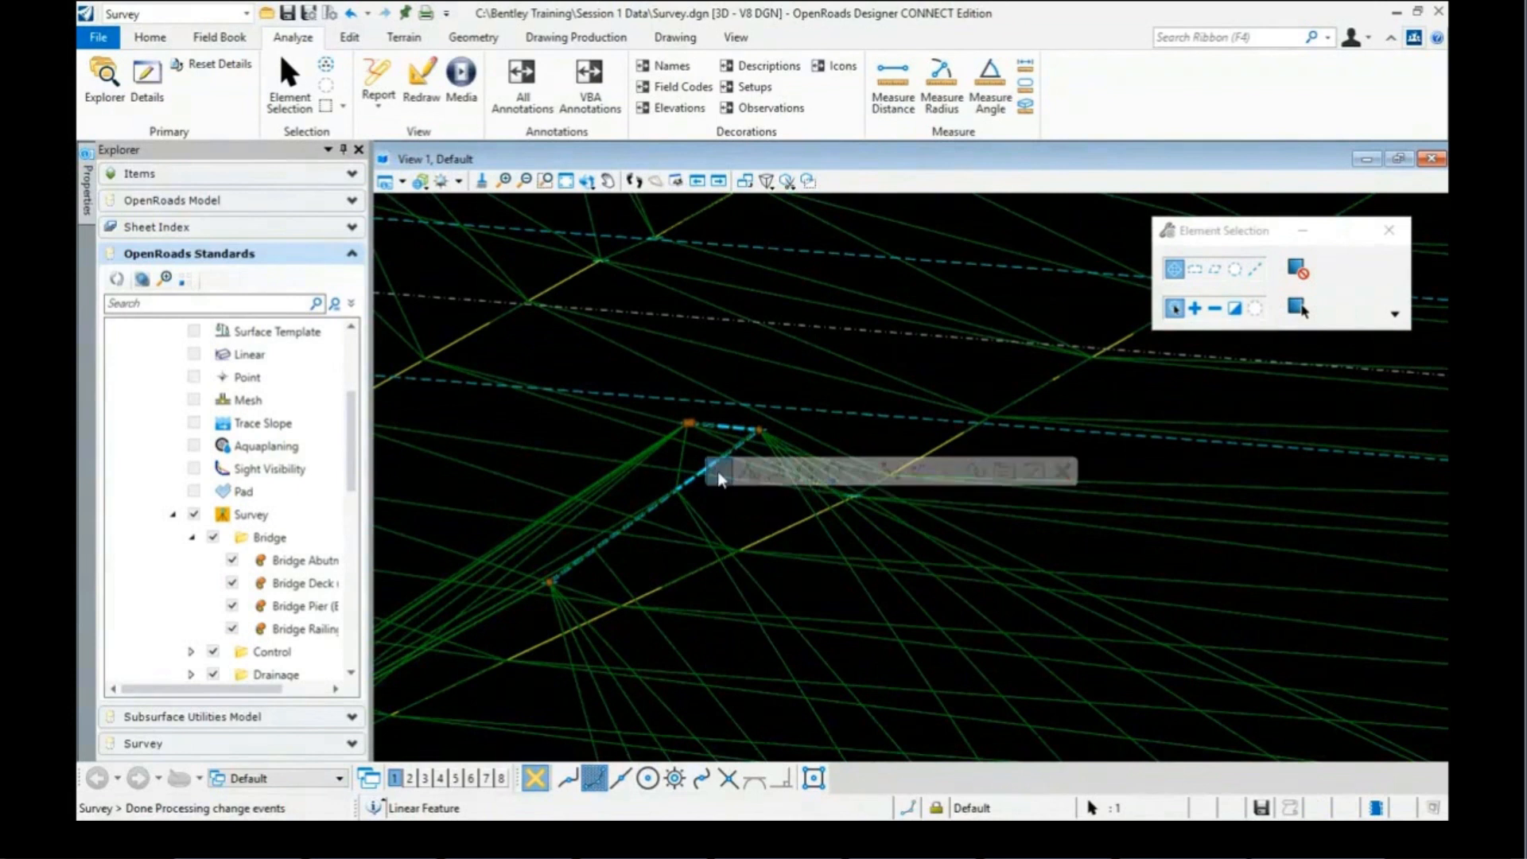
click(899, 356)
key(BackSpace)
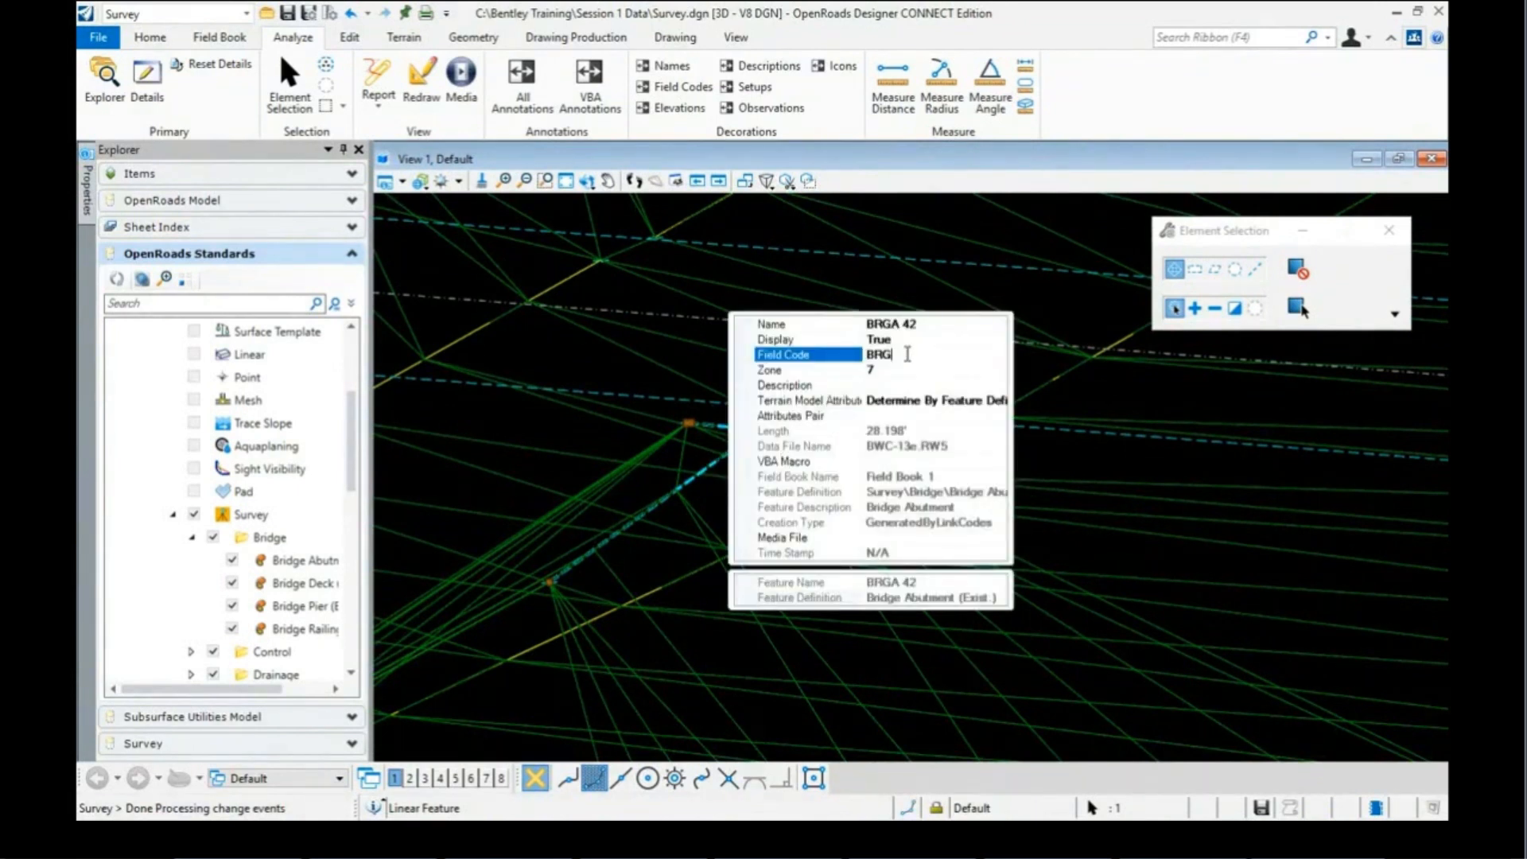
text(P)
key(Return)
scroll(637, 445, down, 3)
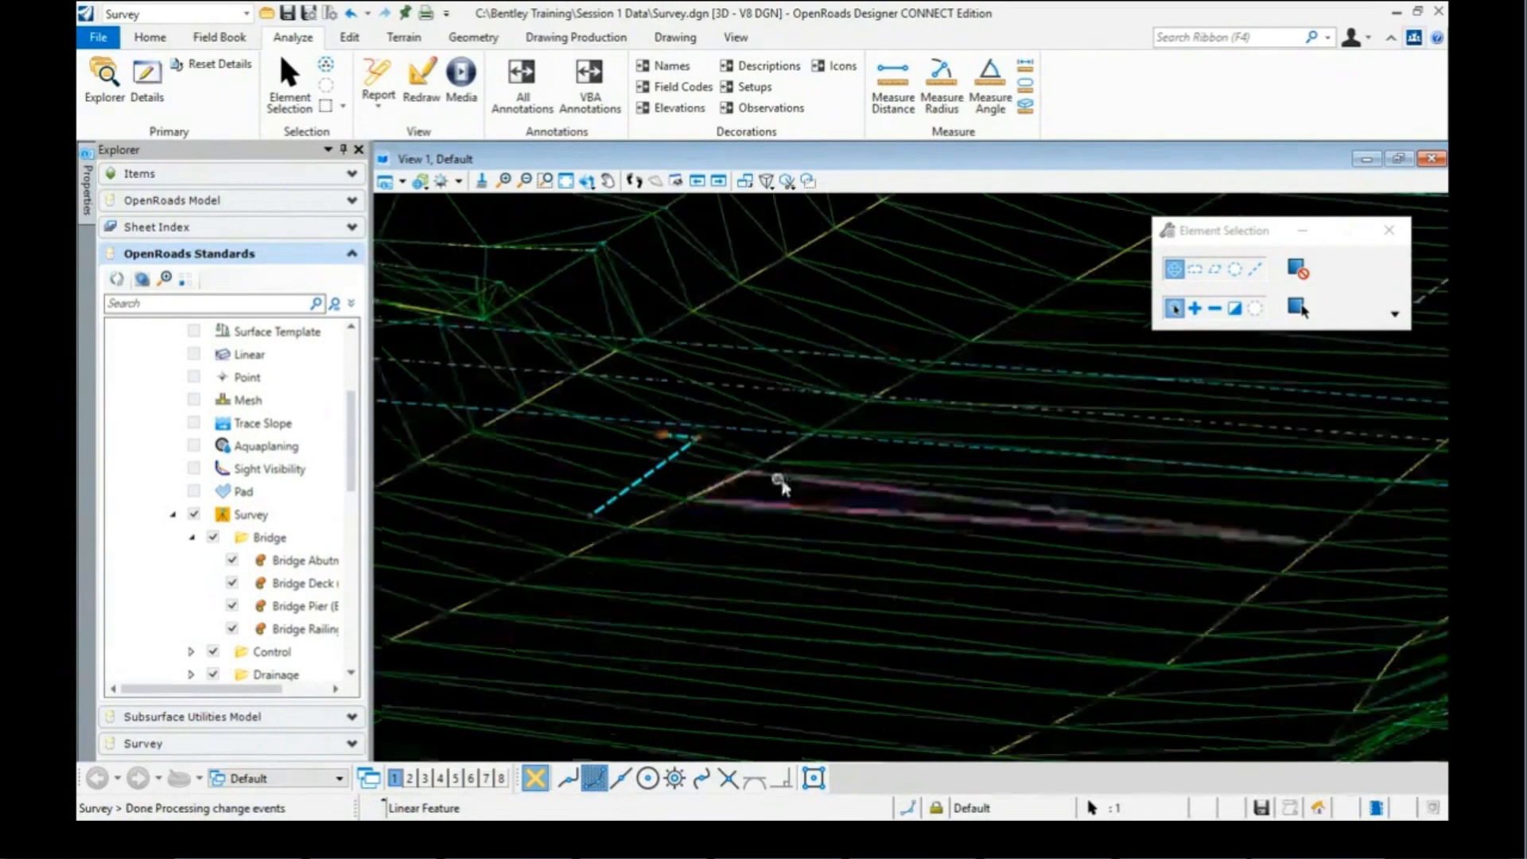
scroll(779, 481, down, 3)
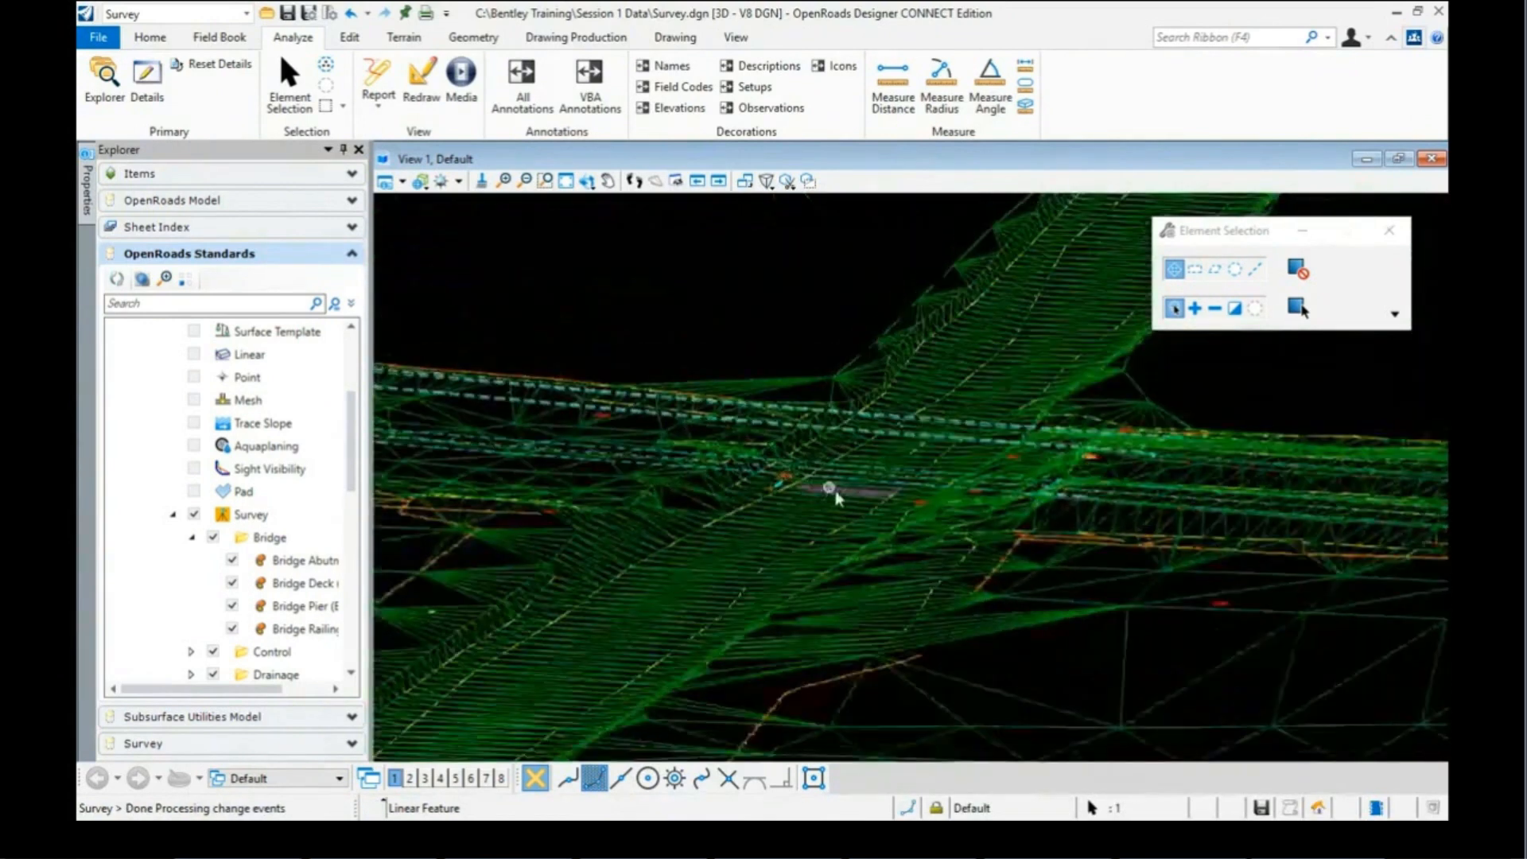
Step: Rotate the view to look along the road, then open the File backstage
click(586, 186)
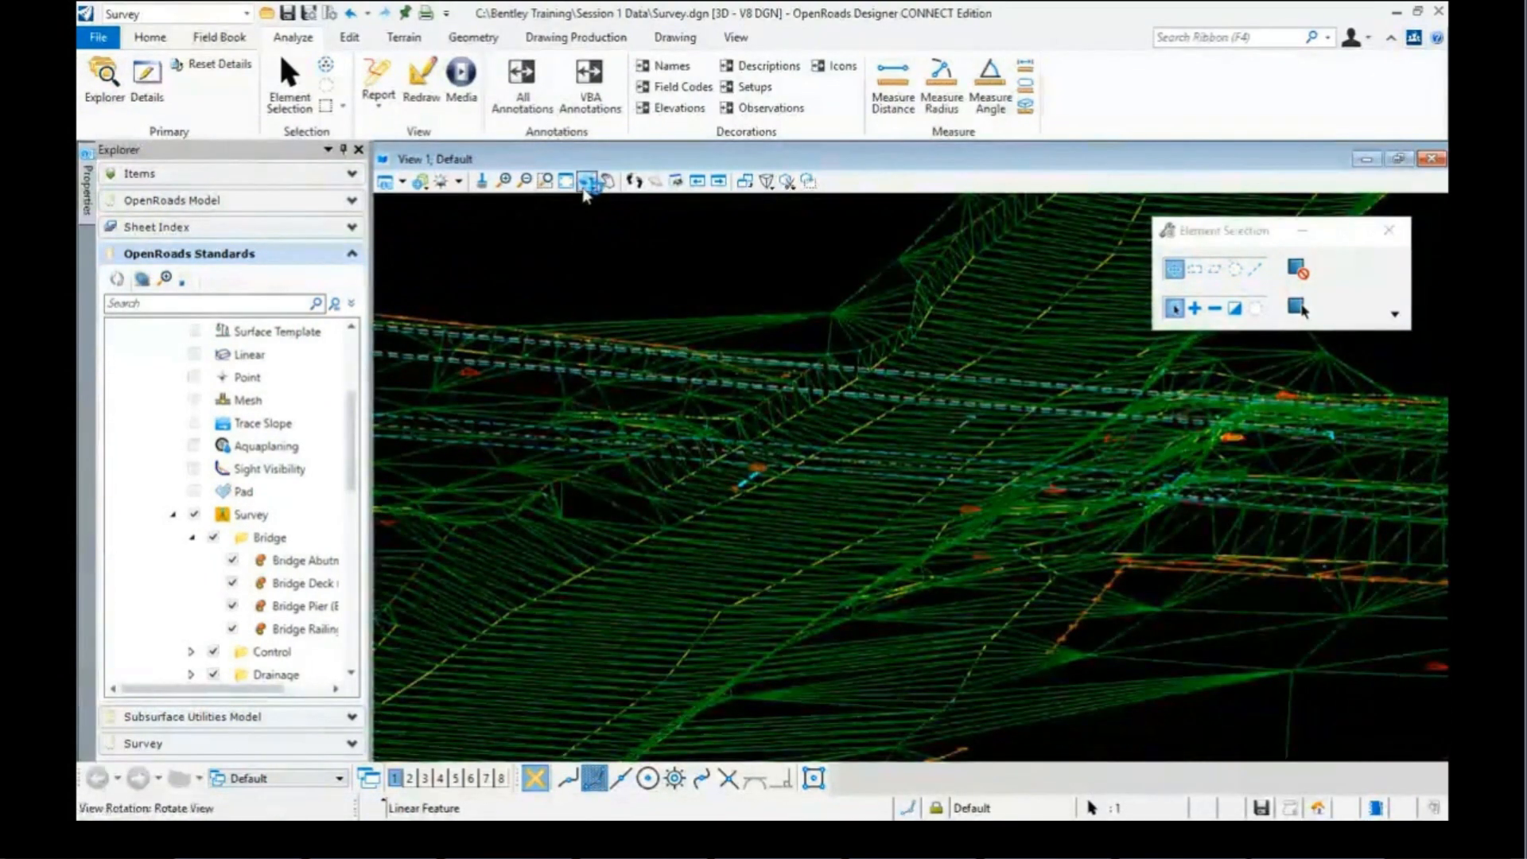
click(723, 565)
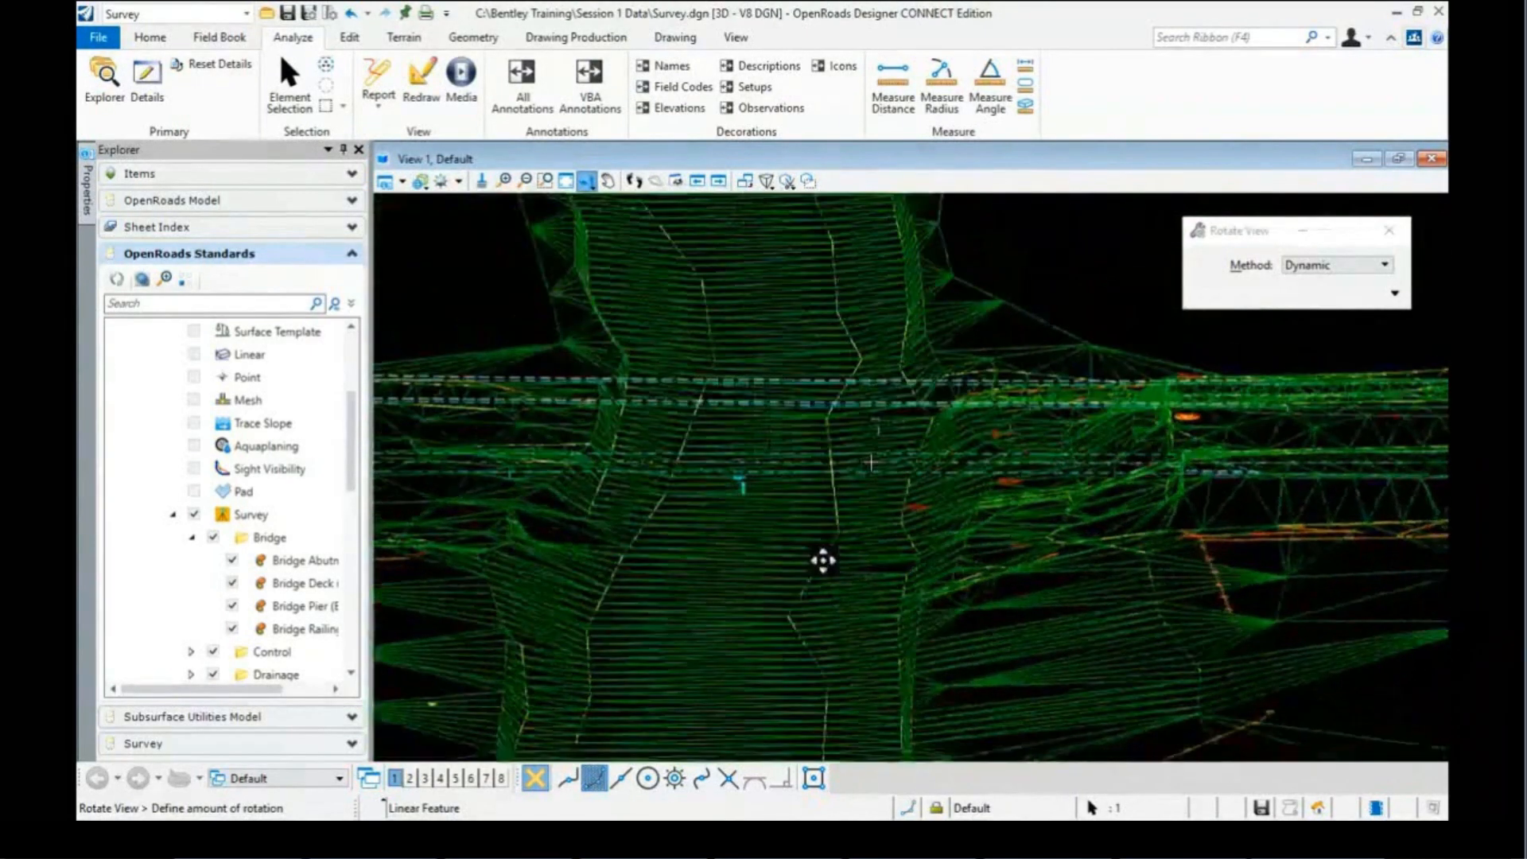
click(823, 561)
click(98, 37)
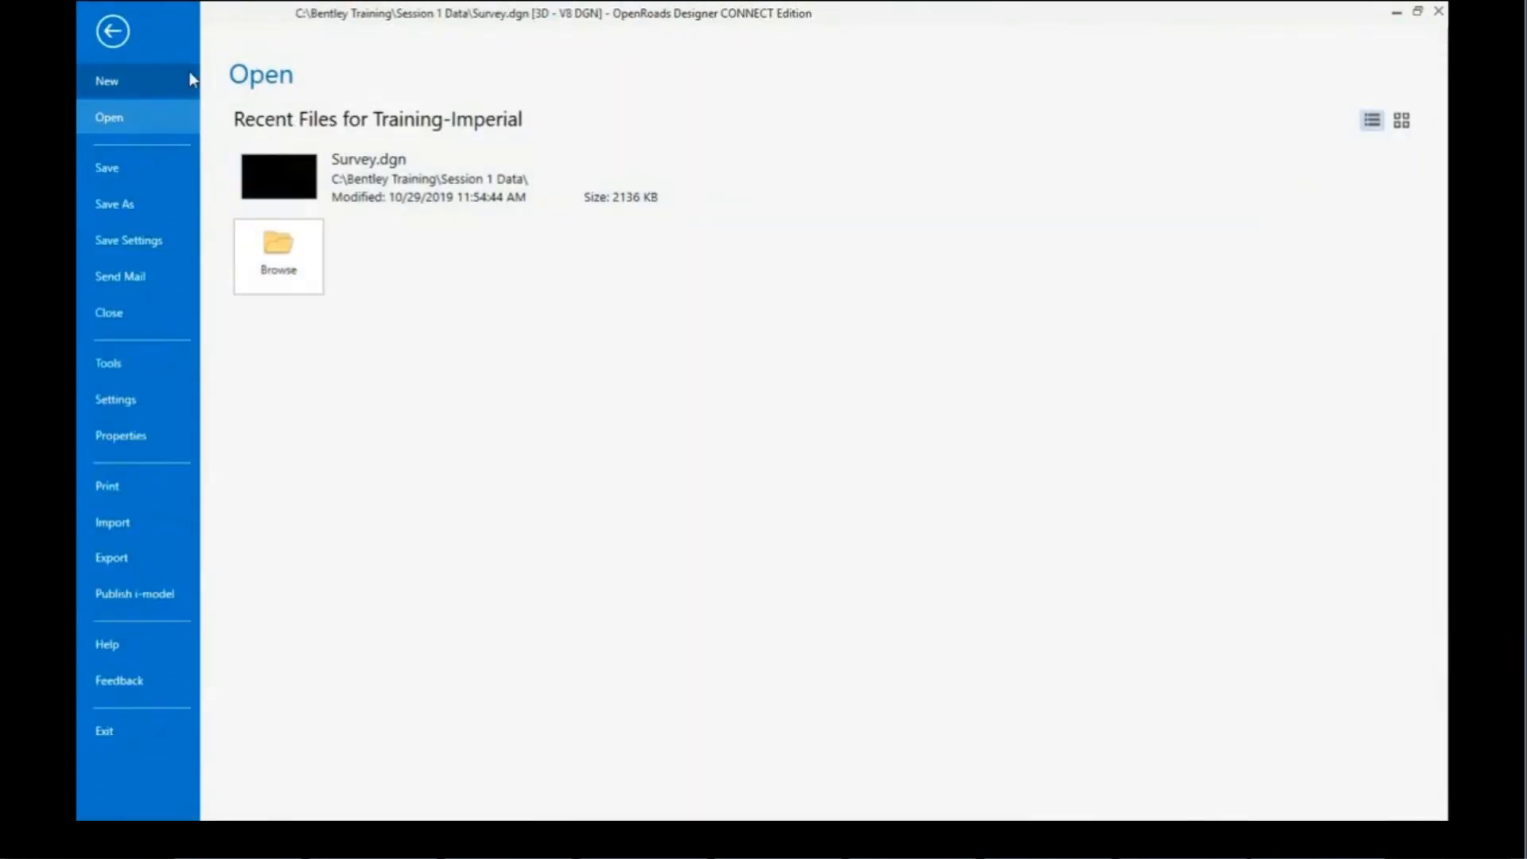
Step: Create a new design file named Terrain from the Seed3D - Imperial Training seed
click(120, 82)
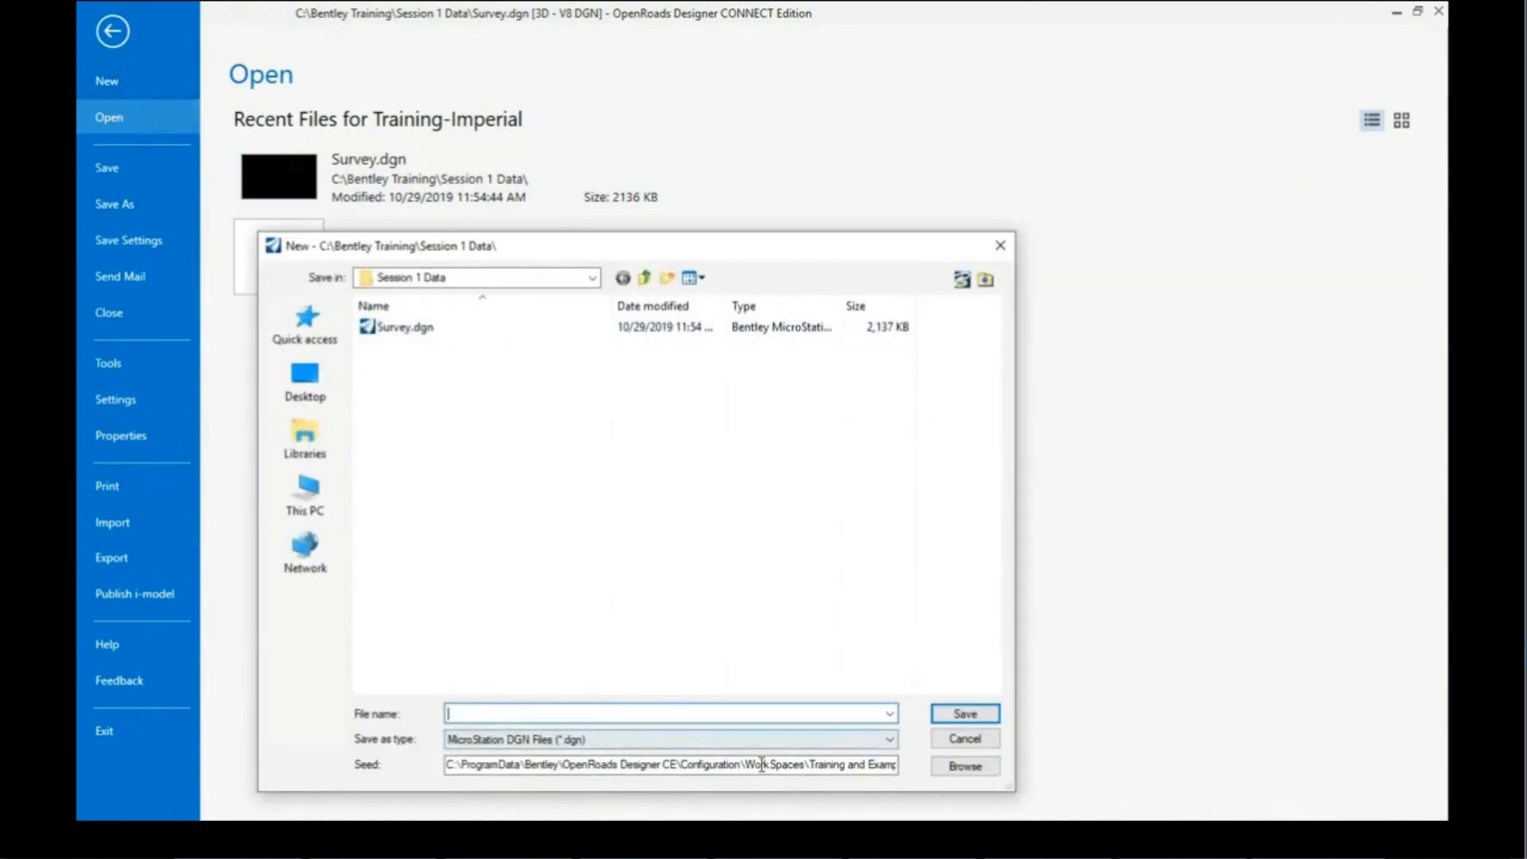
drag(780, 763, 889, 773)
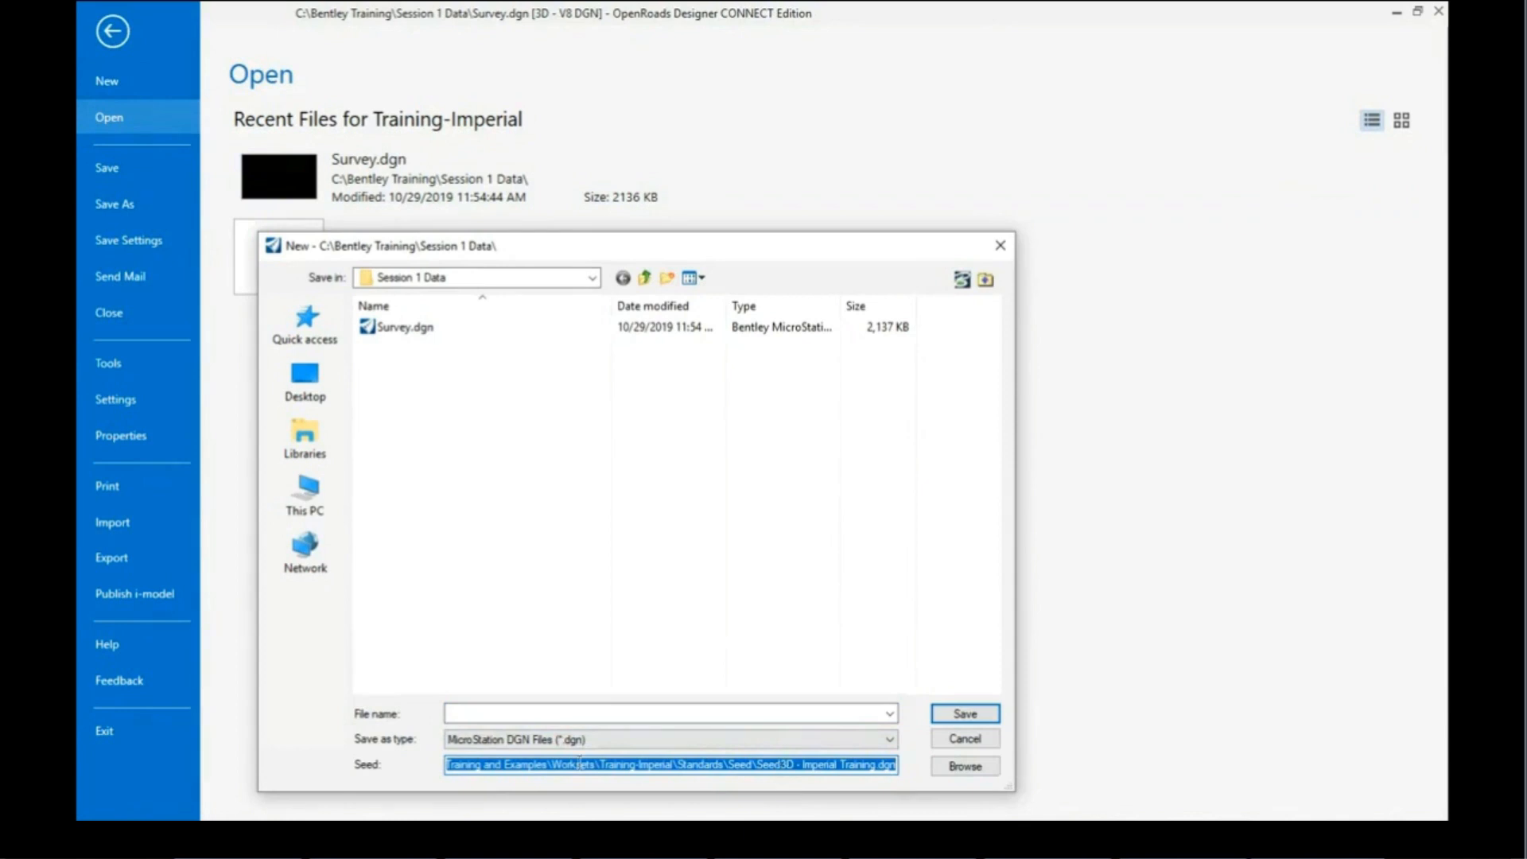
click(451, 713)
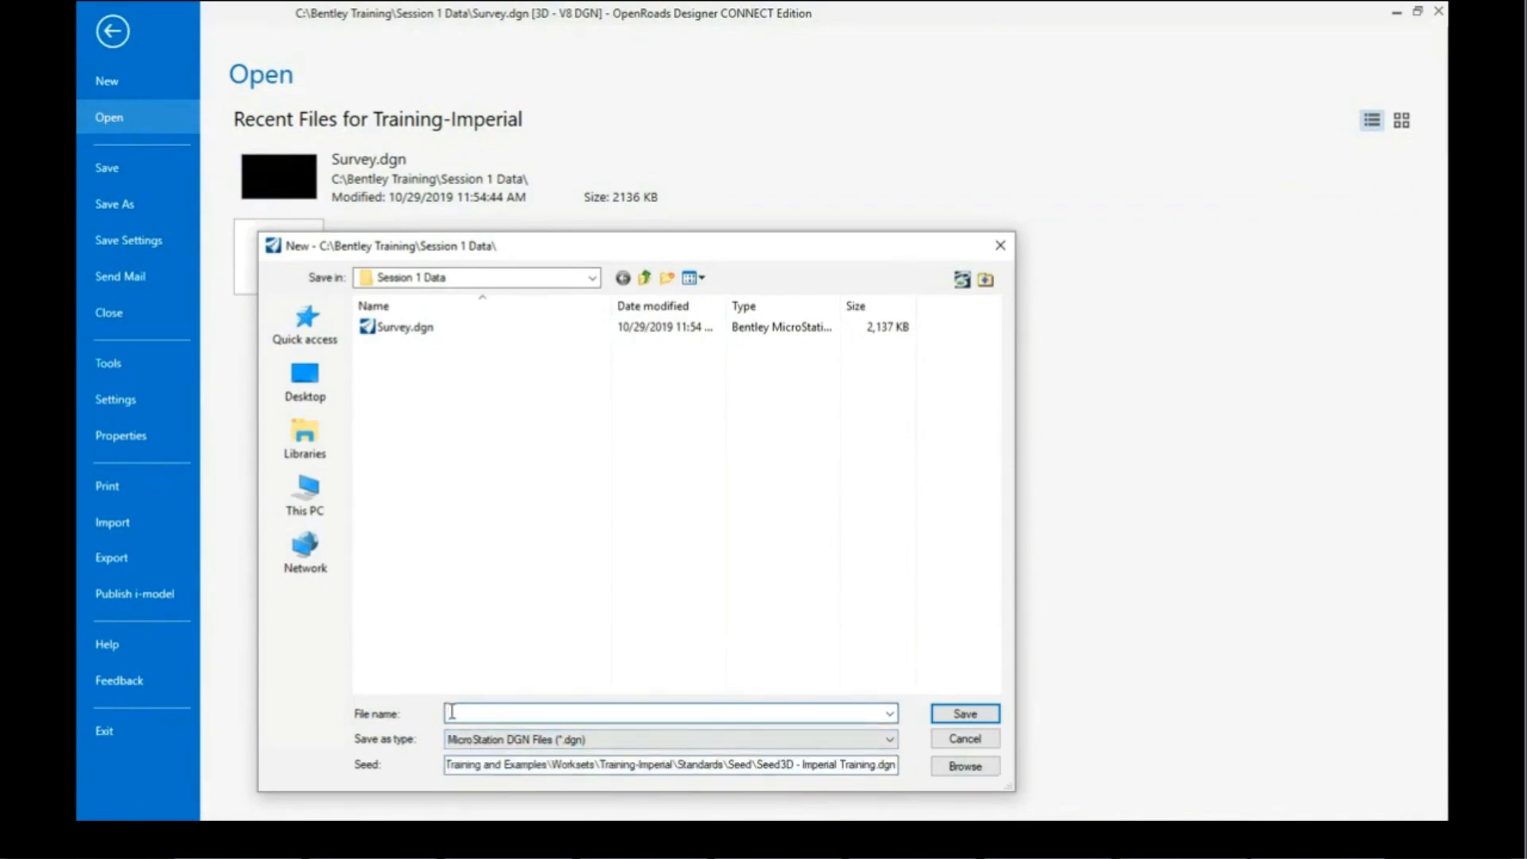
text(Terrain)
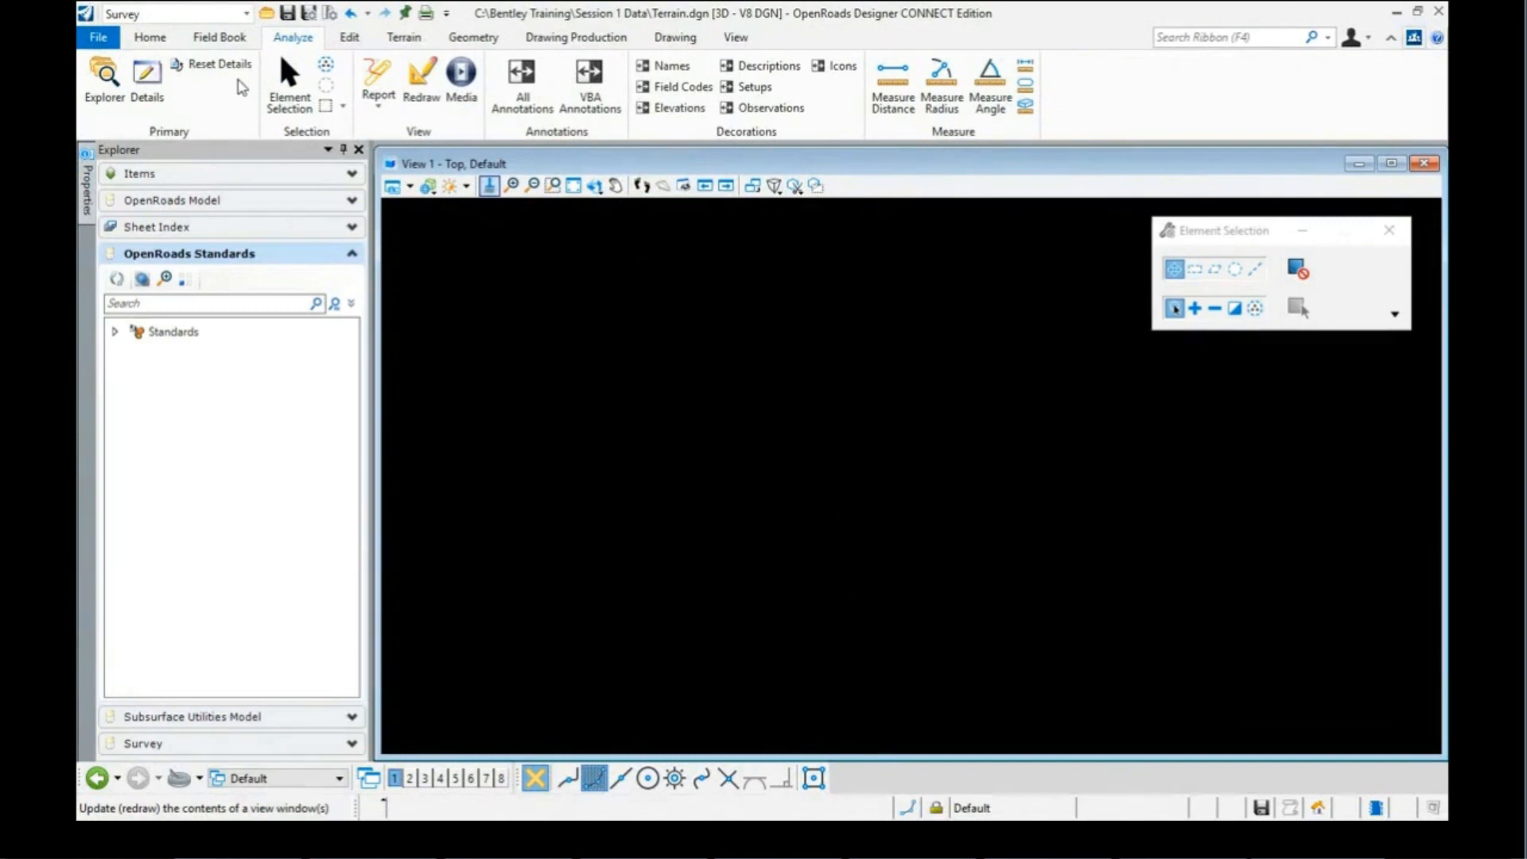
Step: Attach Survey.dgn as a reference to Terrain.dgn
click(150, 37)
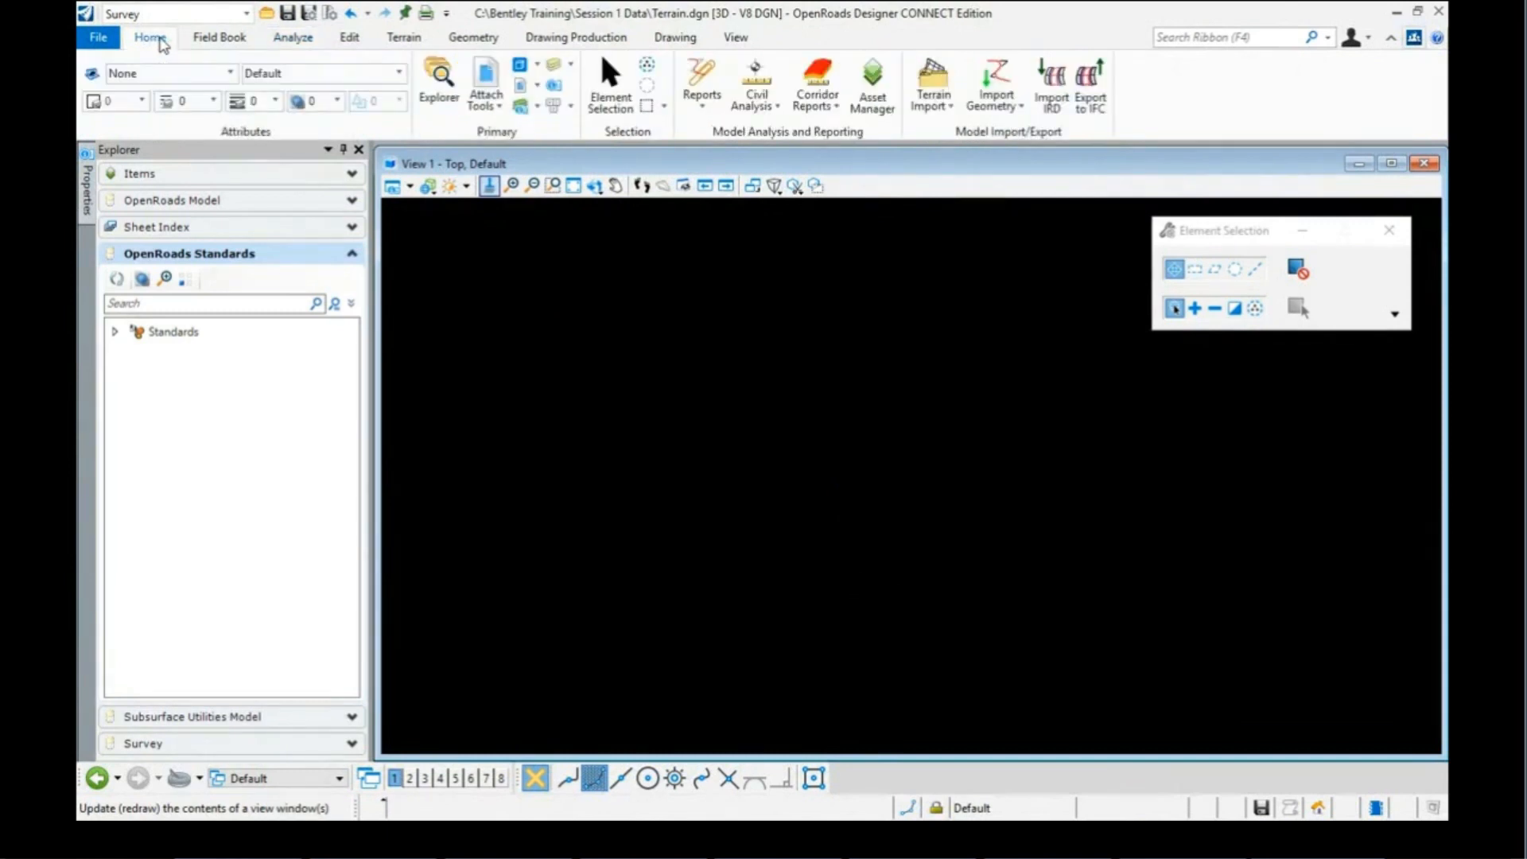
click(496, 82)
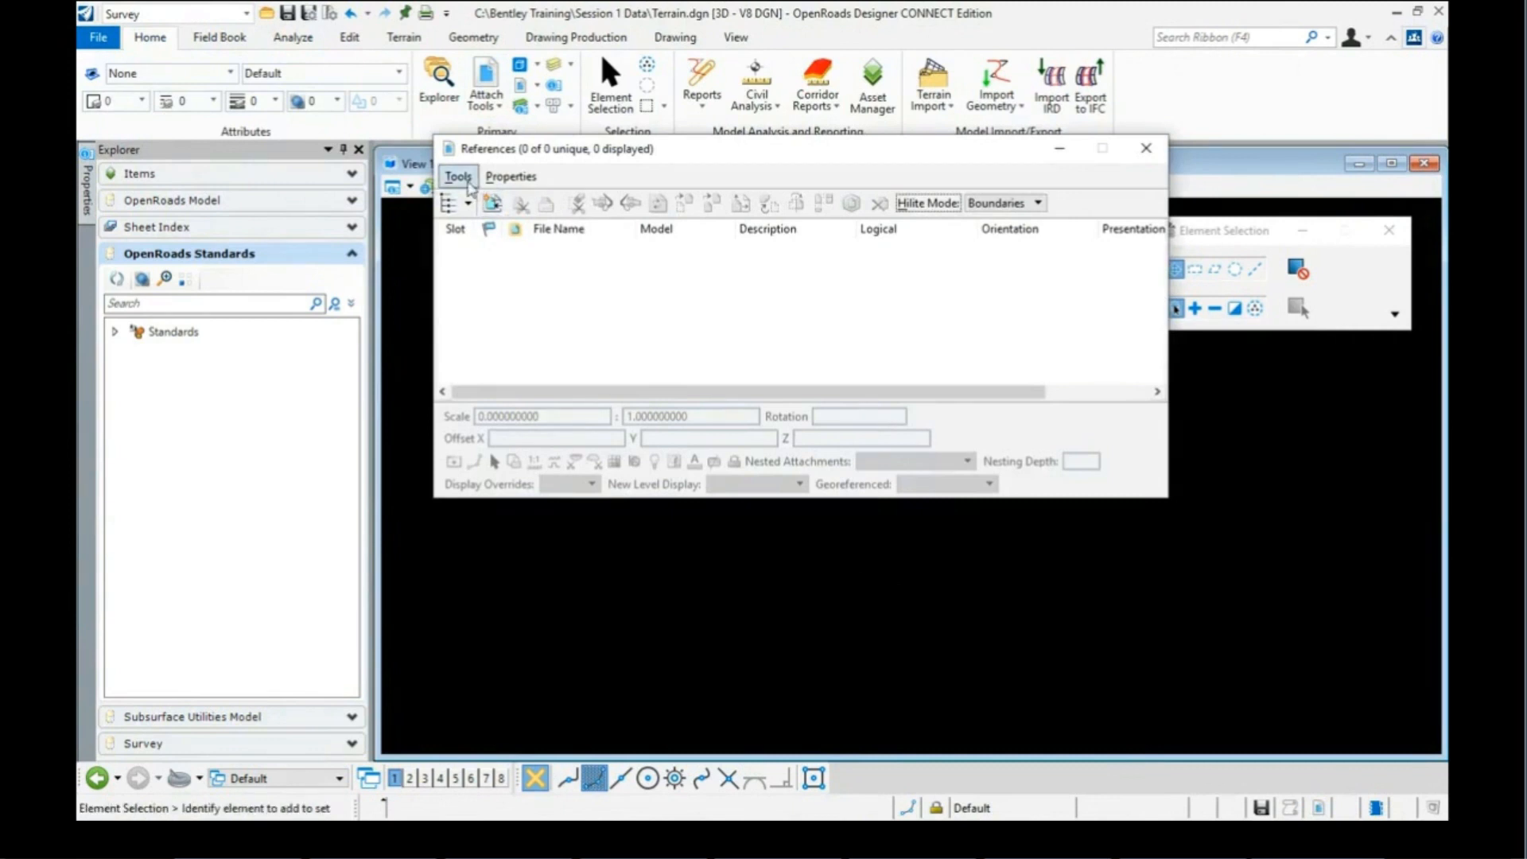
click(468, 184)
click(477, 202)
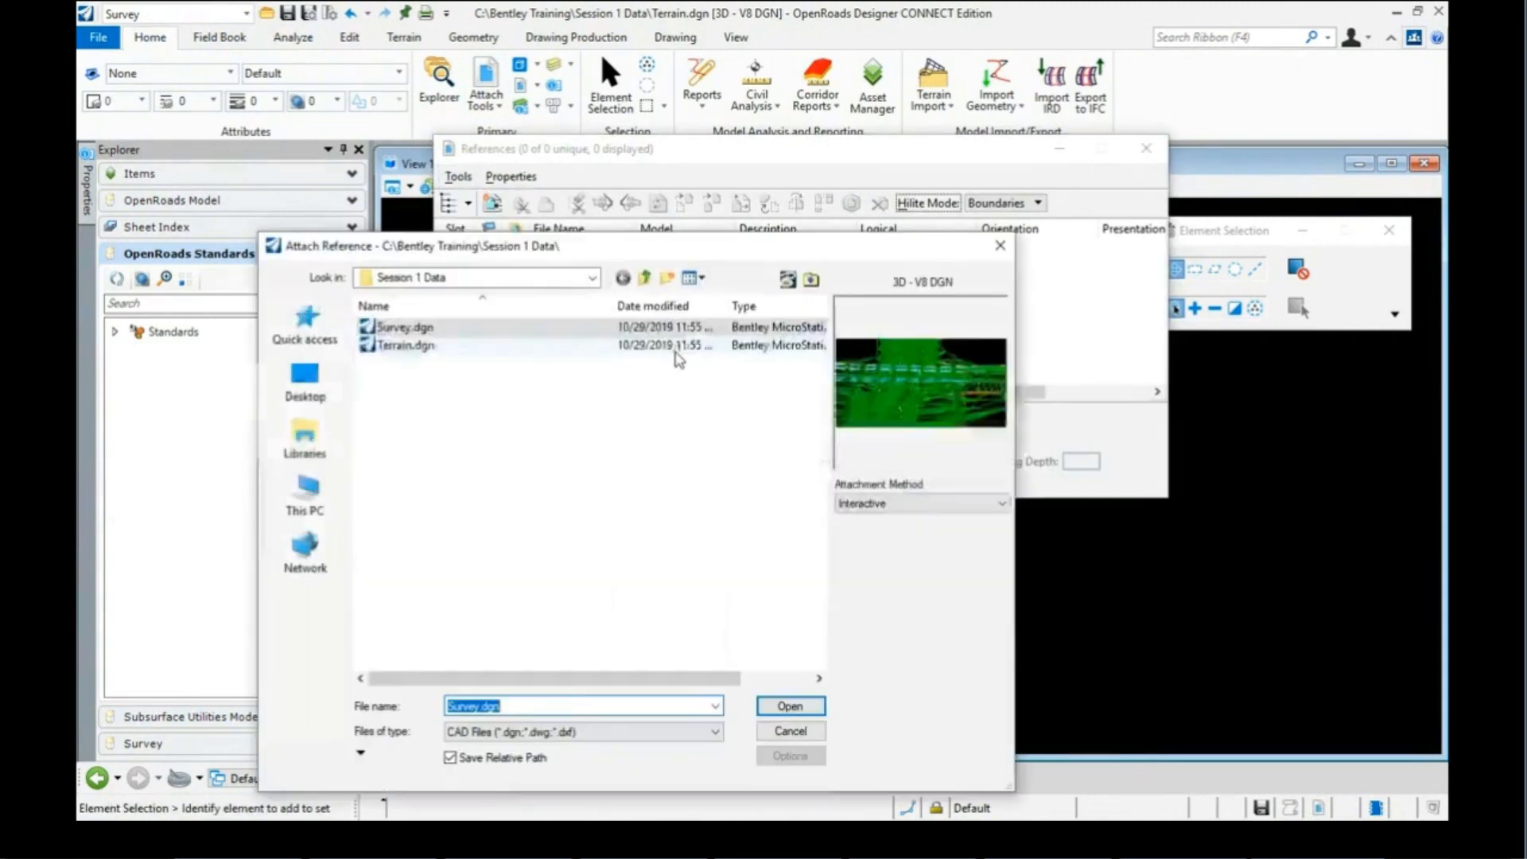
click(447, 327)
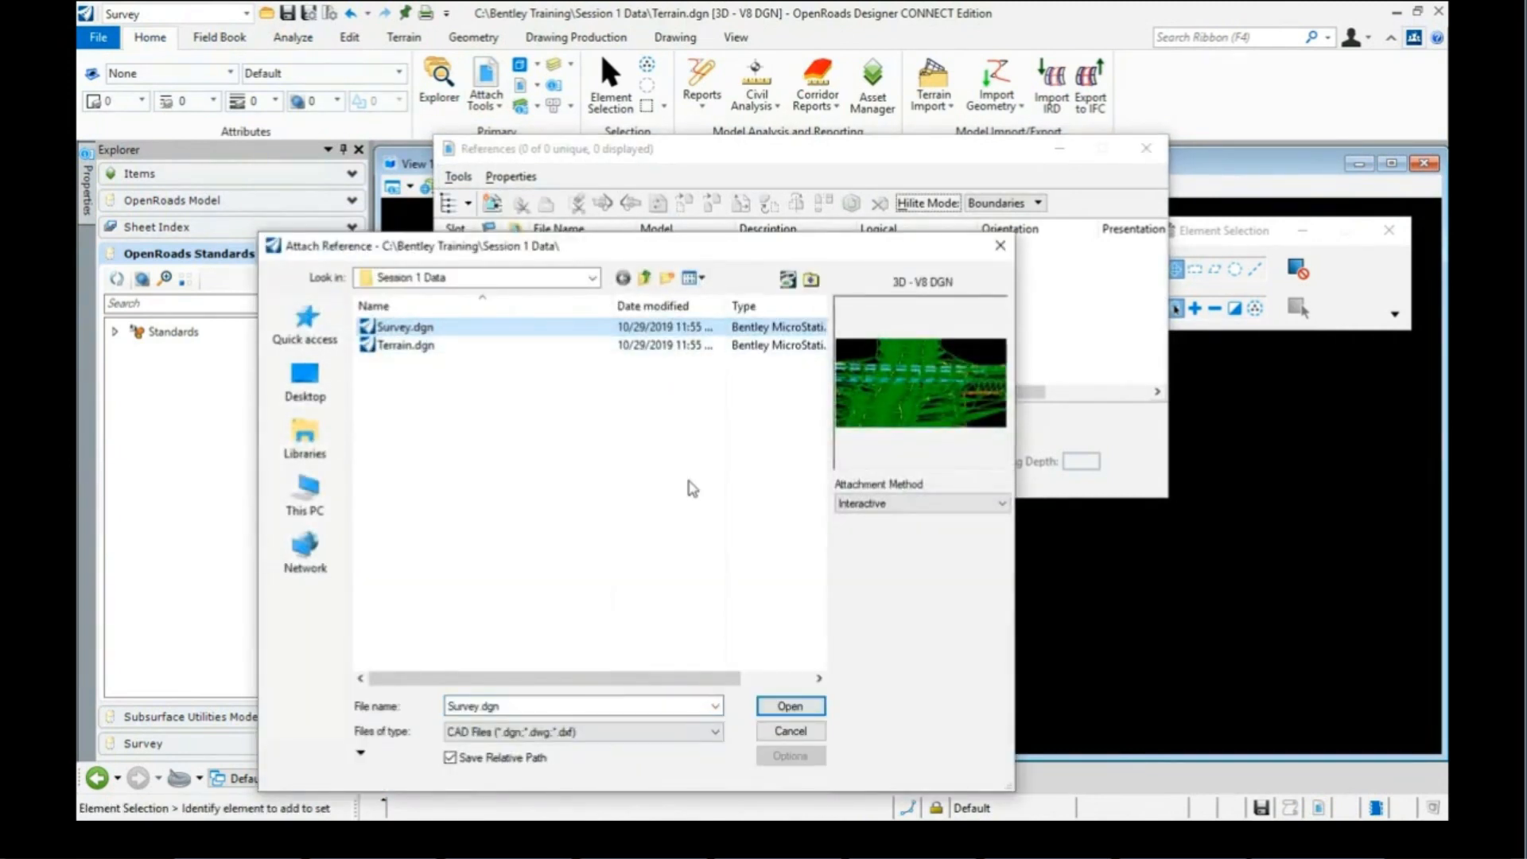
click(791, 706)
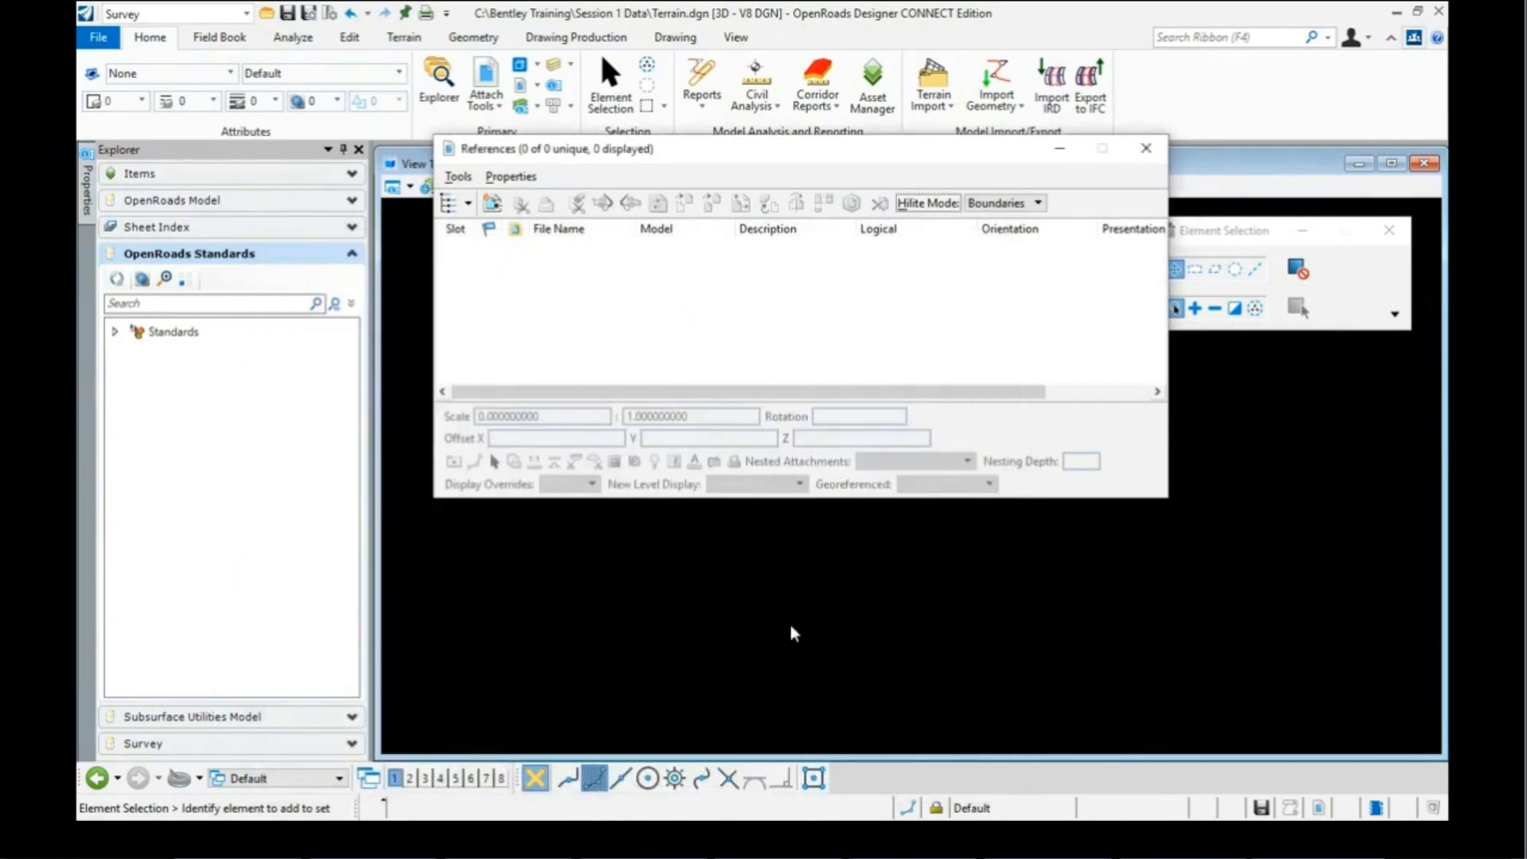
click(1215, 764)
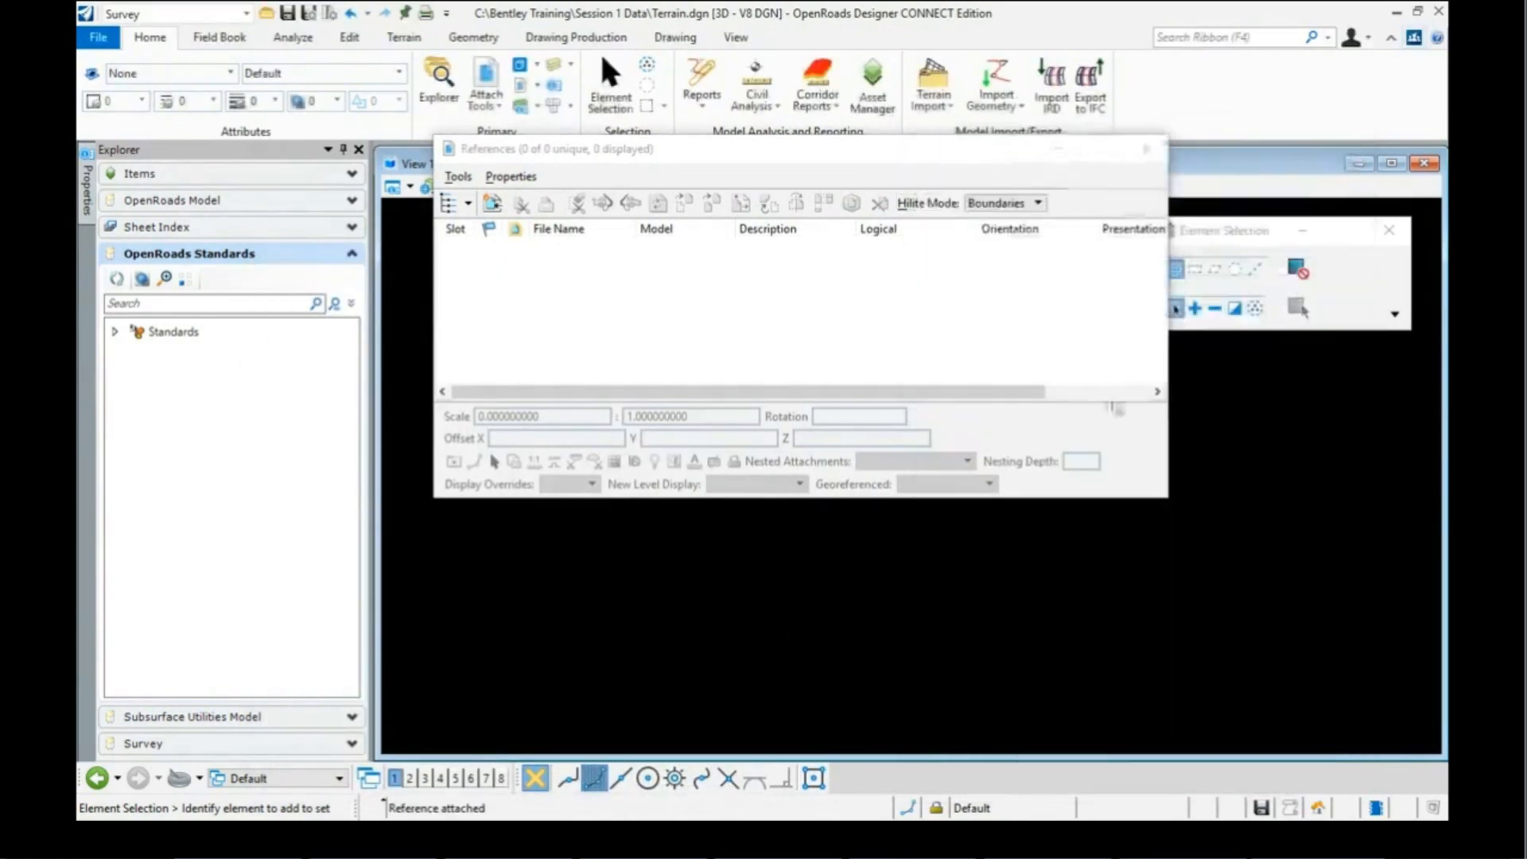
Step: Close the References list and fit the attached survey terrain into the view
click(1145, 149)
click(554, 191)
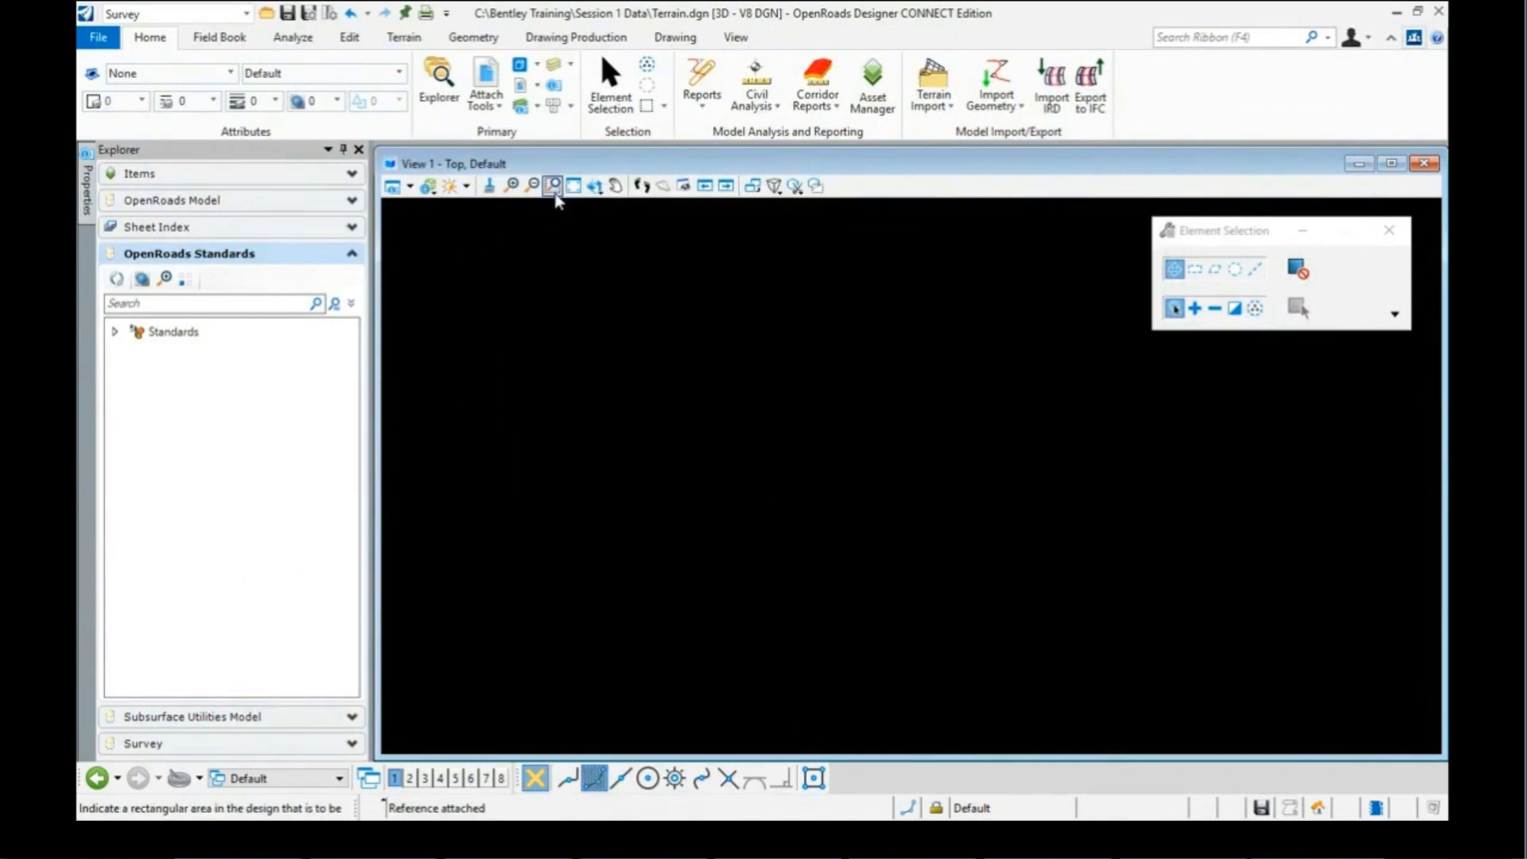
click(573, 186)
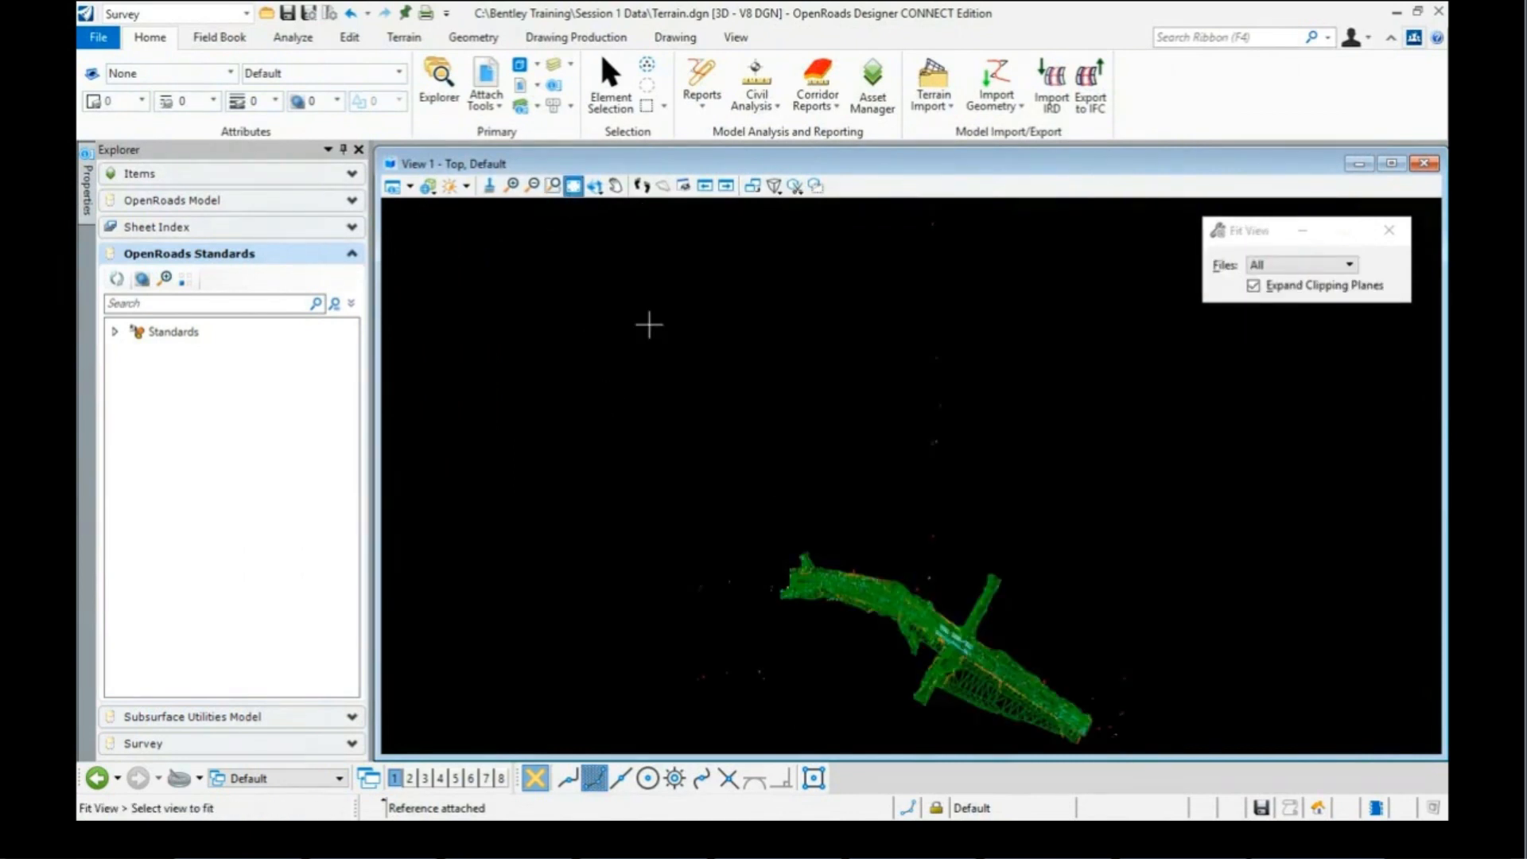
click(838, 558)
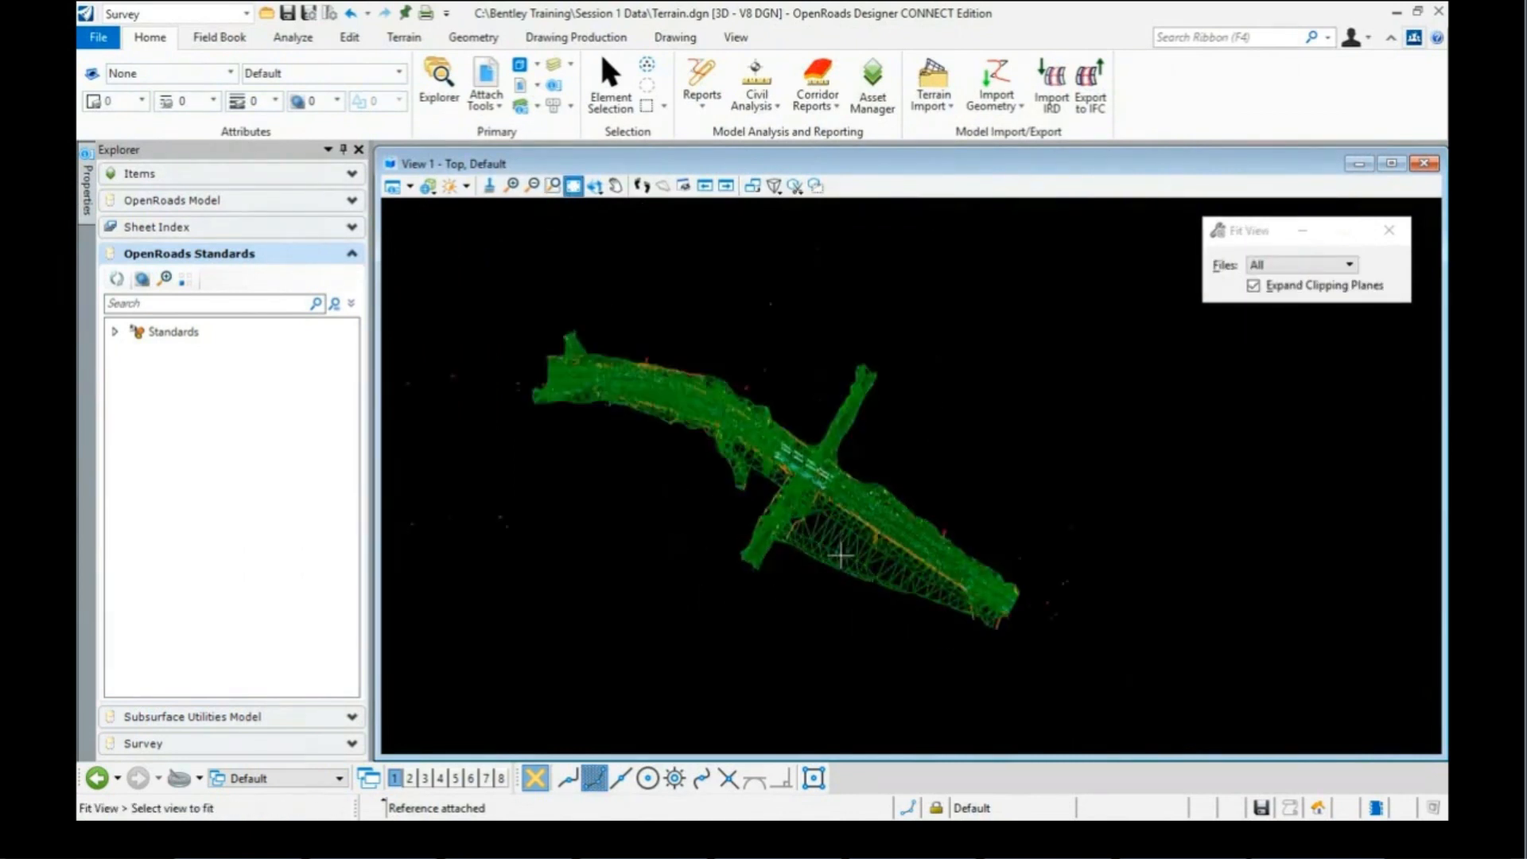
scroll(839, 555, up, 4)
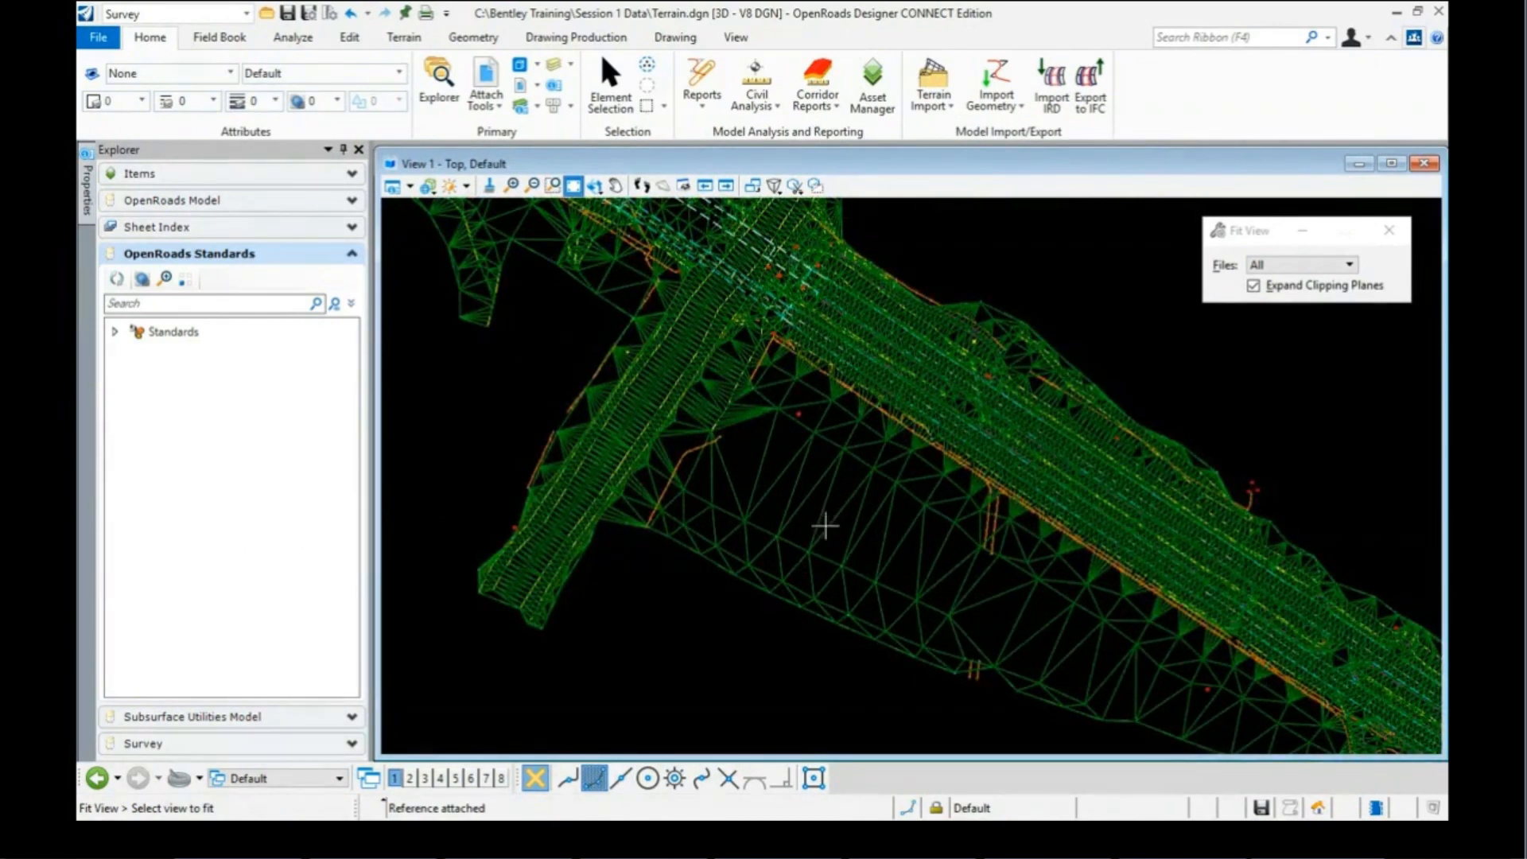
click(594, 185)
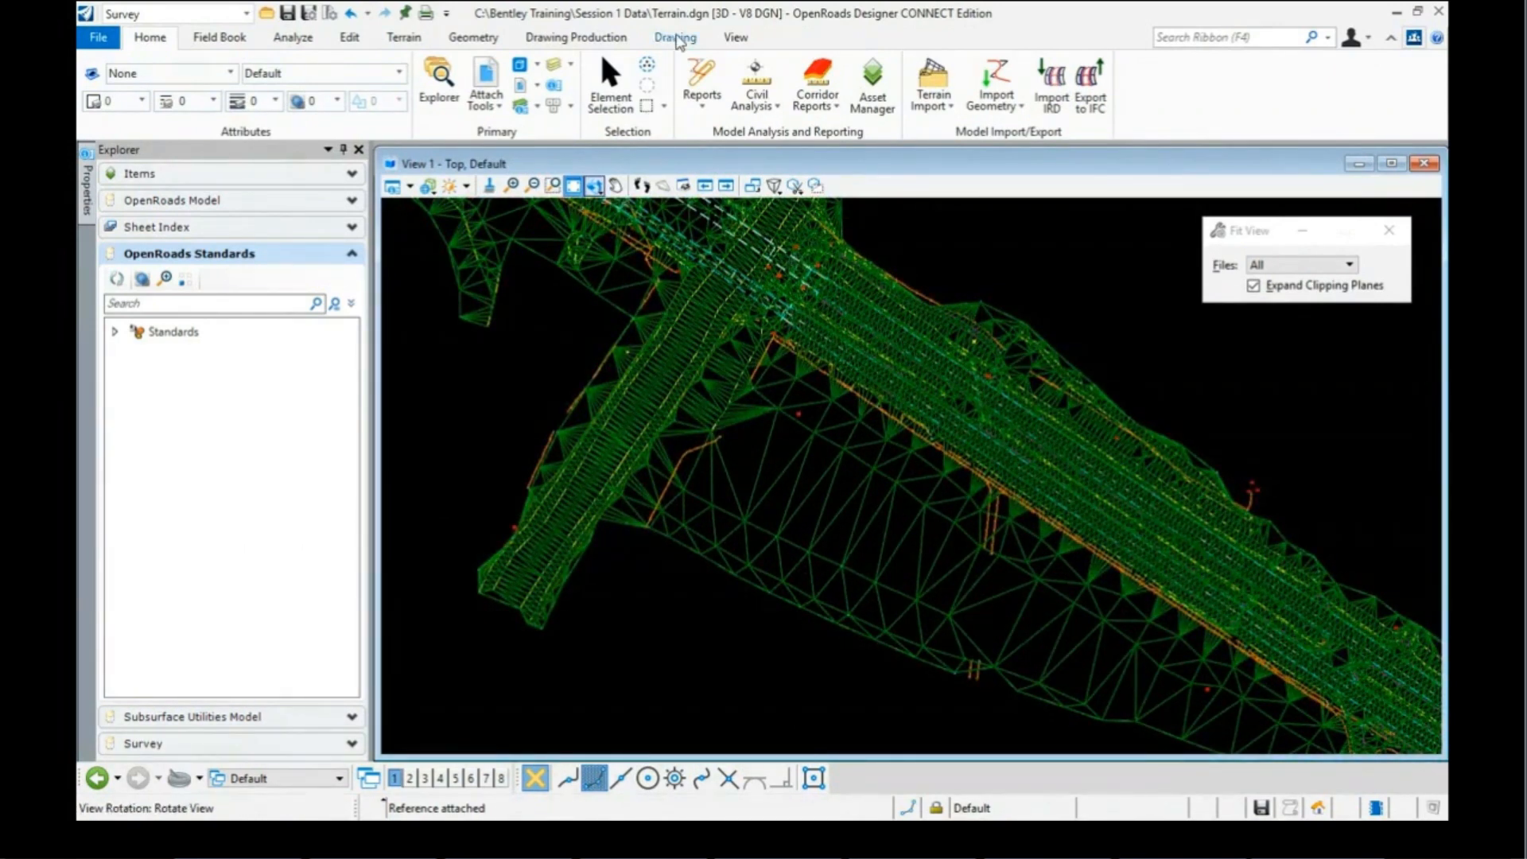
Step: Copy the referenced AllFieldbooks terrain model in place into Terrain.dgn
click(676, 38)
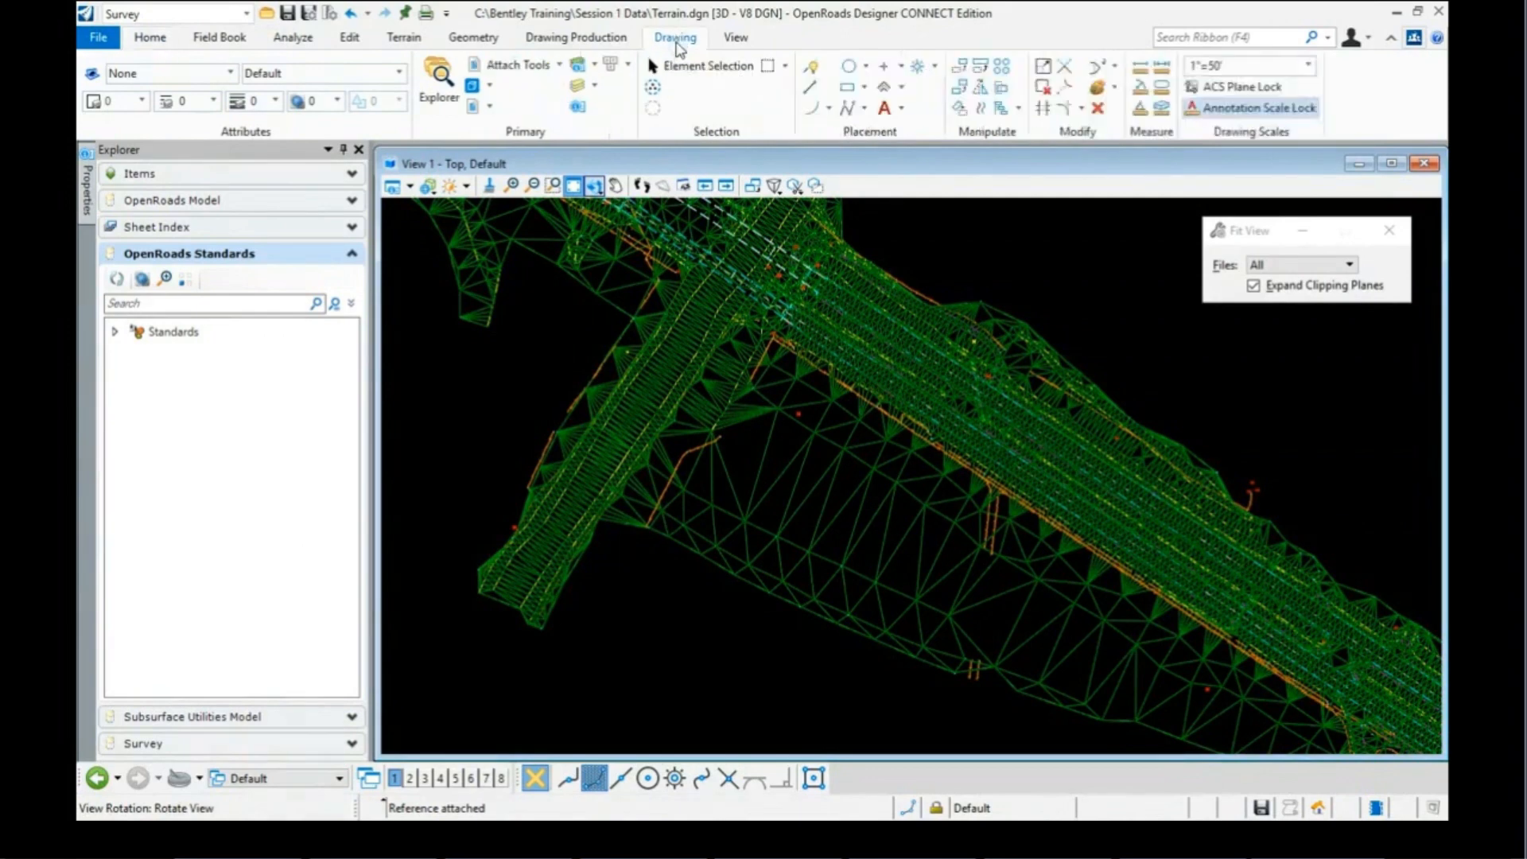
click(961, 88)
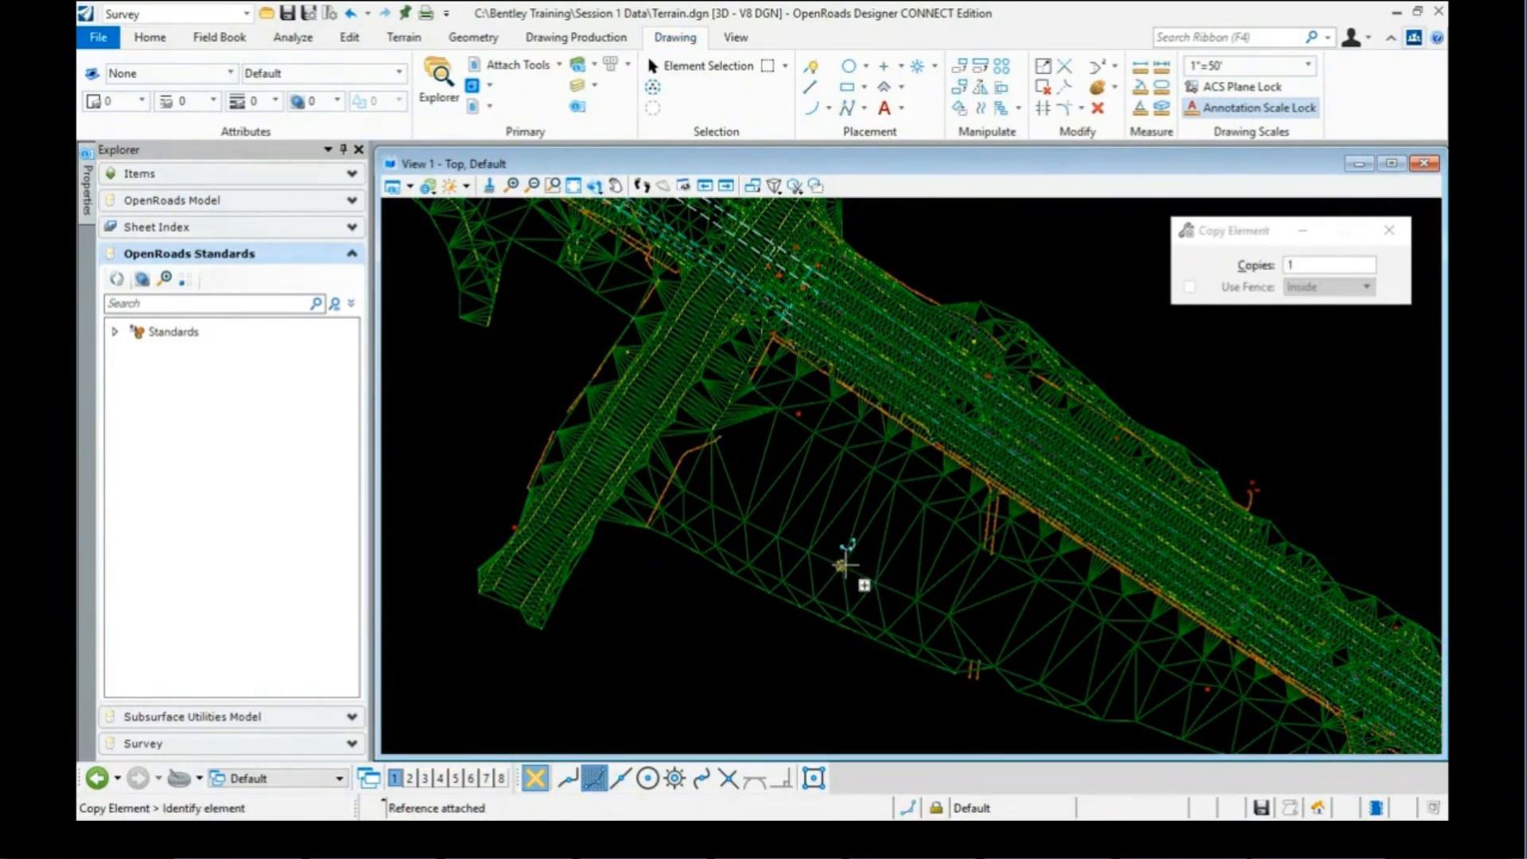
click(844, 565)
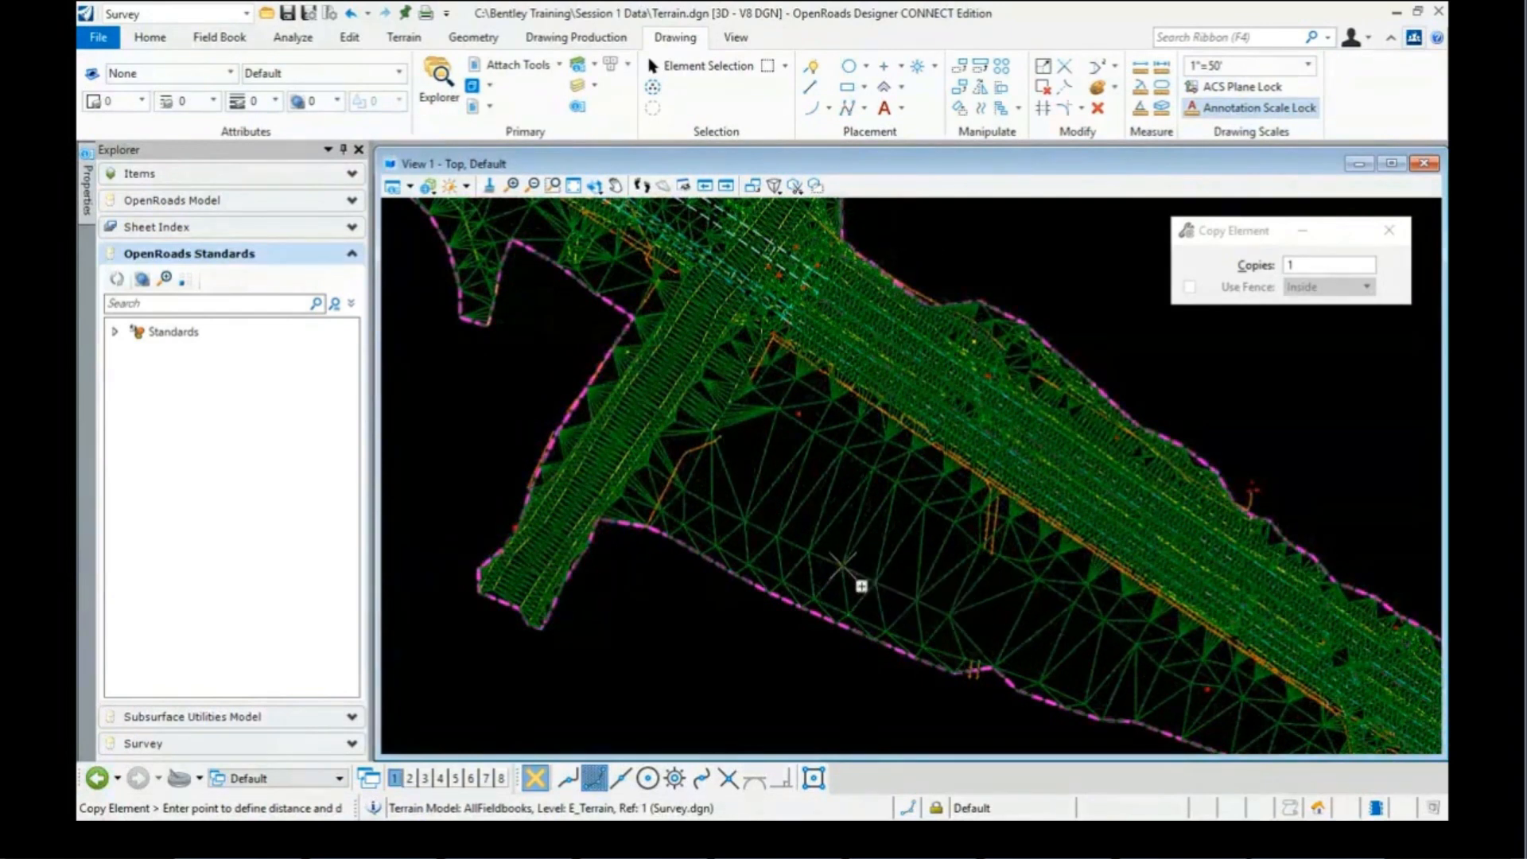
click(841, 564)
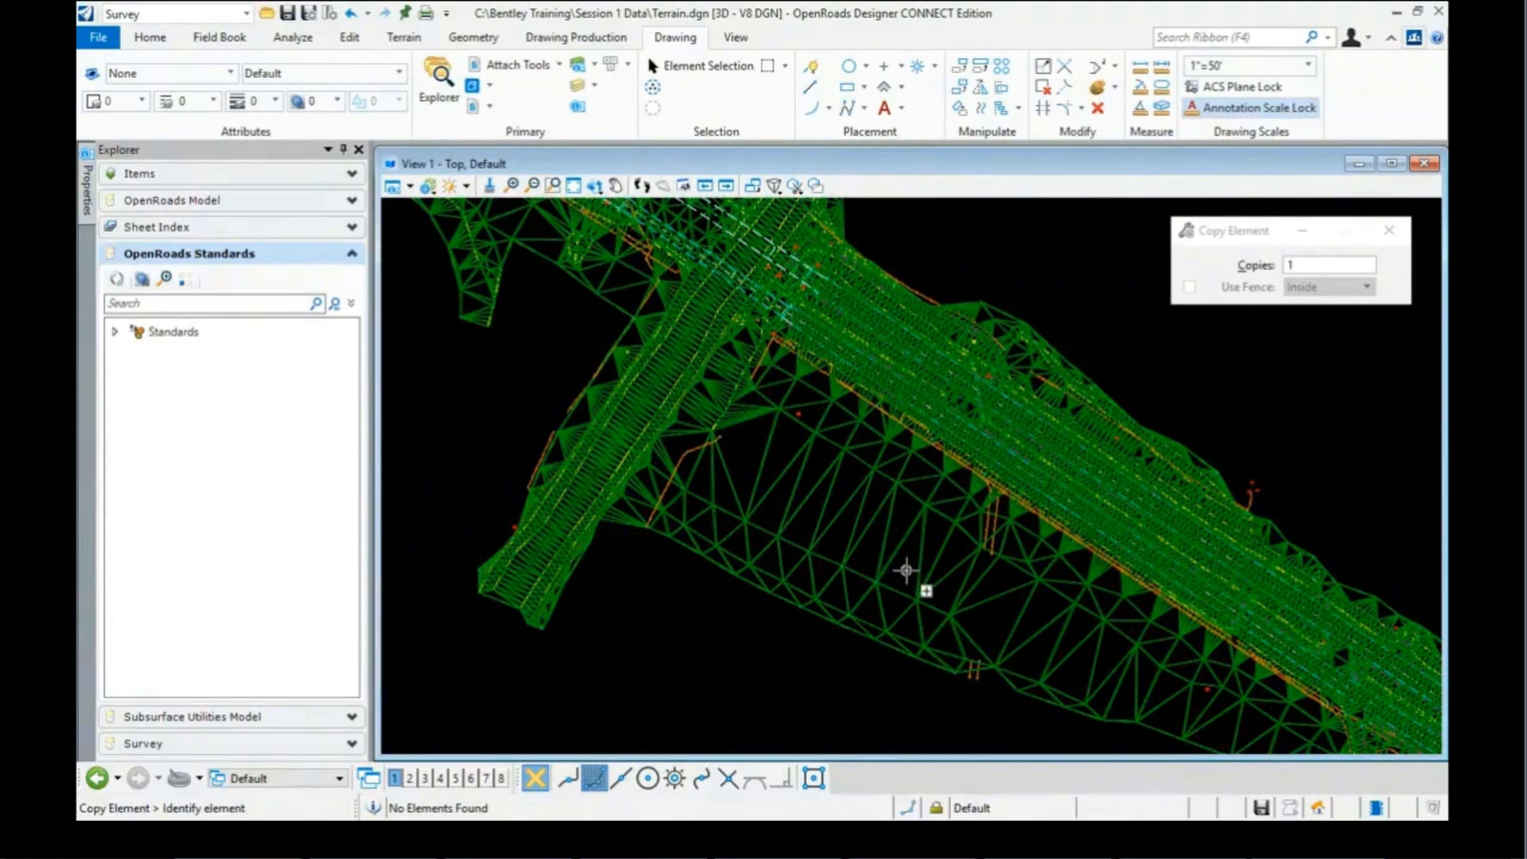
scroll(898, 571, up, 3)
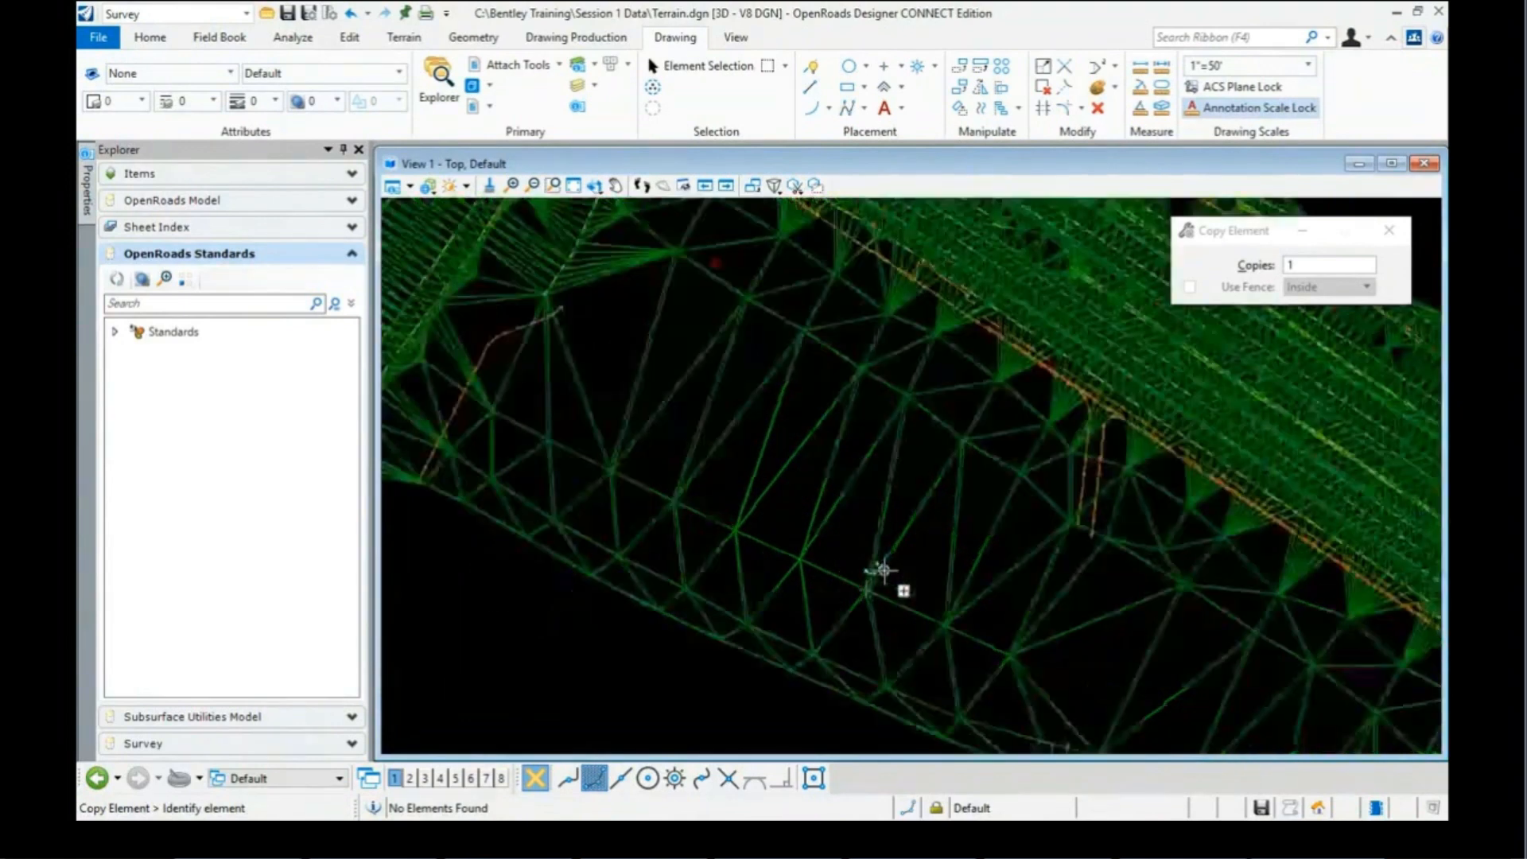
scroll(883, 569, down, 4)
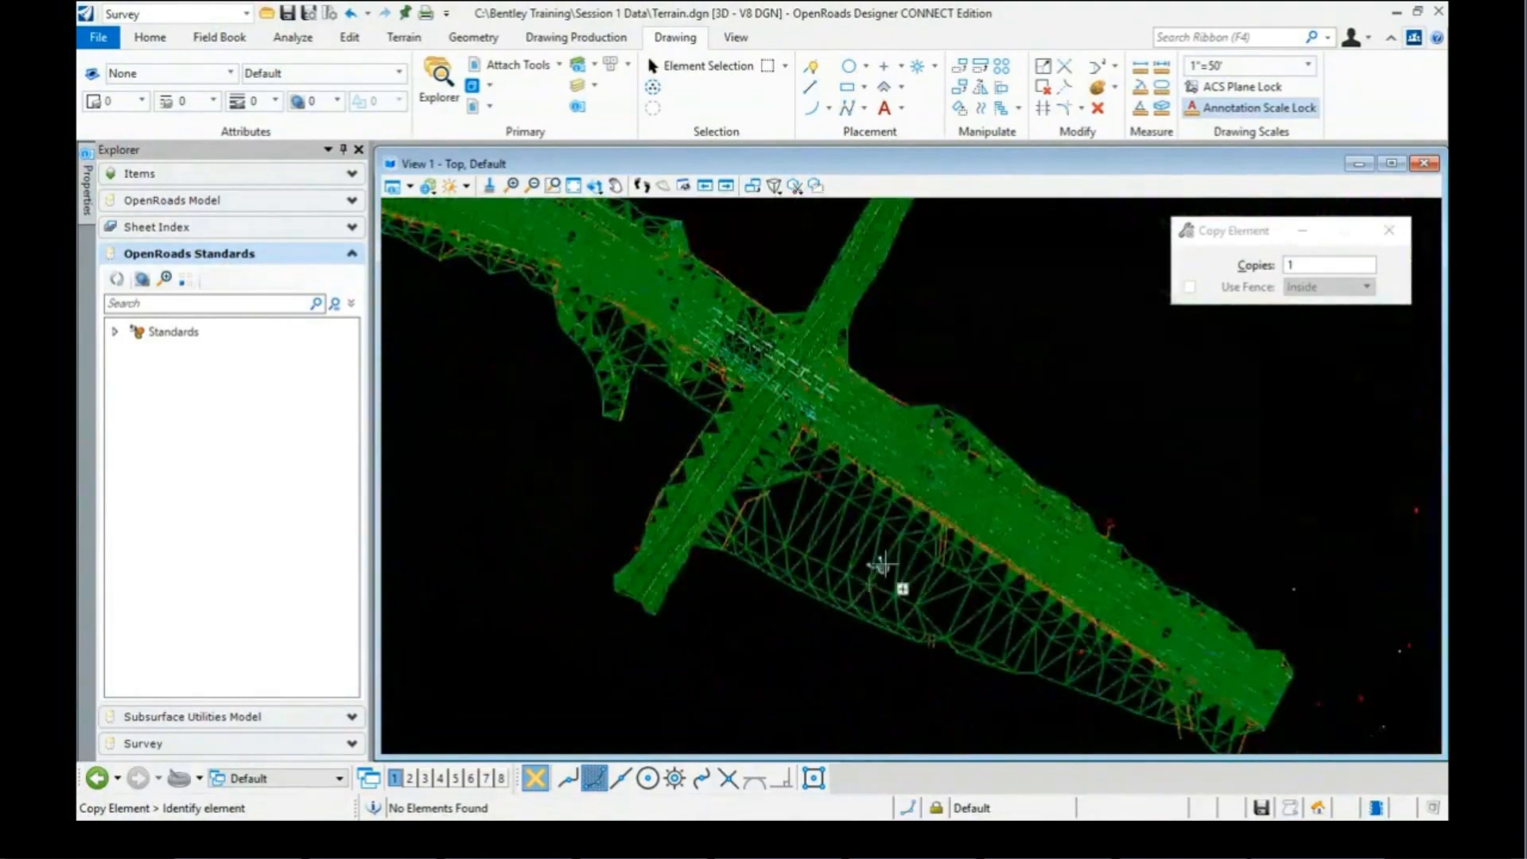
scroll(881, 565, down, 1)
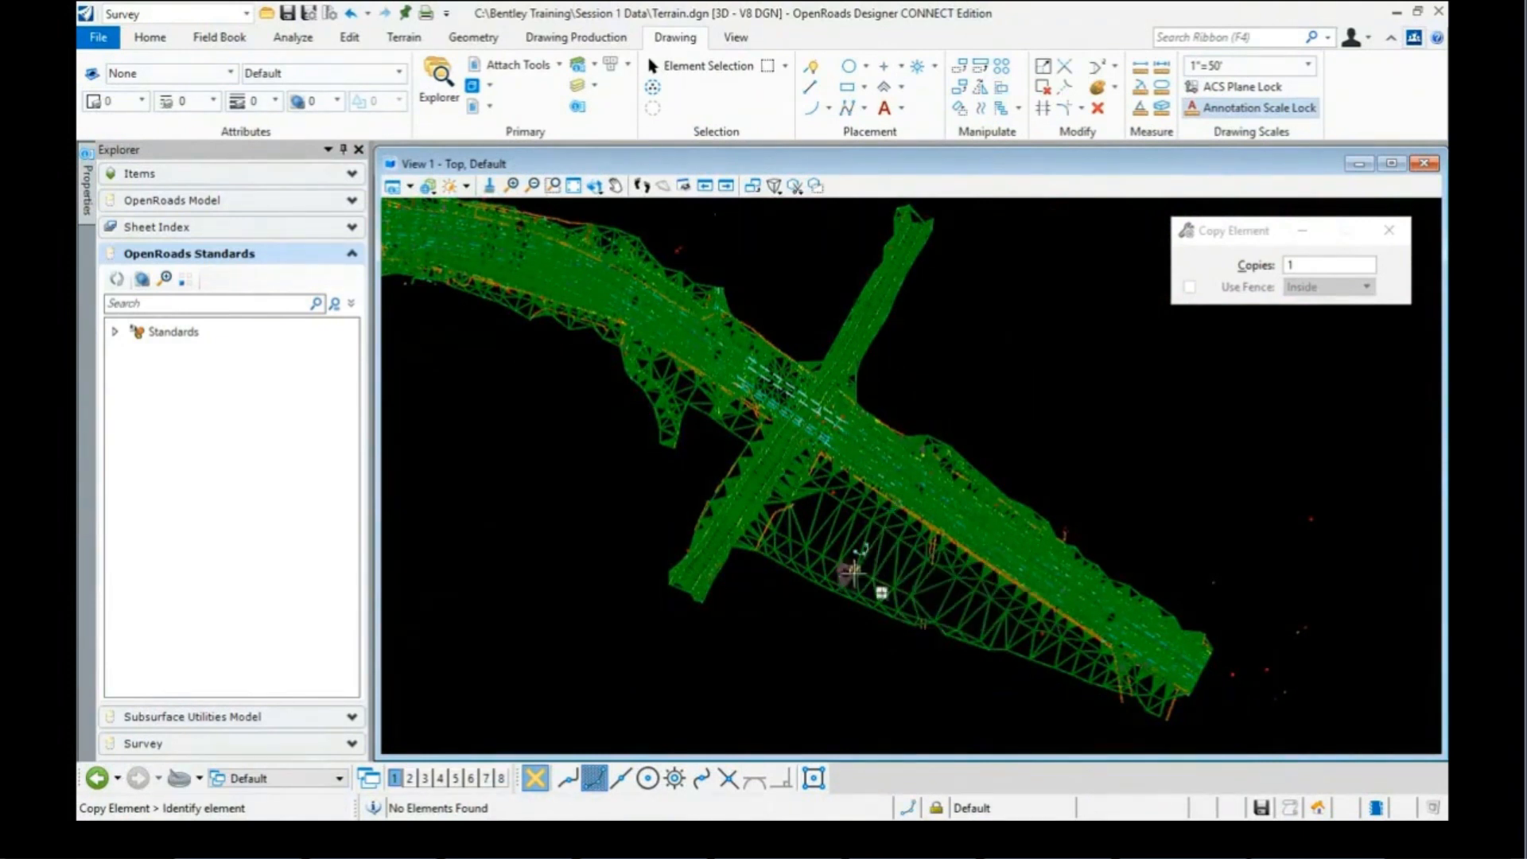
Step: Detach the Survey.dgn reference from Terrain.dgn and close the References list
click(504, 70)
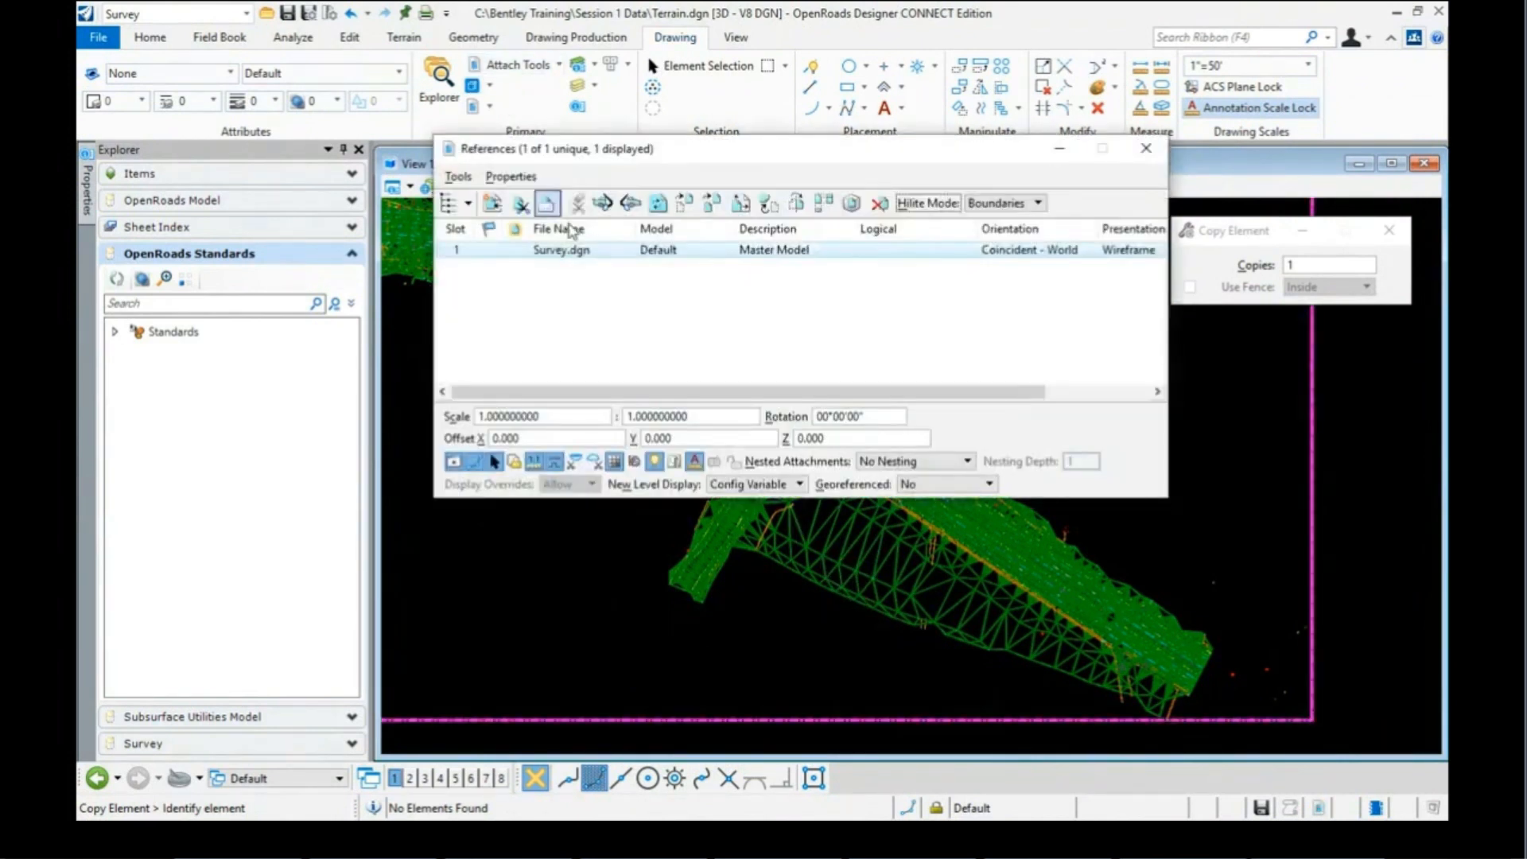
click(577, 251)
right_click(579, 259)
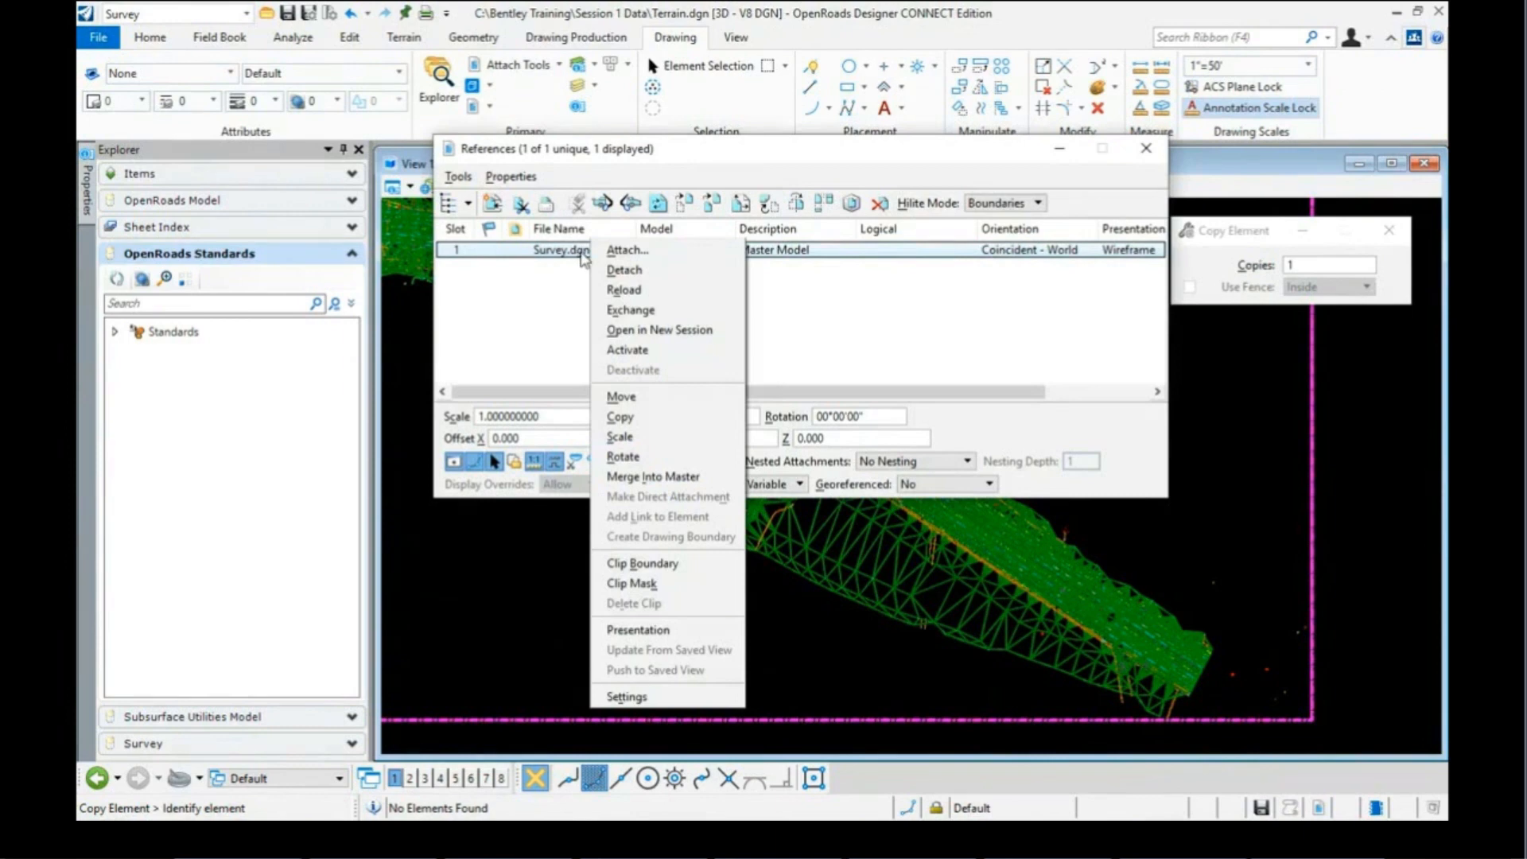
click(616, 270)
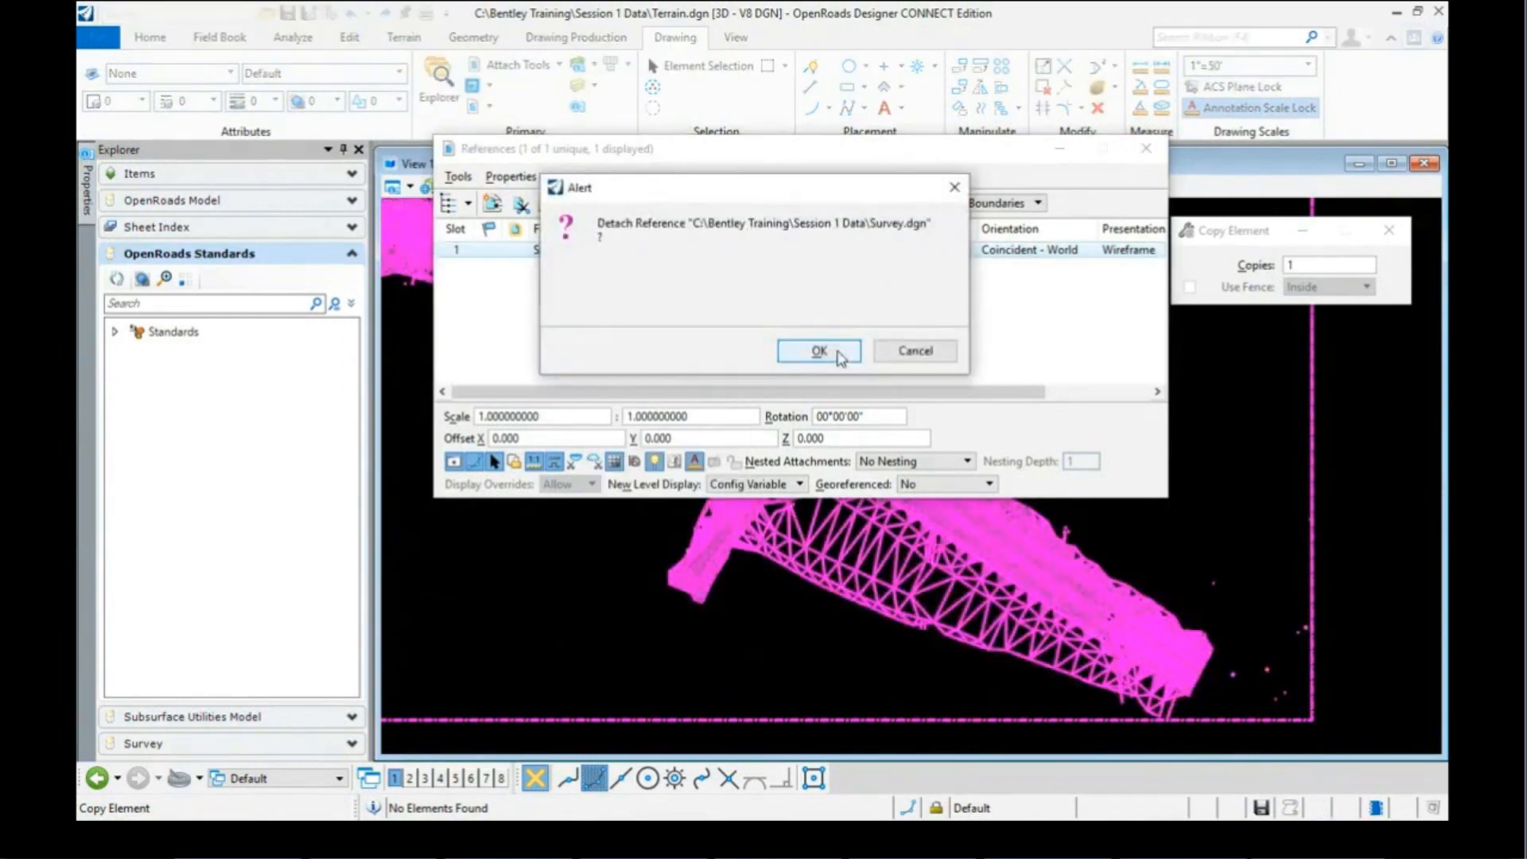
click(838, 358)
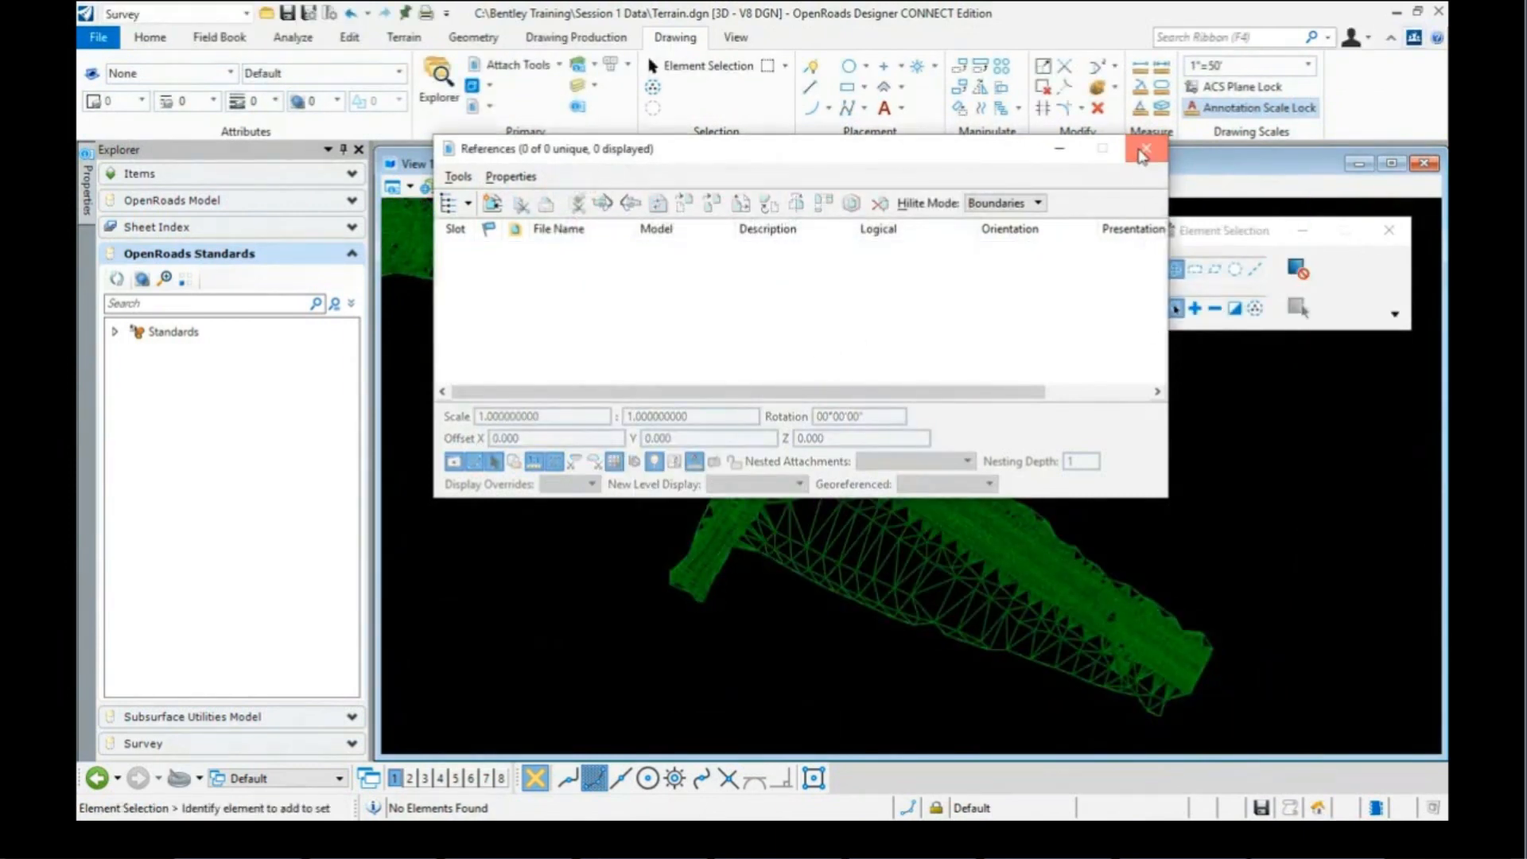
click(1142, 151)
scroll(846, 399, up, 3)
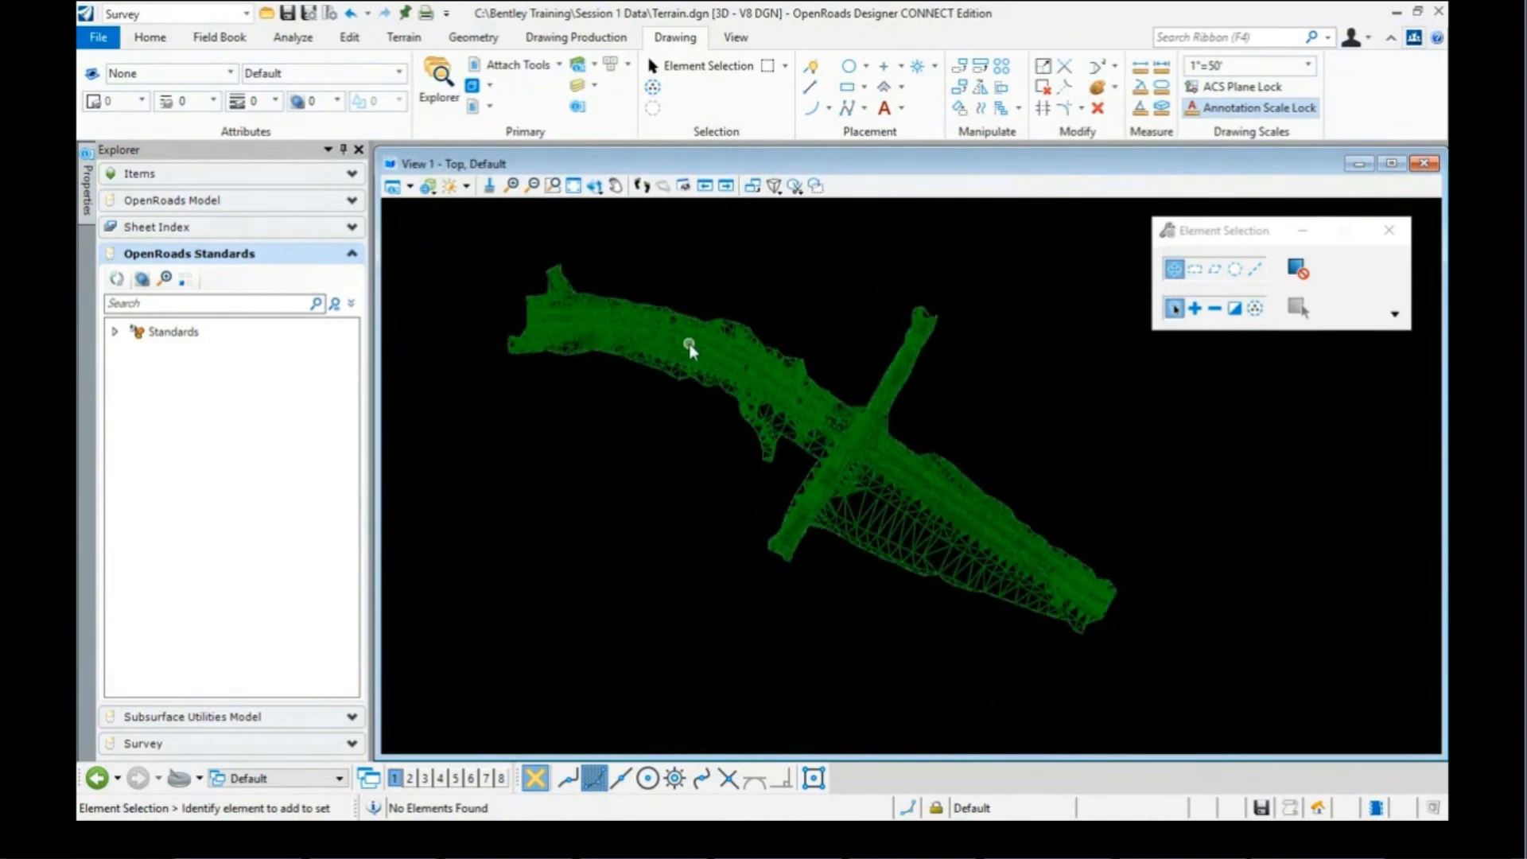
Step: Rotate and walk the view to inspect the remaining copied terrain model
mouse_move(810, 417)
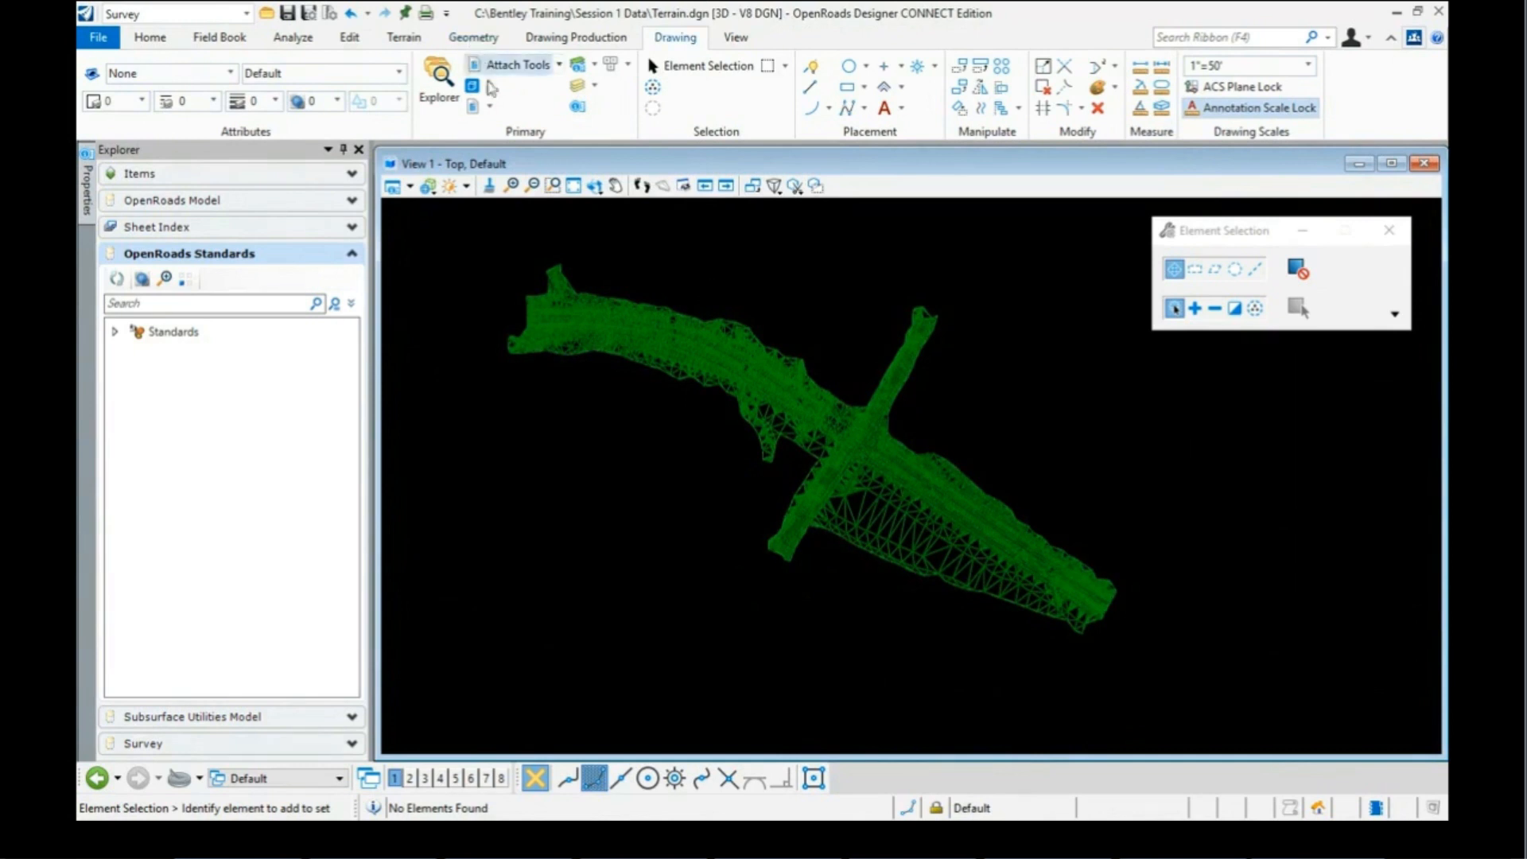
click(594, 185)
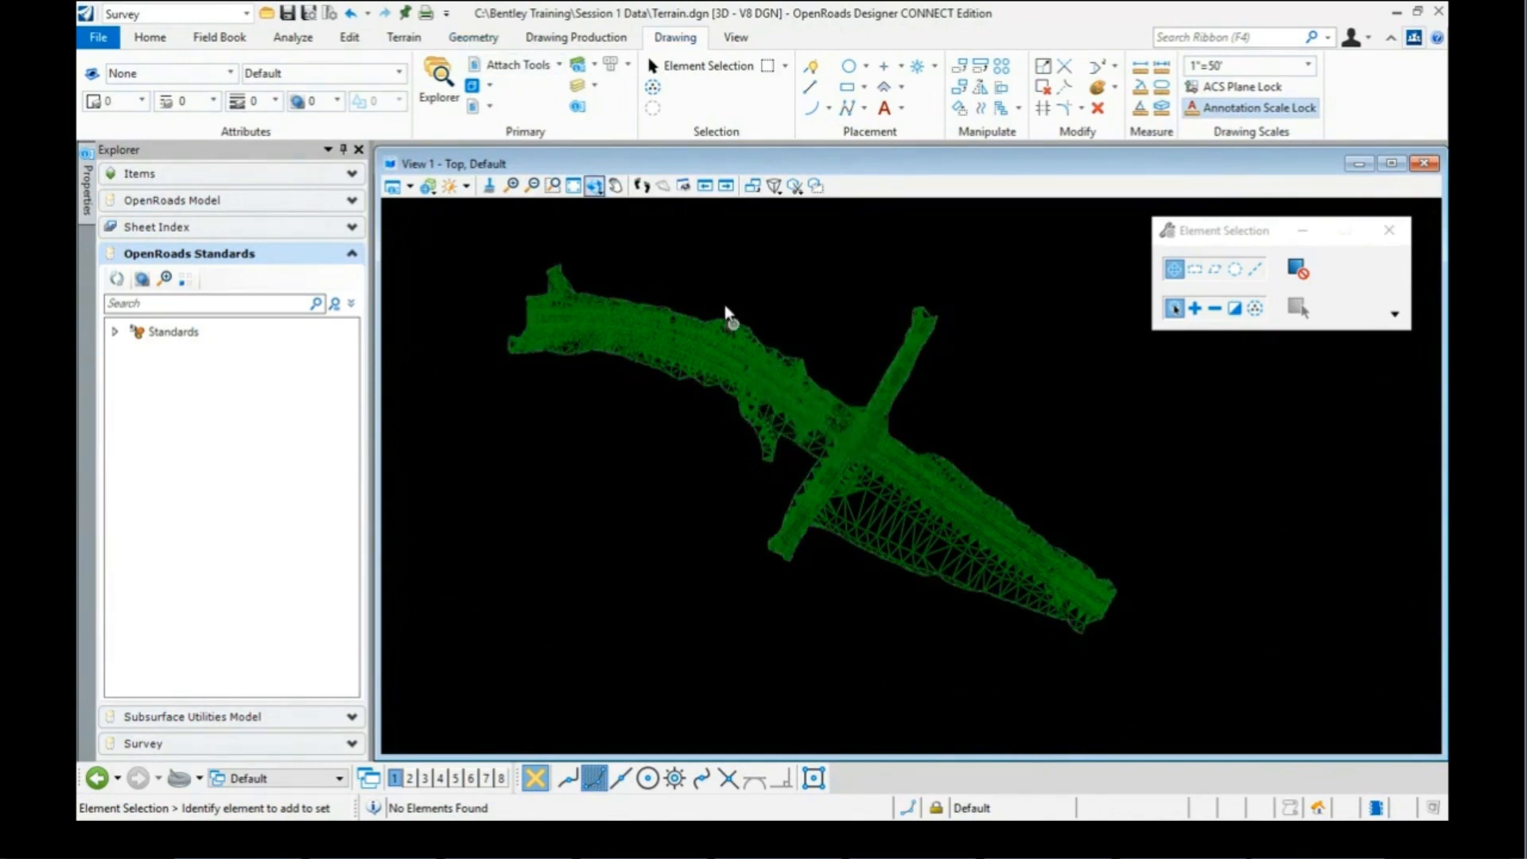
click(642, 185)
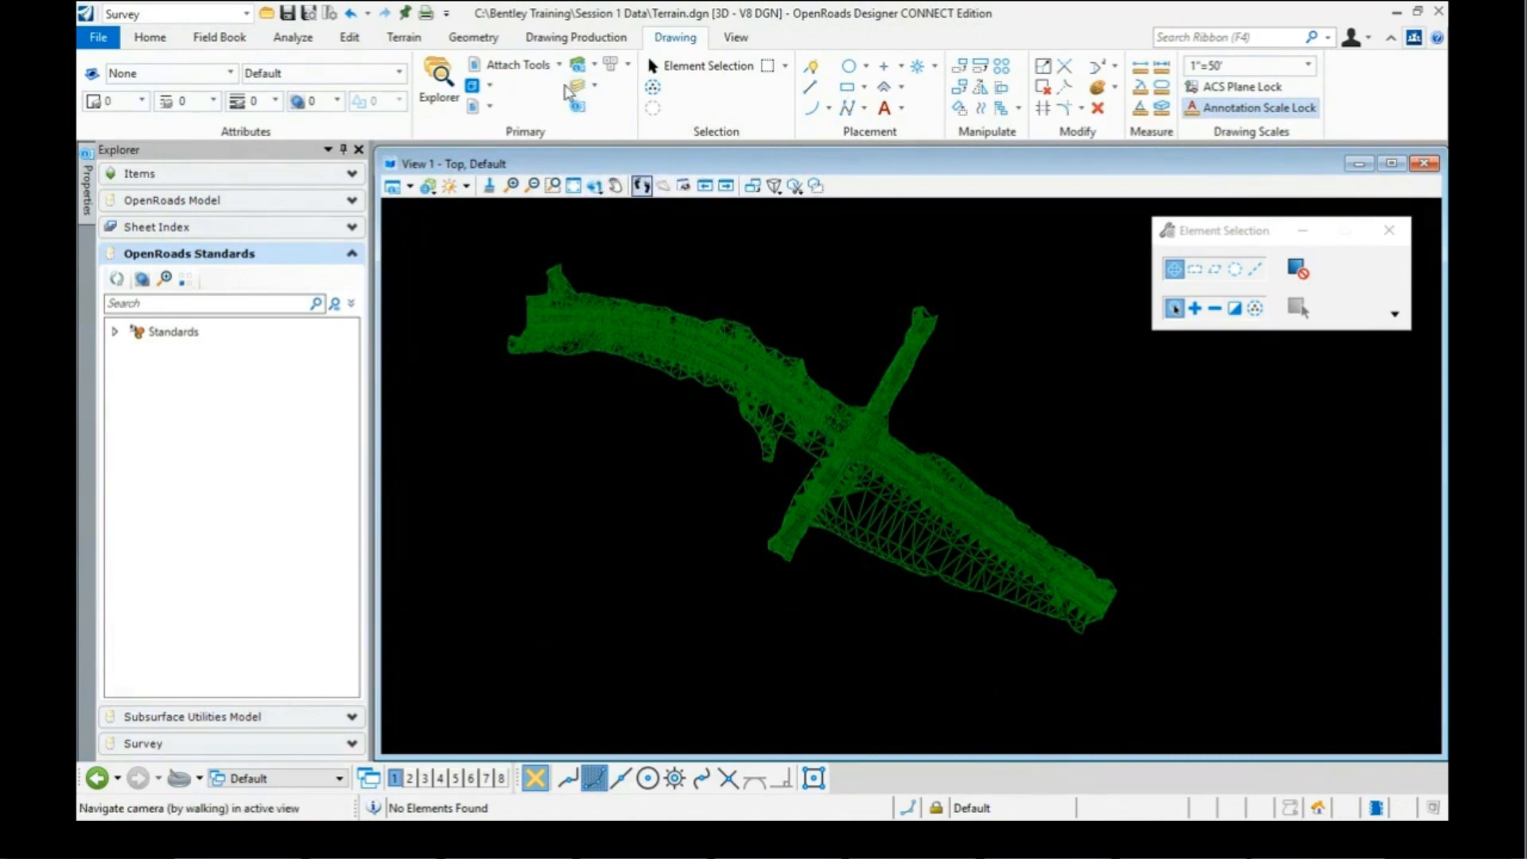
click(471, 40)
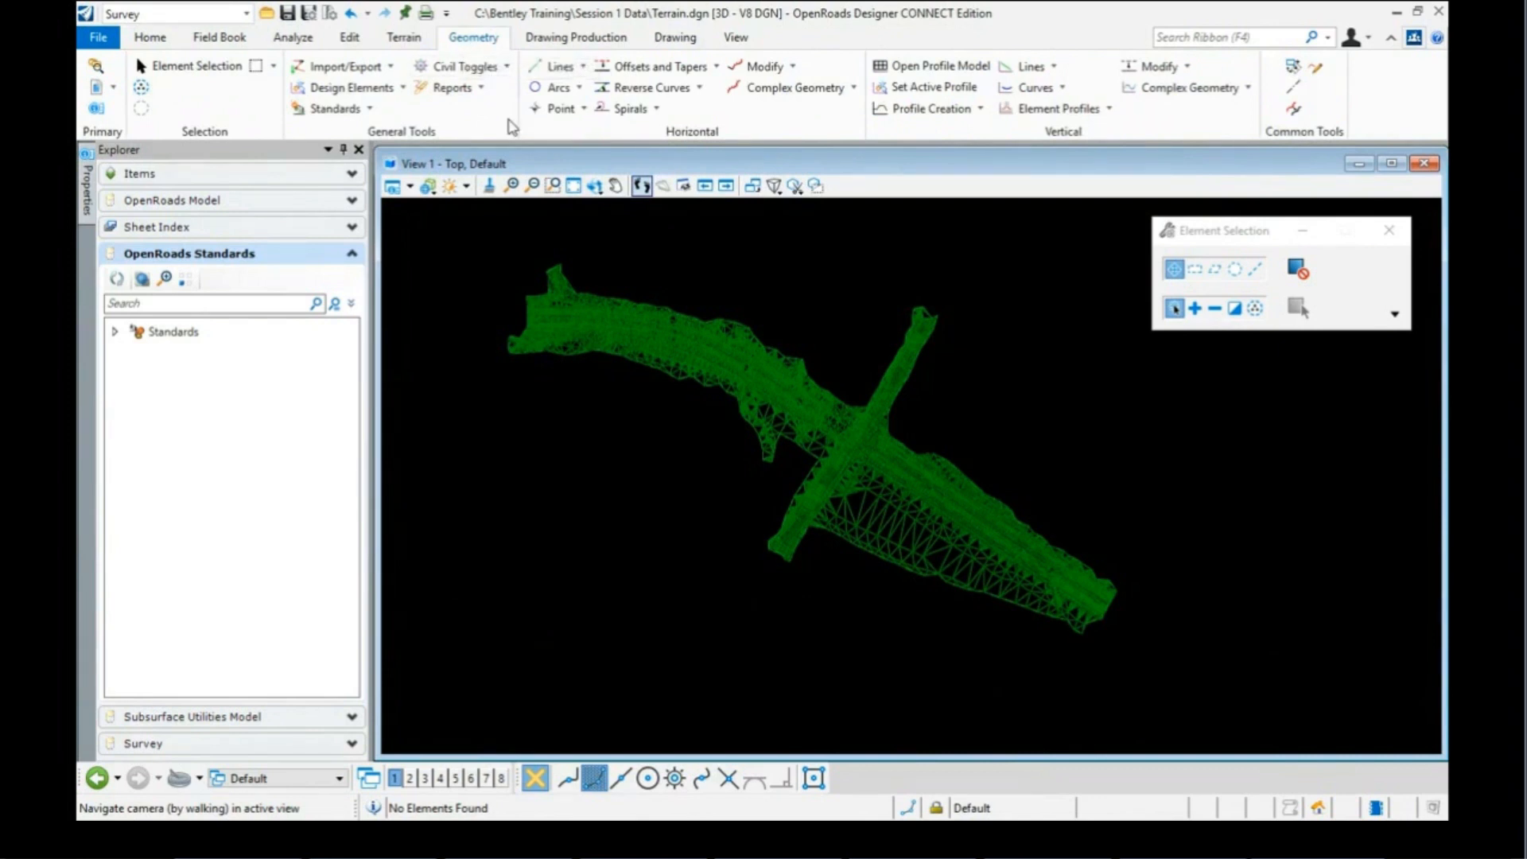
Step: Assign the Existing Contours feature definition to the copied terrain so it displays as contours
click(369, 110)
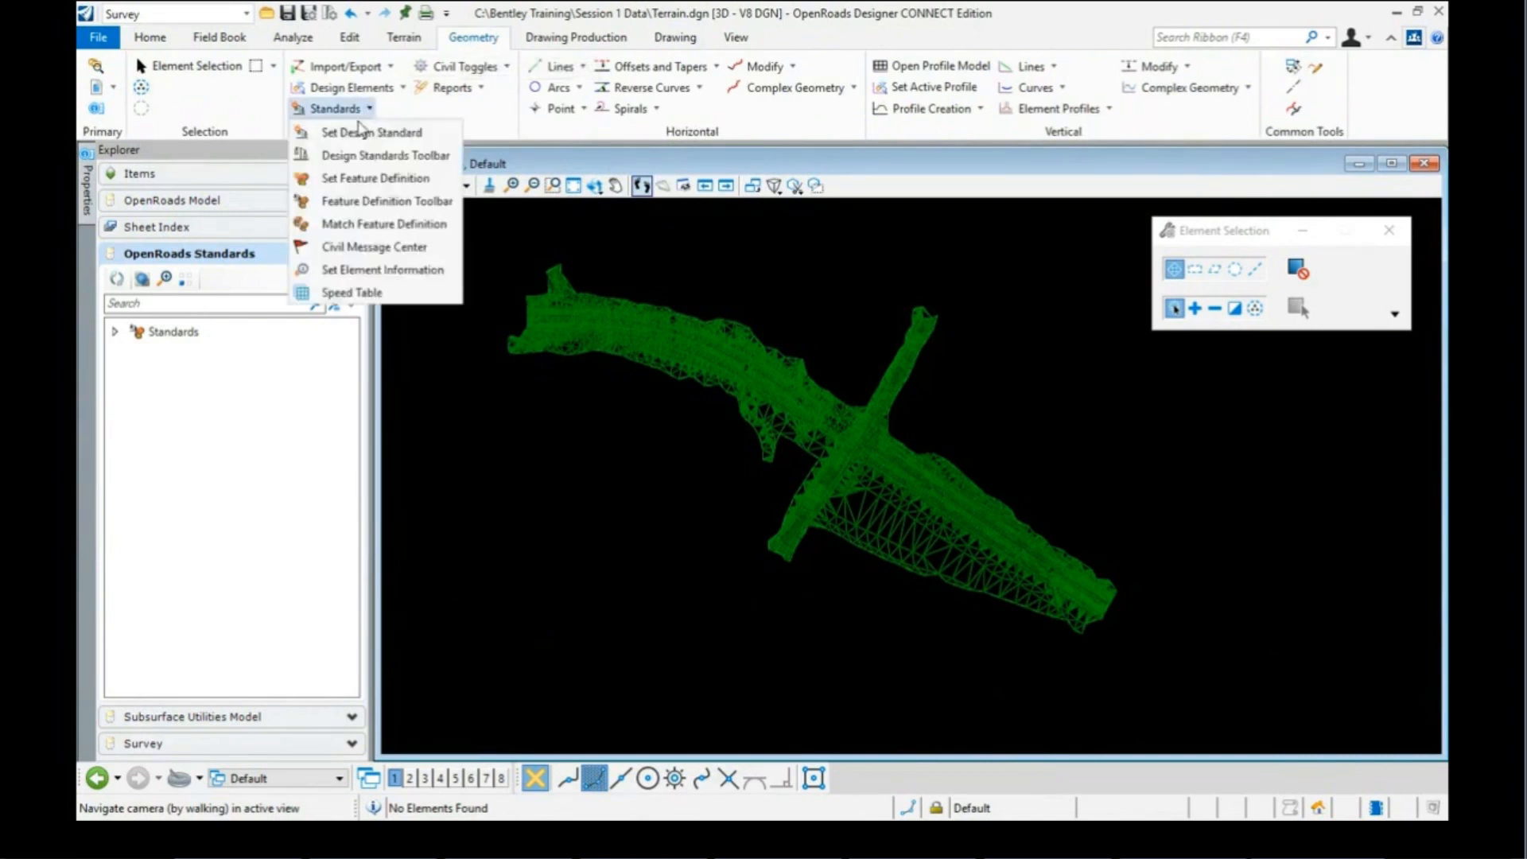
click(346, 180)
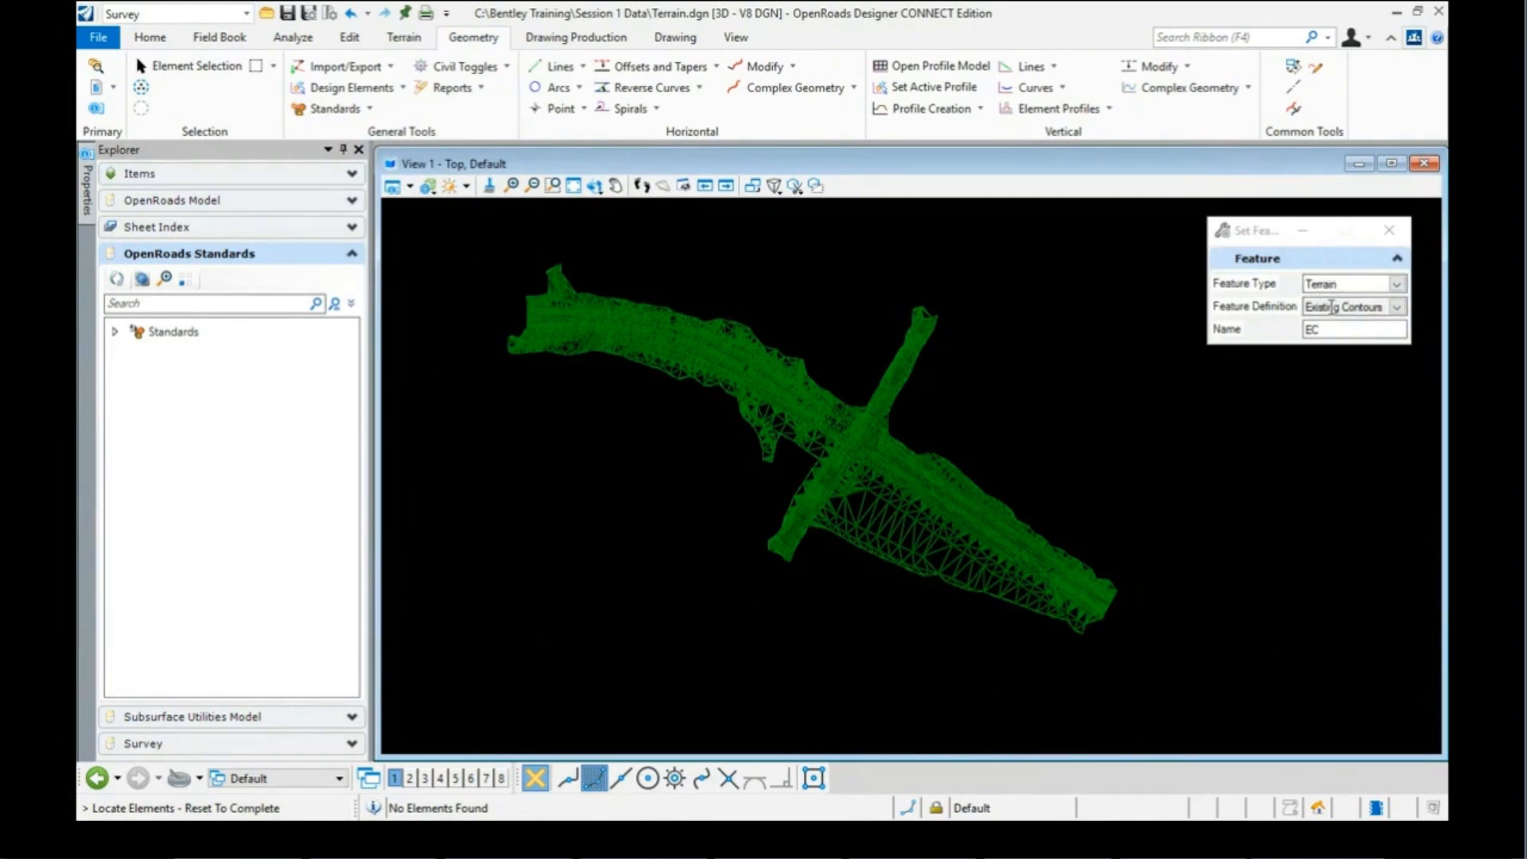
click(885, 537)
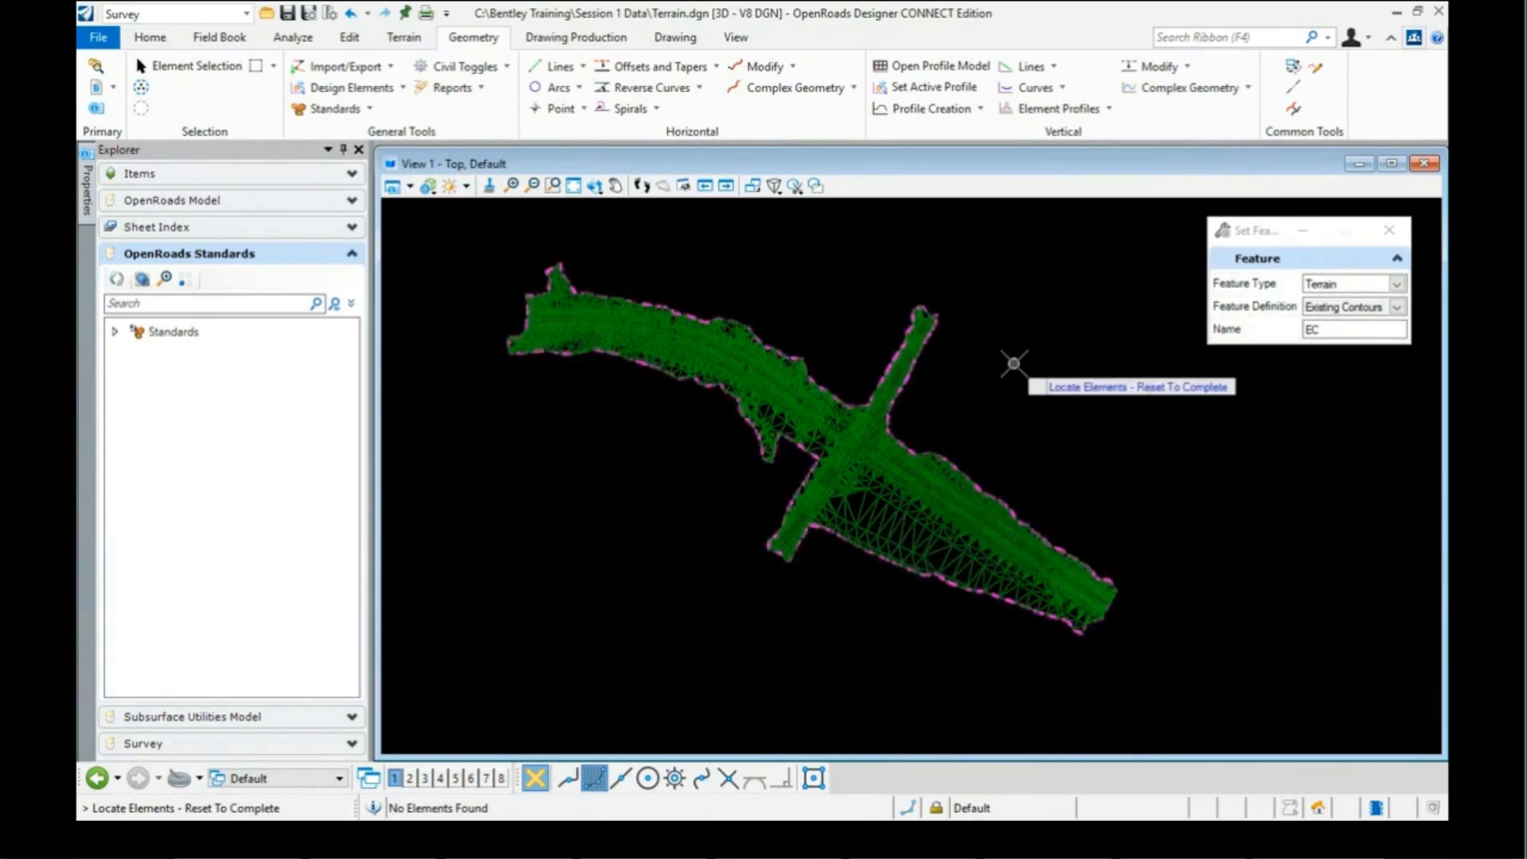
right_click(994, 380)
scroll(942, 409, down, 2)
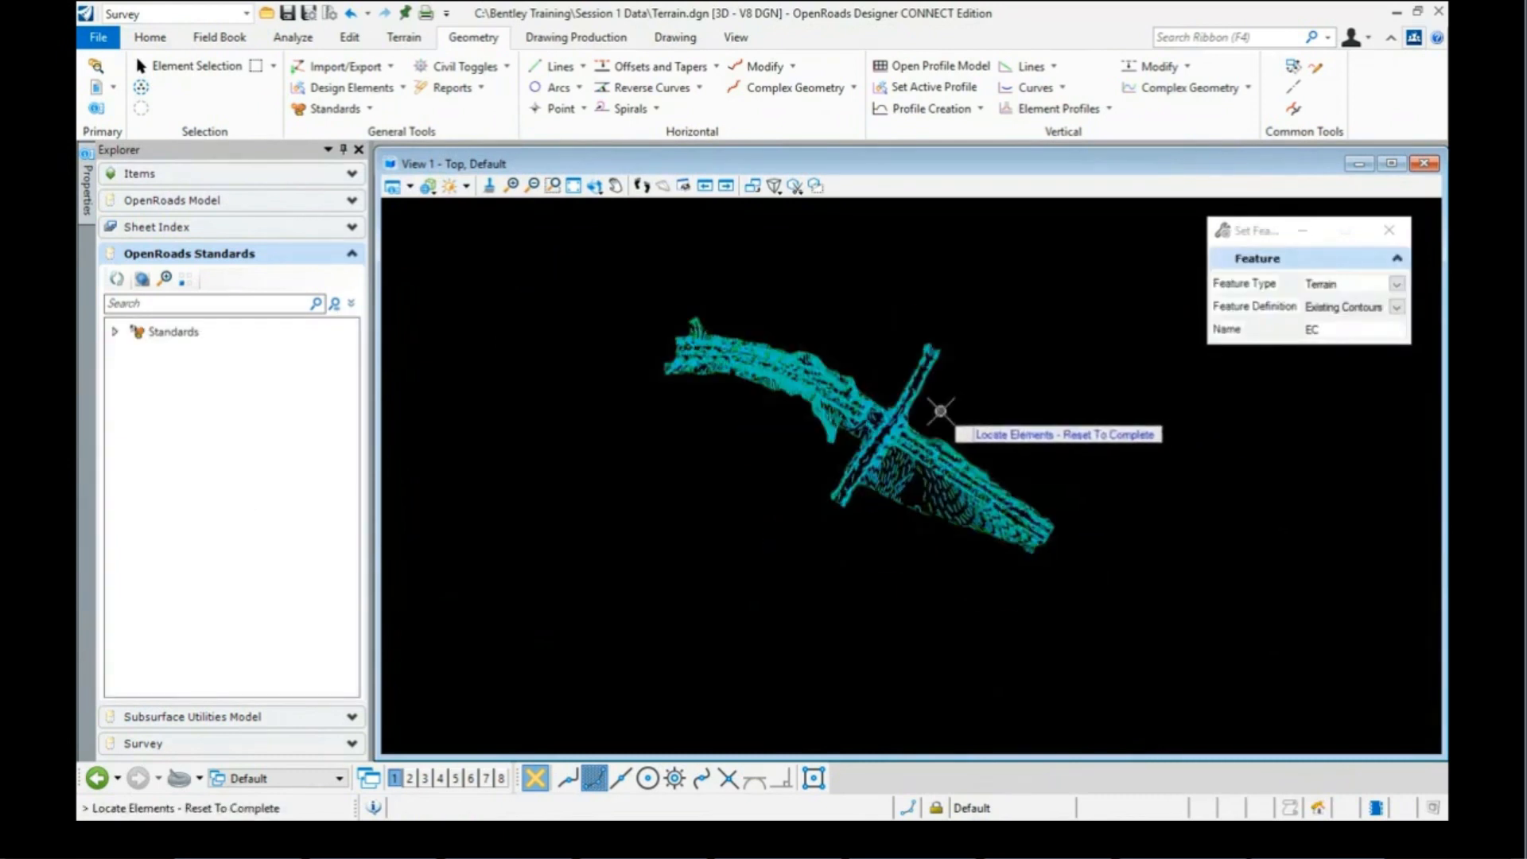
scroll(924, 476, up, 4)
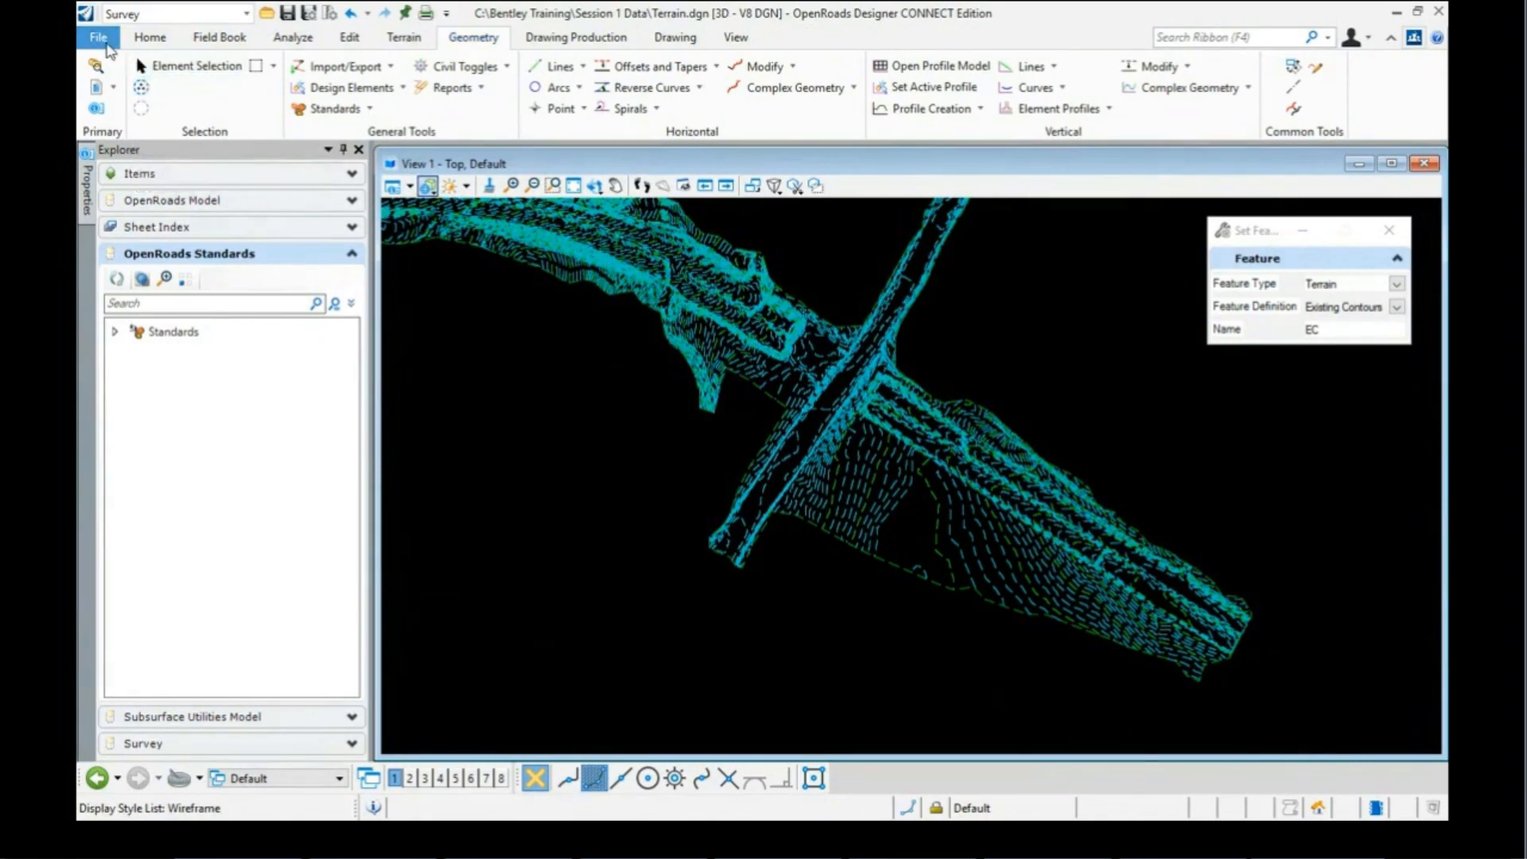
Step: Reopen Survey.dgn from Recent Files and fit its whole terrain model in the view
click(102, 39)
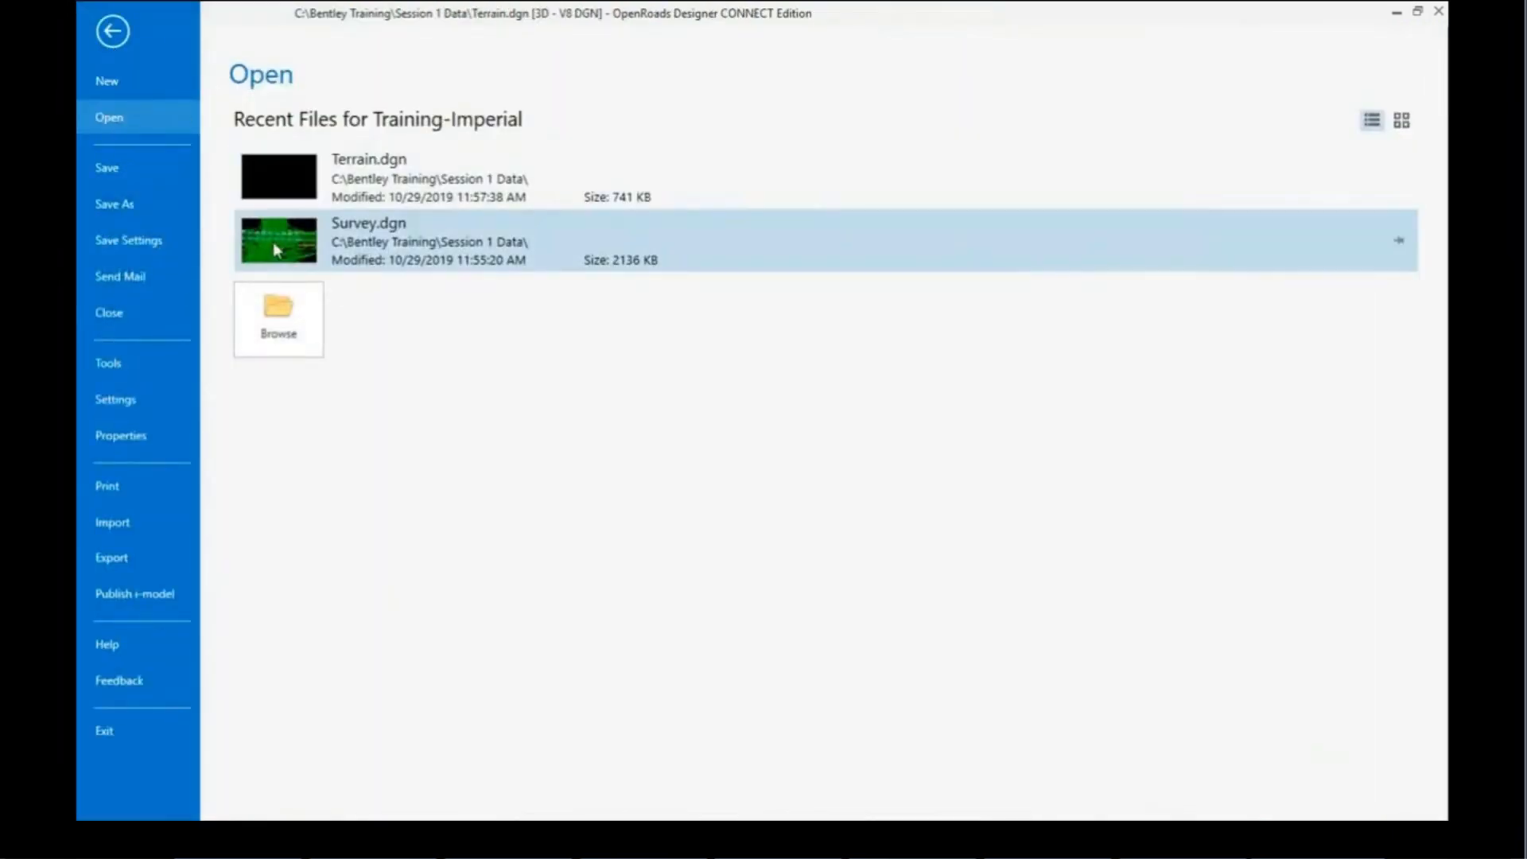
click(275, 239)
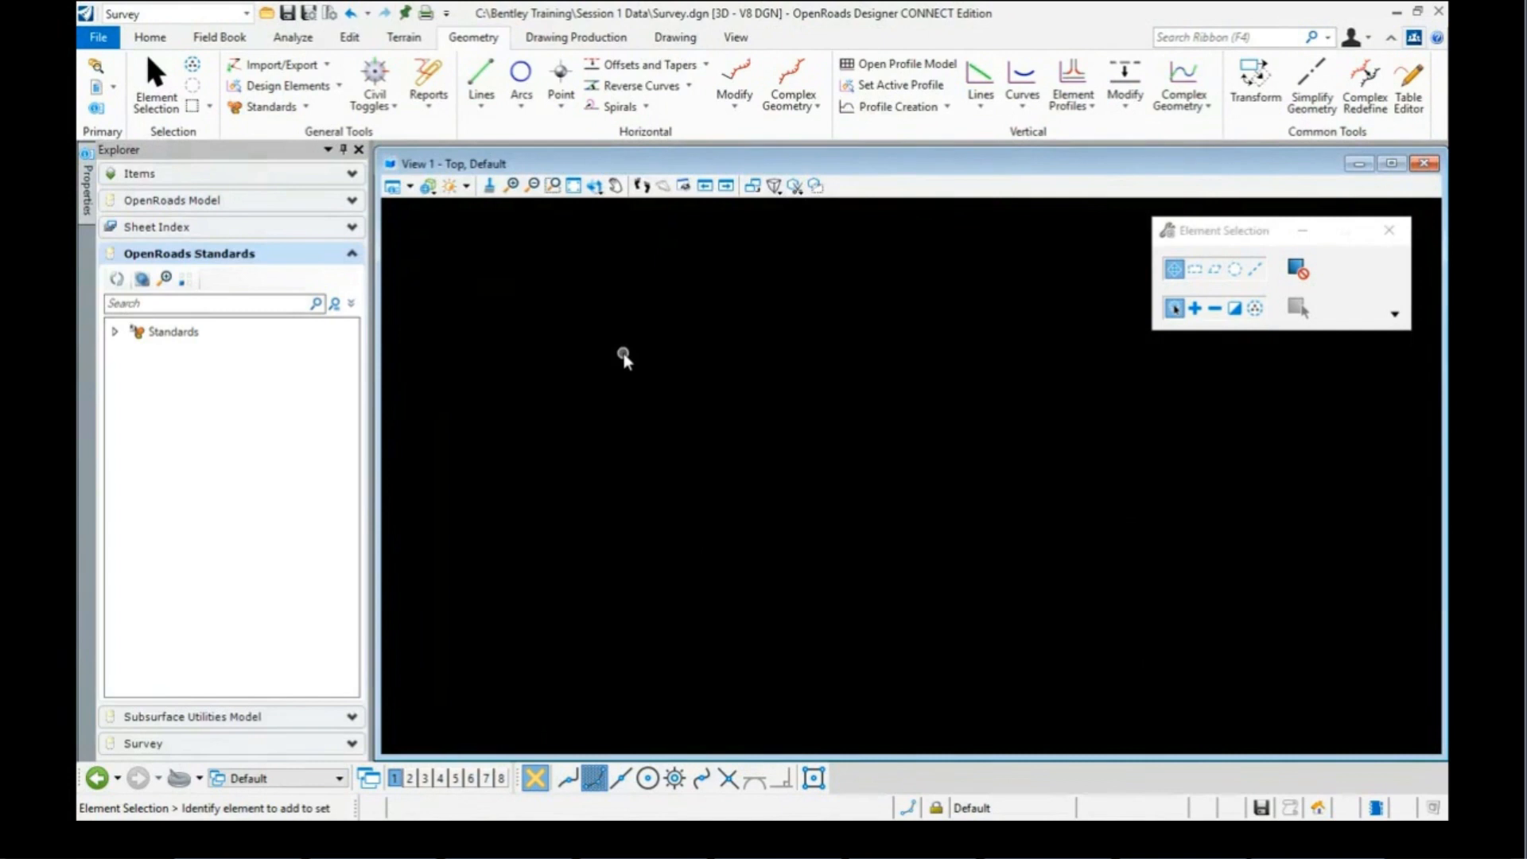
click(572, 186)
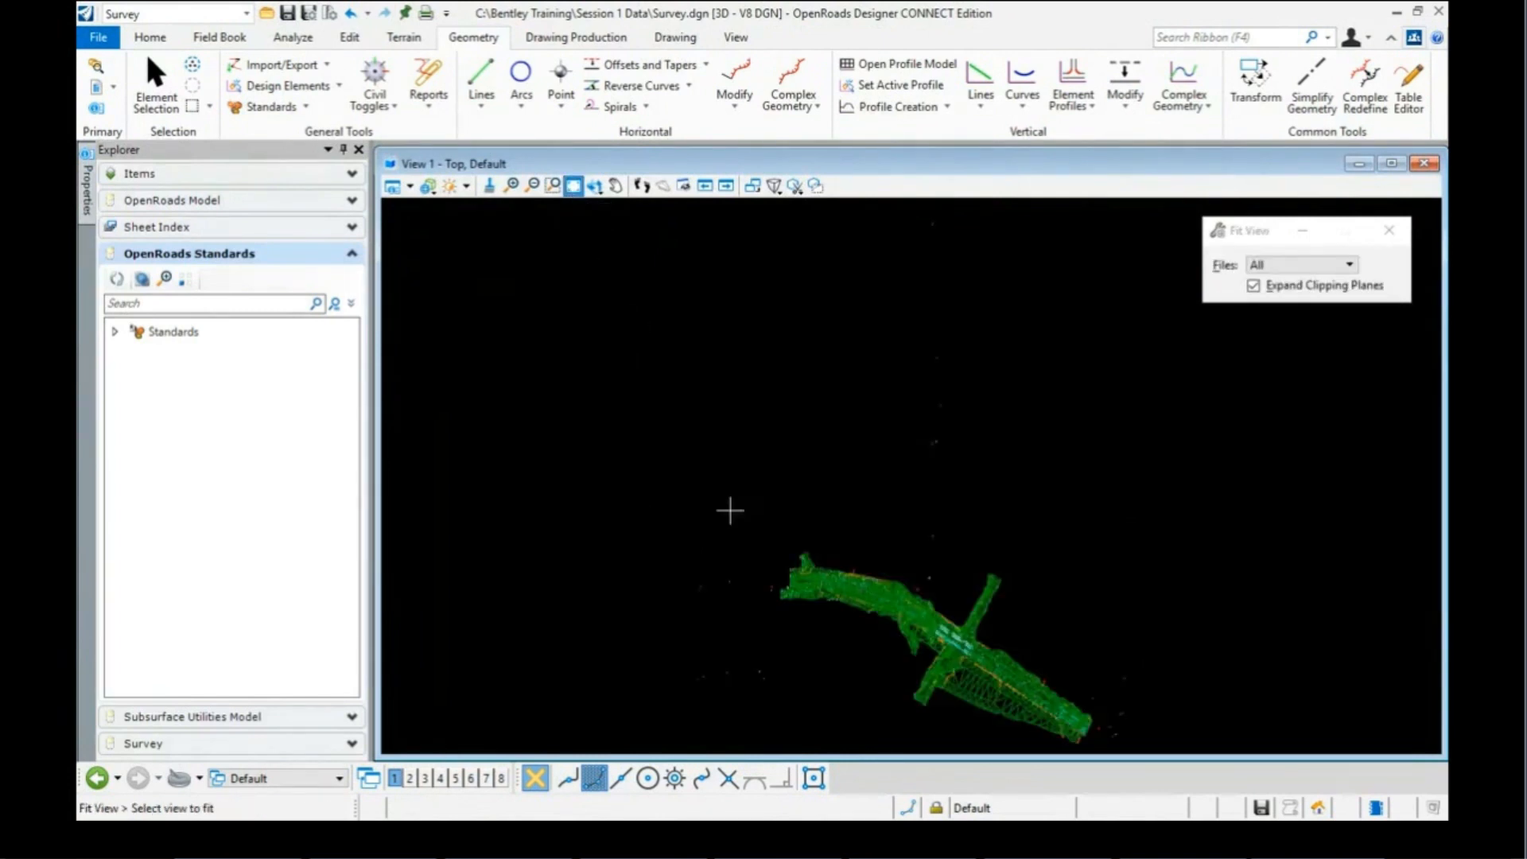
scroll(664, 464, down, 1)
scroll(845, 630, up, 4)
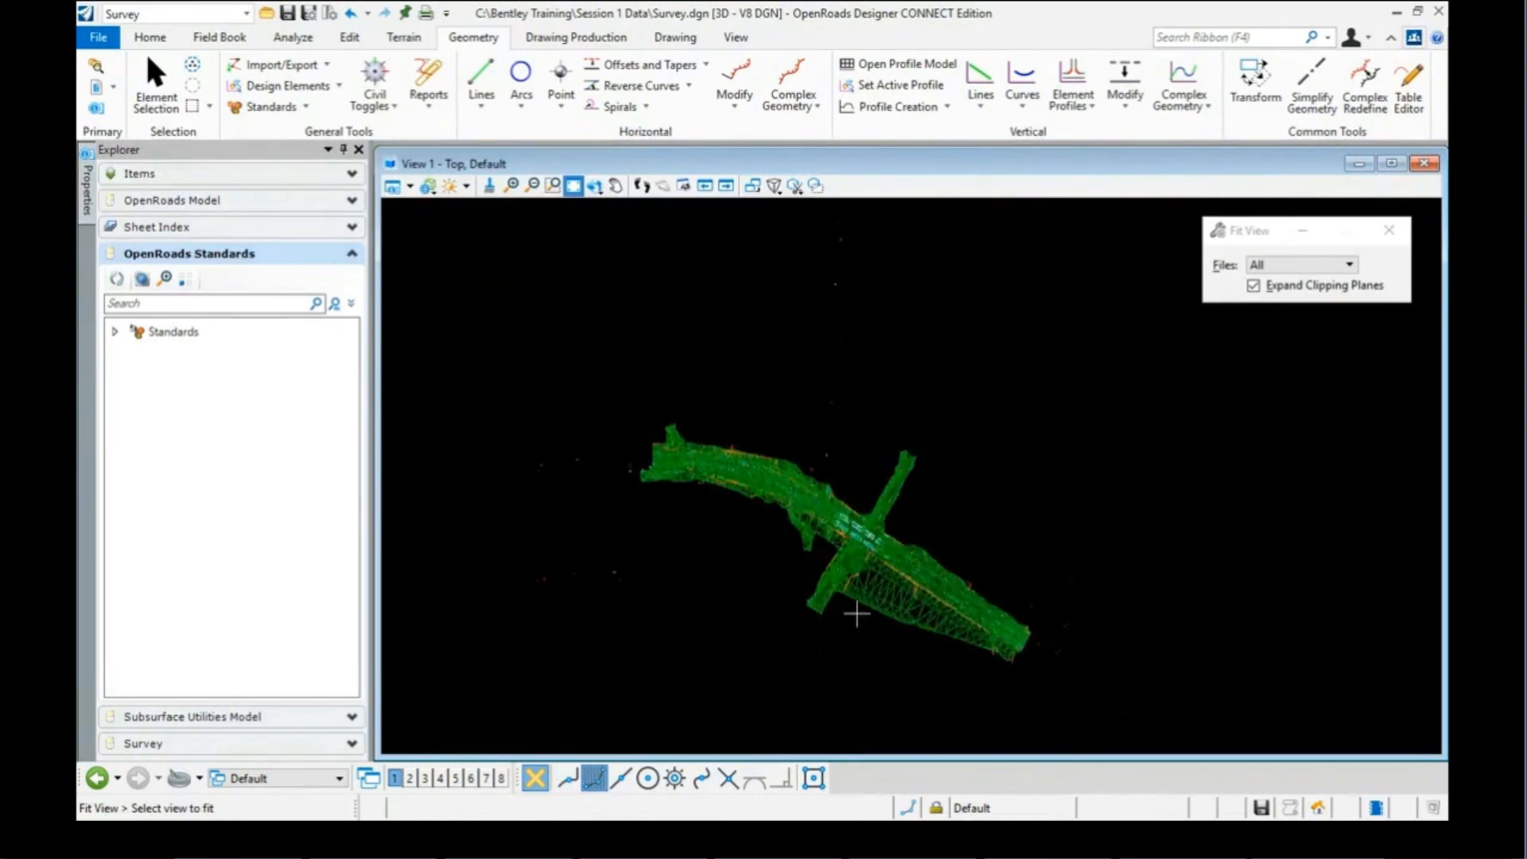
scroll(868, 593, up, 3)
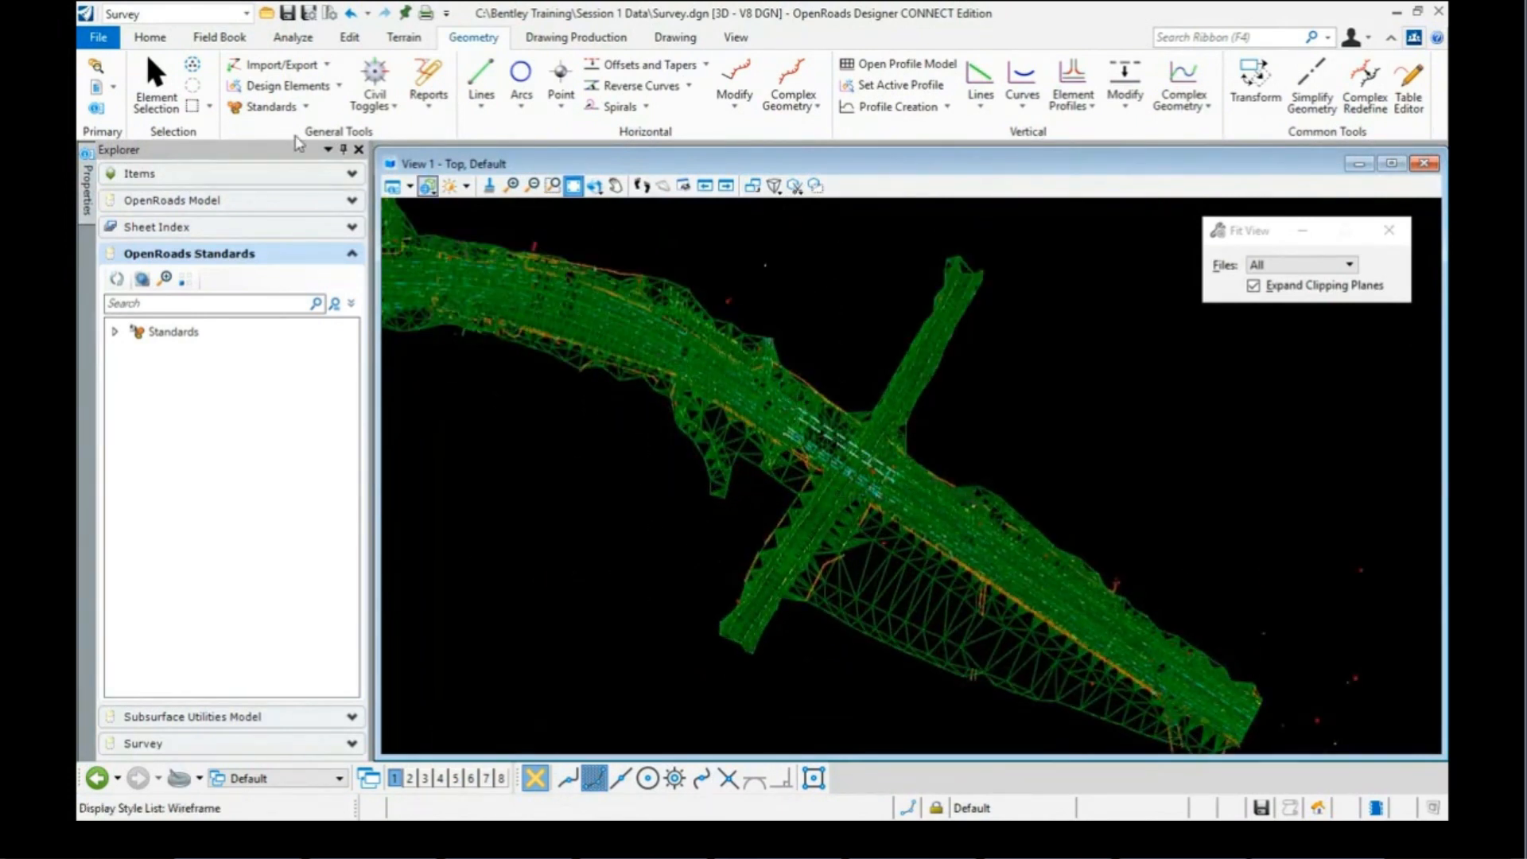
Step: Switch the AllFieldbooks terrain's feature definition to Existing Boundary, leaving only its dashed outline
click(166, 81)
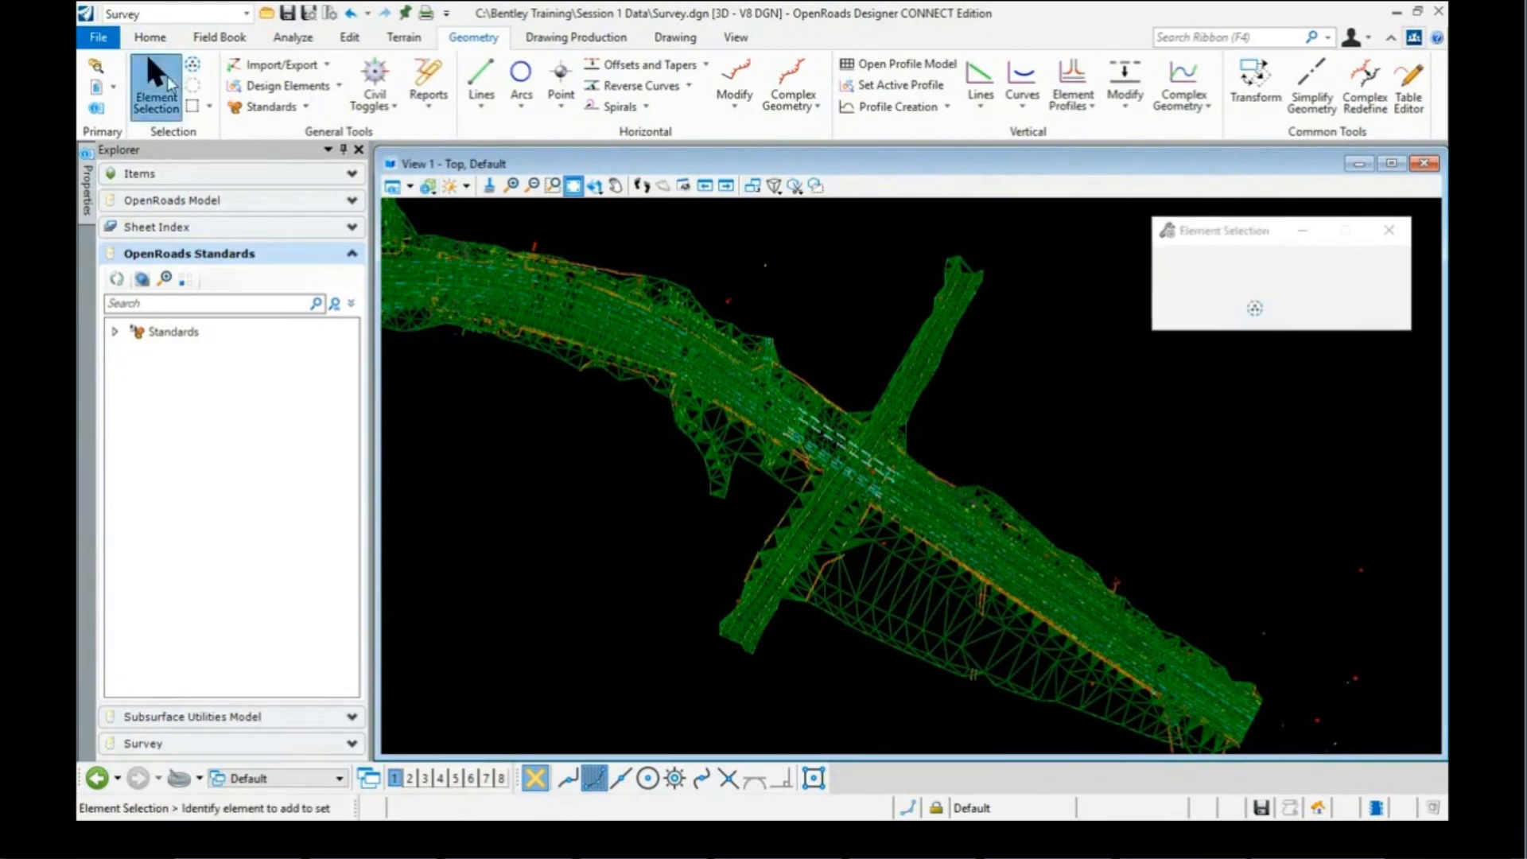
scroll(902, 602, up, 1)
click(897, 586)
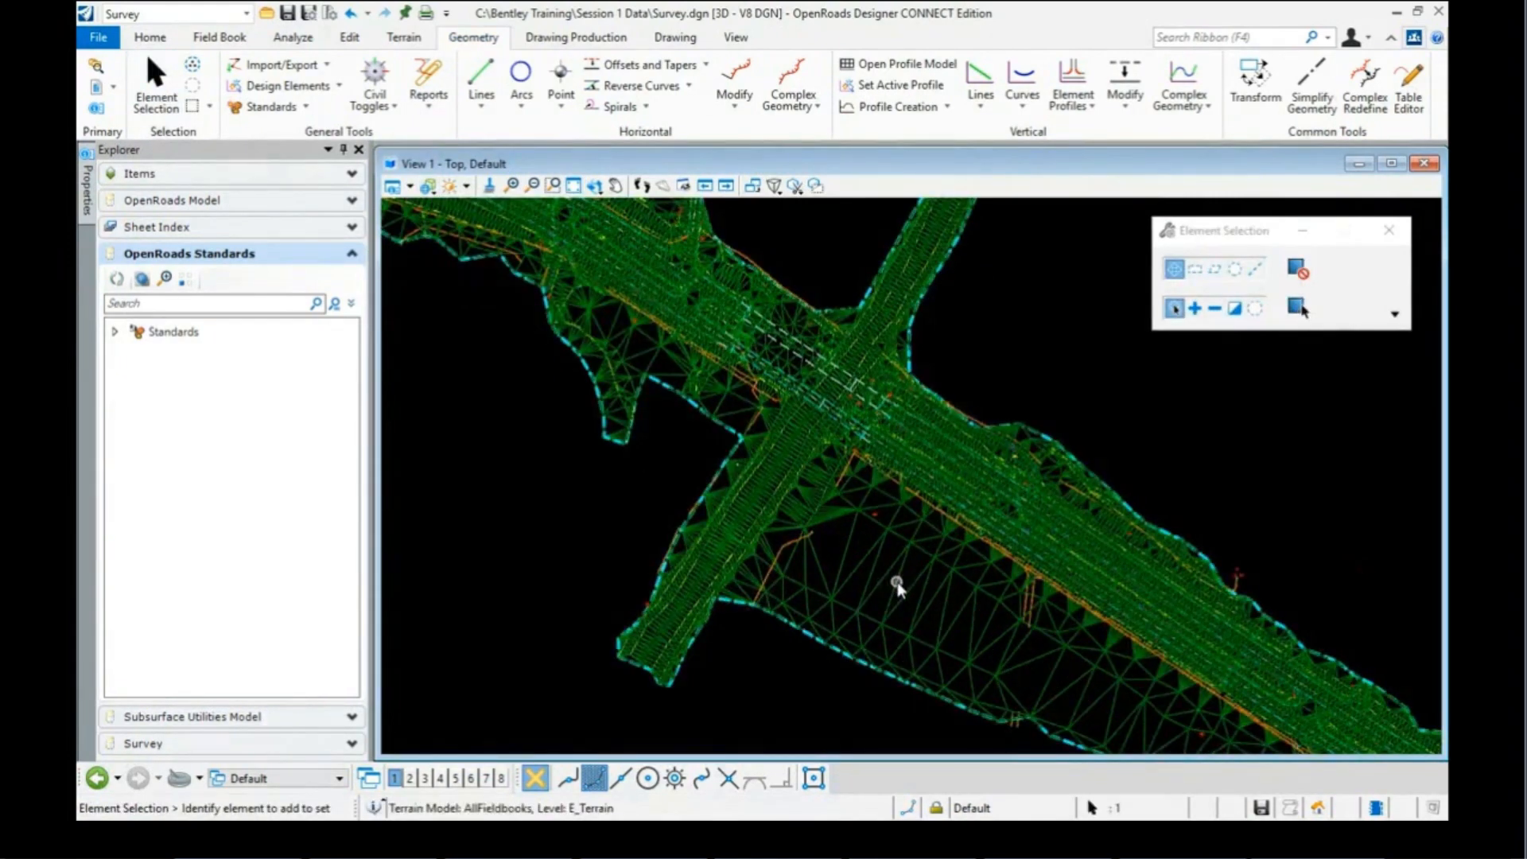
mouse_move(897, 586)
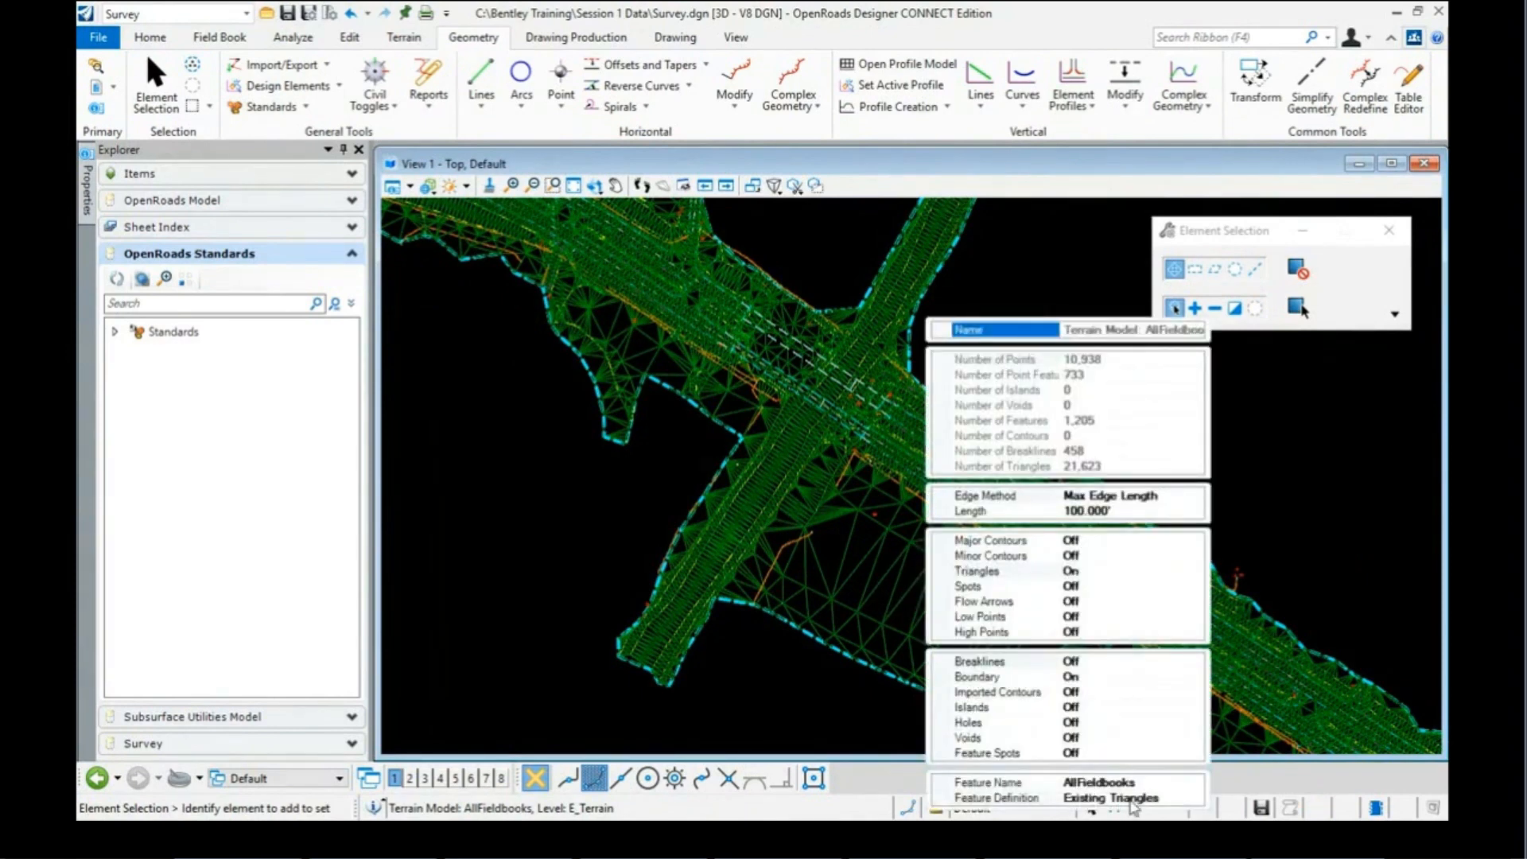
click(1131, 800)
click(1195, 798)
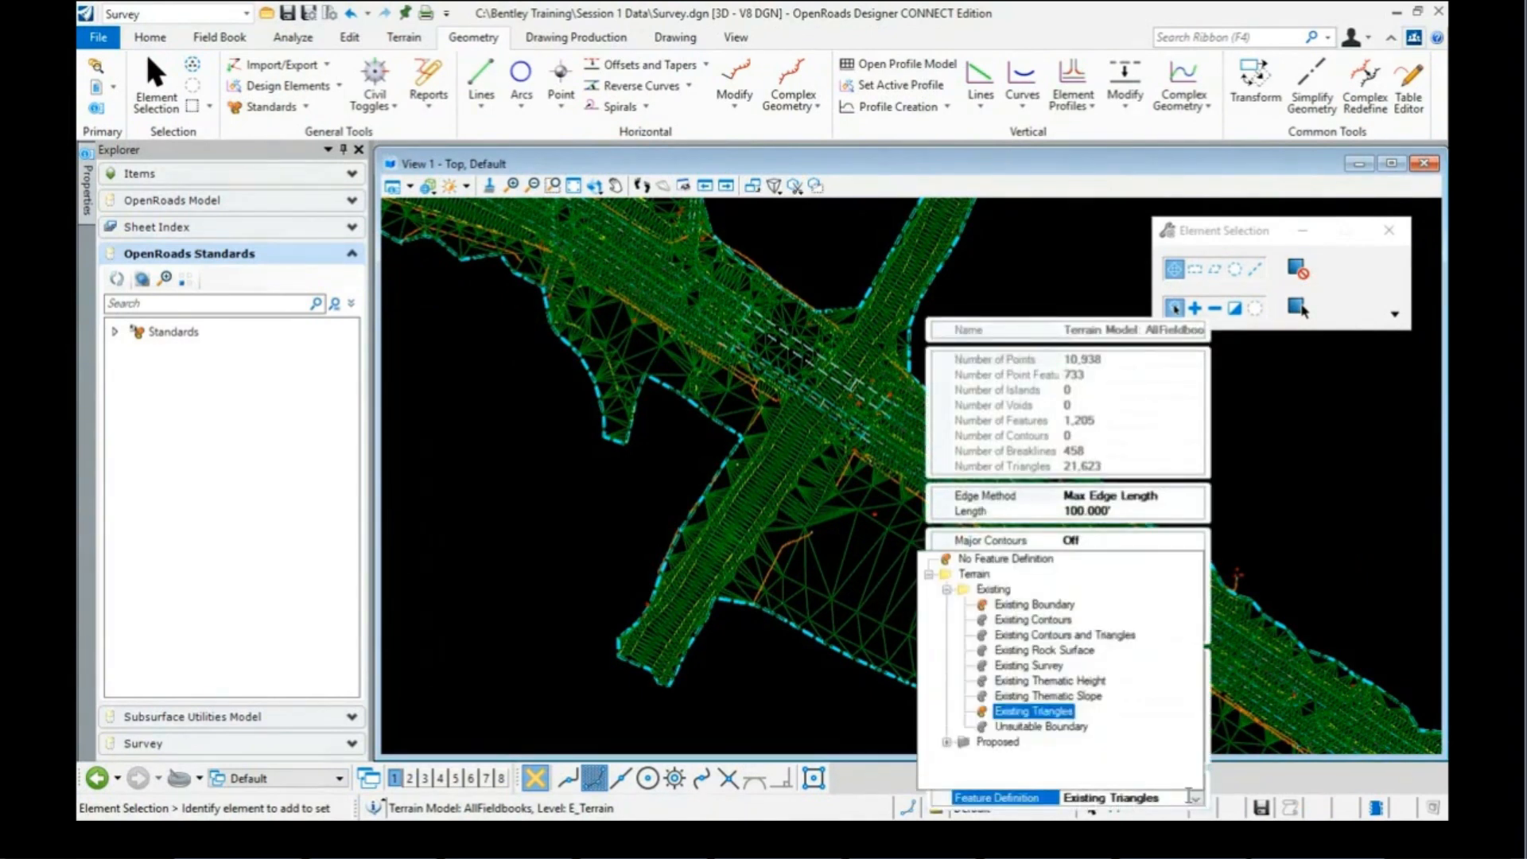
click(1018, 610)
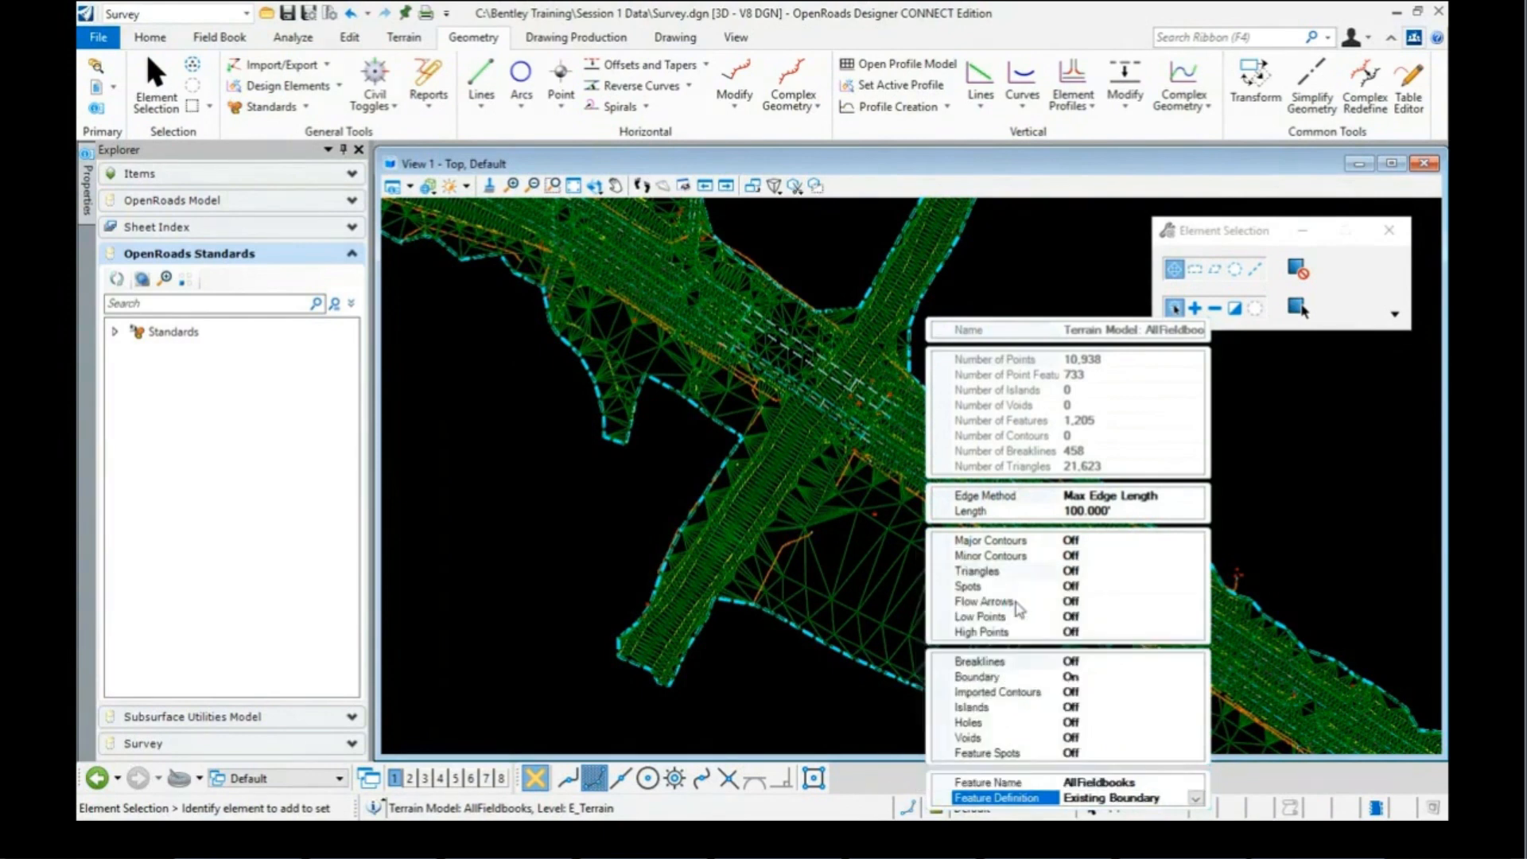
scroll(845, 573, down, 3)
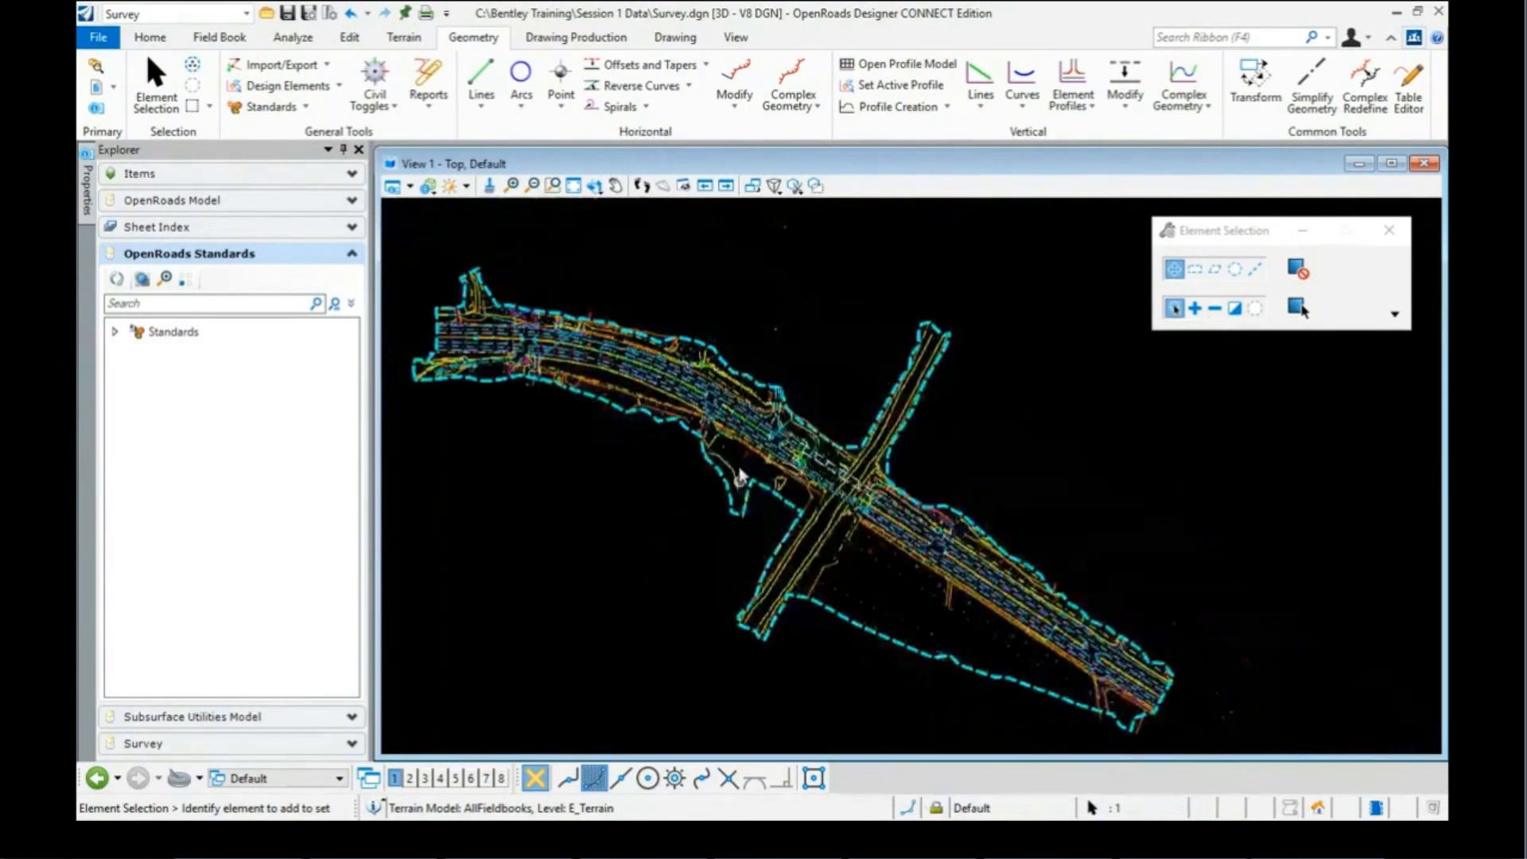
scroll(802, 409, up, 4)
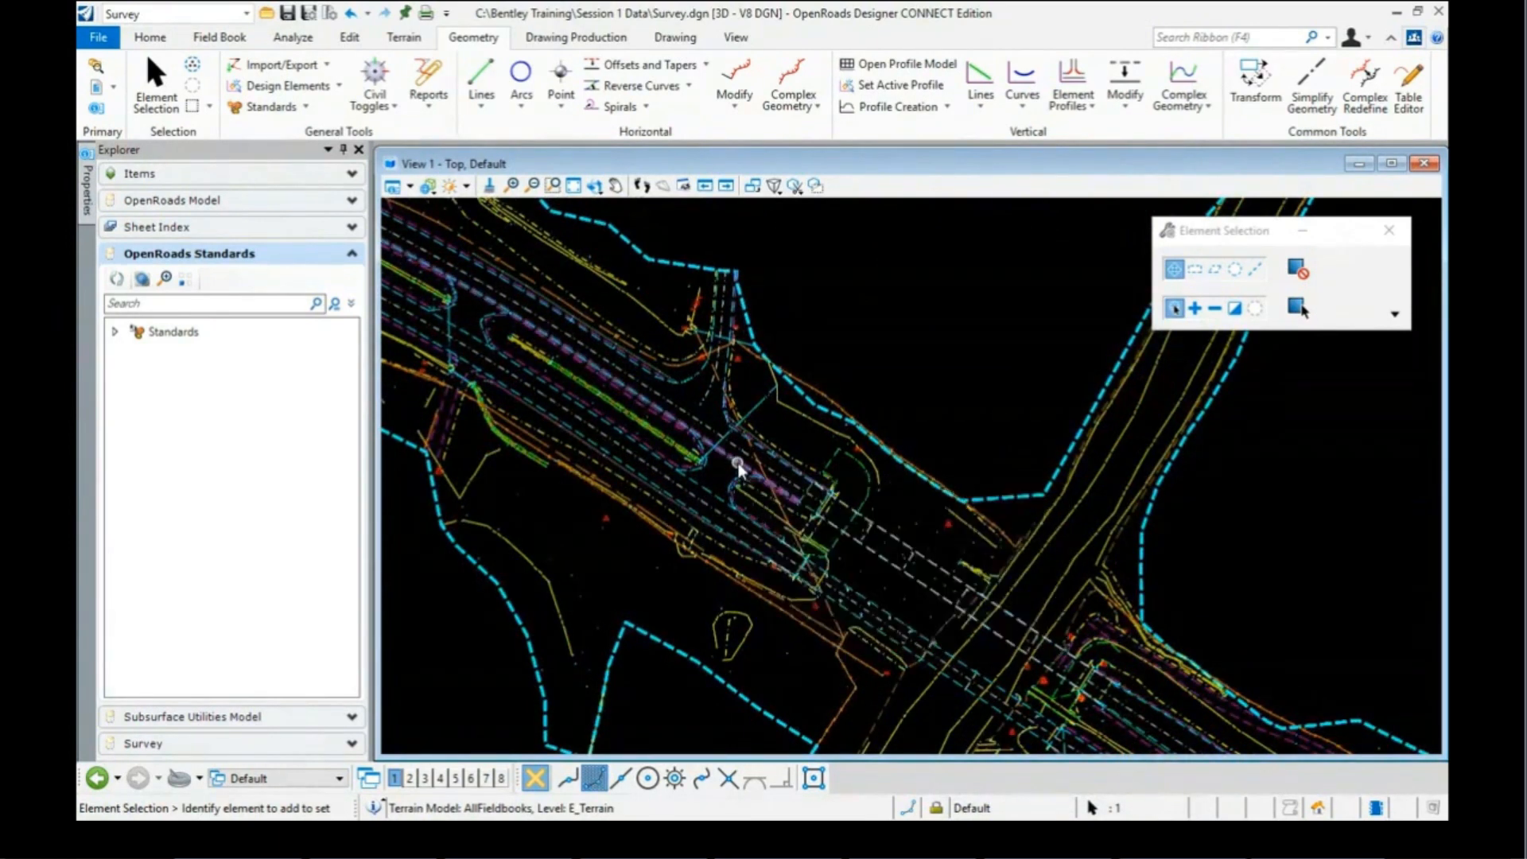
mouse_move(738, 470)
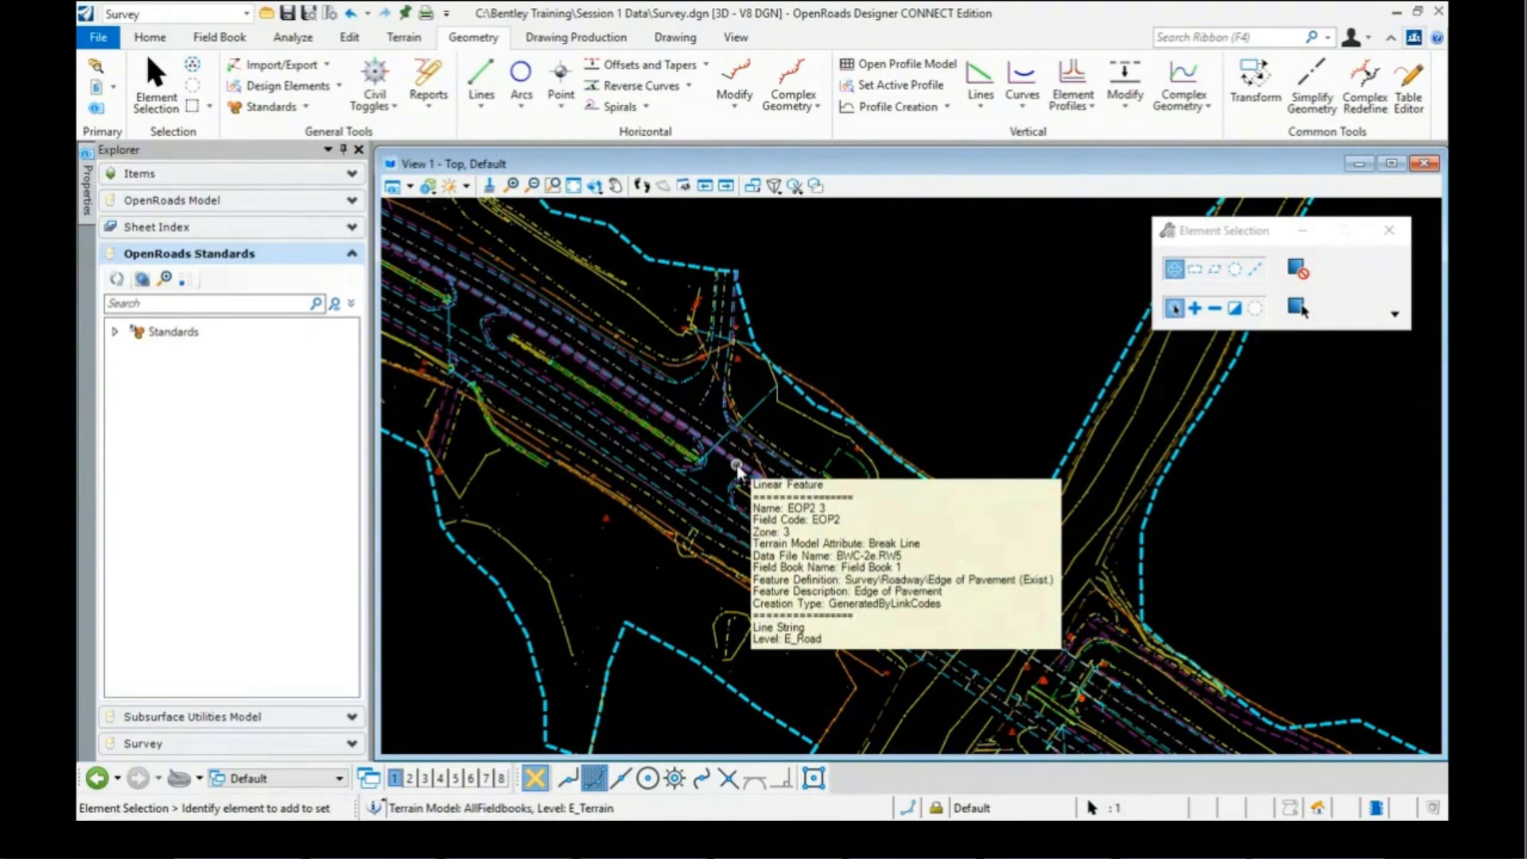
Step: Run Model Annotation on all drawing models in Survey.dgn
click(567, 41)
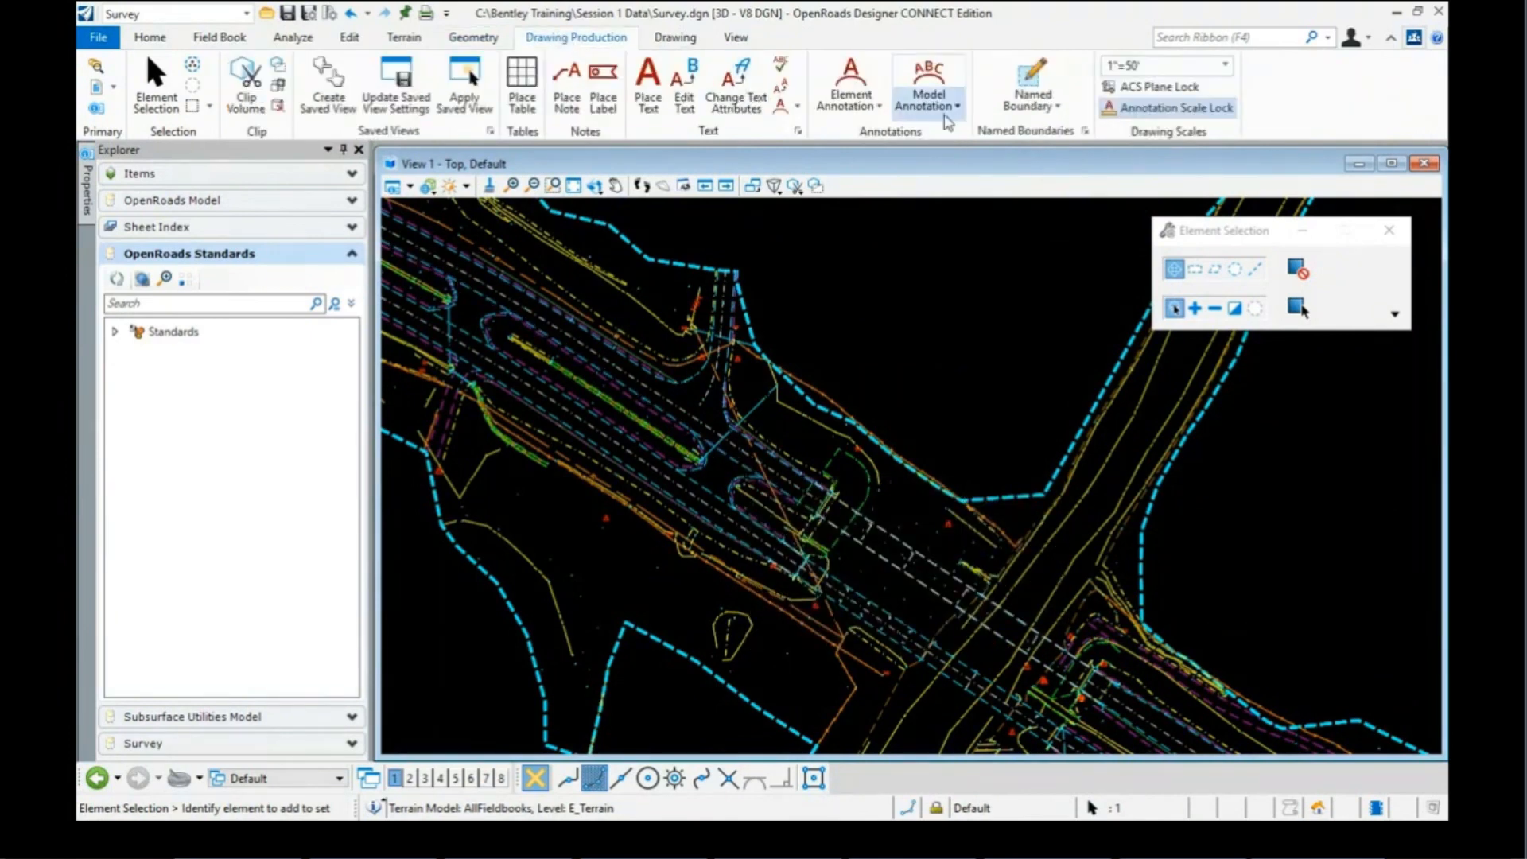
click(931, 81)
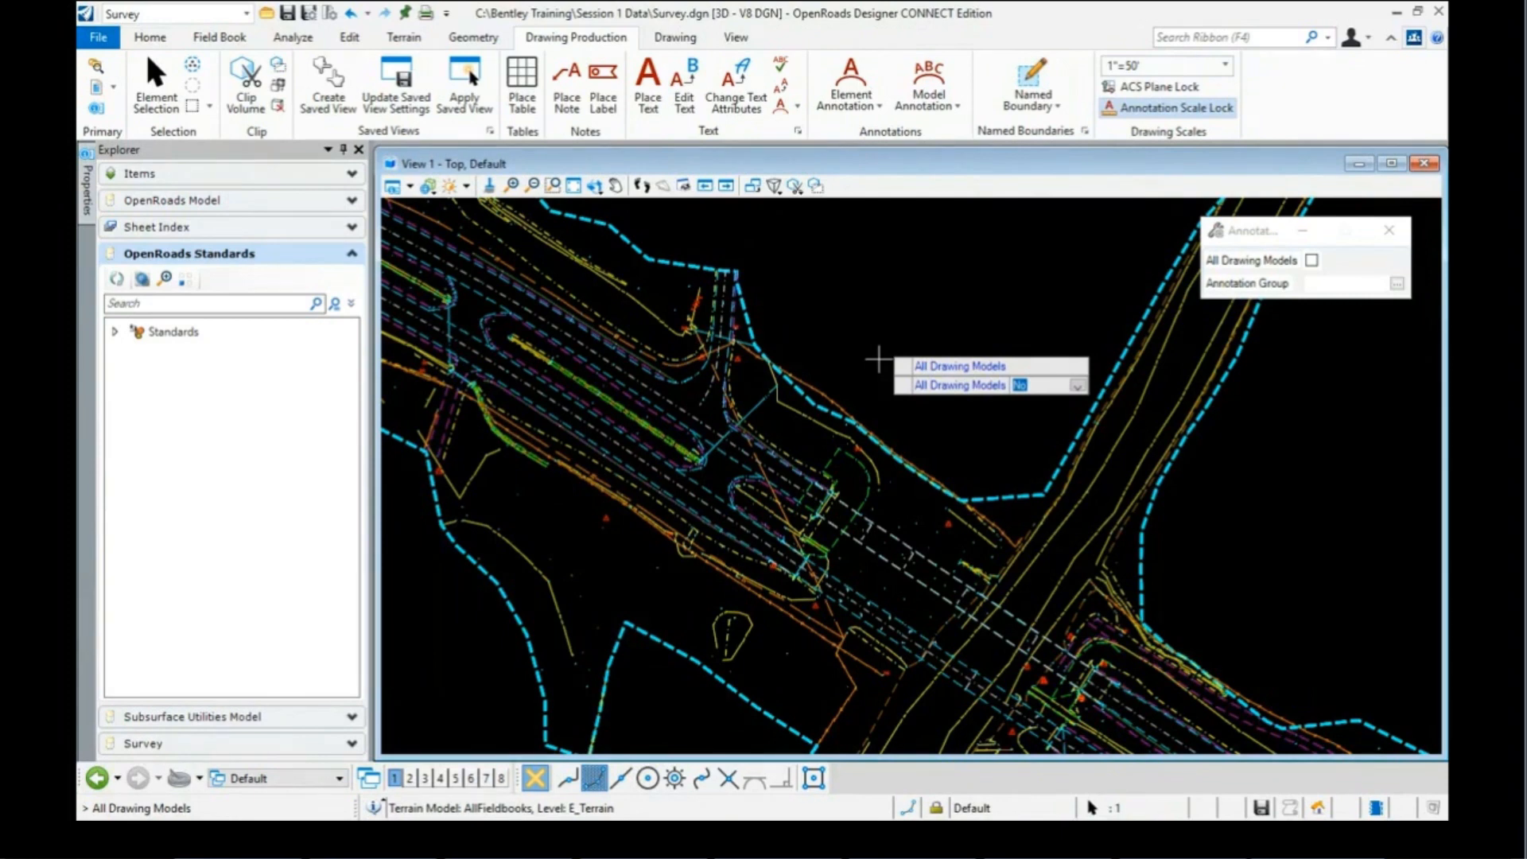
click(814, 372)
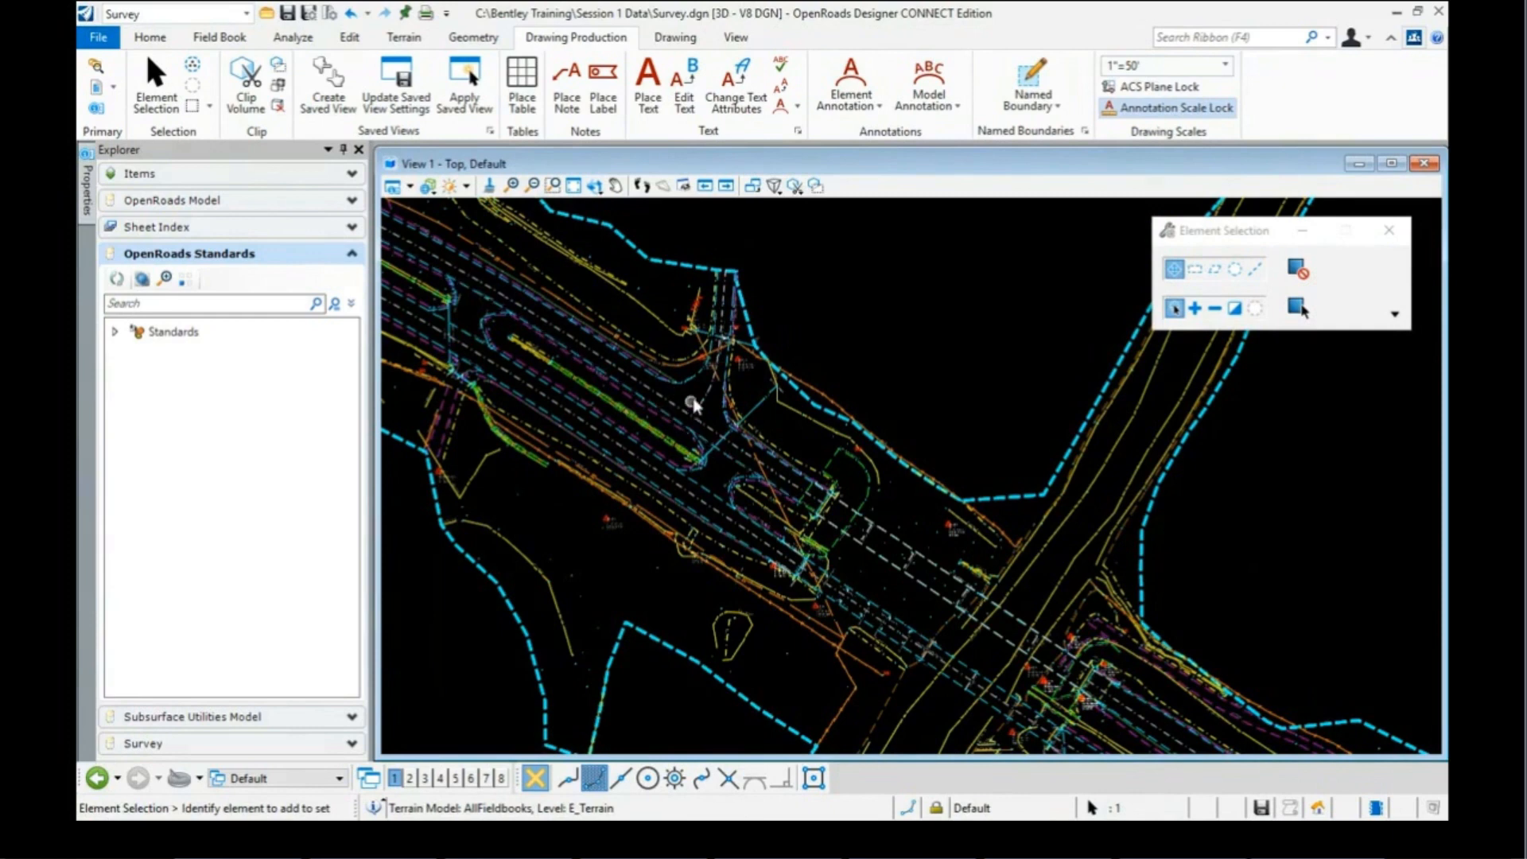
scroll(748, 372, up, 3)
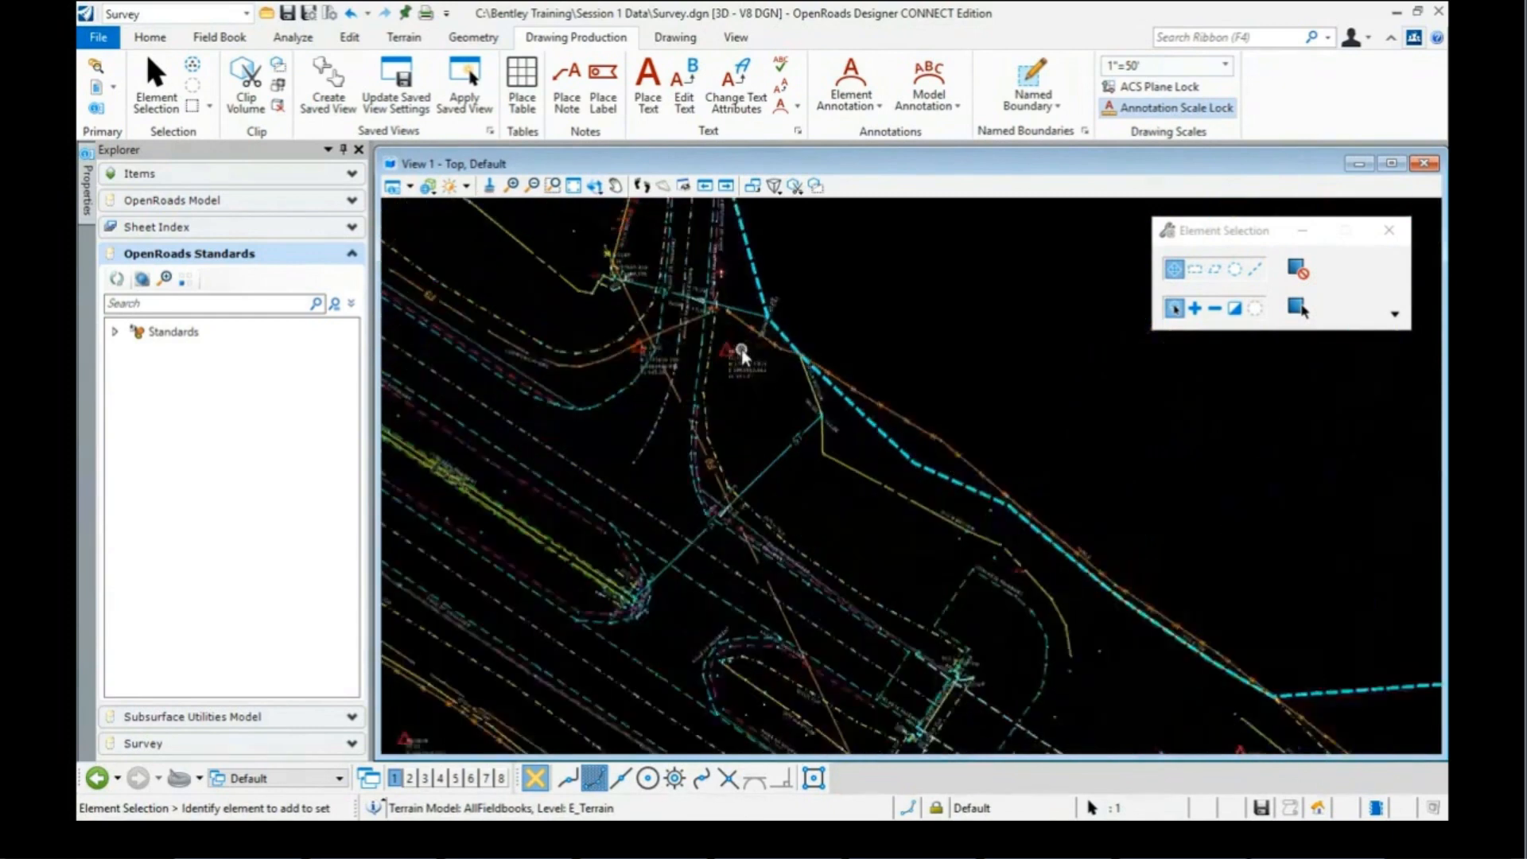
scroll(741, 350, up, 3)
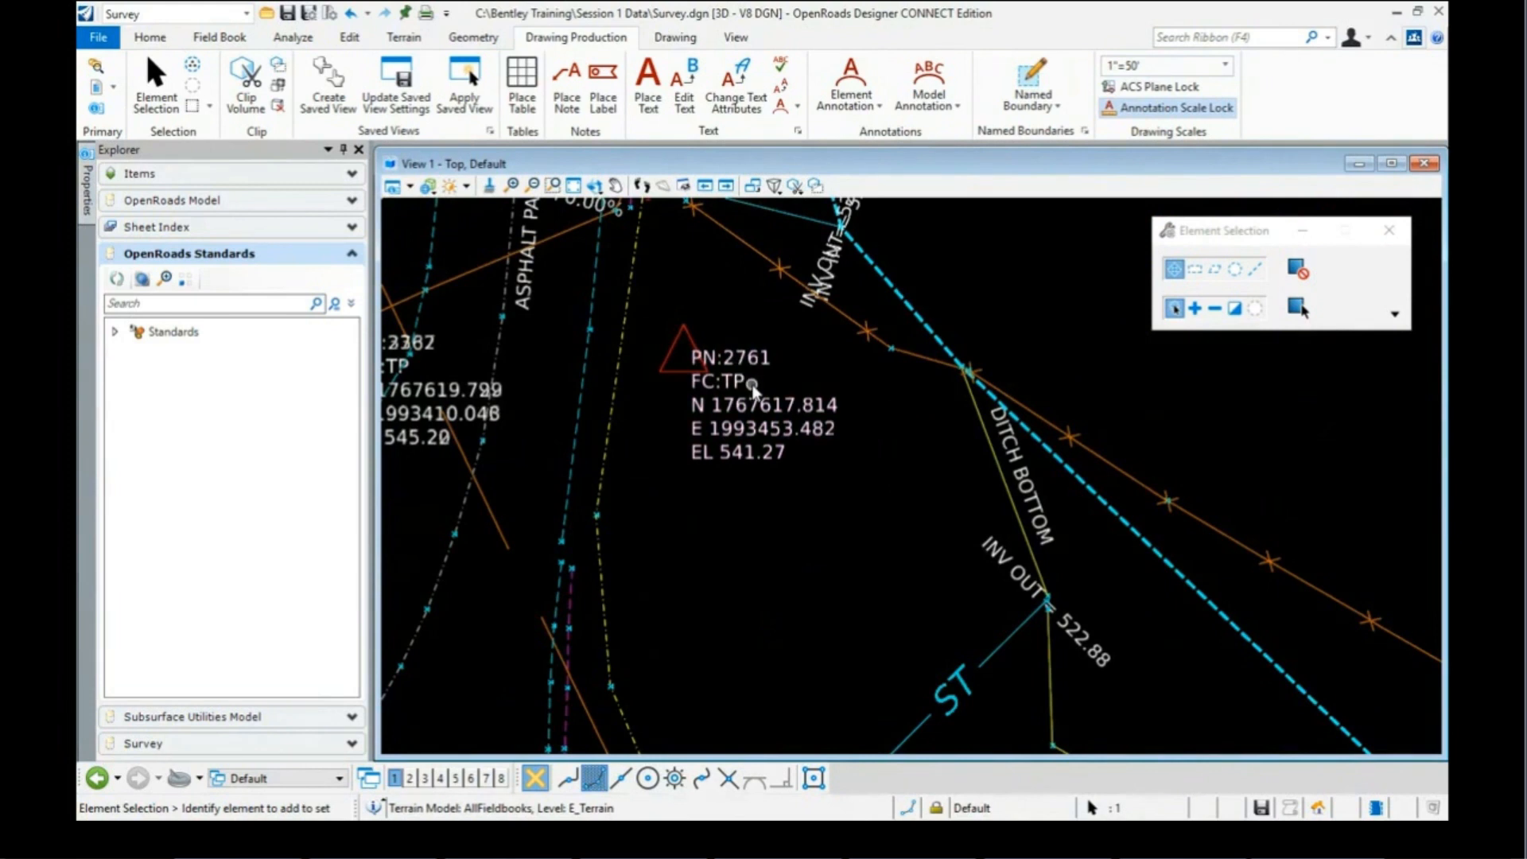
scroll(775, 425, down, 2)
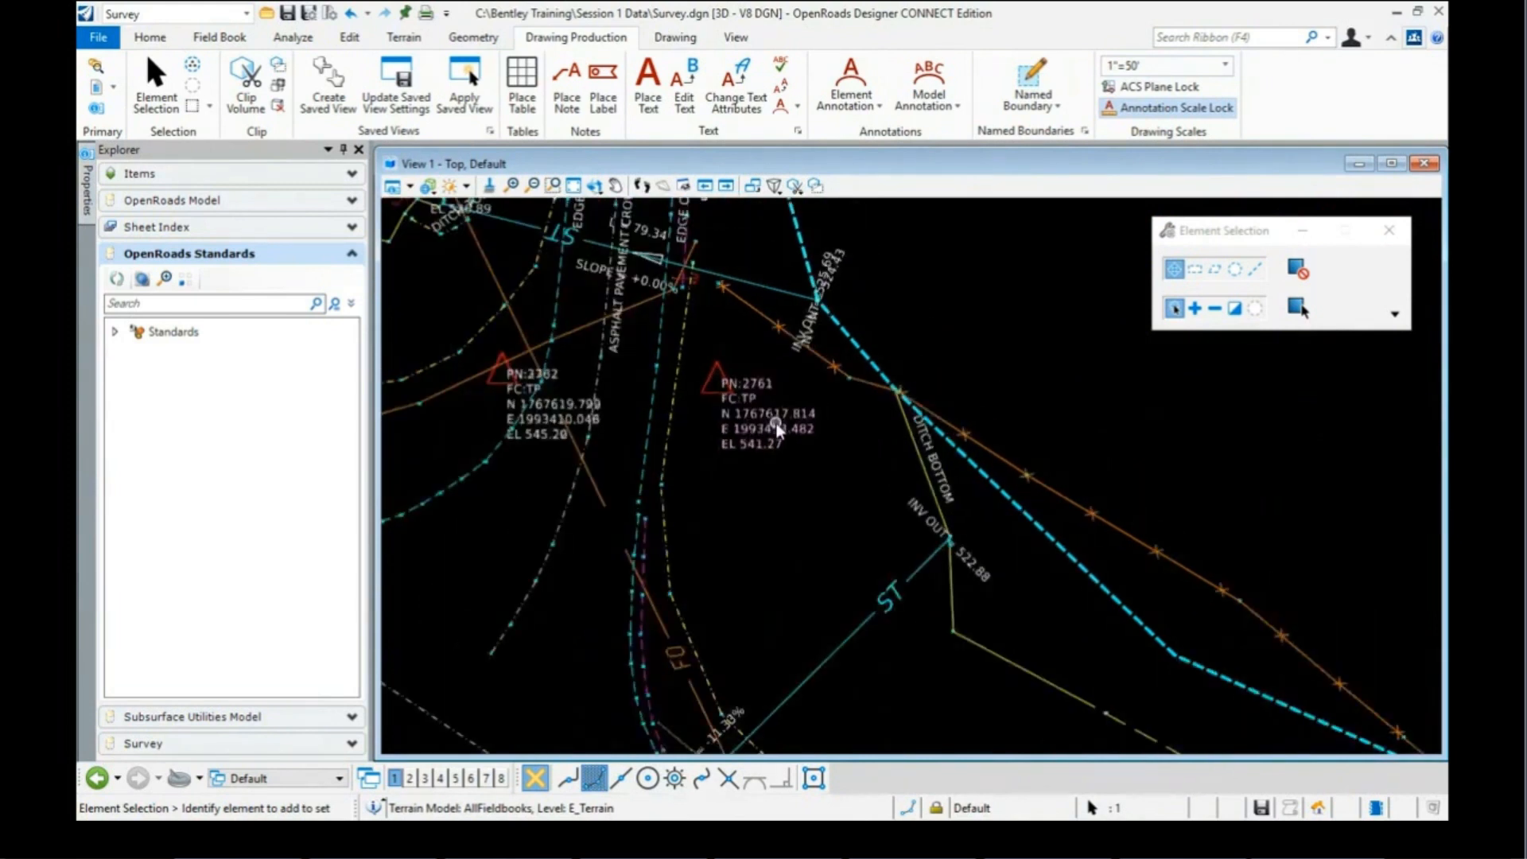
scroll(776, 419, down, 1)
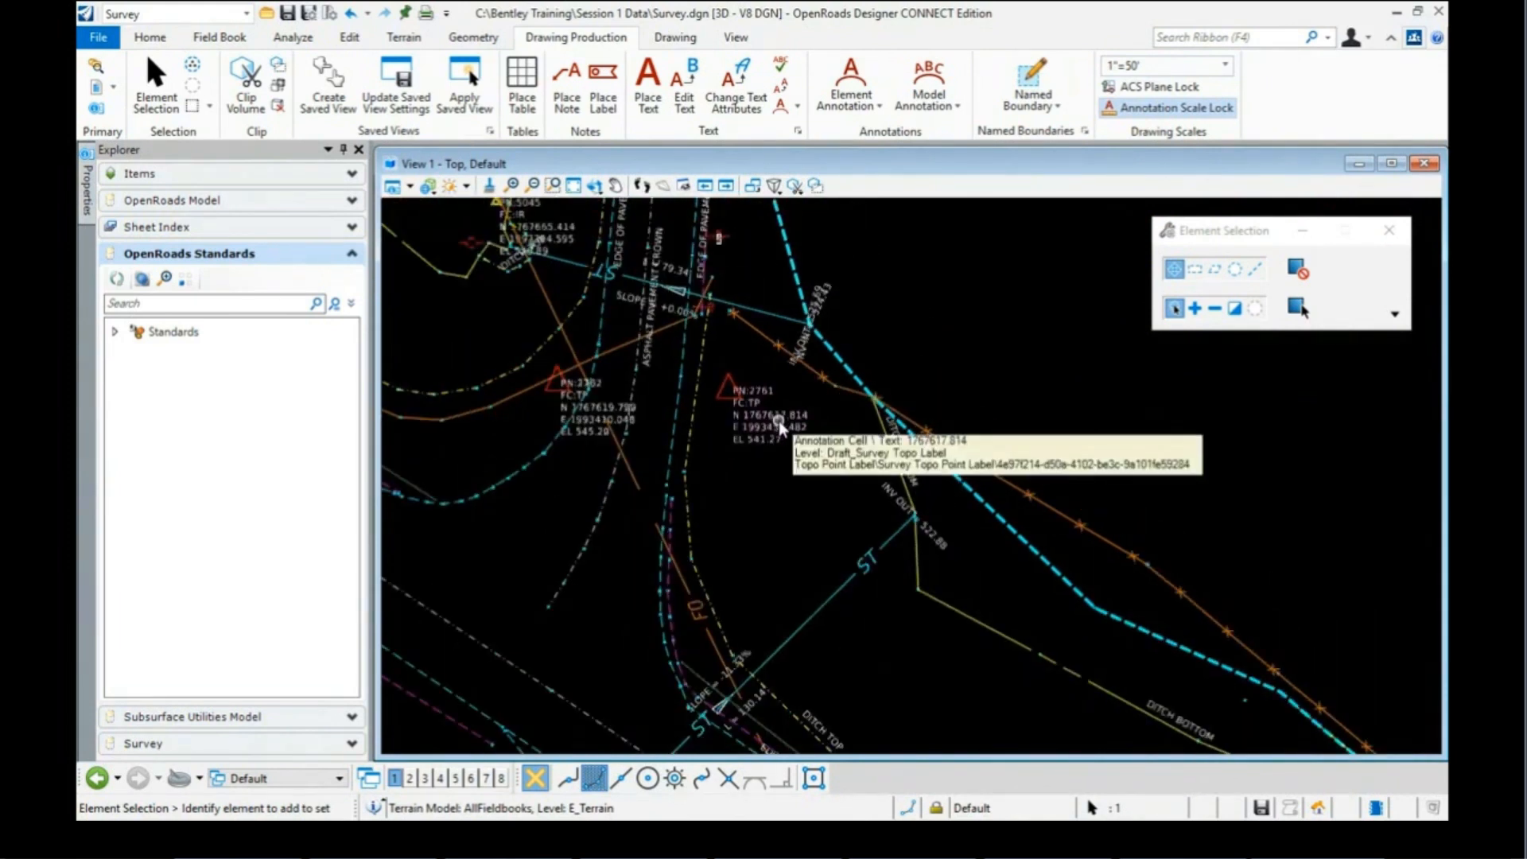
scroll(780, 422, down, 1)
scroll(783, 420, down, 1)
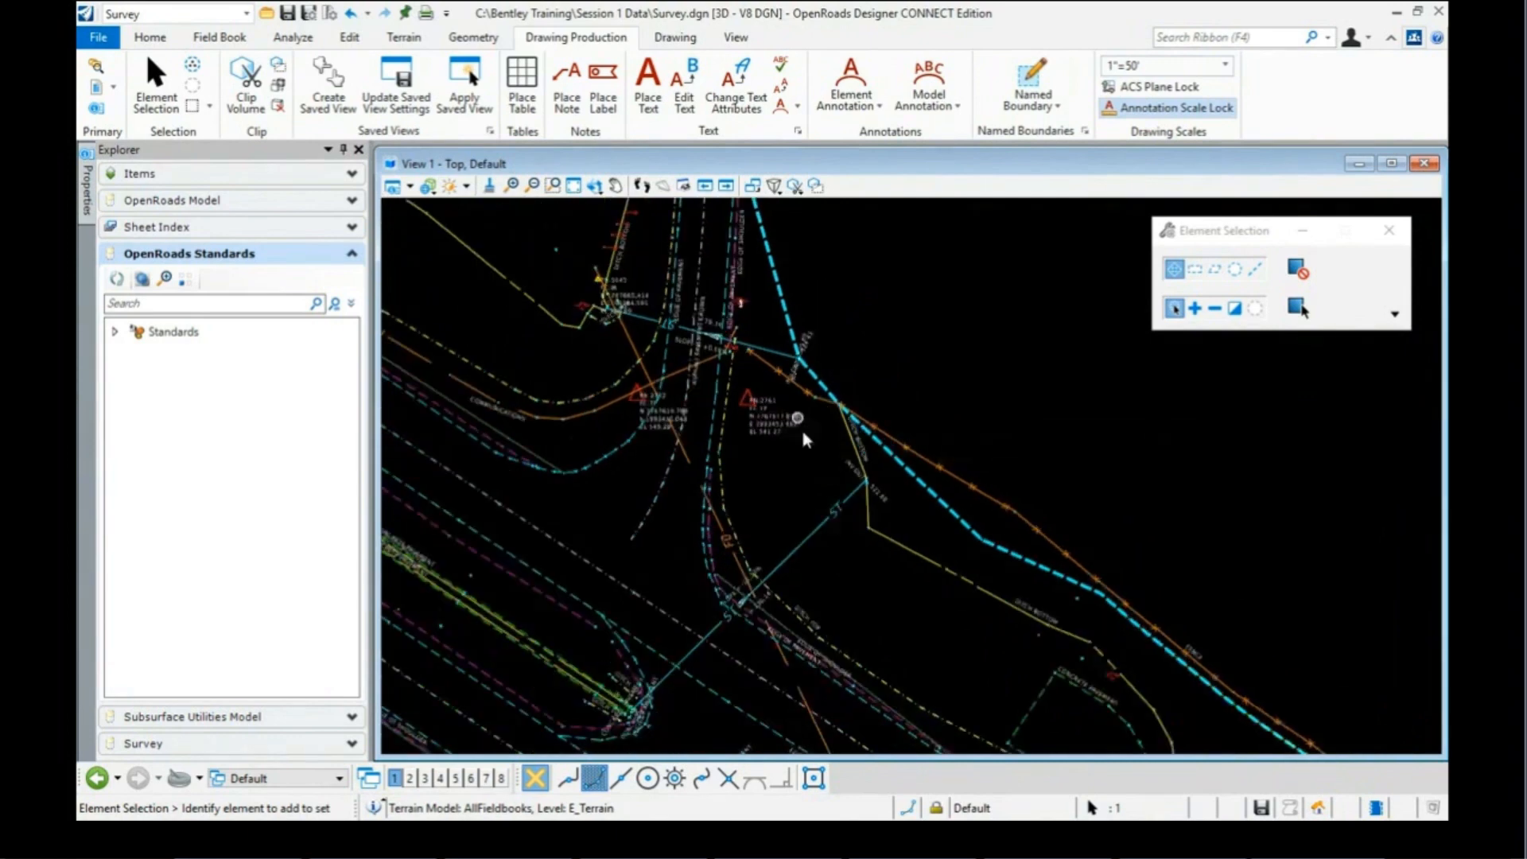
scroll(995, 572, up, 3)
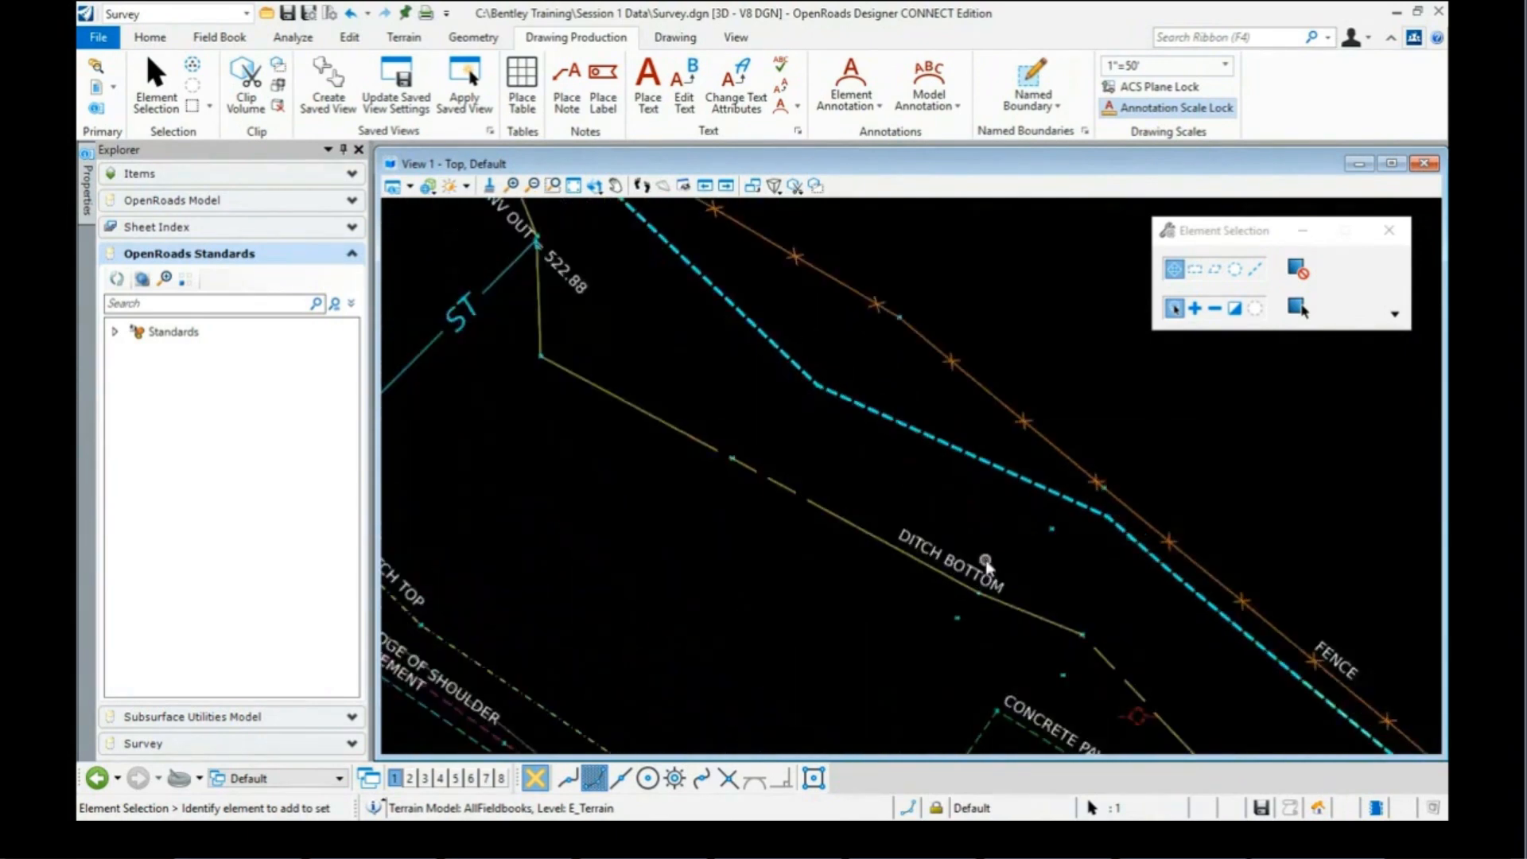
scroll(1055, 690, down, 1)
scroll(1034, 648, up, 1)
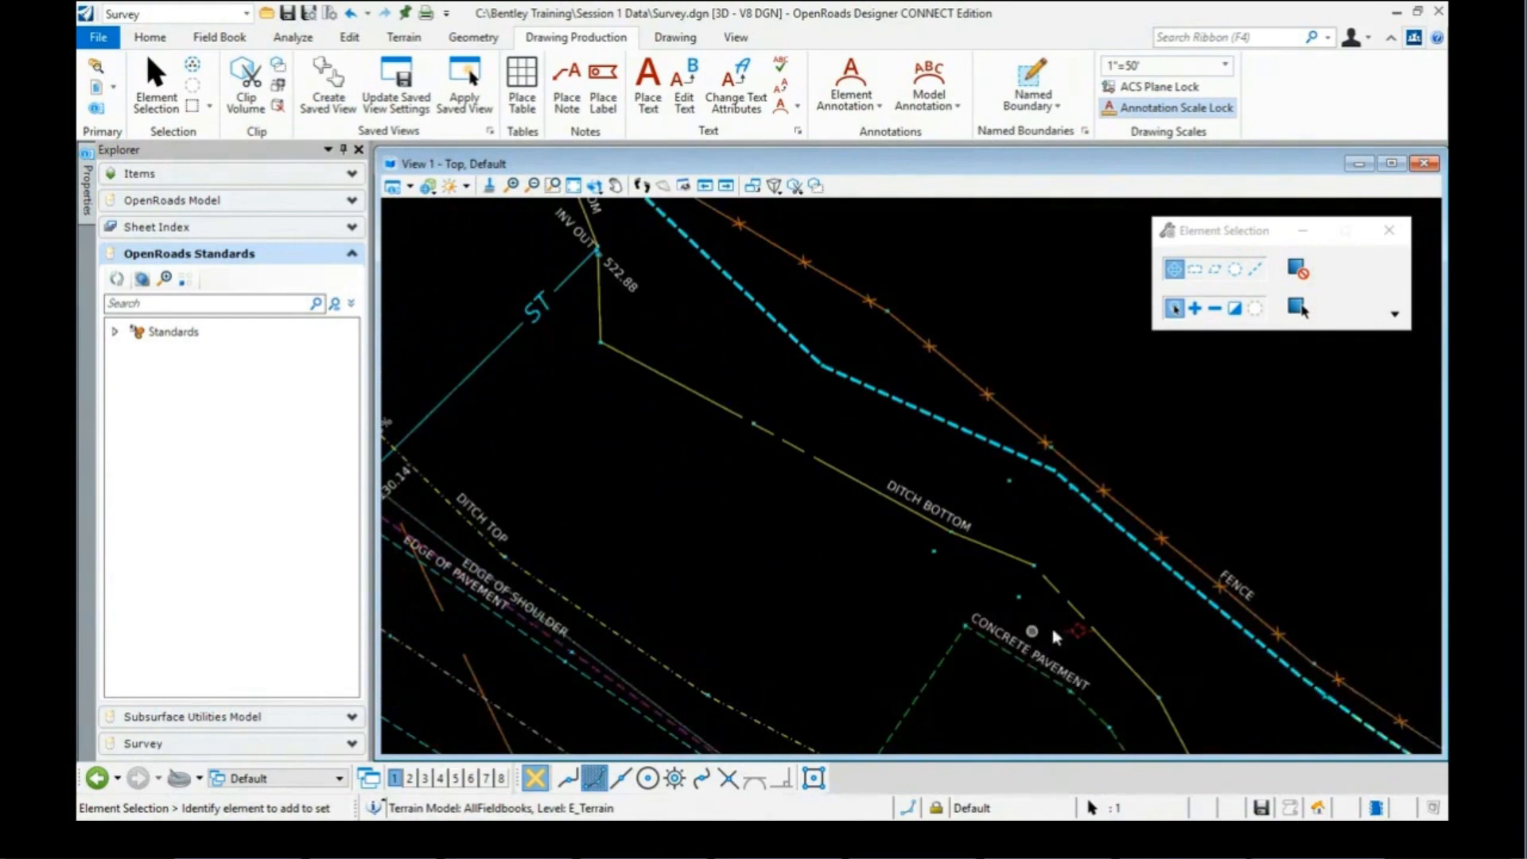
scroll(1252, 590, down, 2)
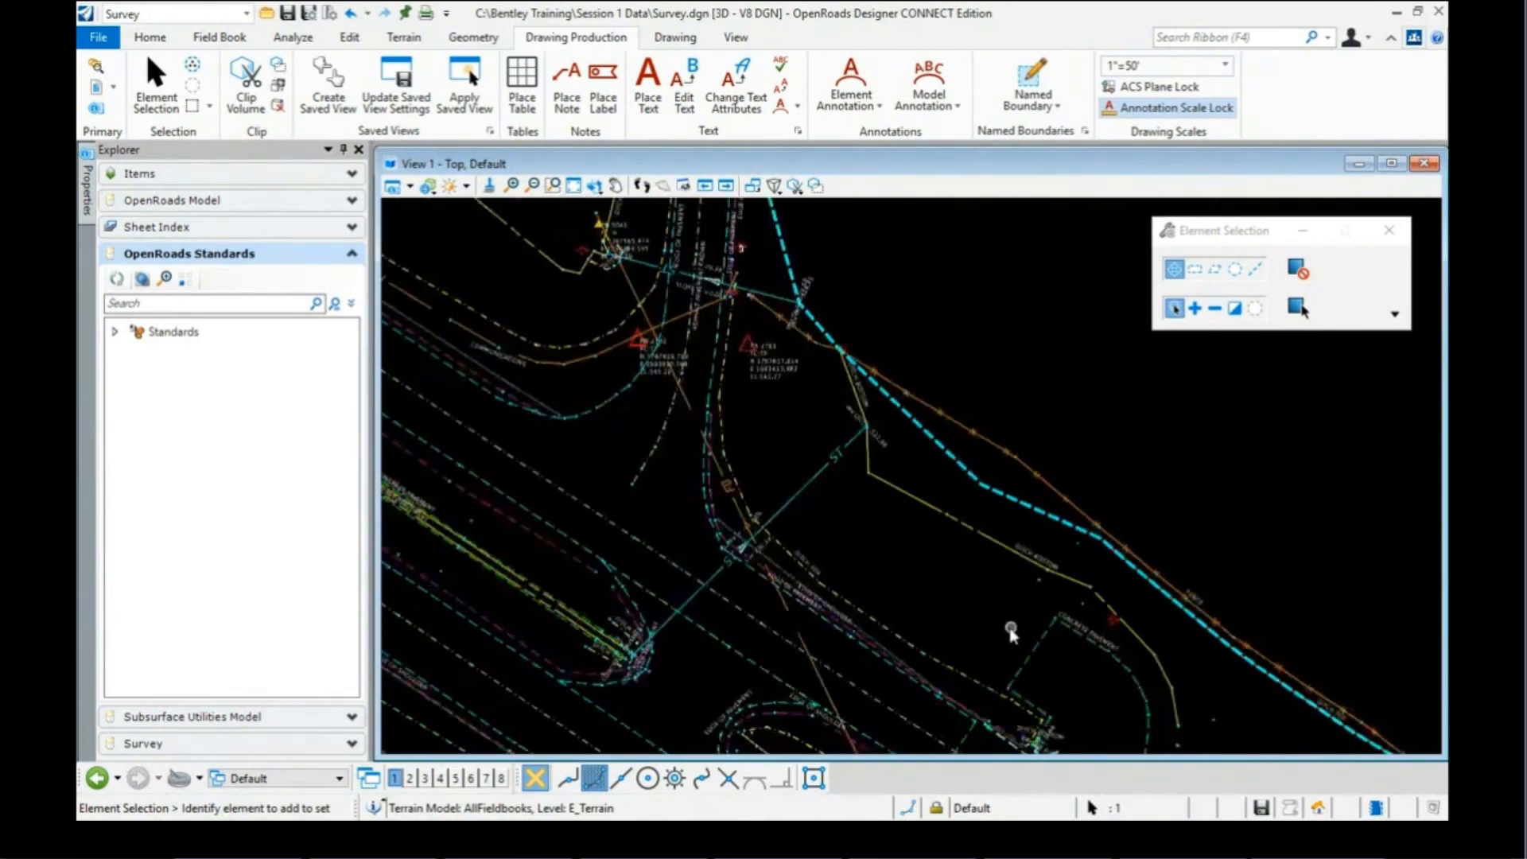
scroll(854, 606, up, 1)
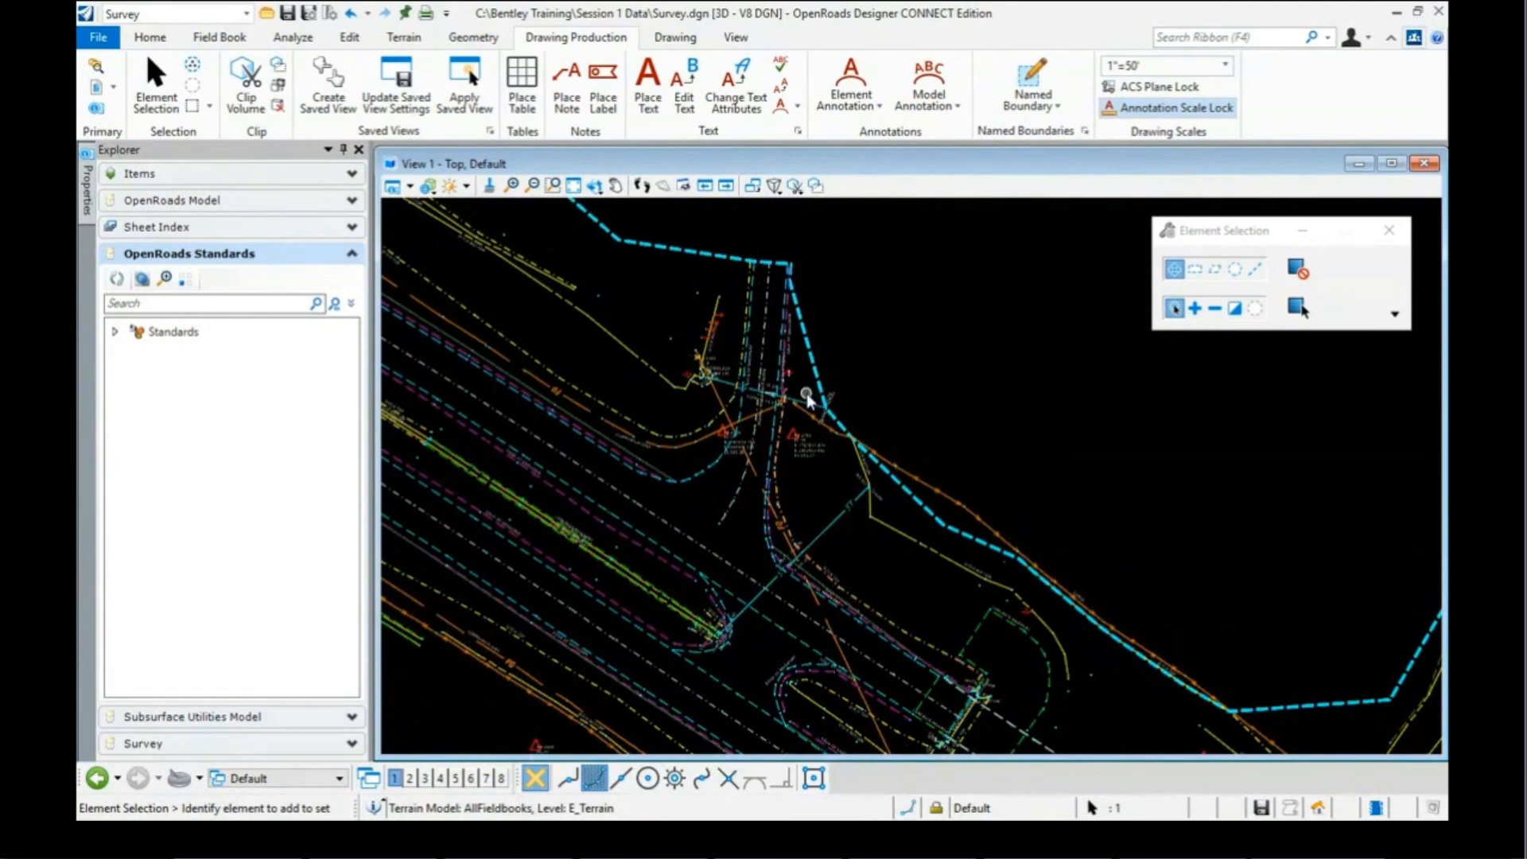
scroll(803, 397, up, 2)
scroll(740, 379, up, 2)
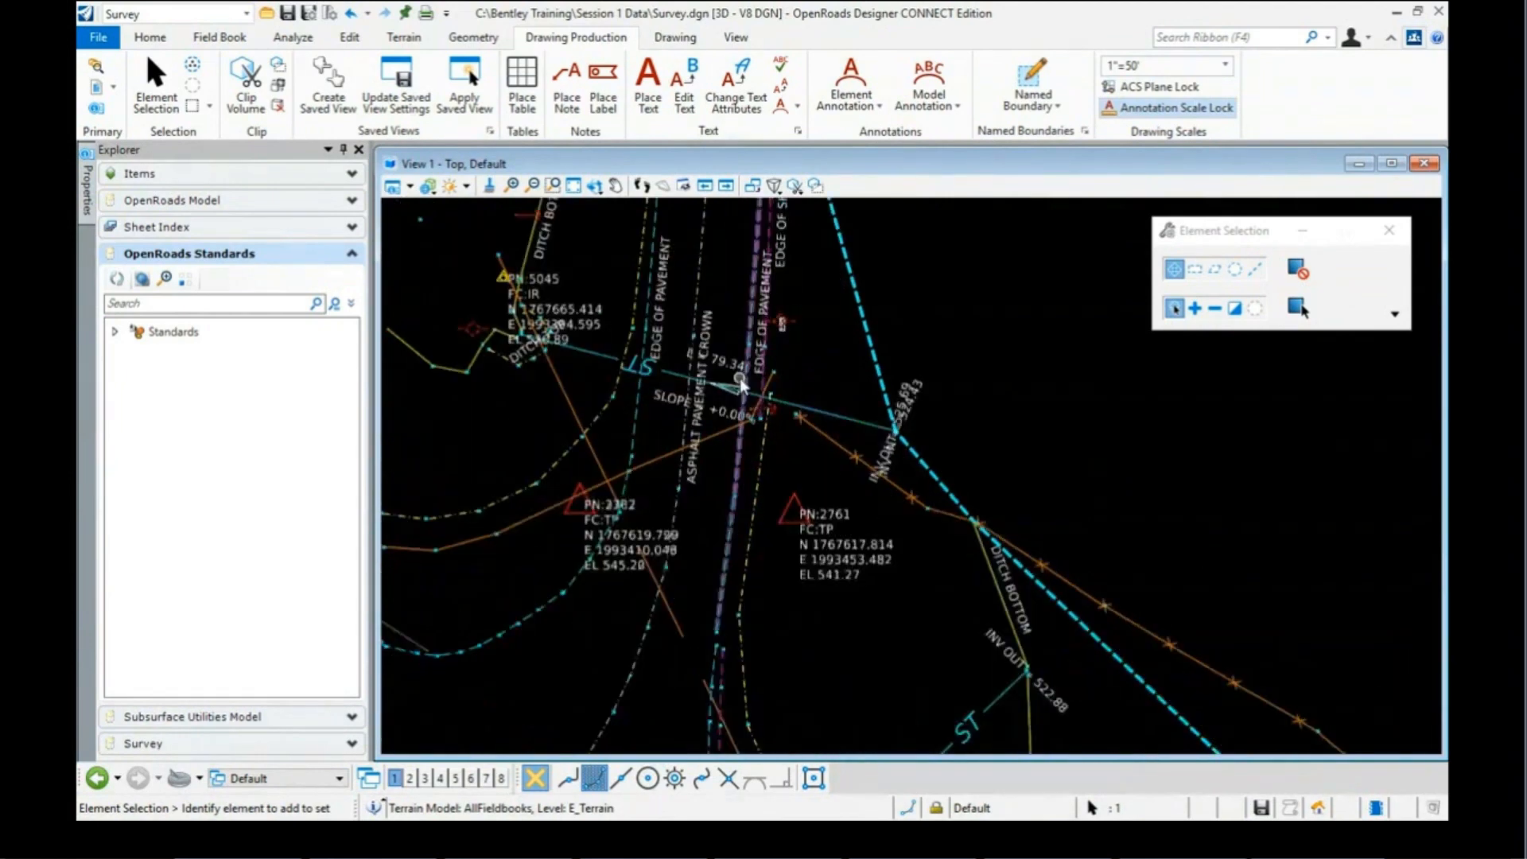
scroll(739, 379, up, 2)
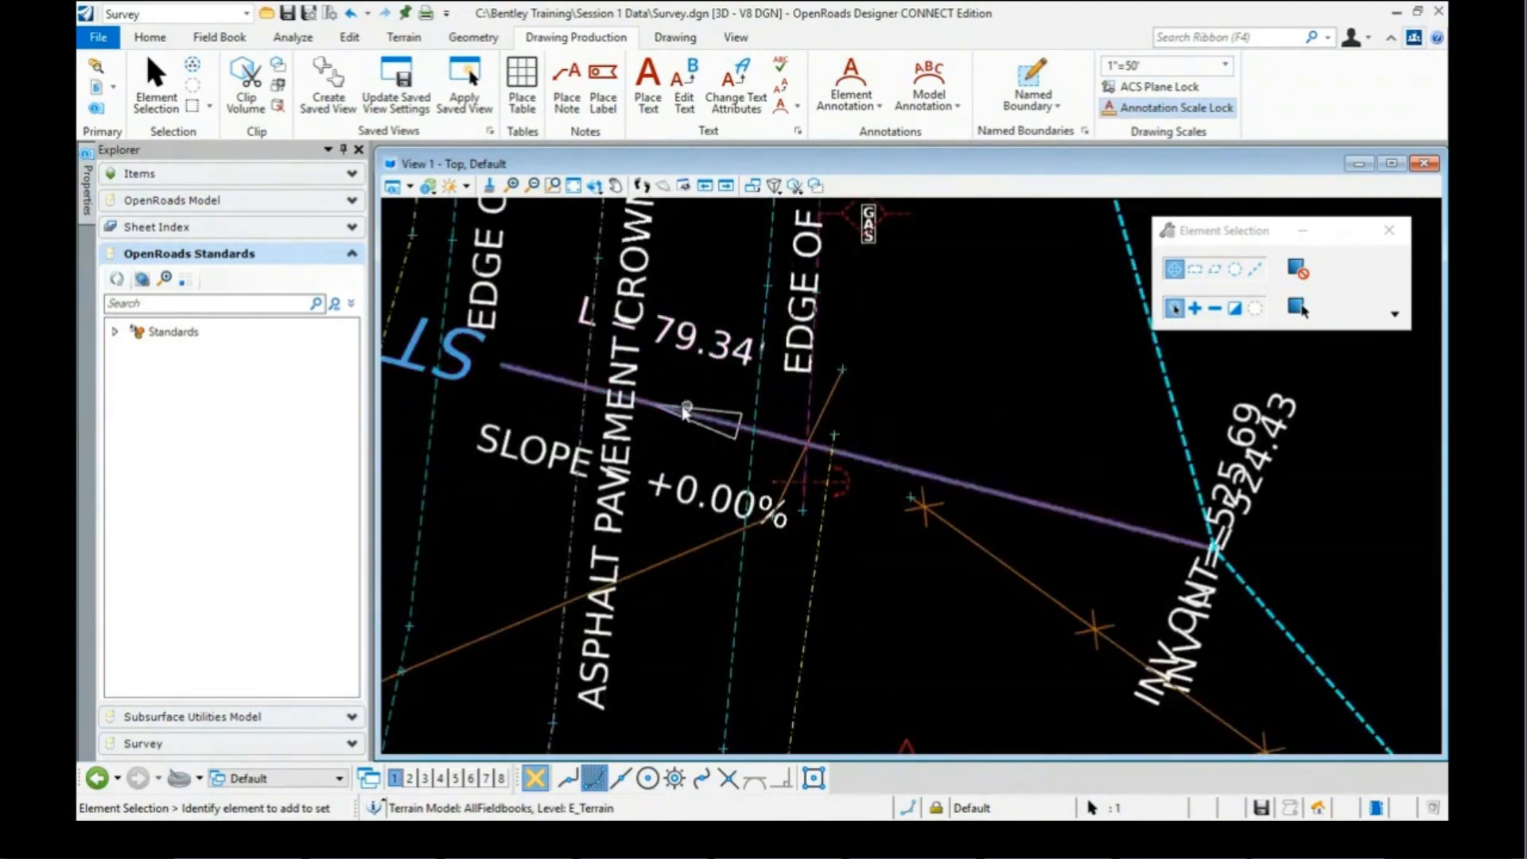
scroll(1007, 433, down, 1)
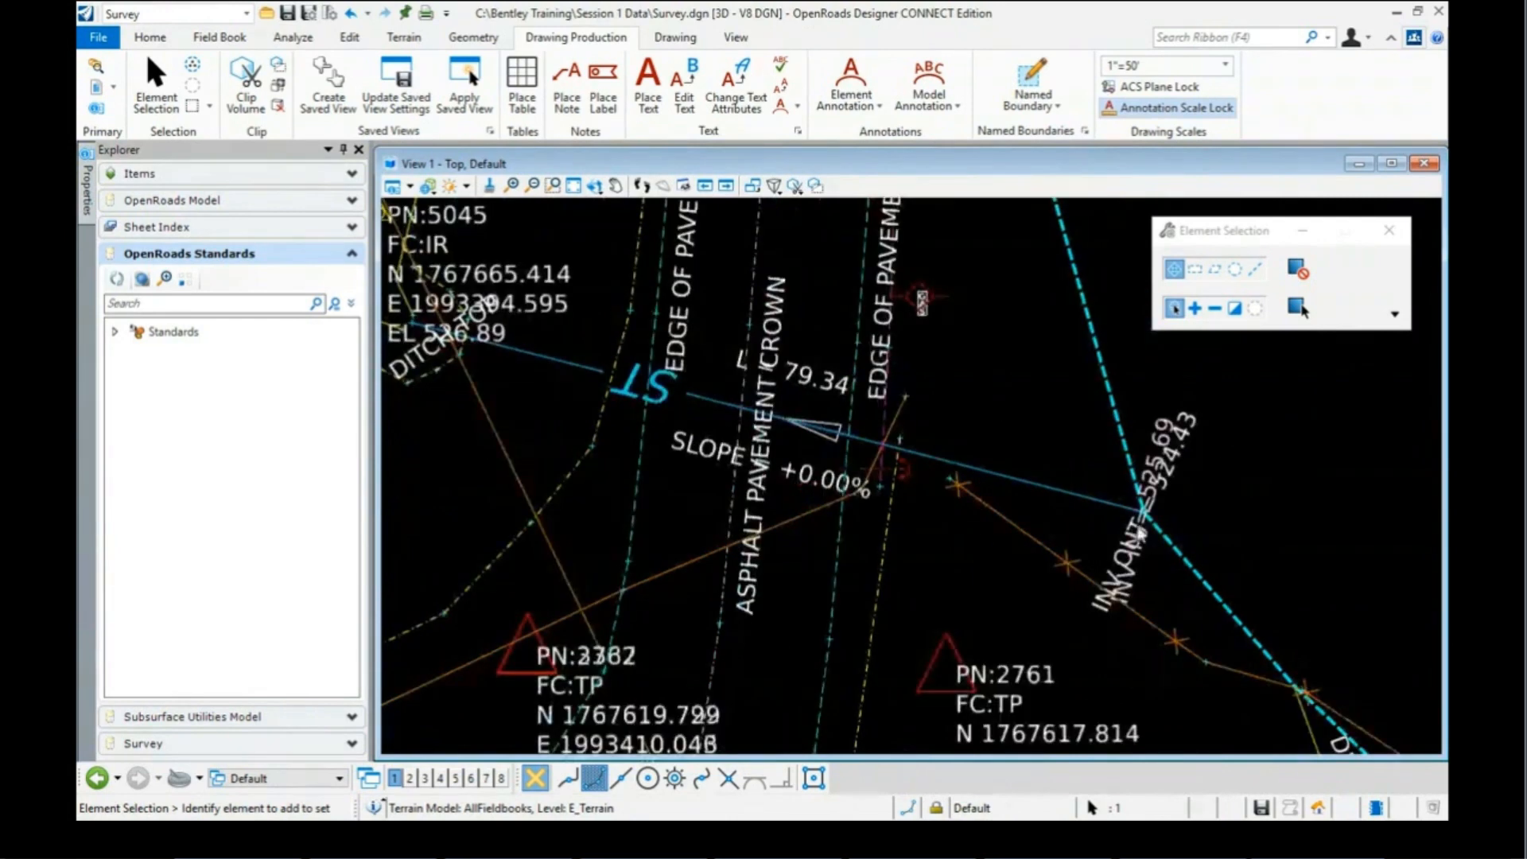
scroll(1106, 499, down, 2)
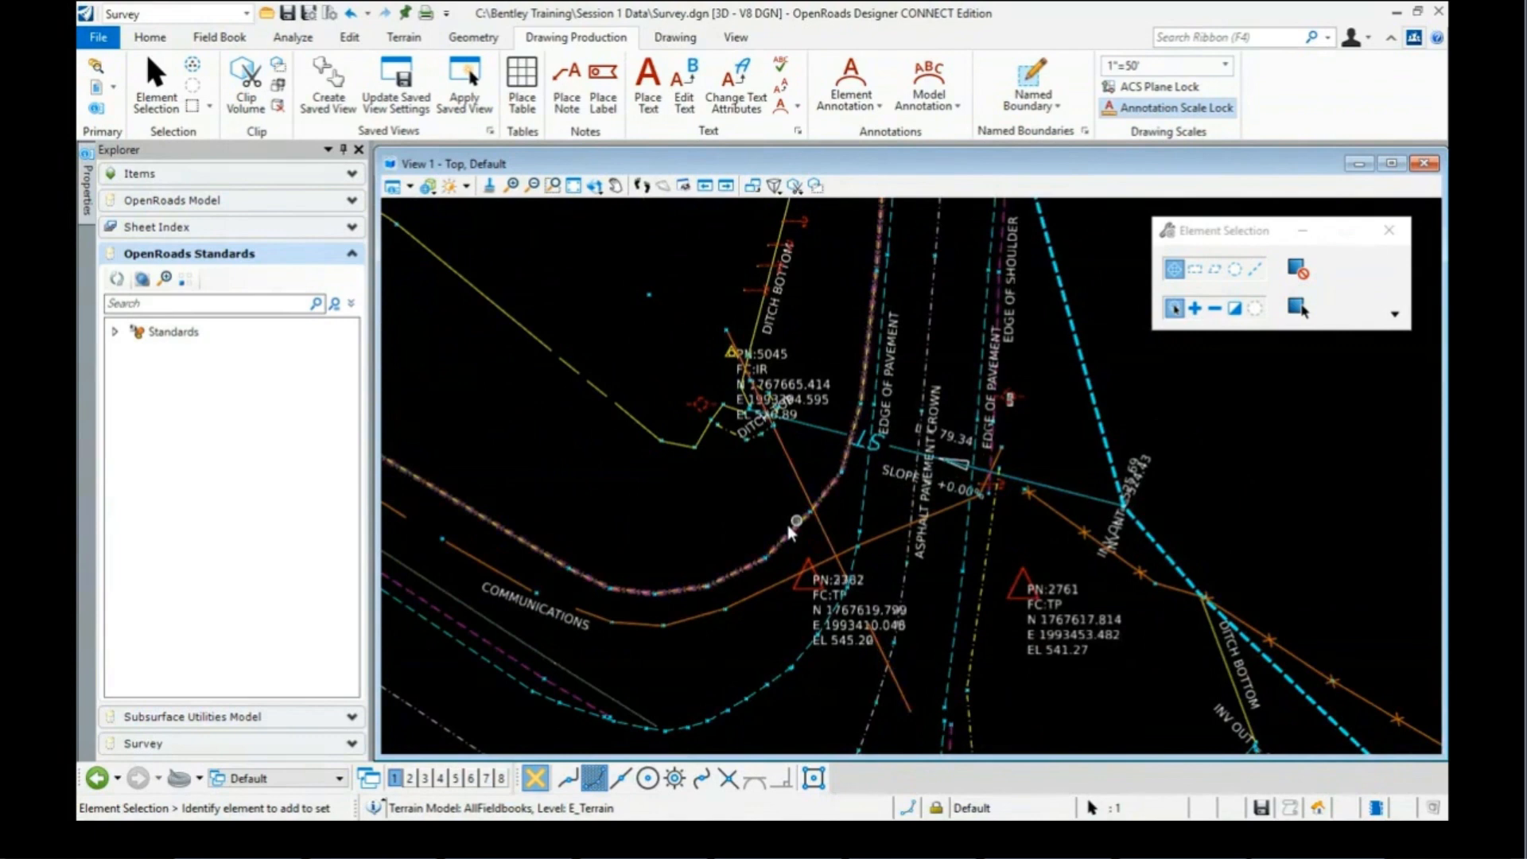
scroll(791, 531, down, 3)
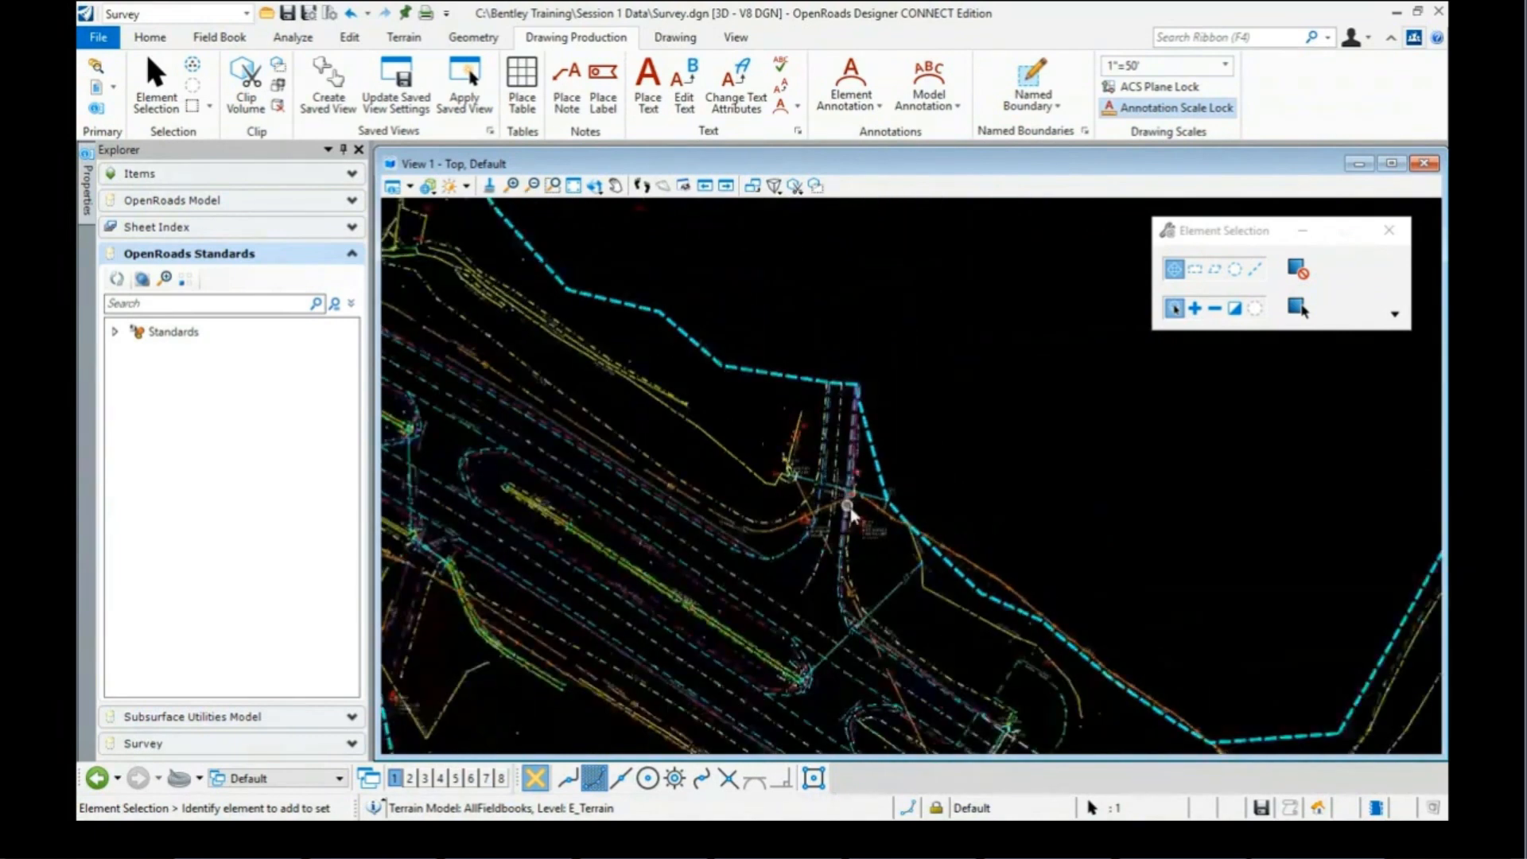
scroll(849, 509, up, 2)
scroll(854, 511, up, 4)
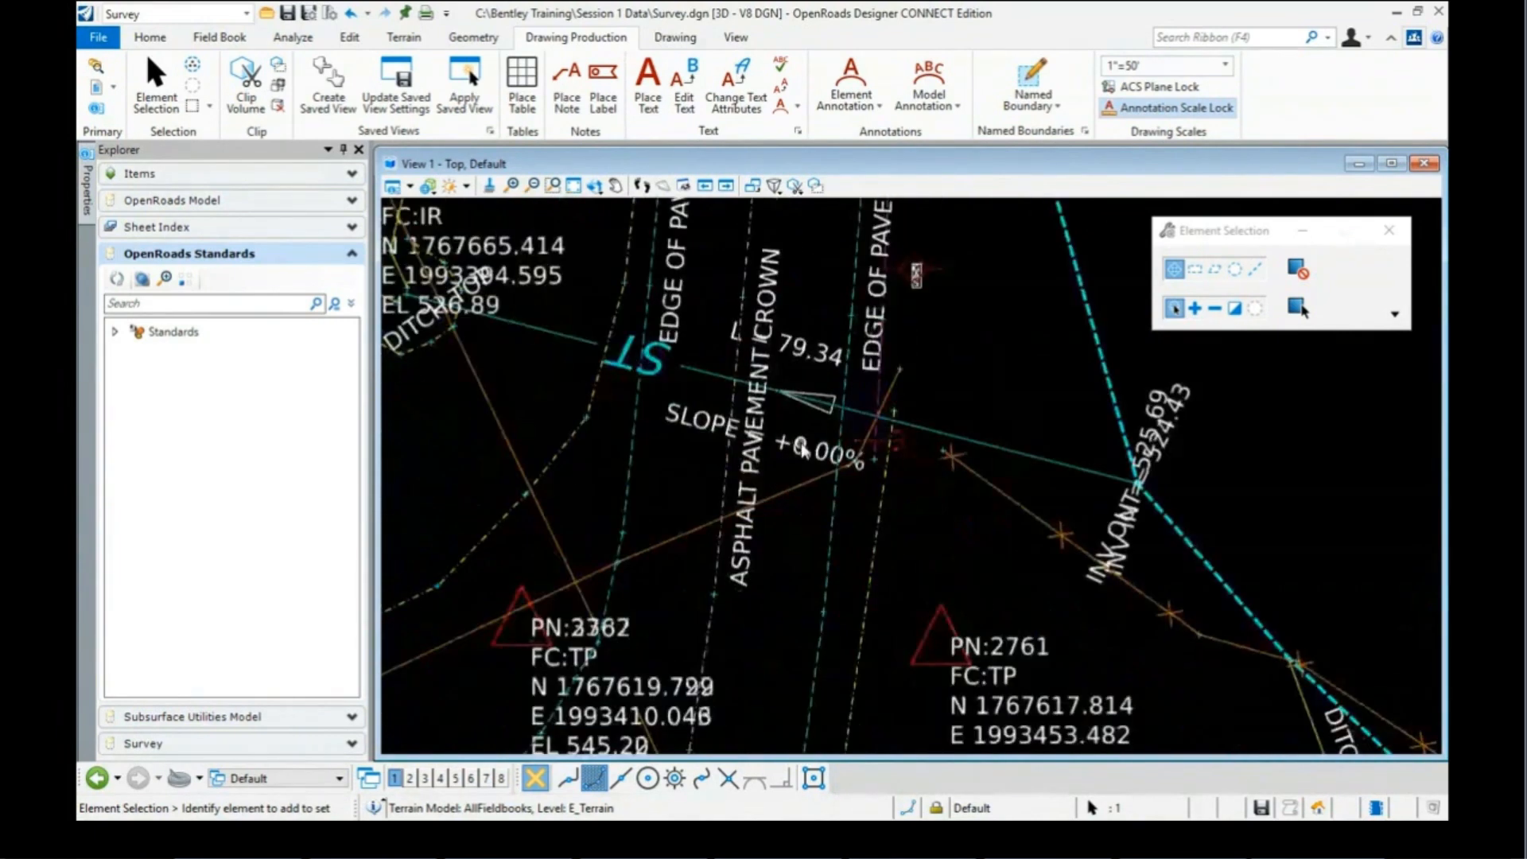
scroll(801, 451, down, 5)
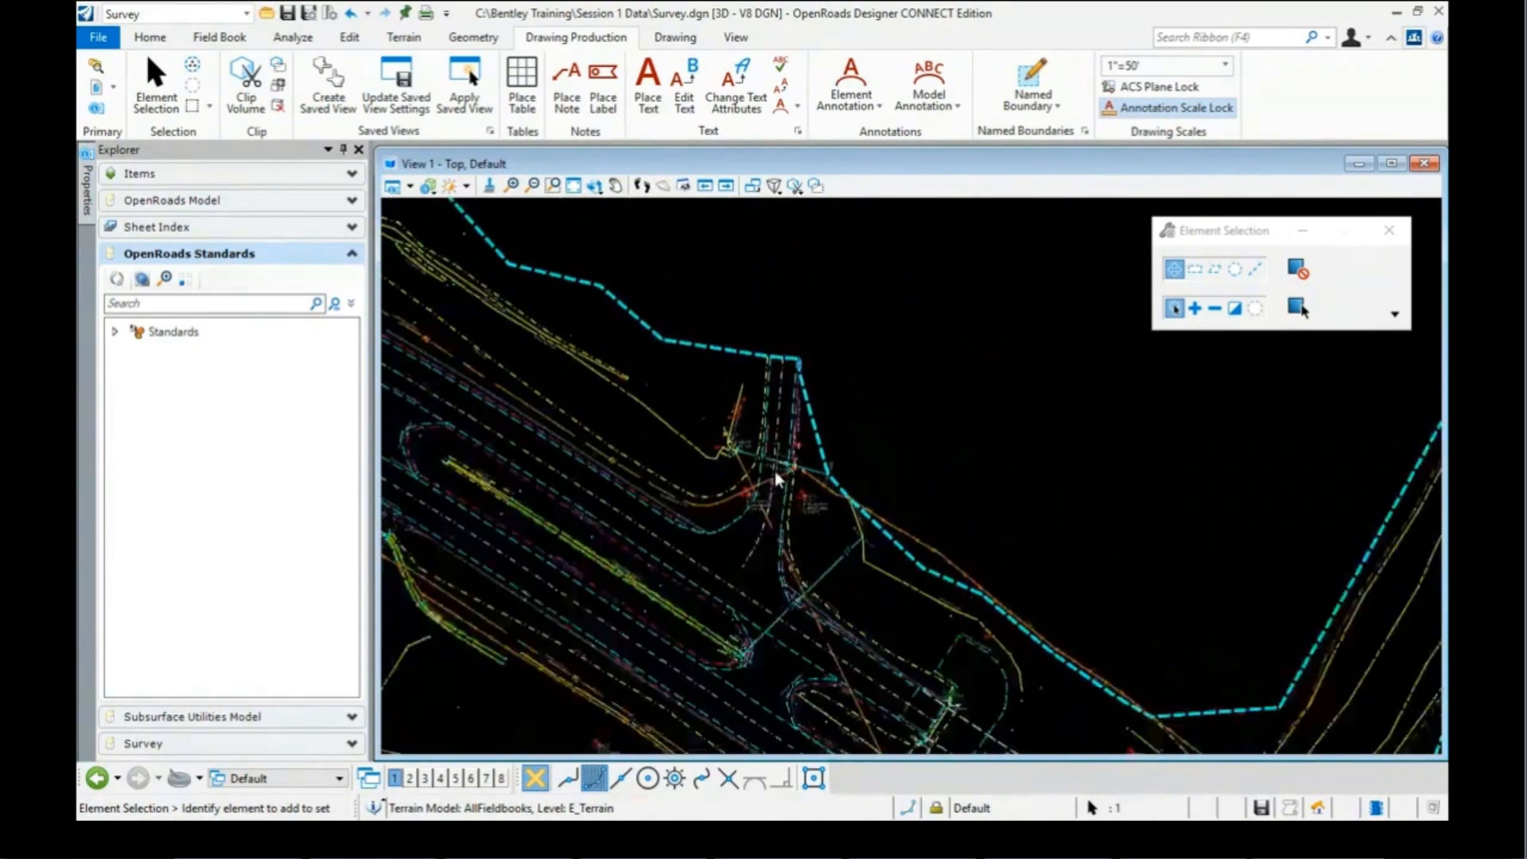
scroll(621, 517, up, 5)
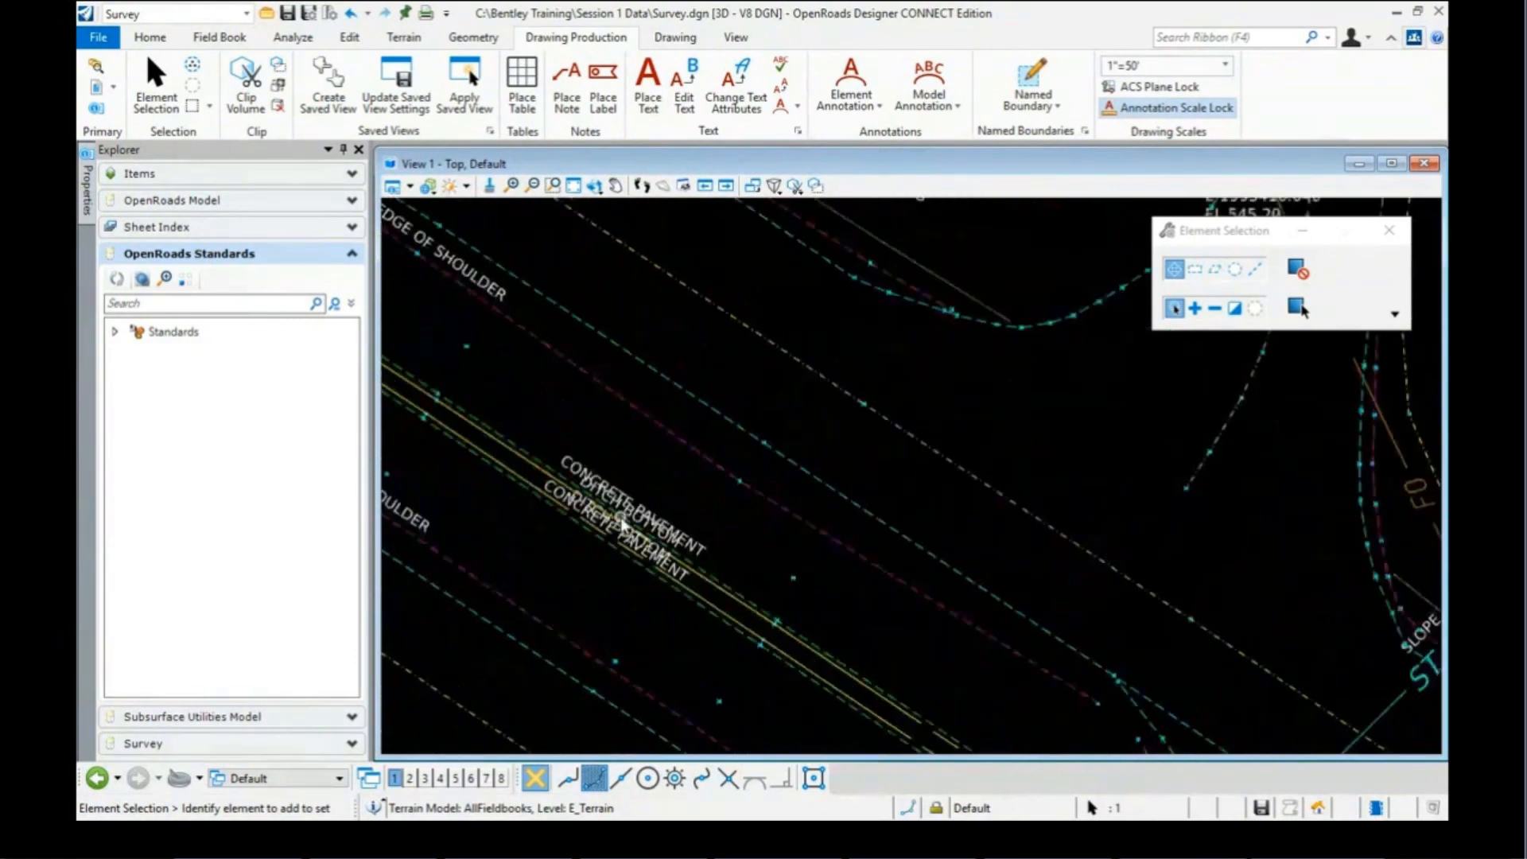
scroll(835, 518, down, 5)
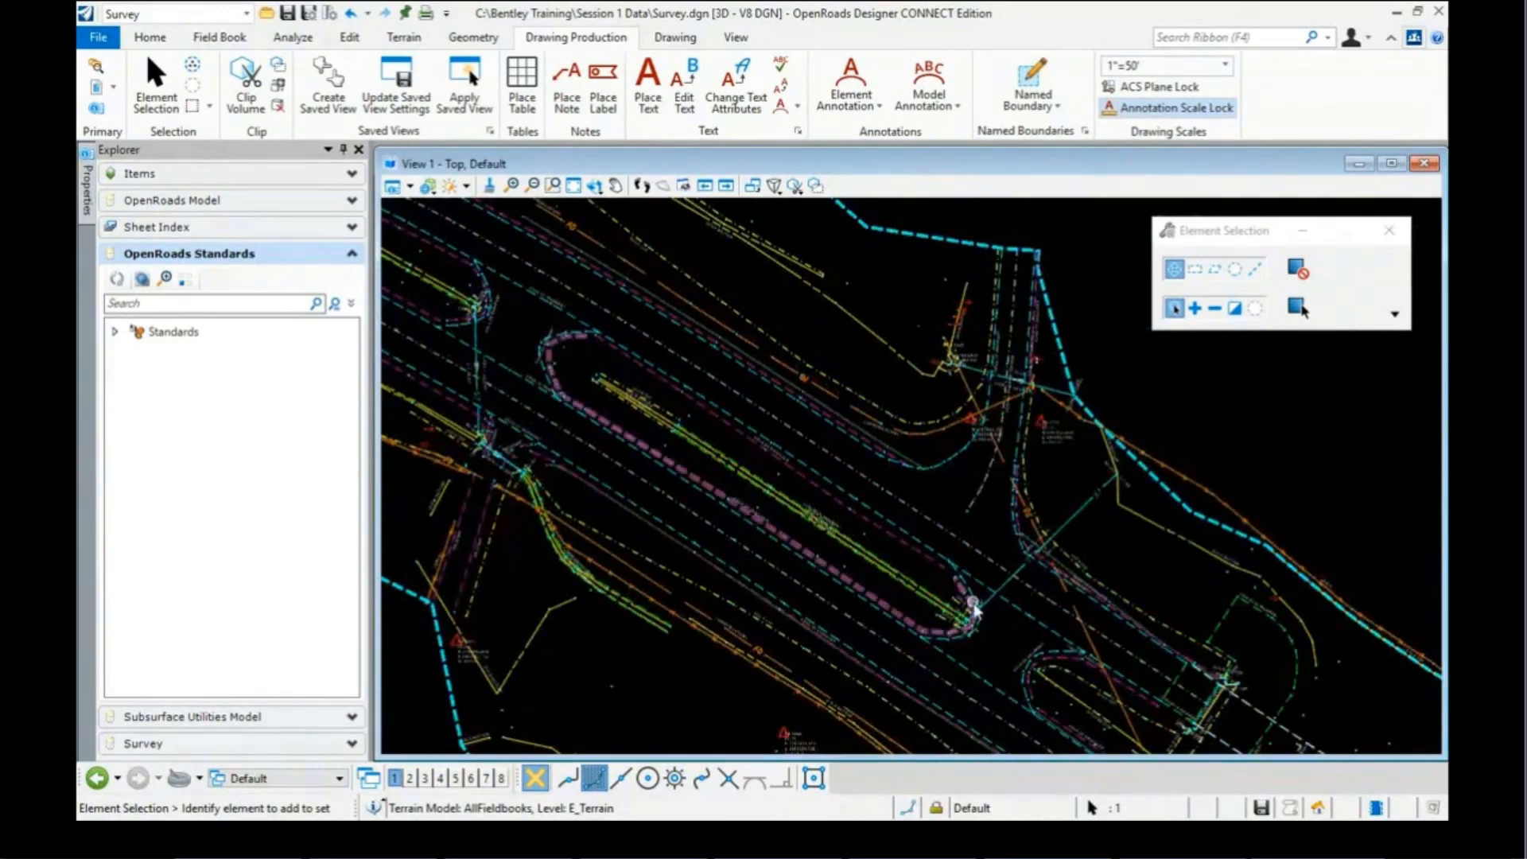
scroll(973, 609, up, 2)
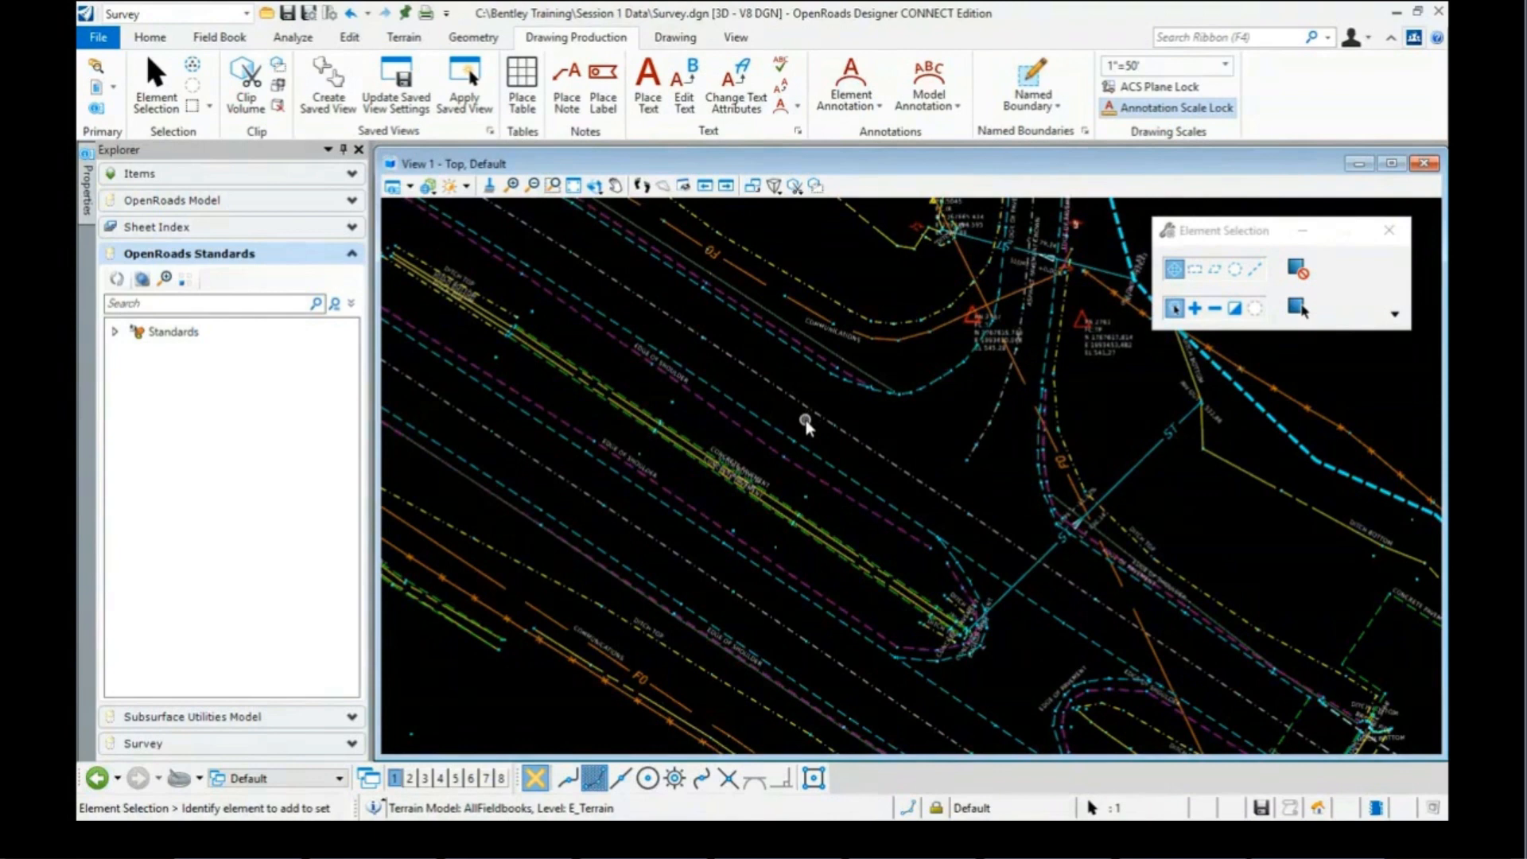
scroll(803, 421, down, 1)
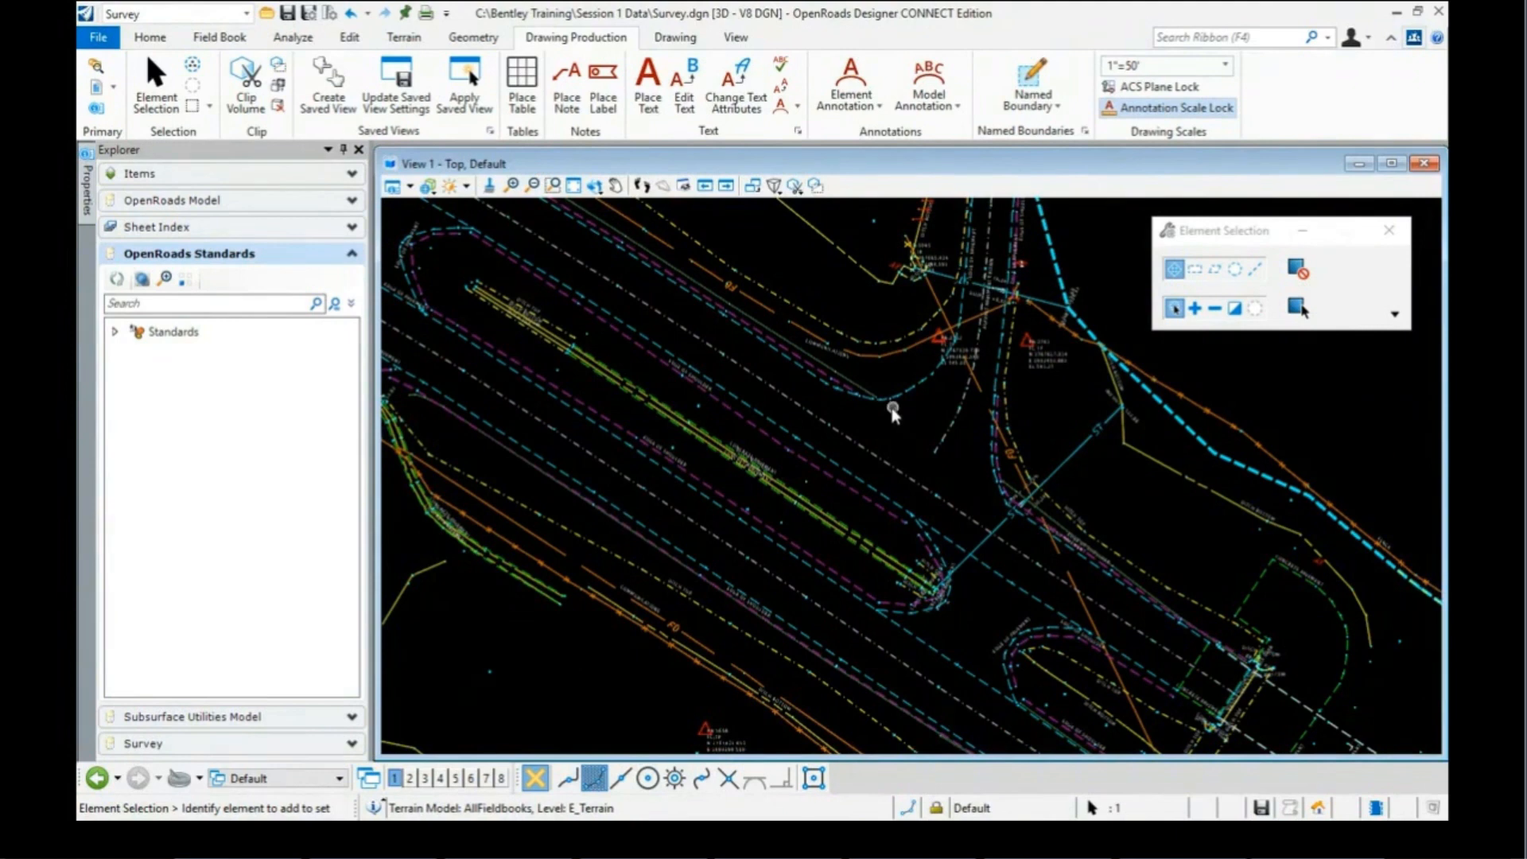
scroll(738, 422, down, 4)
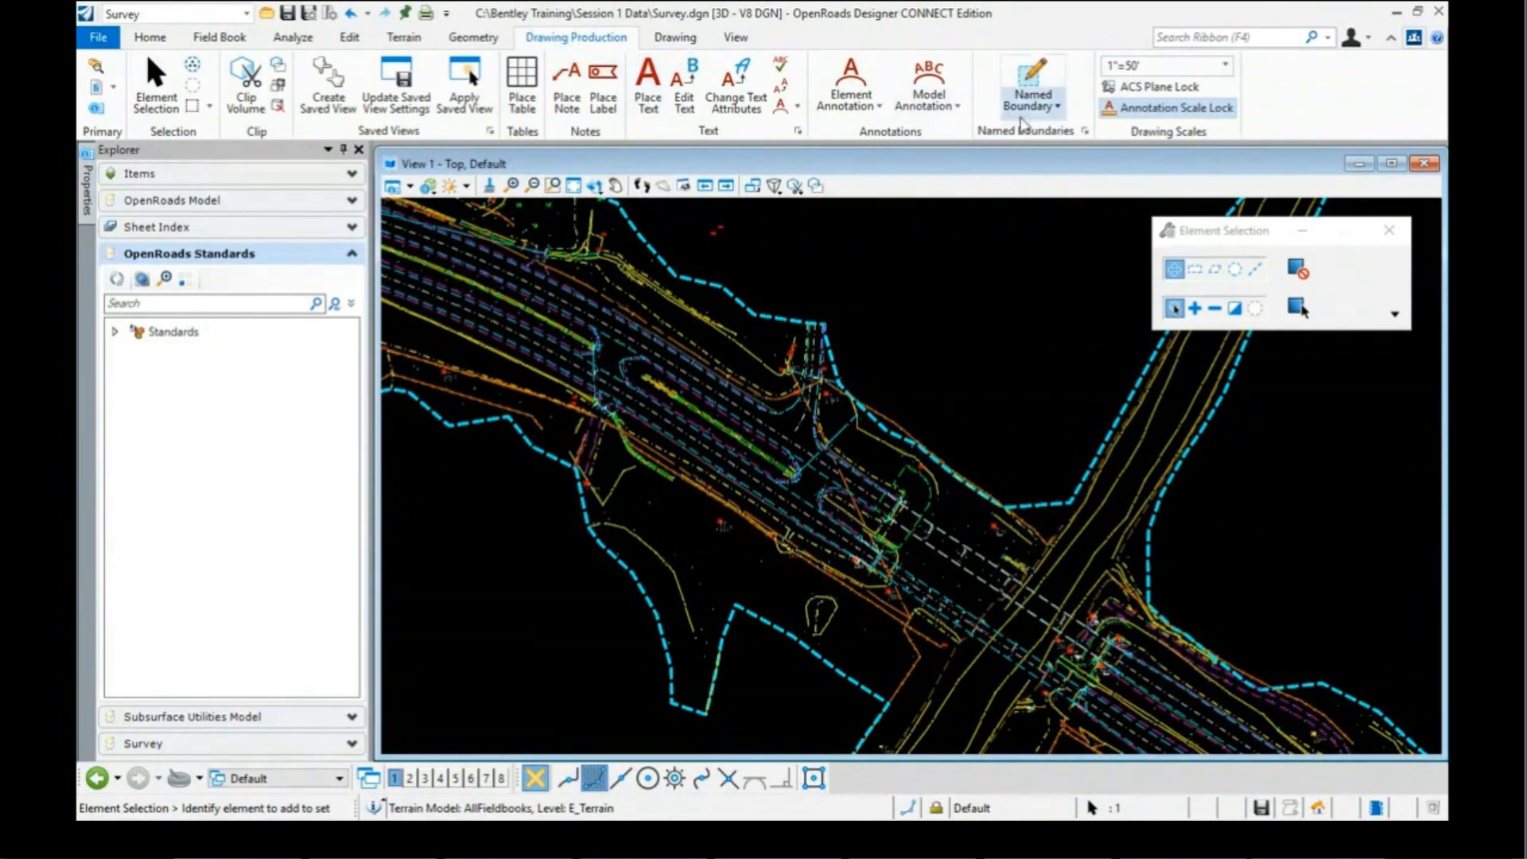
Step: Place an ANSI D_PLAN named boundary at 1"=50' over the intersection and create its drawing
click(1032, 82)
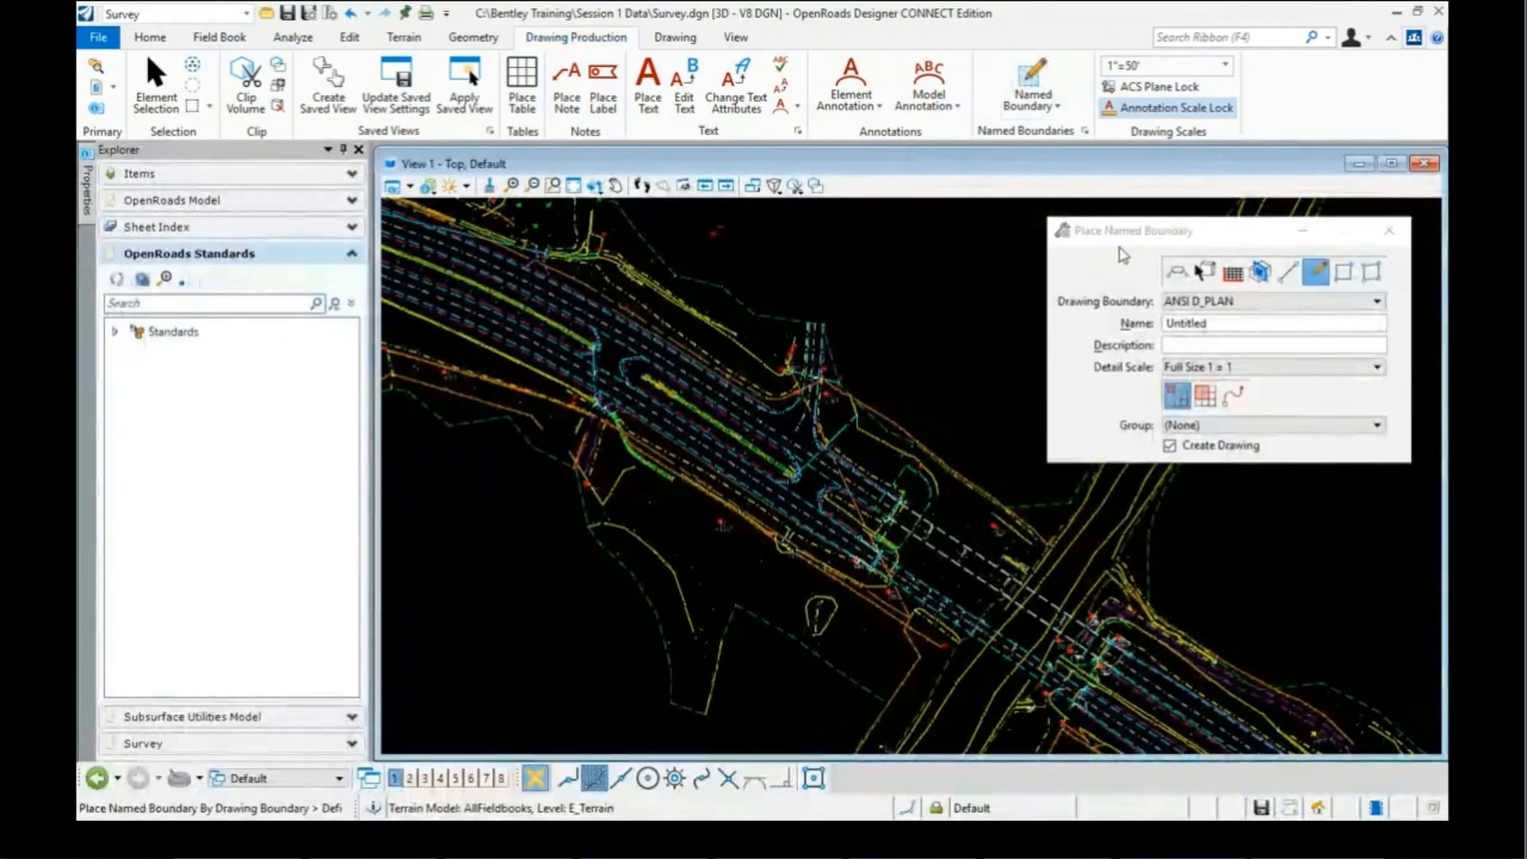
click(1204, 273)
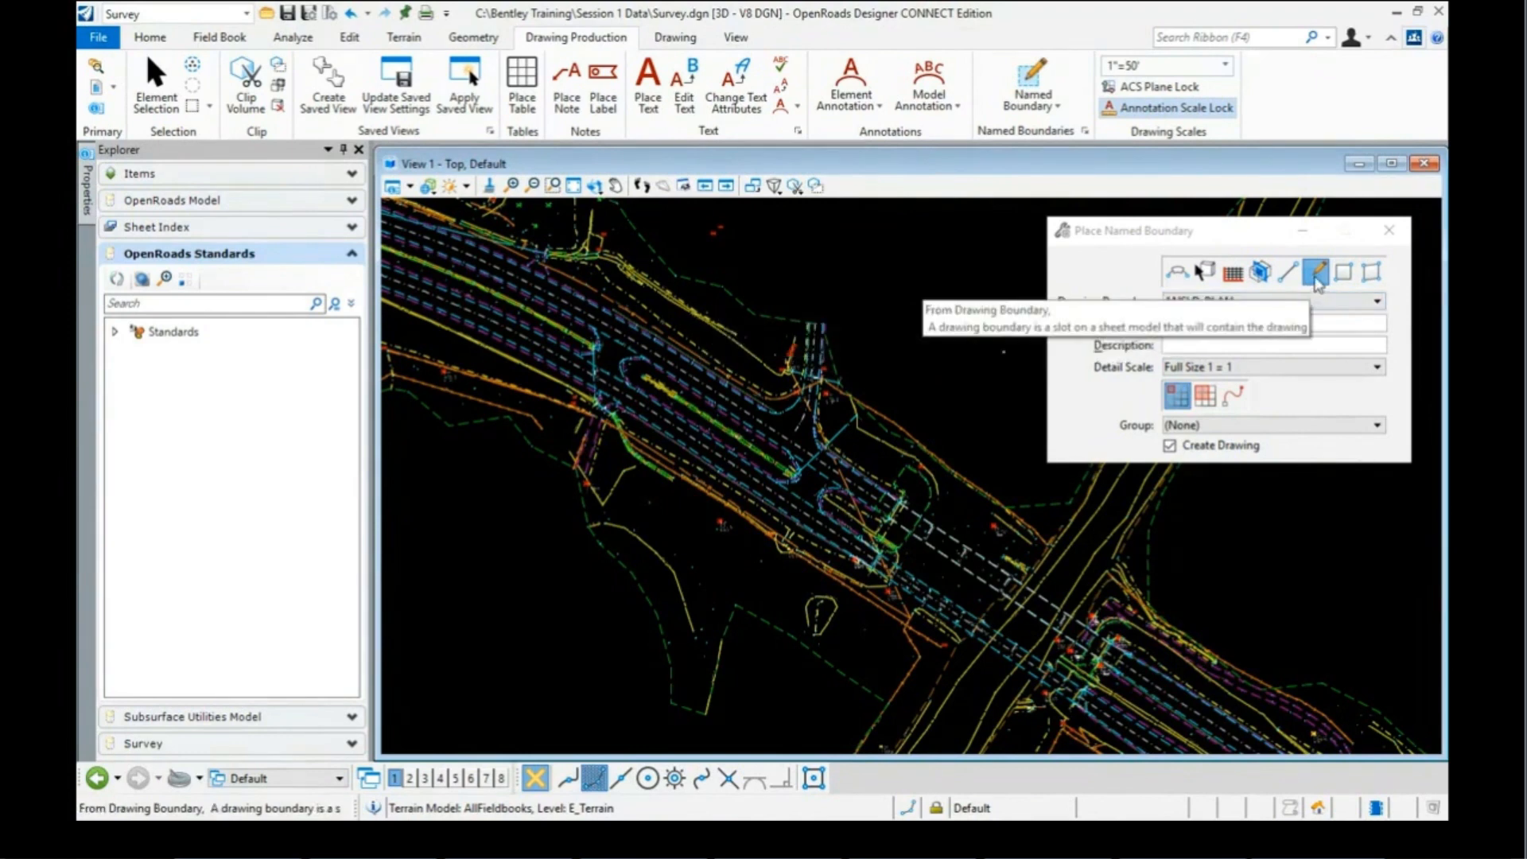
click(1193, 368)
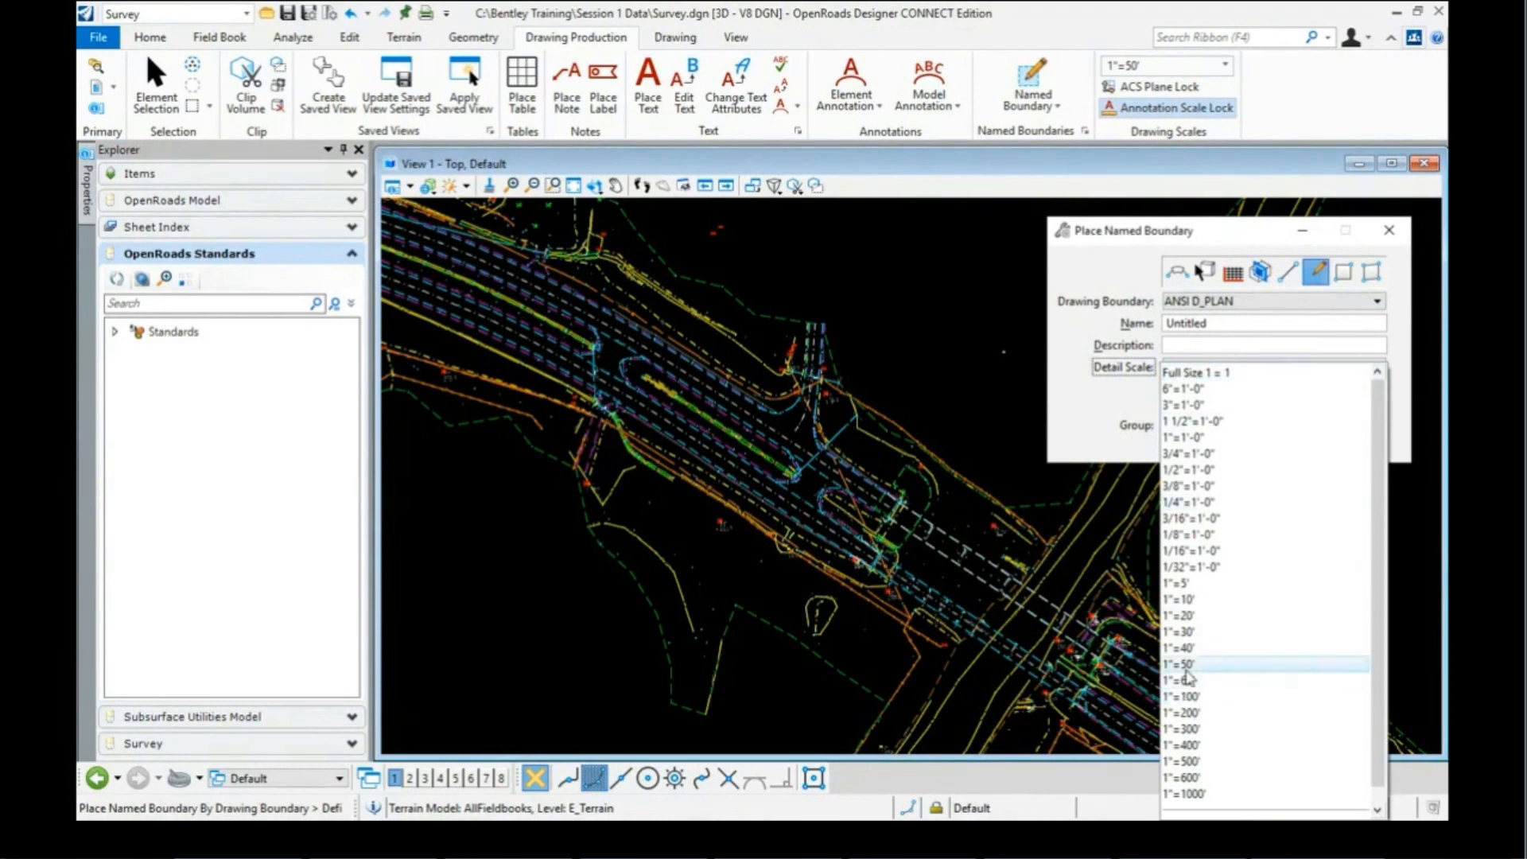
click(1185, 667)
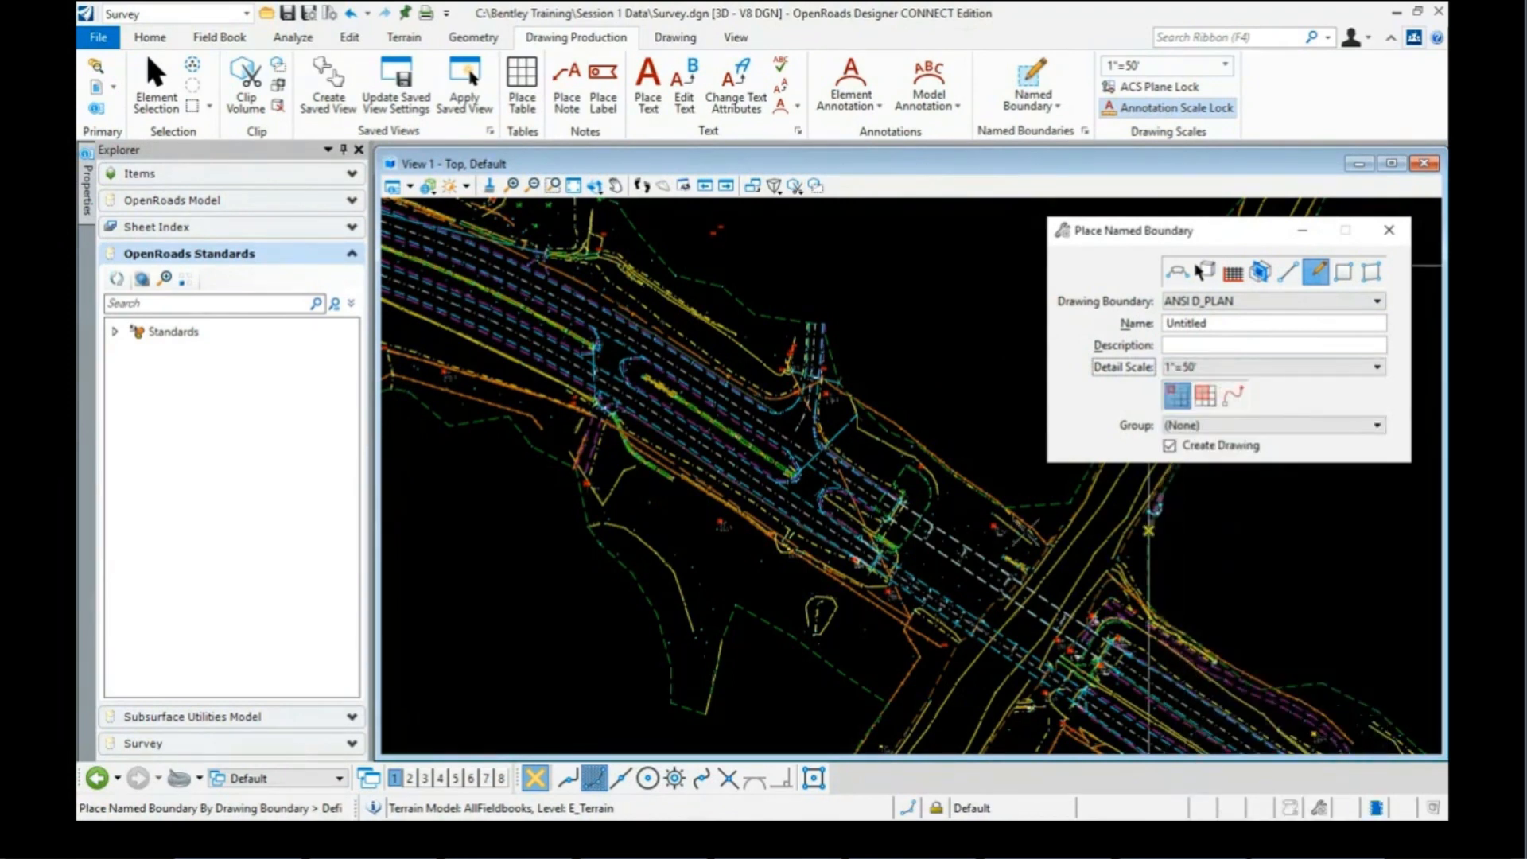
scroll(699, 477, down, 3)
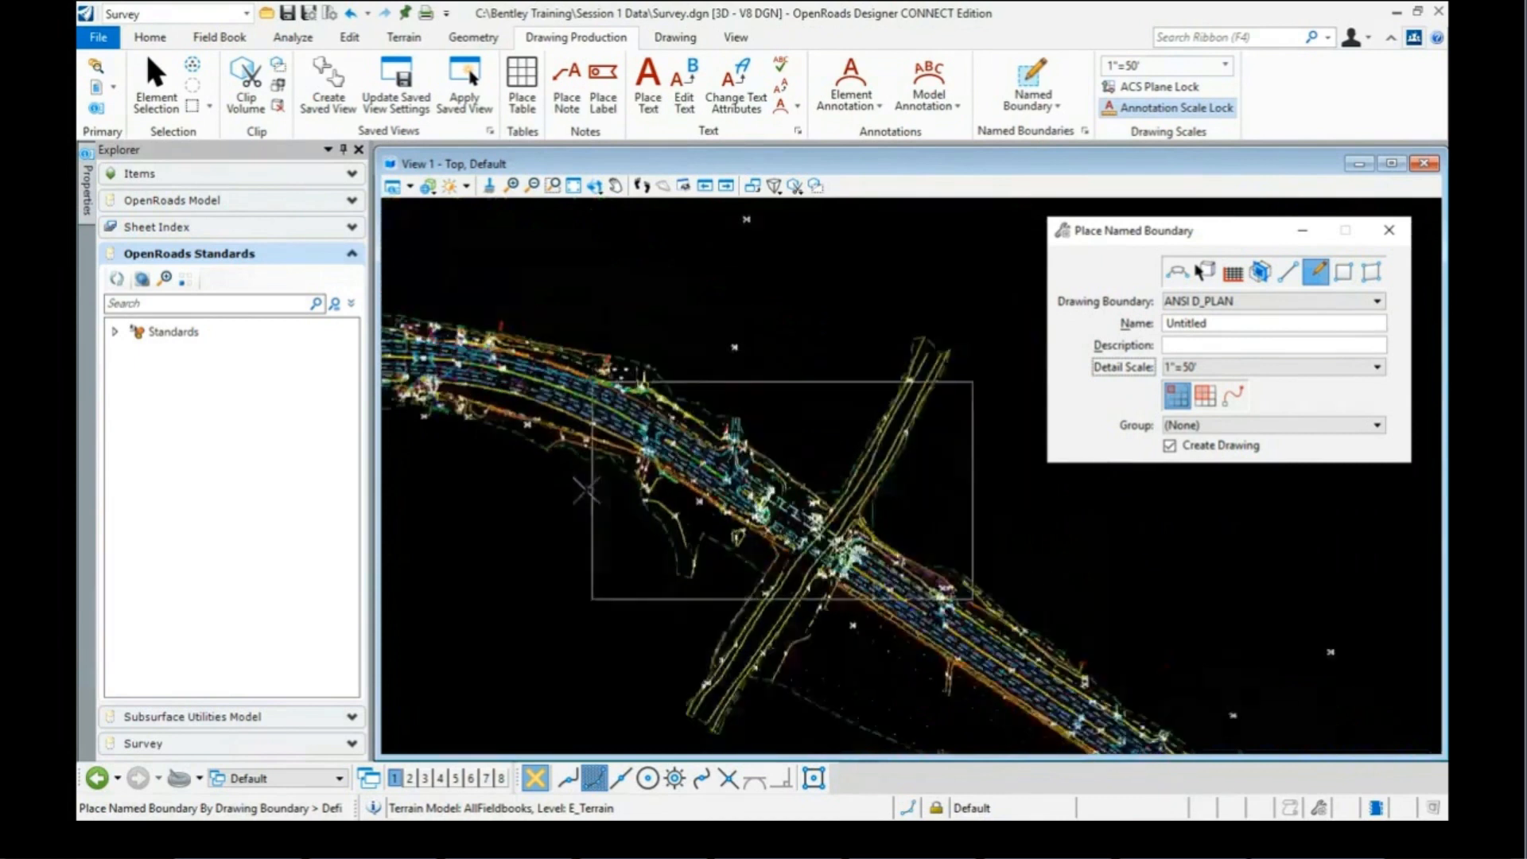
scroll(586, 490, down, 1)
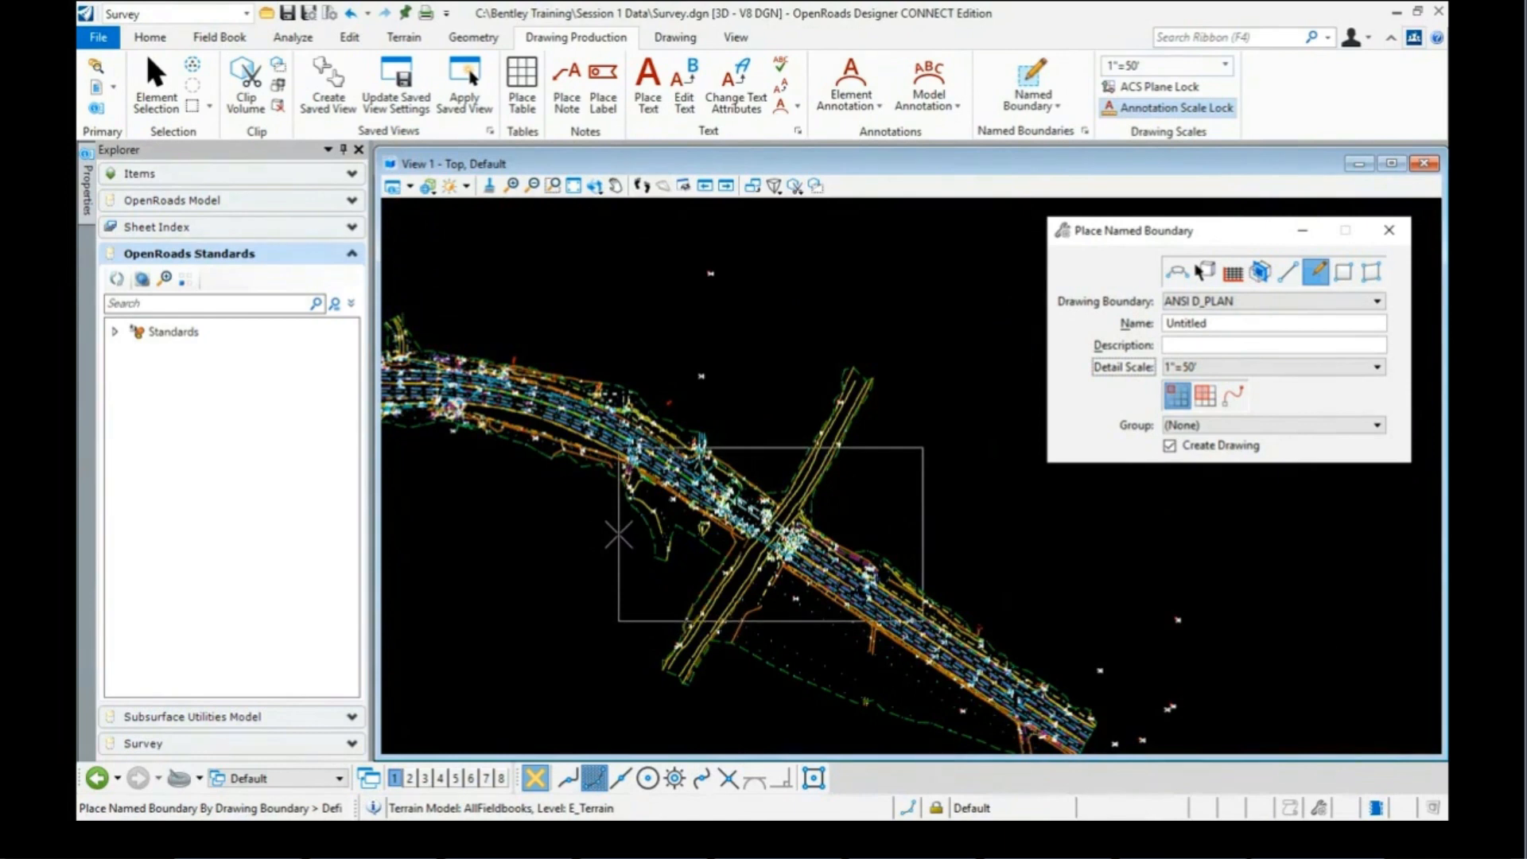
click(619, 535)
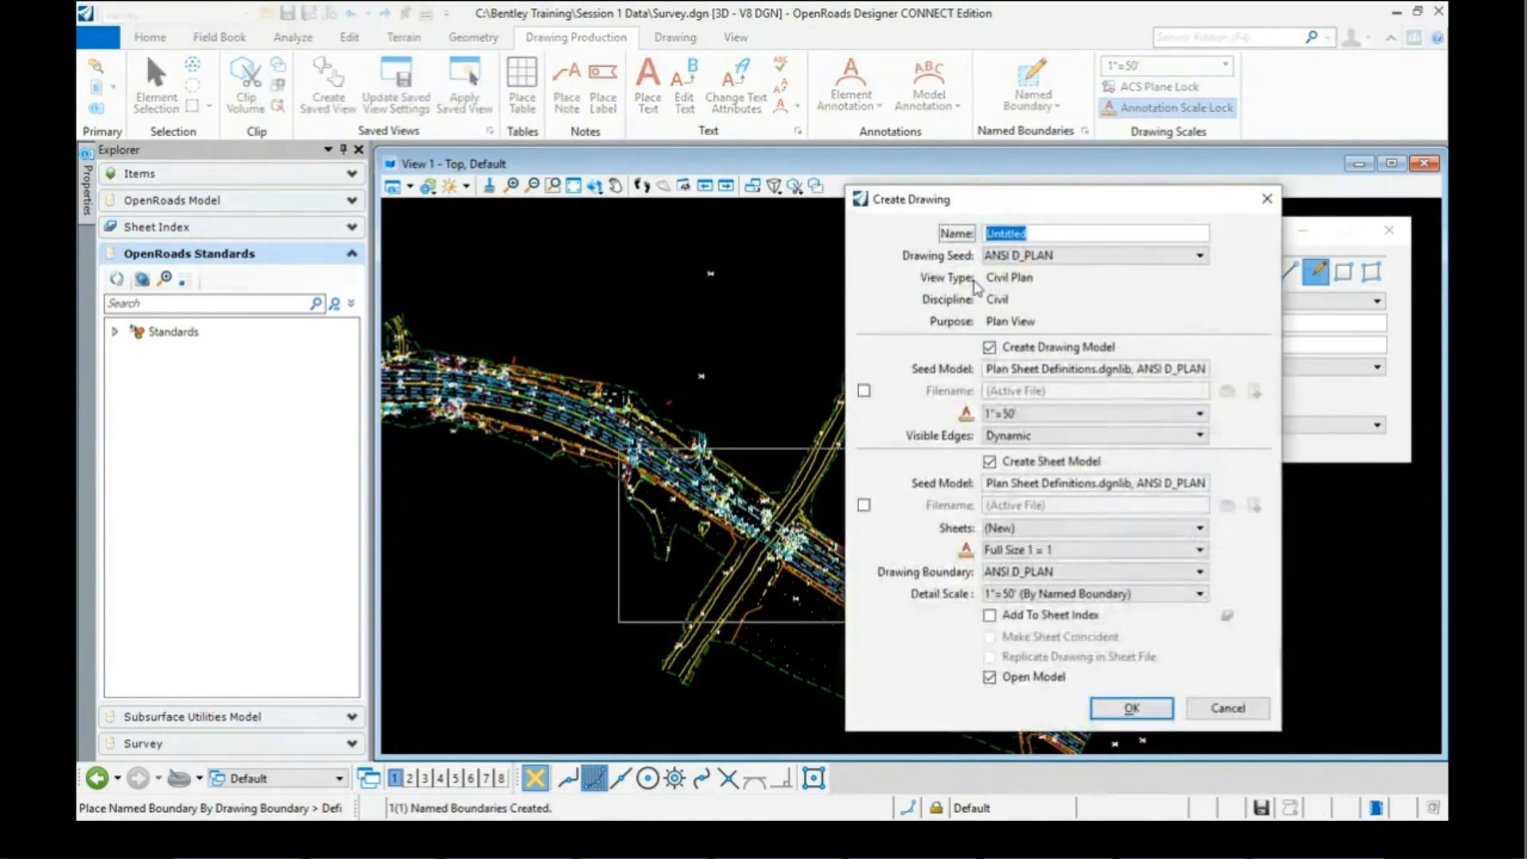
click(1132, 707)
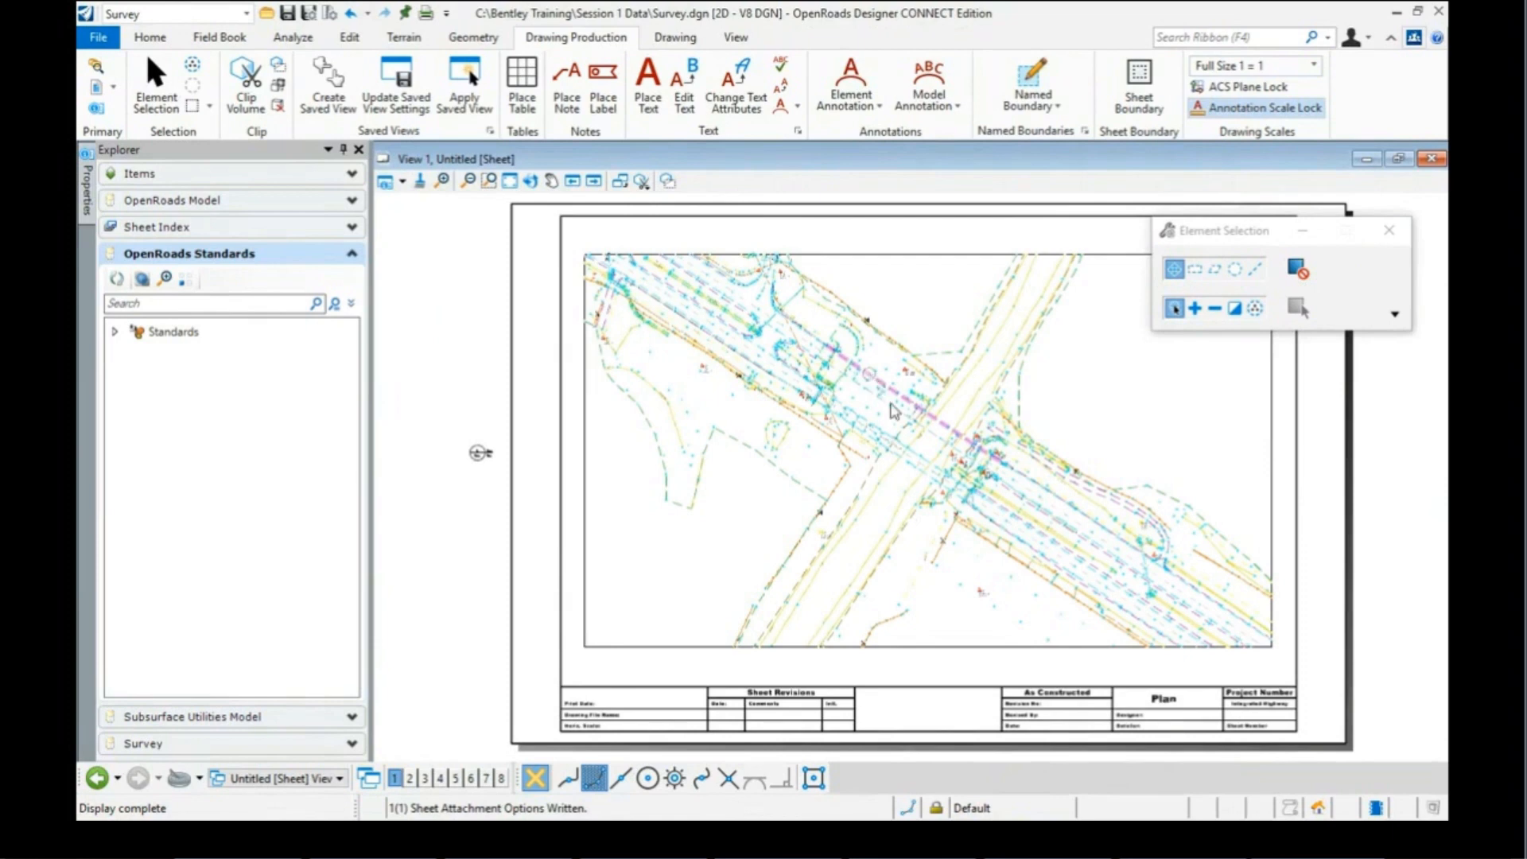
scroll(883, 390, up, 1)
scroll(882, 390, up, 4)
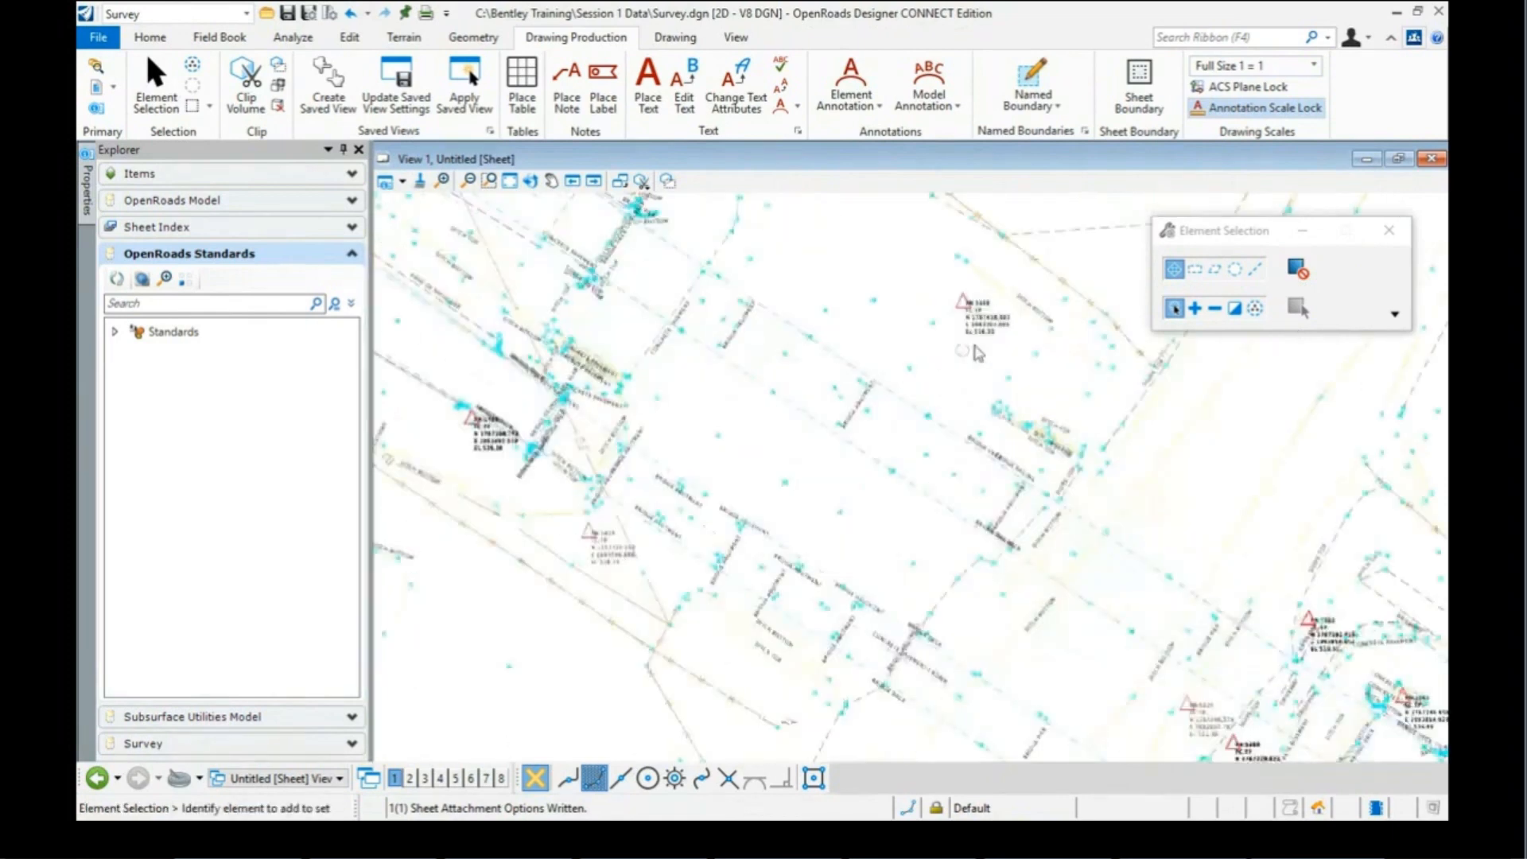
scroll(770, 465, up, 2)
scroll(799, 442, up, 1)
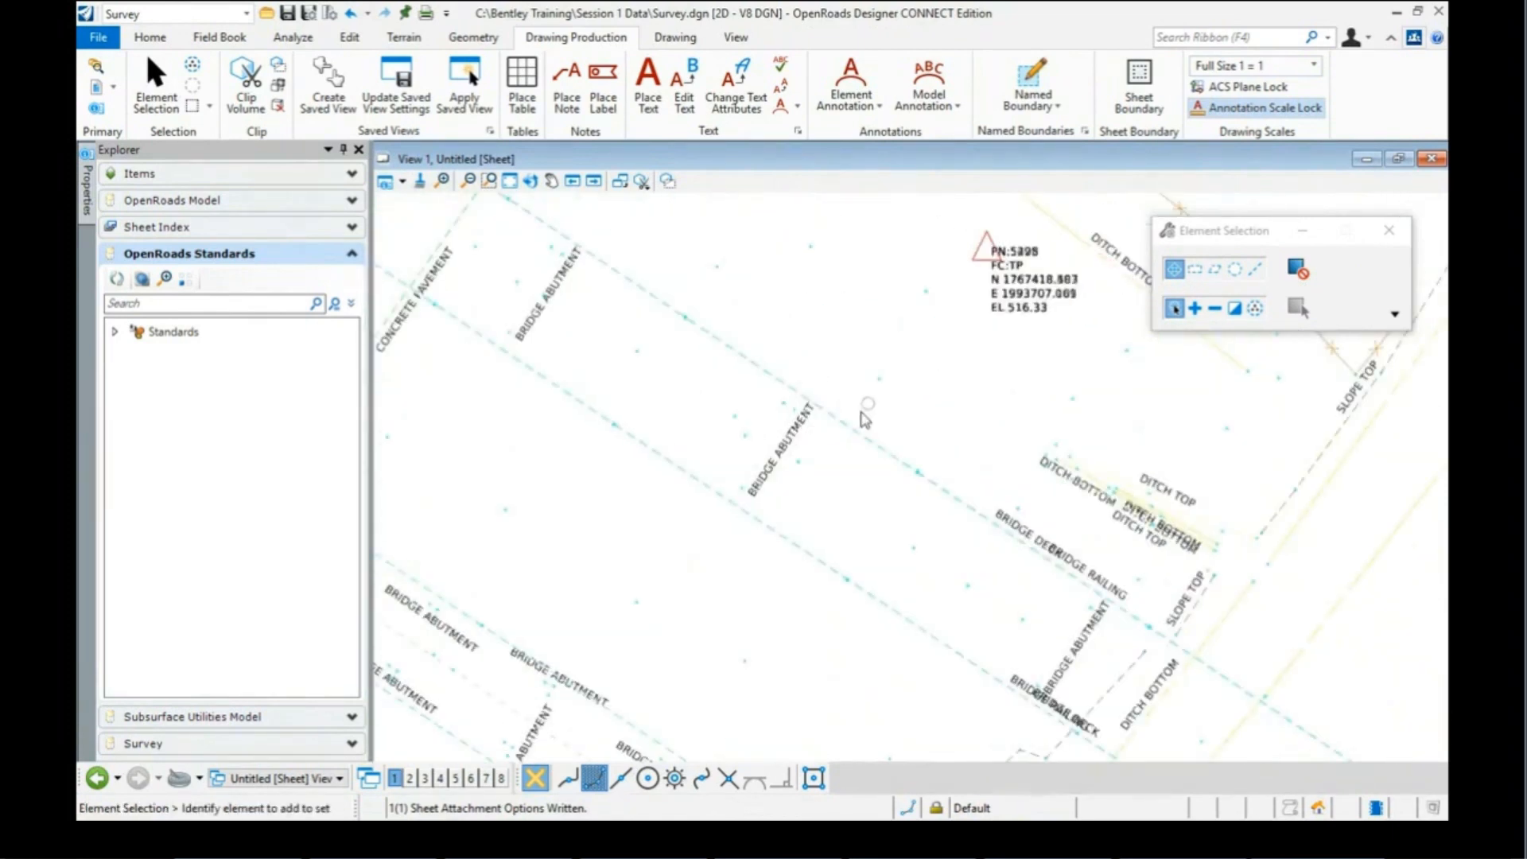
scroll(827, 433, down, 4)
scroll(632, 545, up, 3)
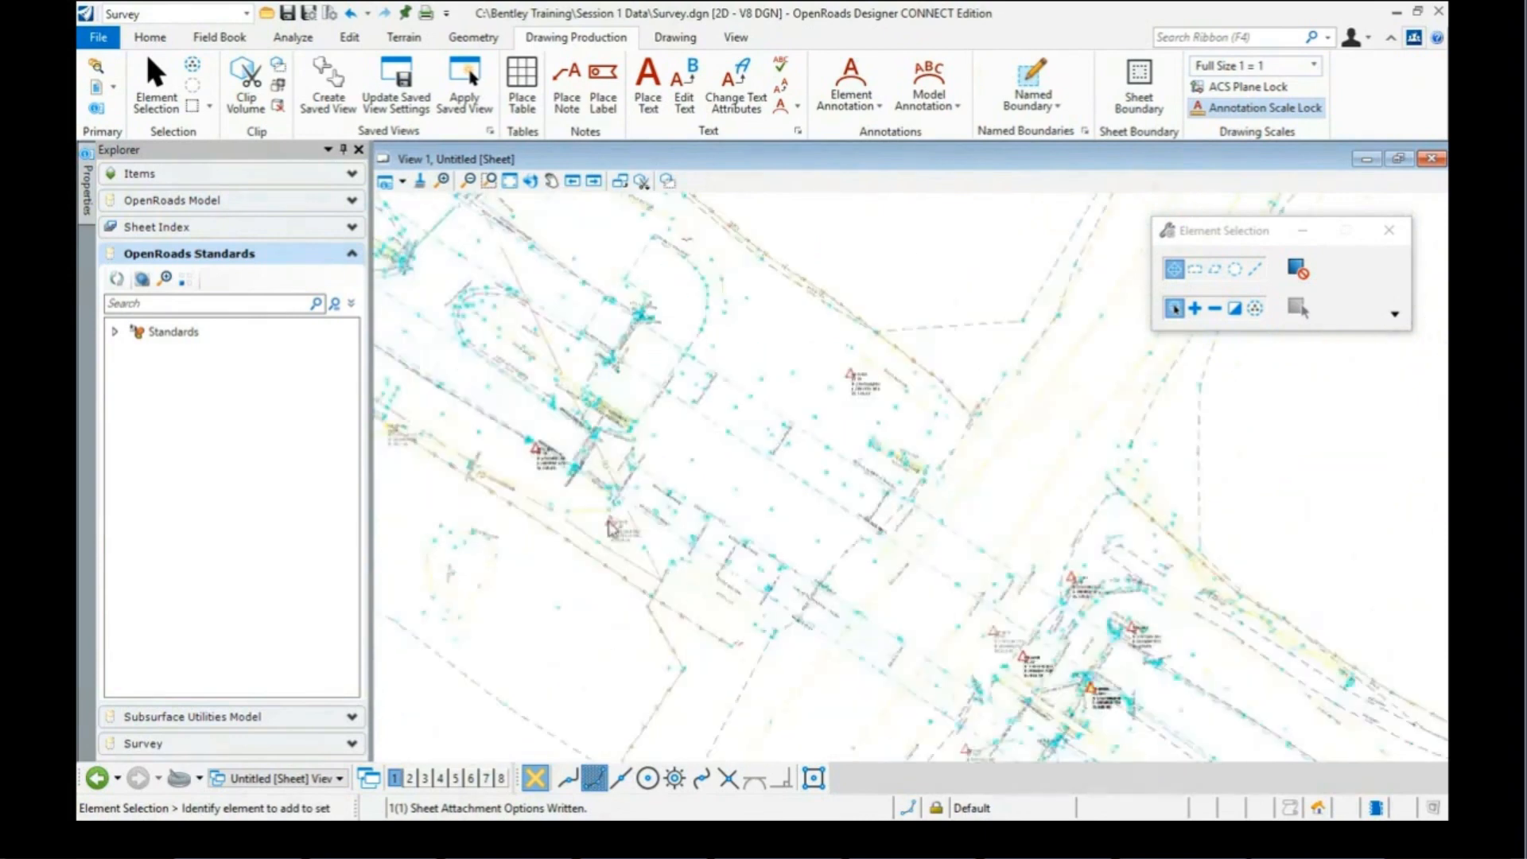
scroll(632, 545, up, 1)
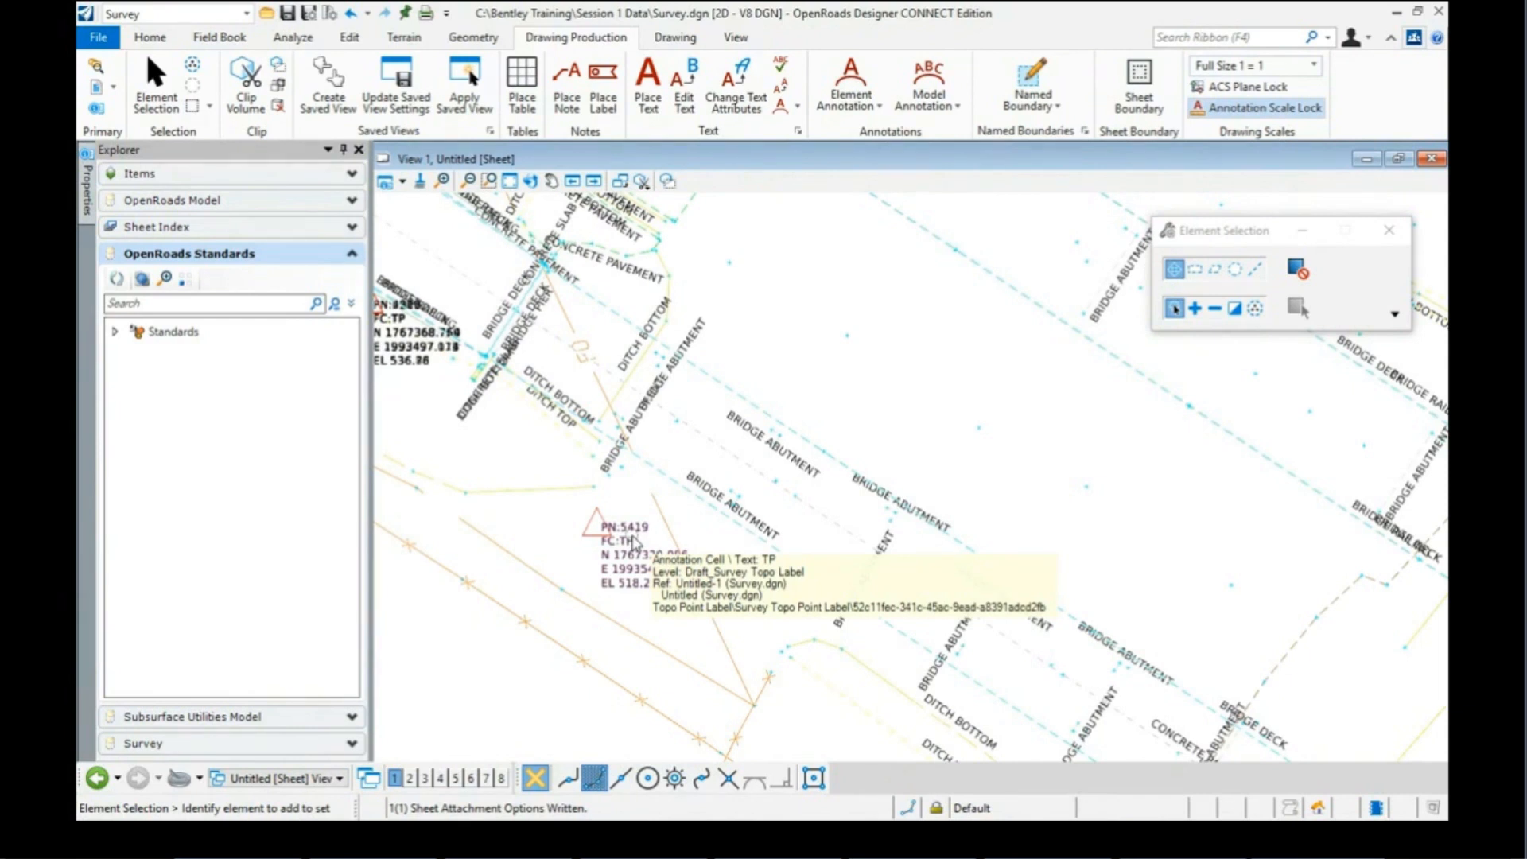
scroll(652, 497, down, 4)
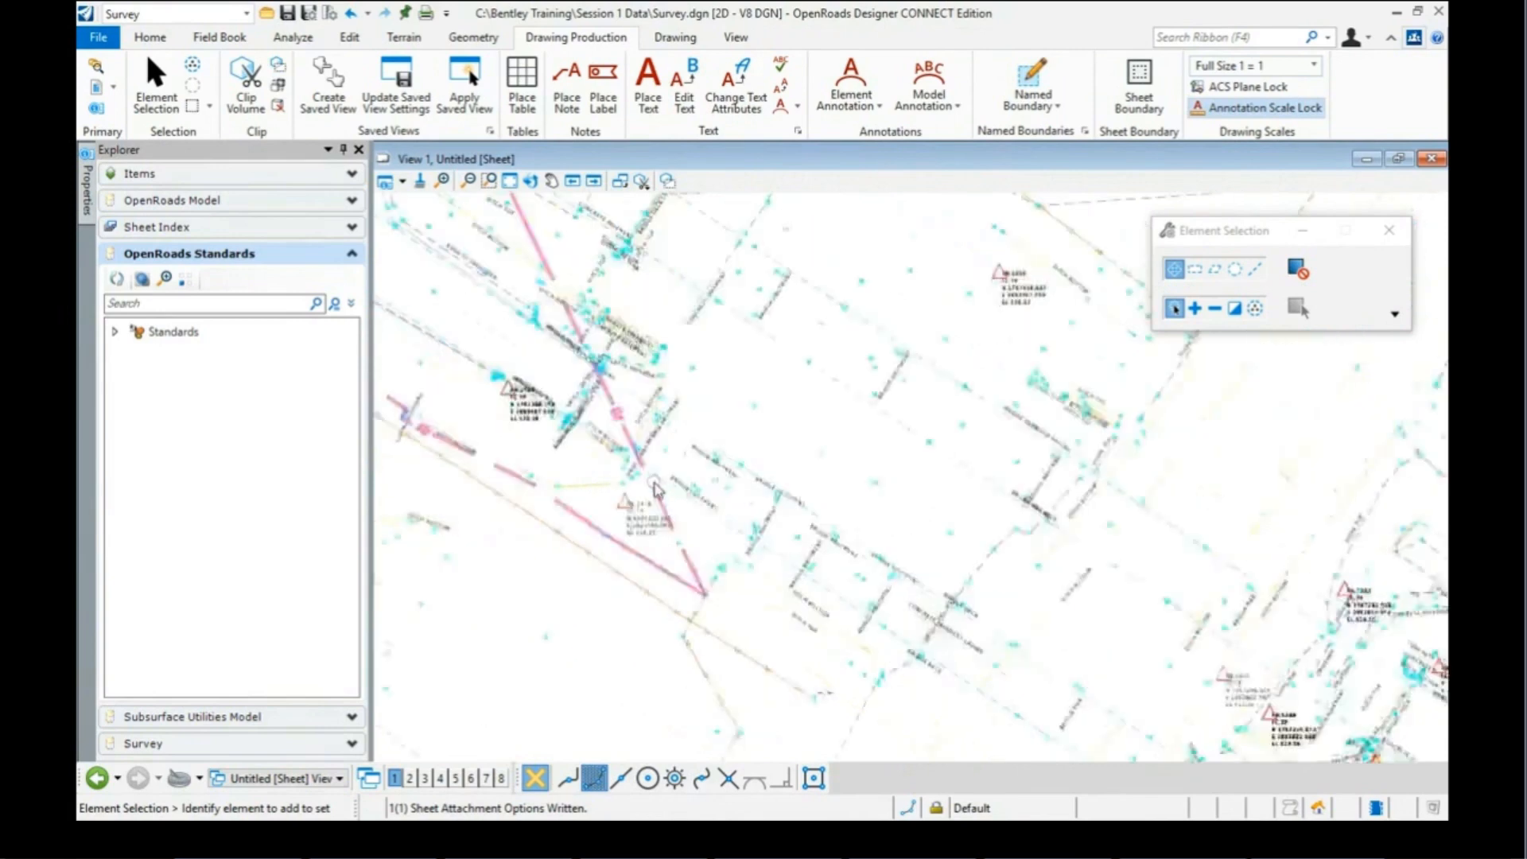
scroll(657, 491, down, 1)
scroll(657, 497, down, 2)
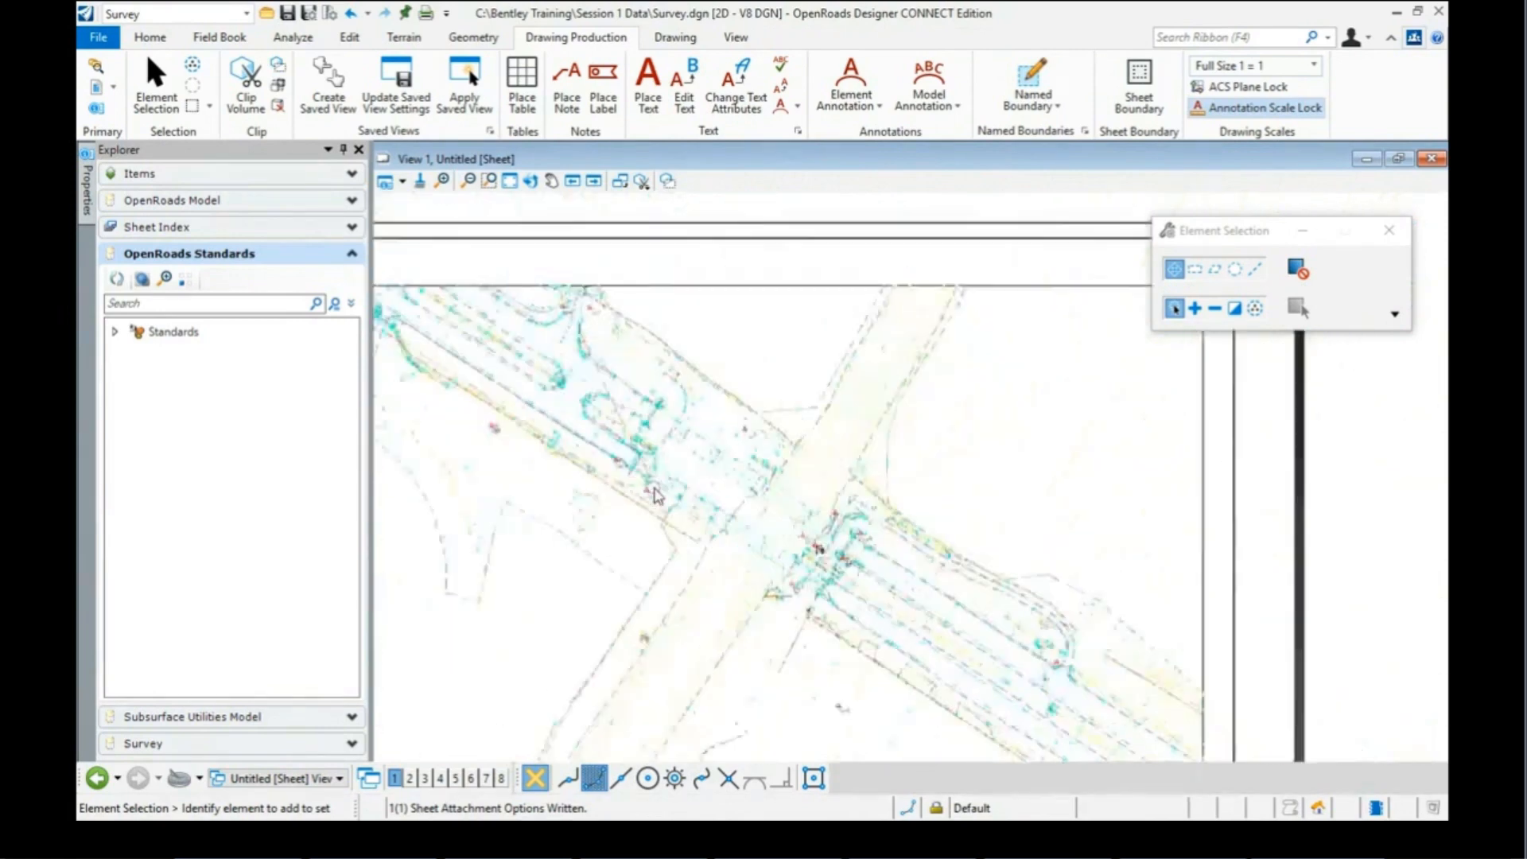
scroll(656, 497, down, 2)
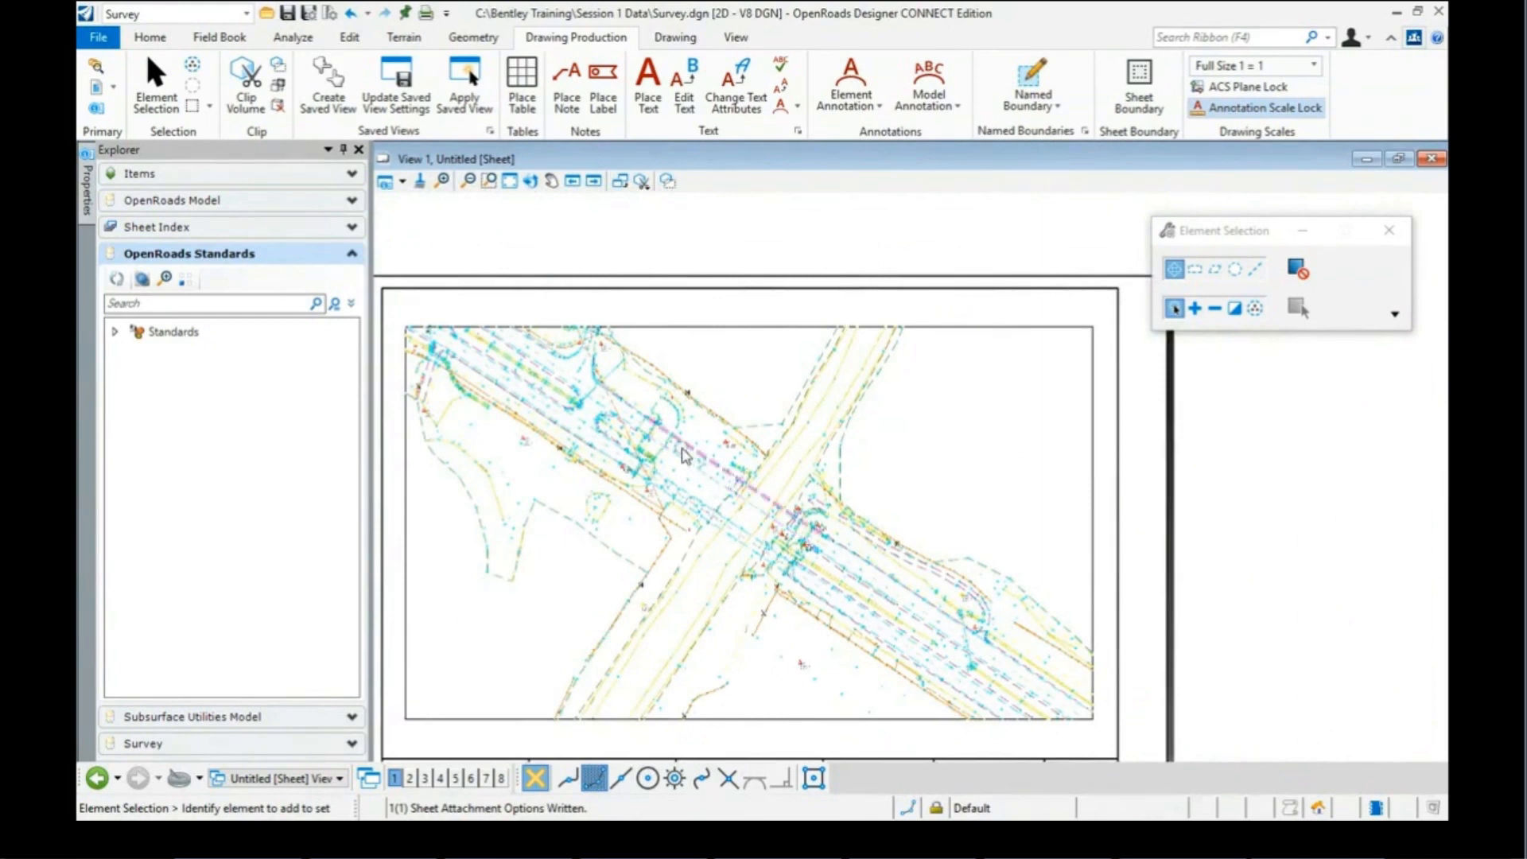
mouse_move(685, 456)
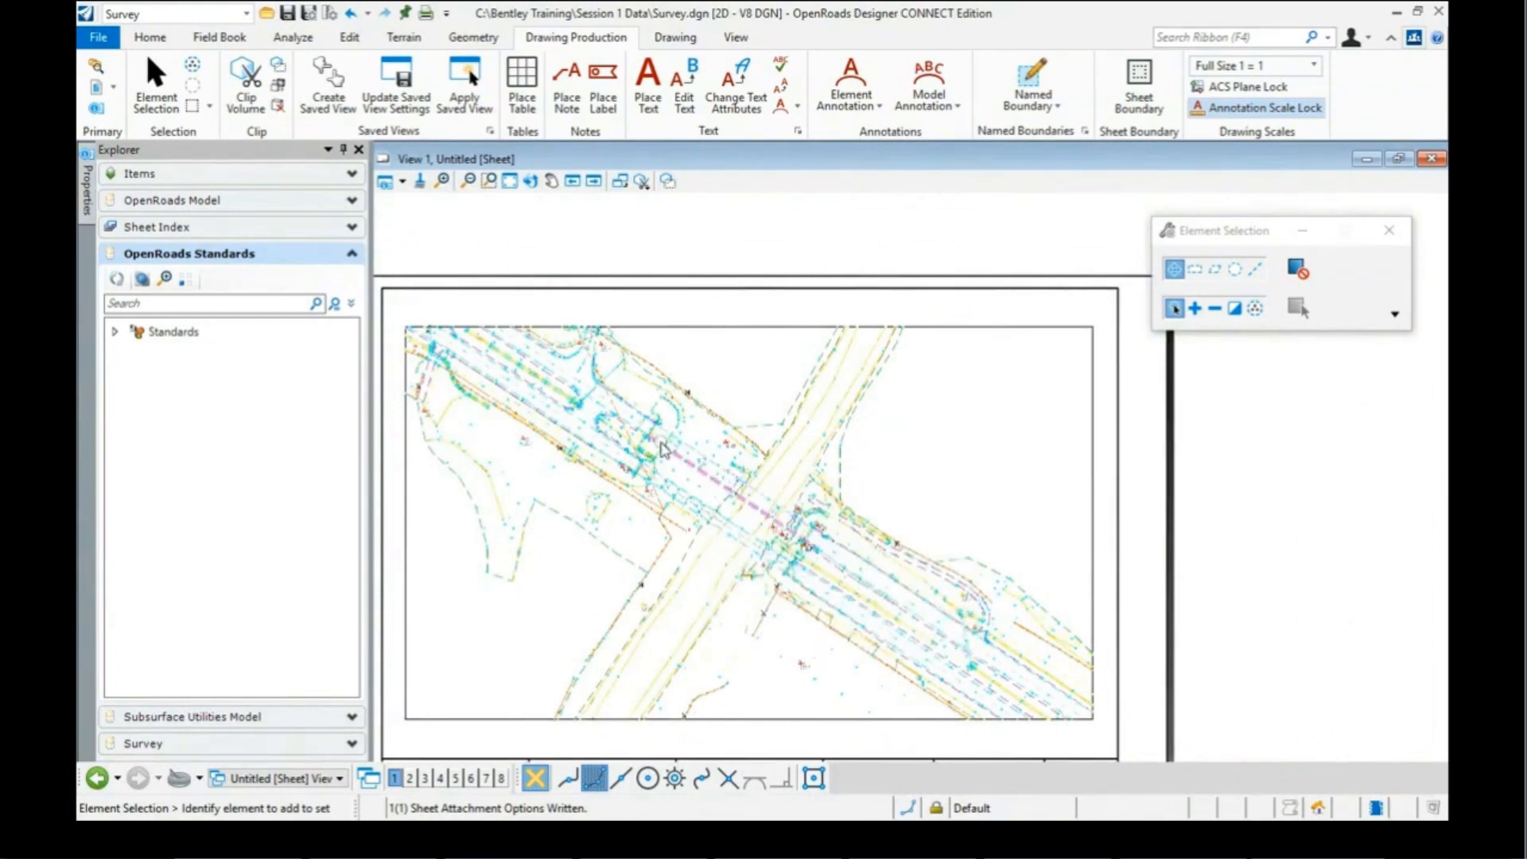
scroll(664, 451, up, 3)
scroll(664, 449, up, 2)
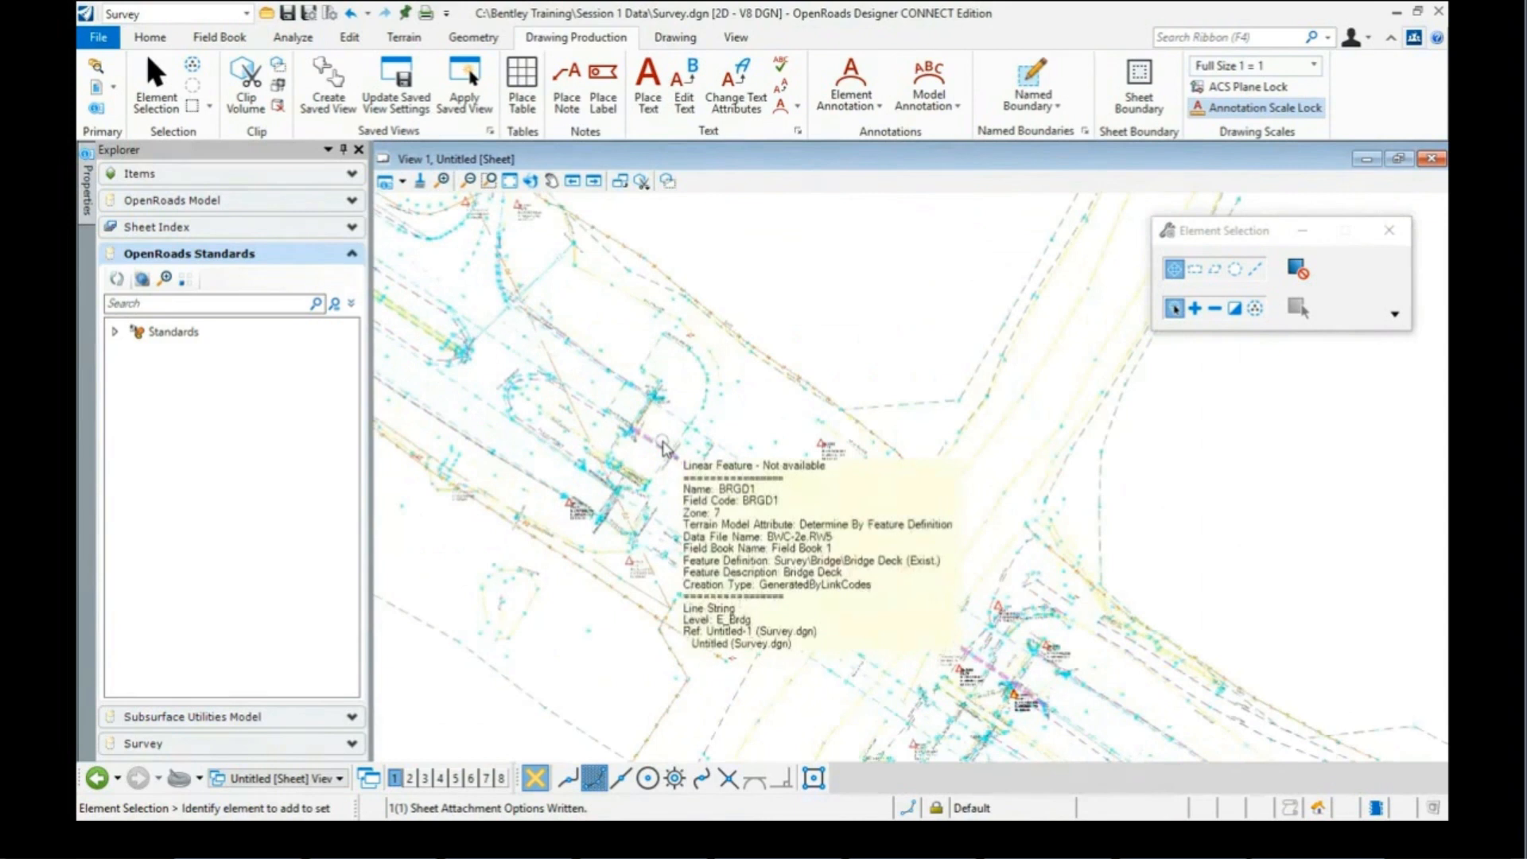
scroll(783, 434, down, 5)
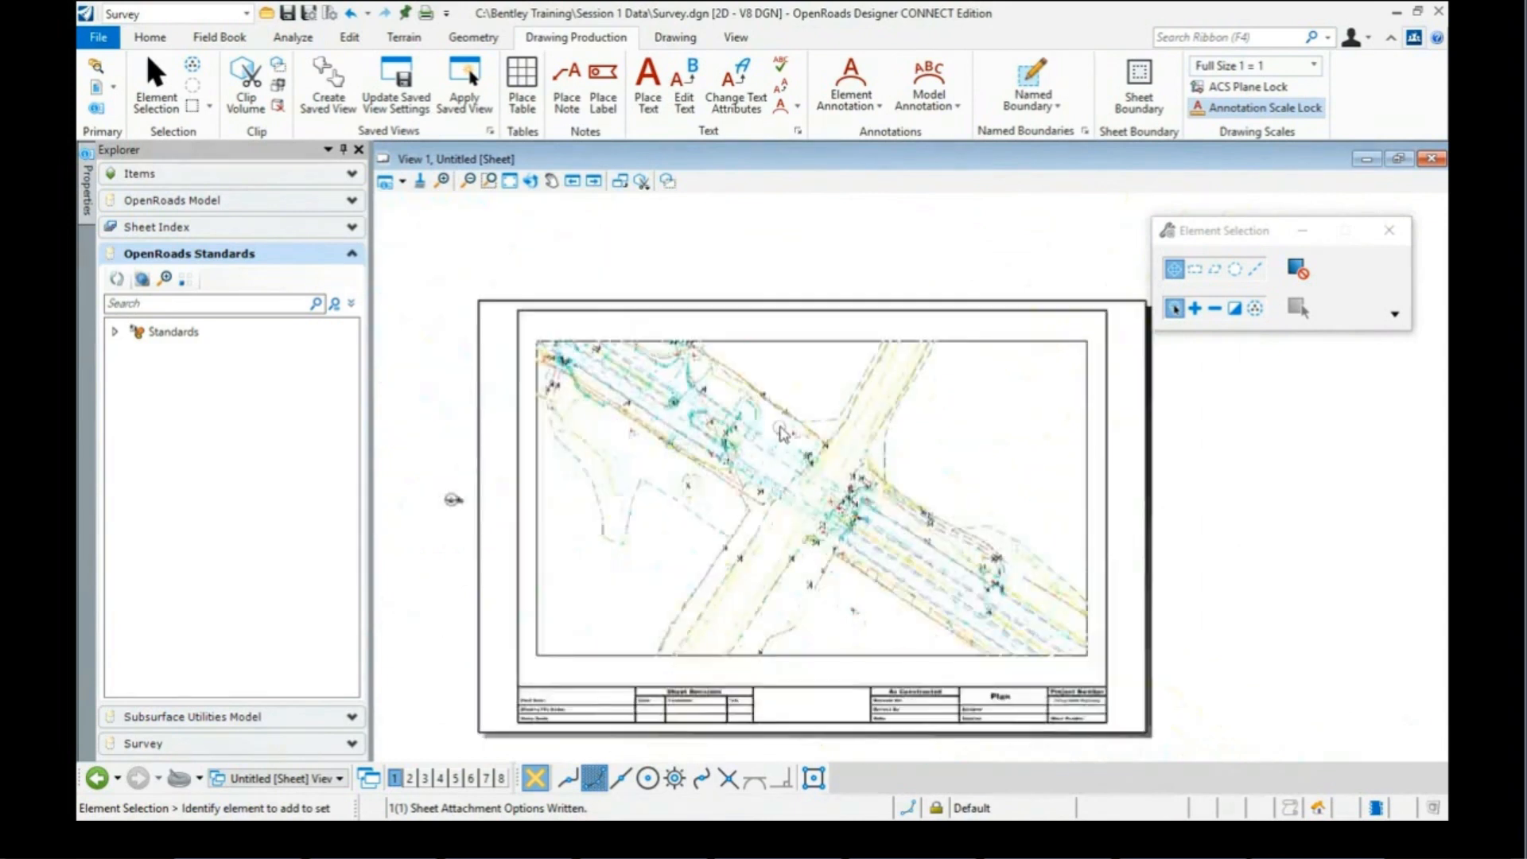
mouse_move(783, 436)
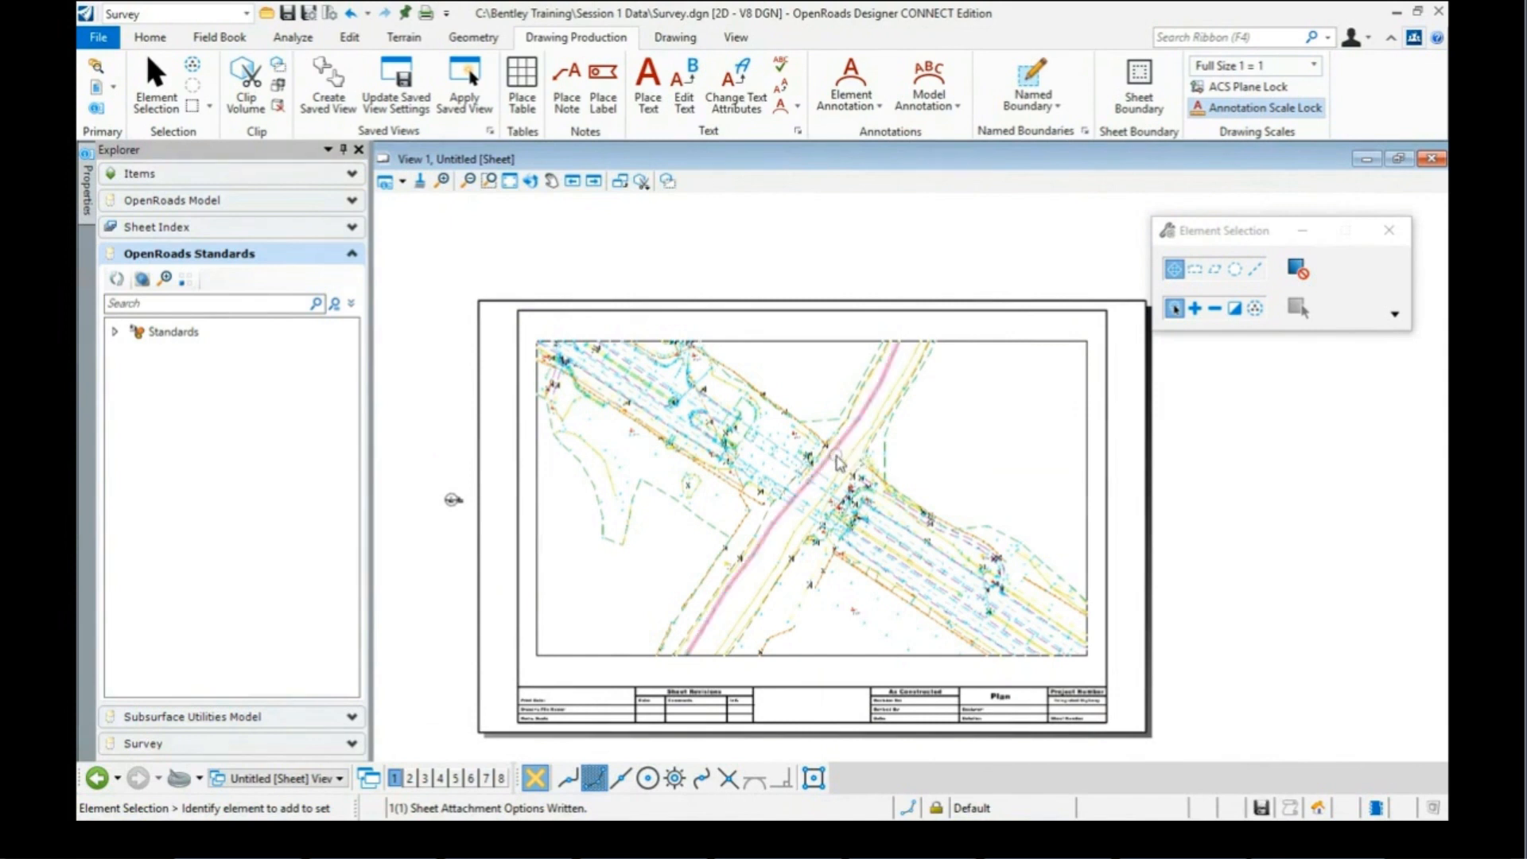
mouse_move(837, 456)
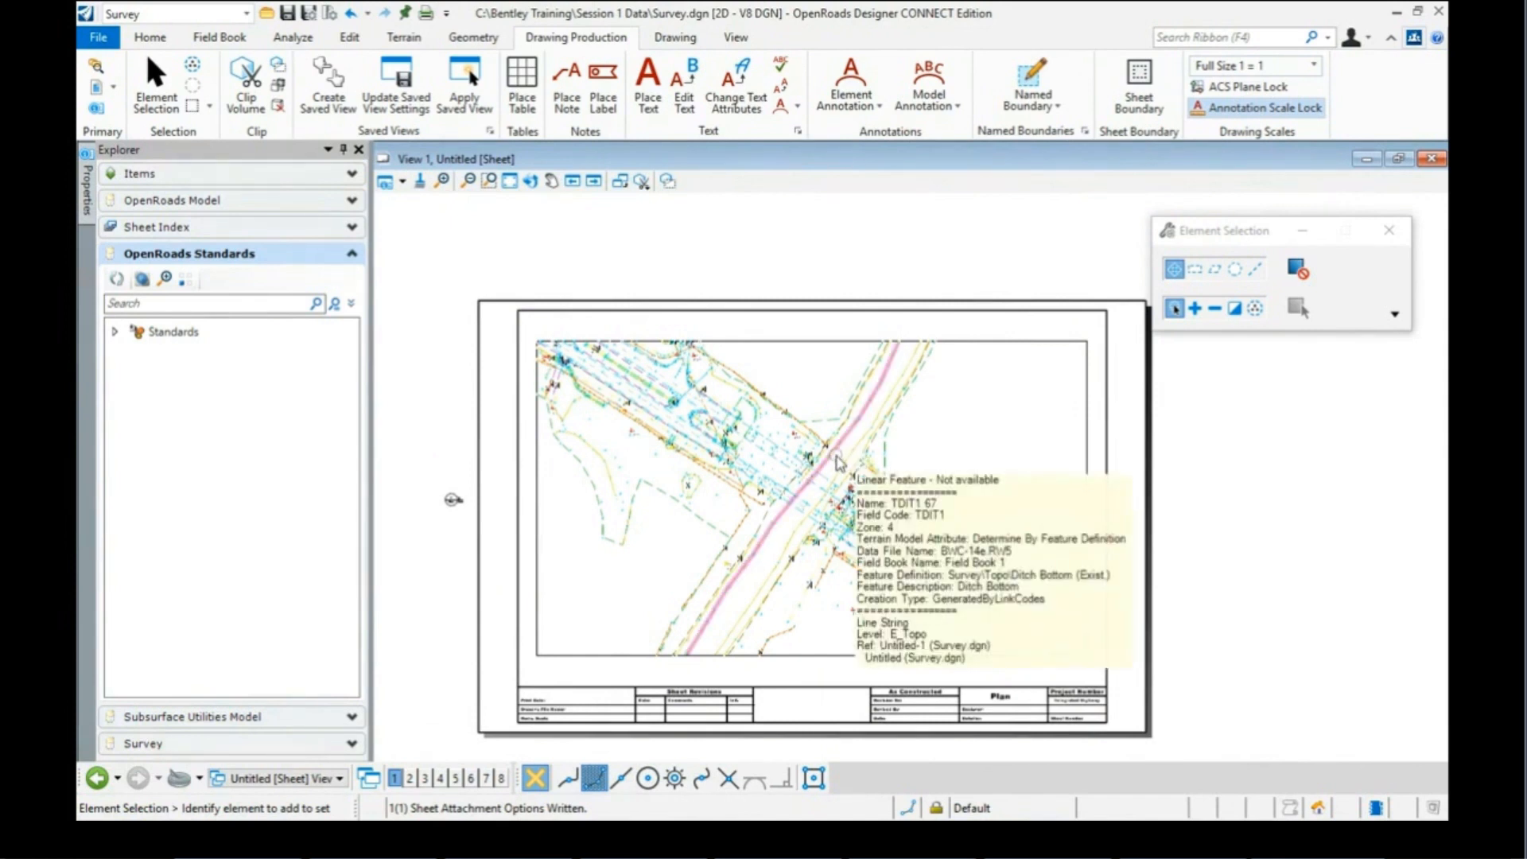